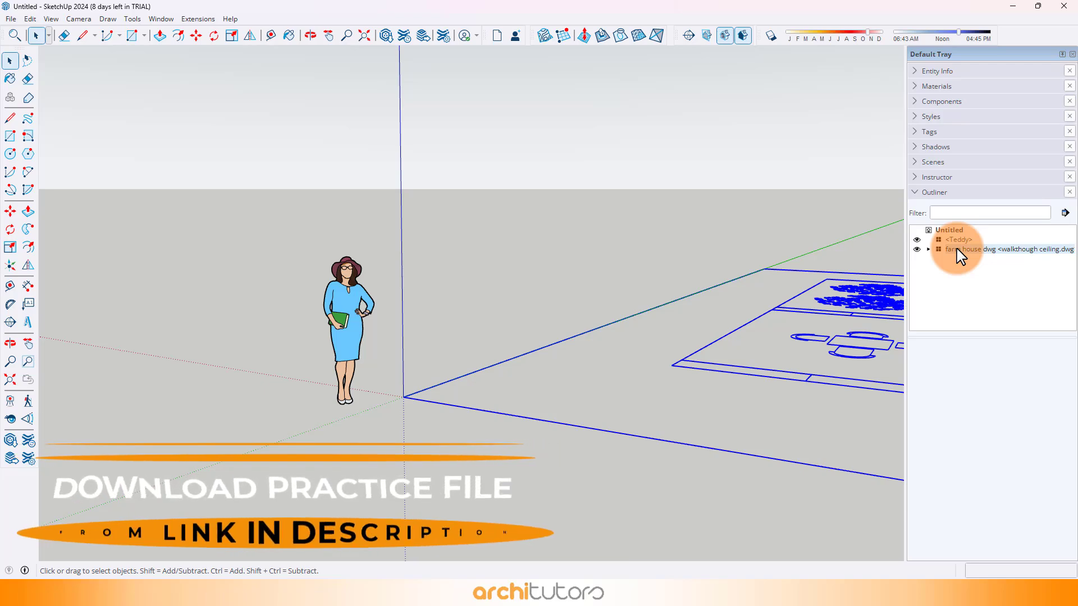
Turn off the display of profile edges for the imported farm house plan
{"action": "scroll", "coordinate": [269, 246], "scroll_direction": "down", "scroll_amount": 2}
{"action": "key", "text": "shift+z"}
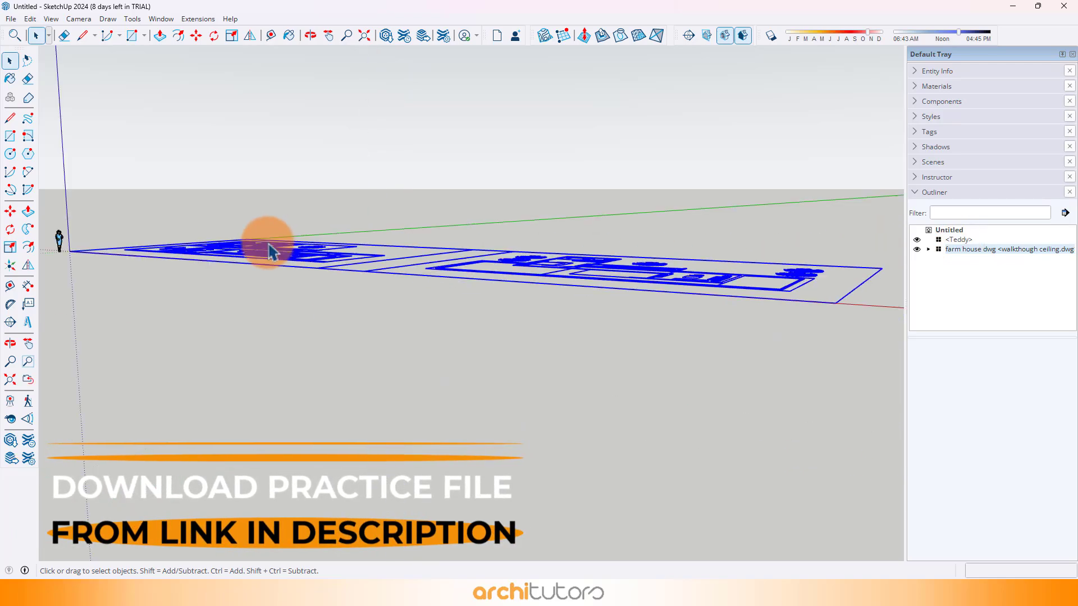
{"action": "middle_click_drag", "start_coordinate": [283, 254], "coordinate": [275, 343]}
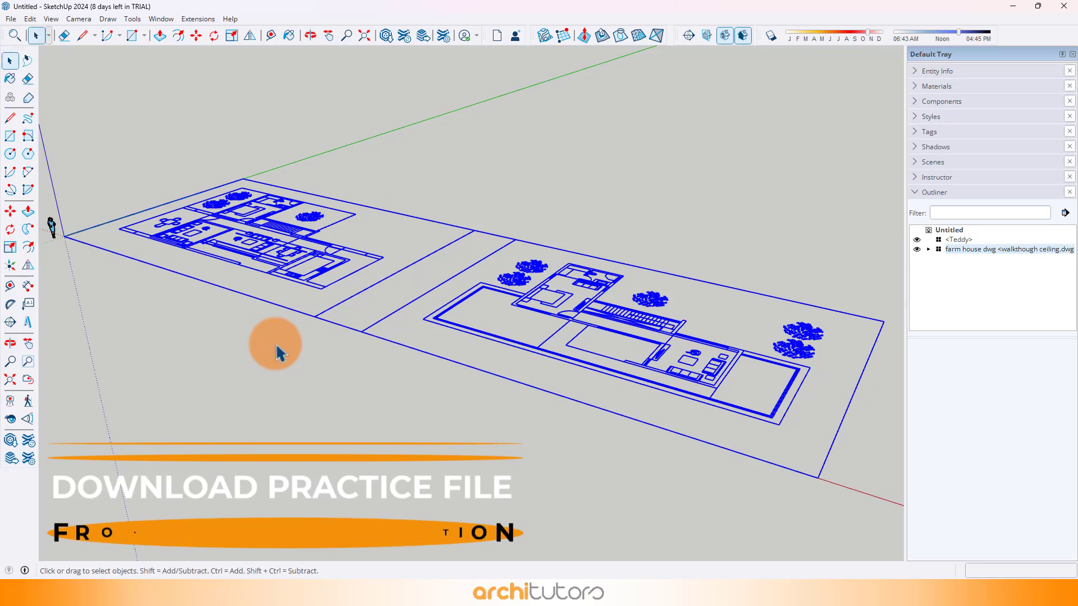
{"action": "left_click", "coordinate": [278, 349]}
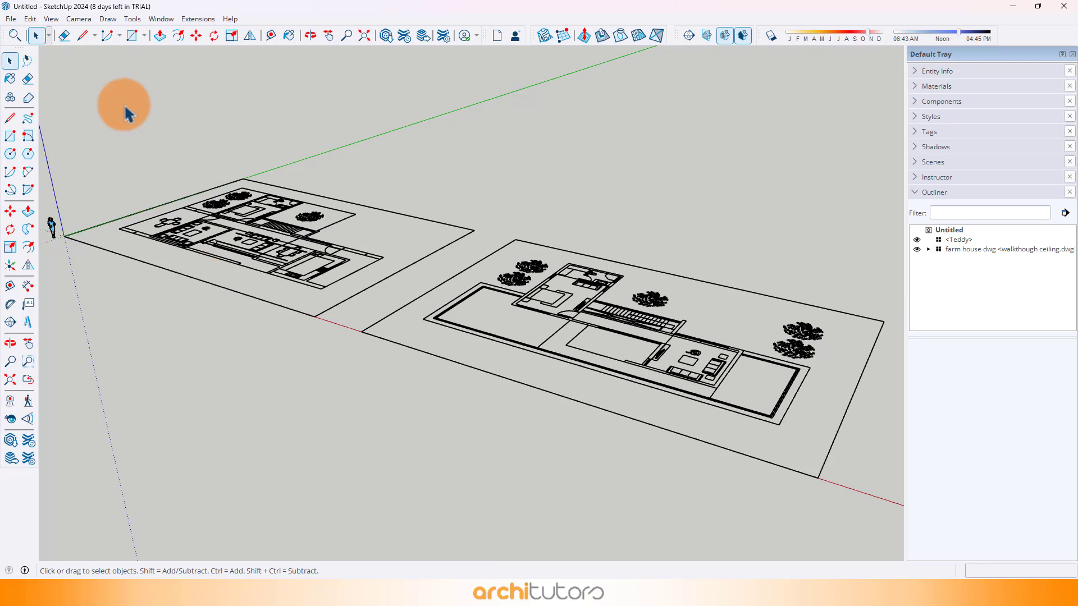
{"action": "left_click", "coordinate": [51, 18]}
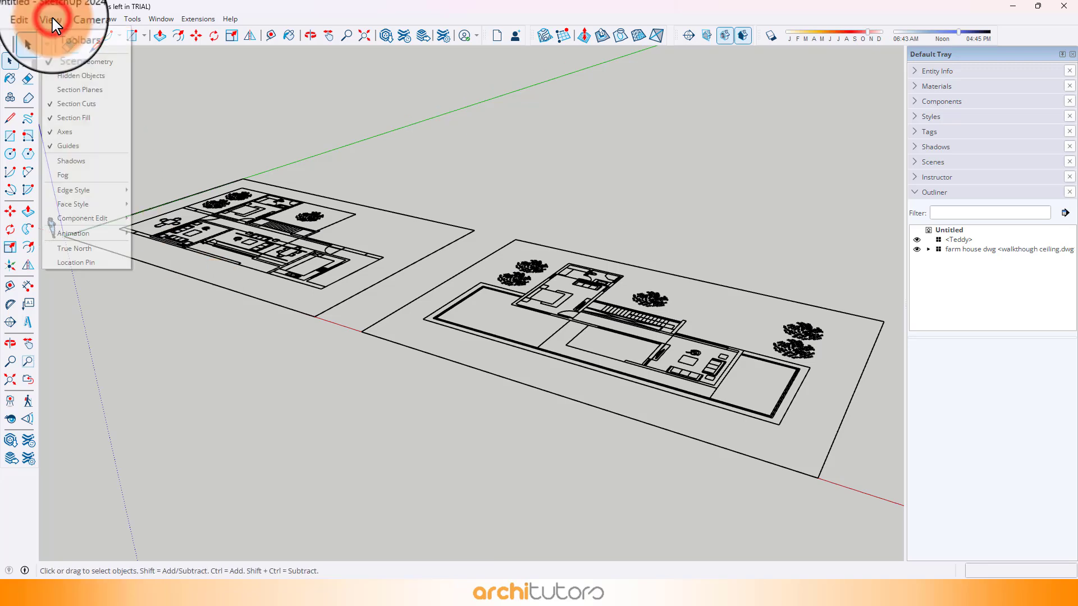
{"action": "mouse_move", "coordinate": [64, 190]}
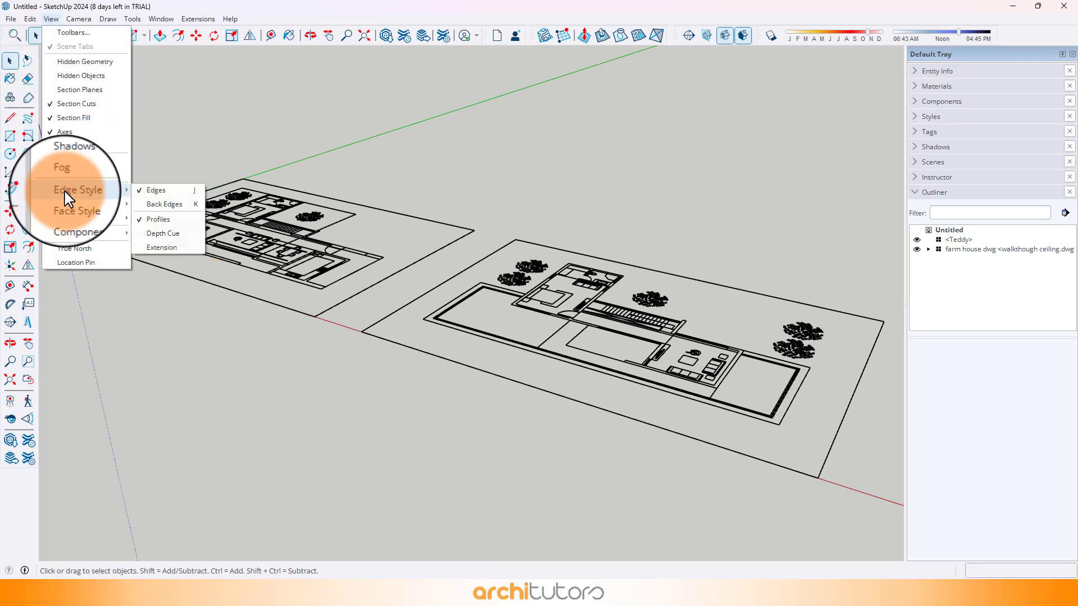
{"action": "left_click", "coordinate": [175, 224]}
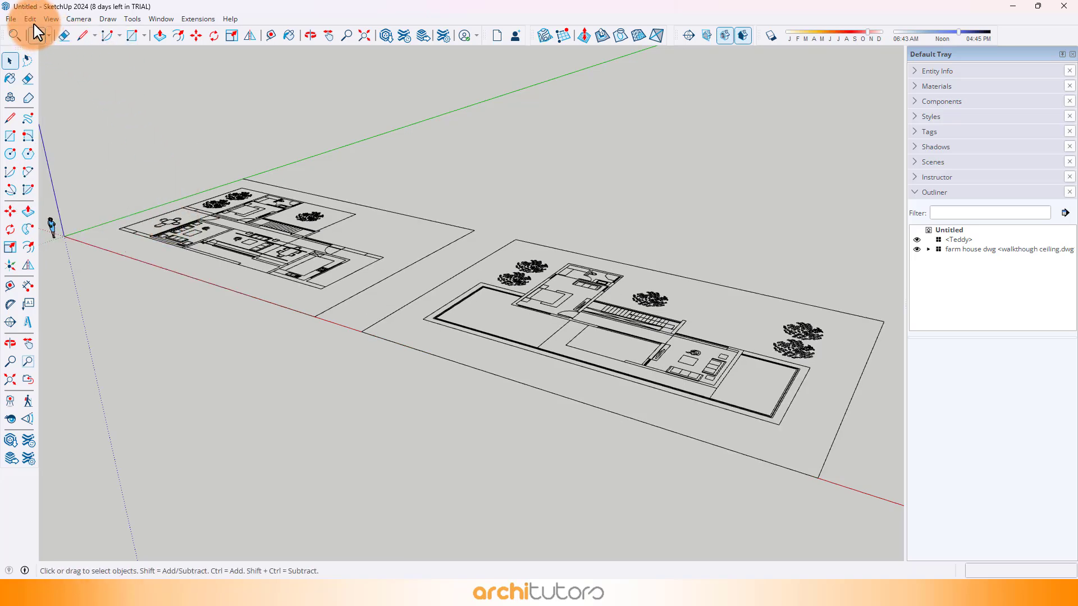
Show the Views toolbar and dock it vertically beneath the Large Tool Set
{"action": "left_click", "coordinate": [50, 19]}
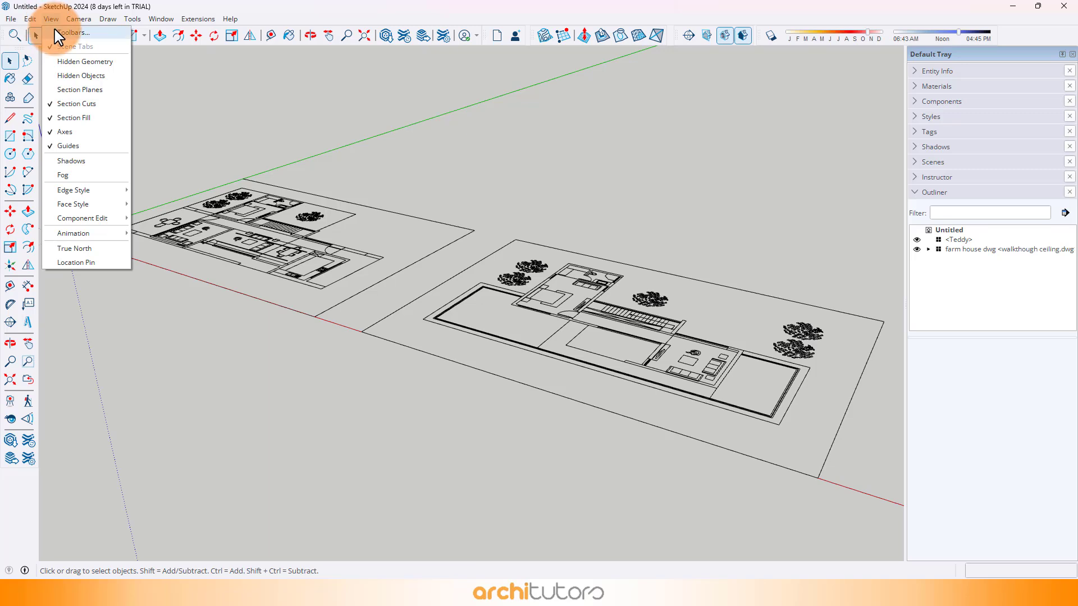
{"action": "left_click", "coordinate": [72, 32]}
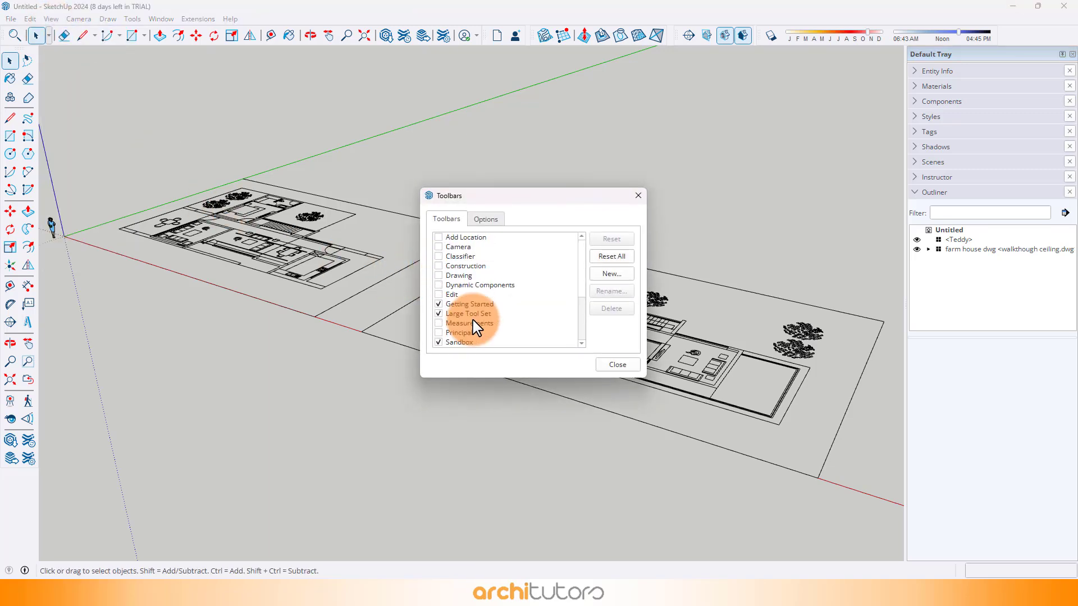
{"action": "left_click", "coordinate": [439, 333]}
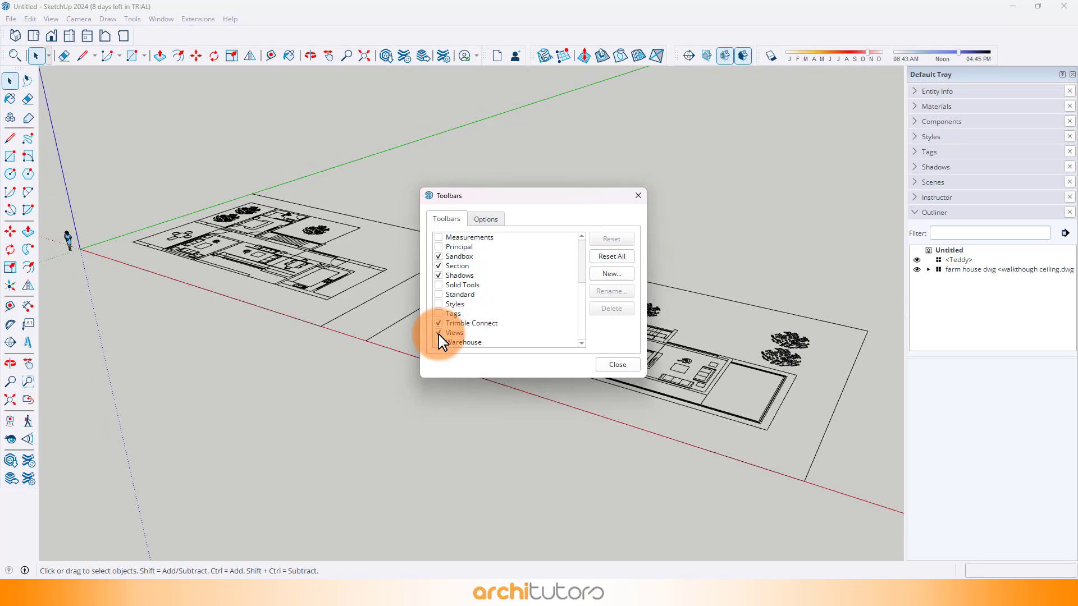
{"action": "left_click", "coordinate": [616, 365]}
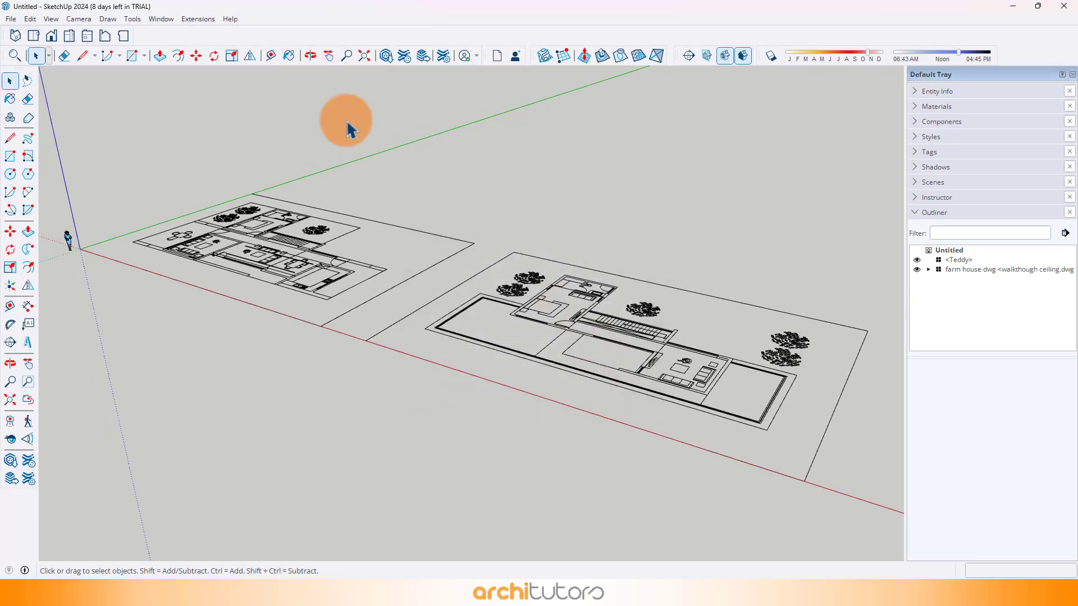
{"action": "left_click_drag", "start_coordinate": [8, 37], "coordinate": [140, 193]}
{"action": "left_click_drag", "start_coordinate": [240, 136], "coordinate": [12, 470]}
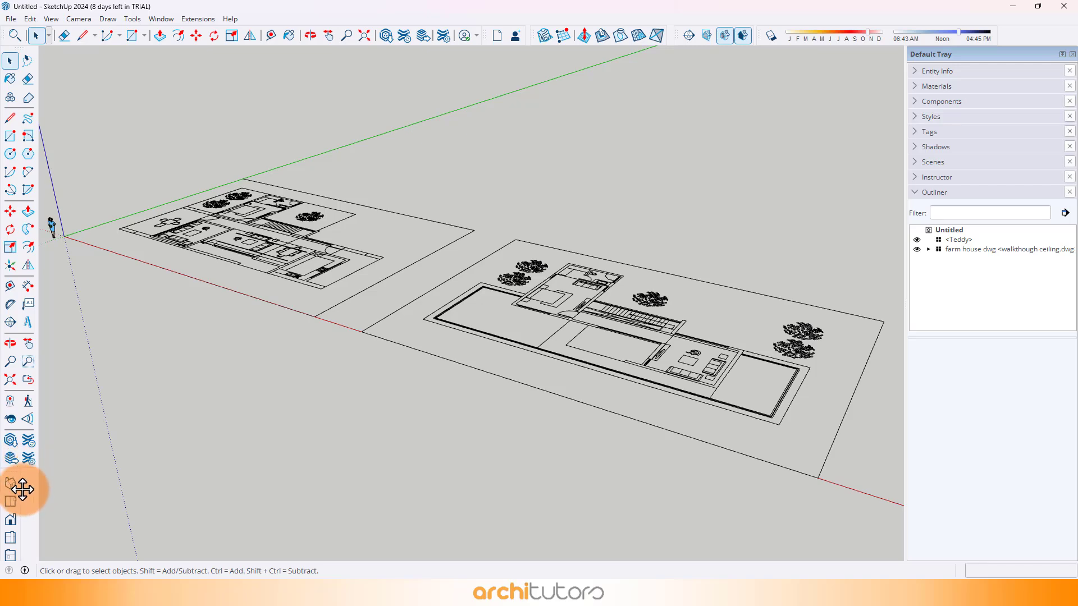
Apply the Simple Style from the Default Styles collection to the model
{"action": "middle_click_drag", "start_coordinate": [267, 309], "coordinate": [260, 226]}
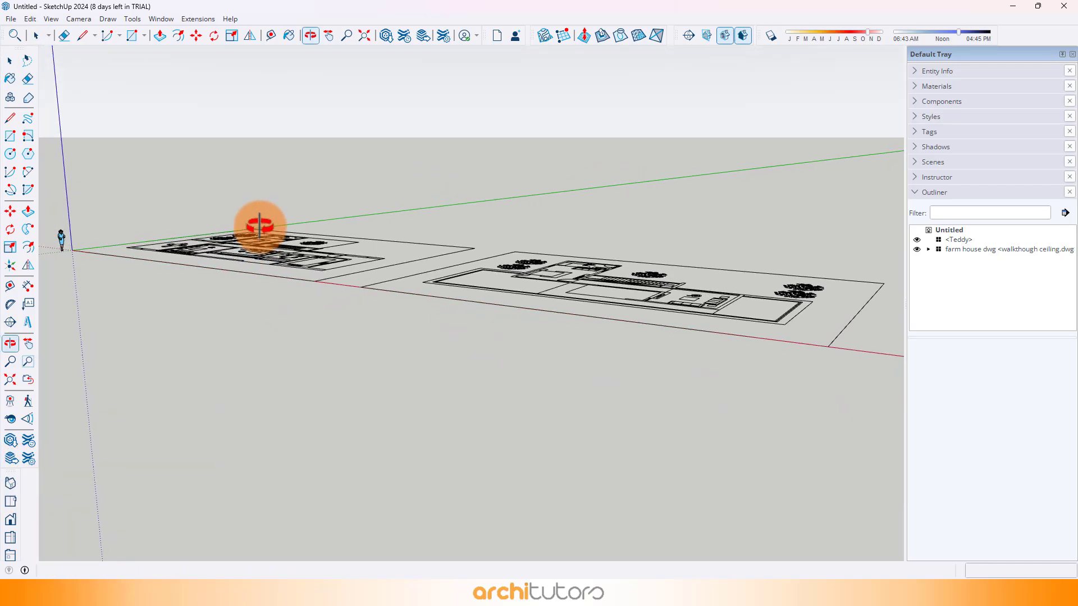
{"action": "left_click", "coordinate": [930, 117]}
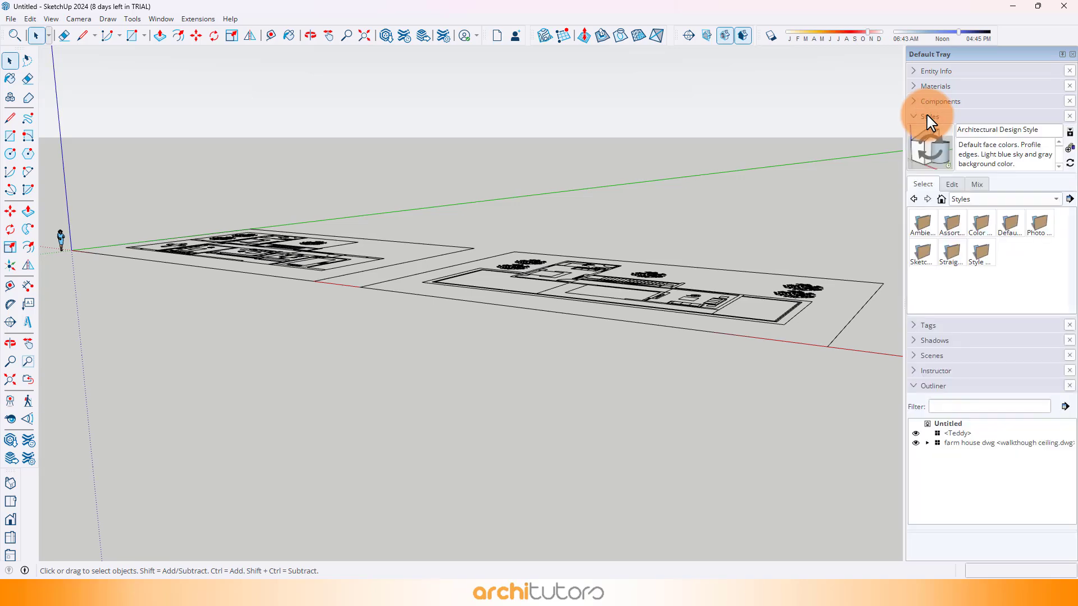
{"action": "left_click", "coordinate": [1007, 225]}
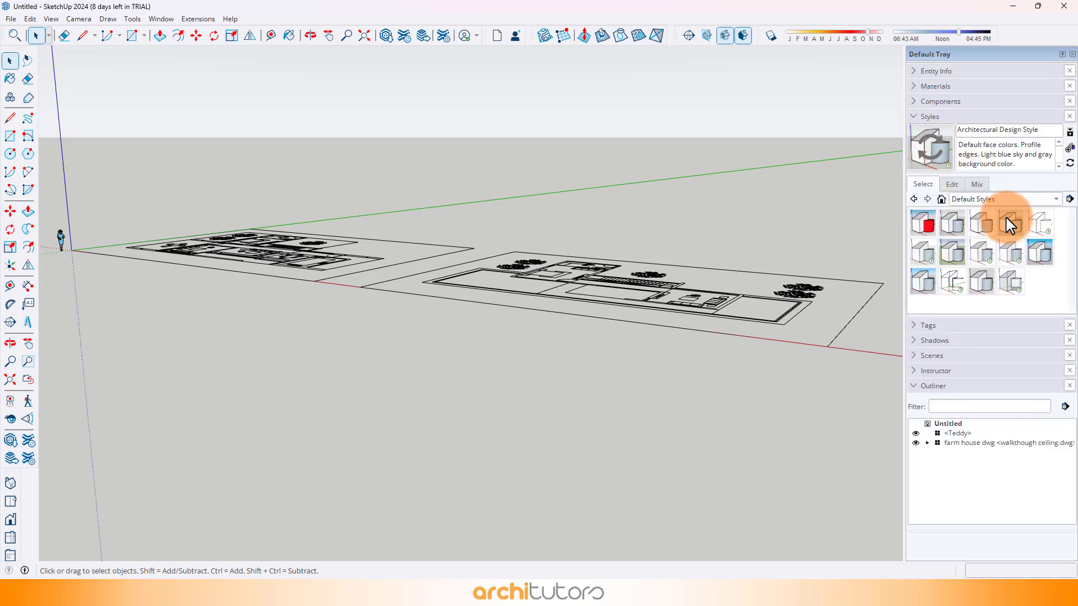
{"action": "left_click", "coordinate": [1039, 252]}
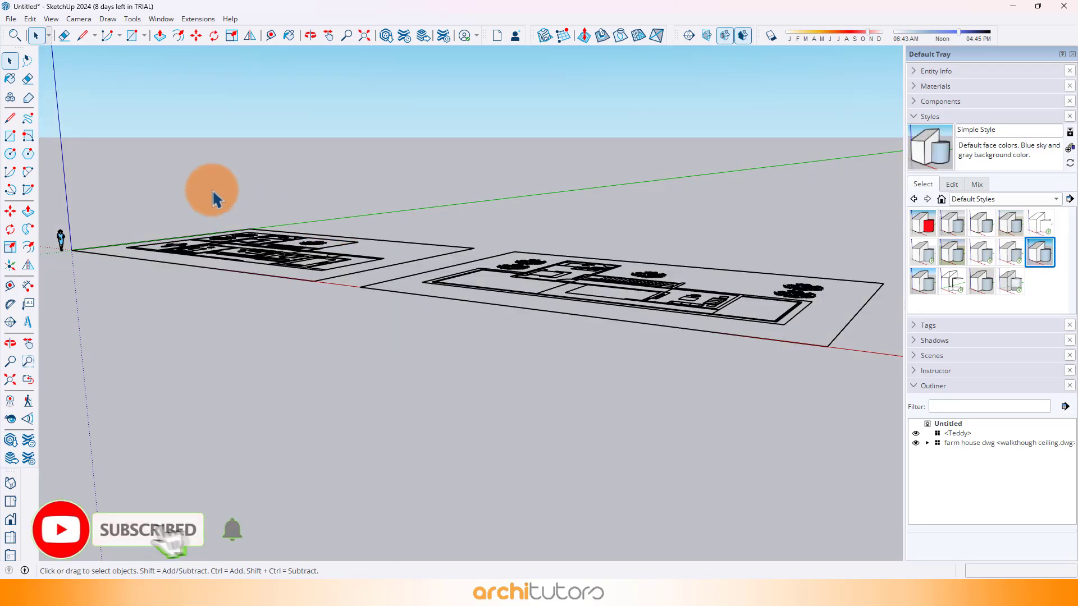
Turn off profile edges under the Simple Style and collapse the Styles and Outliner sections
{"action": "left_click", "coordinate": [30, 19]}
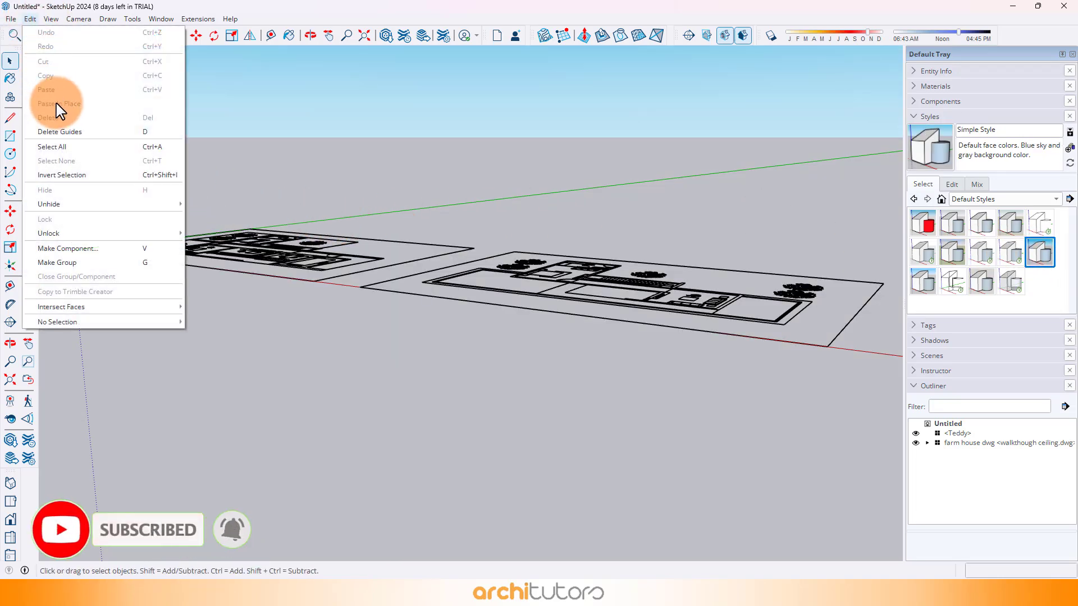
{"action": "mouse_move", "coordinate": [51, 19]}
{"action": "mouse_move", "coordinate": [89, 190]}
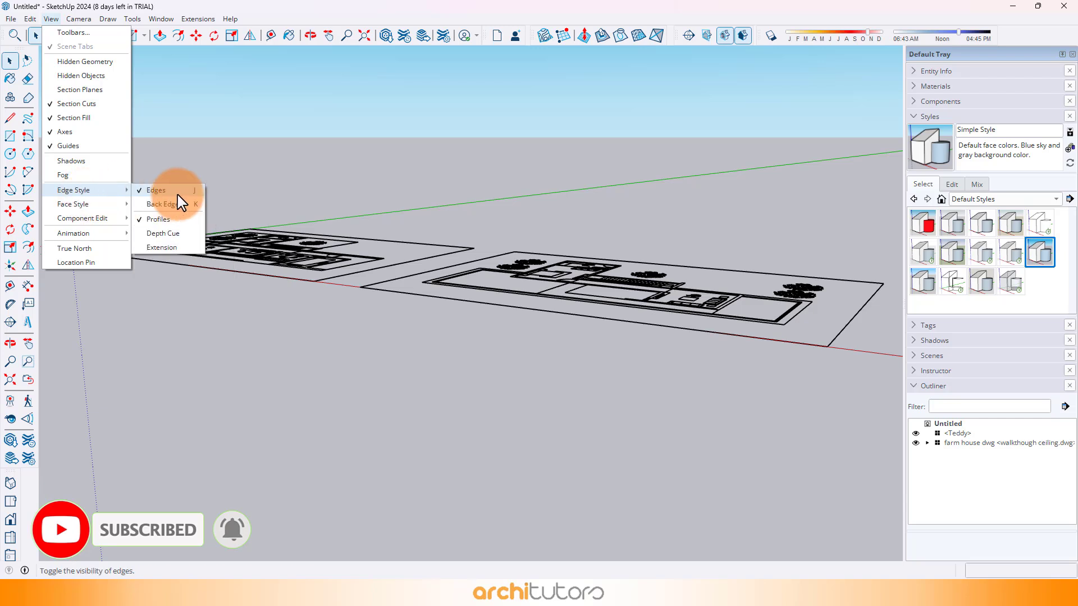
{"action": "left_click", "coordinate": [178, 220]}
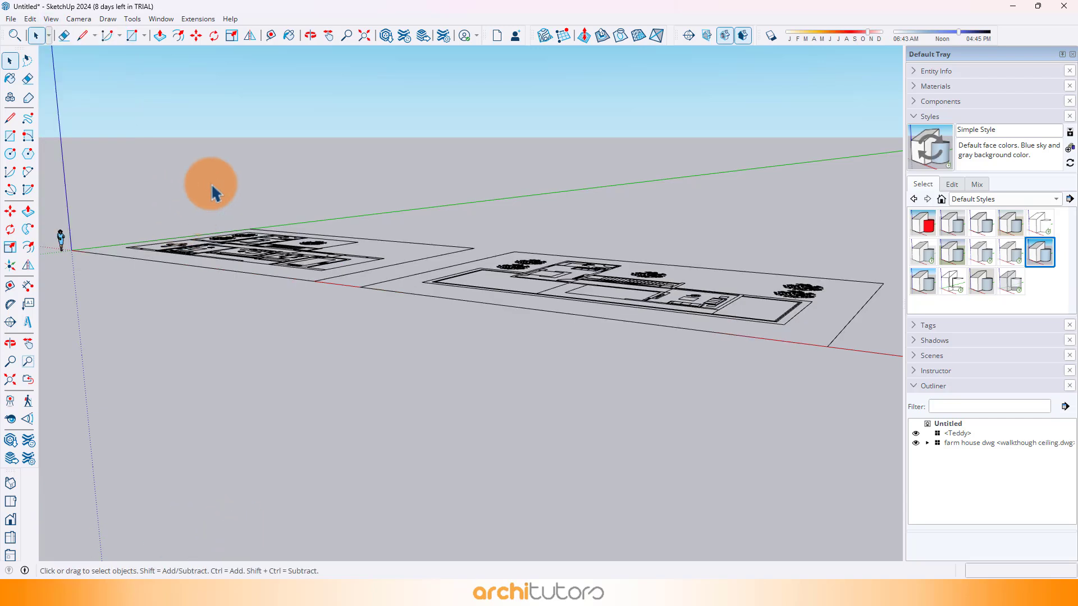
{"action": "left_click", "coordinate": [917, 118]}
{"action": "left_click", "coordinate": [919, 194]}
{"action": "key", "text": "o"}
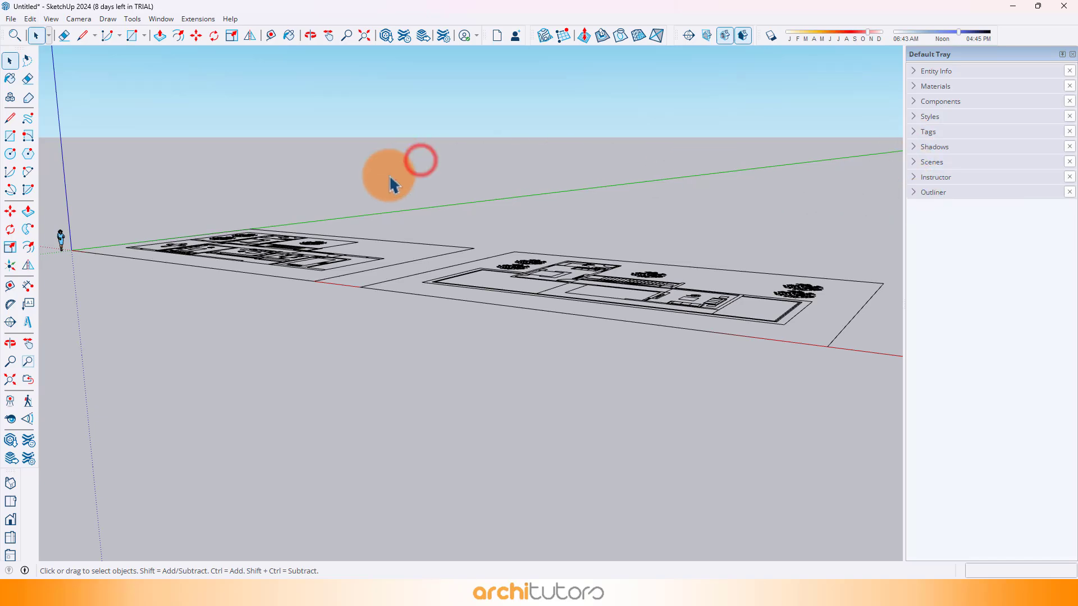
Draw a rectangle over the outer wall strip behind the three-seat sofa, from the outer room corner to the start of the window
{"action": "left_click_drag", "start_coordinate": [164, 269], "coordinate": [228, 259]}
{"action": "middle_click_drag", "start_coordinate": [227, 259], "coordinate": [639, 257]}
{"action": "scroll", "coordinate": [362, 326], "scroll_direction": "up", "scroll_amount": 2}
{"action": "scroll", "coordinate": [224, 308], "scroll_direction": "up", "scroll_amount": 3}
{"action": "middle_click_drag", "start_coordinate": [240, 301], "coordinate": [497, 310]}
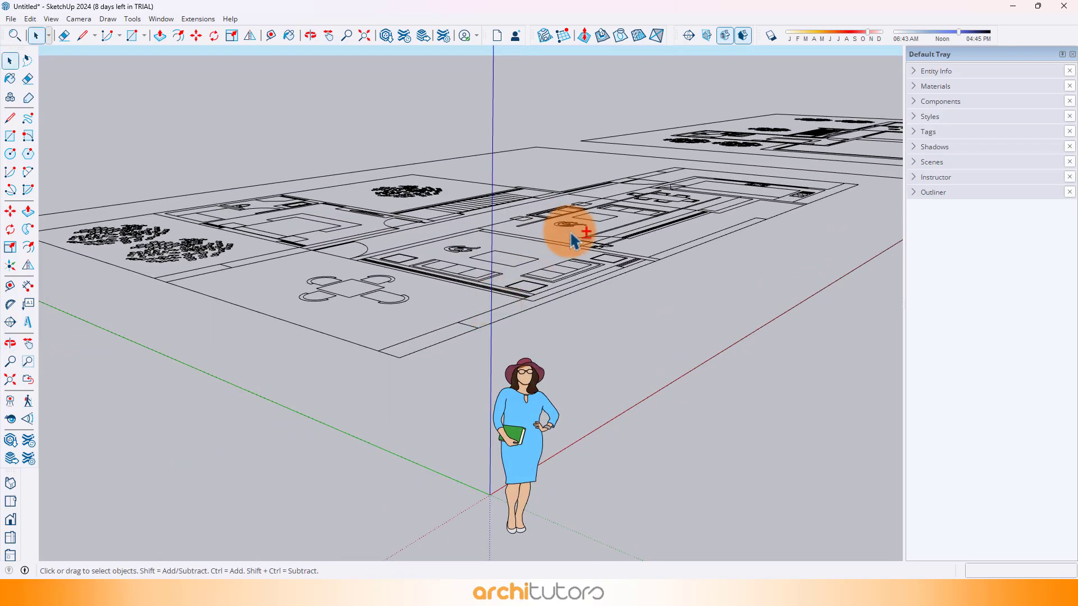
{"action": "middle_click_drag", "start_coordinate": [537, 277], "coordinate": [451, 384], "text": "shift"}
{"action": "mouse_move", "coordinate": [481, 331]}
{"action": "middle_mouse_down"}
{"action": "mouse_move", "coordinate": [494, 331]}
{"action": "mouse_move", "coordinate": [409, 373]}
{"action": "mouse_move", "coordinate": [452, 308]}
{"action": "mouse_move", "coordinate": [548, 227]}
{"action": "mouse_move", "coordinate": [528, 261]}
{"action": "mouse_move", "coordinate": [440, 332]}
{"action": "mouse_move", "coordinate": [479, 330]}
{"action": "mouse_move", "coordinate": [330, 228]}
{"action": "middle_mouse_up"}
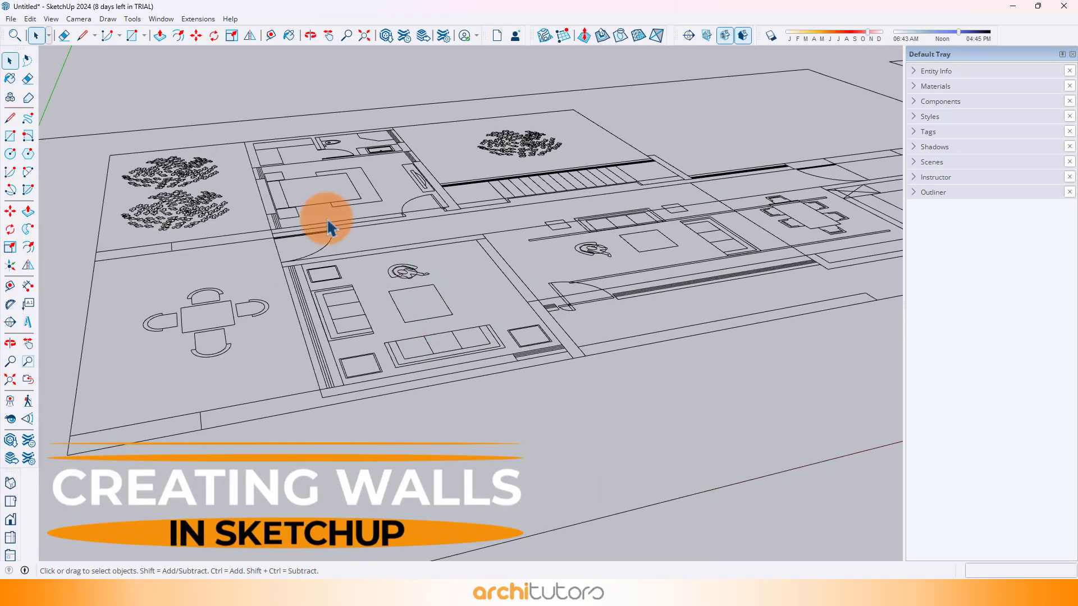
{"action": "left_click", "coordinate": [145, 36]}
{"action": "left_click", "coordinate": [209, 51]}
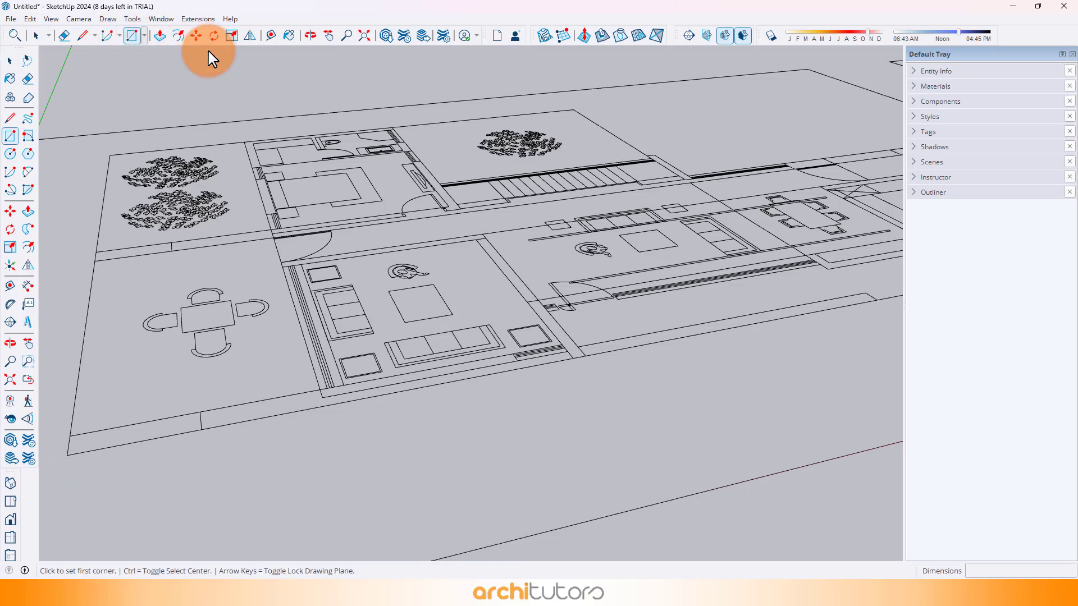
{"action": "scroll", "coordinate": [316, 391], "scroll_direction": "up", "scroll_amount": 2}
{"action": "scroll", "coordinate": [317, 398], "scroll_direction": "up", "scroll_amount": 2}
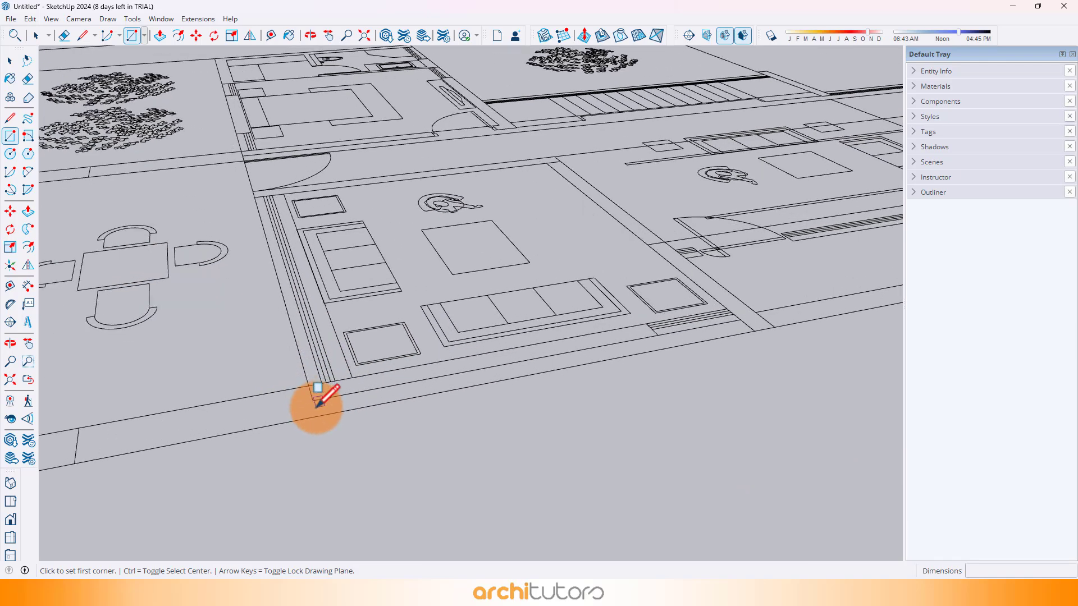
{"action": "left_click", "coordinate": [314, 401]}
{"action": "scroll", "coordinate": [651, 321], "scroll_direction": "up", "scroll_amount": 3}
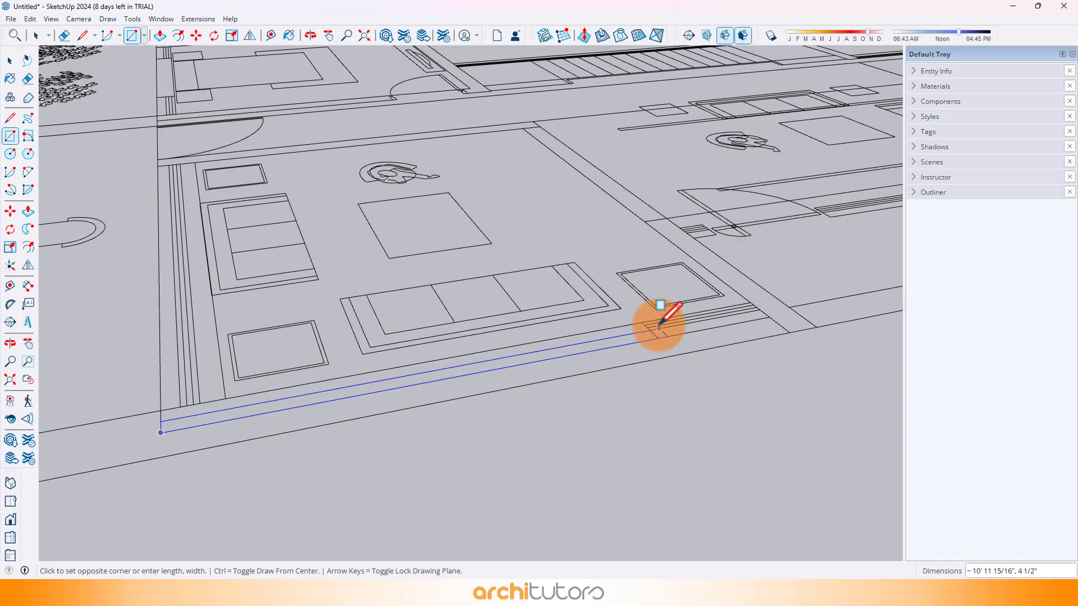
{"action": "left_click", "coordinate": [639, 323]}
Push/Pull the wall rectangle up to a height of 10'
{"action": "scroll", "coordinate": [621, 320], "scroll_direction": "down", "scroll_amount": 3}
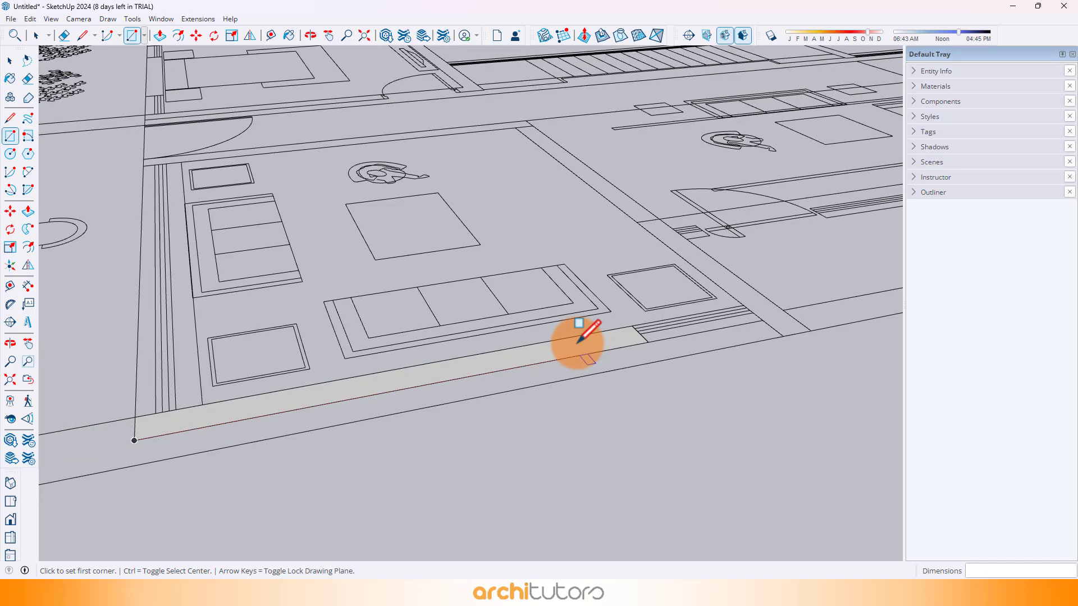
{"action": "middle_click_drag", "start_coordinate": [496, 364], "coordinate": [458, 403]}
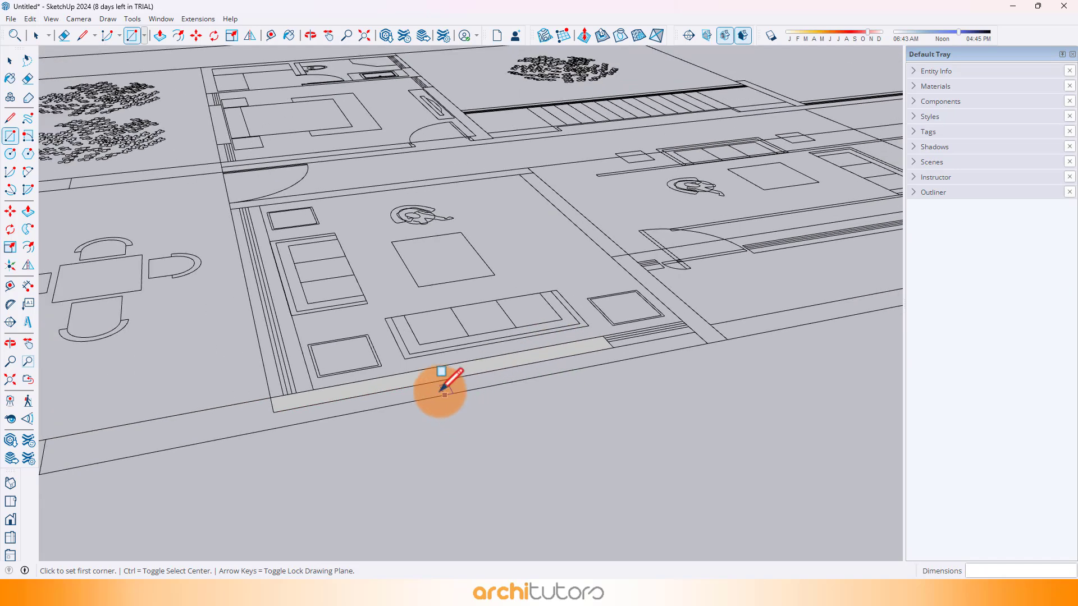
{"action": "left_click", "coordinate": [34, 36]}
{"action": "middle_click_drag", "start_coordinate": [364, 386], "coordinate": [414, 365]}
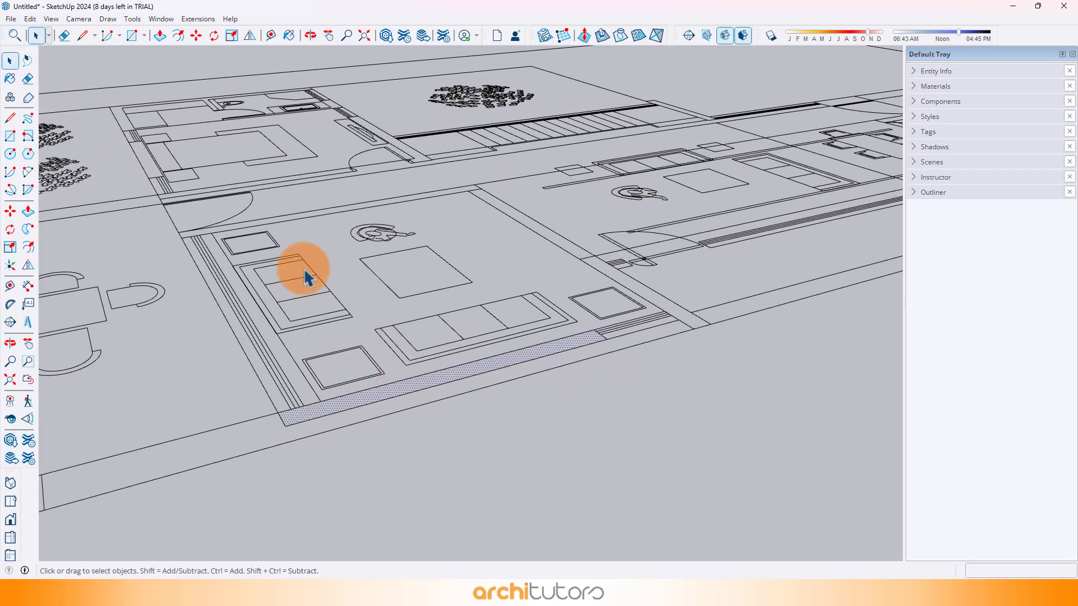
{"action": "left_click", "coordinate": [161, 36]}
{"action": "left_click_drag", "start_coordinate": [469, 364], "coordinate": [976, 571]}
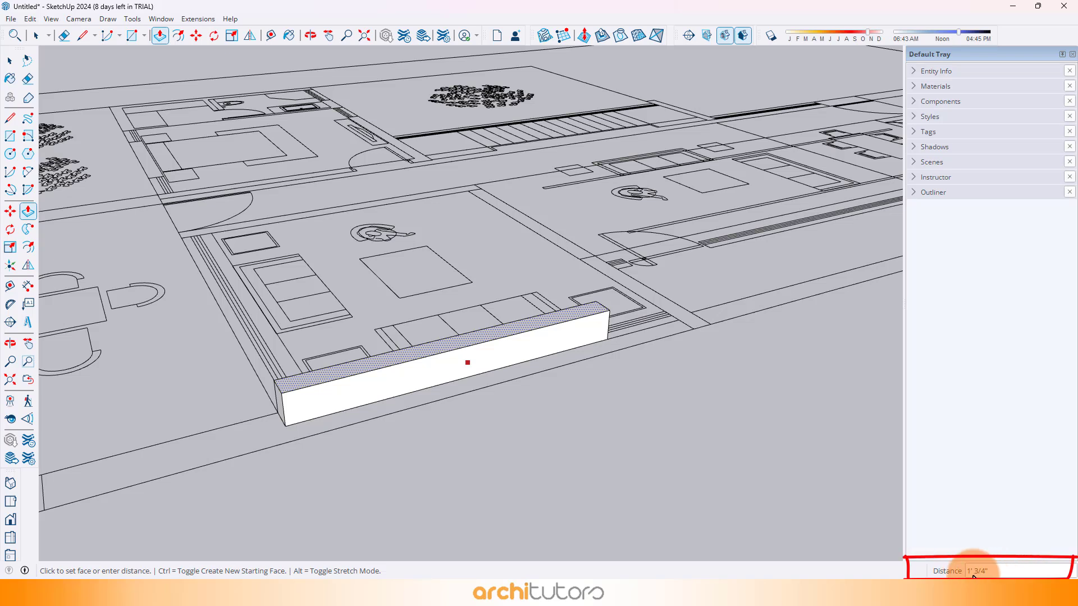
{"action": "left_click_drag", "start_coordinate": [934, 525], "coordinate": [557, 239]}
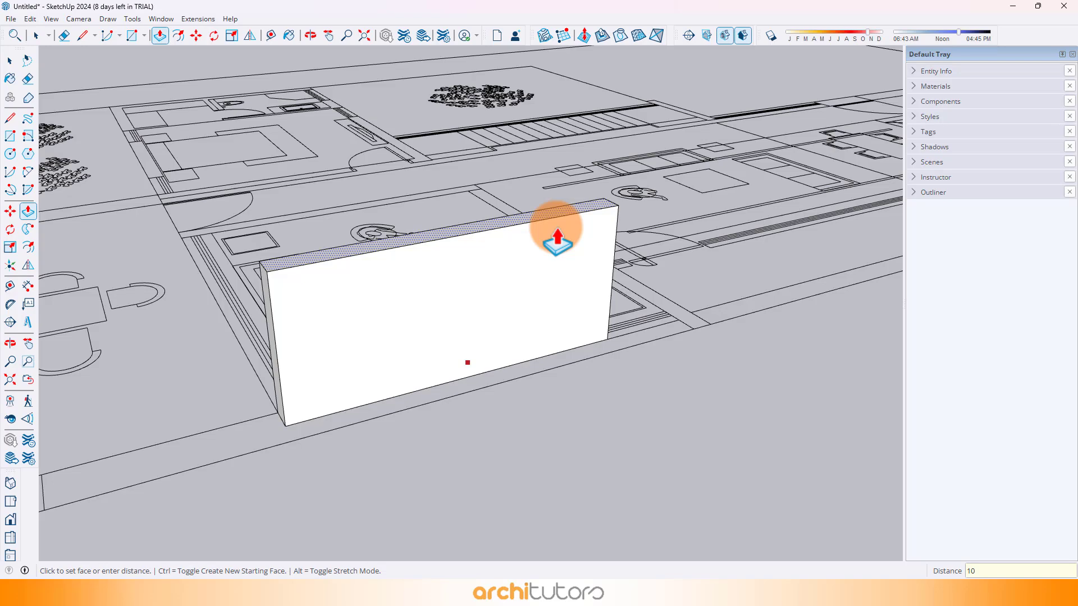
{"action": "type", "text": "'"}
{"action": "key", "text": "Return"}
{"action": "scroll", "coordinate": [536, 305], "scroll_direction": "down", "scroll_amount": 6}
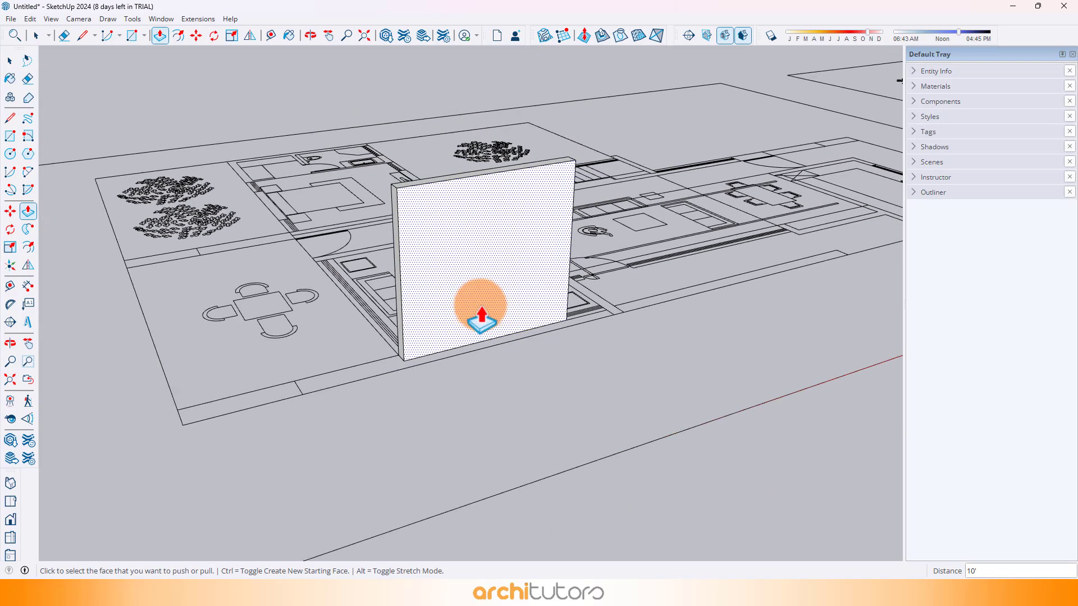
Try extending the wall's window-side end face outward by 5" with Push/Pull
{"action": "middle_click_drag", "start_coordinate": [446, 228], "coordinate": [534, 271]}
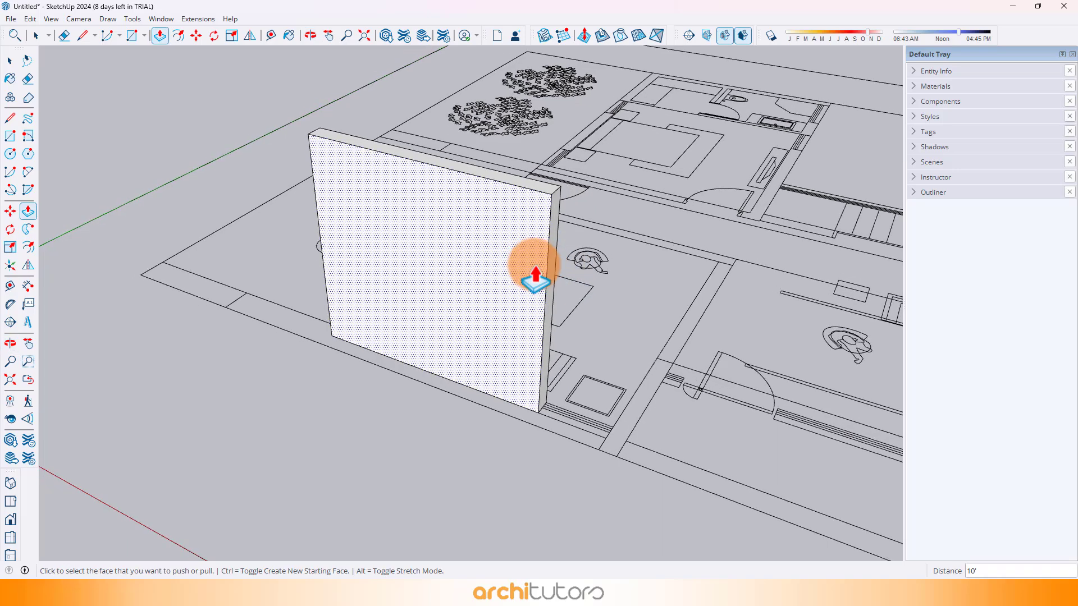
{"action": "middle_click_drag", "start_coordinate": [573, 300], "coordinate": [344, 287], "text": "shift"}
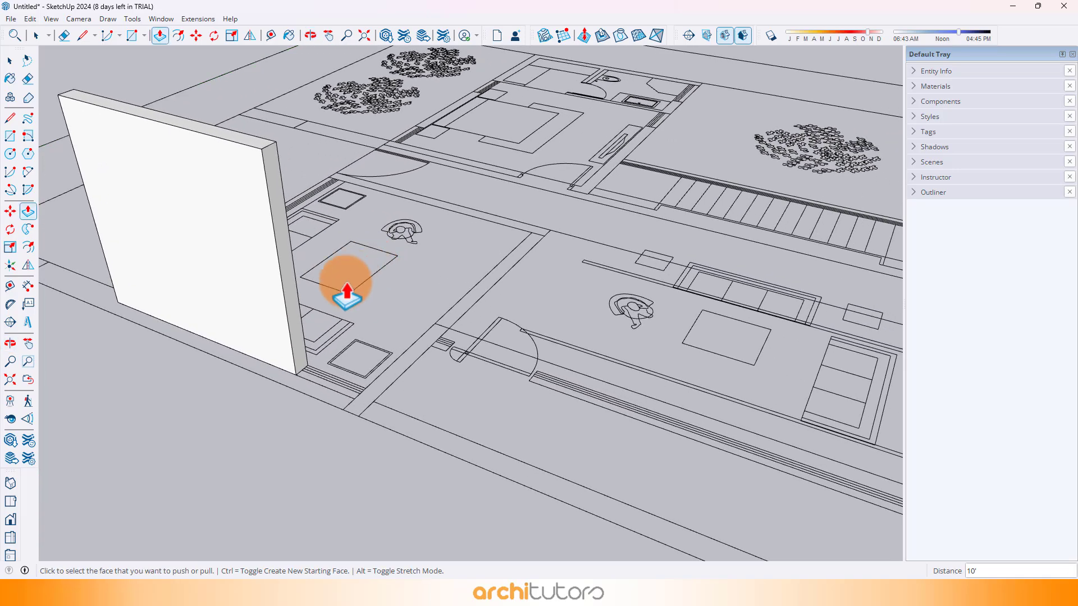
{"action": "left_click_drag", "start_coordinate": [298, 351], "coordinate": [296, 374]}
{"action": "type", "text": "5"}
{"action": "key", "text": "Return"}
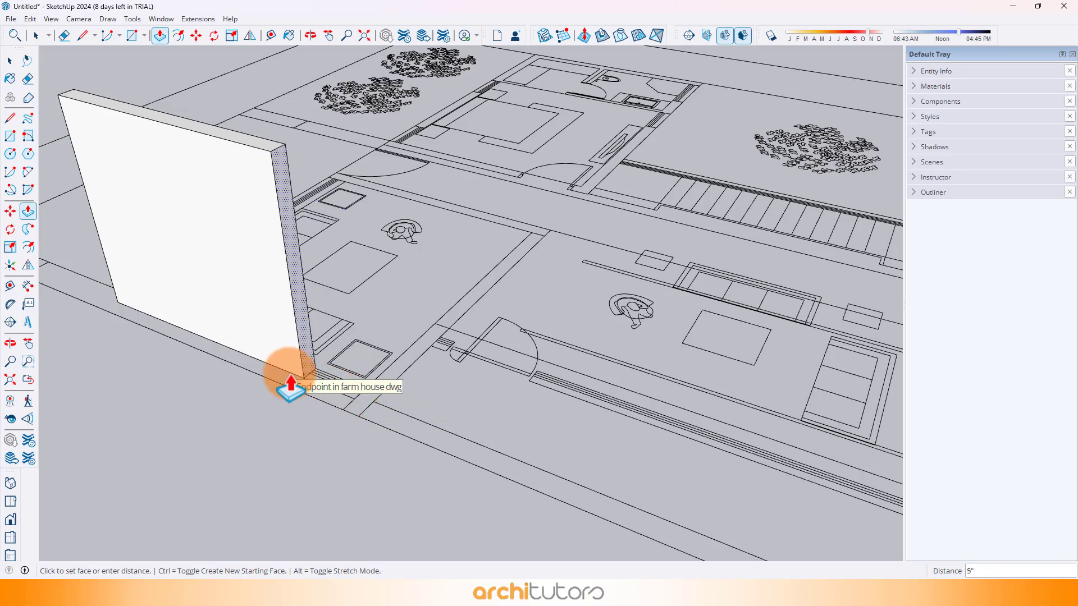
Push/Pull the wall's window-side end face out 3' as a new section, keeping the dividing edge
{"action": "left_click_drag", "start_coordinate": [295, 374], "coordinate": [348, 409]}
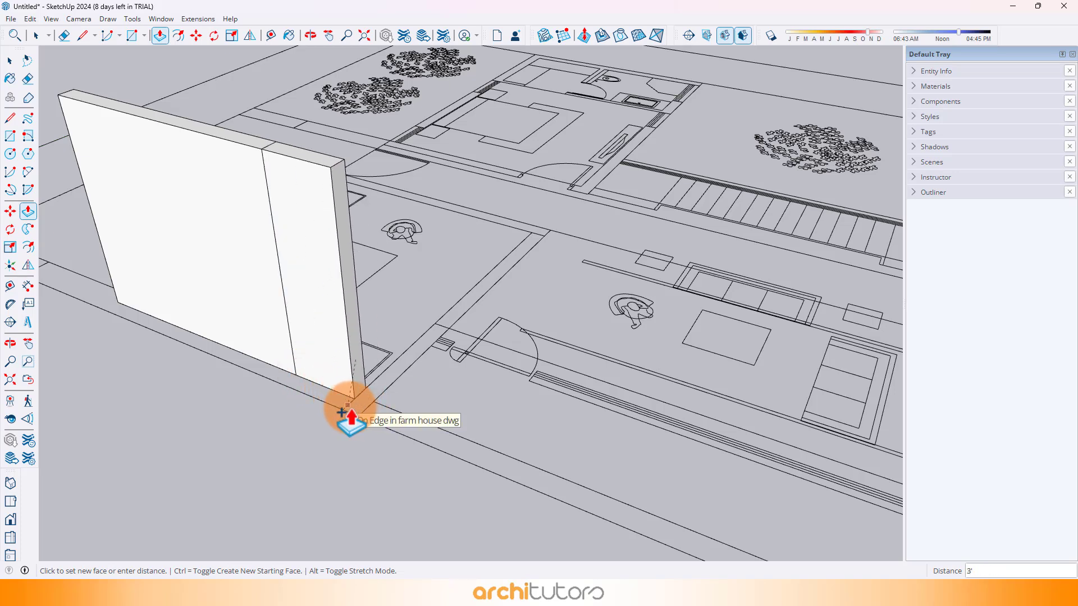
{"action": "scroll", "coordinate": [354, 402], "scroll_direction": "up", "scroll_amount": 1}
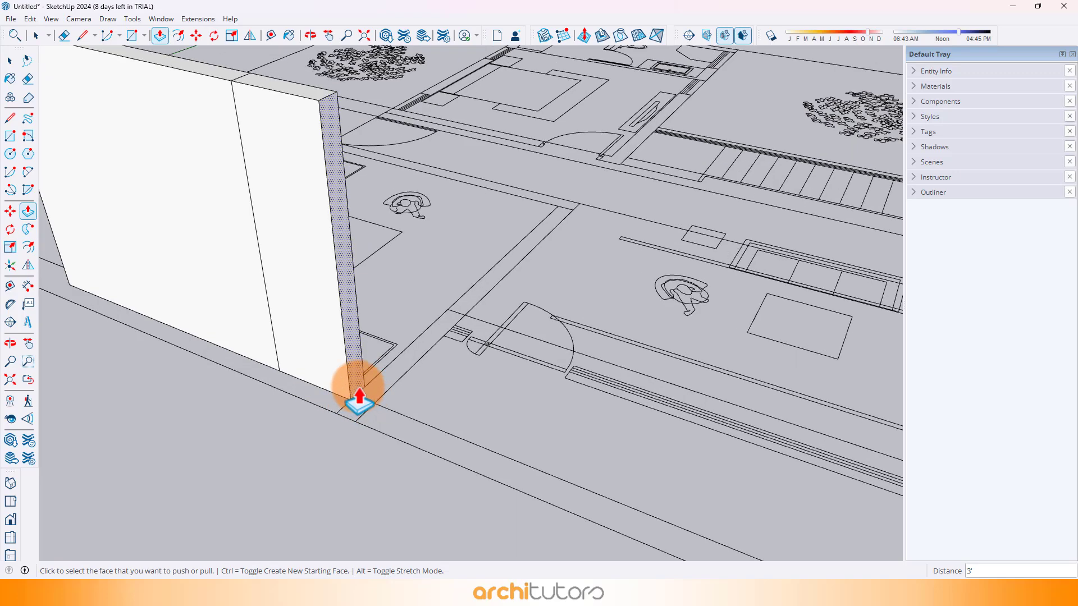
Push/Pull a new 9" corner section onto the outer wall's end, and extend it along the cross wall, finishing with a 9" section by the entrance door
{"action": "left_click_drag", "start_coordinate": [358, 400], "coordinate": [370, 419]}
{"action": "key", "text": "ctrl"}
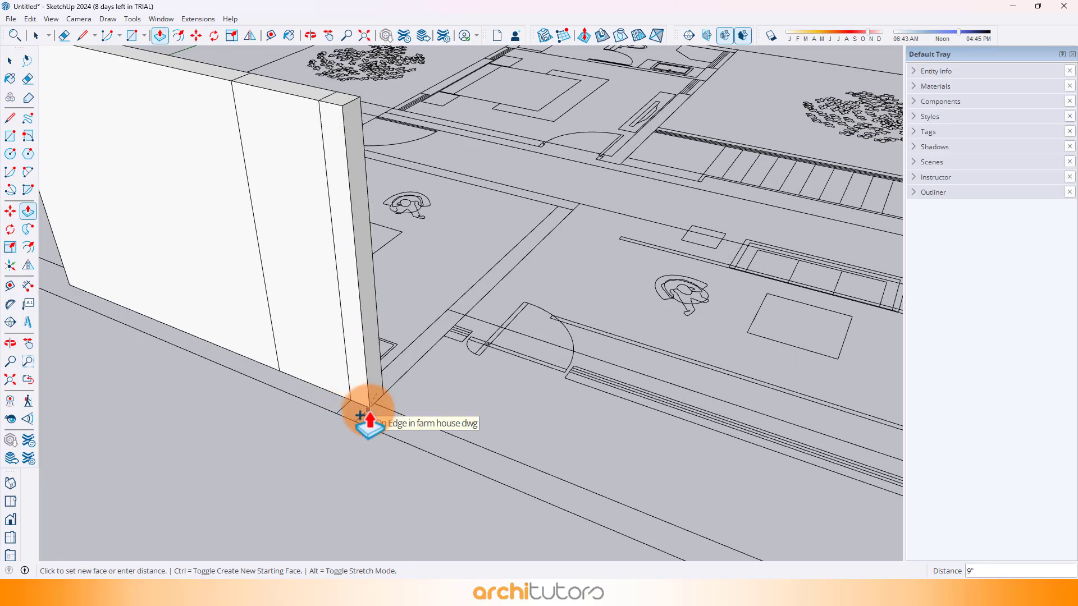
{"action": "middle_click_drag", "start_coordinate": [503, 268], "coordinate": [445, 292]}
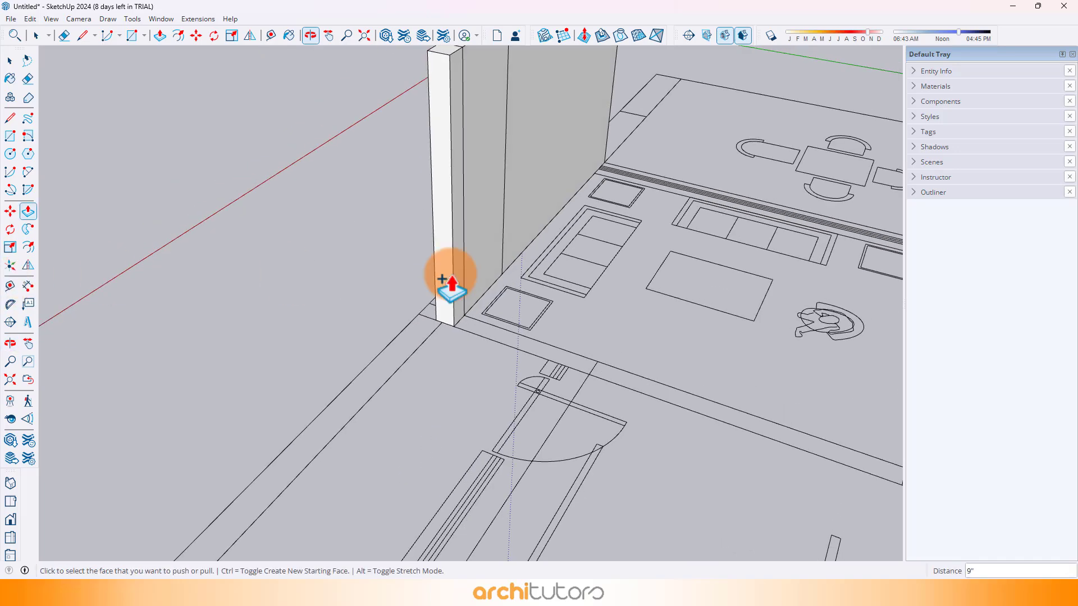
{"action": "middle_click_drag", "start_coordinate": [638, 291], "coordinate": [457, 301]}
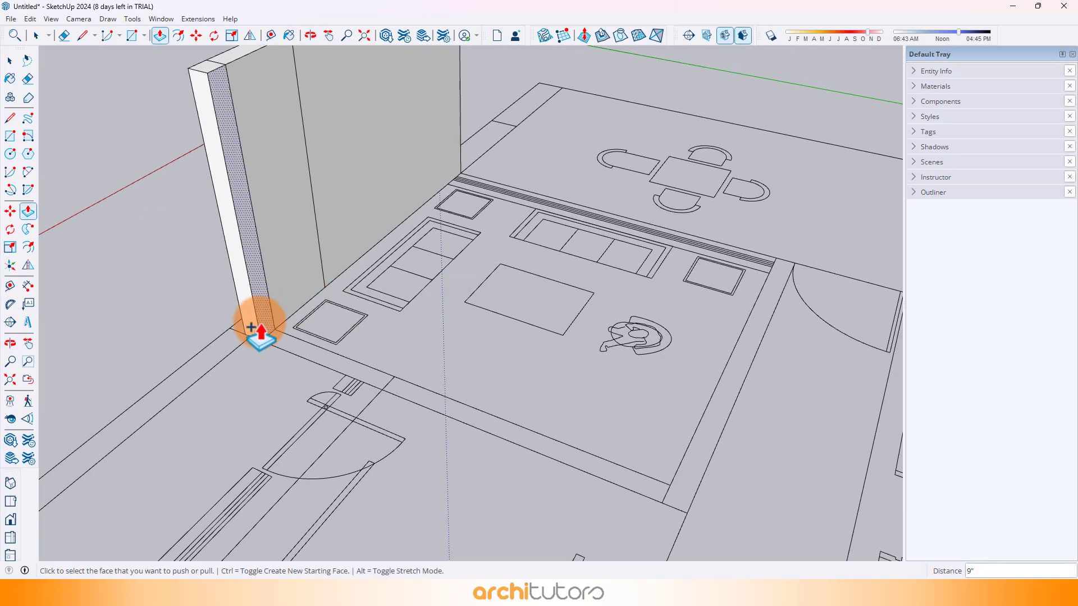
{"action": "left_click_drag", "start_coordinate": [255, 328], "coordinate": [354, 379]}
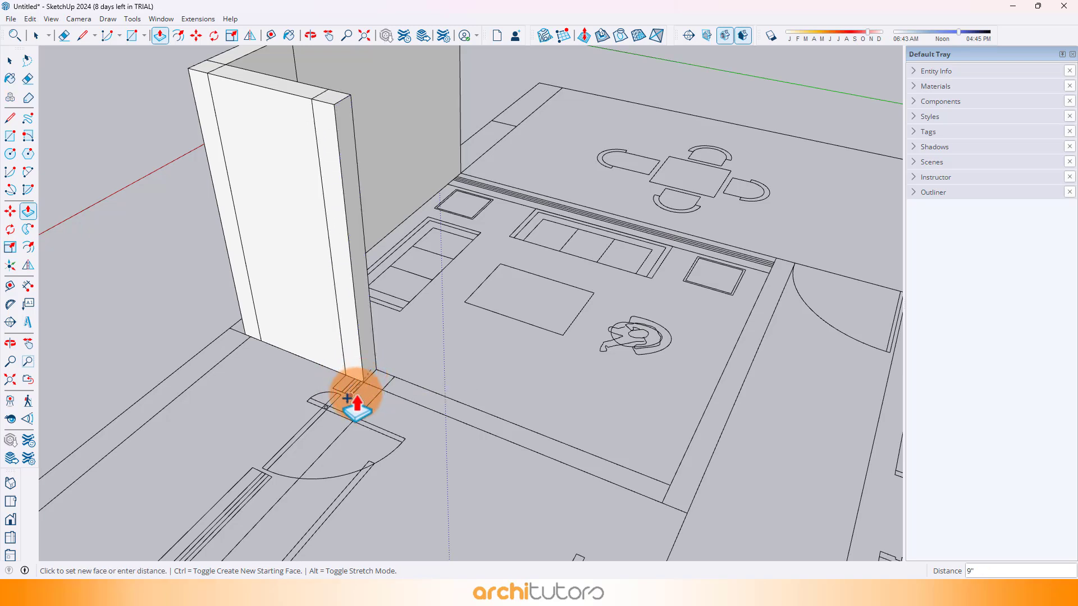
{"action": "scroll", "coordinate": [347, 398], "scroll_direction": "up", "scroll_amount": 3}
{"action": "left_click", "coordinate": [348, 398]}
{"action": "scroll", "coordinate": [398, 272], "scroll_direction": "down", "scroll_amount": 2}
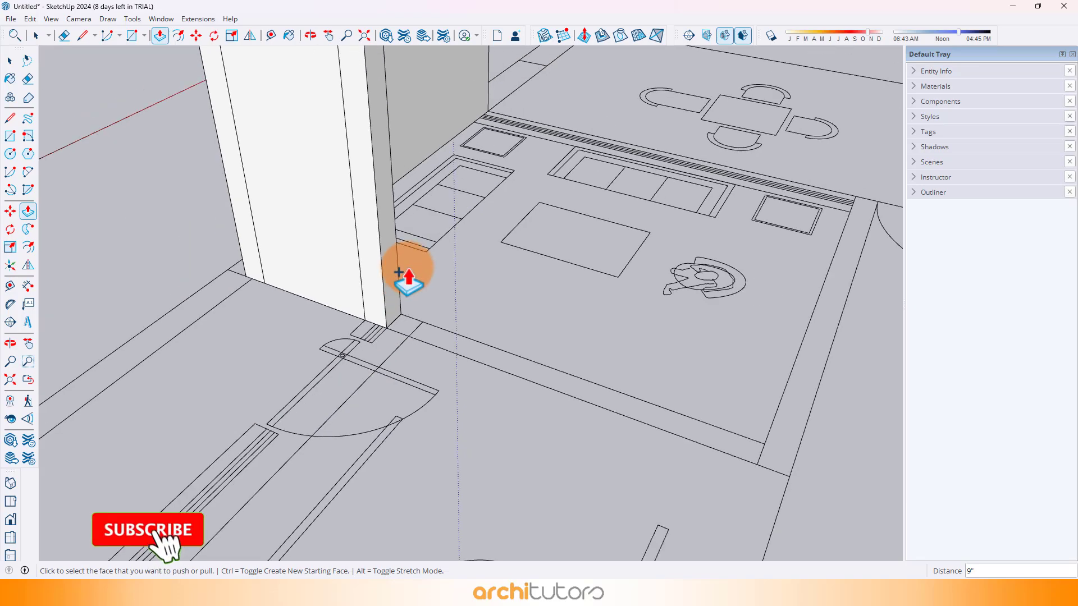
Push/Pull the cross wall's end section out 20' as a new section along the living room's outer wall
{"action": "scroll", "coordinate": [399, 272], "scroll_direction": "down", "scroll_amount": 5}
{"action": "middle_click_drag", "start_coordinate": [405, 276], "coordinate": [482, 230]}
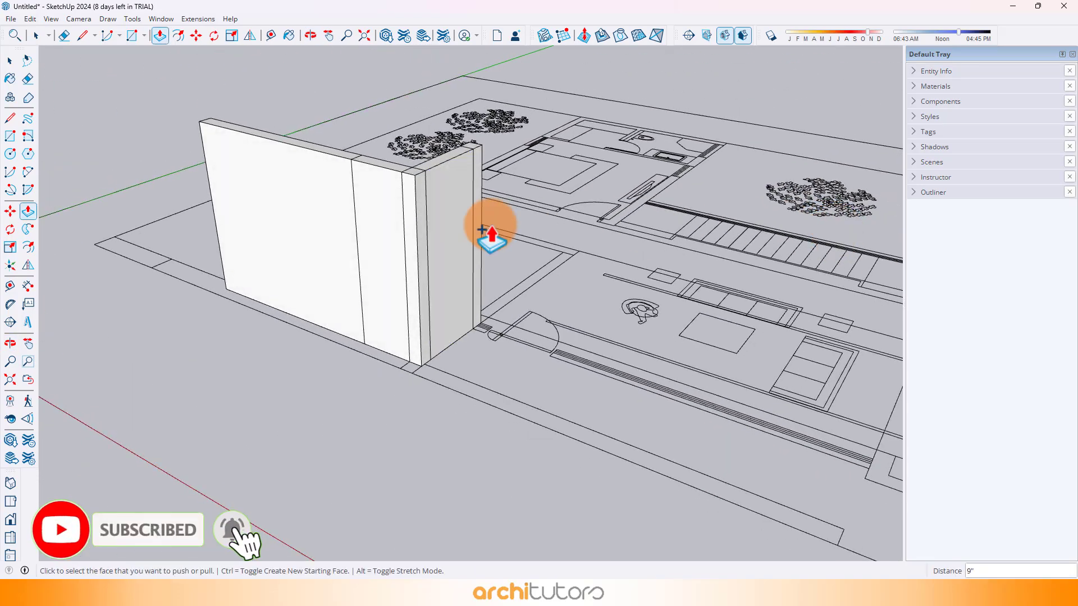
{"action": "left_click", "coordinate": [473, 241]}
{"action": "middle_click_drag", "start_coordinate": [733, 344], "coordinate": [248, 250], "text": "shift"}
{"action": "scroll", "coordinate": [354, 365], "scroll_direction": "up", "scroll_amount": 3}
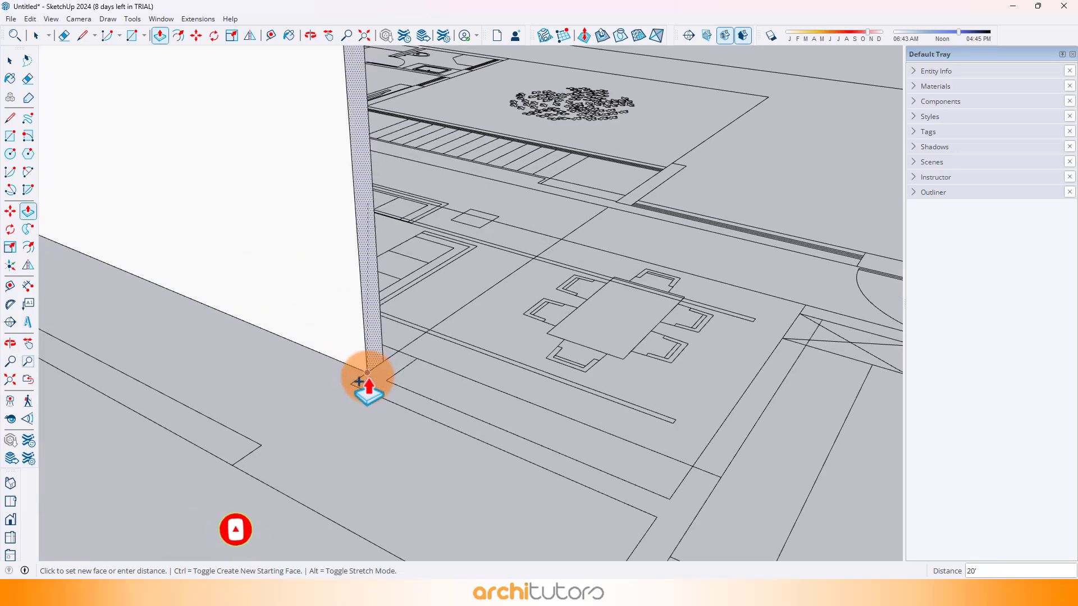
{"action": "scroll", "coordinate": [363, 381], "scroll_direction": "up", "scroll_amount": 2}
Jog the long wall outward beside the dining area with two new 9" corner sections, and extend it 9' to the kitchen partition
{"action": "left_click", "coordinate": [378, 357]}
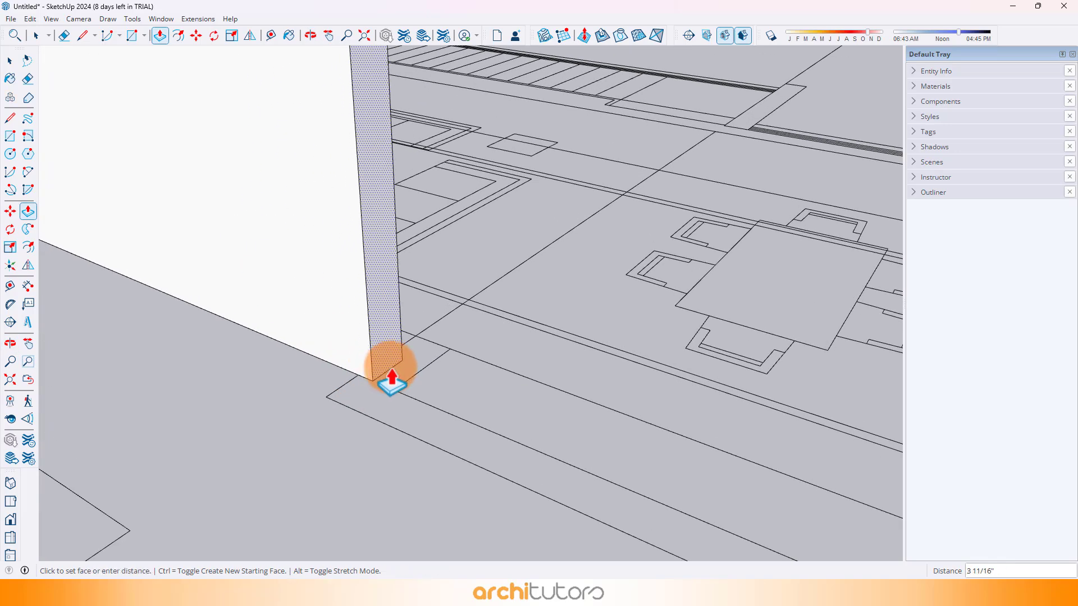
{"action": "left_click", "coordinate": [401, 387]}
{"action": "scroll", "coordinate": [366, 345], "scroll_direction": "down", "scroll_amount": 2}
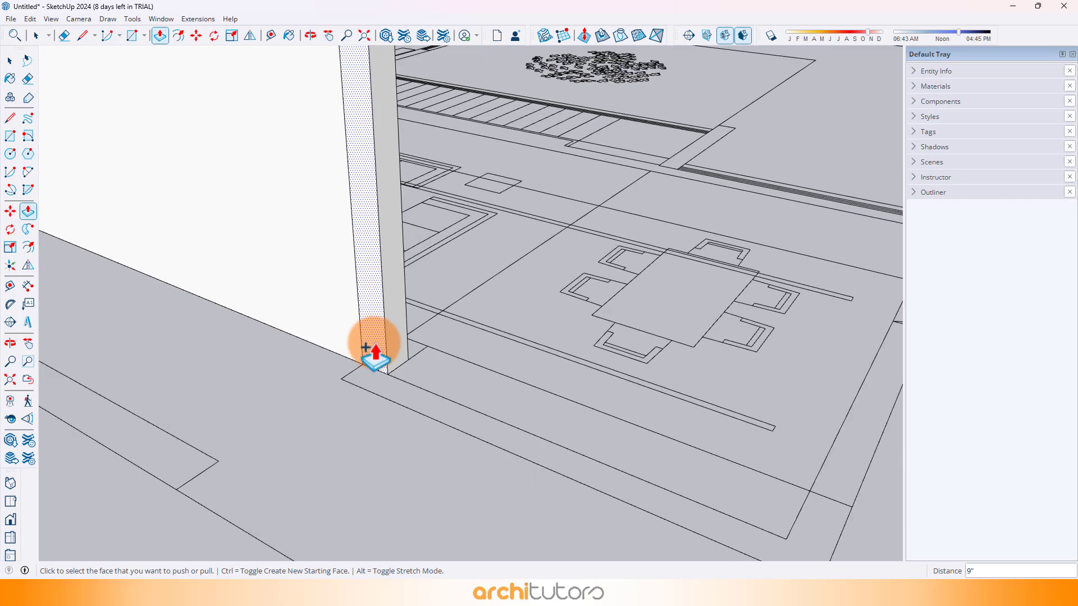
{"action": "left_click", "coordinate": [365, 354]}
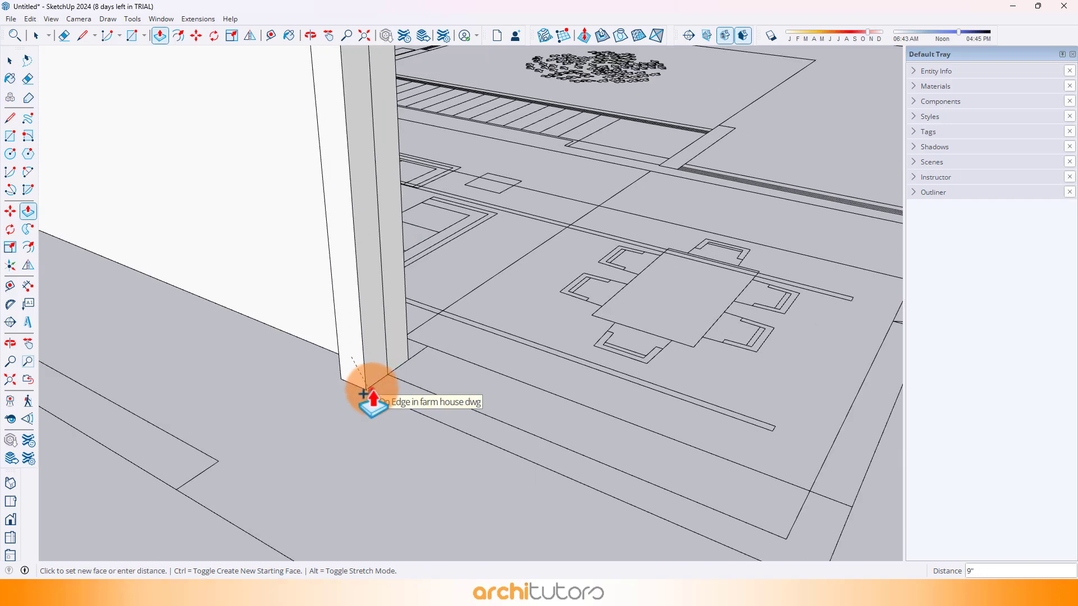
{"action": "left_click", "coordinate": [365, 393]}
{"action": "scroll", "coordinate": [313, 331], "scroll_direction": "down", "scroll_amount": 3}
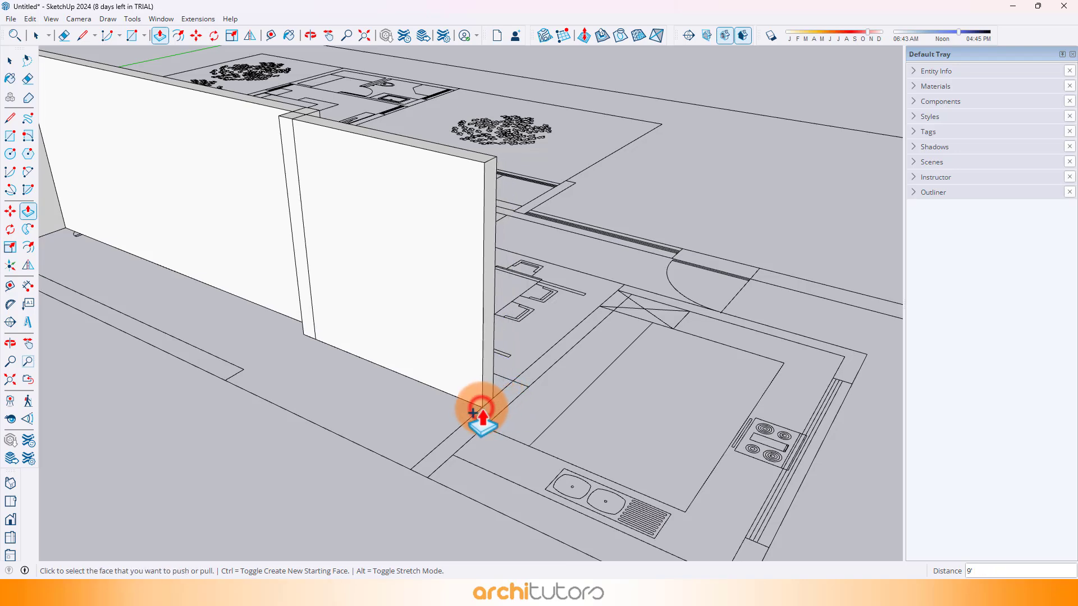
Draw a rectangle over the wall strip between the dining area and the kitchen
{"action": "mouse_move", "coordinate": [487, 370]}
{"action": "middle_mouse_down"}
{"action": "mouse_move", "coordinate": [520, 365]}
{"action": "mouse_move", "coordinate": [501, 360]}
{"action": "middle_mouse_up"}
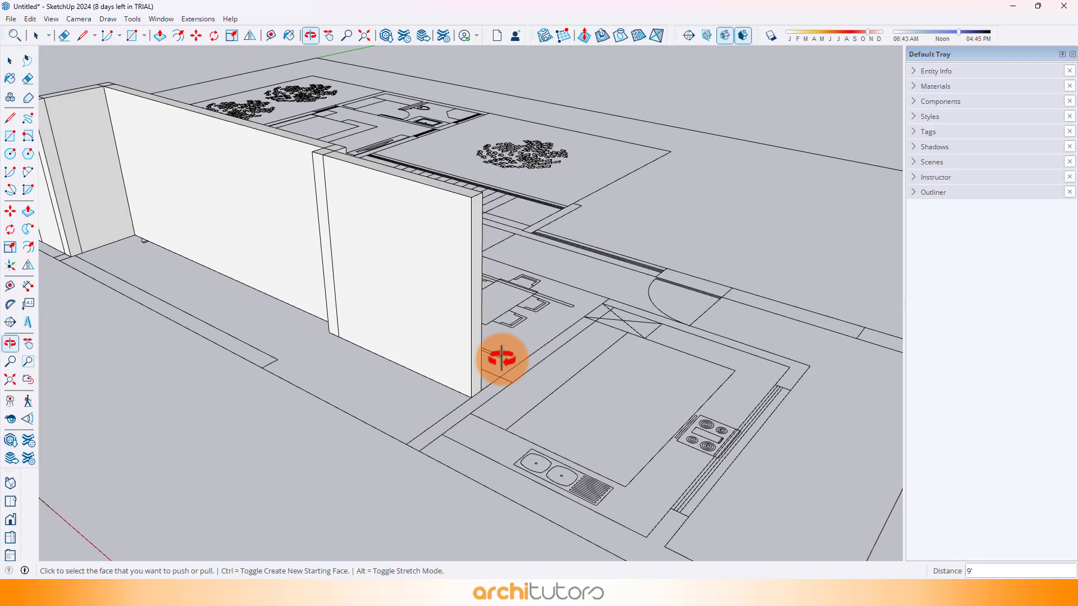
{"action": "key", "text": "r"}
{"action": "scroll", "coordinate": [499, 367], "scroll_direction": "up", "scroll_amount": 2}
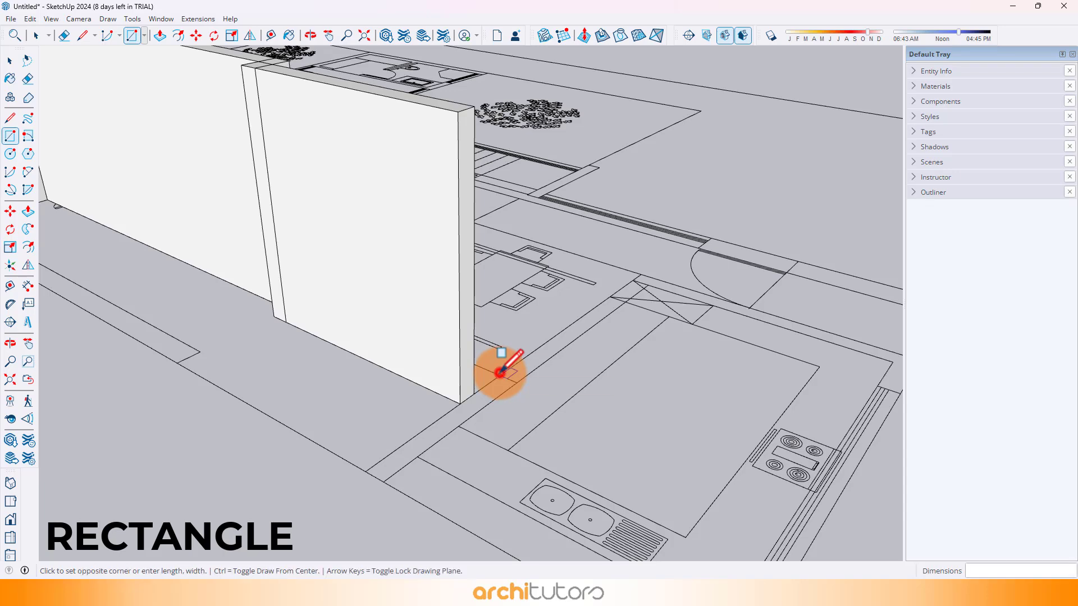
{"action": "left_click_drag", "start_coordinate": [499, 372], "coordinate": [391, 478]}
{"action": "left_click", "coordinate": [385, 482]}
{"action": "scroll", "coordinate": [288, 295], "scroll_direction": "down", "scroll_amount": 4}
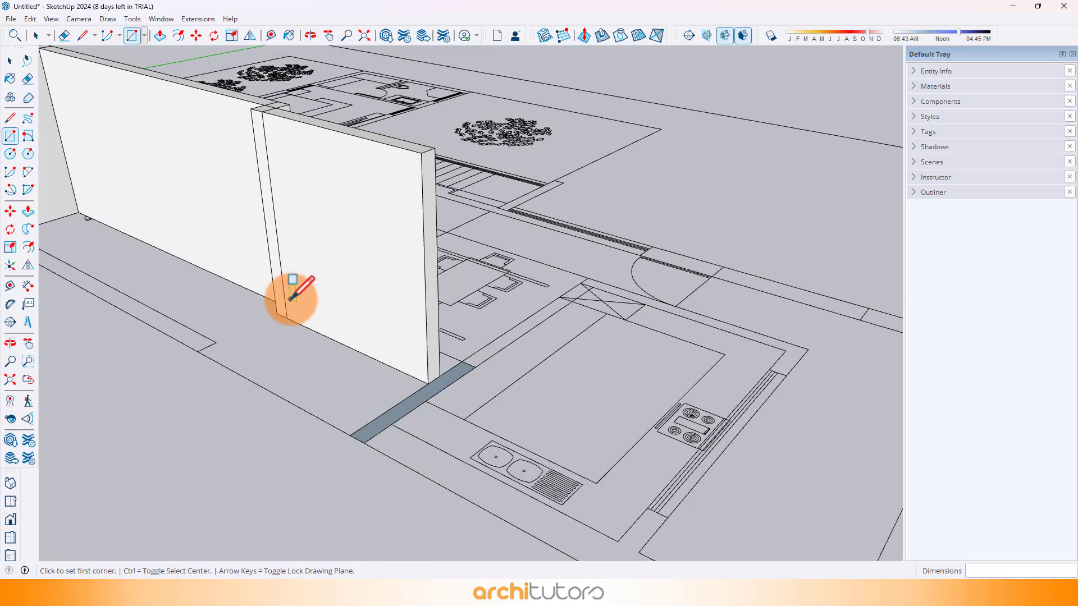
Draw a 10' 9" by 1' 6" rectangle over the kitchen wall behind the sink, and rectangles over the wall pieces on both sides of the stove window
{"action": "scroll", "coordinate": [521, 476], "scroll_direction": "up", "scroll_amount": 2}
{"action": "left_click", "coordinate": [509, 465]}
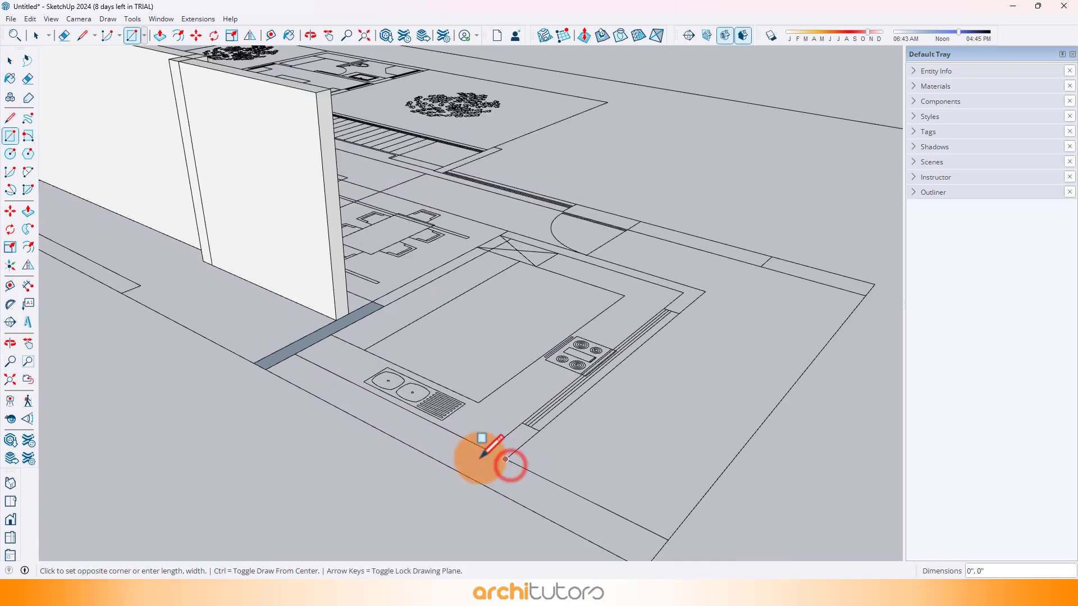
{"action": "left_click", "coordinate": [266, 369]}
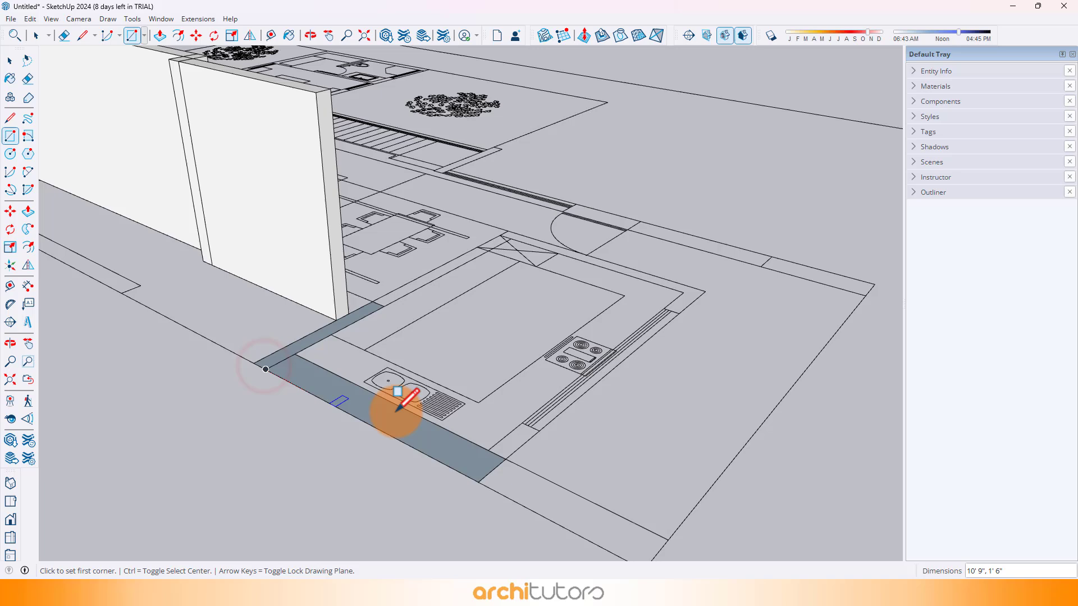
{"action": "left_click", "coordinate": [539, 431]}
{"action": "scroll", "coordinate": [673, 292], "scroll_direction": "up", "scroll_amount": 1}
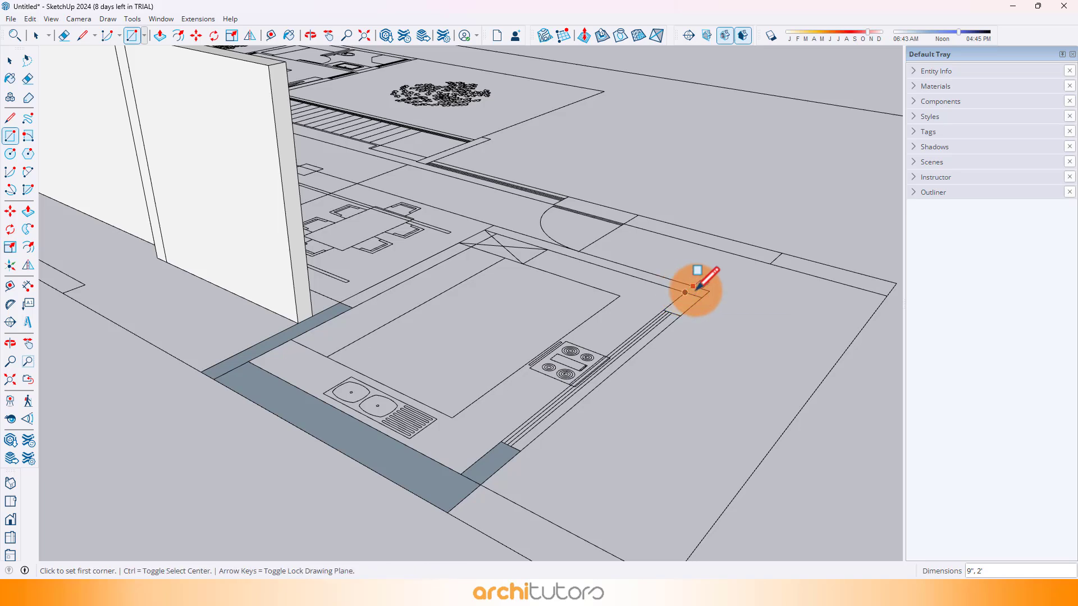
{"action": "scroll", "coordinate": [547, 320], "scroll_direction": "down", "scroll_amount": 2}
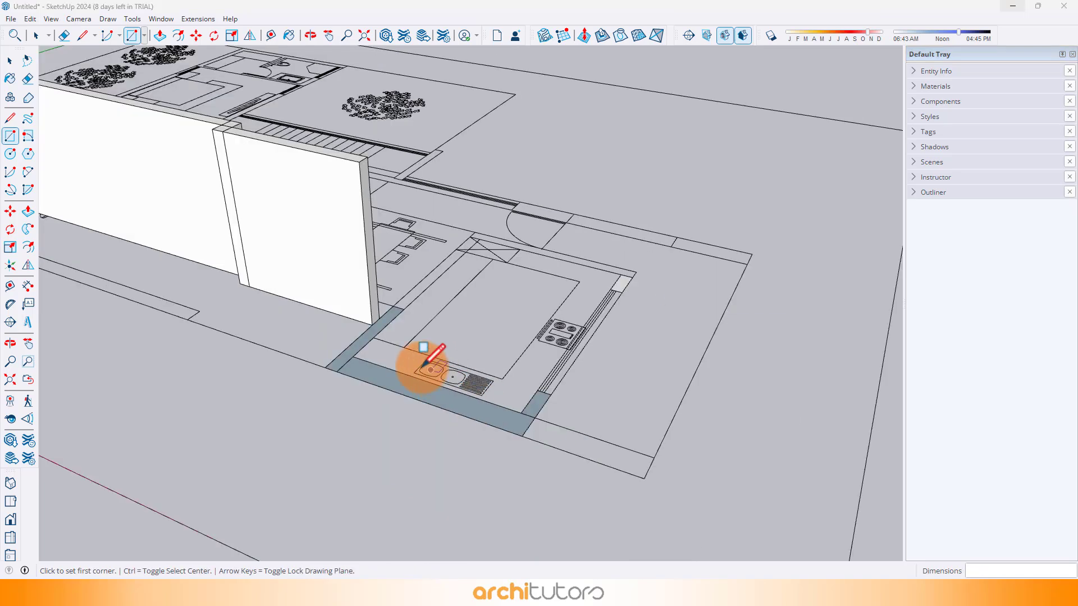
Push/Pull the kitchen partition and sink wall rectangles up to the height of the existing walls
{"action": "left_click", "coordinate": [160, 36]}
{"action": "left_click_drag", "start_coordinate": [379, 335], "coordinate": [337, 163]}
{"action": "left_click_drag", "start_coordinate": [357, 375], "coordinate": [320, 208]}
{"action": "left_click", "coordinate": [319, 194]}
Push/Pull the two wall pieces beside the kitchen's stove window up to the 10' wall height
{"action": "middle_click_drag", "start_coordinate": [640, 316], "coordinate": [411, 358]}
{"action": "left_click", "coordinate": [459, 421]}
{"action": "left_click", "coordinate": [424, 266]}
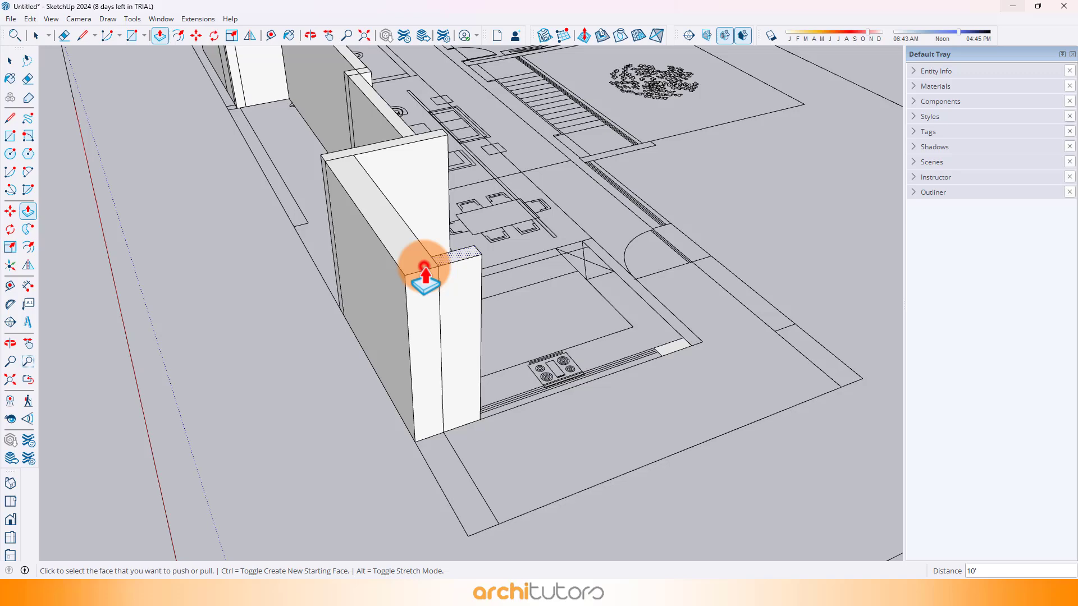
{"action": "left_click", "coordinate": [679, 350]}
{"action": "left_click", "coordinate": [470, 255]}
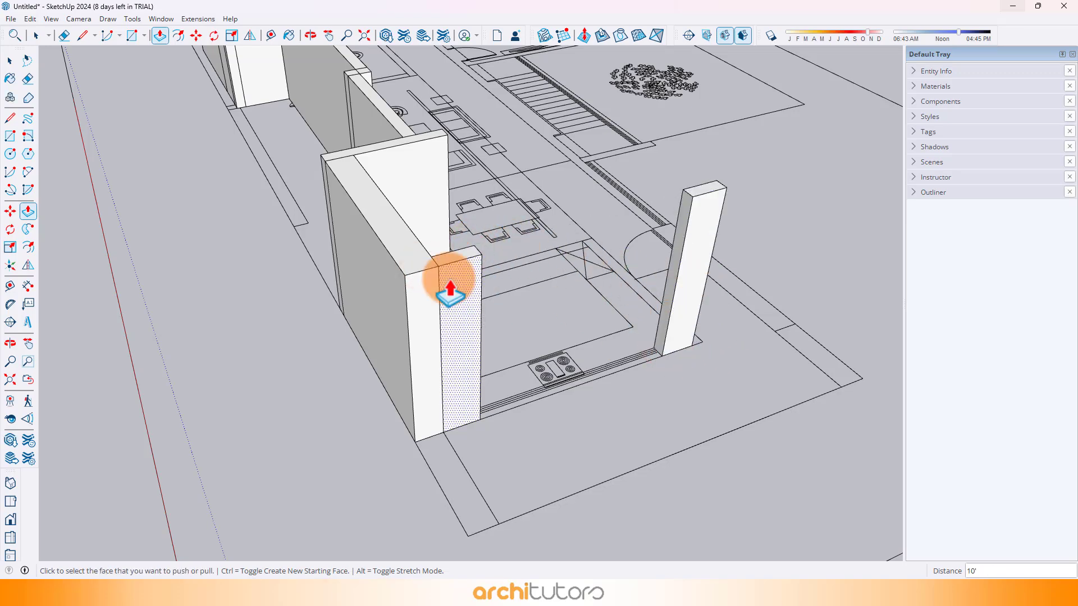
Draw a rectangle over the wall strip between the hallway and the front sitting room, from the door hinge to the far room corner
{"action": "middle_click_drag", "start_coordinate": [440, 272], "coordinate": [539, 341]}
{"action": "mouse_move", "coordinate": [457, 378]}
{"action": "middle_mouse_down", "text": "shift"}
{"action": "mouse_move", "coordinate": [382, 393]}
{"action": "mouse_move", "coordinate": [408, 355]}
{"action": "mouse_move", "coordinate": [491, 380]}
{"action": "mouse_move", "coordinate": [389, 385]}
{"action": "mouse_move", "coordinate": [442, 386]}
{"action": "middle_mouse_up", "text": "shift"}
{"action": "scroll", "coordinate": [375, 381], "scroll_direction": "up", "scroll_amount": 1}
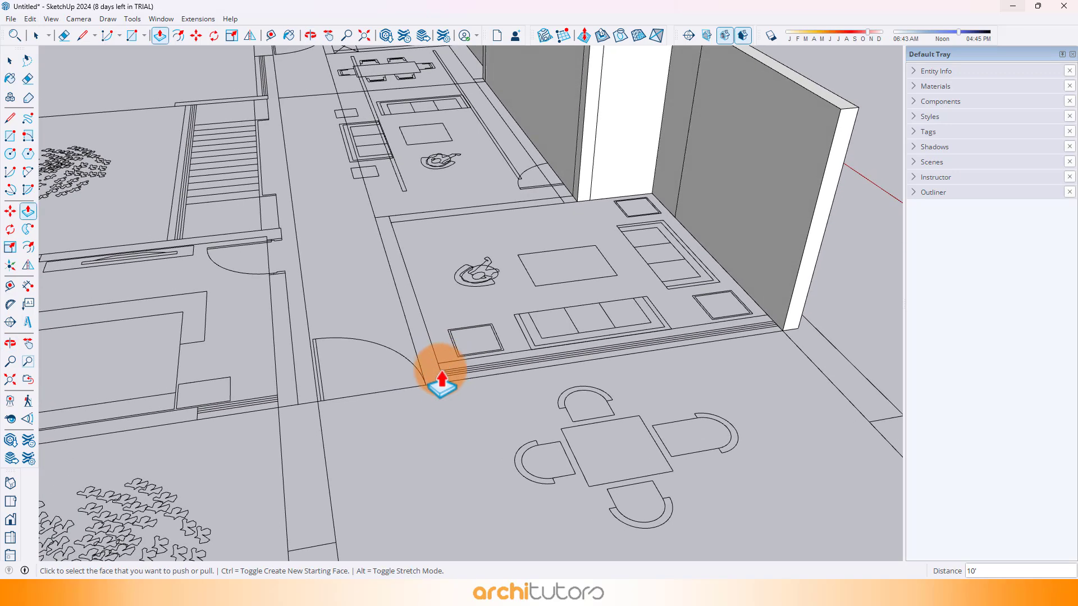
{"action": "left_click", "coordinate": [134, 37]}
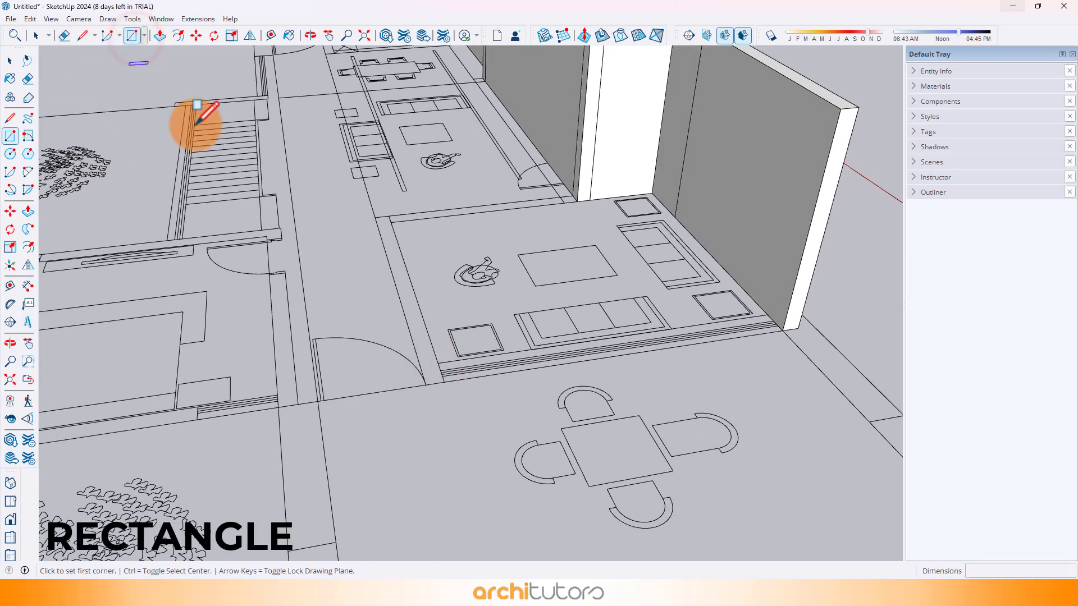
{"action": "left_click", "coordinate": [428, 384]}
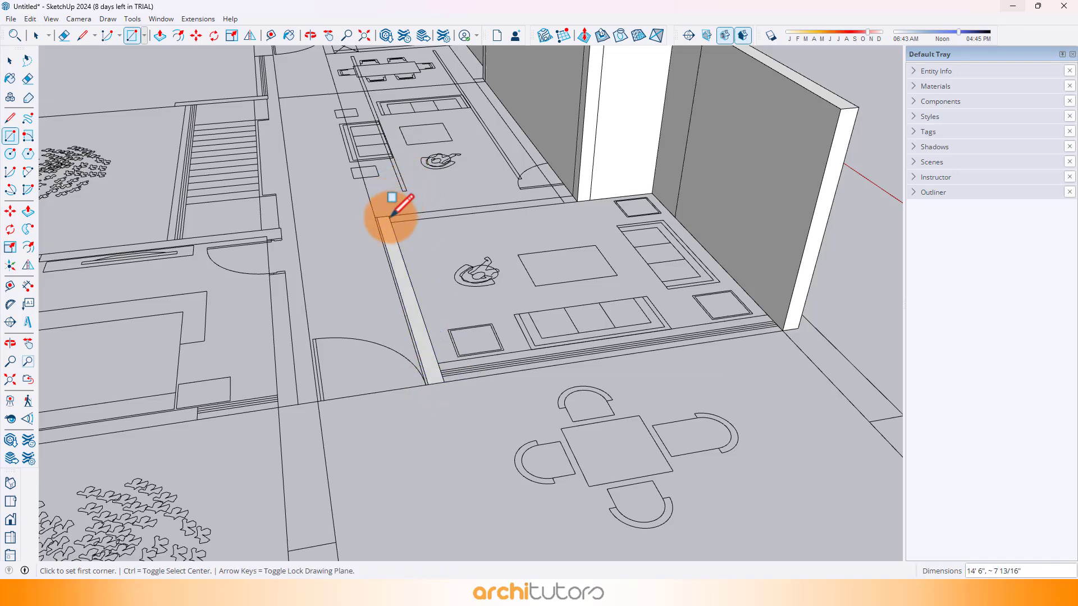
{"action": "left_click", "coordinate": [422, 385]}
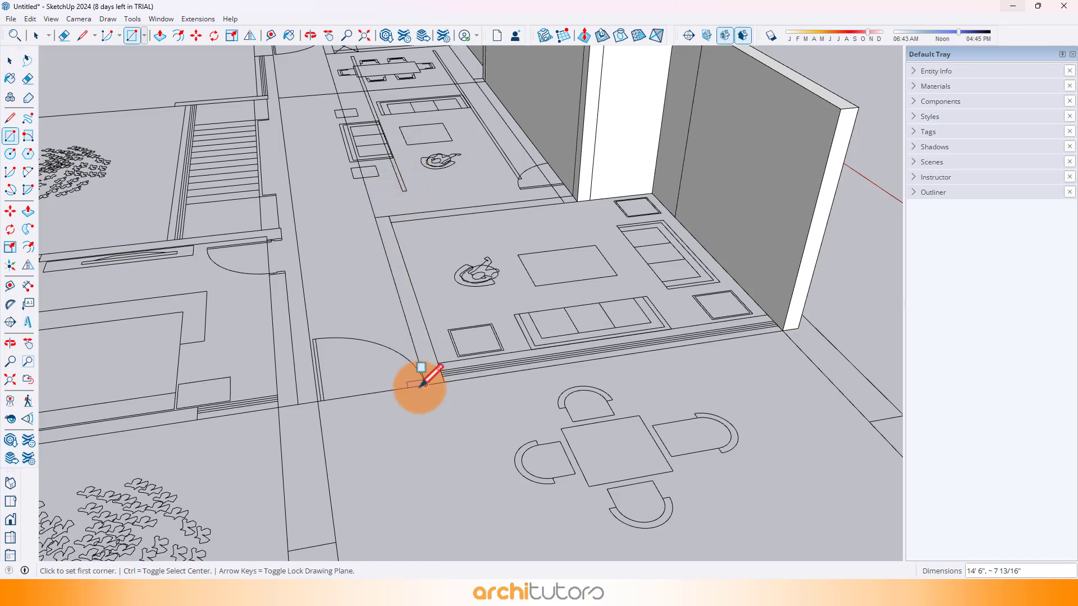
{"action": "left_click", "coordinate": [389, 216]}
Push/Pull the wall strip between the hallway and the sitting room up to 10'
{"action": "middle_click_drag", "start_coordinate": [388, 217], "coordinate": [388, 253]}
{"action": "middle_click_drag", "start_coordinate": [395, 273], "coordinate": [387, 247]}
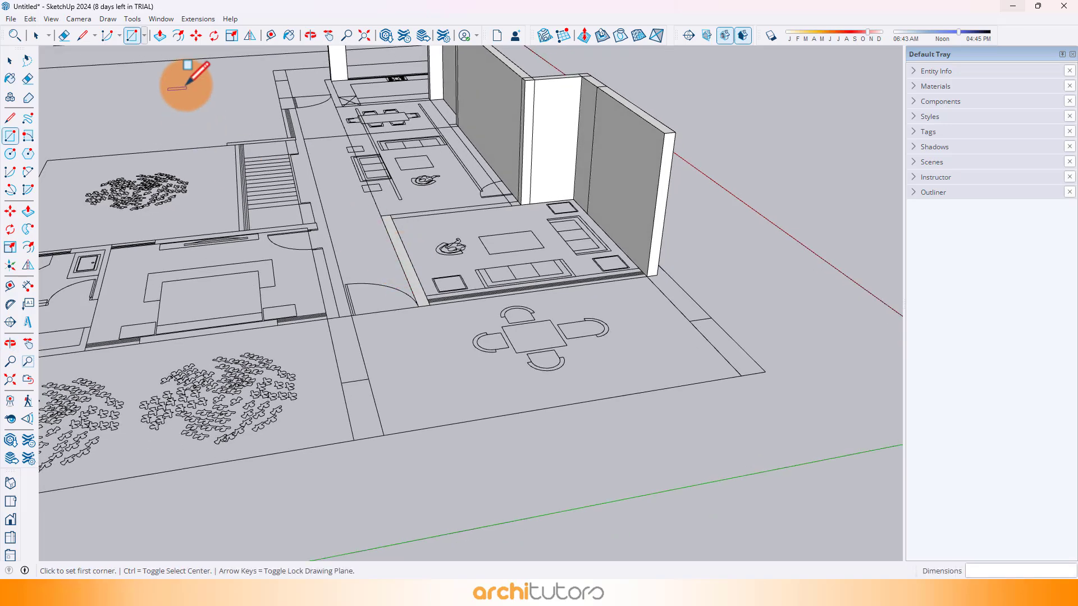
{"action": "left_click", "coordinate": [163, 39]}
{"action": "left_click_drag", "start_coordinate": [397, 275], "coordinate": [640, 119]}
{"action": "scroll", "coordinate": [502, 281], "scroll_direction": "up", "scroll_amount": 4}
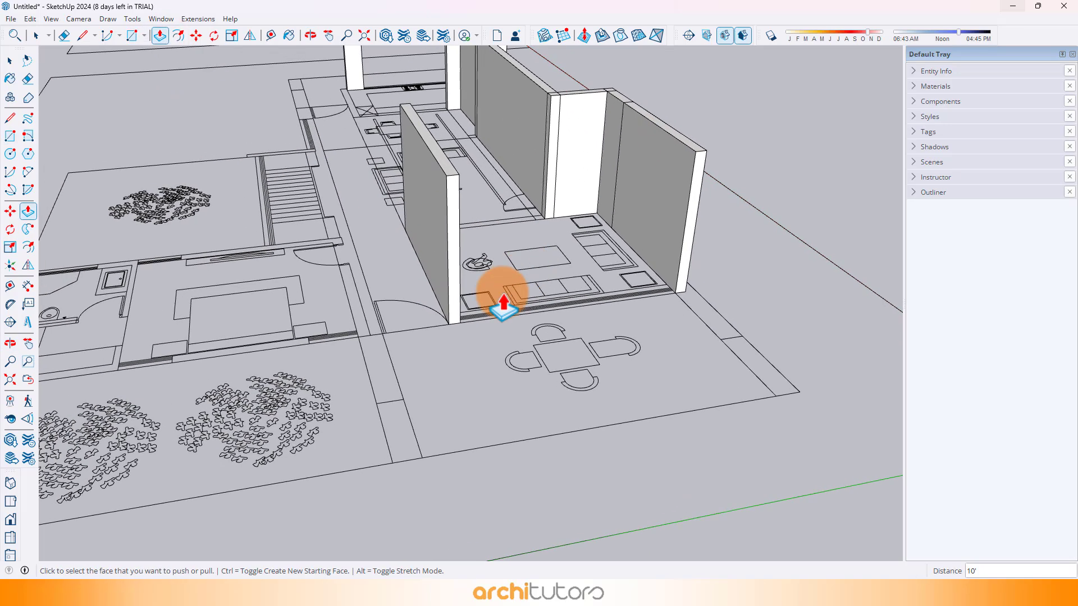
{"action": "left_click_drag", "start_coordinate": [474, 344], "coordinate": [536, 387]}
{"action": "scroll", "coordinate": [536, 388], "scroll_direction": "up", "scroll_amount": 1}
{"action": "left_click", "coordinate": [536, 387]}
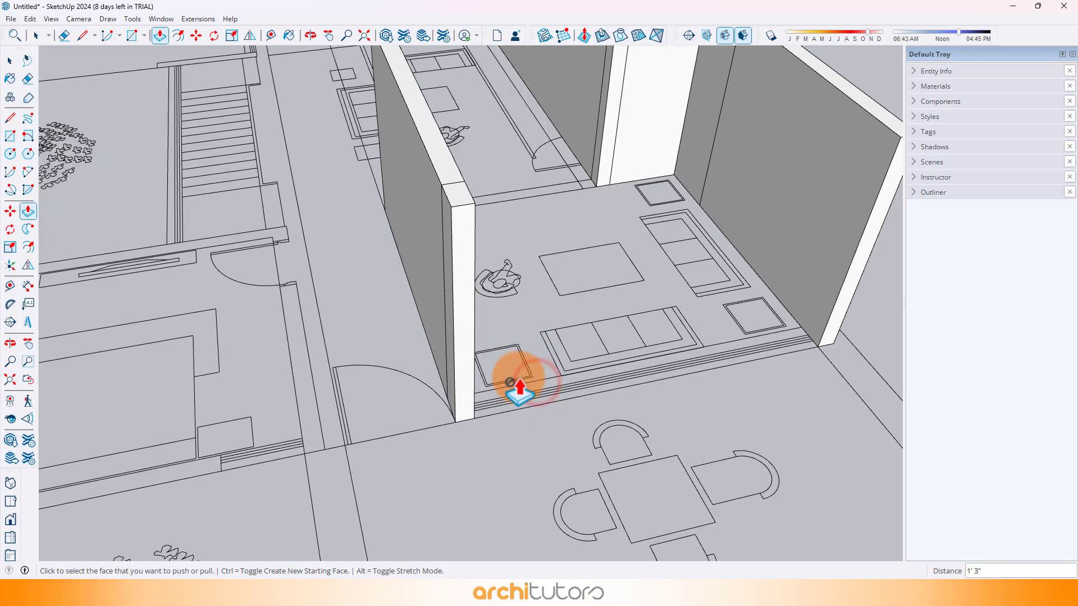
{"action": "mouse_move", "coordinate": [536, 388]}
{"action": "middle_mouse_down"}
{"action": "mouse_move", "coordinate": [522, 339]}
{"action": "mouse_move", "coordinate": [534, 400]}
{"action": "middle_mouse_up"}
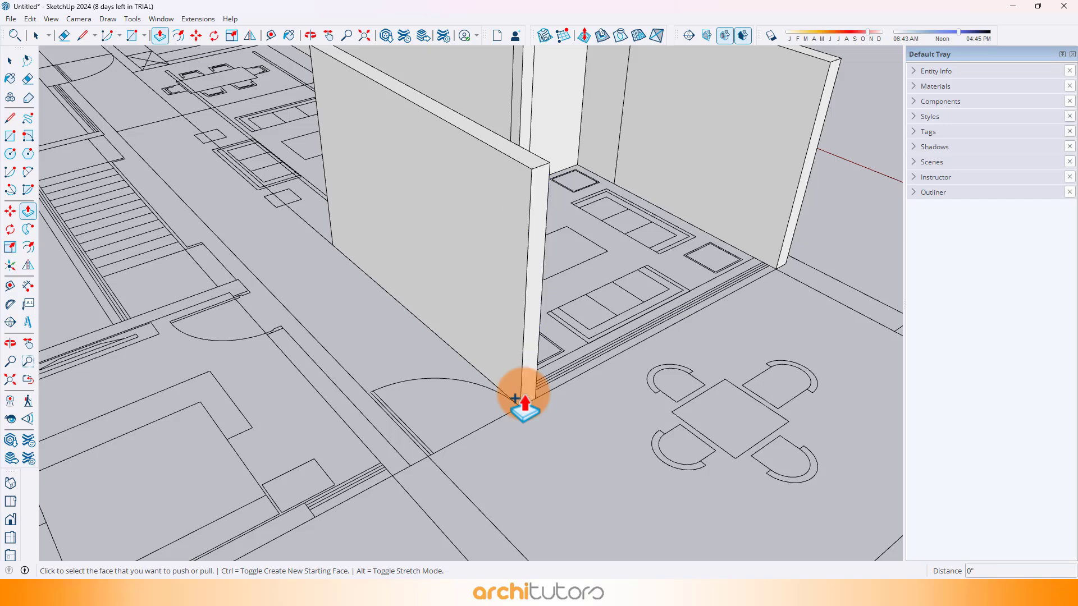
Push the hallway wall's door-side end face back and pull it out 9" as a separate corner section
{"action": "left_click", "coordinate": [522, 388]}
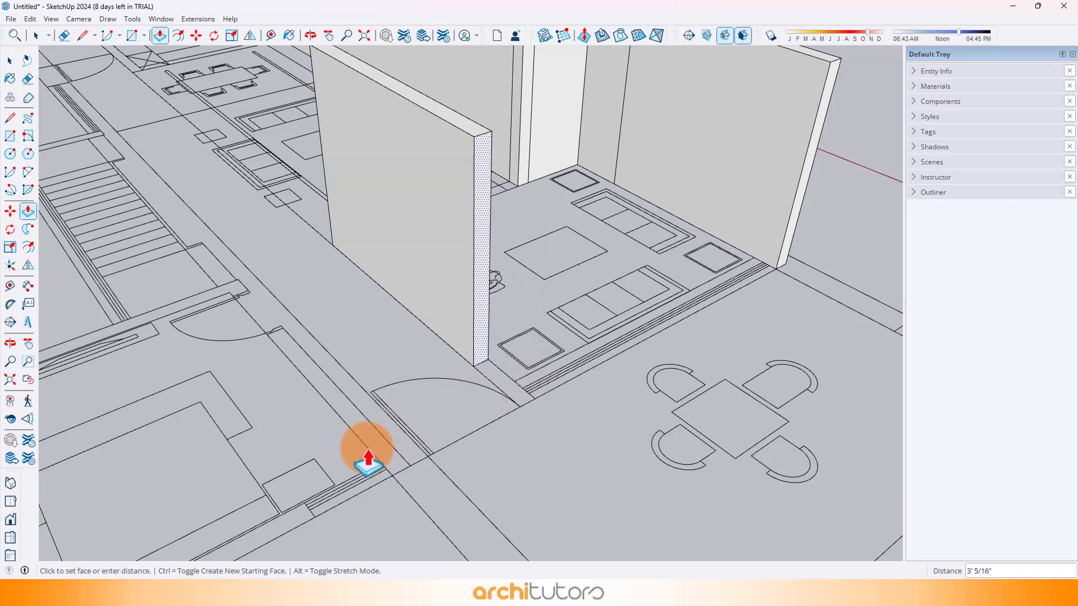
{"action": "key", "text": "ctrl"}
{"action": "scroll", "coordinate": [359, 481], "scroll_direction": "up", "scroll_amount": 2}
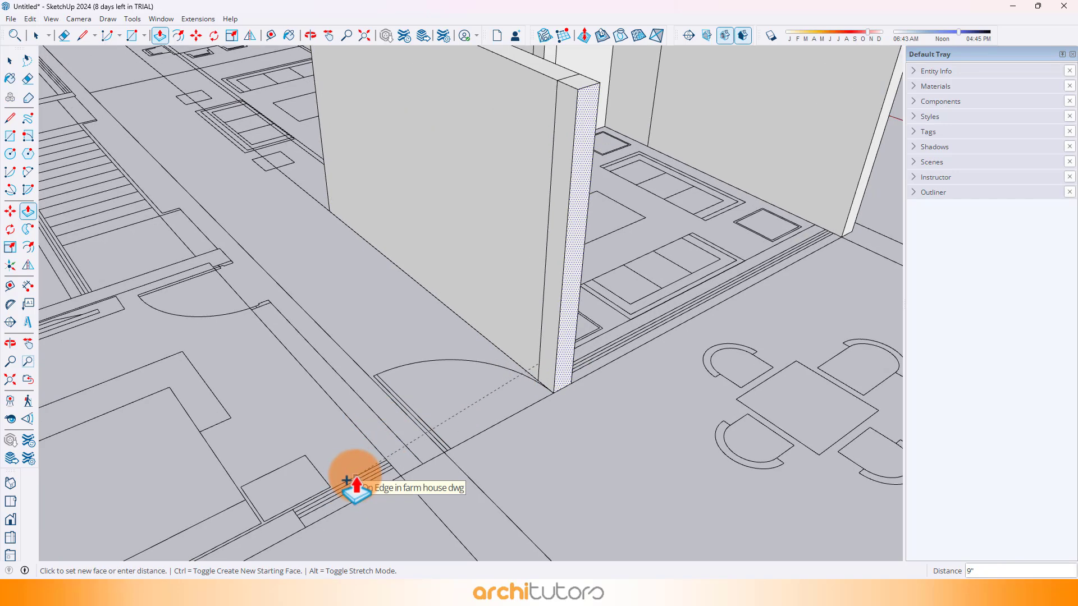
{"action": "scroll", "coordinate": [519, 289], "scroll_direction": "down", "scroll_amount": 2}
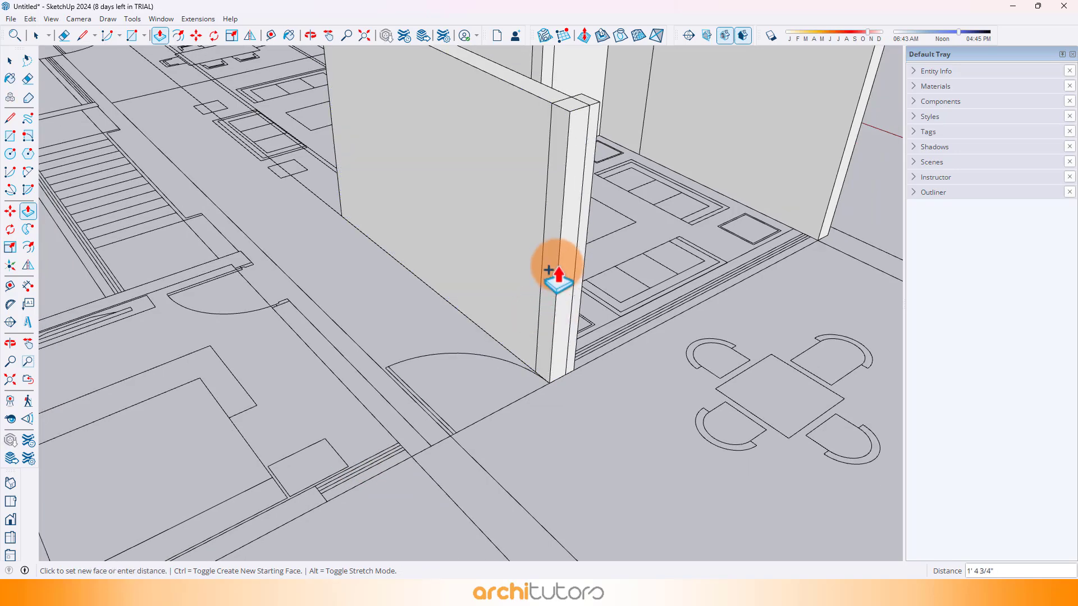
Push/Pull the corner section's door-side face 27' 4 1/2" along the front wall, past the bedroom to the house's outer corner
{"action": "scroll", "coordinate": [507, 350], "scroll_direction": "down", "scroll_amount": 2}
{"action": "scroll", "coordinate": [481, 397], "scroll_direction": "down", "scroll_amount": 2}
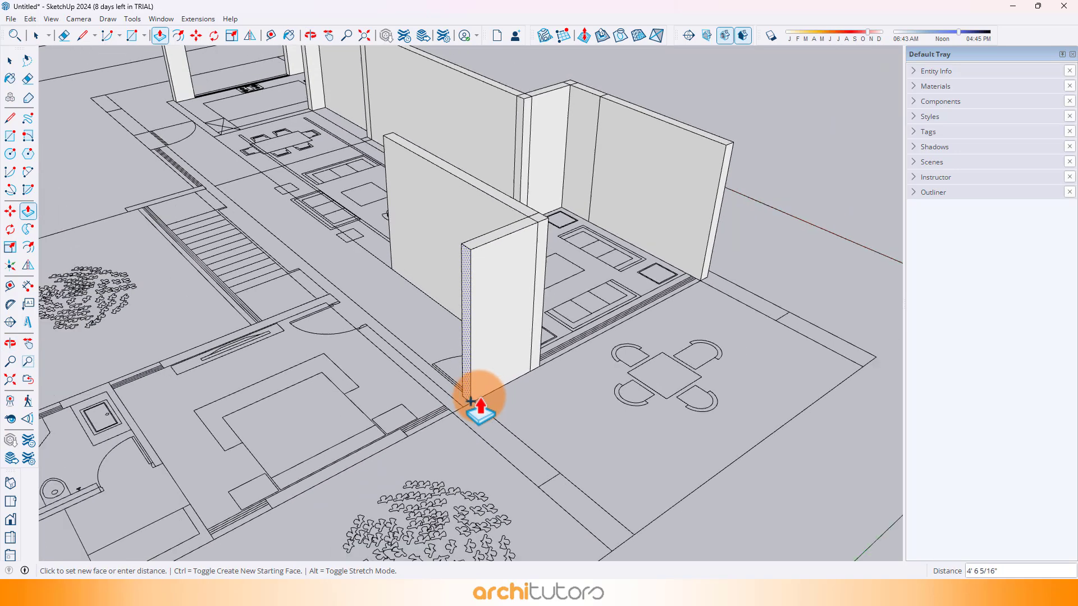
{"action": "scroll", "coordinate": [437, 378], "scroll_direction": "down", "scroll_amount": 2}
{"action": "scroll", "coordinate": [378, 414], "scroll_direction": "up", "scroll_amount": 2}
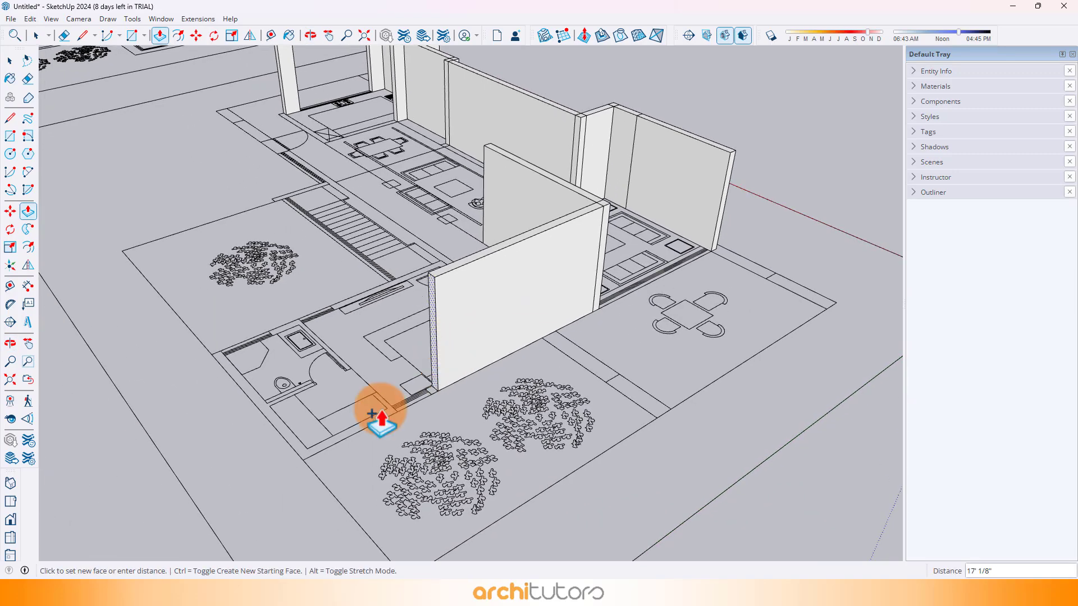
{"action": "middle_click_drag", "start_coordinate": [277, 454], "coordinate": [818, 308]}
{"action": "scroll", "coordinate": [800, 344], "scroll_direction": "up", "scroll_amount": 3}
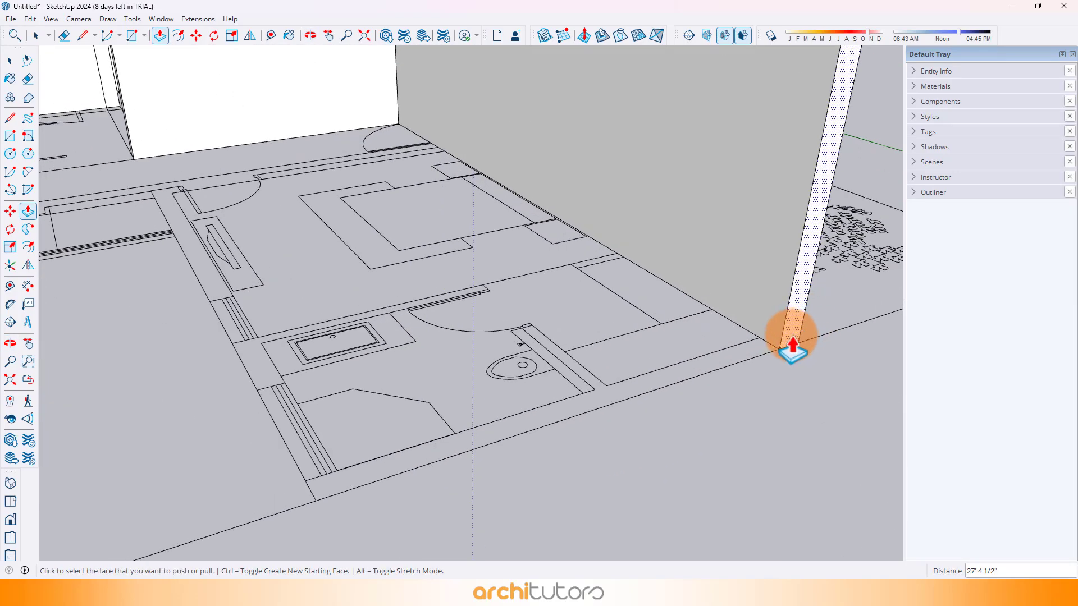
Pull out a 9" corner section at the bedroom wall's outer end and extend its inner face 13' 9" along the bathroom's end wall
{"action": "left_click", "coordinate": [758, 339]}
{"action": "left_click", "coordinate": [772, 333]}
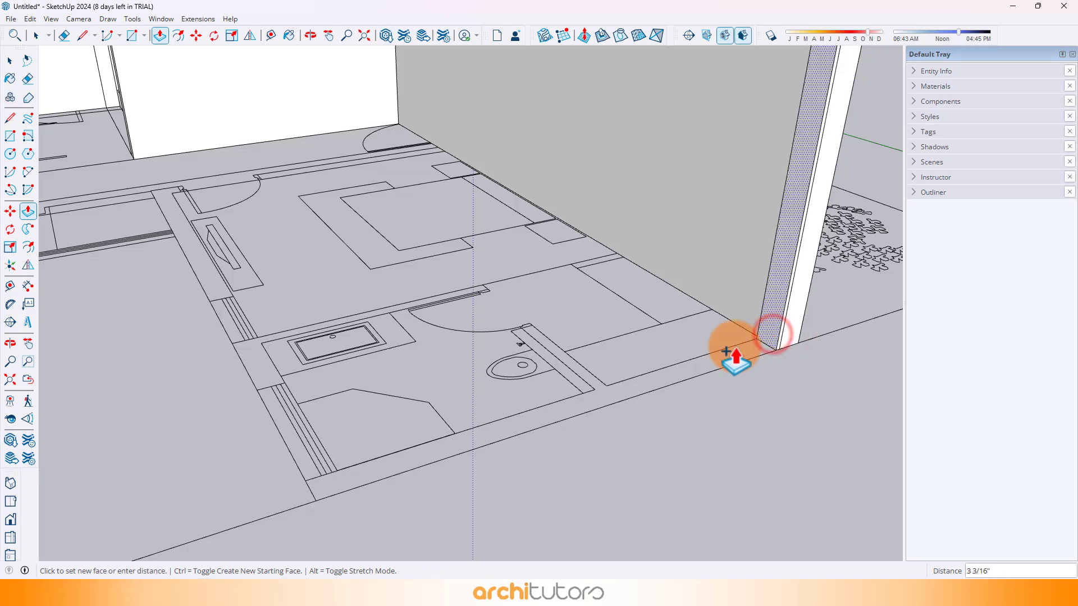
{"action": "scroll", "coordinate": [639, 371], "scroll_direction": "down", "scroll_amount": 1}
{"action": "middle_click_drag", "start_coordinate": [531, 399], "coordinate": [471, 489]}
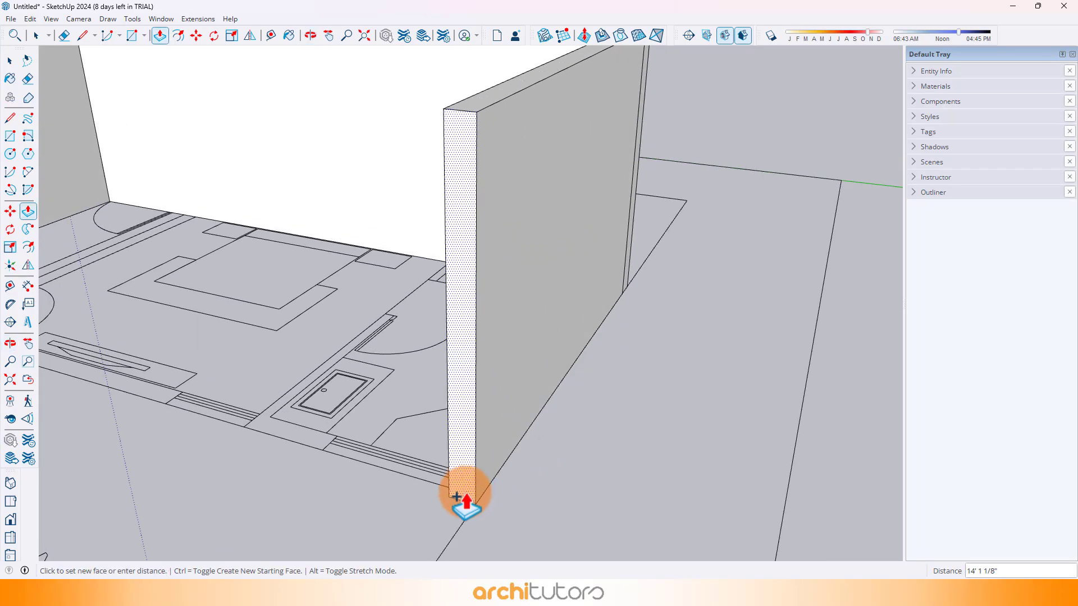
{"action": "middle_click_drag", "start_coordinate": [372, 453], "coordinate": [746, 409]}
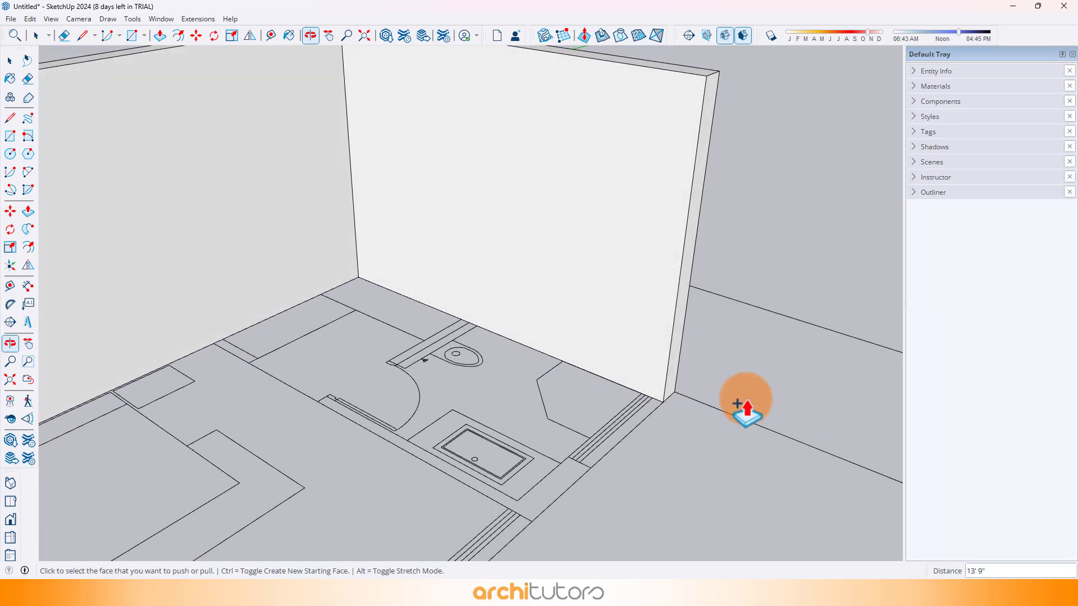
Add a 9" corner section beside the bathroom window and extend its inner face 15' 10 1/2" past the bedroom to the staircase
{"action": "left_click", "coordinate": [673, 399]}
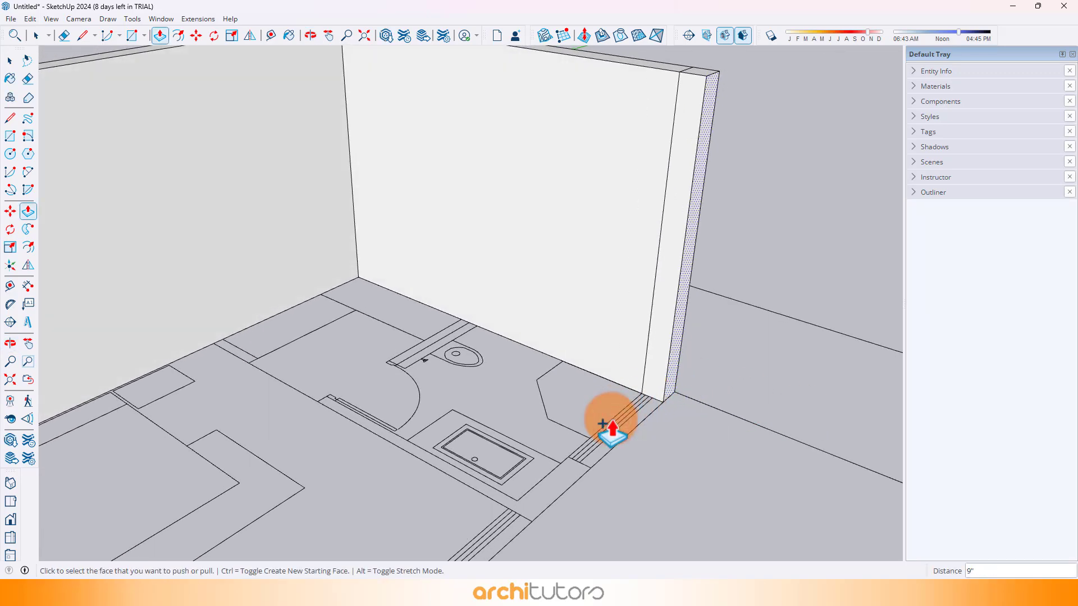
{"action": "middle_click_drag", "start_coordinate": [603, 424], "coordinate": [612, 272]}
{"action": "left_click", "coordinate": [628, 292]}
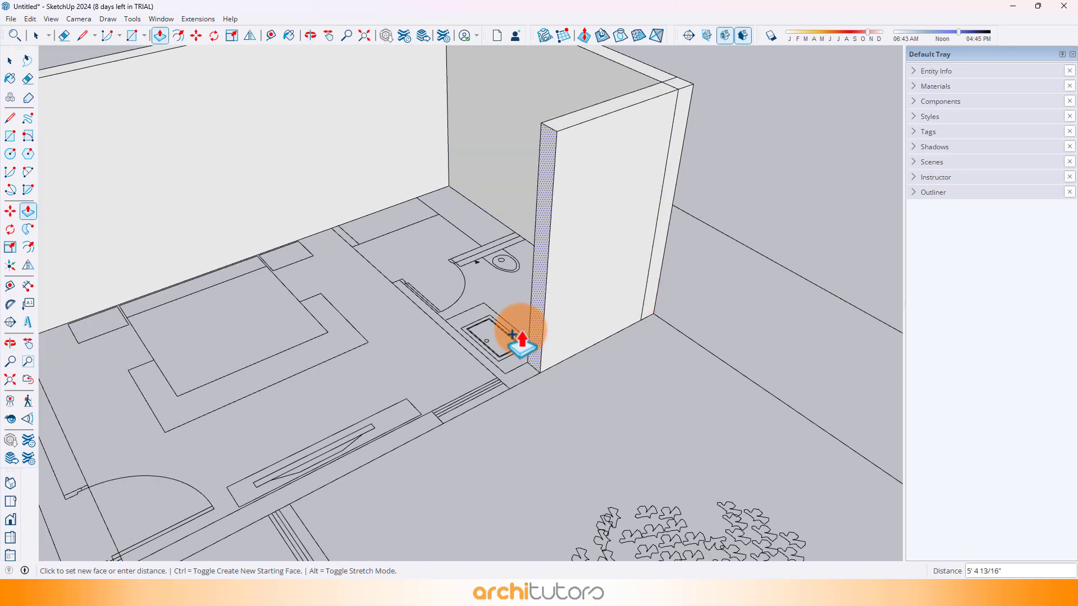
{"action": "scroll", "coordinate": [516, 330], "scroll_direction": "down", "scroll_amount": 2}
{"action": "middle_click_drag", "start_coordinate": [383, 383], "coordinate": [452, 236], "text": "shift"}
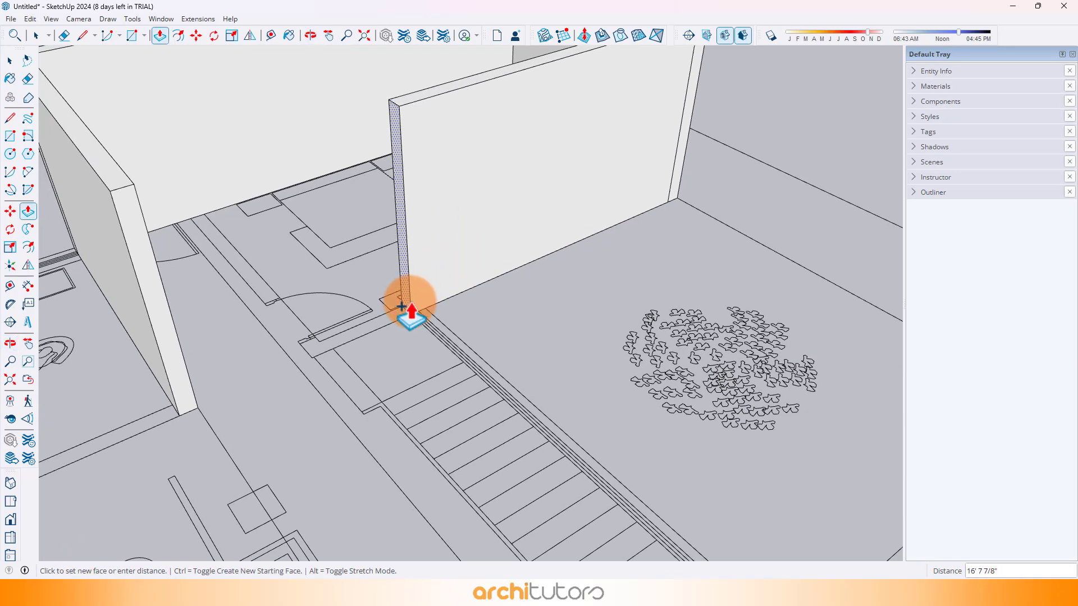
{"action": "scroll", "coordinate": [405, 308], "scroll_direction": "up", "scroll_amount": 3}
{"action": "left_click", "coordinate": [434, 312]}
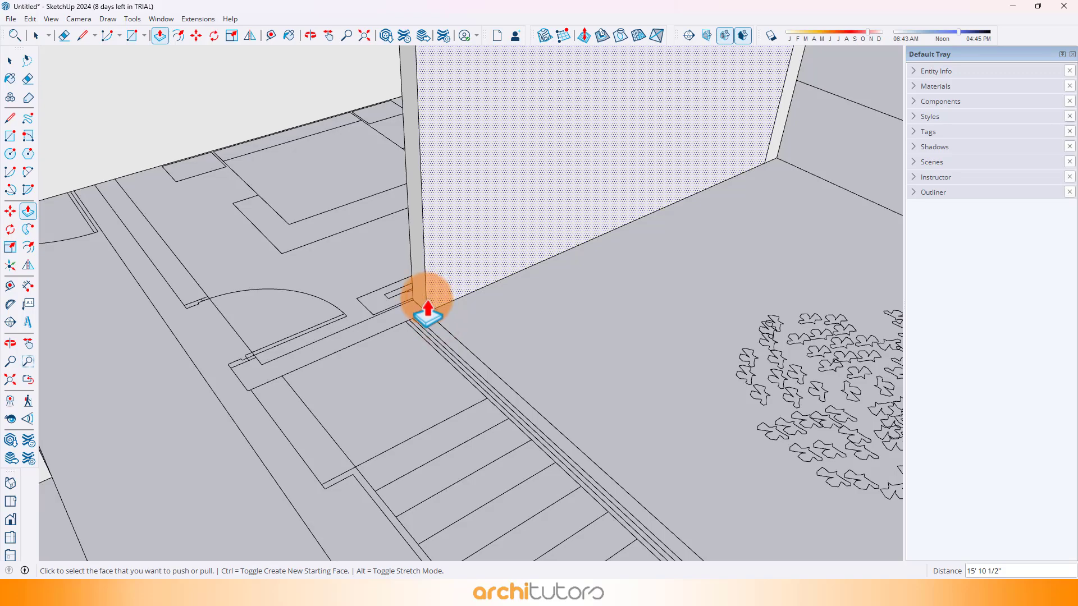
Add a 9" corner section at the bedroom wall's stair end and extend it along the stair window strip to the next wall corner
{"action": "left_click", "coordinate": [422, 312]}
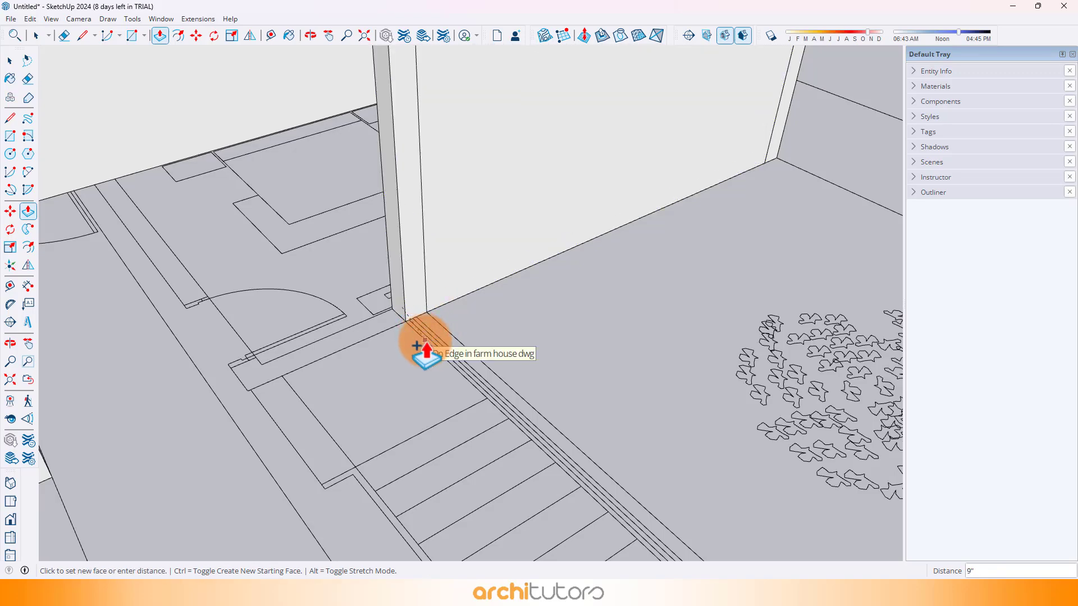
{"action": "left_click", "coordinate": [425, 339]}
{"action": "middle_click_drag", "start_coordinate": [425, 339], "coordinate": [275, 230]}
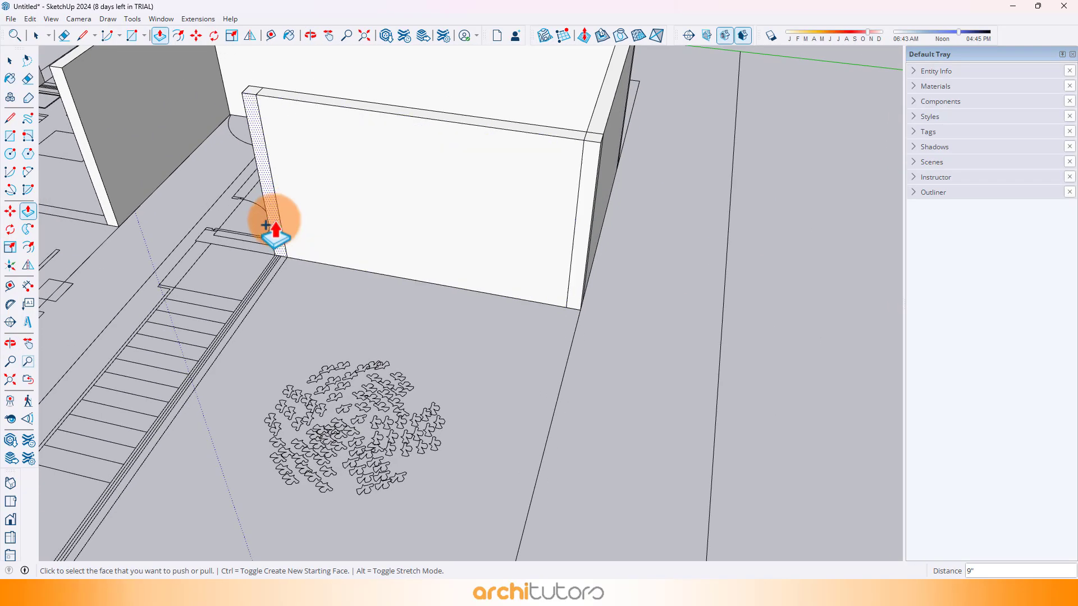
{"action": "left_click", "coordinate": [266, 226]}
{"action": "middle_click_drag", "start_coordinate": [193, 300], "coordinate": [378, 356]}
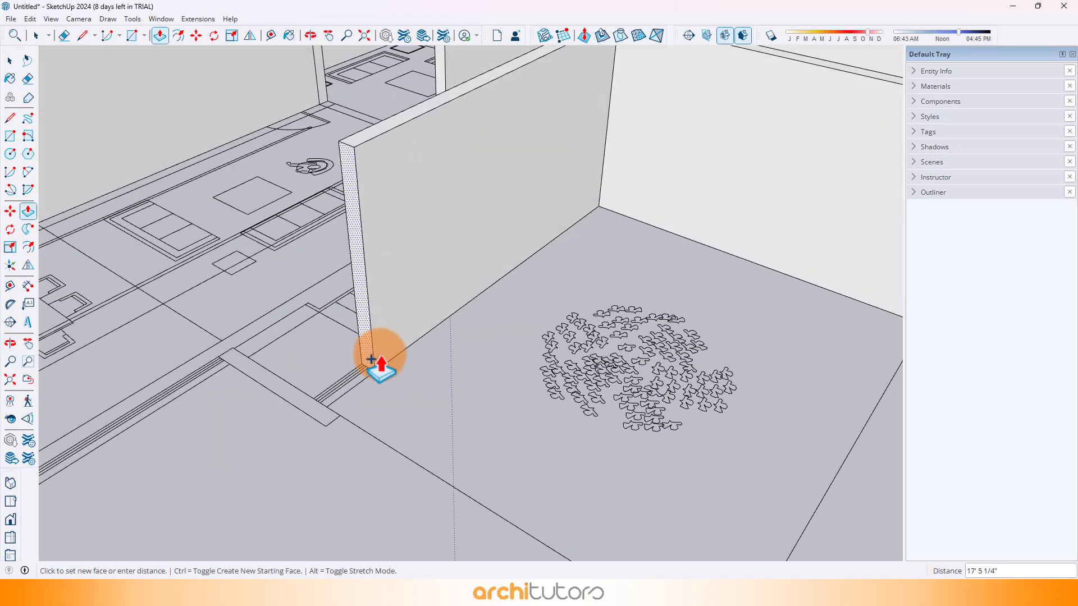
{"action": "left_click", "coordinate": [326, 413]}
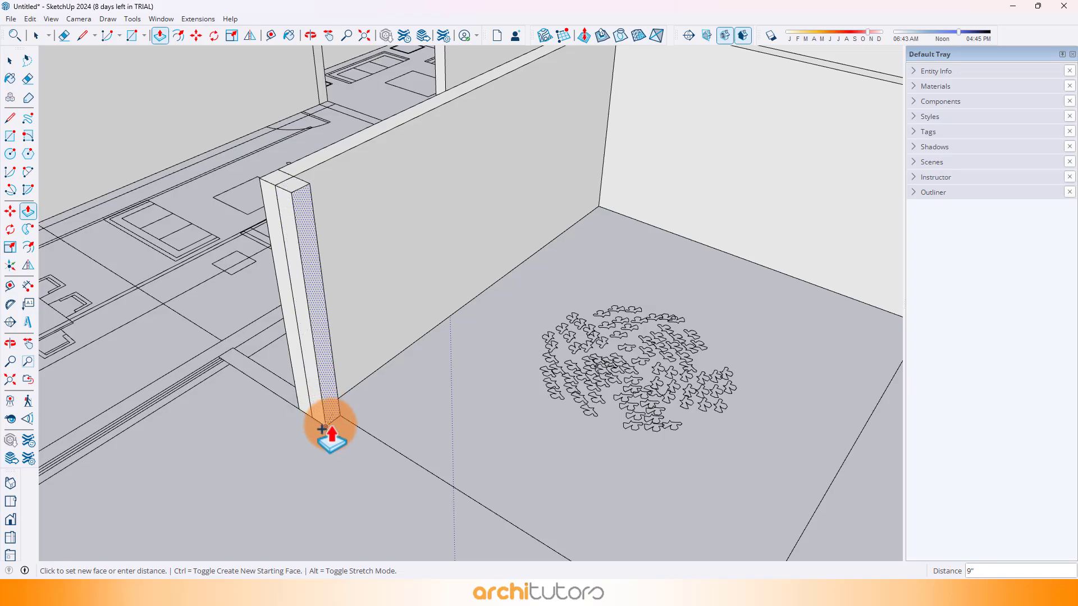
Extend the stair wall's end section across the foot of the stairs to the window strip, finishing with a 9" corner section
{"action": "middle_click_drag", "start_coordinate": [240, 313], "coordinate": [578, 430]}
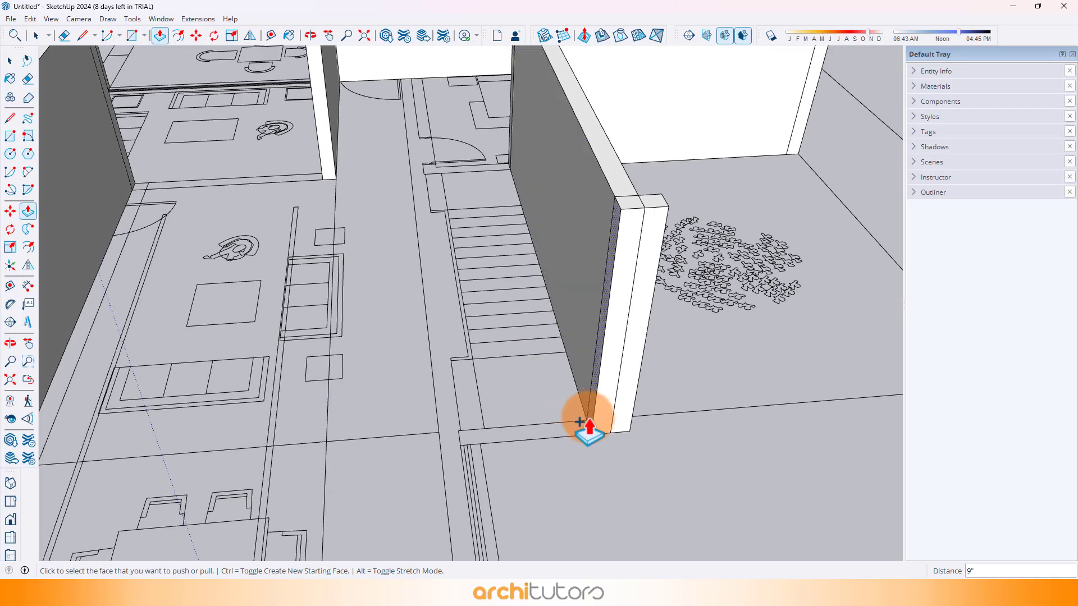
{"action": "left_click", "coordinate": [588, 427]}
{"action": "left_click", "coordinate": [479, 447]}
{"action": "middle_click_drag", "start_coordinate": [478, 447], "coordinate": [587, 384]}
{"action": "left_click", "coordinate": [589, 375]}
{"action": "left_click", "coordinate": [578, 407]}
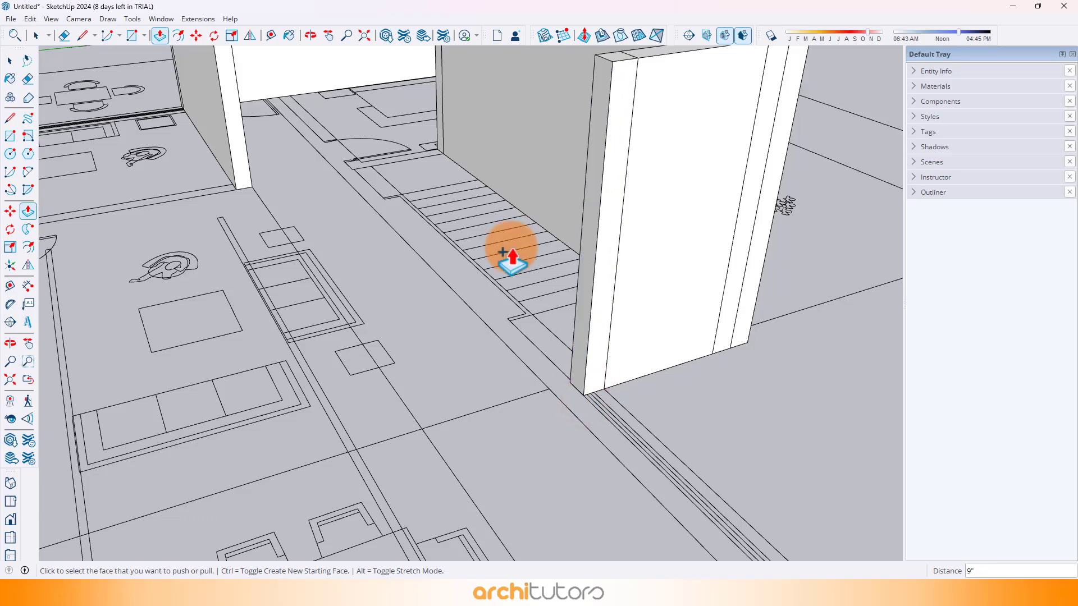
Push/Pull the new corner section's face 14' along the window strip beside the dining area to the entrance door
{"action": "middle_click_drag", "start_coordinate": [505, 256], "coordinate": [391, 275]}
{"action": "left_click", "coordinate": [414, 291]}
{"action": "scroll", "coordinate": [450, 235], "scroll_direction": "down", "scroll_amount": 3}
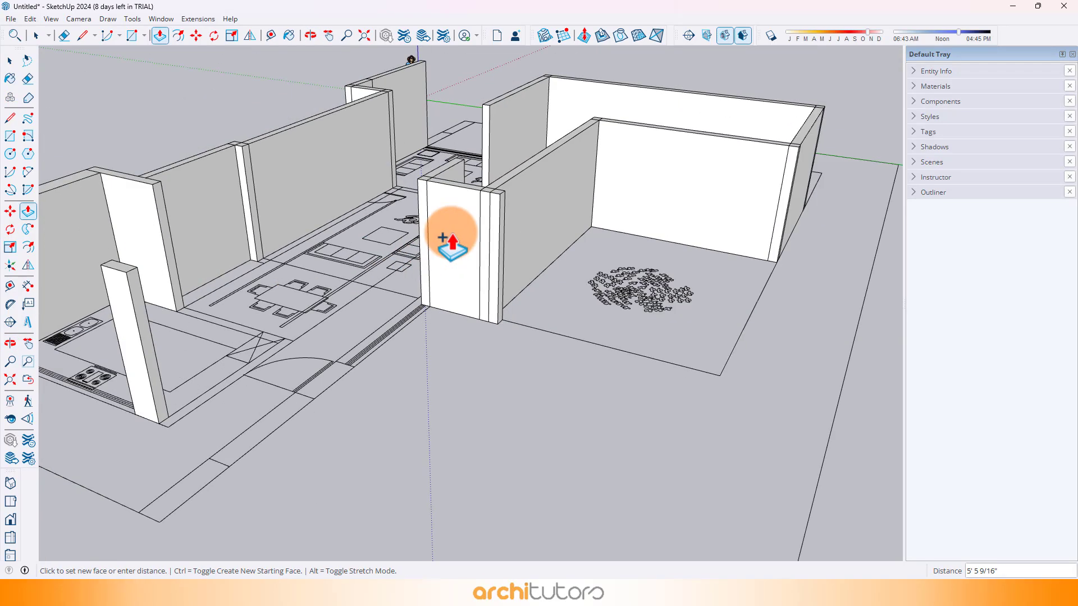
{"action": "left_click", "coordinate": [272, 402]}
{"action": "middle_click_drag", "start_coordinate": [275, 398], "coordinate": [533, 347], "text": "shift"}
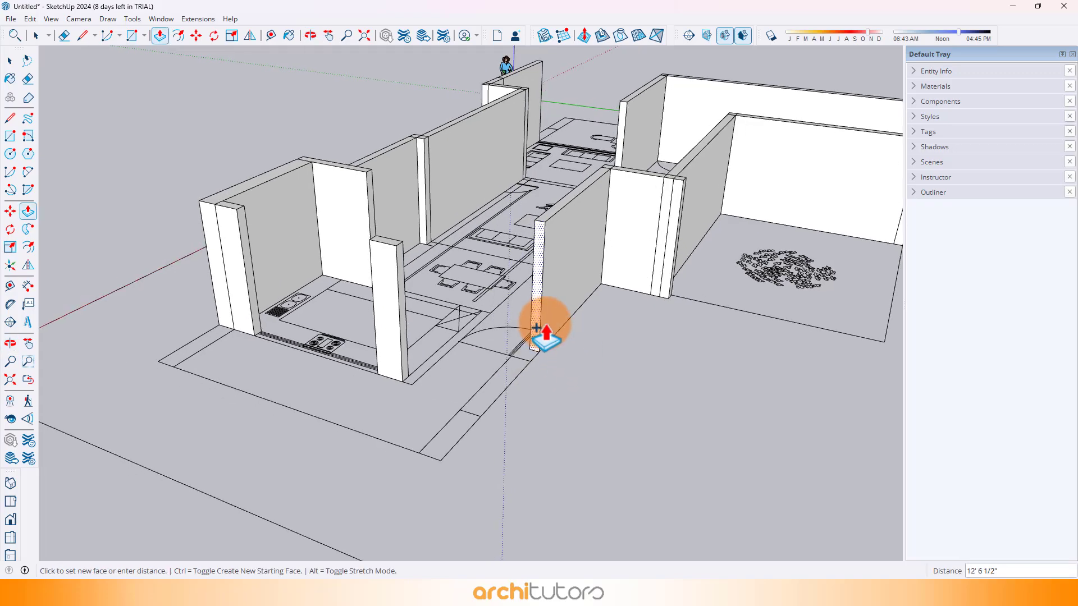
{"action": "scroll", "coordinate": [548, 331], "scroll_direction": "up", "scroll_amount": 2}
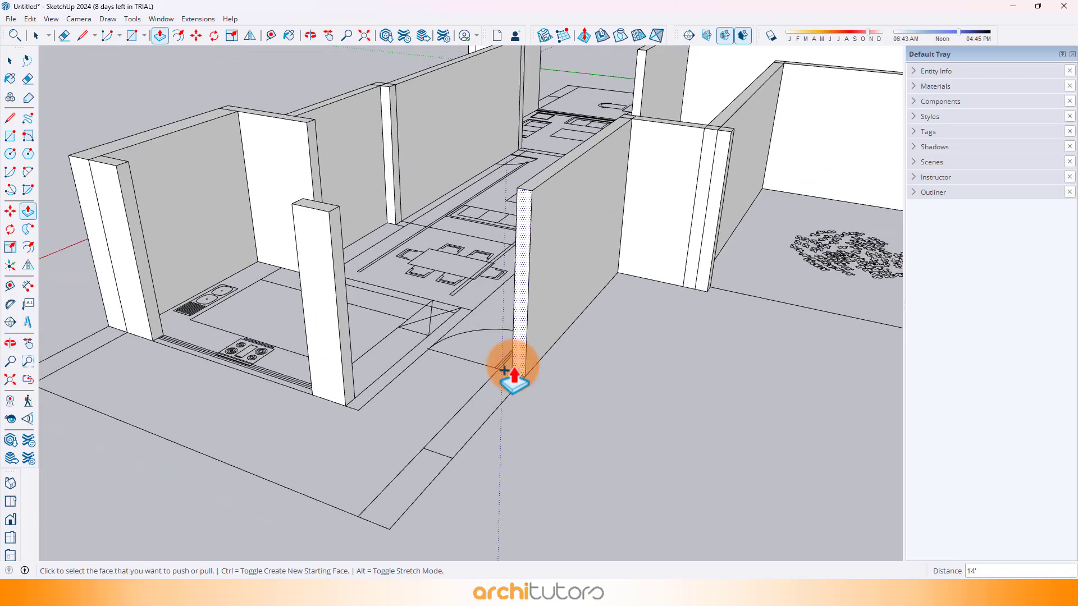
Add a 9" corner section to the free-standing kitchen pillar and extend it 10' 9" along the kitchen side to the dining area
{"action": "middle_click_drag", "start_coordinate": [462, 311], "coordinate": [427, 446]}
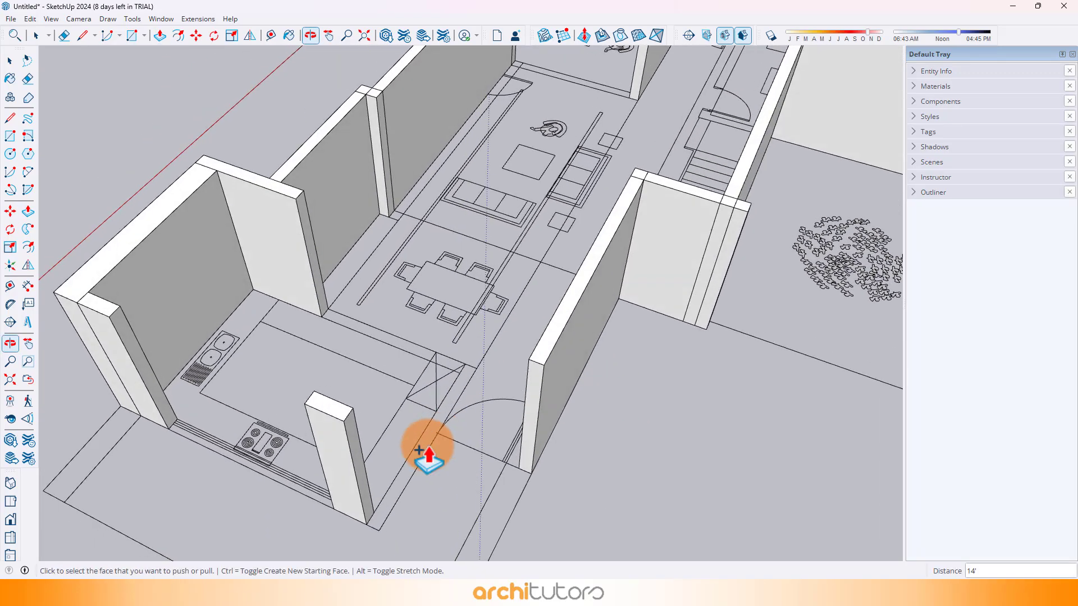
{"action": "scroll", "coordinate": [363, 510], "scroll_direction": "up", "scroll_amount": 3}
{"action": "left_click", "coordinate": [369, 510]}
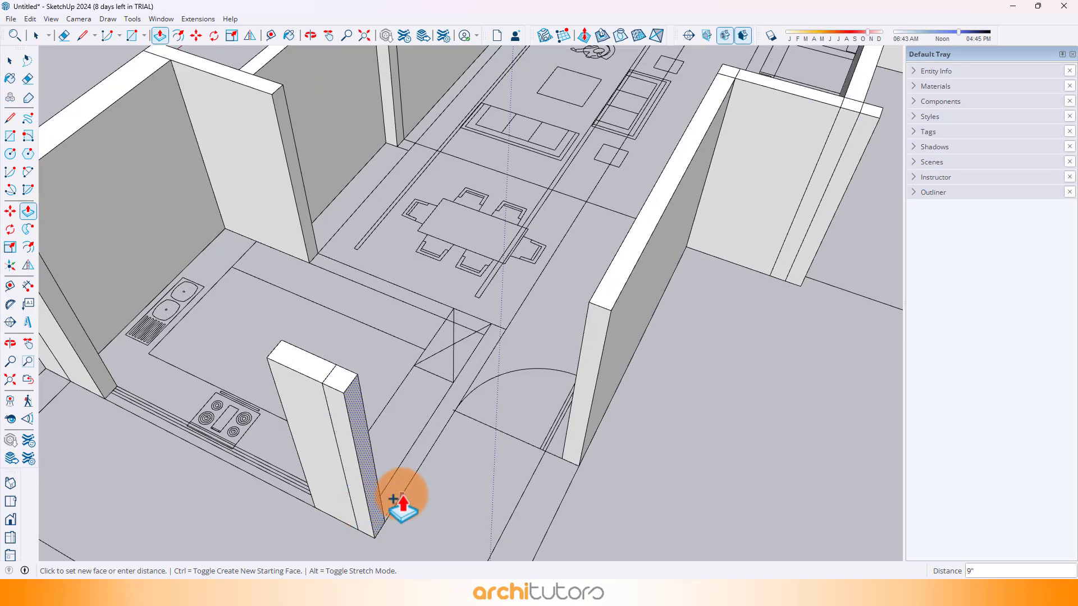
{"action": "middle_click_drag", "start_coordinate": [452, 412], "coordinate": [224, 221]}
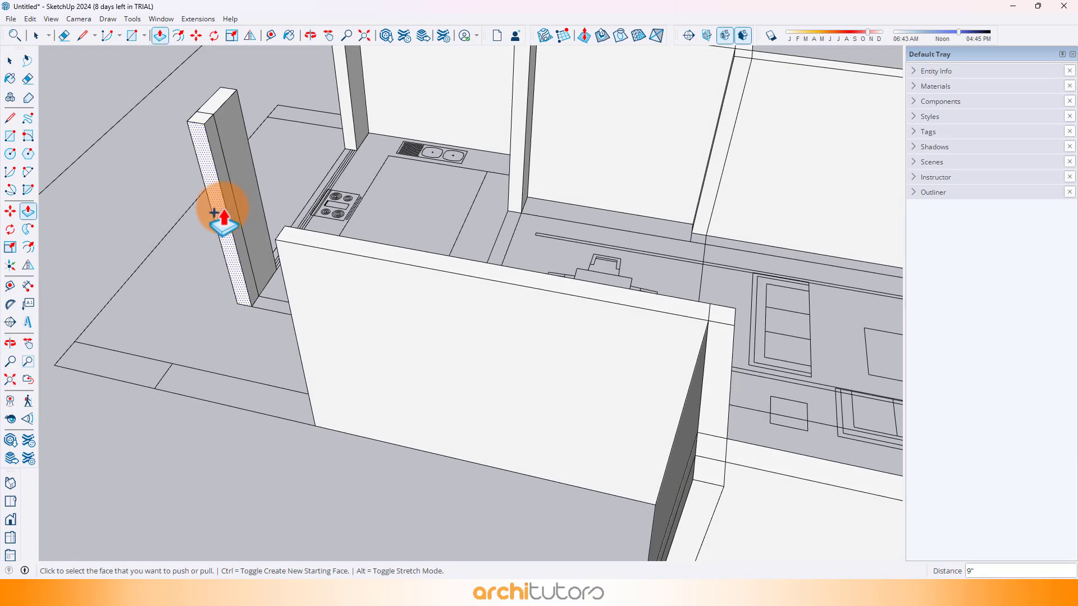
{"action": "left_click", "coordinate": [227, 204]}
{"action": "middle_click_drag", "start_coordinate": [613, 251], "coordinate": [546, 315]}
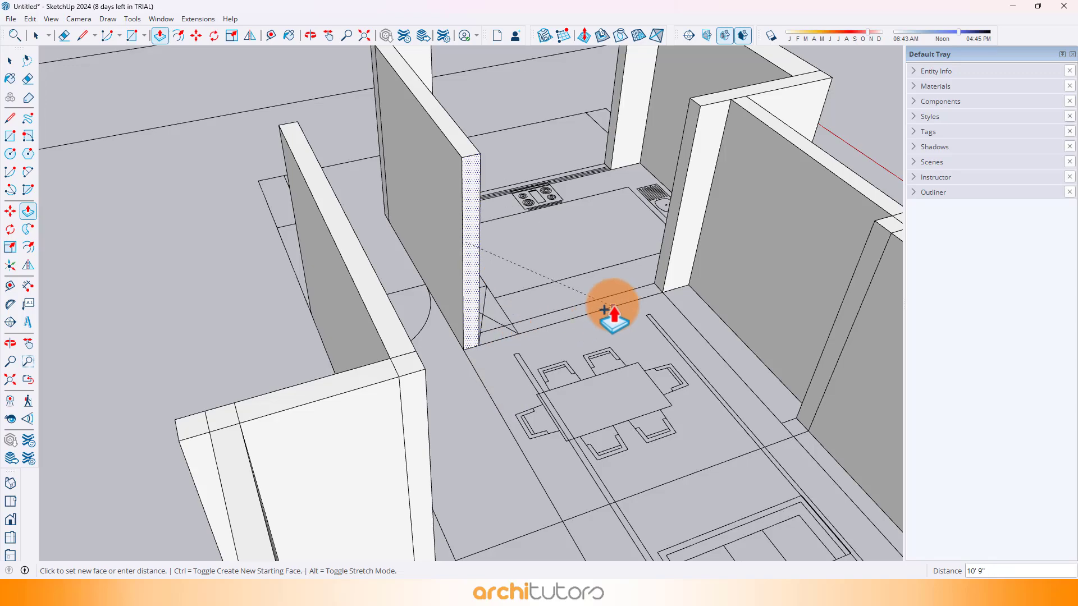
{"action": "middle_click_drag", "start_coordinate": [408, 317], "coordinate": [534, 310]}
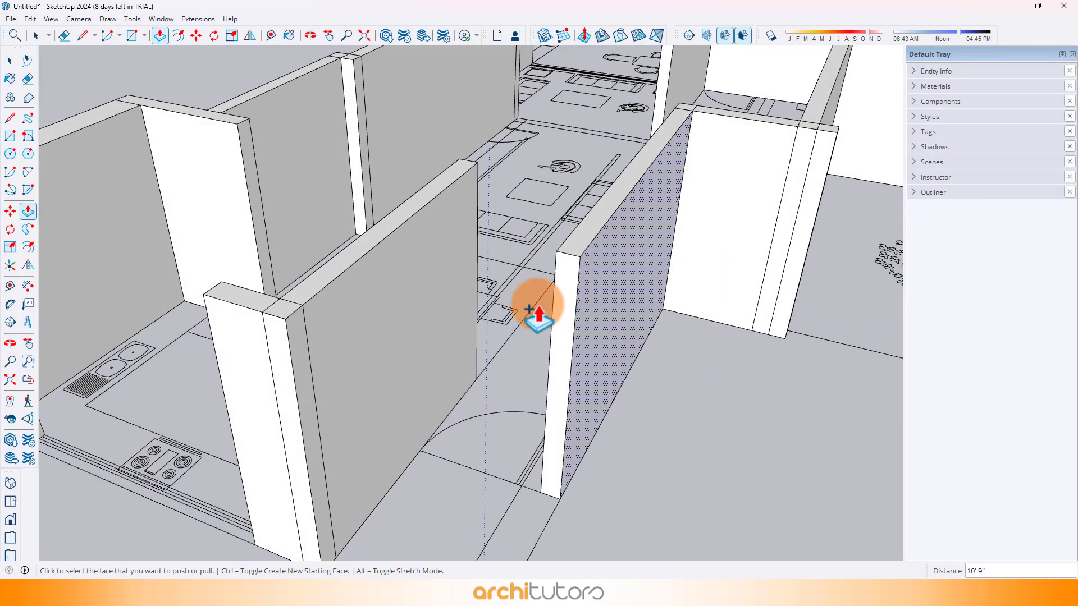
{"action": "scroll", "coordinate": [500, 331], "scroll_direction": "down", "scroll_amount": 1}
{"action": "scroll", "coordinate": [493, 326], "scroll_direction": "down", "scroll_amount": 3}
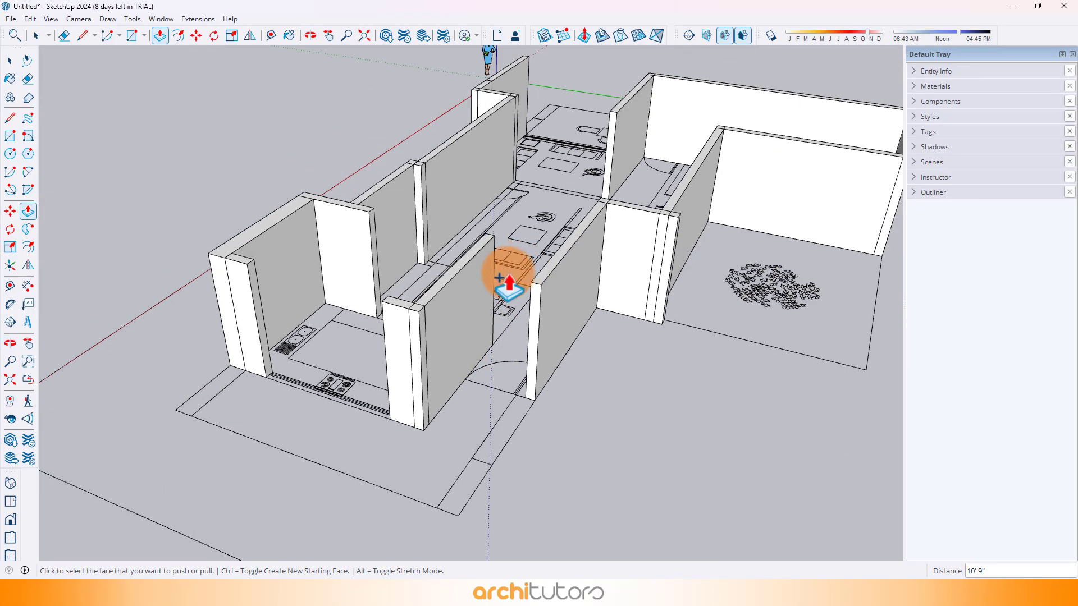
{"action": "mouse_move", "coordinate": [409, 331]}
{"action": "middle_mouse_down"}
{"action": "mouse_move", "coordinate": [782, 301]}
{"action": "mouse_move", "coordinate": [392, 251]}
{"action": "mouse_move", "coordinate": [675, 246]}
{"action": "mouse_move", "coordinate": [356, 257]}
{"action": "mouse_move", "coordinate": [596, 234]}
{"action": "mouse_move", "coordinate": [531, 257]}
{"action": "mouse_move", "coordinate": [628, 312]}
{"action": "mouse_move", "coordinate": [618, 241]}
{"action": "mouse_move", "coordinate": [614, 257]}
{"action": "middle_mouse_up"}
{"action": "key", "text": "space"}
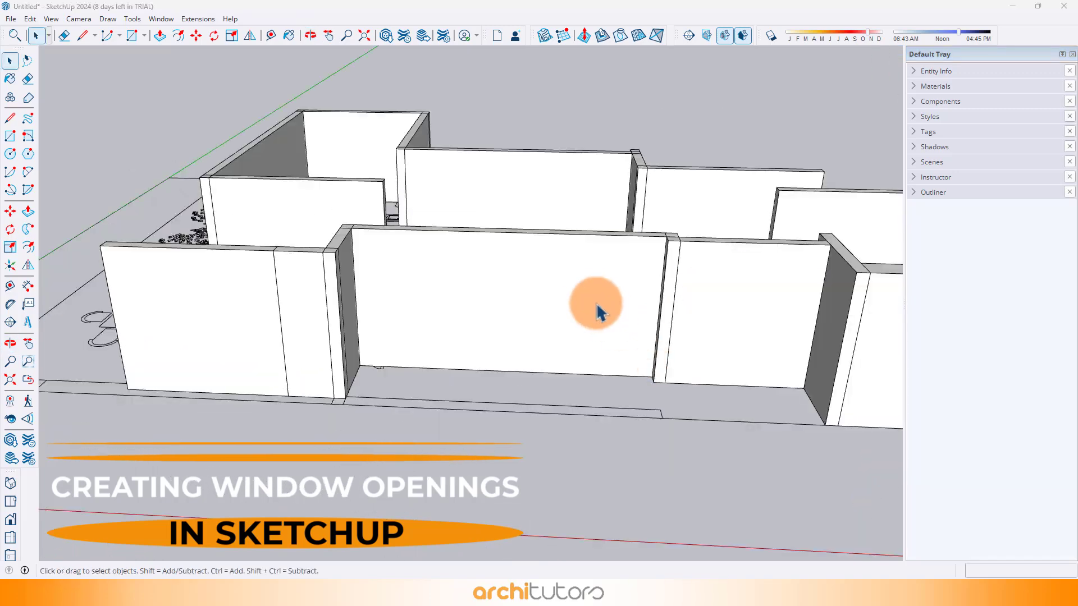
Place a Tape Measure guide 12" below the top edge of the recessed exterior wall between the two corner pillars
{"action": "left_click", "coordinate": [598, 312]}
{"action": "middle_click_drag", "start_coordinate": [551, 299], "coordinate": [250, 101]}
{"action": "left_click", "coordinate": [270, 37]}
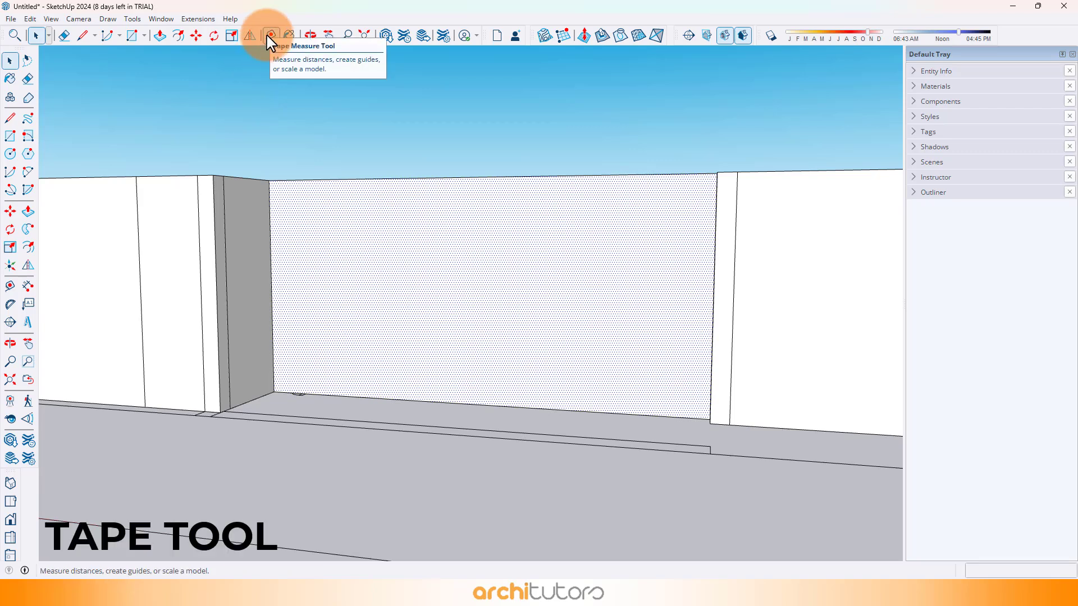
{"action": "left_click", "coordinate": [435, 178]}
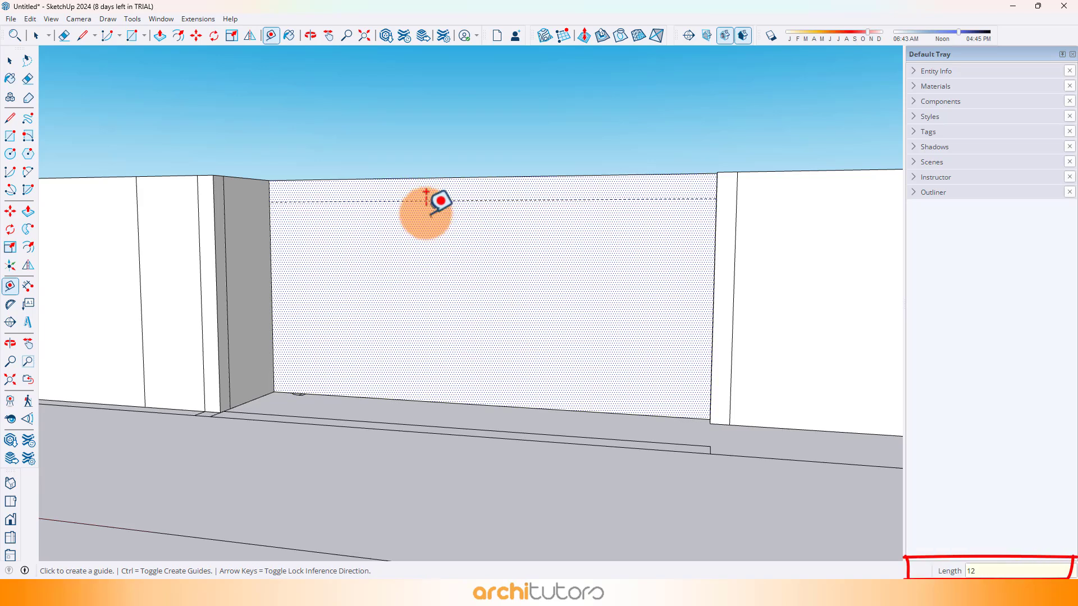
{"action": "scroll", "coordinate": [310, 185], "scroll_direction": "down", "scroll_amount": 1}
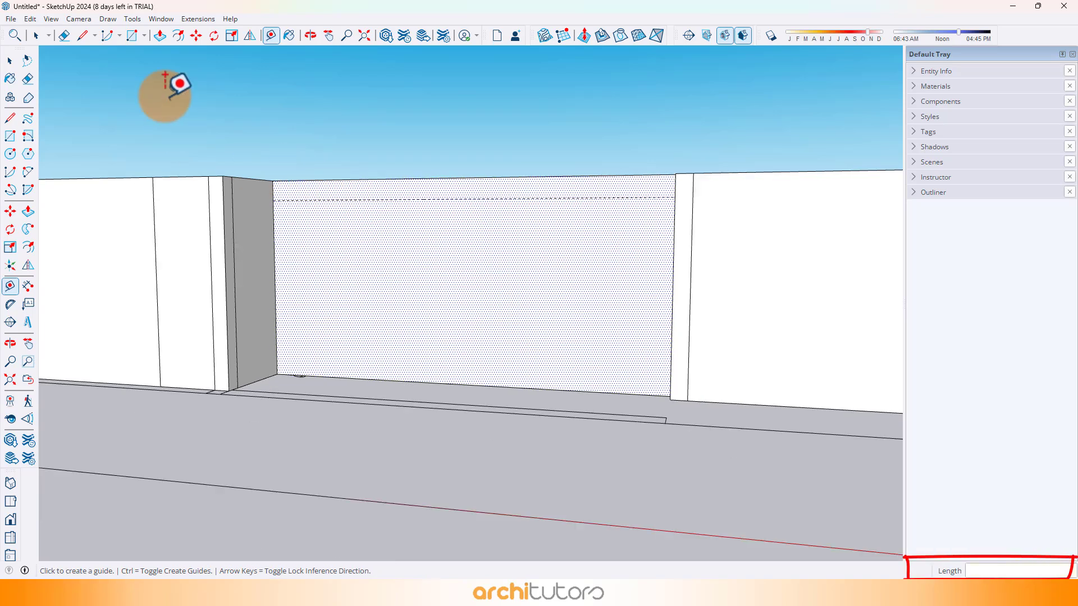
Draw a 9' by 20' rectangle on the recessed wall face, from the guide down to the opposite bottom corner
{"action": "left_click", "coordinate": [133, 35]}
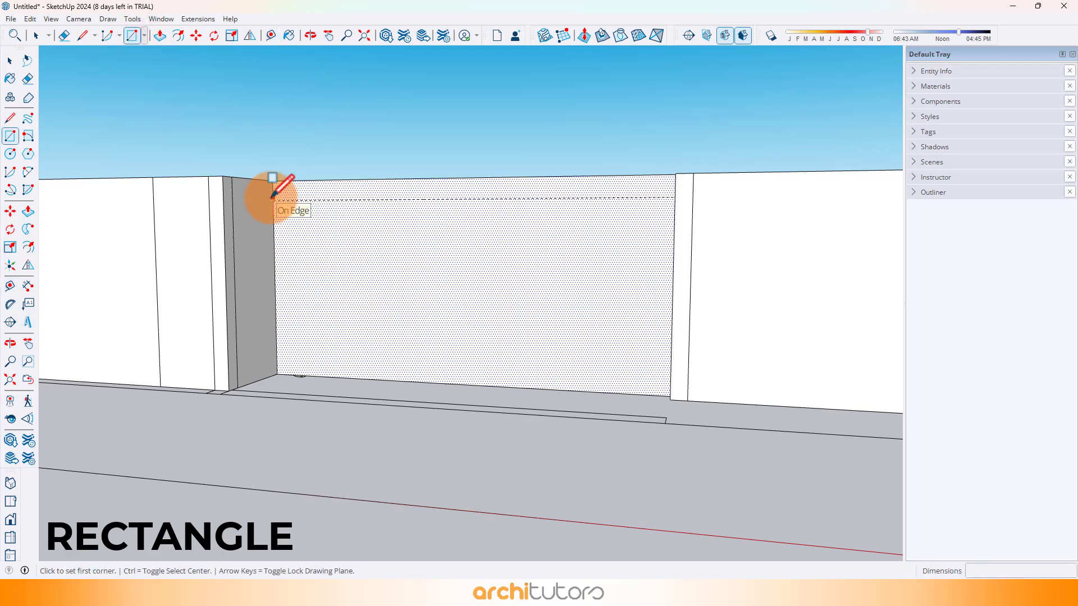
{"action": "left_click", "coordinate": [273, 198]}
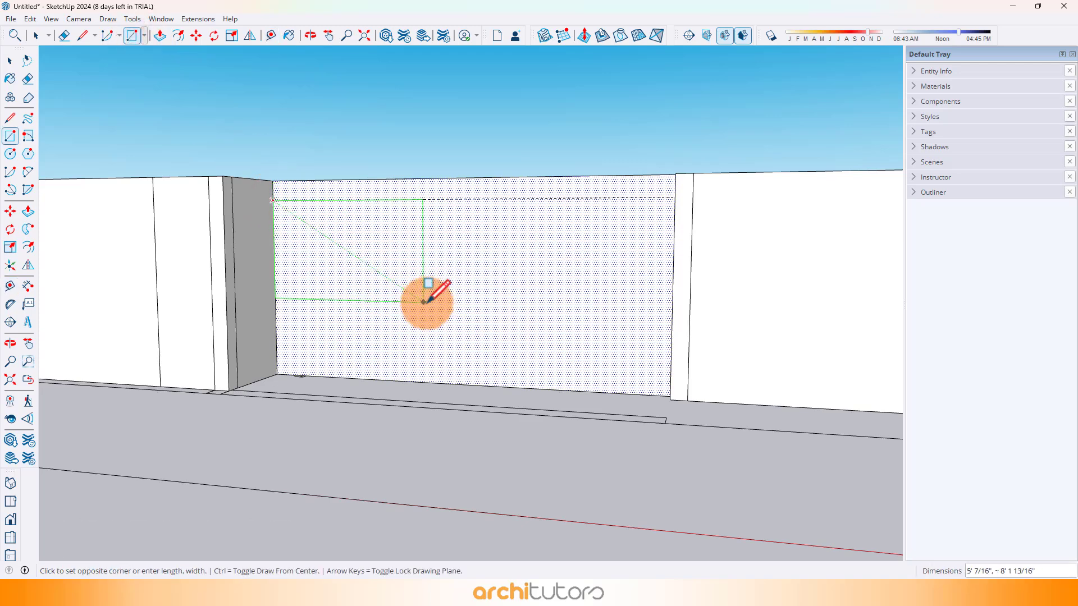
{"action": "scroll", "coordinate": [433, 269], "scroll_direction": "down", "scroll_amount": 2}
{"action": "middle_click_drag", "start_coordinate": [433, 252], "coordinate": [721, 356]}
{"action": "scroll", "coordinate": [721, 359], "scroll_direction": "up", "scroll_amount": 1}
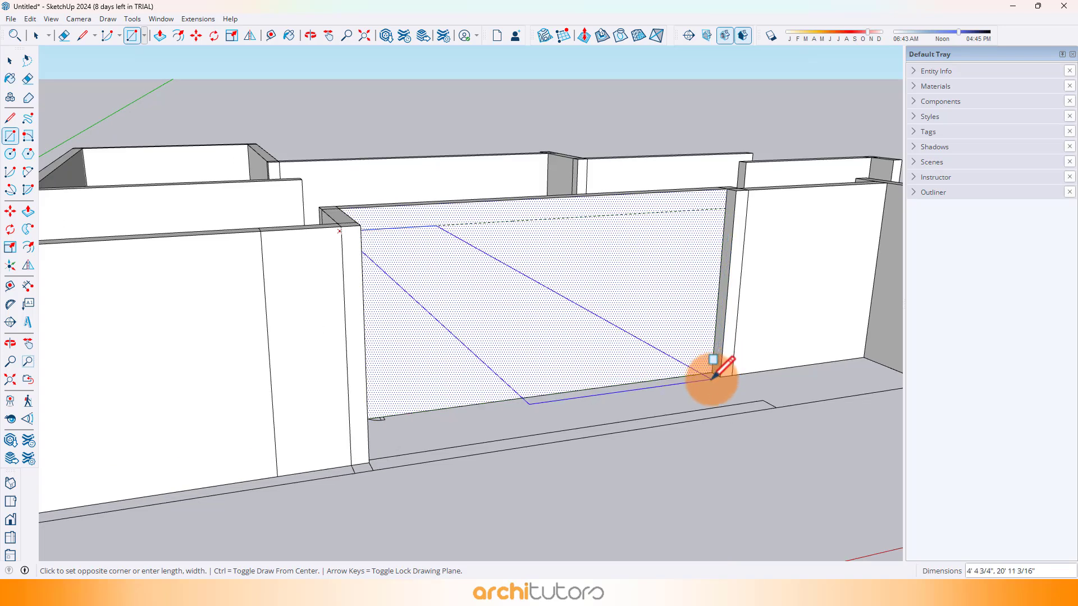
{"action": "left_click", "coordinate": [711, 371]}
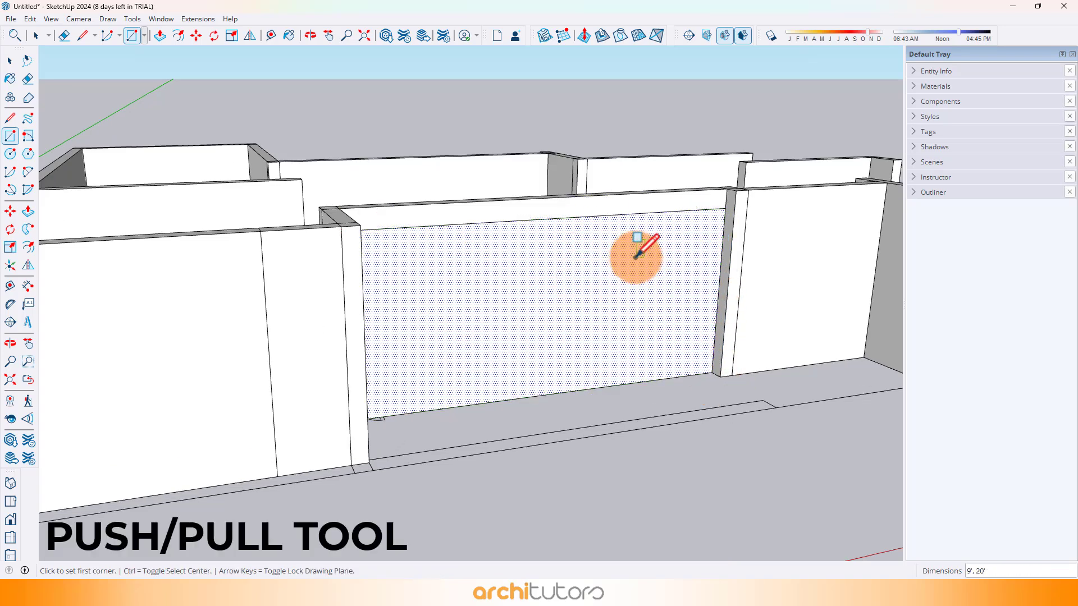
Push the rectangle 9" through the recessed exterior wall to cut the opening
{"action": "left_click", "coordinate": [608, 284]}
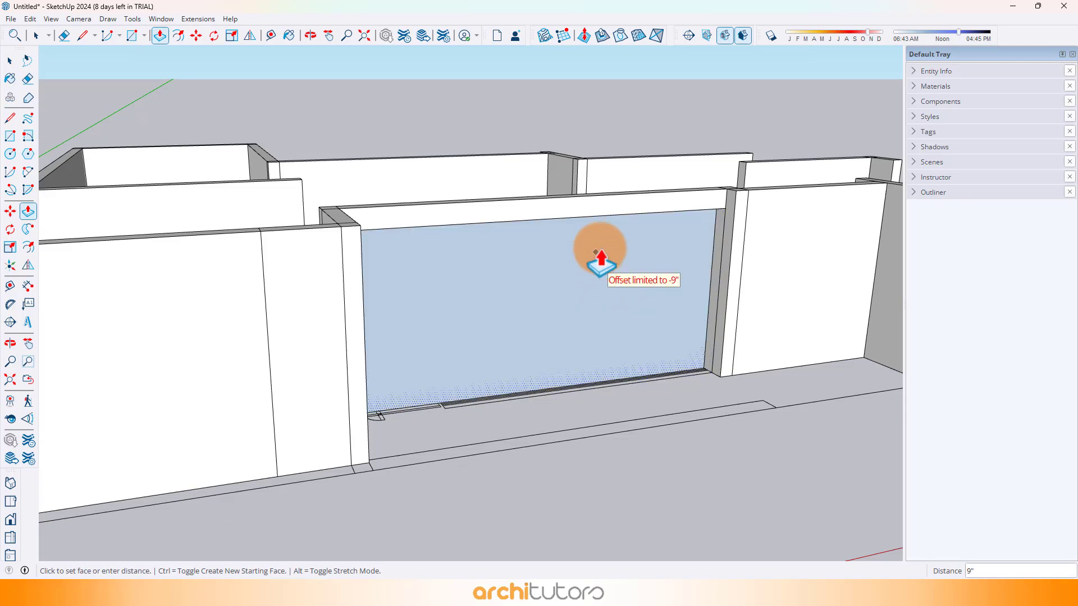
{"action": "left_click", "coordinate": [620, 242]}
{"action": "mouse_move", "coordinate": [621, 243]}
{"action": "middle_mouse_down"}
{"action": "mouse_move", "coordinate": [183, 235]}
{"action": "mouse_move", "coordinate": [689, 234]}
{"action": "mouse_move", "coordinate": [342, 204]}
{"action": "mouse_move", "coordinate": [326, 212]}
{"action": "mouse_move", "coordinate": [380, 380]}
{"action": "mouse_move", "coordinate": [462, 339]}
{"action": "mouse_move", "coordinate": [325, 373]}
{"action": "mouse_move", "coordinate": [521, 377]}
{"action": "mouse_move", "coordinate": [494, 344]}
{"action": "mouse_move", "coordinate": [398, 308]}
{"action": "mouse_move", "coordinate": [457, 348]}
{"action": "mouse_move", "coordinate": [710, 373]}
{"action": "mouse_move", "coordinate": [502, 364]}
{"action": "mouse_move", "coordinate": [722, 361]}
{"action": "mouse_move", "coordinate": [288, 322]}
{"action": "mouse_move", "coordinate": [321, 434]}
{"action": "mouse_move", "coordinate": [157, 457]}
{"action": "mouse_move", "coordinate": [197, 306]}
{"action": "middle_mouse_up"}
{"action": "left_click", "coordinate": [490, 341]}
{"action": "left_click", "coordinate": [484, 331]}
Place a Tape Measure guide 12" below the top edge of the kitchen corner pillar's end face
{"action": "scroll", "coordinate": [200, 312], "scroll_direction": "up", "scroll_amount": 5}
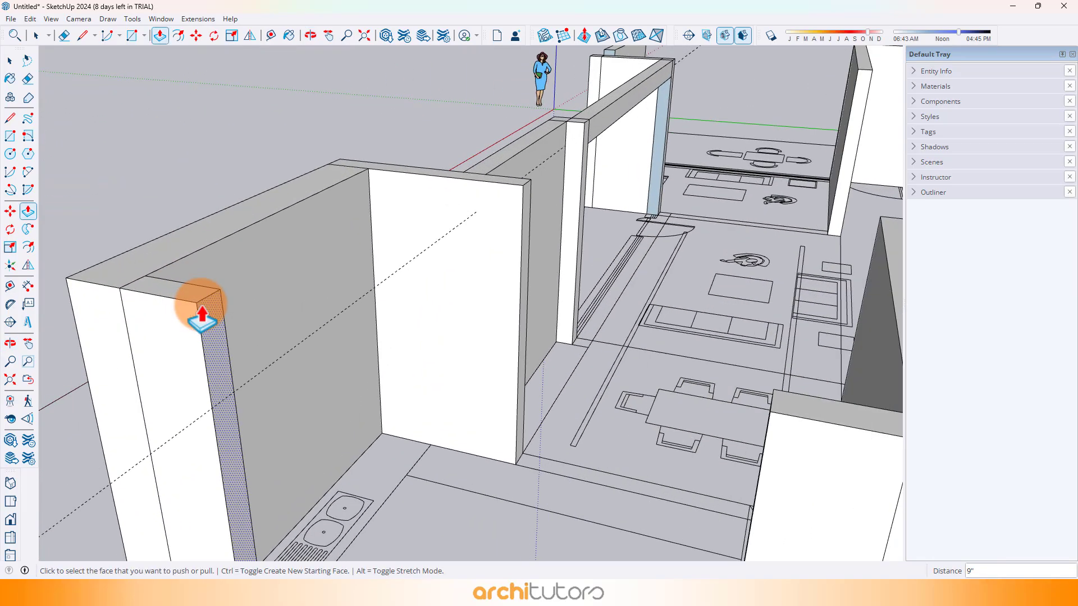
{"action": "scroll", "coordinate": [201, 318], "scroll_direction": "up", "scroll_amount": 1}
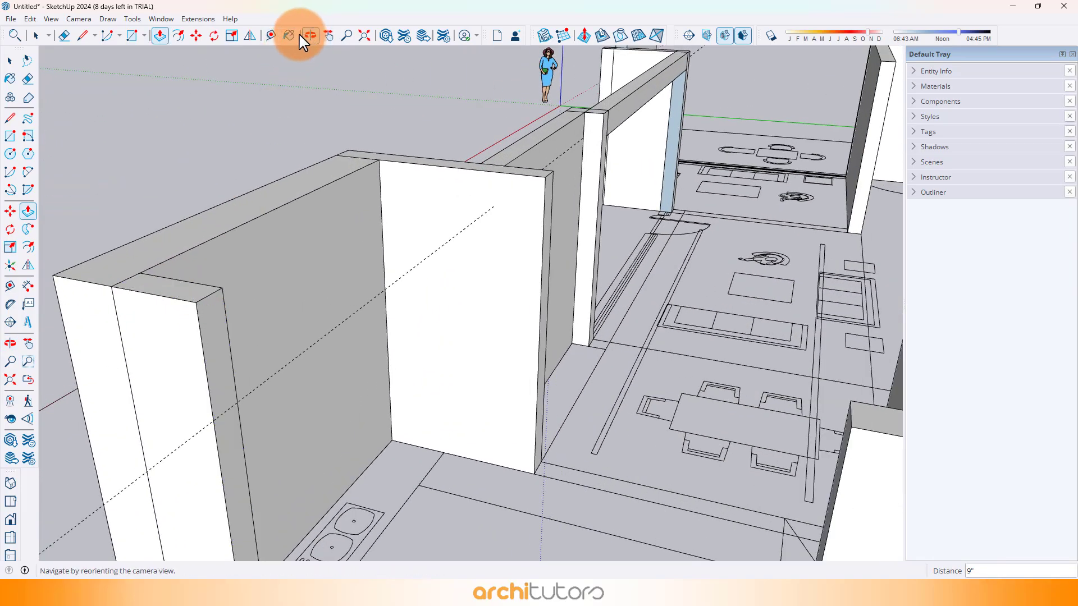
{"action": "left_click", "coordinate": [271, 35]}
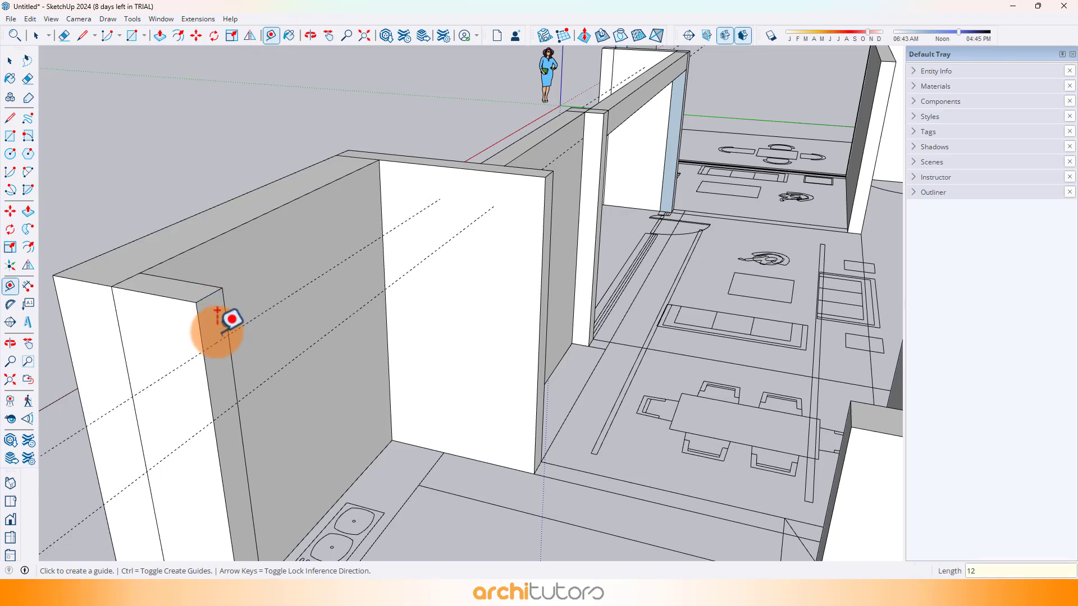
{"action": "key", "text": "space"}
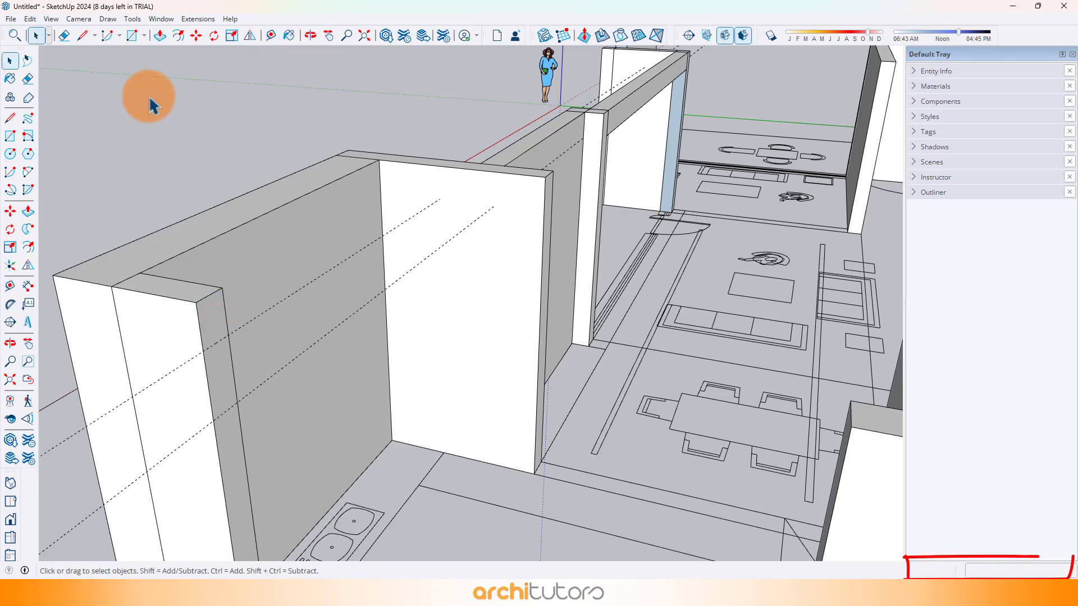
Split the kitchen corner pillar's end face along the guide and Push/Pull the upper part 11' across to the opposite pillar
{"action": "left_click", "coordinate": [83, 37]}
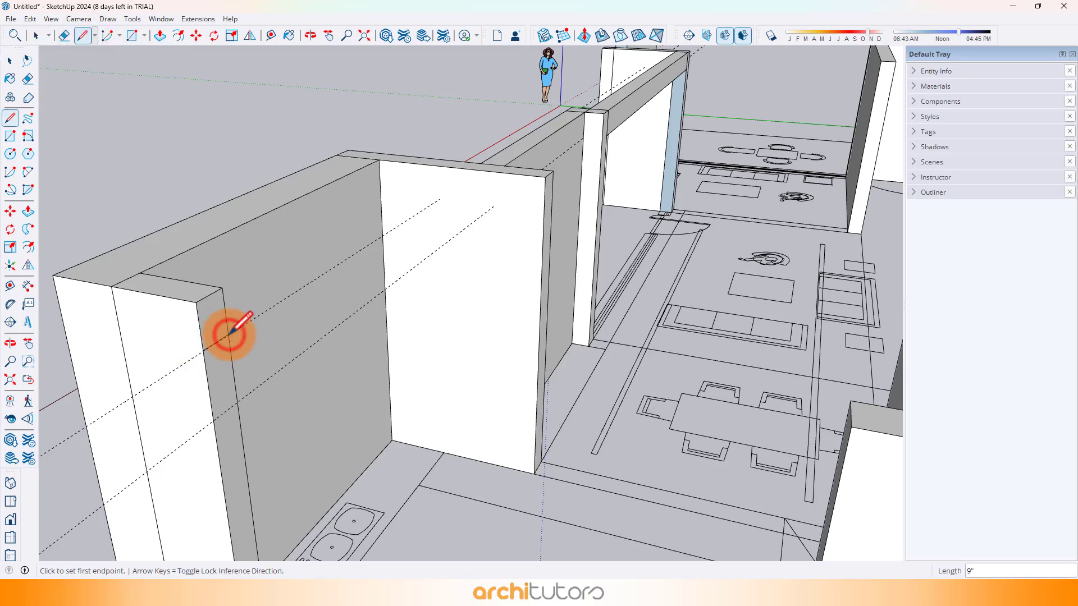
{"action": "left_click", "coordinate": [167, 42]}
{"action": "left_click", "coordinate": [212, 314]}
{"action": "scroll", "coordinate": [234, 297], "scroll_direction": "down", "scroll_amount": 3}
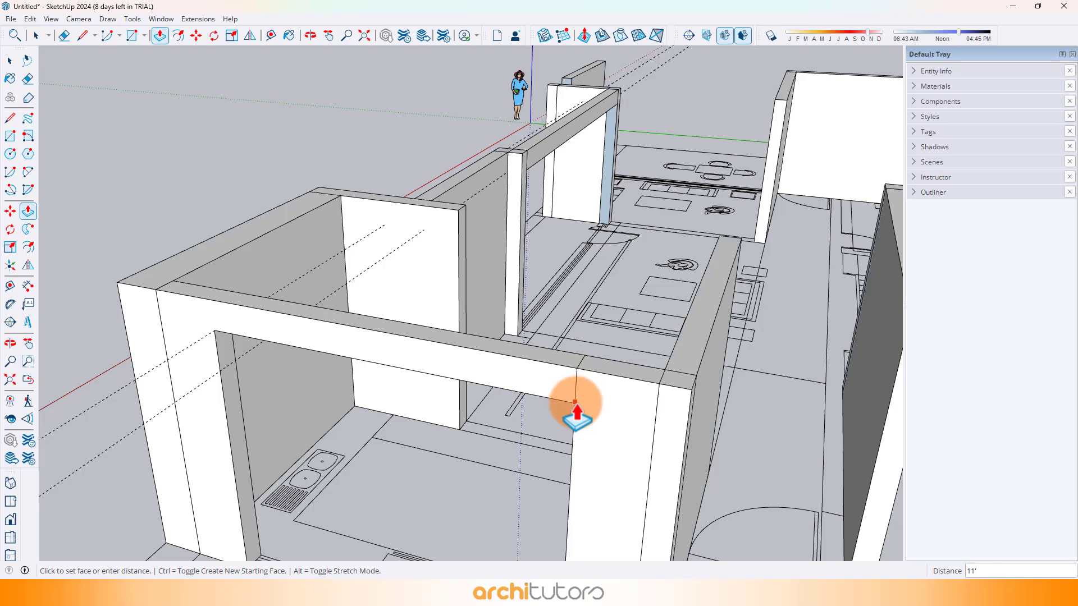
{"action": "left_click", "coordinate": [575, 403]}
Draw a vertical line up the dining area's exterior wall from the plan's opening mark and erase the overshoot above the top edge
{"action": "scroll", "coordinate": [392, 330], "scroll_direction": "down", "scroll_amount": 2}
{"action": "middle_click_drag", "start_coordinate": [393, 330], "coordinate": [769, 225]}
{"action": "middle_click_drag", "start_coordinate": [563, 380], "coordinate": [363, 241]}
{"action": "middle_click_drag", "start_coordinate": [345, 292], "coordinate": [291, 212]}
{"action": "scroll", "coordinate": [244, 234], "scroll_direction": "up", "scroll_amount": 5}
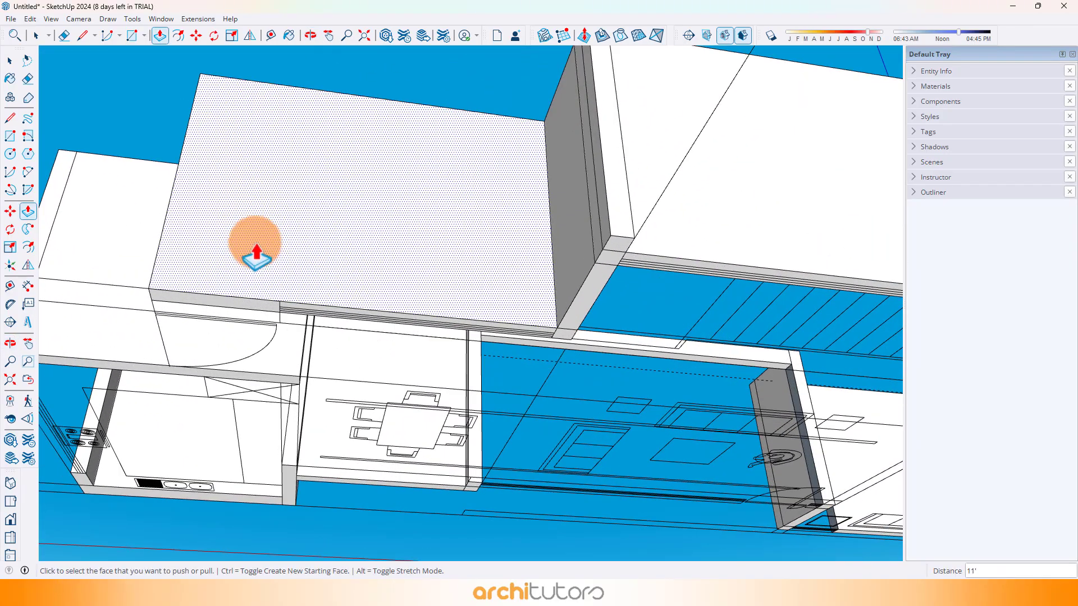
{"action": "scroll", "coordinate": [256, 252], "scroll_direction": "up", "scroll_amount": 2}
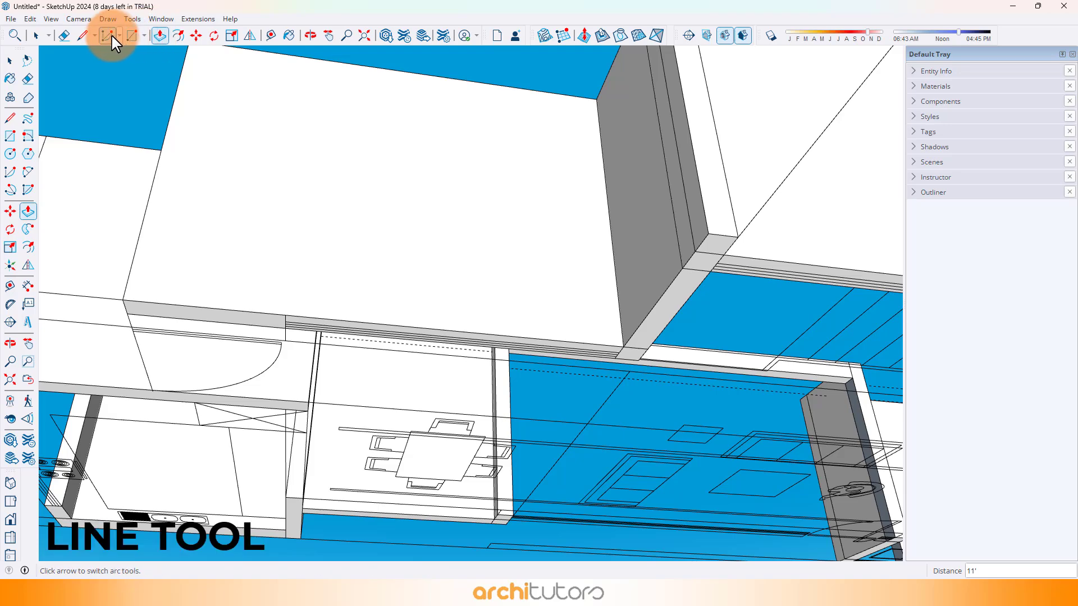
{"action": "left_click", "coordinate": [83, 35]}
{"action": "left_click", "coordinate": [285, 313]}
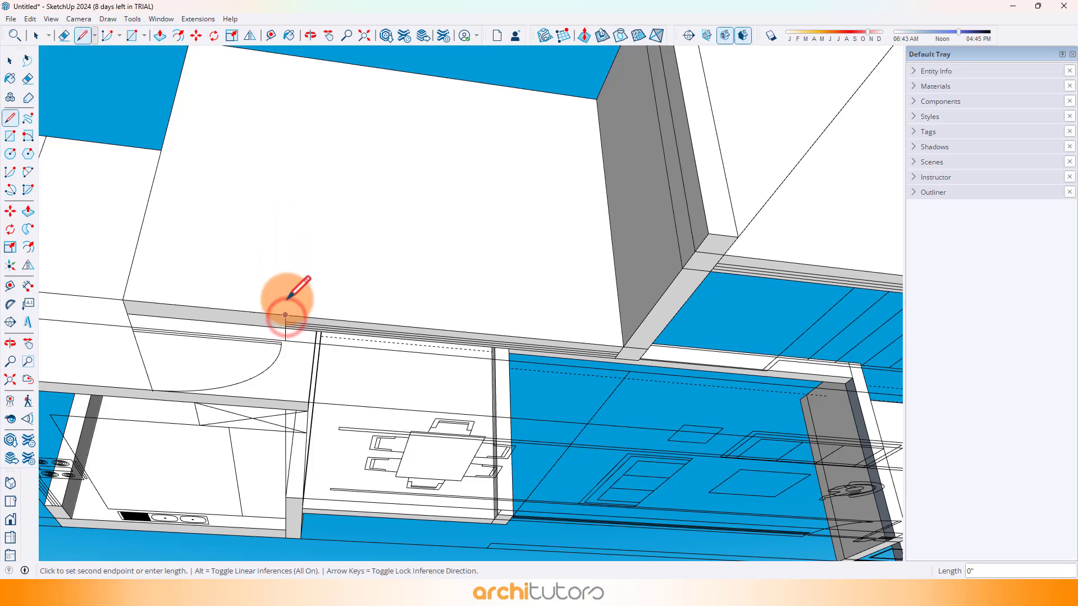
{"action": "scroll", "coordinate": [285, 312], "scroll_direction": "down", "scroll_amount": 2}
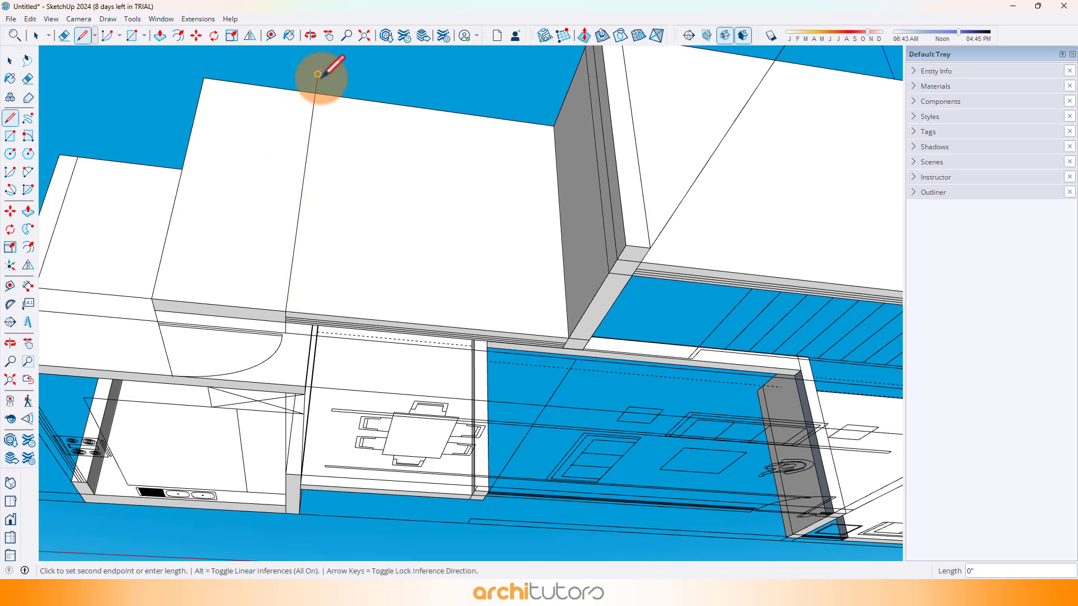
{"action": "left_click", "coordinate": [318, 73]}
{"action": "scroll", "coordinate": [318, 74], "scroll_direction": "up", "scroll_amount": 1}
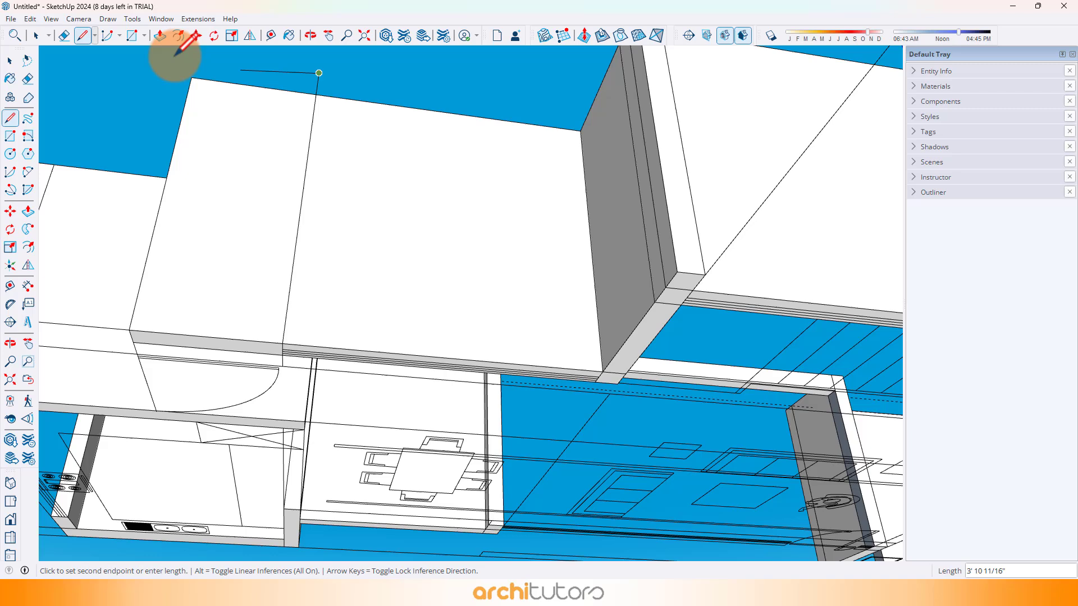
{"action": "left_click", "coordinate": [64, 36]}
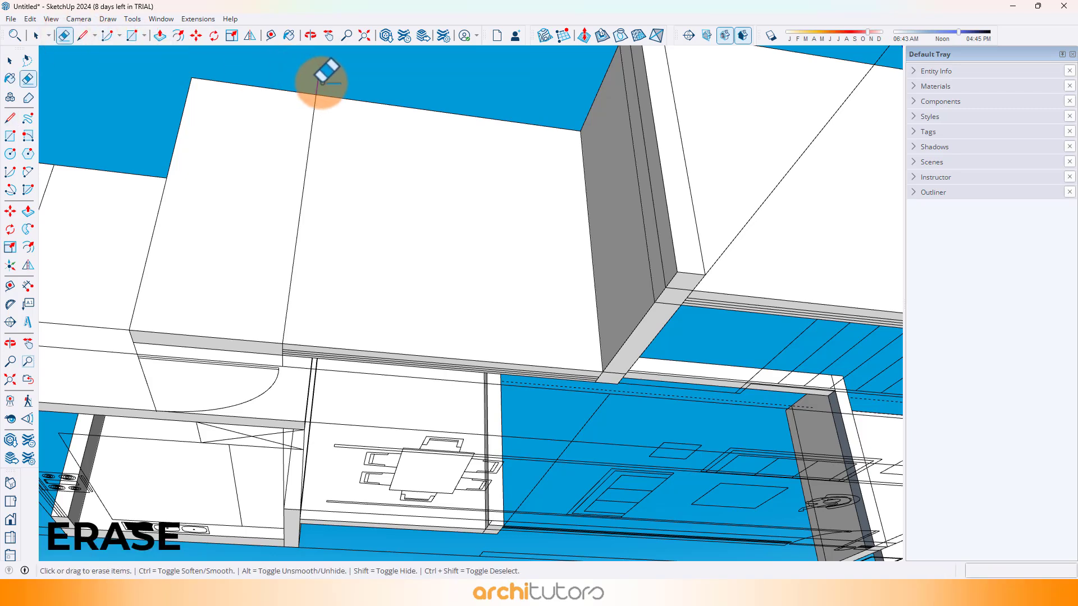
{"action": "left_click", "coordinate": [808, 476]}
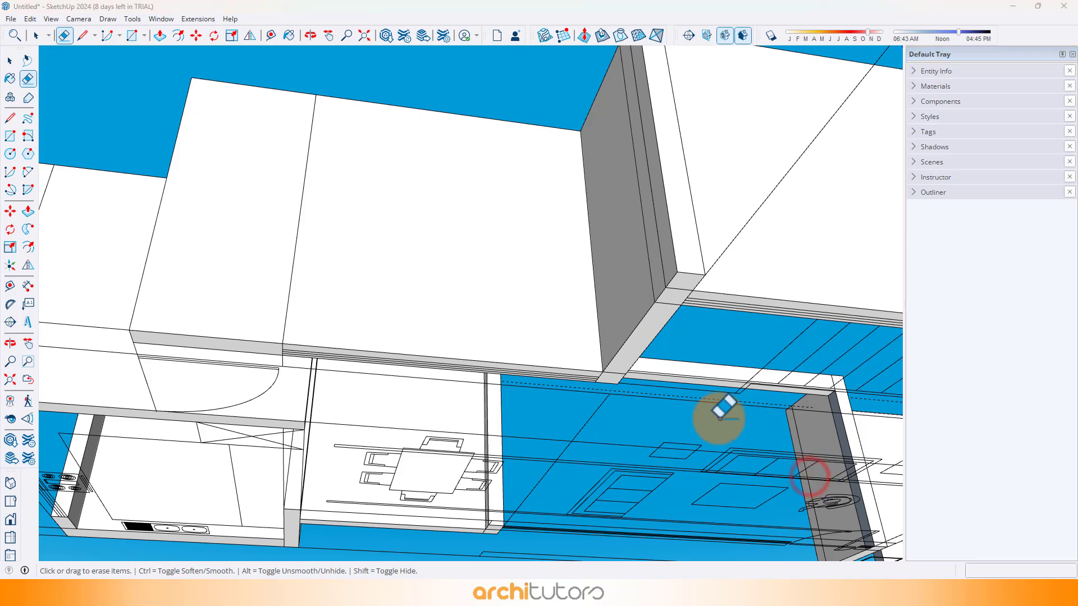
Place a Tape Measure guide 12" below the top edge of the dining area's exterior wall
{"action": "mouse_move", "coordinate": [452, 171]}
{"action": "middle_mouse_down"}
{"action": "mouse_move", "coordinate": [511, 256]}
{"action": "mouse_move", "coordinate": [481, 151]}
{"action": "middle_mouse_up"}
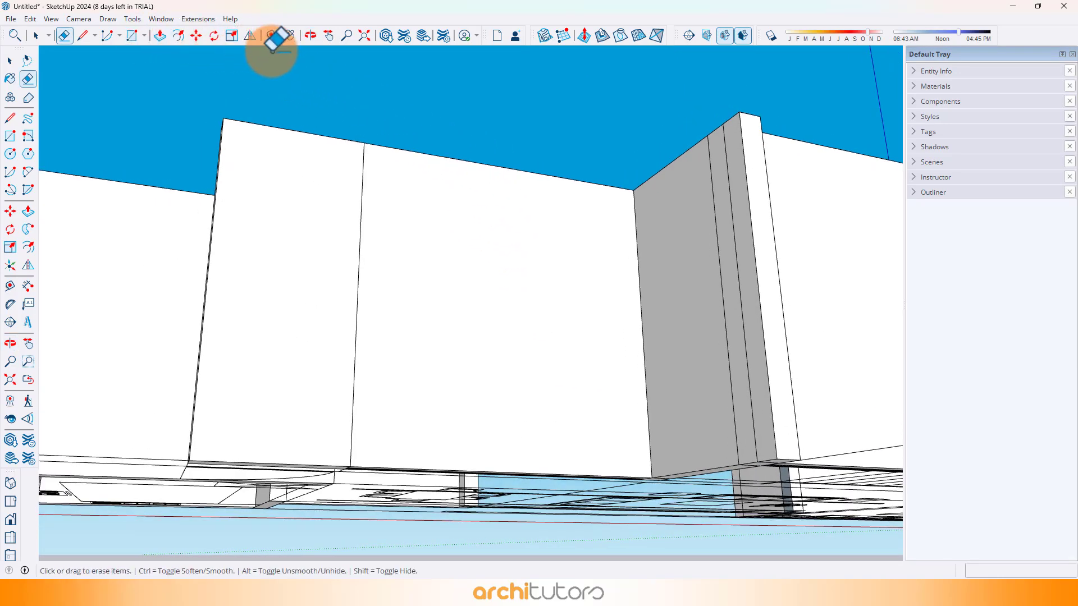
{"action": "left_click", "coordinate": [451, 156]}
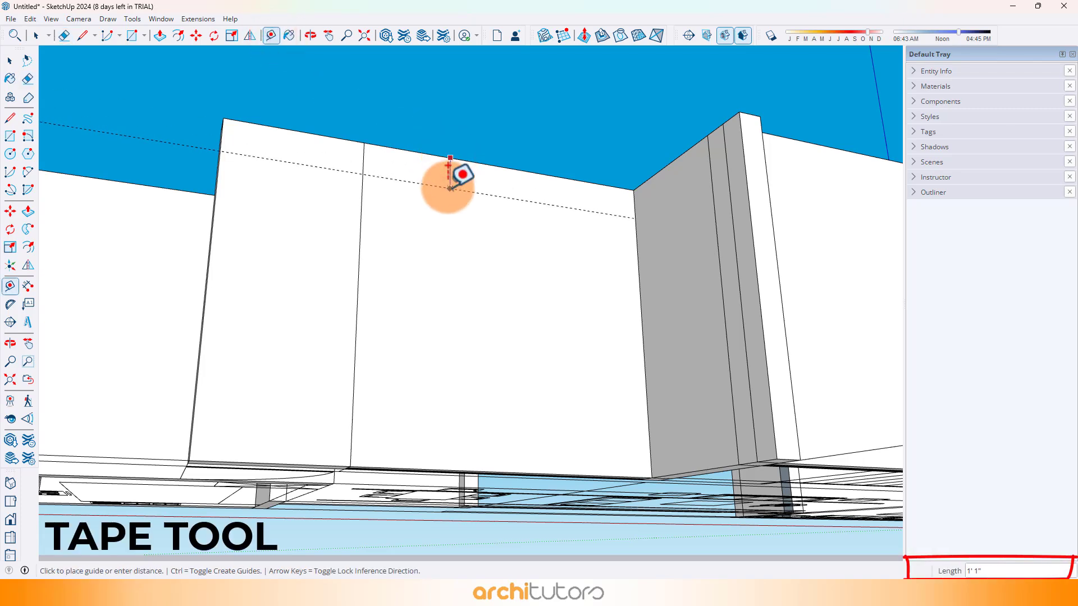
{"action": "type", "text": "12"}
{"action": "key", "text": "Return"}
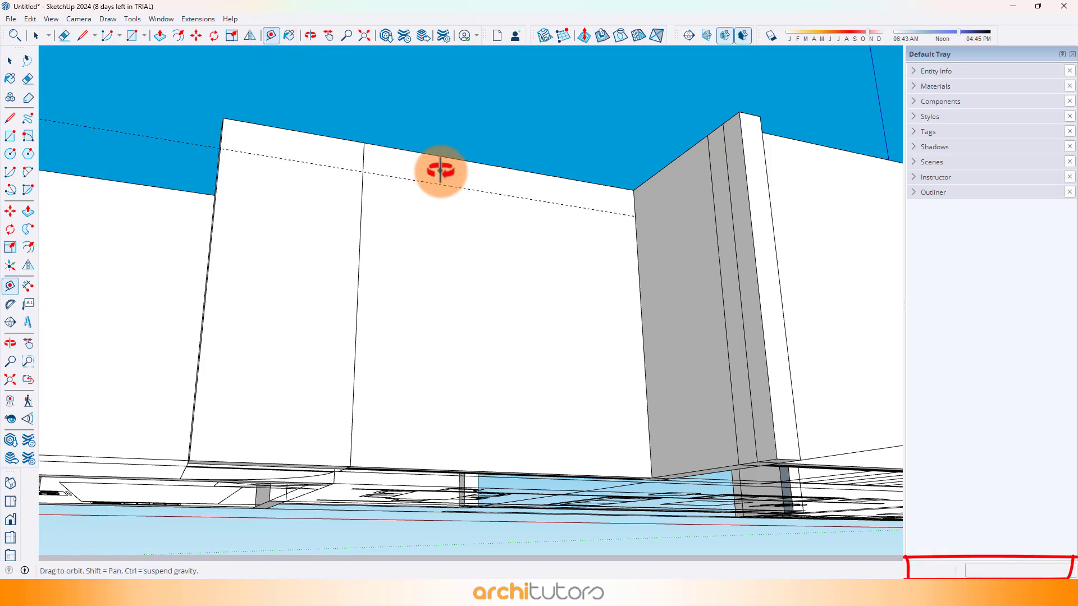
Draw a line along the guide from the vertical line to the inside corner of the dining area's exterior wall
{"action": "middle_click_drag", "start_coordinate": [440, 176], "coordinate": [432, 216]}
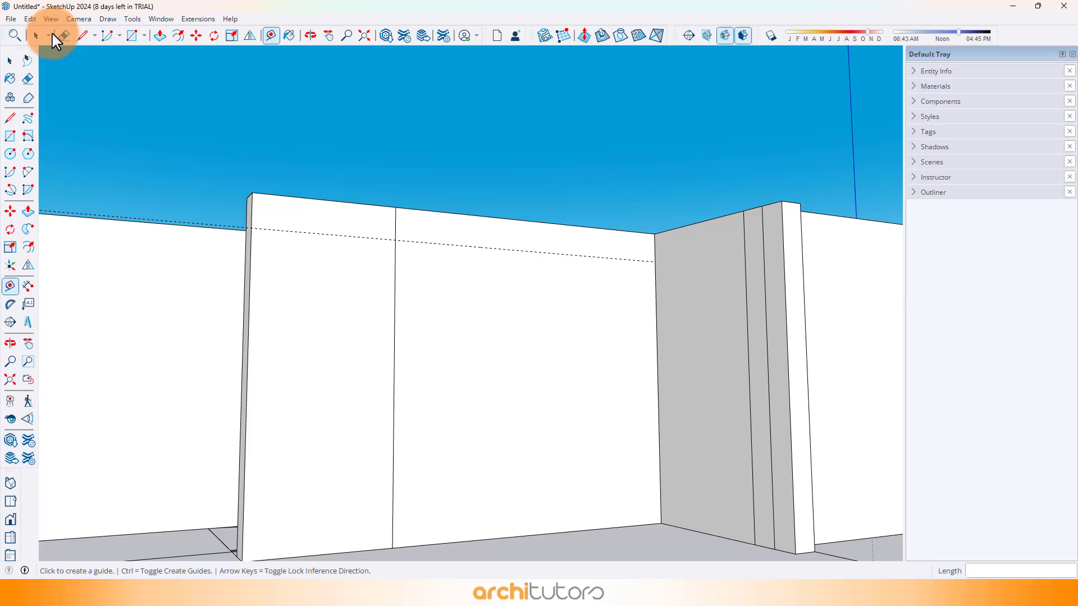
{"action": "left_click", "coordinate": [76, 33]}
{"action": "left_click", "coordinate": [395, 239]}
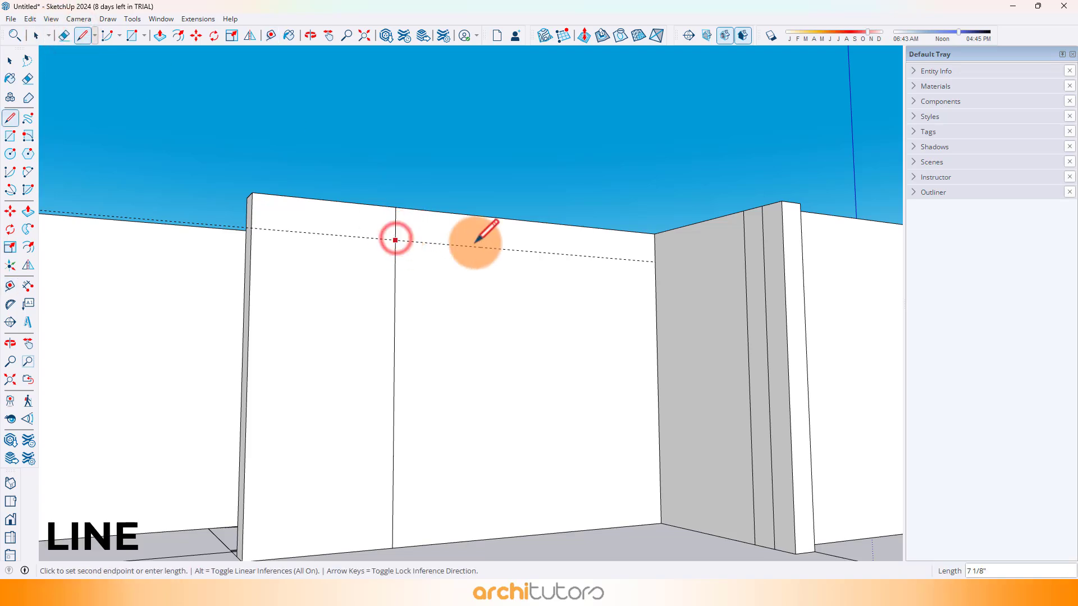
{"action": "left_click", "coordinate": [655, 260]}
Push the face below the line 9" through the dining area's exterior wall to cut the opening
{"action": "scroll", "coordinate": [457, 187], "scroll_direction": "down", "scroll_amount": 3}
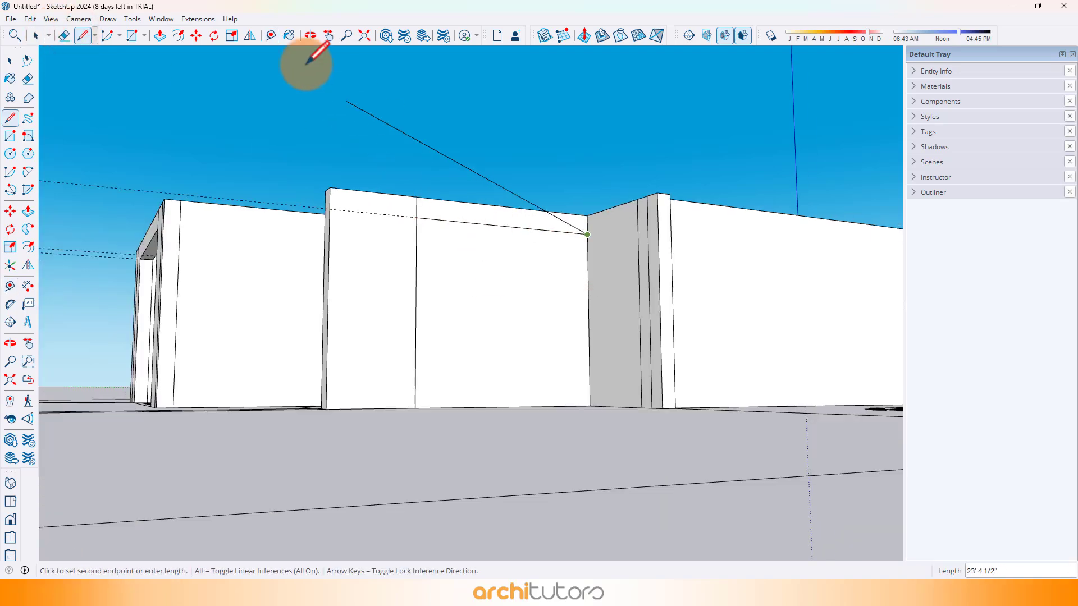
{"action": "left_click", "coordinate": [159, 36]}
{"action": "scroll", "coordinate": [510, 284], "scroll_direction": "up", "scroll_amount": 2}
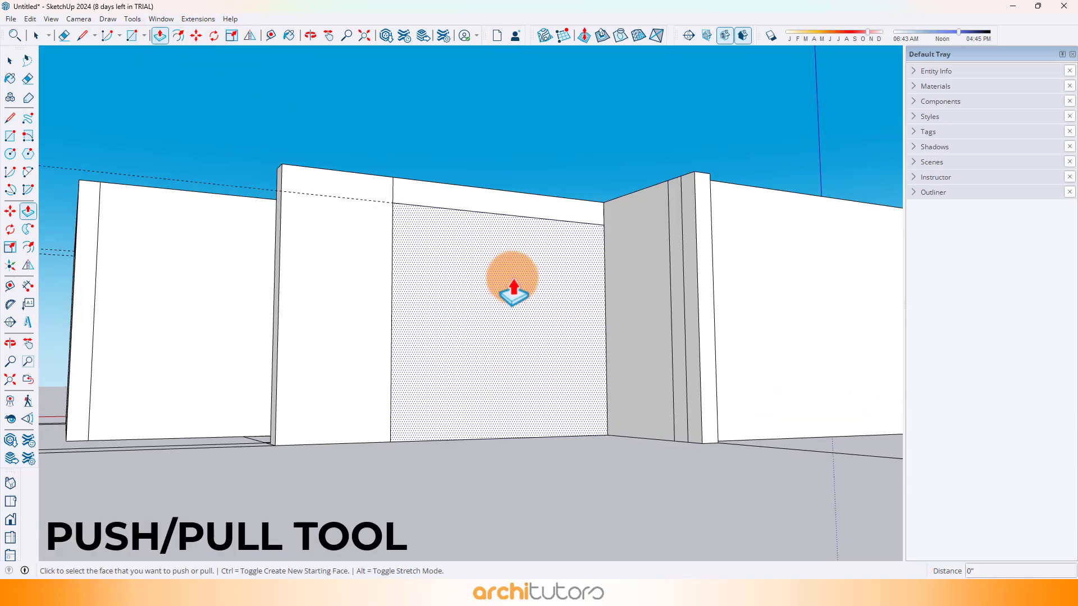
{"action": "left_click", "coordinate": [511, 280]}
{"action": "left_click", "coordinate": [496, 287]}
Push the long wall face beside the staircase 9" through to remove that wall section
{"action": "middle_click_drag", "start_coordinate": [488, 281], "coordinate": [473, 365]}
{"action": "scroll", "coordinate": [349, 217], "scroll_direction": "down", "scroll_amount": 4}
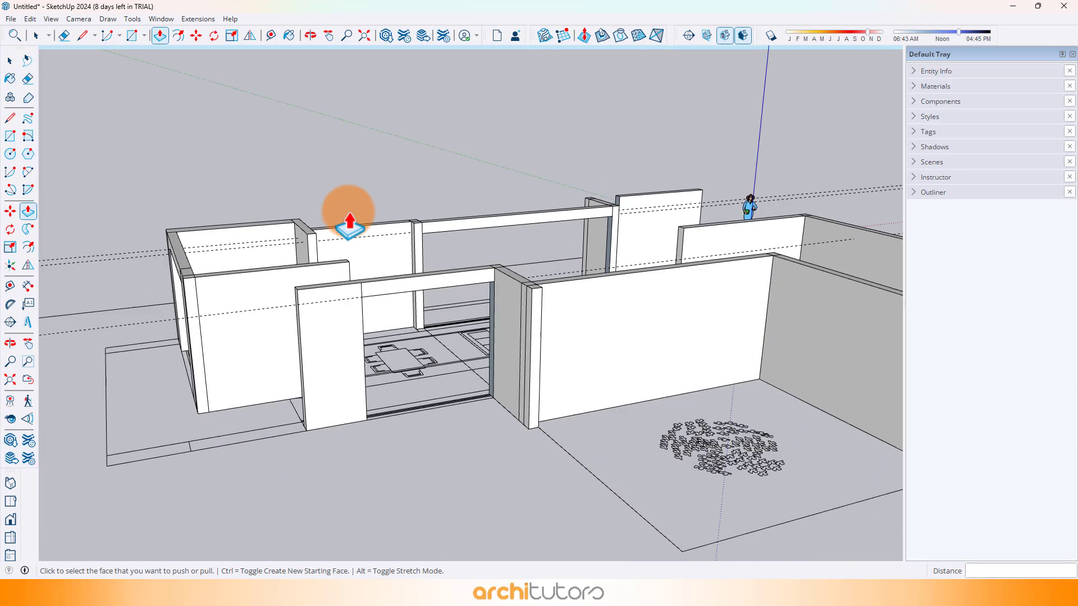
{"action": "scroll", "coordinate": [701, 322], "scroll_direction": "up", "scroll_amount": 2}
{"action": "middle_click_drag", "start_coordinate": [702, 322], "coordinate": [732, 311]}
{"action": "scroll", "coordinate": [618, 337], "scroll_direction": "up", "scroll_amount": 3}
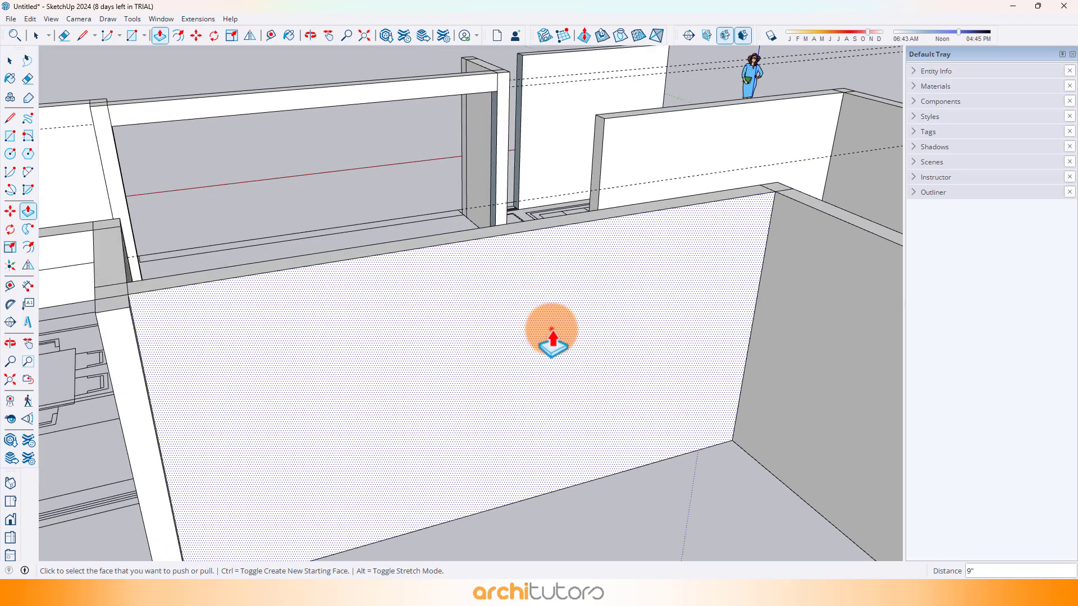
{"action": "scroll", "coordinate": [525, 319], "scroll_direction": "up", "scroll_amount": 2}
{"action": "scroll", "coordinate": [539, 378], "scroll_direction": "down", "scroll_amount": 2}
{"action": "scroll", "coordinate": [356, 197], "scroll_direction": "down", "scroll_amount": 2}
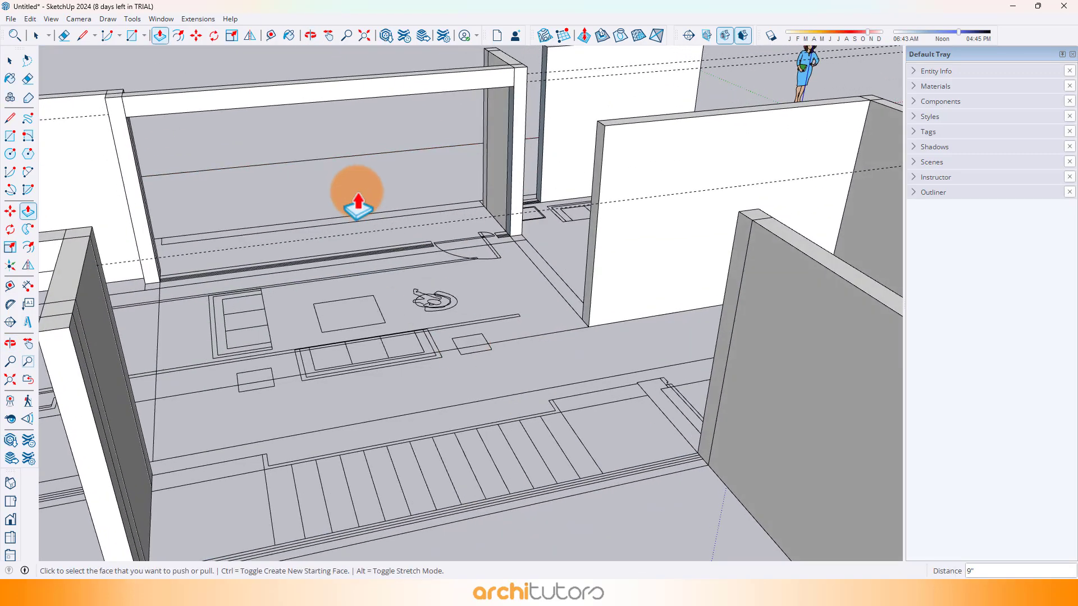
Draw a vertical line up the bathroom's courtyard-side wall from the plan's window mark past the top edge
{"action": "scroll", "coordinate": [320, 217], "scroll_direction": "down", "scroll_amount": 2}
{"action": "scroll", "coordinate": [436, 286], "scroll_direction": "up", "scroll_amount": 1}
{"action": "middle_click_drag", "start_coordinate": [609, 295], "coordinate": [729, 358]}
{"action": "scroll", "coordinate": [645, 336], "scroll_direction": "up", "scroll_amount": 3}
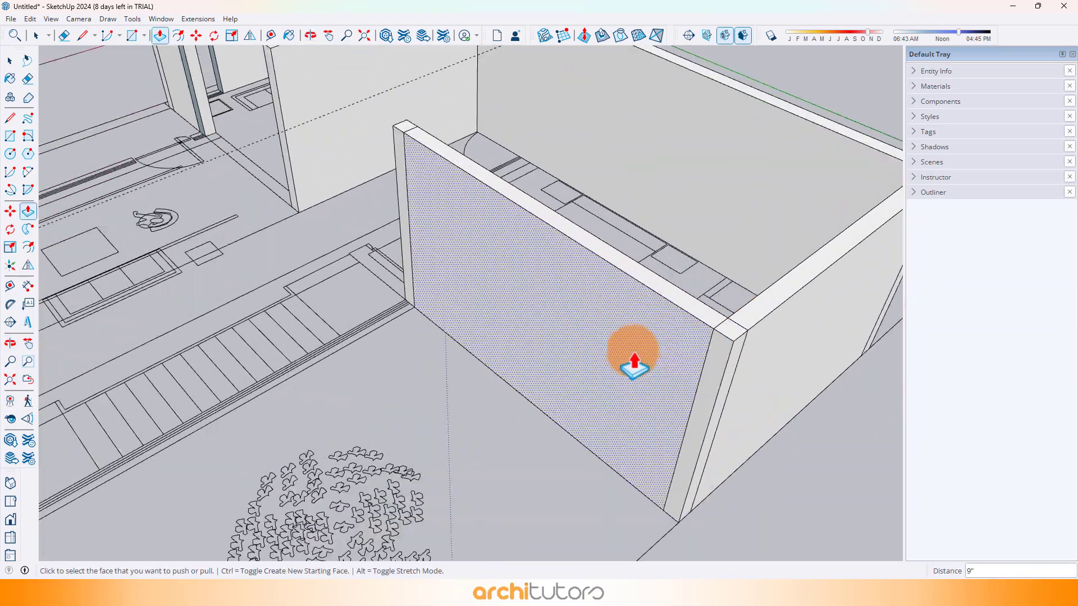
{"action": "middle_click_drag", "start_coordinate": [632, 353], "coordinate": [748, 103]}
{"action": "middle_click_drag", "start_coordinate": [659, 286], "coordinate": [740, 115]}
{"action": "scroll", "coordinate": [481, 310], "scroll_direction": "down", "scroll_amount": 2}
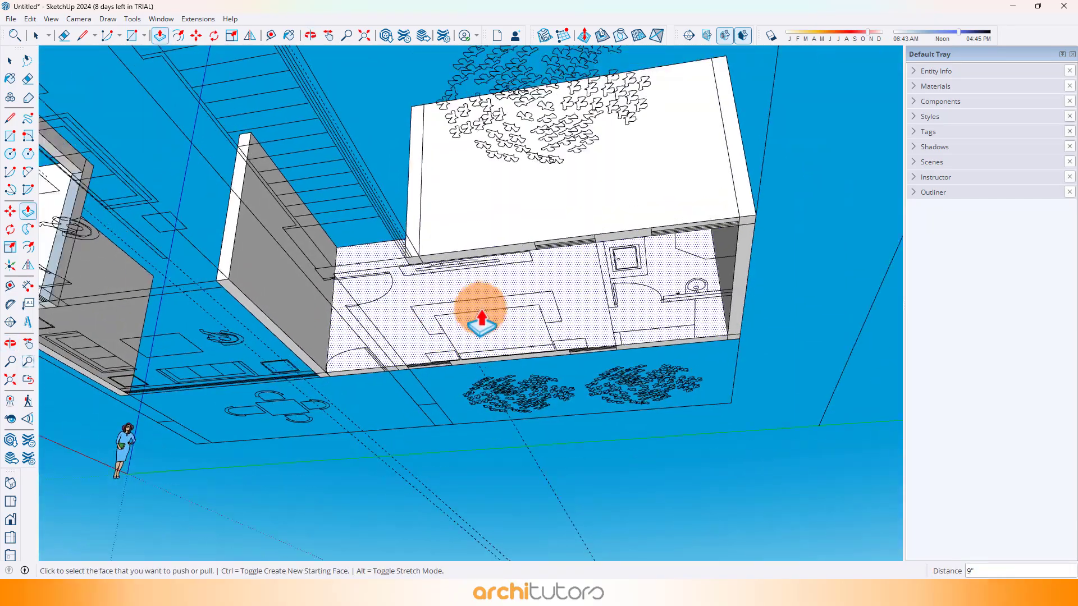
{"action": "mouse_move", "coordinate": [598, 193]}
{"action": "middle_mouse_down"}
{"action": "mouse_move", "coordinate": [529, 247]}
{"action": "mouse_move", "coordinate": [605, 204]}
{"action": "middle_mouse_up"}
{"action": "scroll", "coordinate": [605, 216], "scroll_direction": "up", "scroll_amount": 3}
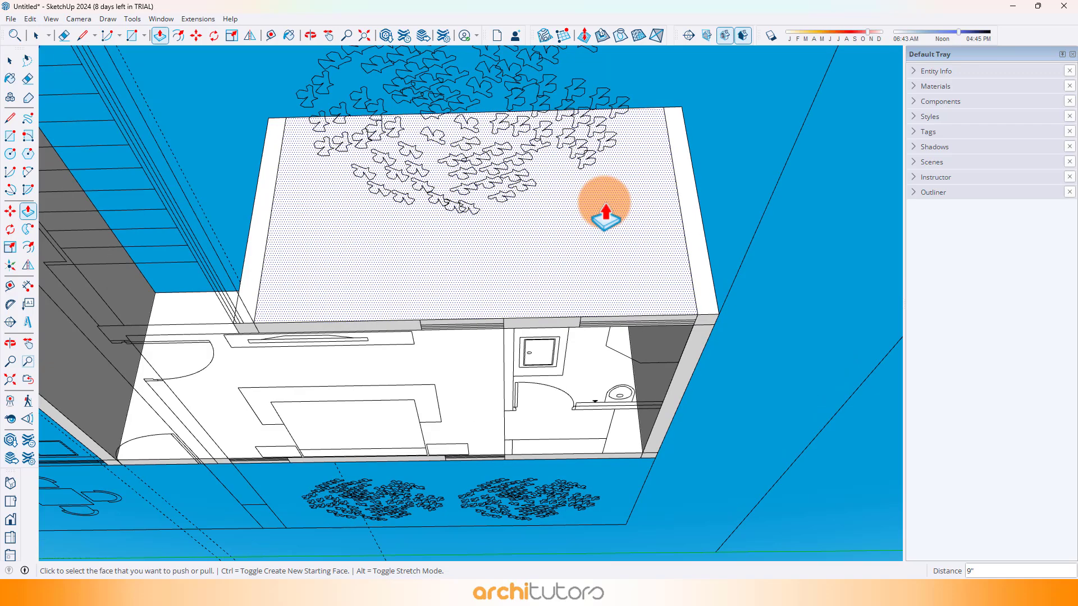
{"action": "key", "text": "l"}
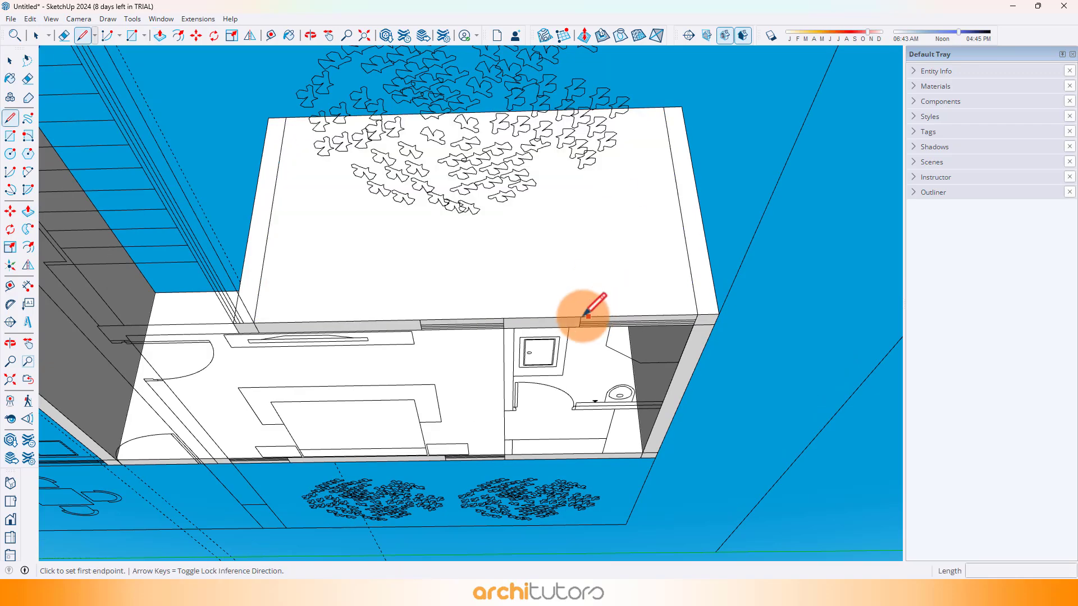
{"action": "left_click", "coordinate": [588, 315]}
{"action": "middle_click_drag", "start_coordinate": [596, 211], "coordinate": [526, 190]}
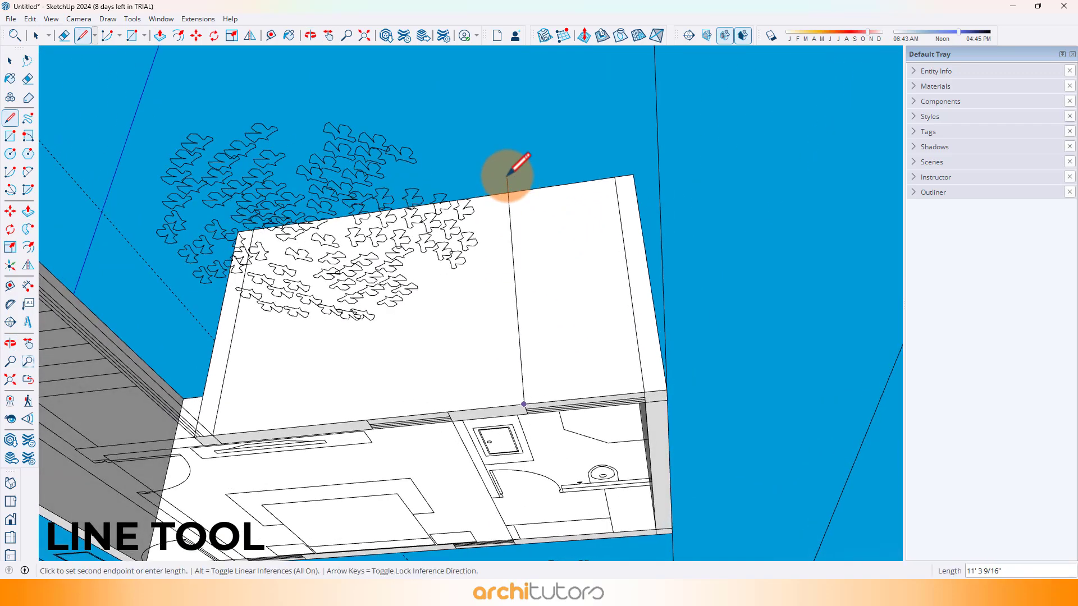
Draw vertical lines up the same wall from both ends of the neighbouring opening mark and erase all overshoots above the top edge
{"action": "left_click", "coordinate": [448, 412]}
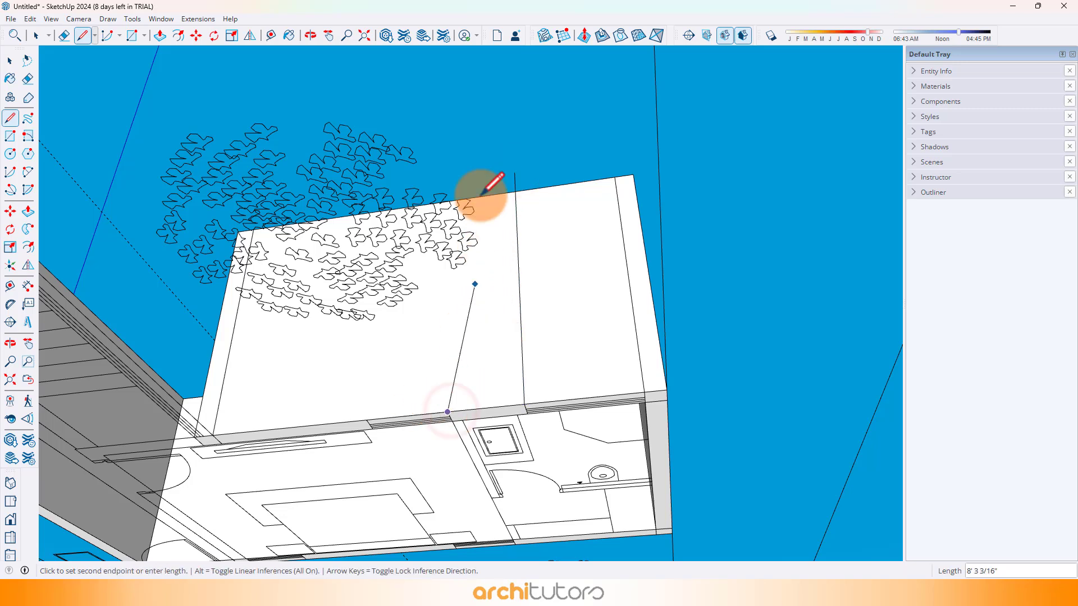
{"action": "left_click", "coordinate": [452, 160]}
{"action": "left_click", "coordinate": [366, 420]}
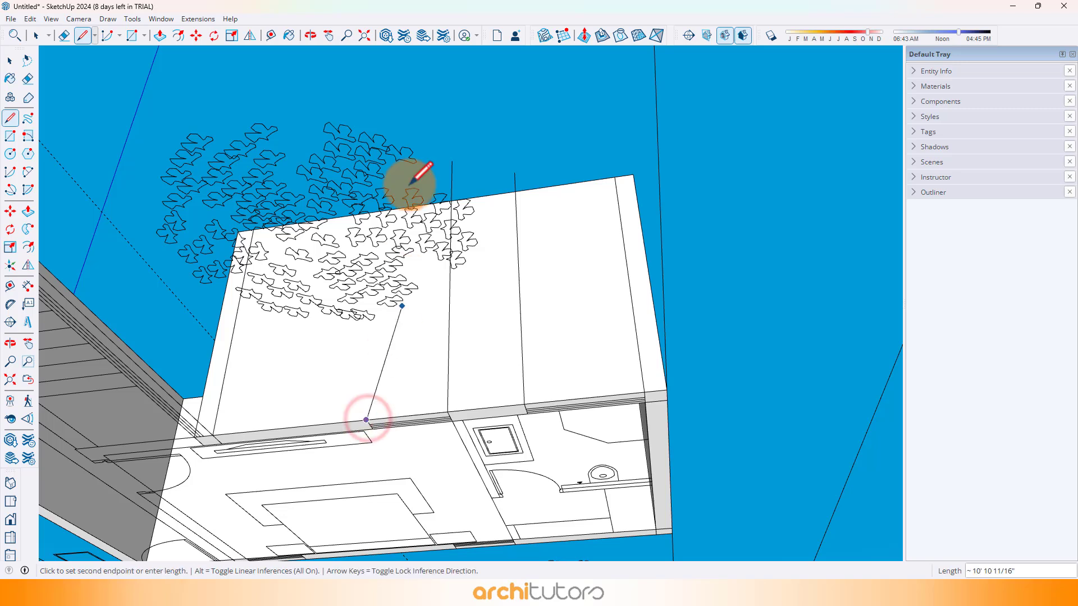
{"action": "key", "text": "e"}
{"action": "scroll", "coordinate": [391, 143], "scroll_direction": "up", "scroll_amount": 1}
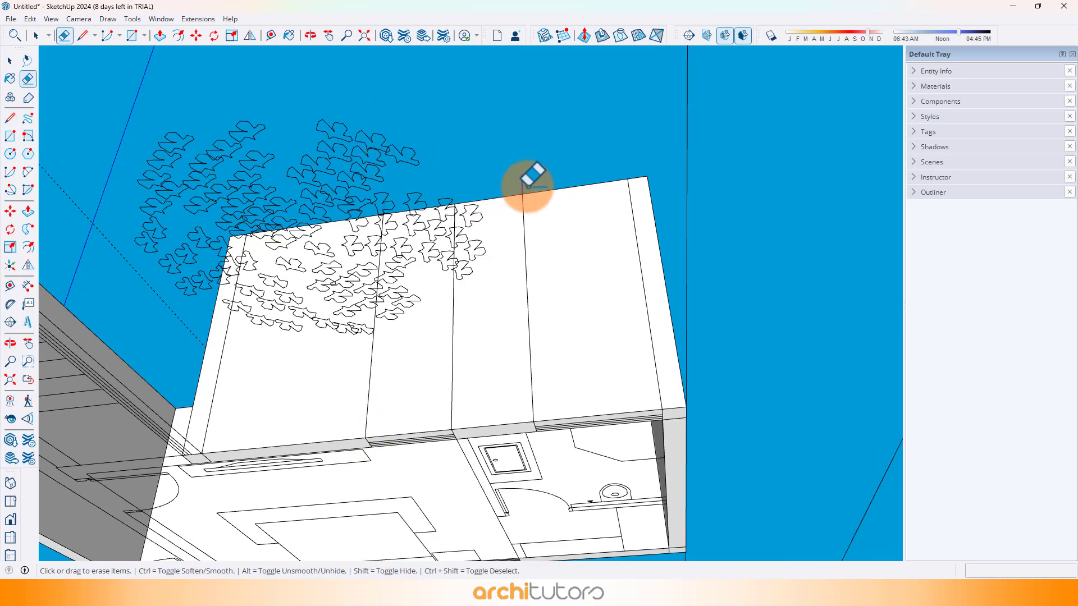
Push the bathroom strip of the courtyard-side wall 9" through to open it full height
{"action": "mouse_move", "coordinate": [510, 170]}
{"action": "middle_mouse_down"}
{"action": "mouse_move", "coordinate": [519, 320]}
{"action": "mouse_move", "coordinate": [481, 185]}
{"action": "mouse_move", "coordinate": [504, 259]}
{"action": "middle_mouse_up"}
{"action": "scroll", "coordinate": [504, 258], "scroll_direction": "up", "scroll_amount": 1}
{"action": "left_click", "coordinate": [504, 272]}
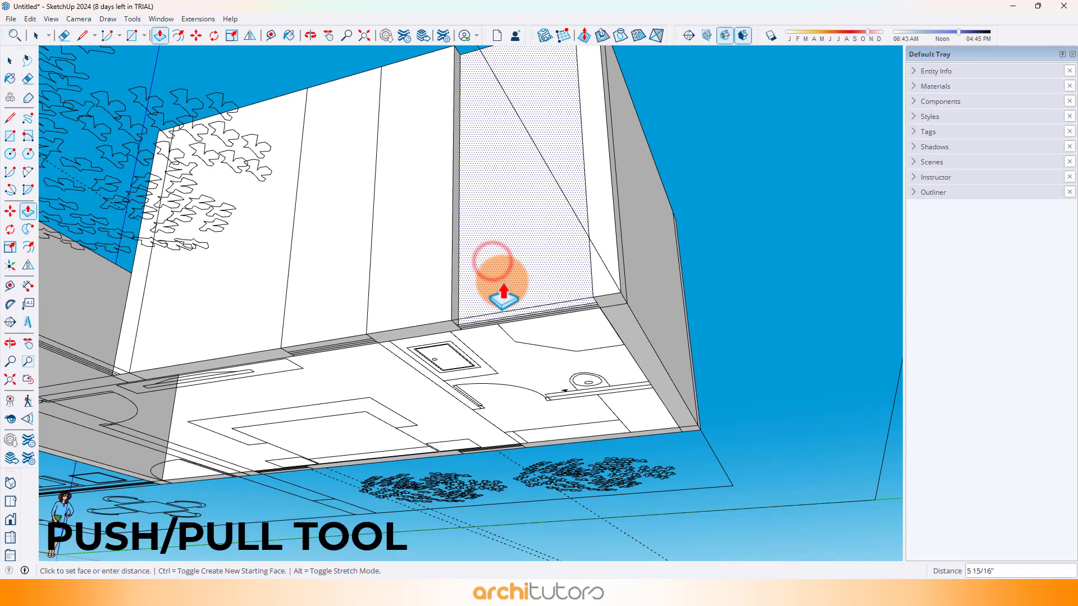
{"action": "left_click", "coordinate": [528, 265]}
Push the narrow bedroom strip of the courtyard-side wall in 9" and erase the leftover face's top edge to open the gap
{"action": "double_click", "coordinate": [352, 261]}
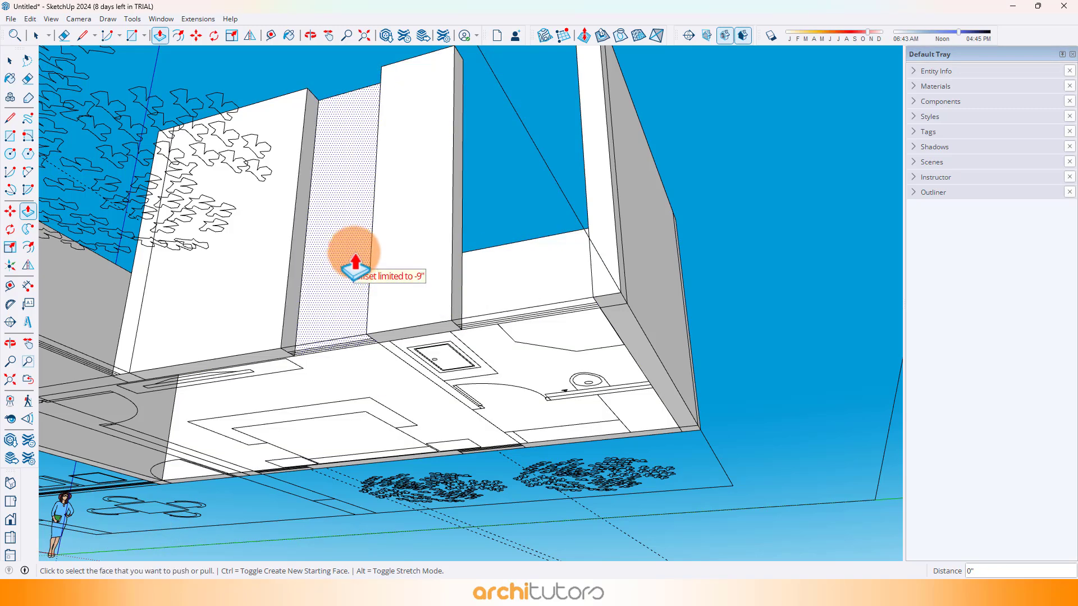
{"action": "left_click", "coordinate": [354, 248]}
{"action": "left_click", "coordinate": [338, 298]}
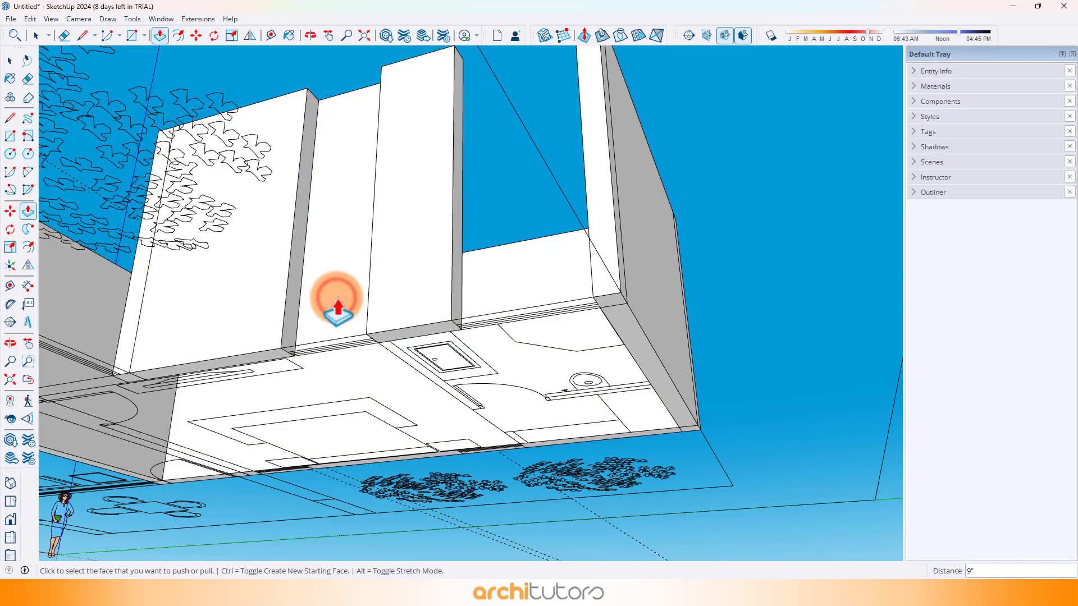
{"action": "mouse_move", "coordinate": [336, 225]}
{"action": "middle_mouse_down"}
{"action": "mouse_move", "coordinate": [337, 247]}
{"action": "mouse_move", "coordinate": [343, 123]}
{"action": "middle_mouse_up"}
{"action": "key", "text": "e"}
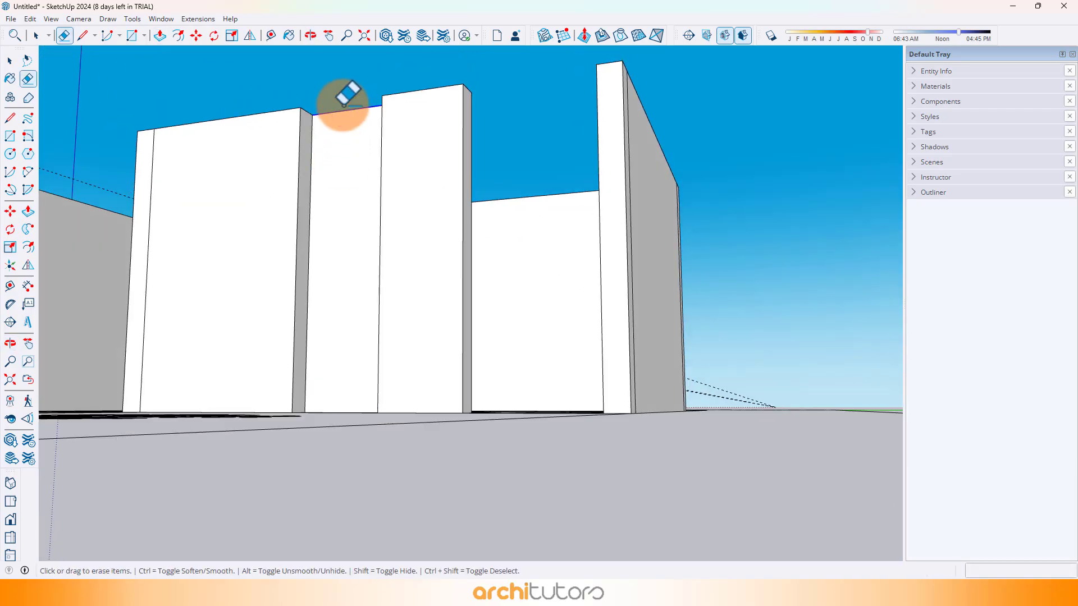
{"action": "left_click", "coordinate": [343, 105]}
Draw vertical lines up the outer garden-side wall from both ends of the window mark nearest the bathroom to the top edge
{"action": "middle_click_drag", "start_coordinate": [354, 168], "coordinate": [374, 404]}
{"action": "scroll", "coordinate": [394, 330], "scroll_direction": "down", "scroll_amount": 4}
{"action": "key", "text": "space"}
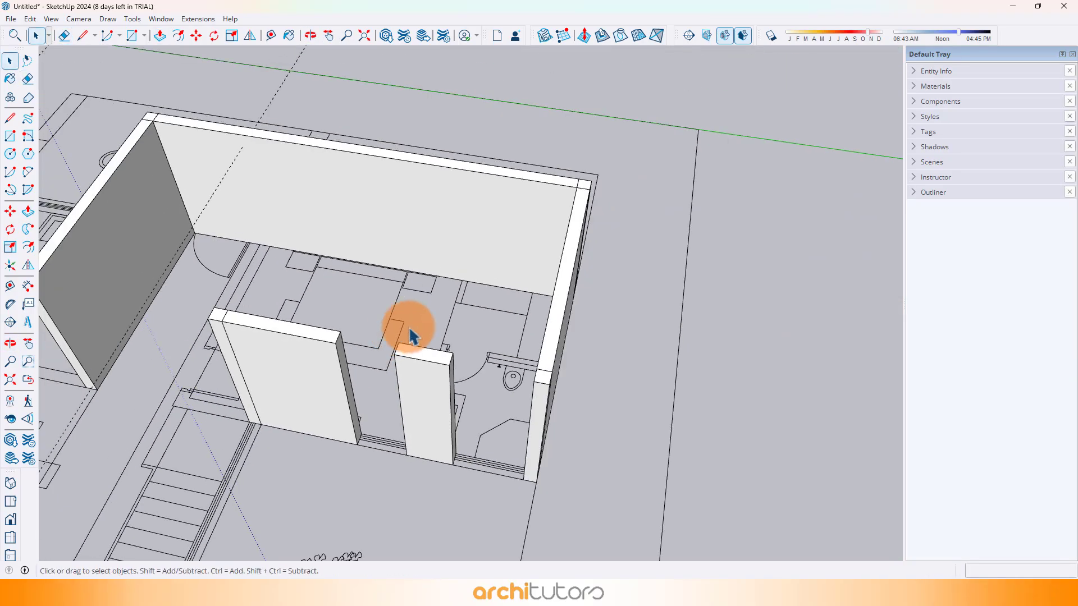
{"action": "scroll", "coordinate": [410, 329], "scroll_direction": "down", "scroll_amount": 2}
{"action": "middle_click_drag", "start_coordinate": [498, 325], "coordinate": [294, 310]}
{"action": "middle_click_drag", "start_coordinate": [461, 286], "coordinate": [231, 211]}
{"action": "middle_click_drag", "start_coordinate": [523, 246], "coordinate": [425, 193]}
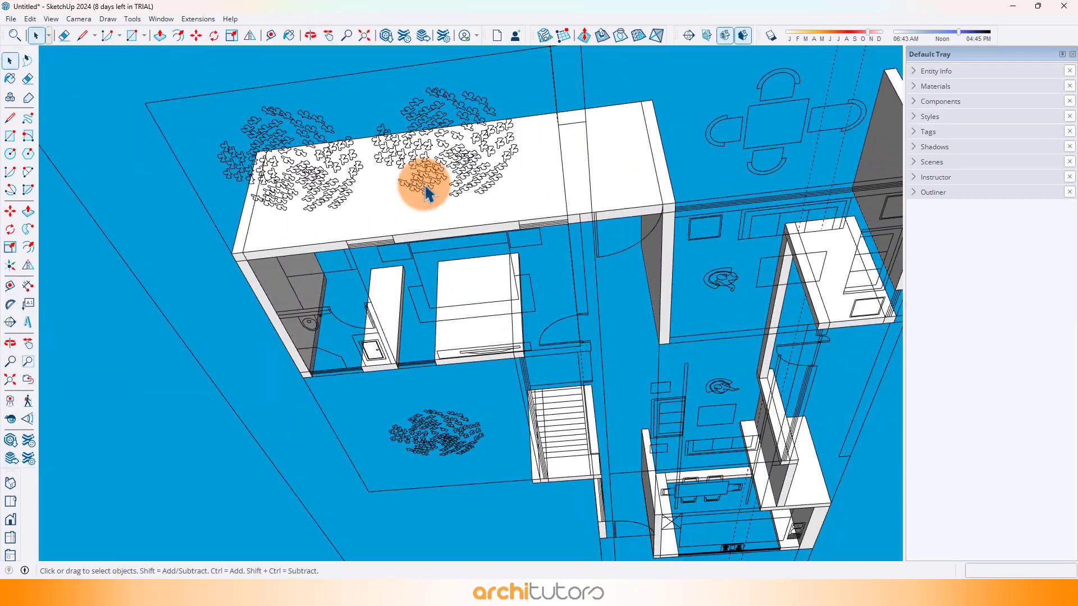
{"action": "scroll", "coordinate": [346, 182], "scroll_direction": "up", "scroll_amount": 3}
{"action": "middle_click_drag", "start_coordinate": [344, 180], "coordinate": [361, 235]}
{"action": "scroll", "coordinate": [330, 255], "scroll_direction": "up", "scroll_amount": 1}
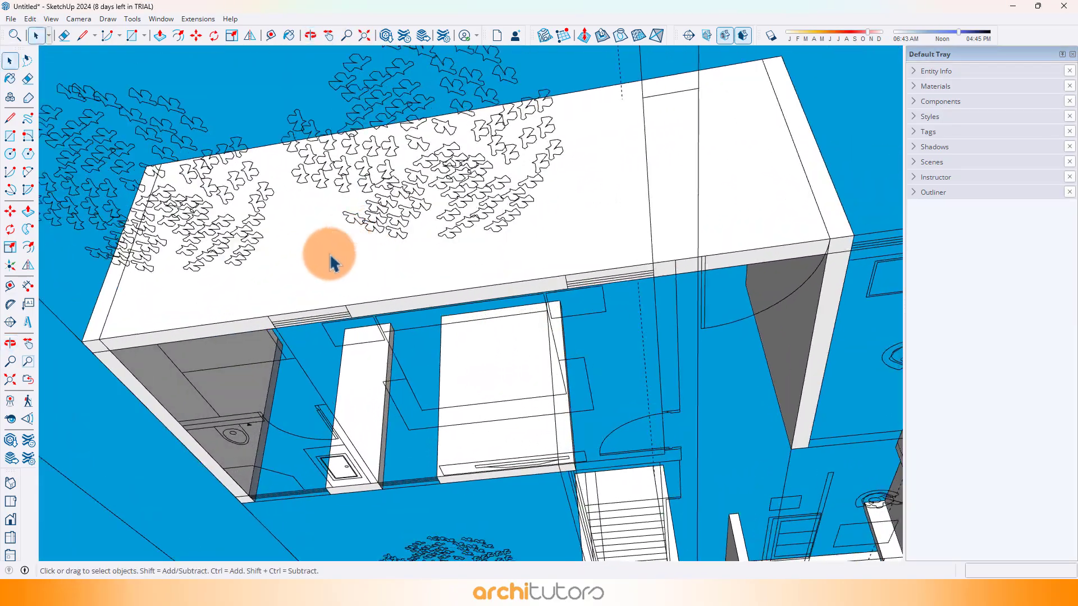
{"action": "key", "text": "l"}
{"action": "left_click", "coordinate": [275, 312]}
{"action": "scroll", "coordinate": [283, 136], "scroll_direction": "up", "scroll_amount": 1}
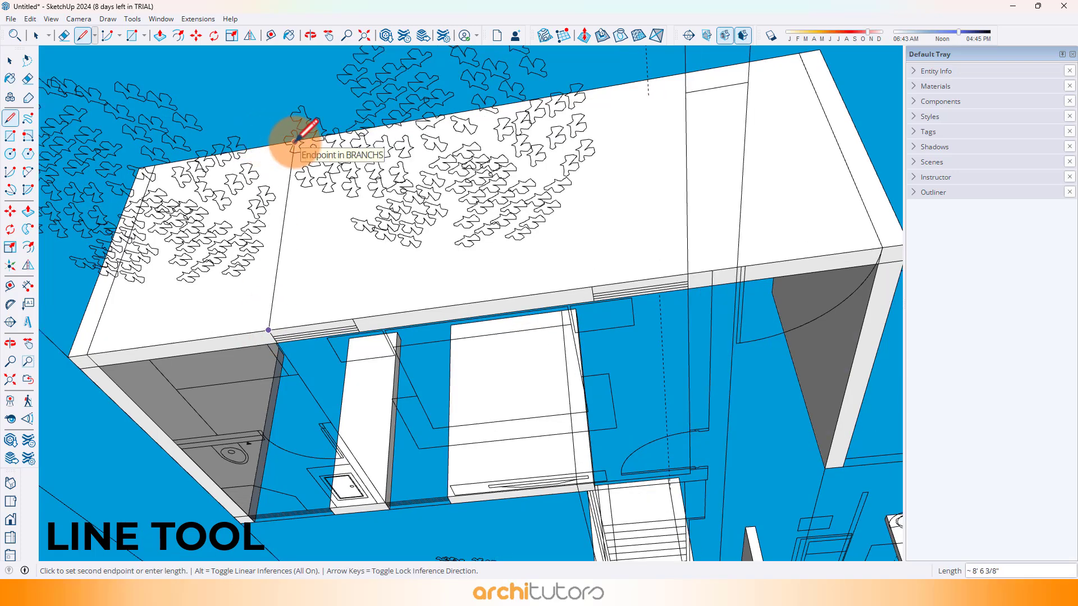
{"action": "scroll", "coordinate": [296, 140], "scroll_direction": "up", "scroll_amount": 1}
{"action": "middle_click_drag", "start_coordinate": [296, 140], "coordinate": [319, 138]}
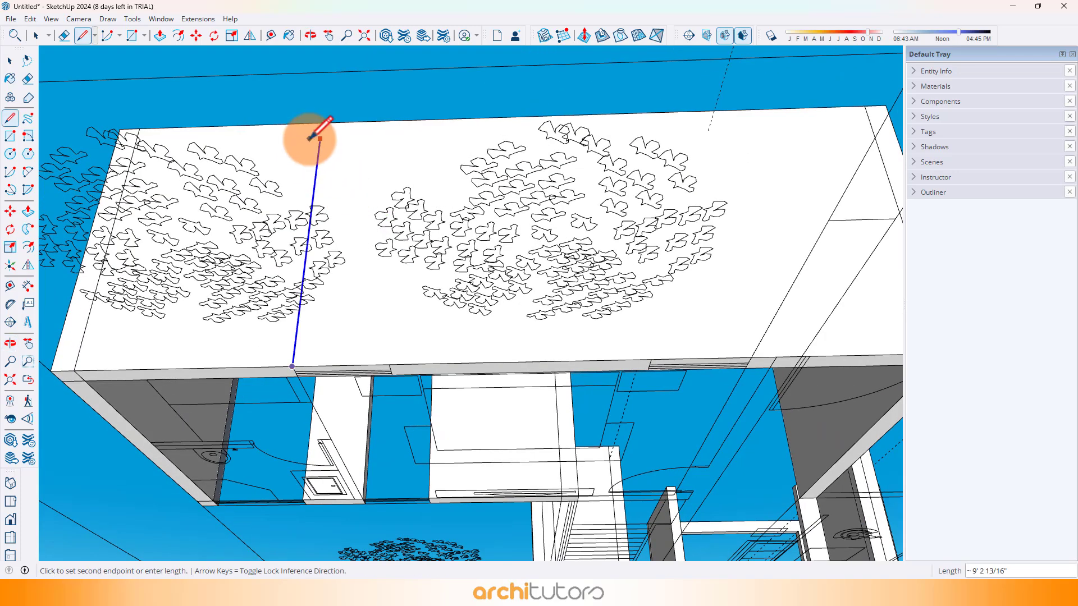
{"action": "left_click", "coordinate": [322, 123]}
{"action": "left_click", "coordinate": [389, 364]}
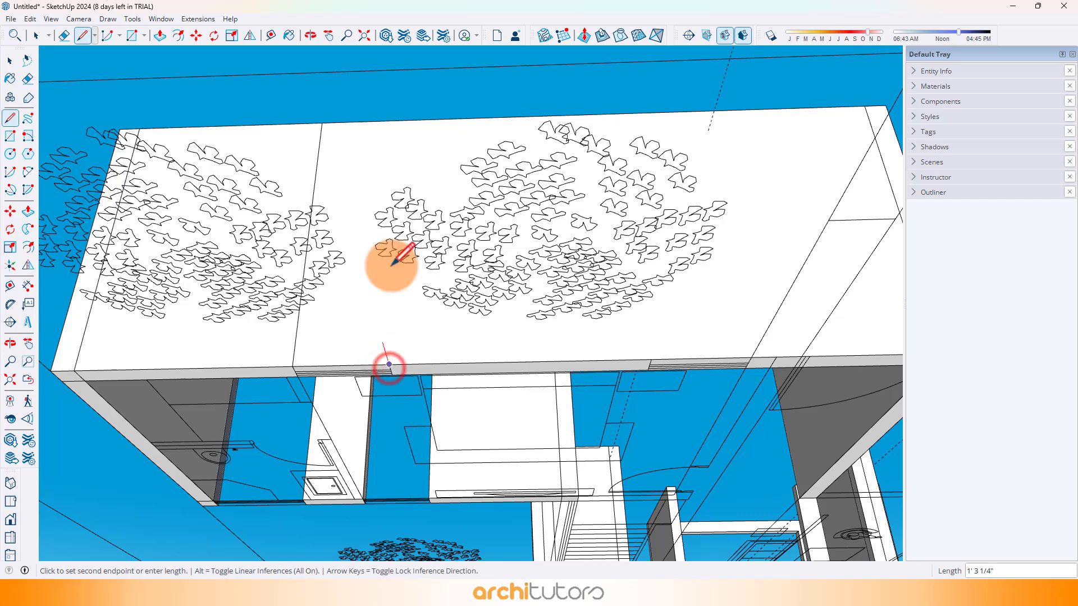
{"action": "left_click", "coordinate": [402, 119]}
Draw 10' vertical lines up the same garden-side wall from both ends of the second window mark, nearer the living room
{"action": "scroll", "coordinate": [415, 163], "scroll_direction": "down", "scroll_amount": 1}
{"action": "scroll", "coordinate": [681, 281], "scroll_direction": "up", "scroll_amount": 1}
{"action": "left_click", "coordinate": [669, 324]}
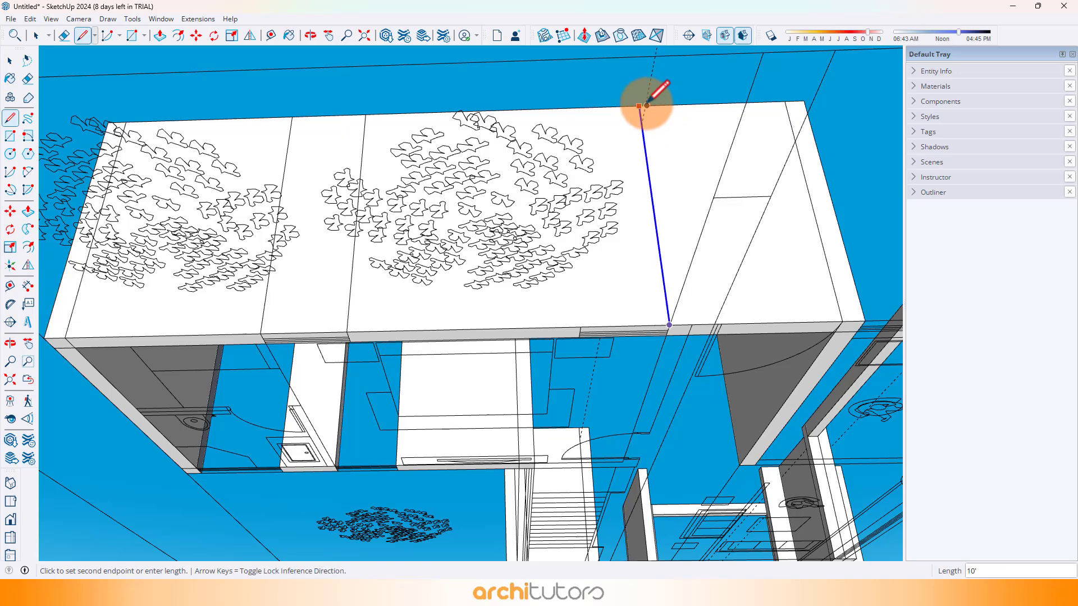
{"action": "left_click", "coordinate": [646, 105]}
{"action": "left_click", "coordinate": [581, 327]}
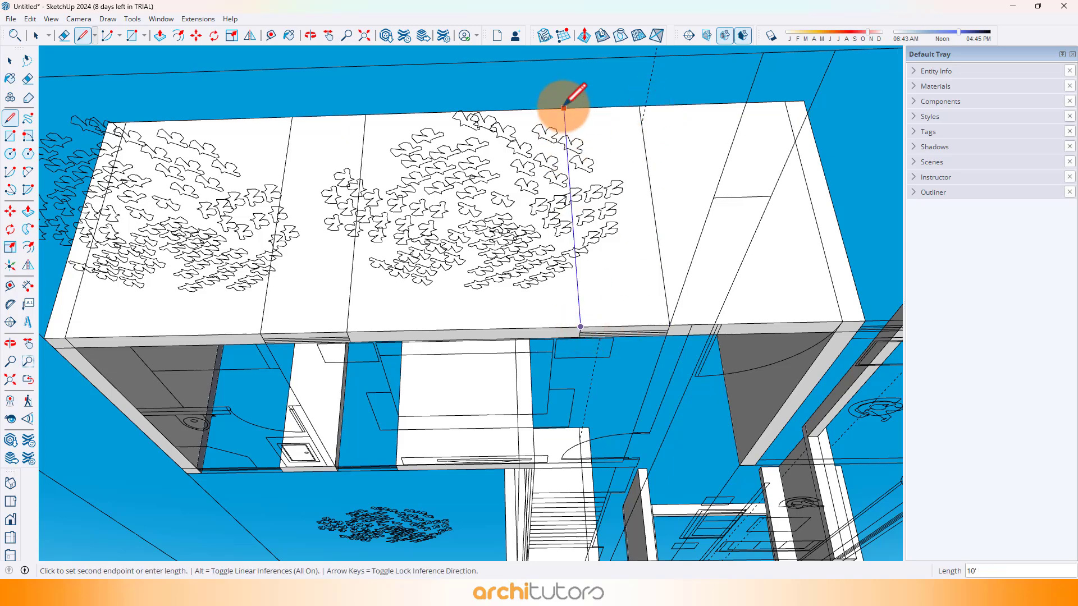
Push both window strips of the garden-side wall 9" through and erase the leftover top edges to open them full height
{"action": "scroll", "coordinate": [563, 105], "scroll_direction": "up", "scroll_amount": 2}
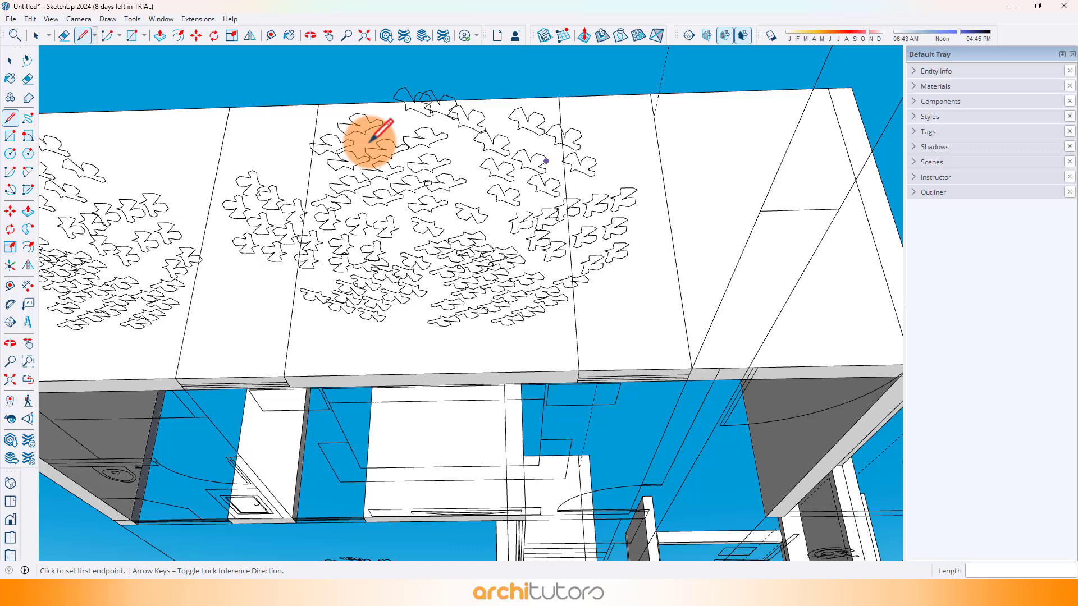
{"action": "left_click", "coordinate": [160, 36]}
{"action": "left_click", "coordinate": [601, 341]}
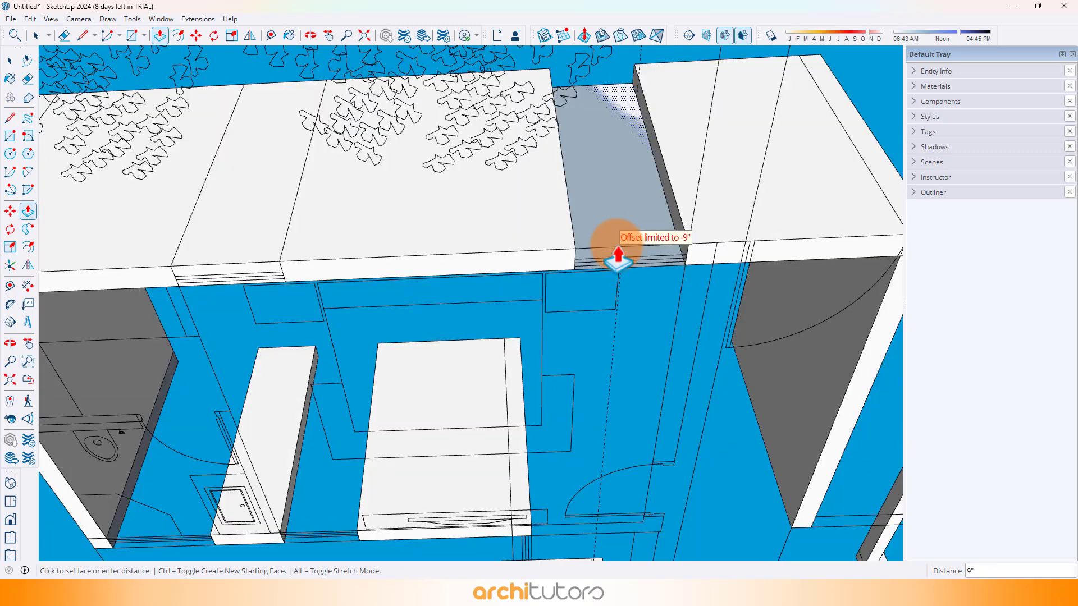
{"action": "left_click", "coordinate": [611, 249]}
{"action": "left_click", "coordinate": [240, 220]}
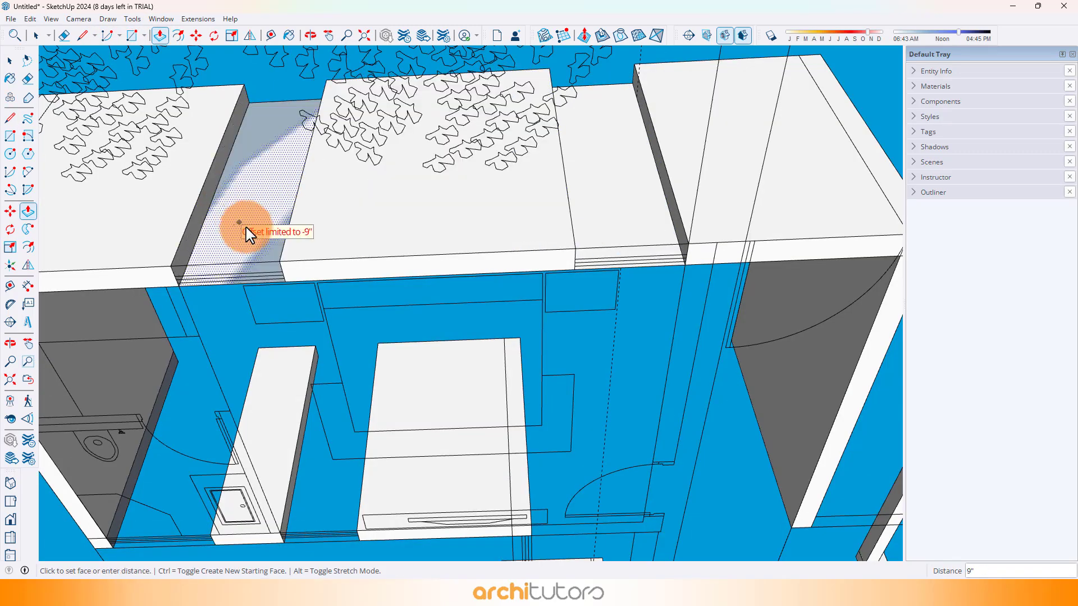
{"action": "left_click", "coordinate": [269, 222]}
{"action": "key", "text": "e"}
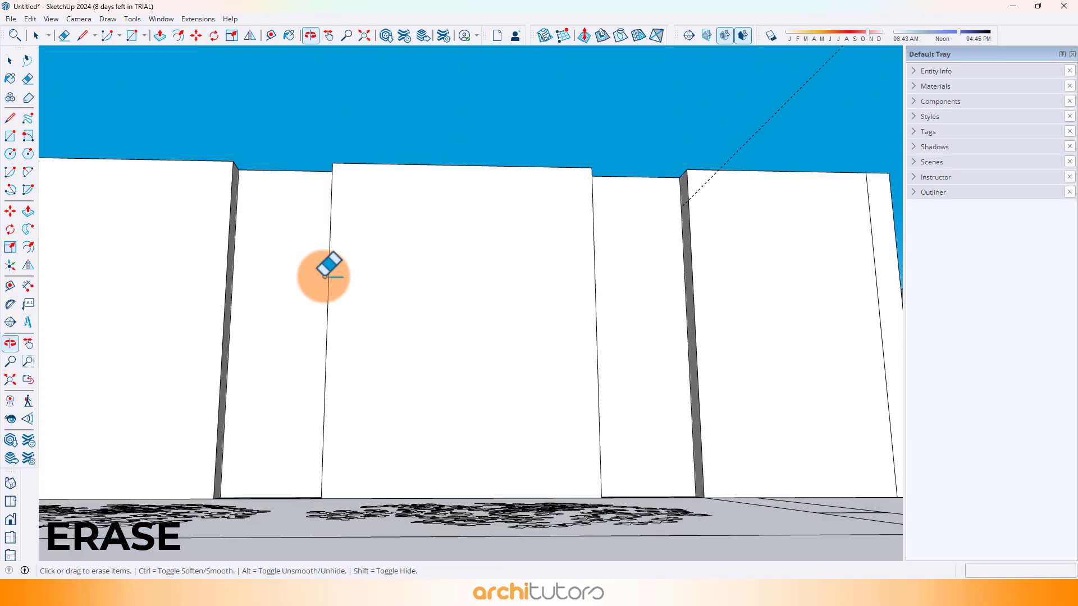
{"action": "left_click", "coordinate": [290, 168]}
{"action": "left_click", "coordinate": [609, 179]}
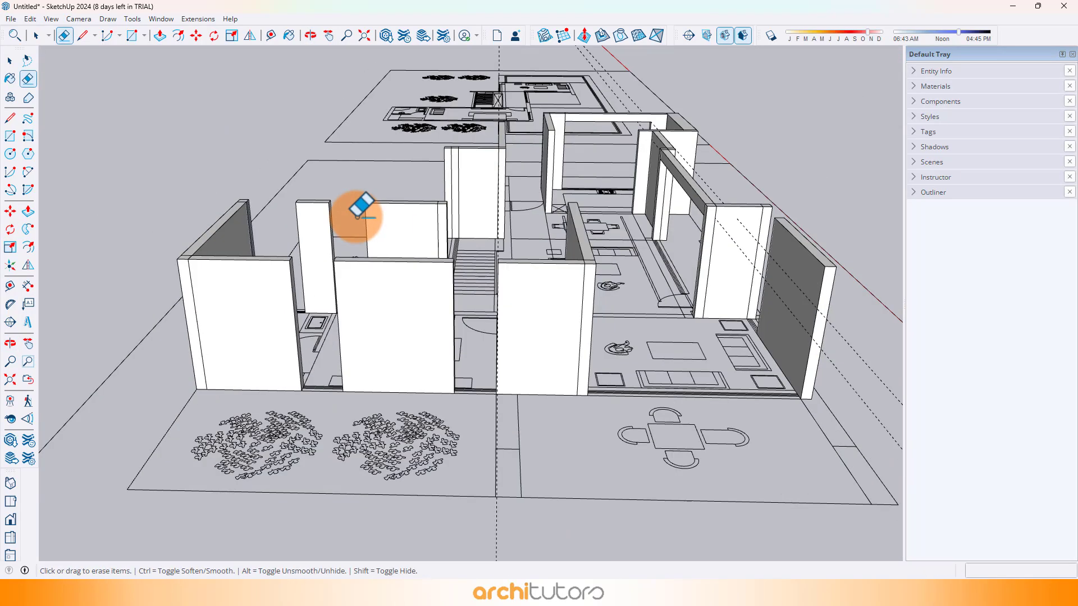
Mark off the door section on the garden-side wall's underside with 9" lines and push it up 9' to cut the doorway
{"action": "mouse_move", "coordinate": [356, 212]}
{"action": "middle_mouse_down"}
{"action": "mouse_move", "coordinate": [548, 236]}
{"action": "mouse_move", "coordinate": [534, 252]}
{"action": "mouse_move", "coordinate": [373, 265]}
{"action": "mouse_move", "coordinate": [618, 317]}
{"action": "middle_mouse_up"}
{"action": "scroll", "coordinate": [458, 375], "scroll_direction": "up", "scroll_amount": 5}
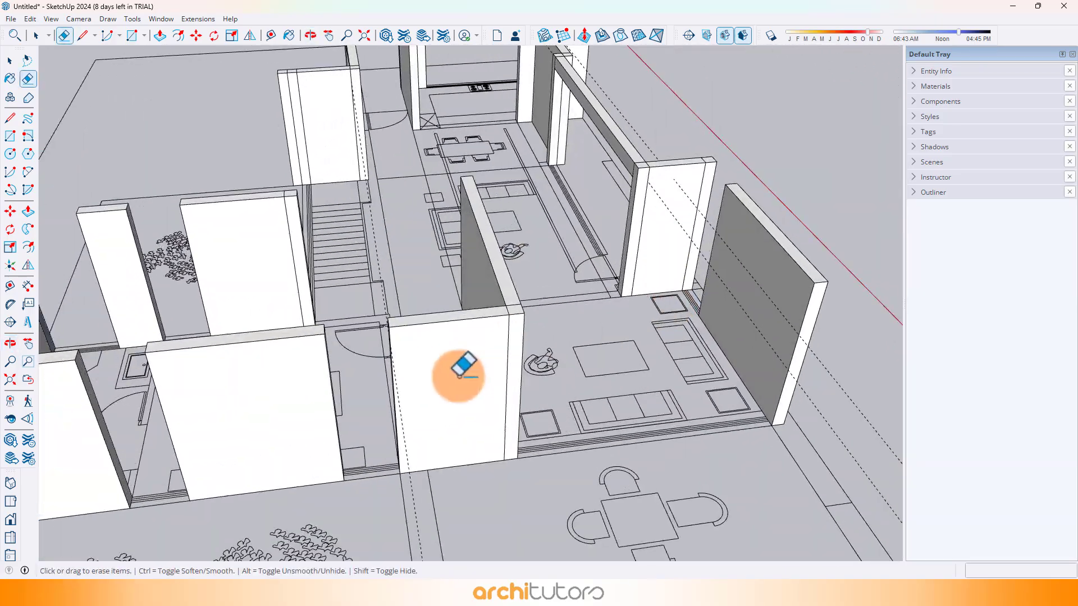
{"action": "mouse_move", "coordinate": [458, 375]}
{"action": "middle_mouse_down"}
{"action": "mouse_move", "coordinate": [434, 333]}
{"action": "mouse_move", "coordinate": [442, 243]}
{"action": "mouse_move", "coordinate": [445, 354]}
{"action": "mouse_move", "coordinate": [424, 137]}
{"action": "mouse_move", "coordinate": [370, 141]}
{"action": "middle_mouse_up"}
{"action": "scroll", "coordinate": [440, 141], "scroll_direction": "up", "scroll_amount": 4}
{"action": "scroll", "coordinate": [440, 142], "scroll_direction": "down", "scroll_amount": 3}
{"action": "scroll", "coordinate": [440, 152], "scroll_direction": "up", "scroll_amount": 3}
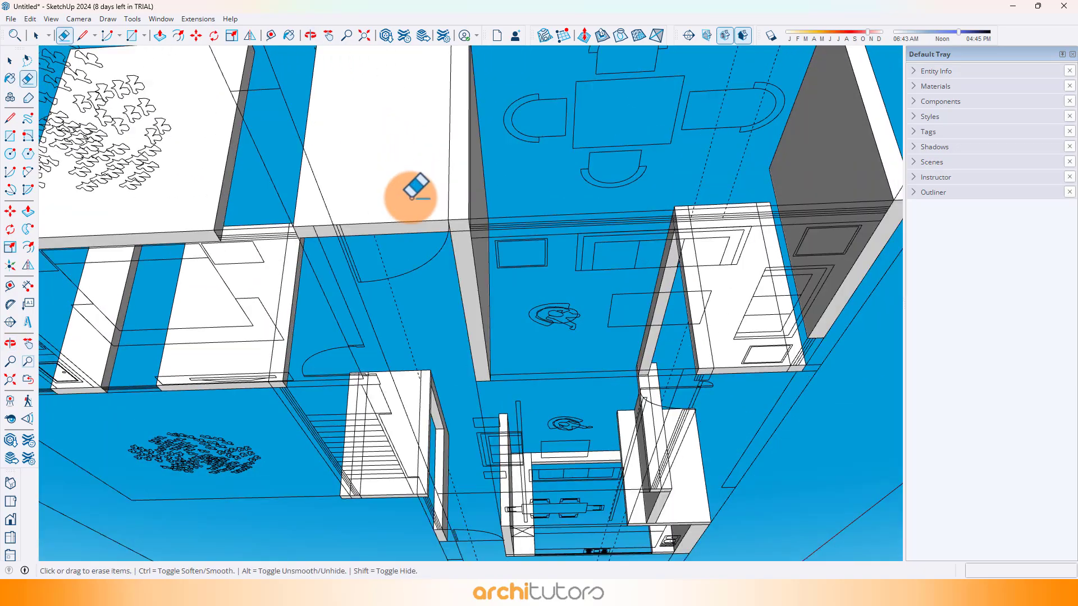
{"action": "middle_click_drag", "start_coordinate": [410, 195], "coordinate": [470, 344]}
{"action": "scroll", "coordinate": [409, 337], "scroll_direction": "up", "scroll_amount": 5}
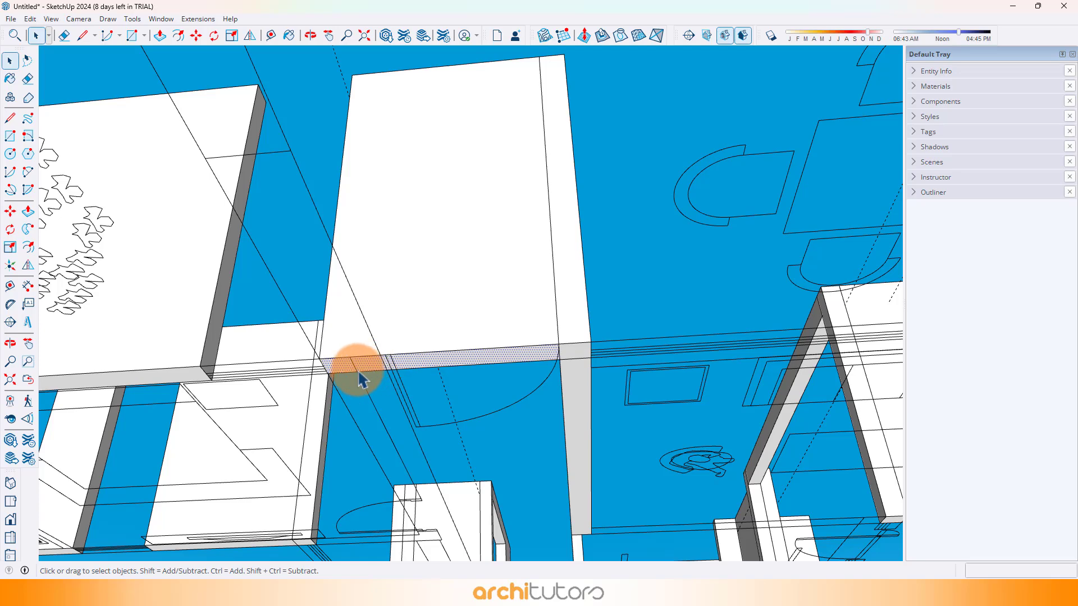
{"action": "scroll", "coordinate": [359, 377], "scroll_direction": "up", "scroll_amount": 3}
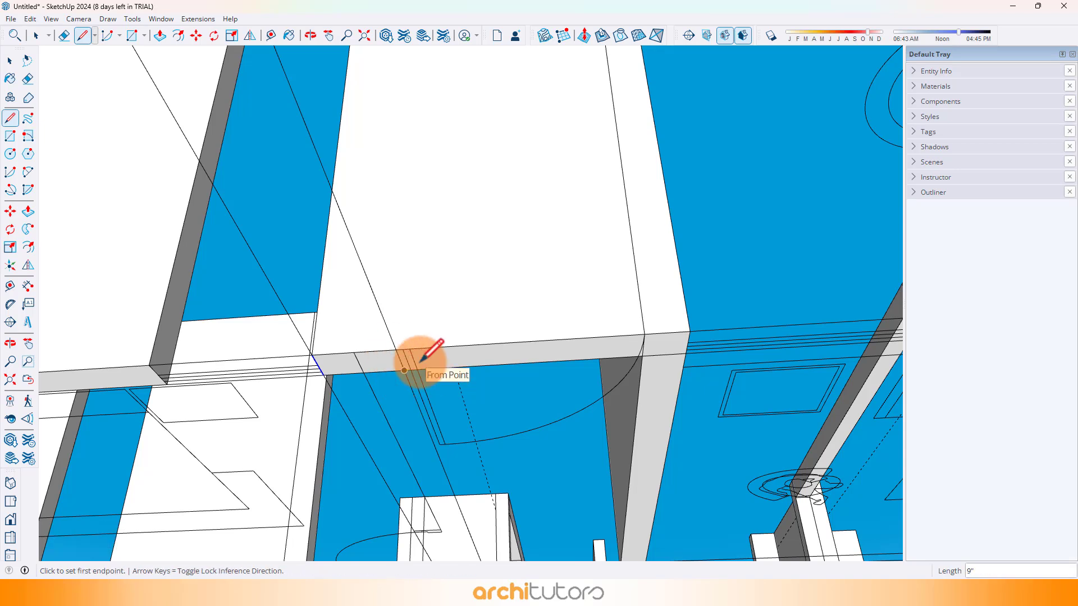
{"action": "key", "text": "p"}
{"action": "left_click", "coordinate": [464, 360]}
{"action": "scroll", "coordinate": [463, 324], "scroll_direction": "down", "scroll_amount": 1}
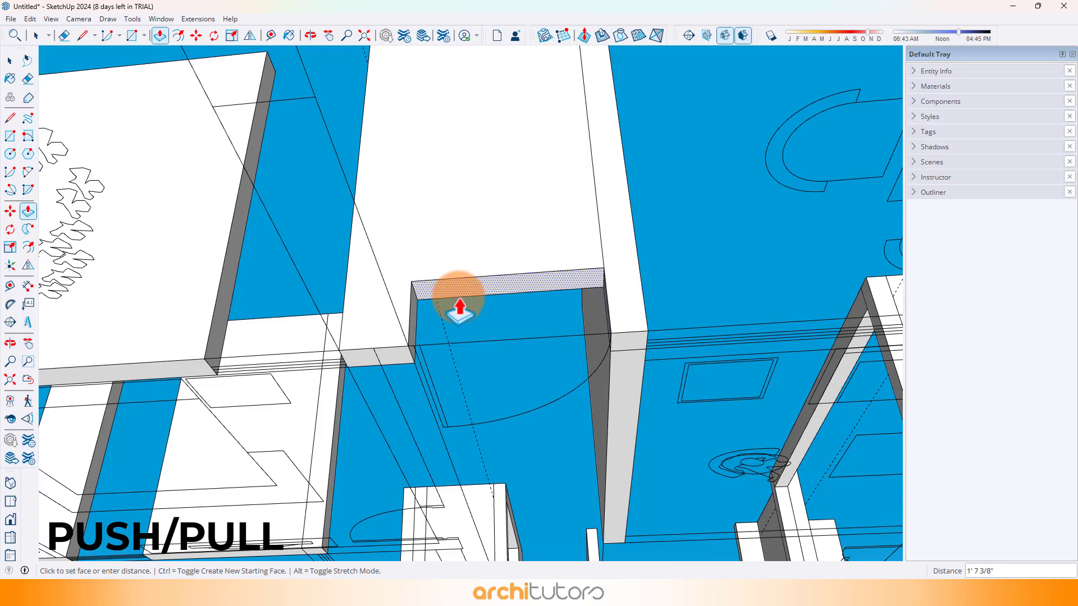
{"action": "scroll", "coordinate": [459, 308], "scroll_direction": "down", "scroll_amount": 1}
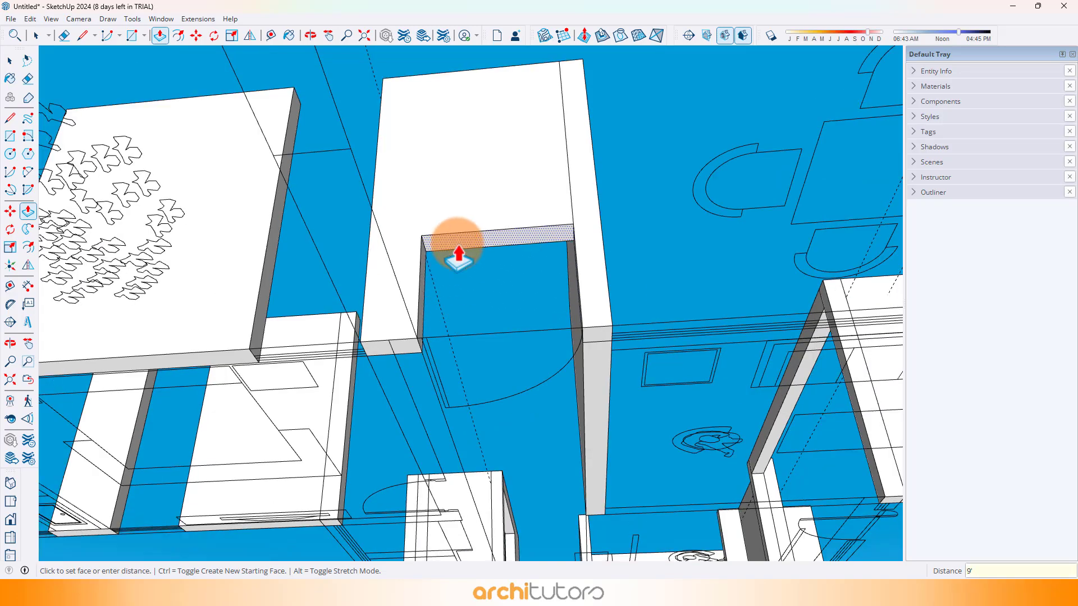
{"action": "key", "text": "Return"}
Lower the underside of the new doorway's lintel by 3"
{"action": "middle_click_drag", "start_coordinate": [467, 178], "coordinate": [411, 351]}
{"action": "scroll", "coordinate": [388, 197], "scroll_direction": "down", "scroll_amount": 3}
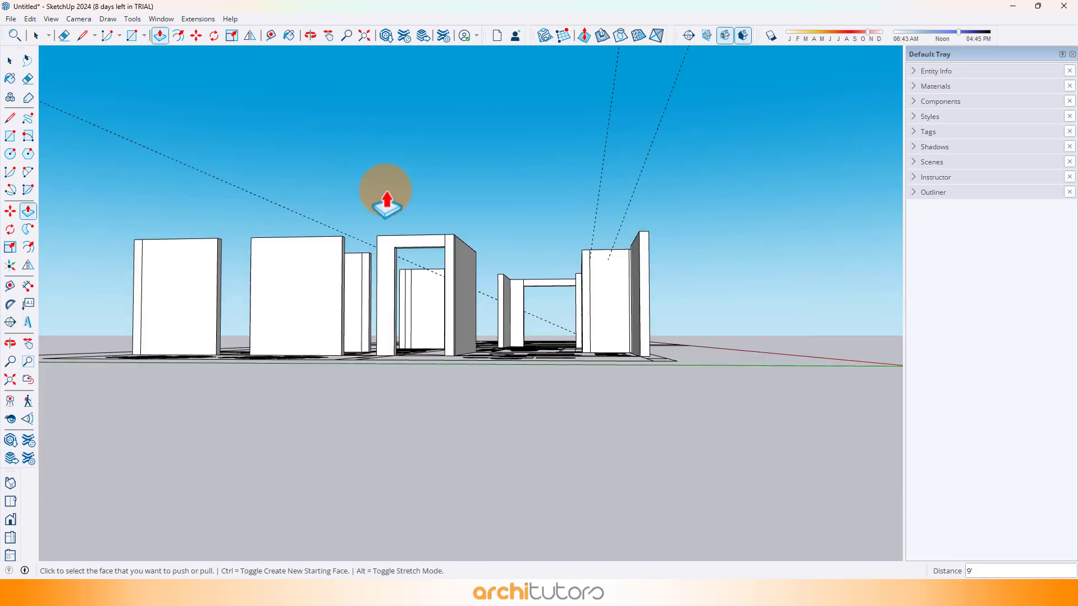
{"action": "middle_click_drag", "start_coordinate": [385, 191], "coordinate": [332, 308]}
{"action": "middle_click_drag", "start_coordinate": [240, 337], "coordinate": [65, 338]}
{"action": "scroll", "coordinate": [253, 331], "scroll_direction": "up", "scroll_amount": 2}
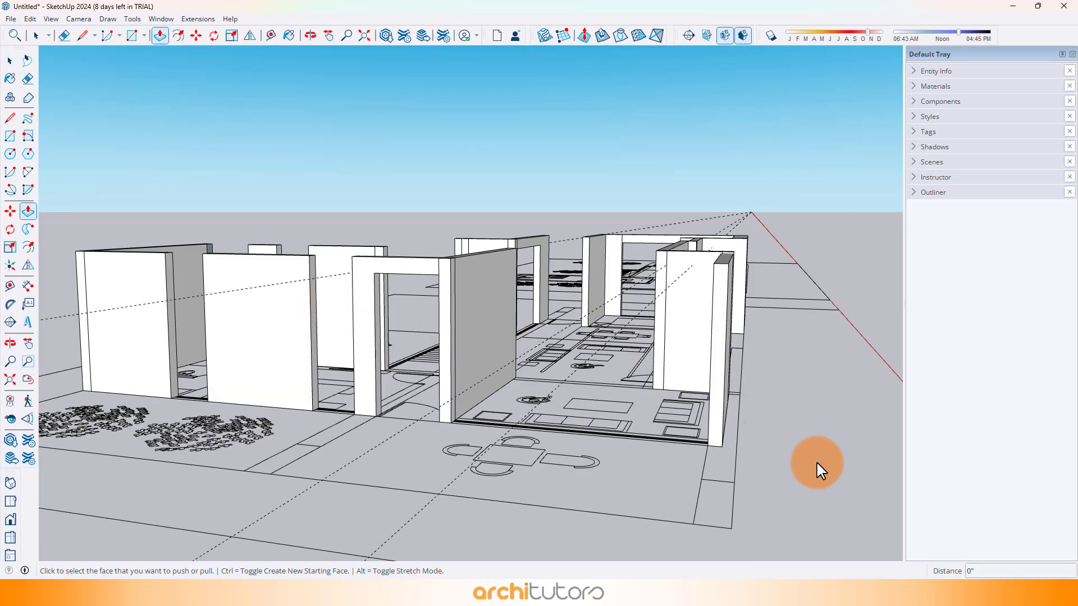
{"action": "middle_click_drag", "start_coordinate": [808, 464], "coordinate": [409, 233]}
{"action": "scroll", "coordinate": [413, 219], "scroll_direction": "up", "scroll_amount": 4}
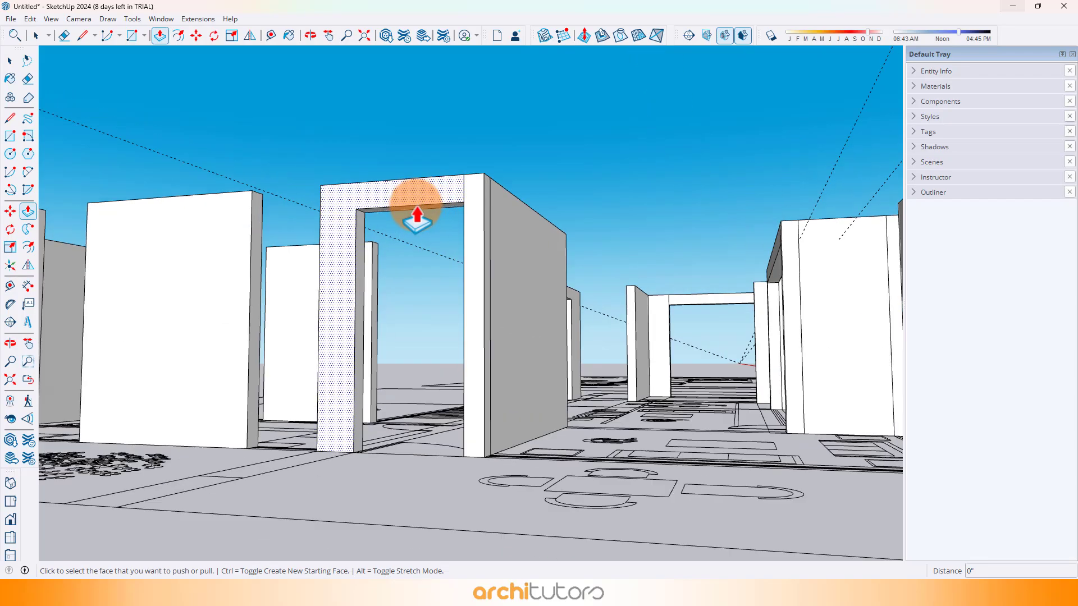
{"action": "left_click", "coordinate": [421, 213]}
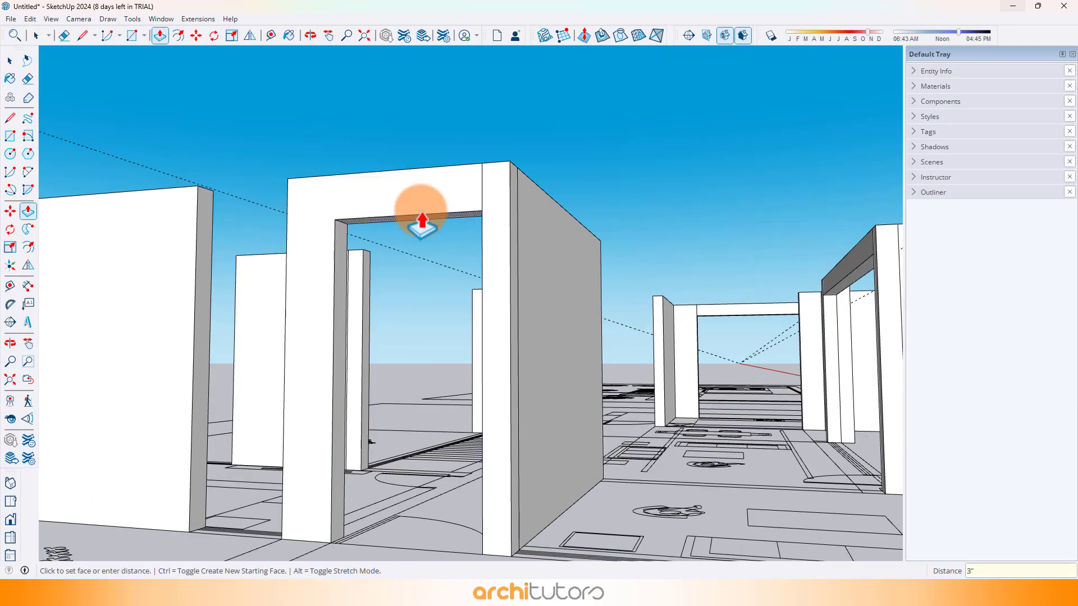
{"action": "key", "text": "Return"}
Delete all the dashed guide lines from the model
{"action": "middle_click_drag", "start_coordinate": [421, 212], "coordinate": [461, 288]}
{"action": "scroll", "coordinate": [438, 254], "scroll_direction": "down", "scroll_amount": 3}
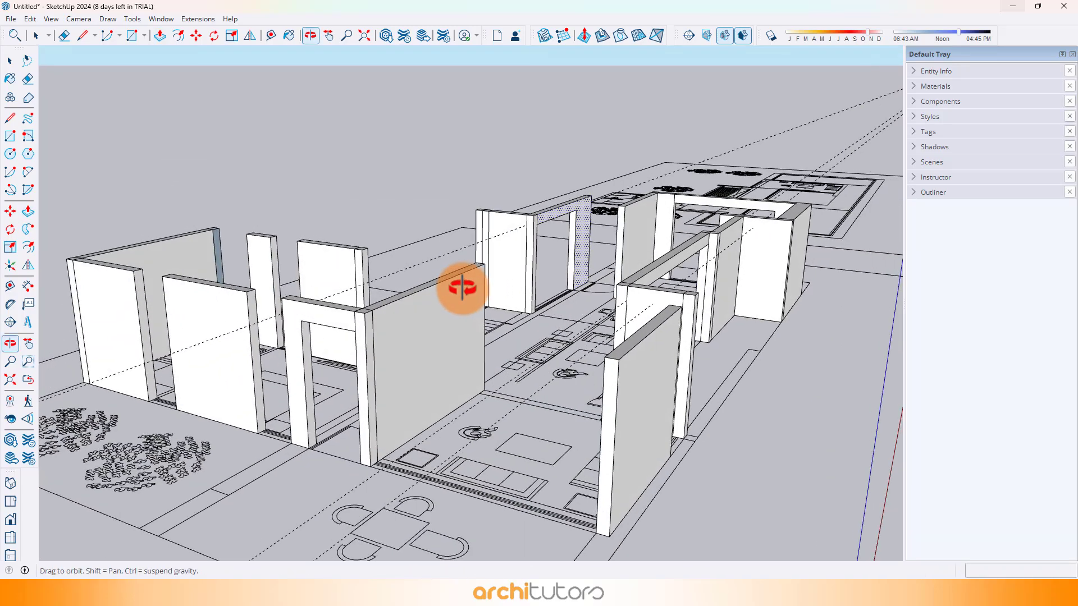
{"action": "left_click", "coordinate": [30, 19]}
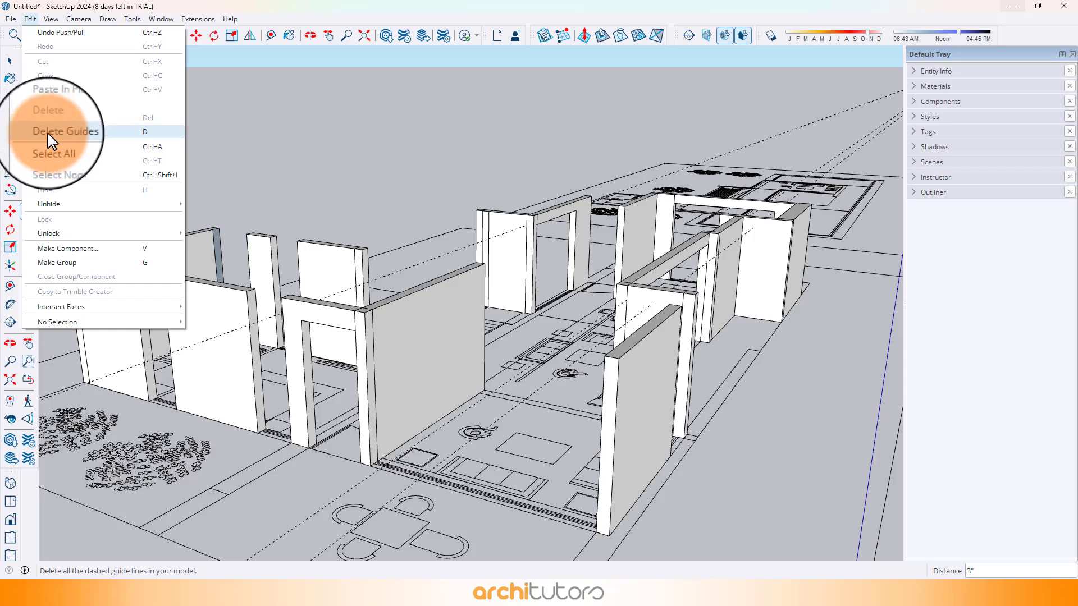
{"action": "left_click", "coordinate": [101, 133]}
Select all the walls, leaving out the floor plan linework, and make them one group
{"action": "key", "text": "space"}
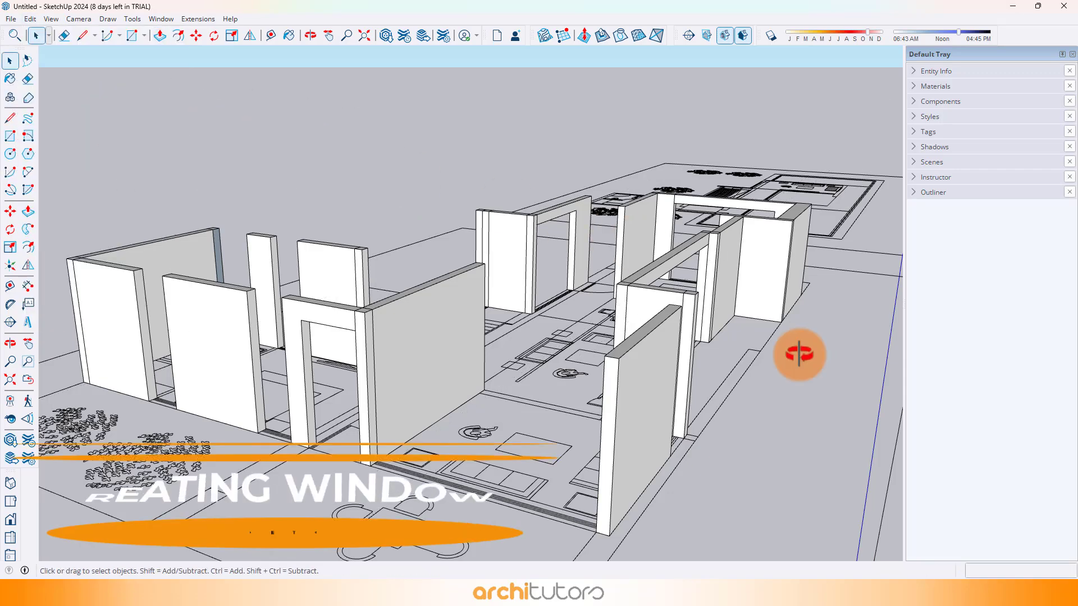
{"action": "middle_click_drag", "start_coordinate": [800, 355], "coordinate": [393, 371]}
{"action": "scroll", "coordinate": [565, 412], "scroll_direction": "up", "scroll_amount": 3}
{"action": "scroll", "coordinate": [279, 296], "scroll_direction": "up", "scroll_amount": 3}
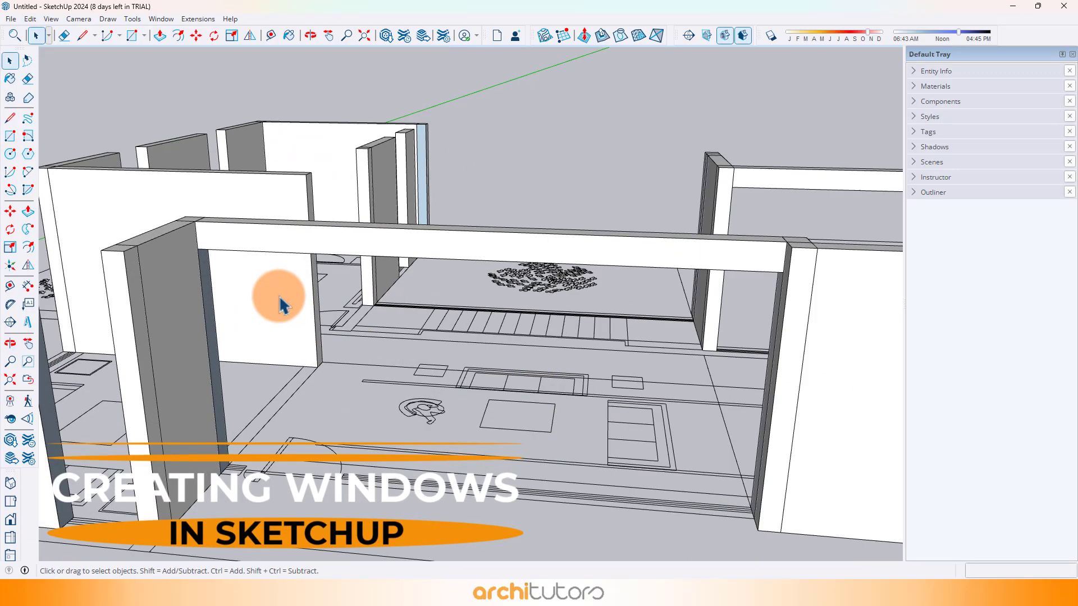
{"action": "scroll", "coordinate": [279, 296], "scroll_direction": "up", "scroll_amount": 1}
{"action": "middle_click_drag", "start_coordinate": [233, 298], "coordinate": [195, 251]}
{"action": "scroll", "coordinate": [196, 253], "scroll_direction": "up", "scroll_amount": 2}
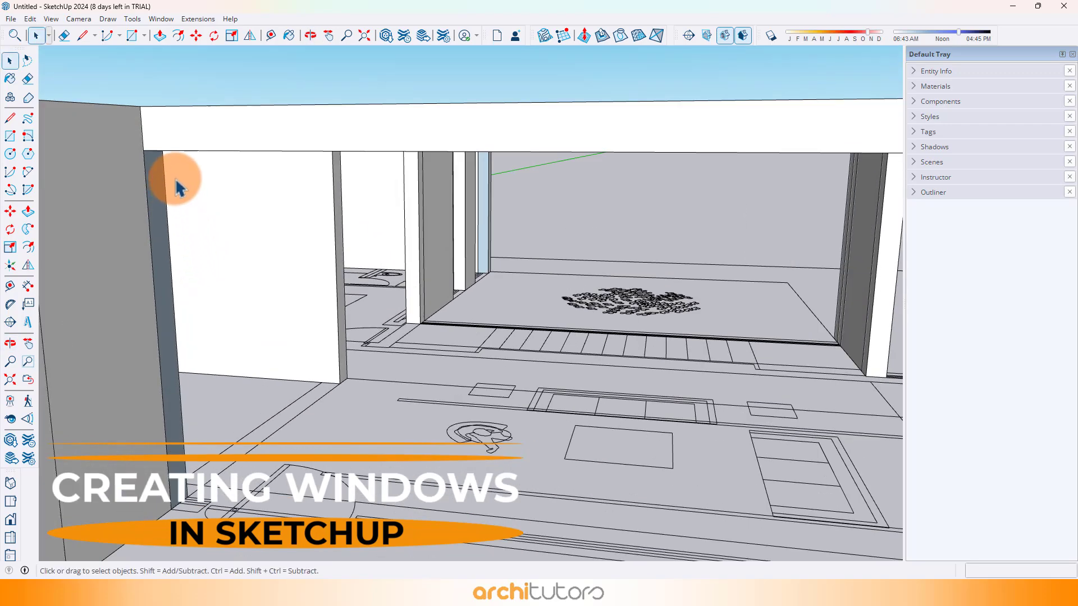
{"action": "middle_click_drag", "start_coordinate": [179, 188], "coordinate": [168, 247]}
{"action": "left_click", "coordinate": [169, 249]}
{"action": "scroll", "coordinate": [258, 278], "scroll_direction": "down", "scroll_amount": 8}
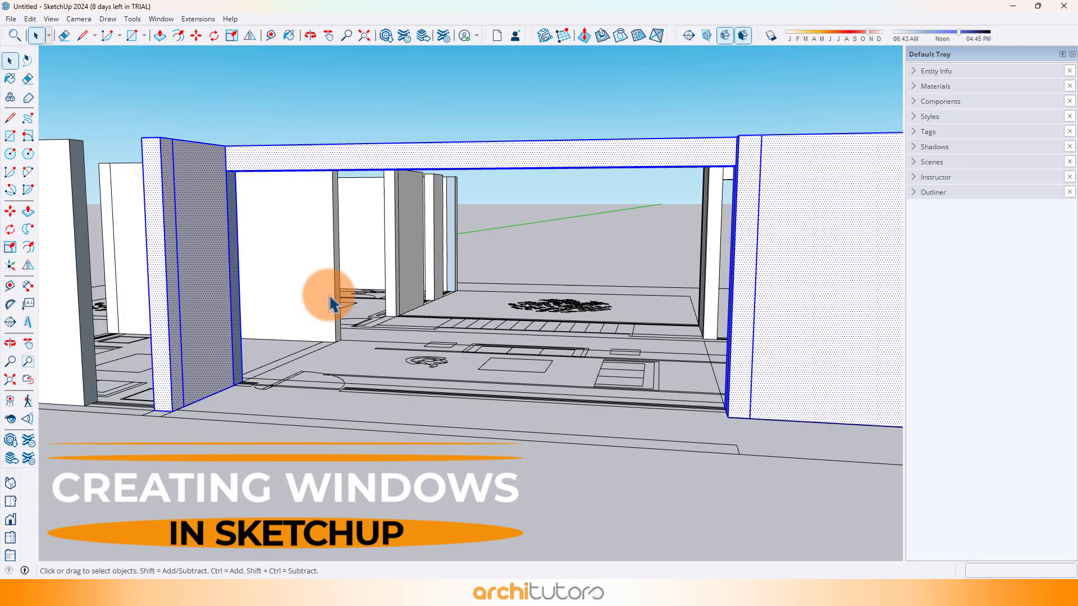
{"action": "left_click_drag", "start_coordinate": [152, 179], "coordinate": [708, 446]}
{"action": "middle_click_drag", "start_coordinate": [423, 271], "coordinate": [561, 289]}
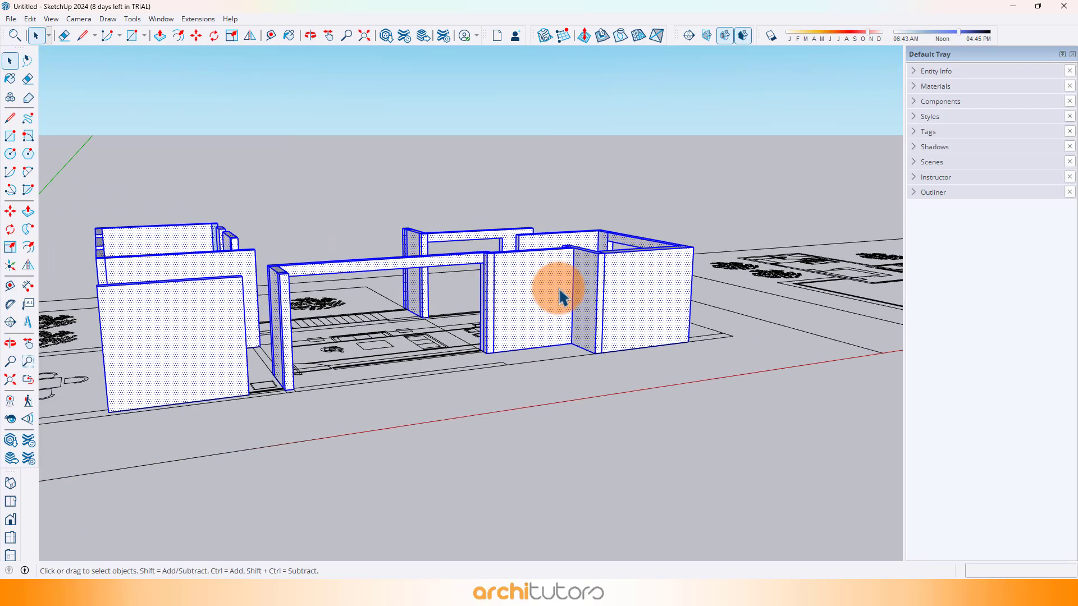
{"action": "right_click", "coordinate": [529, 290]}
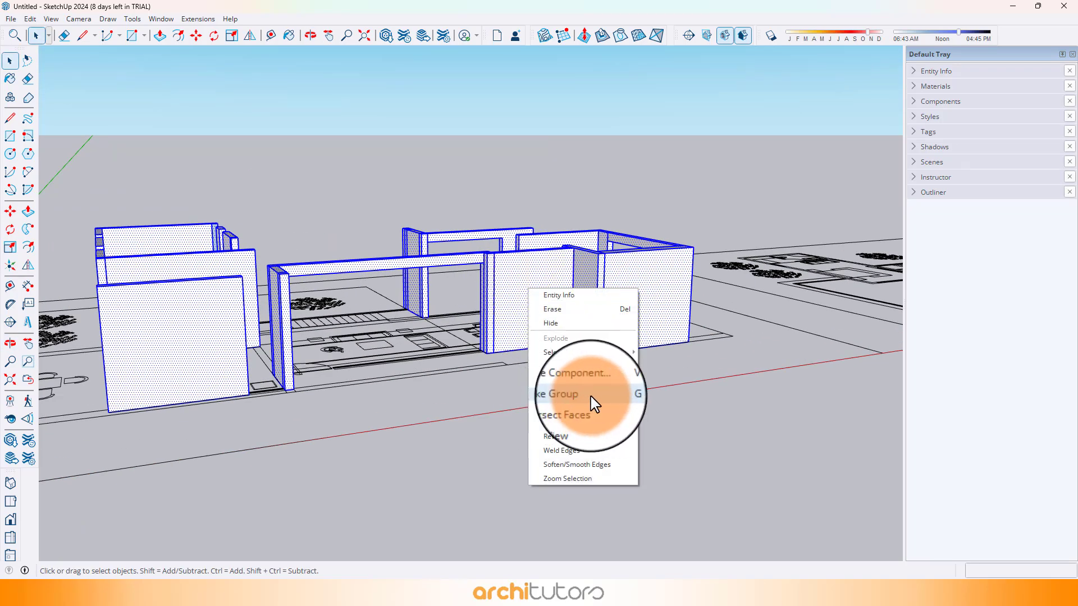
{"action": "left_click", "coordinate": [609, 396]}
{"action": "middle_click_drag", "start_coordinate": [614, 402], "coordinate": [457, 277]}
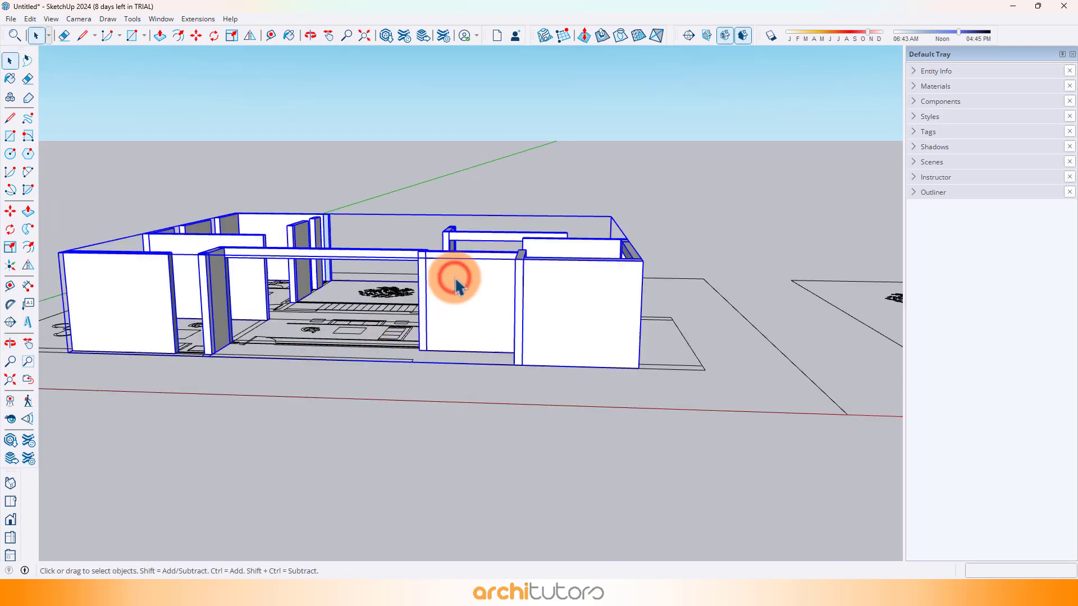
{"action": "left_click", "coordinate": [236, 156]}
Draw a rectangle filling the wide wall opening, from its bottom corner to the opposite corner under the lintel
{"action": "scroll", "coordinate": [197, 265], "scroll_direction": "up", "scroll_amount": 5}
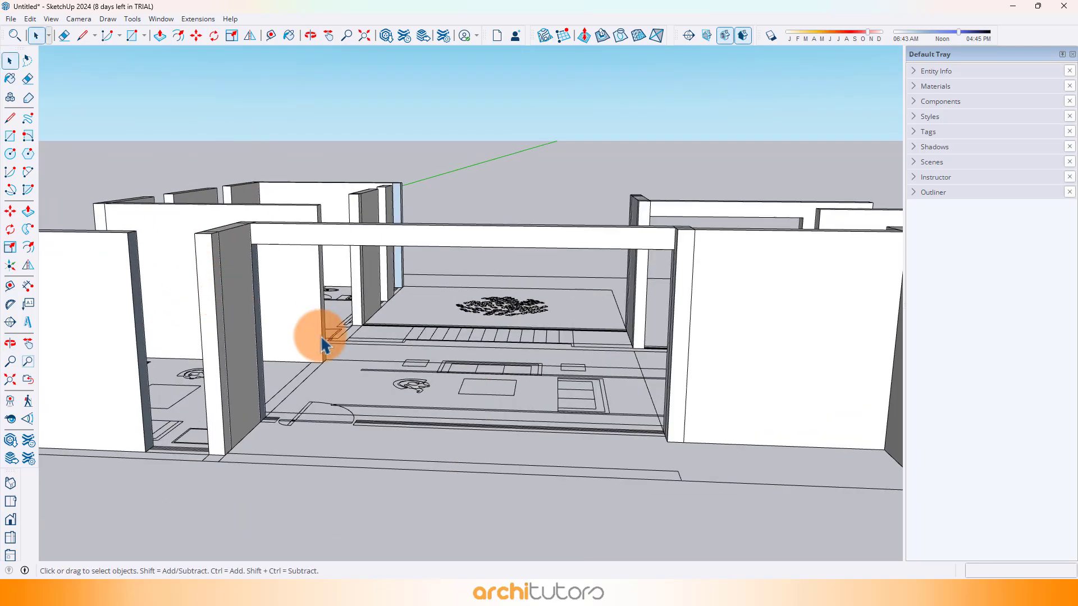
{"action": "middle_click_drag", "start_coordinate": [327, 337], "coordinate": [295, 323]}
{"action": "scroll", "coordinate": [253, 372], "scroll_direction": "up", "scroll_amount": 5}
{"action": "scroll", "coordinate": [197, 395], "scroll_direction": "up", "scroll_amount": 4}
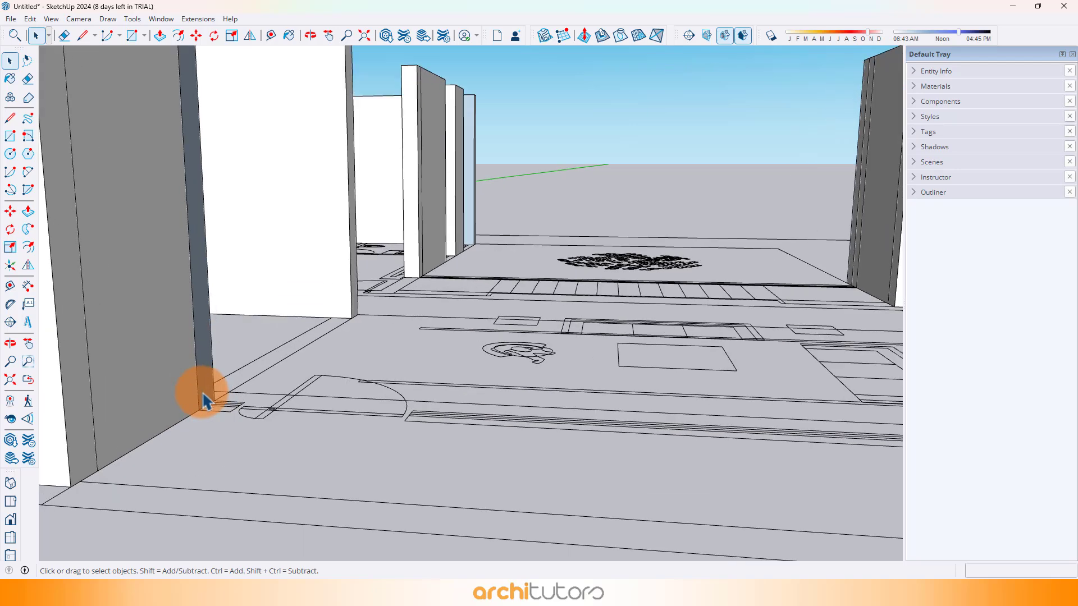
{"action": "left_click", "coordinate": [131, 35]}
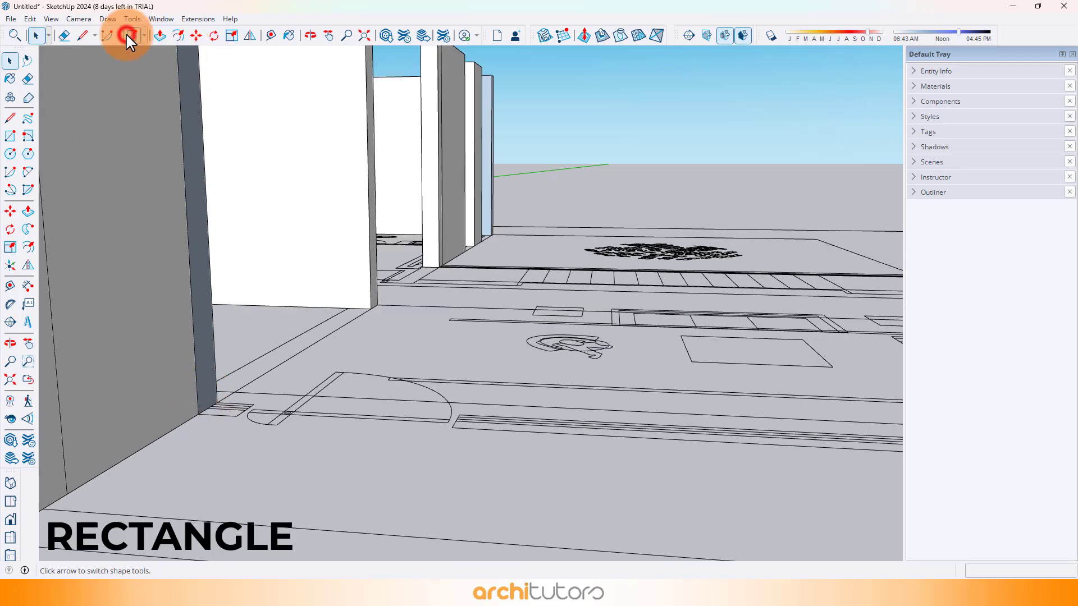
{"action": "scroll", "coordinate": [201, 412], "scroll_direction": "down", "scroll_amount": 8}
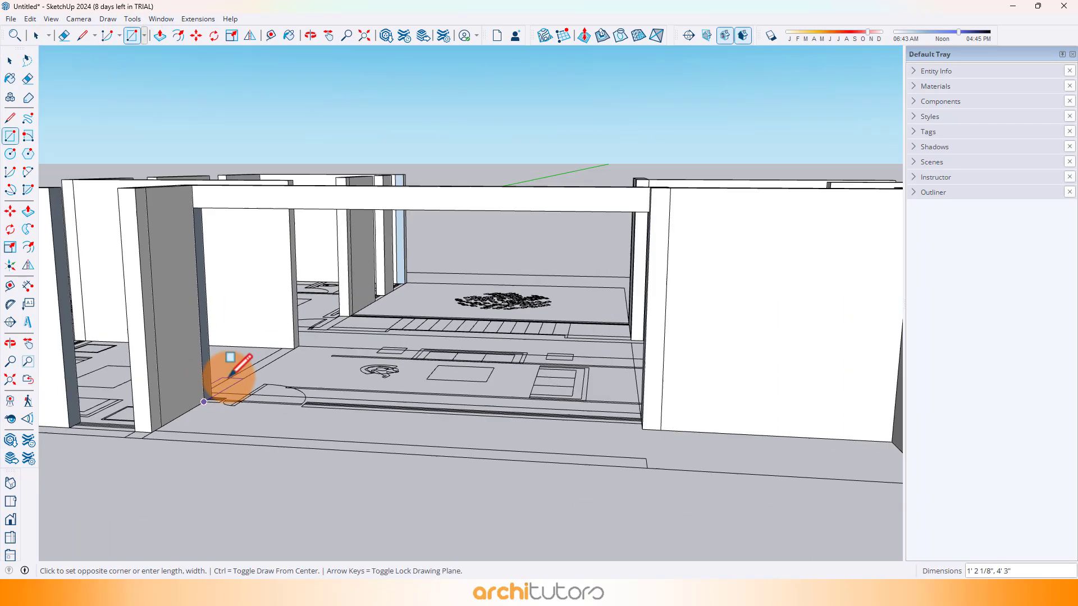
{"action": "middle_click_drag", "start_coordinate": [482, 288], "coordinate": [604, 241]}
{"action": "scroll", "coordinate": [793, 156], "scroll_direction": "up", "scroll_amount": 8}
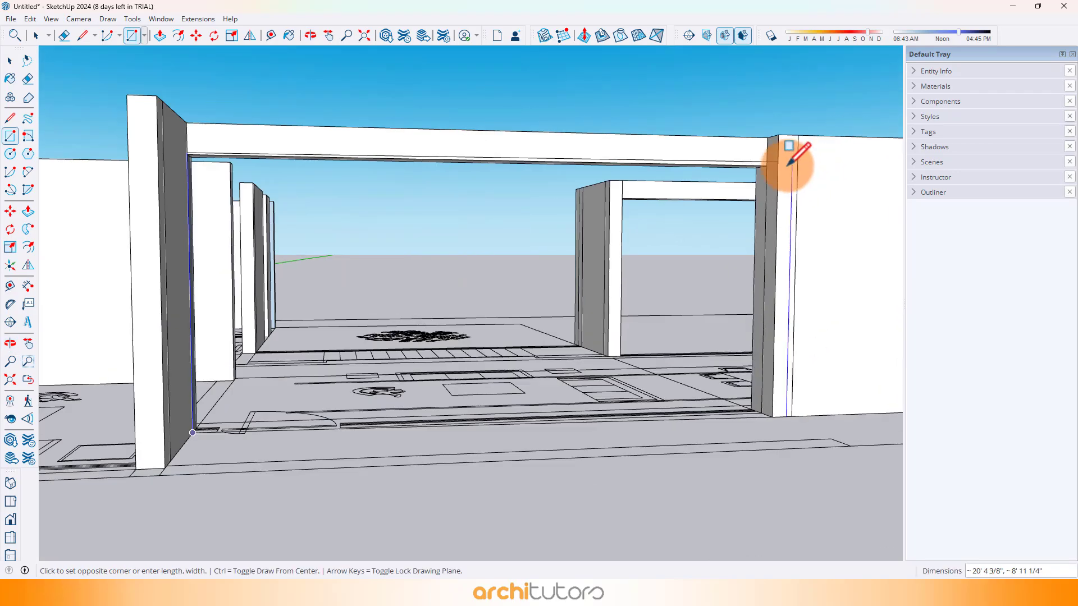
{"action": "left_click", "coordinate": [758, 164]}
{"action": "scroll", "coordinate": [765, 163], "scroll_direction": "down", "scroll_amount": 4}
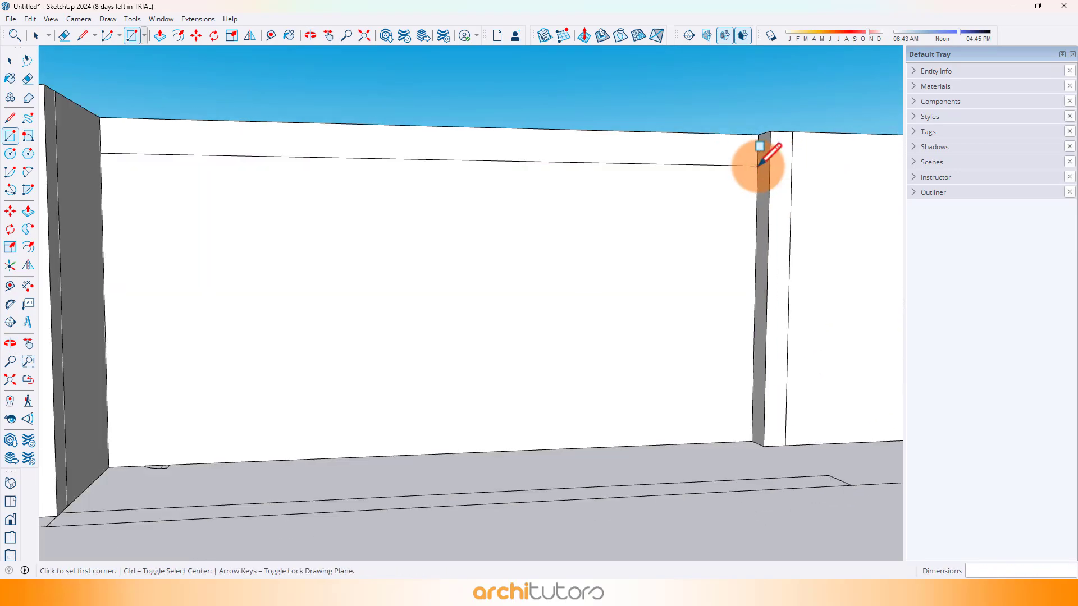
Paint the new rectangle face with Aluminum from the Metal materials and darken its color
{"action": "key", "text": "space"}
{"action": "left_click", "coordinate": [506, 249]}
{"action": "middle_click_drag", "start_coordinate": [506, 249], "coordinate": [433, 264]}
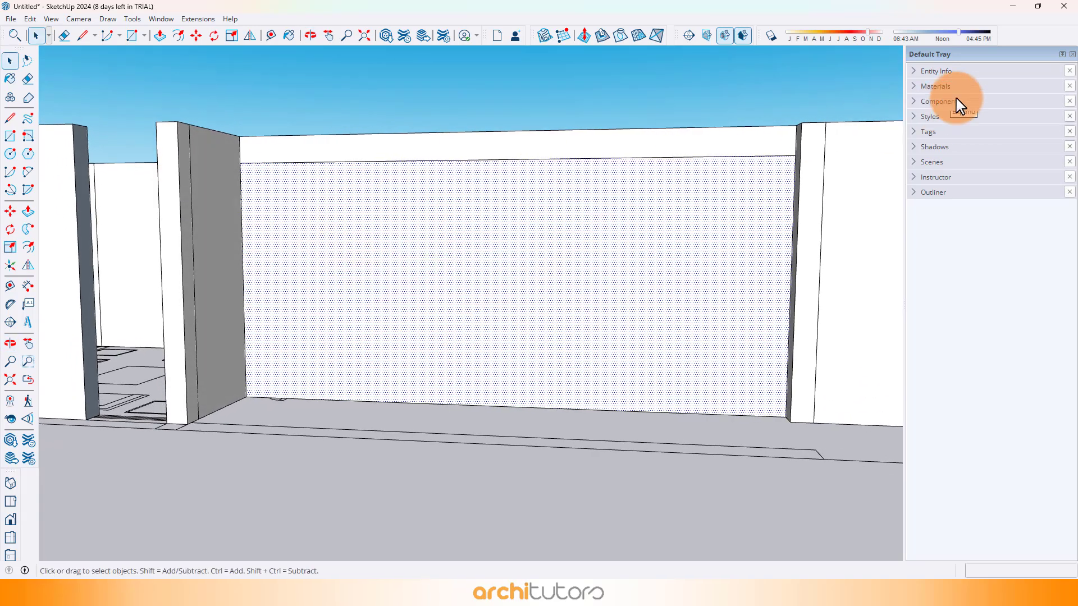
{"action": "left_click", "coordinate": [916, 89]}
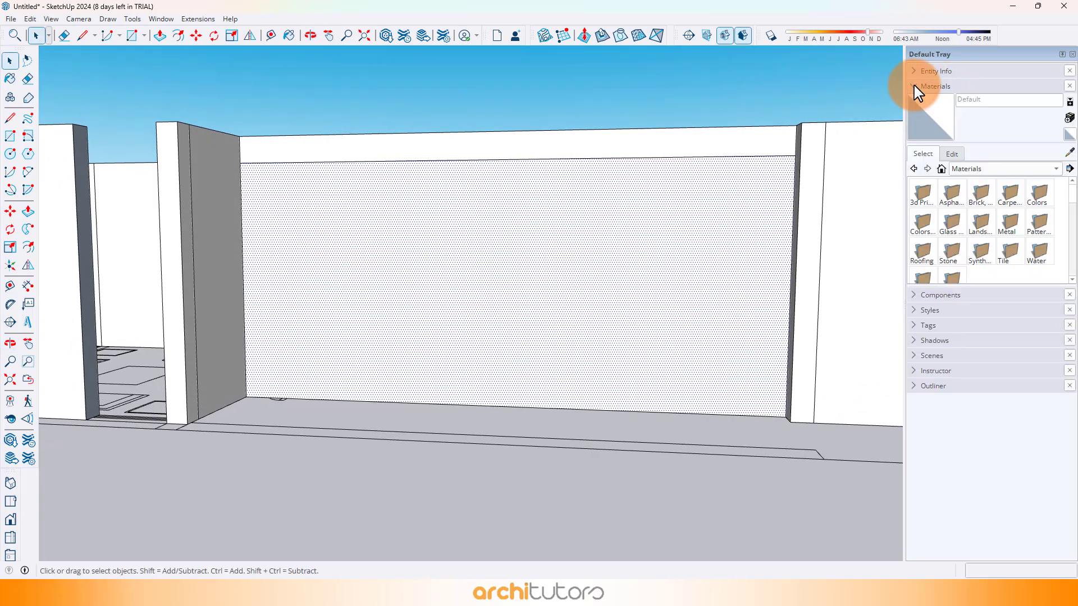
{"action": "left_click", "coordinate": [980, 169]}
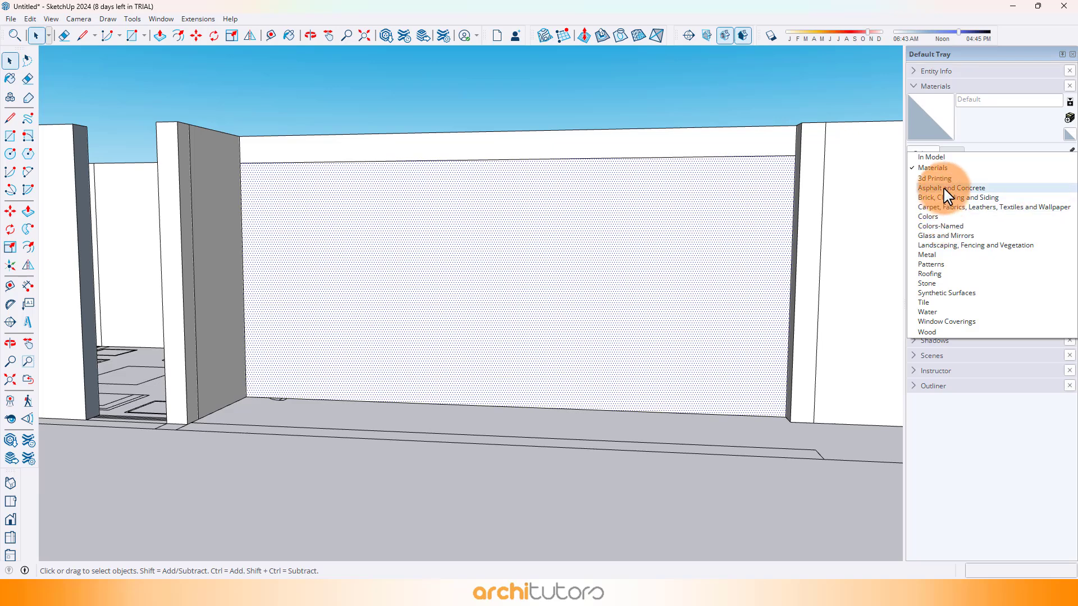
{"action": "left_click", "coordinate": [932, 254]}
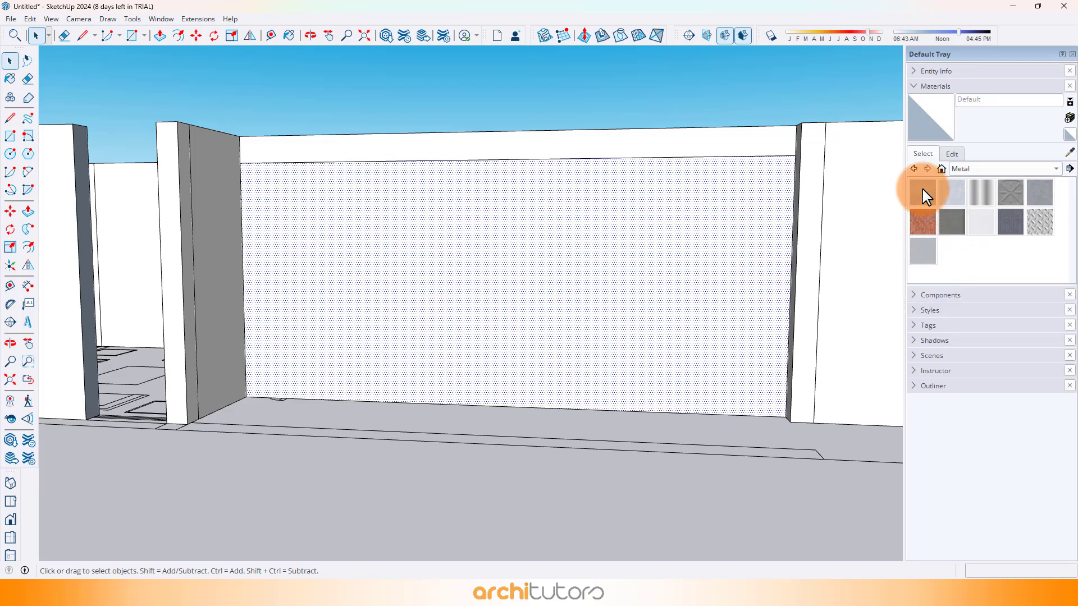
{"action": "left_click", "coordinate": [925, 195]}
{"action": "left_click", "coordinate": [684, 218]}
{"action": "left_click", "coordinate": [953, 155]}
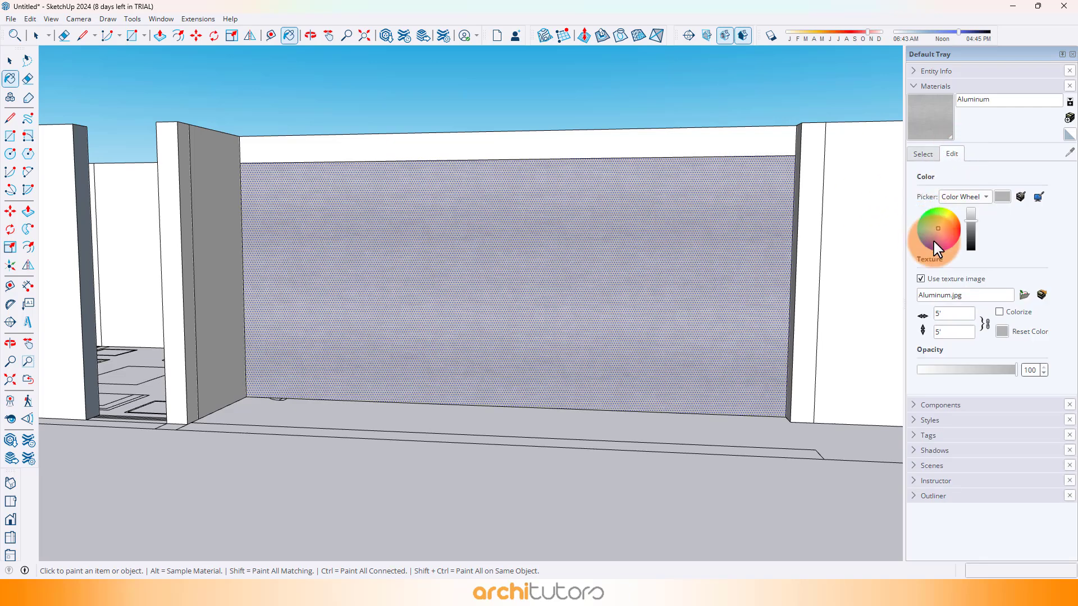
{"action": "left_click", "coordinate": [975, 232]}
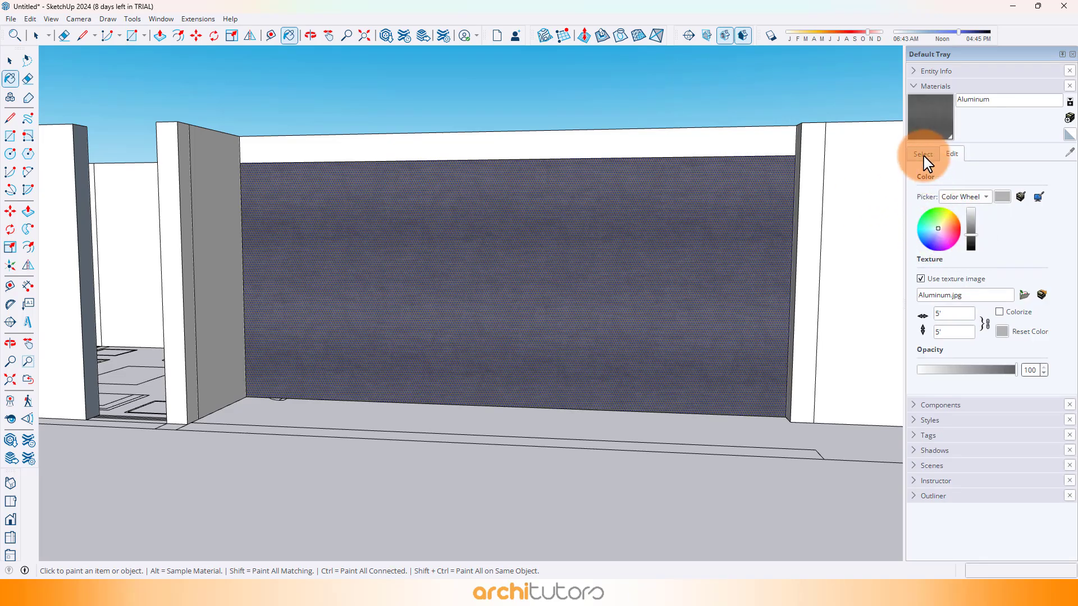
Paint the opening's face with the Metal Rough material and darken its color to nearly black
{"action": "left_click", "coordinate": [923, 154]}
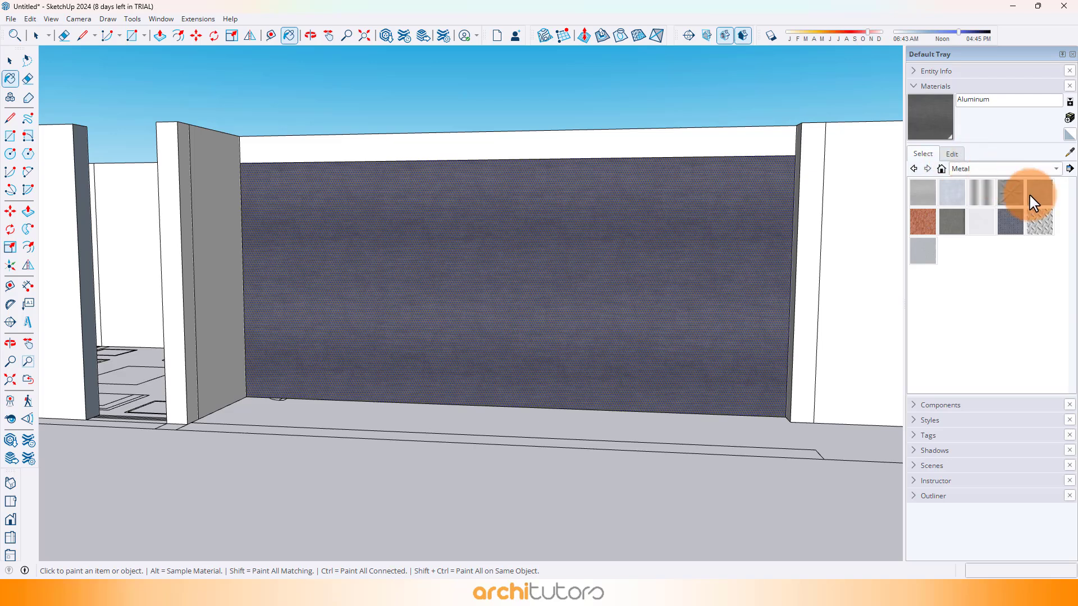
{"action": "left_click", "coordinate": [997, 197]}
{"action": "left_click", "coordinate": [751, 220]}
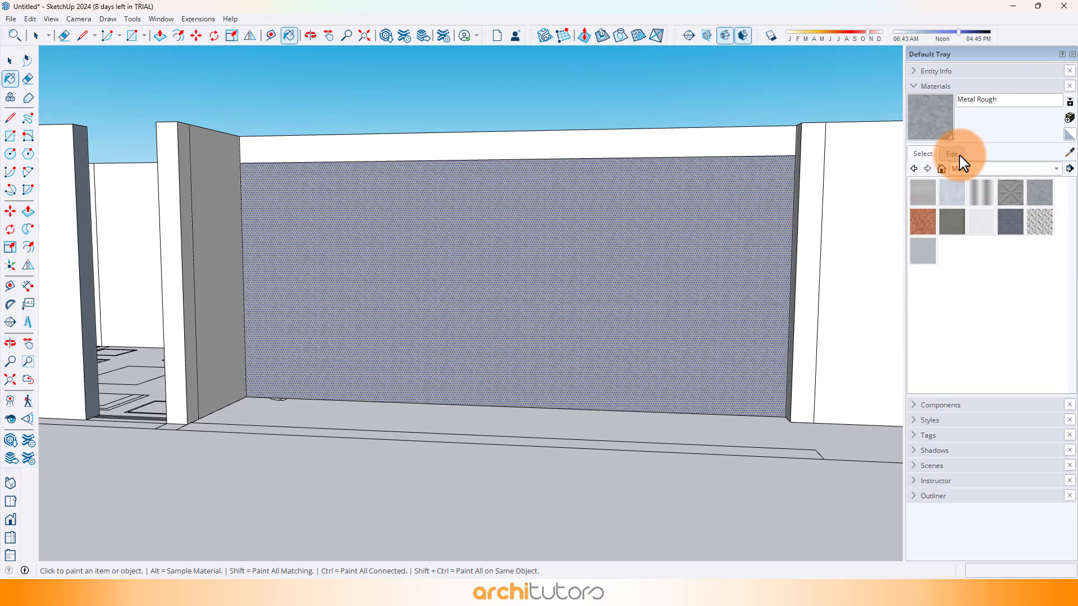
{"action": "left_click", "coordinate": [959, 157]}
{"action": "mouse_move", "coordinate": [972, 231]}
{"action": "left_mouse_down"}
{"action": "mouse_move", "coordinate": [972, 252]}
{"action": "mouse_move", "coordinate": [970, 240]}
{"action": "left_mouse_up"}
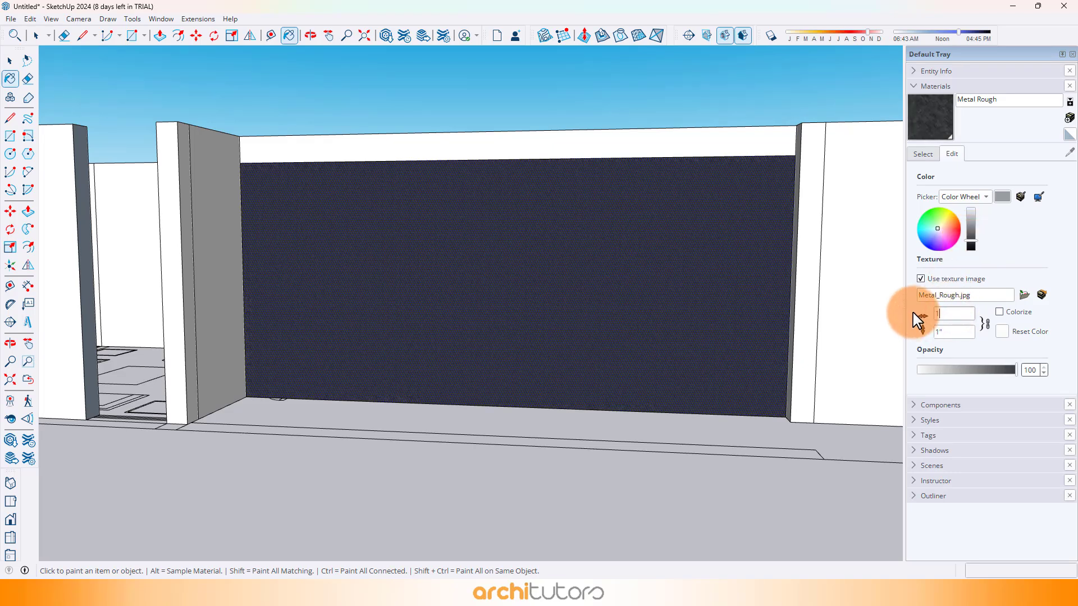
Set the Metal Rough texture size to 20" with the proportions kept
{"action": "key", "text": "Return"}
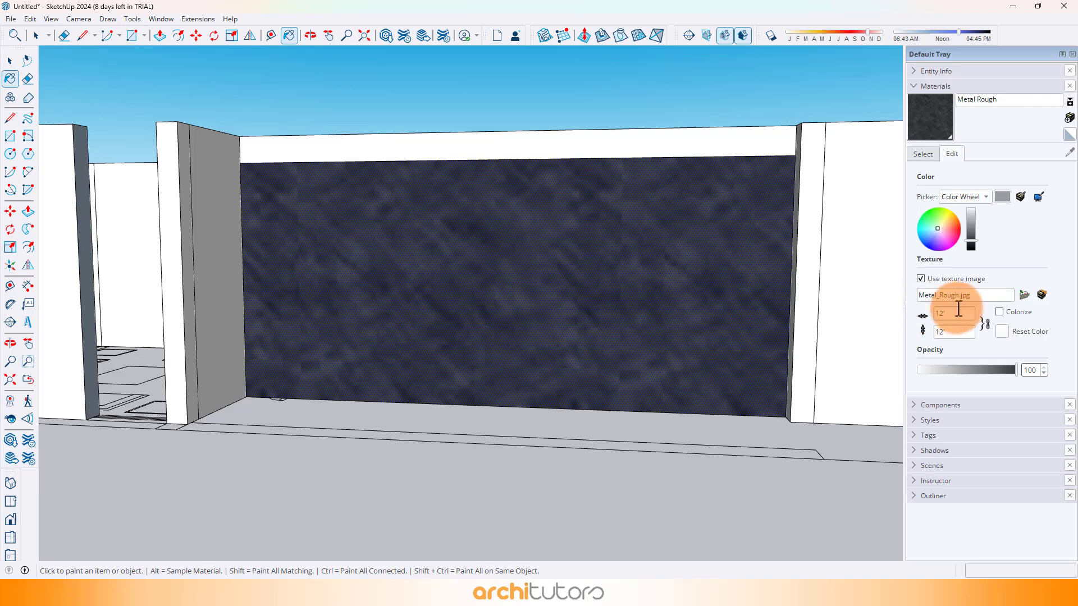
{"action": "left_click_drag", "start_coordinate": [958, 312], "coordinate": [922, 316]}
{"action": "type", "text": "20"}
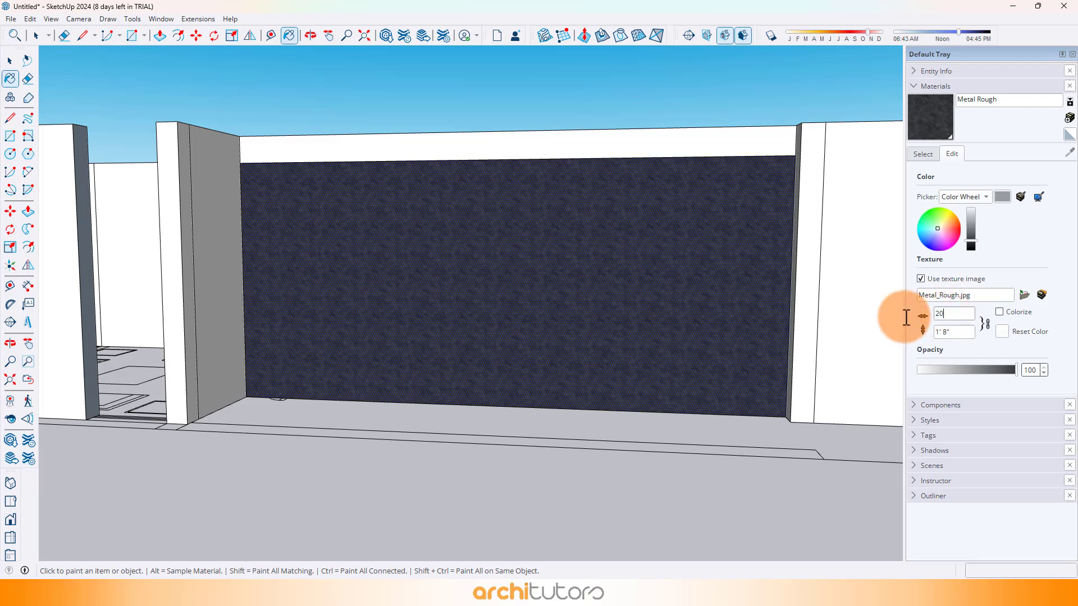
Offset the window face's outline 2" inward to form the outer frame, and lighten the Metal Rough color to a medium dark gray
{"action": "middle_click_drag", "start_coordinate": [480, 253], "coordinate": [442, 242]}
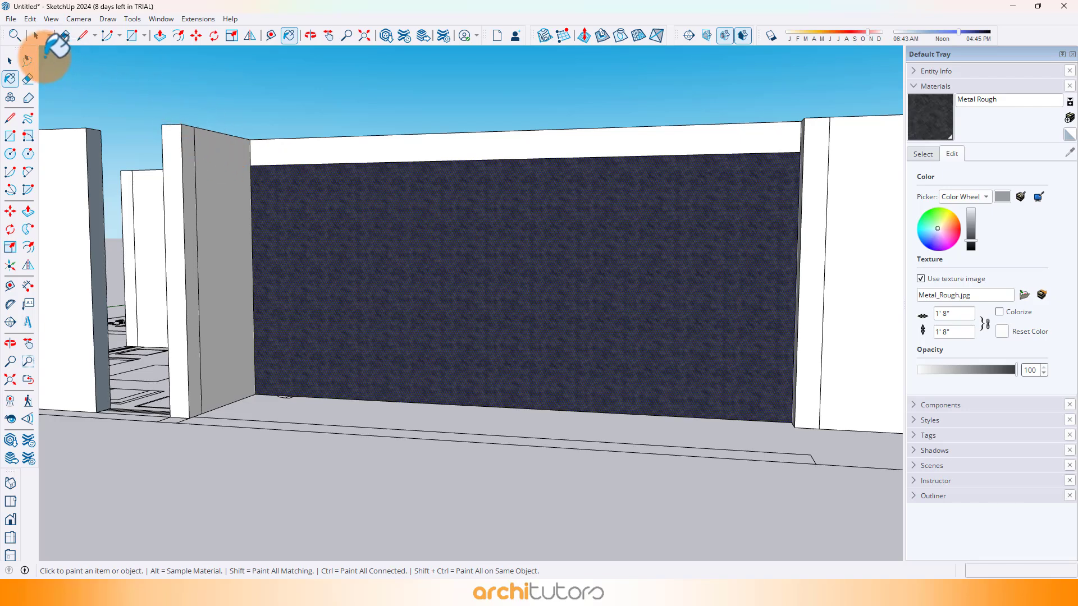
{"action": "left_click", "coordinate": [178, 35]}
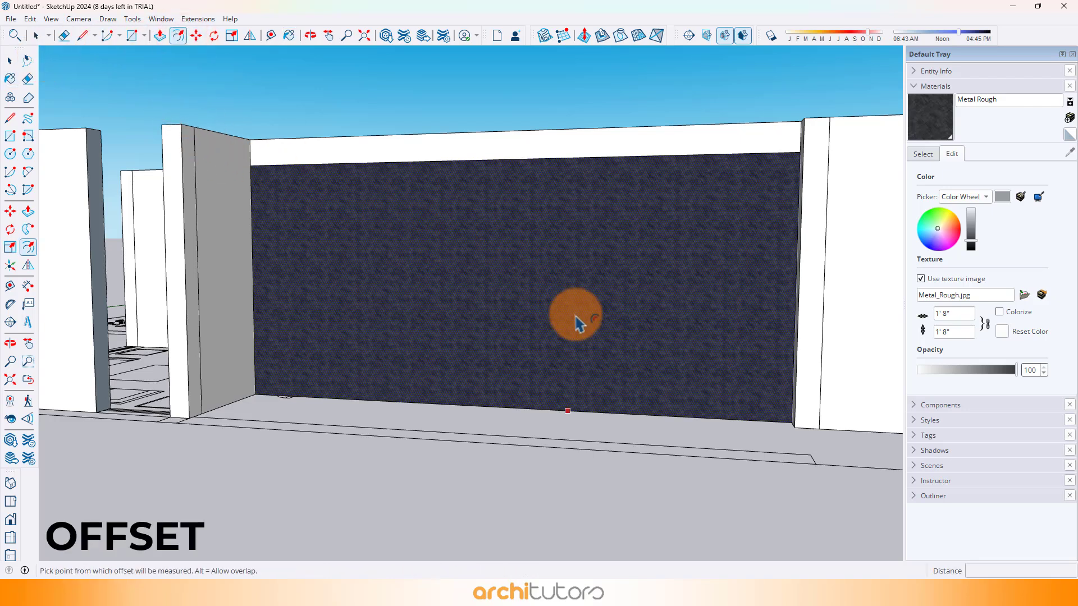
{"action": "scroll", "coordinate": [574, 395], "scroll_direction": "up", "scroll_amount": 3}
{"action": "left_click", "coordinate": [572, 399]}
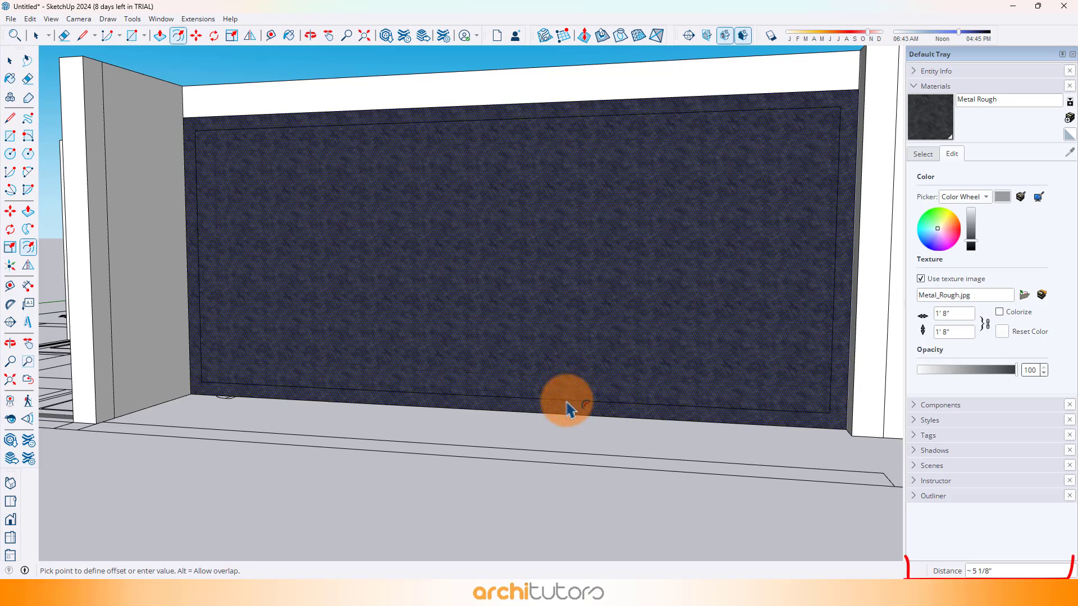
{"action": "type", "text": "2"}
{"action": "key", "text": "Return"}
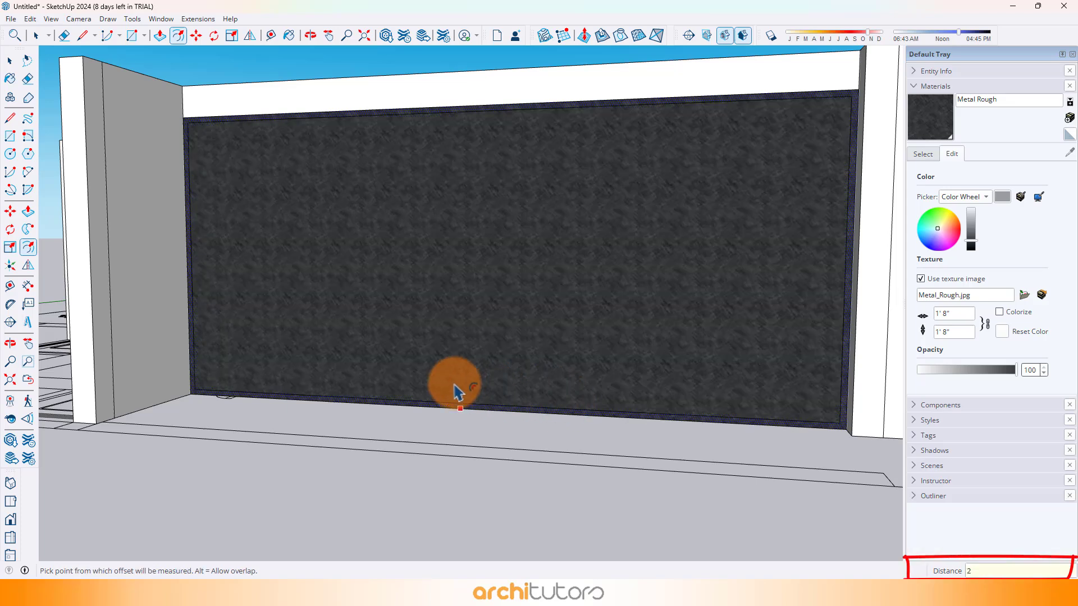
{"action": "key", "text": "space"}
{"action": "left_click_drag", "start_coordinate": [971, 247], "coordinate": [970, 242]}
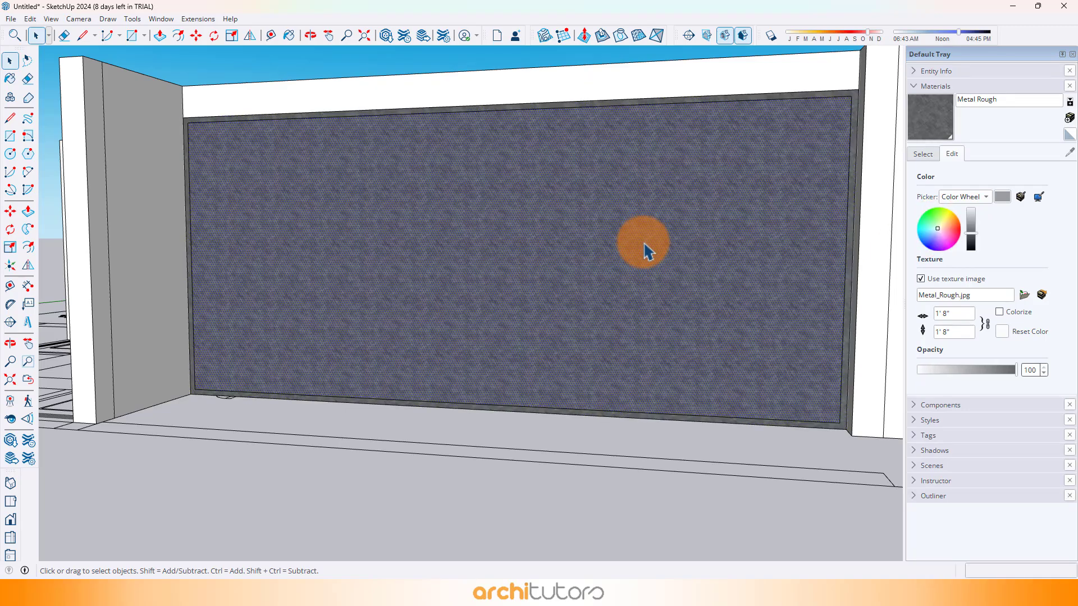
Copy the frame's left inner vertical edge 5' inward to mark the first window division
{"action": "middle_click_drag", "start_coordinate": [380, 354], "coordinate": [355, 344]}
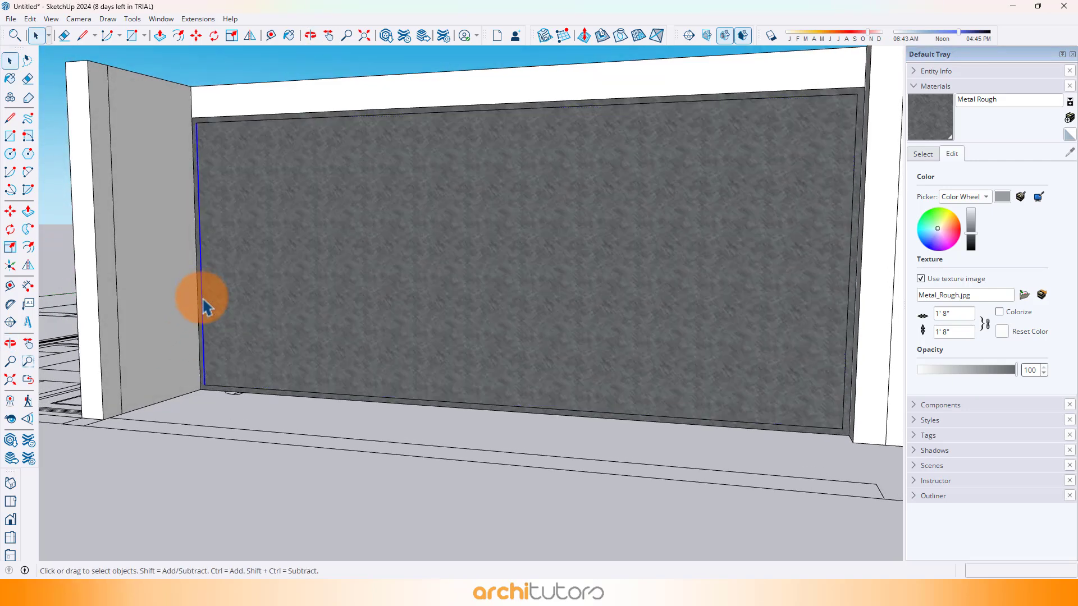
{"action": "left_click", "coordinate": [197, 38]}
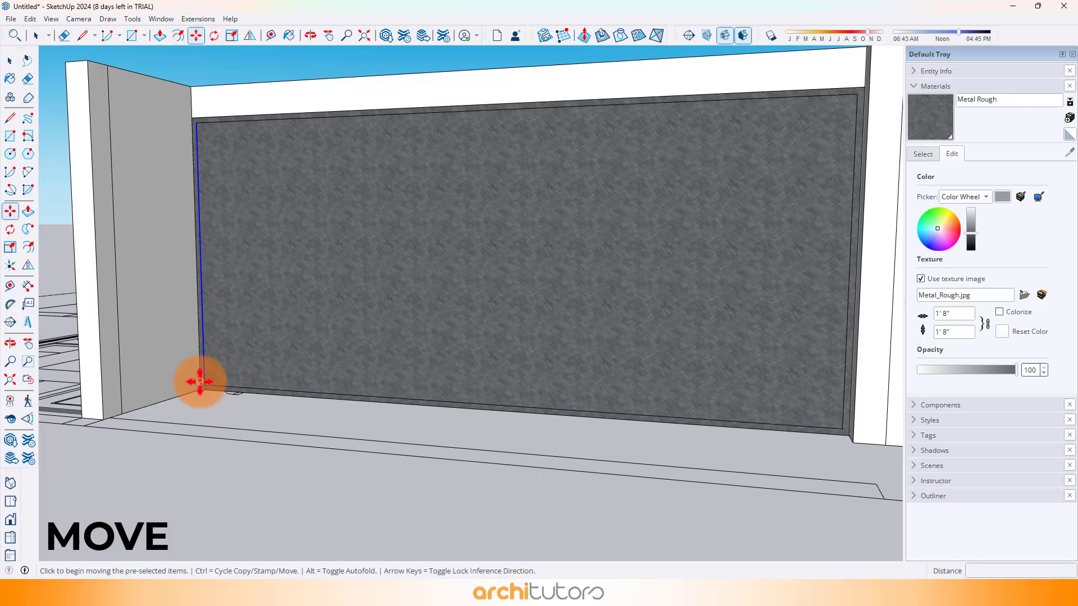
{"action": "left_click", "coordinate": [199, 382]}
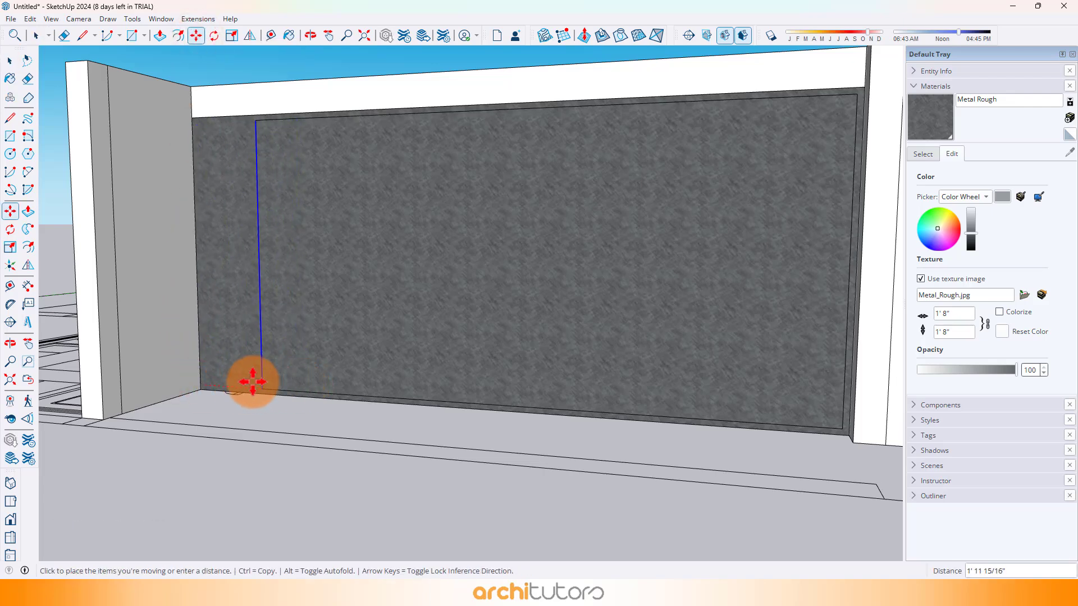
{"action": "key", "text": "ctrl"}
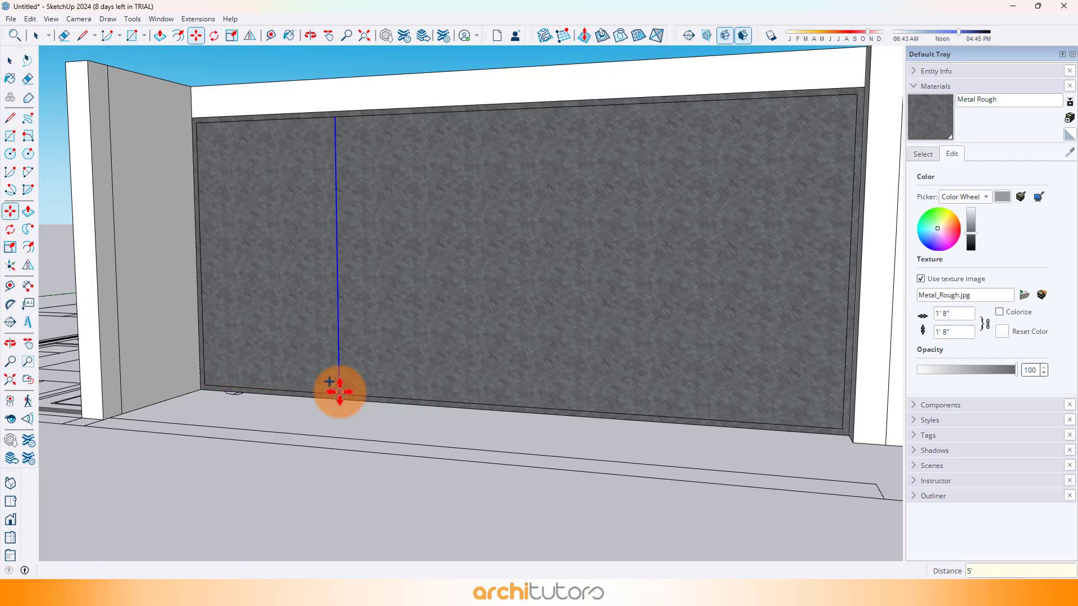
Copy the frame's right inner vertical edge 5' inward to mark the second window division
{"action": "middle_click_drag", "start_coordinate": [505, 380], "coordinate": [797, 365]}
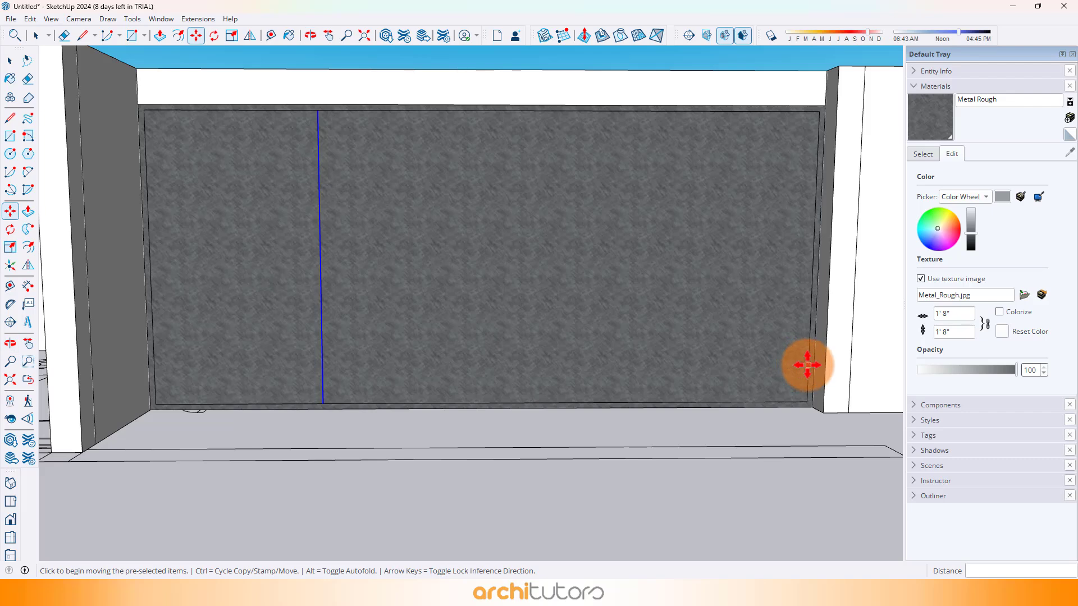
{"action": "key", "text": "space"}
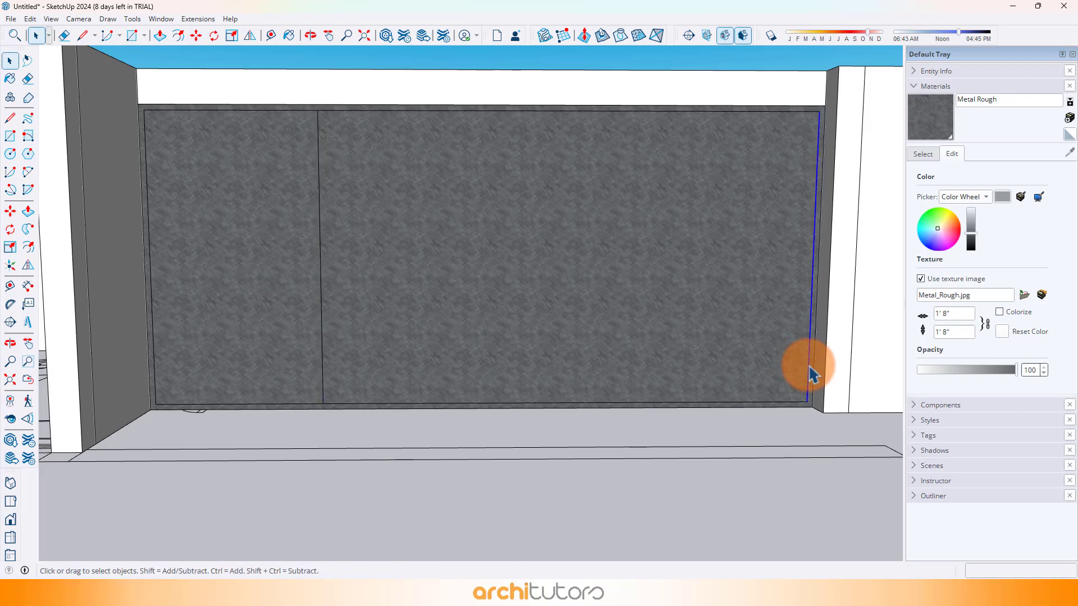
{"action": "left_click", "coordinate": [198, 35]}
{"action": "left_click", "coordinate": [806, 402]}
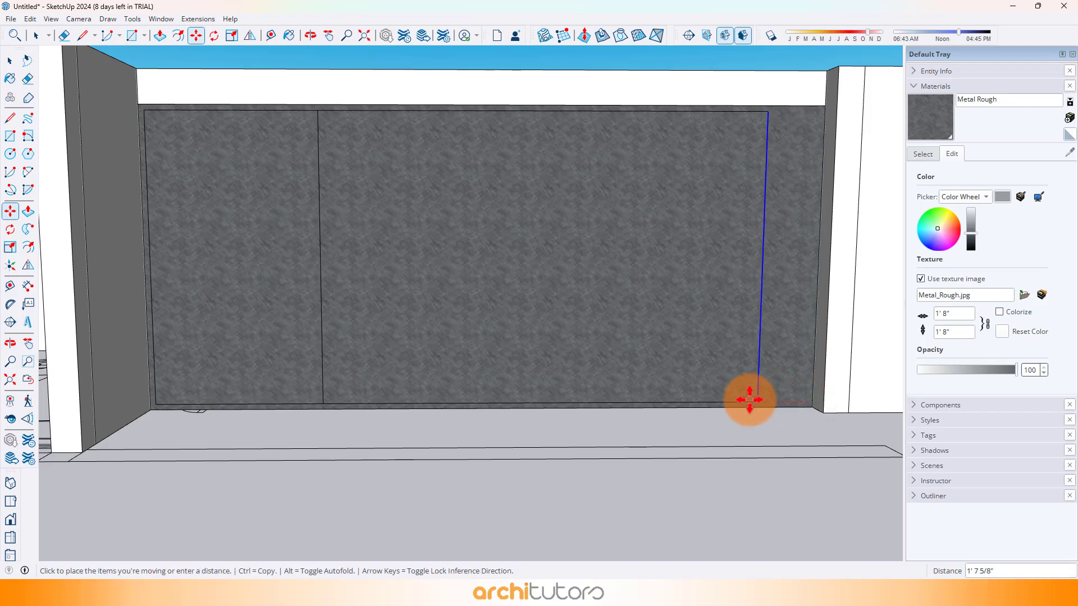
{"action": "key", "text": "ctrl"}
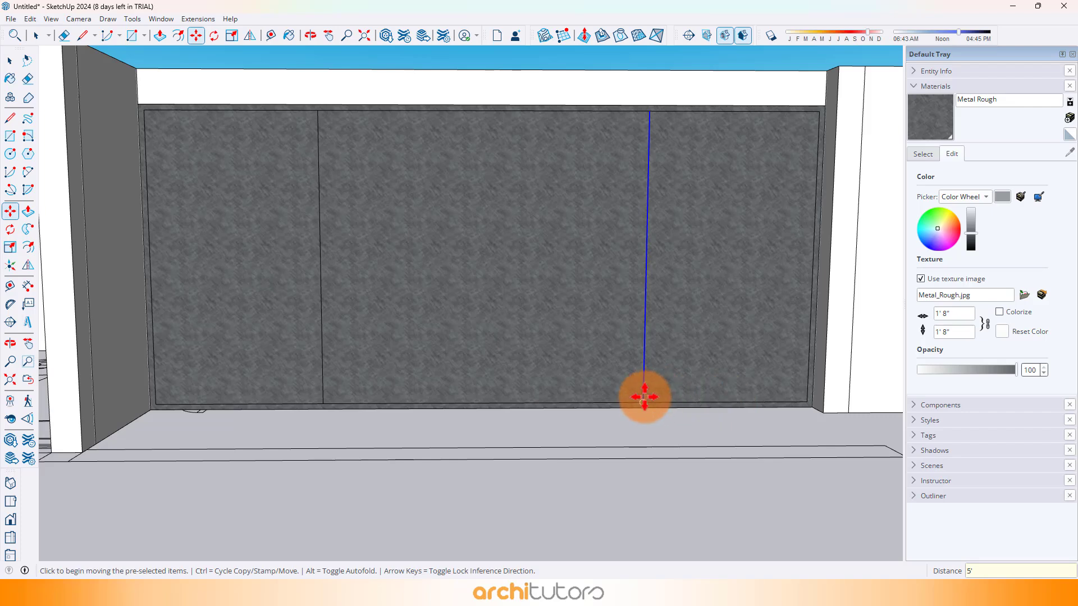
Copy the right division line 2" toward the window's middle to form a mullion
{"action": "key", "text": "ctrl"}
{"action": "left_click", "coordinate": [644, 401]}
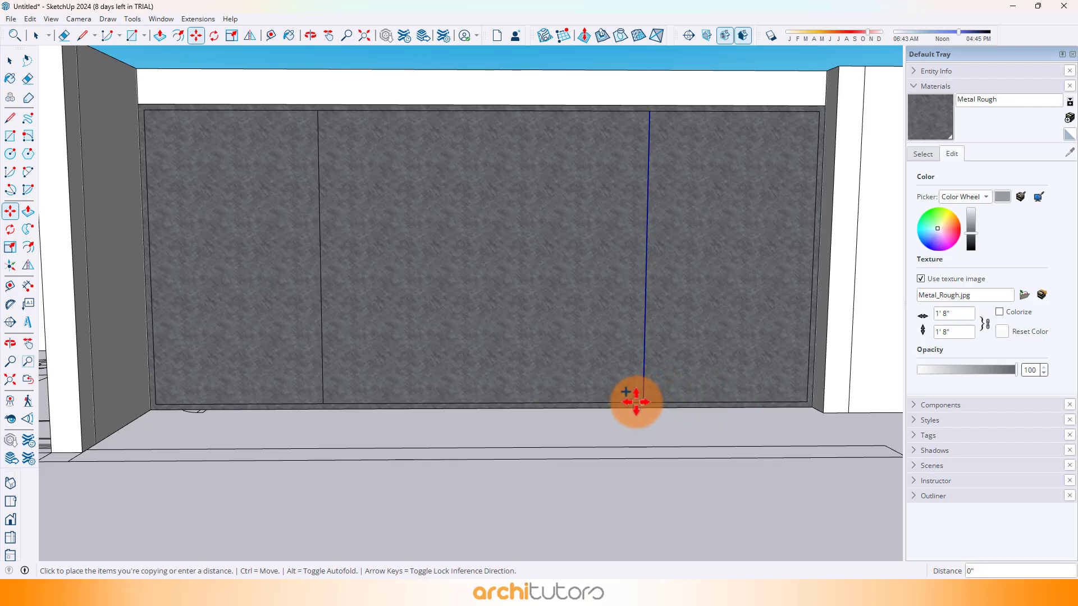
{"action": "type", "text": "2"}
{"action": "key", "text": "Return"}
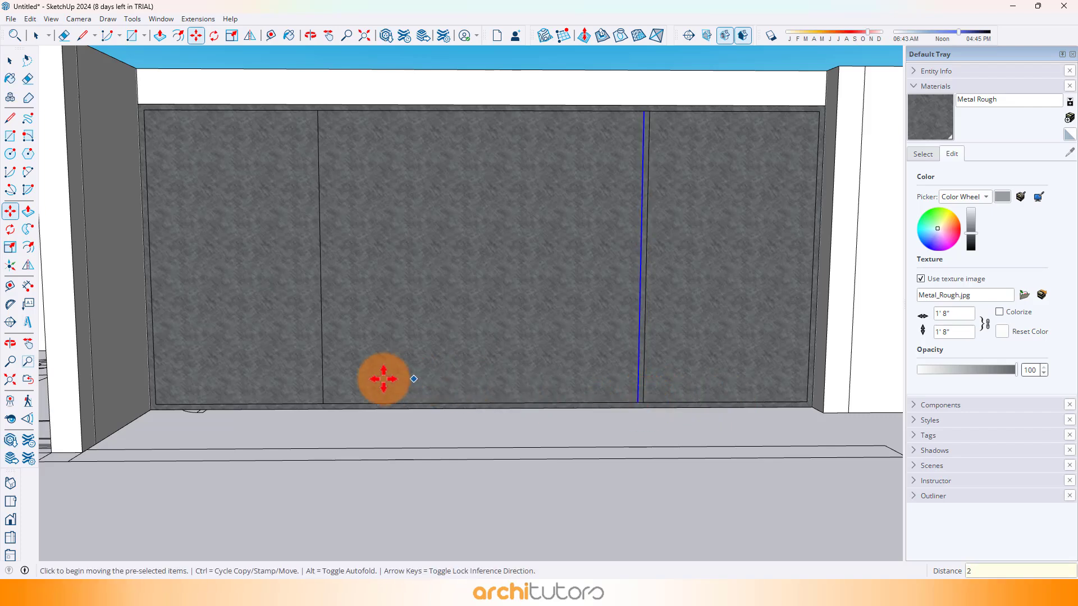
Copy the left division line 2" toward the window's middle to form the matching mullion
{"action": "key", "text": "space"}
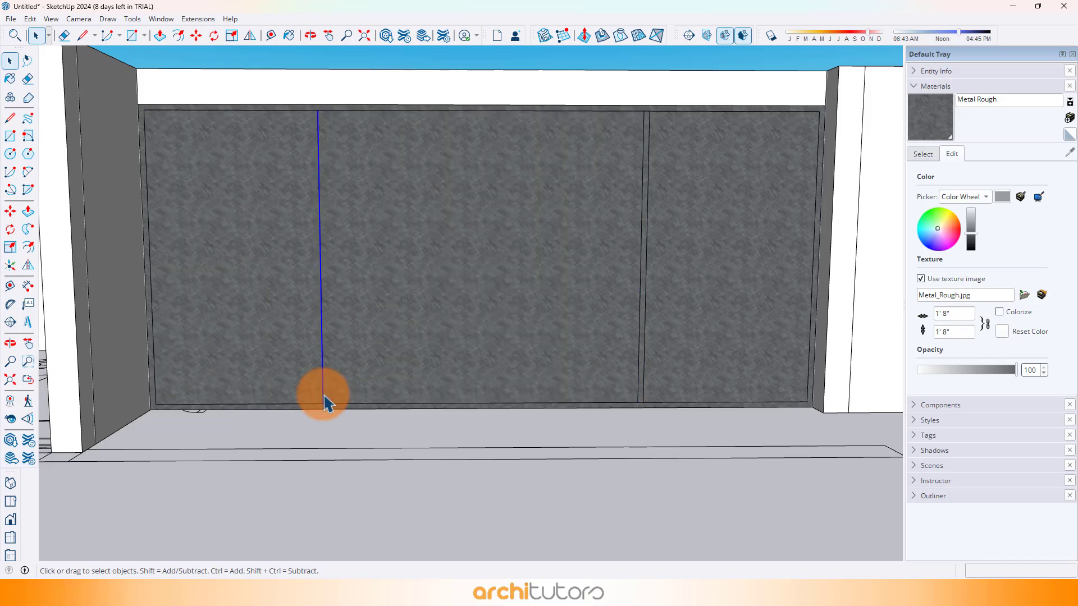
{"action": "left_click", "coordinate": [323, 402]}
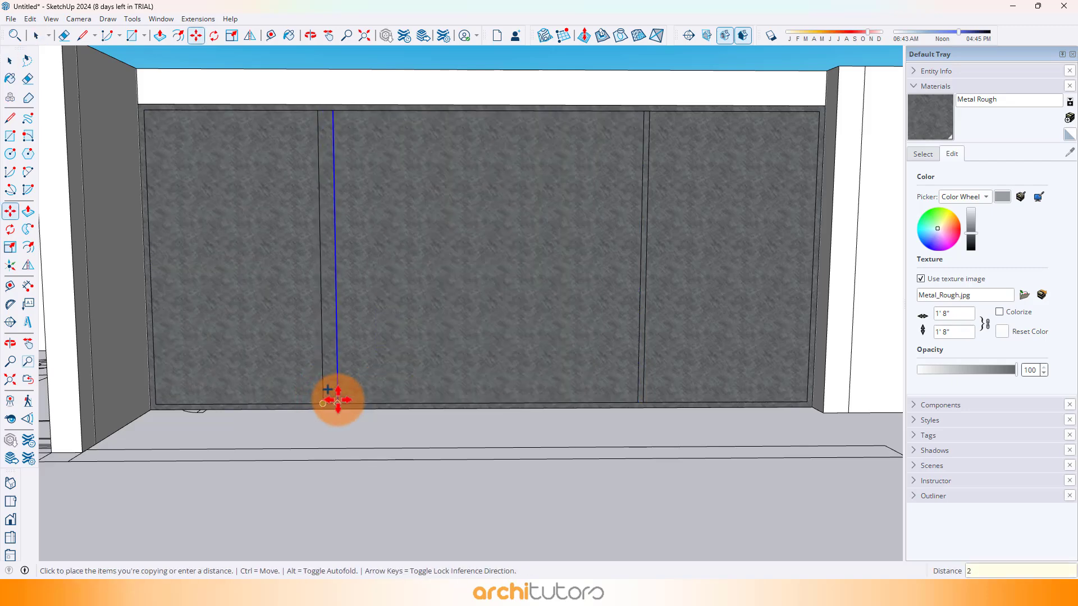
{"action": "middle_click_drag", "start_coordinate": [323, 362], "coordinate": [255, 365]}
{"action": "key", "text": "space"}
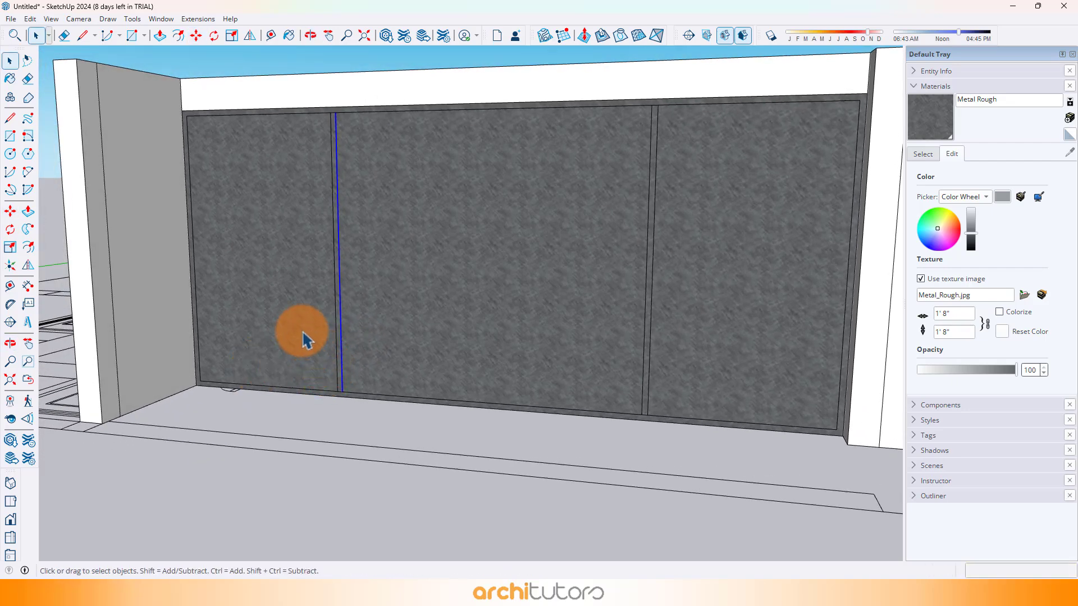
Push/Pull the window's outer frame face outward by 2" on the exterior side
{"action": "scroll", "coordinate": [344, 390], "scroll_direction": "up", "scroll_amount": 4}
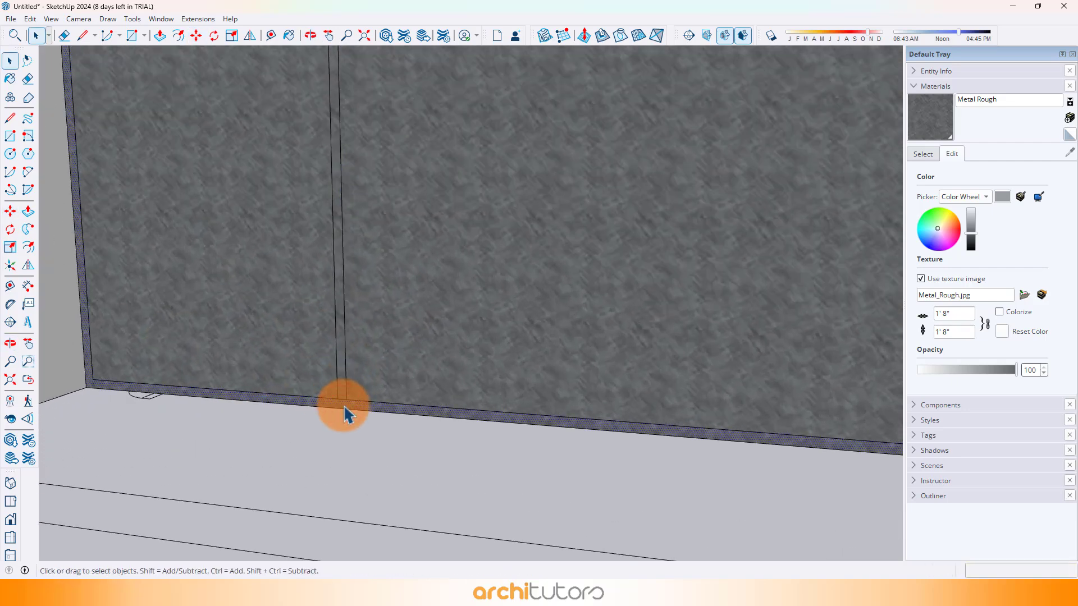
{"action": "left_click", "coordinate": [346, 415]}
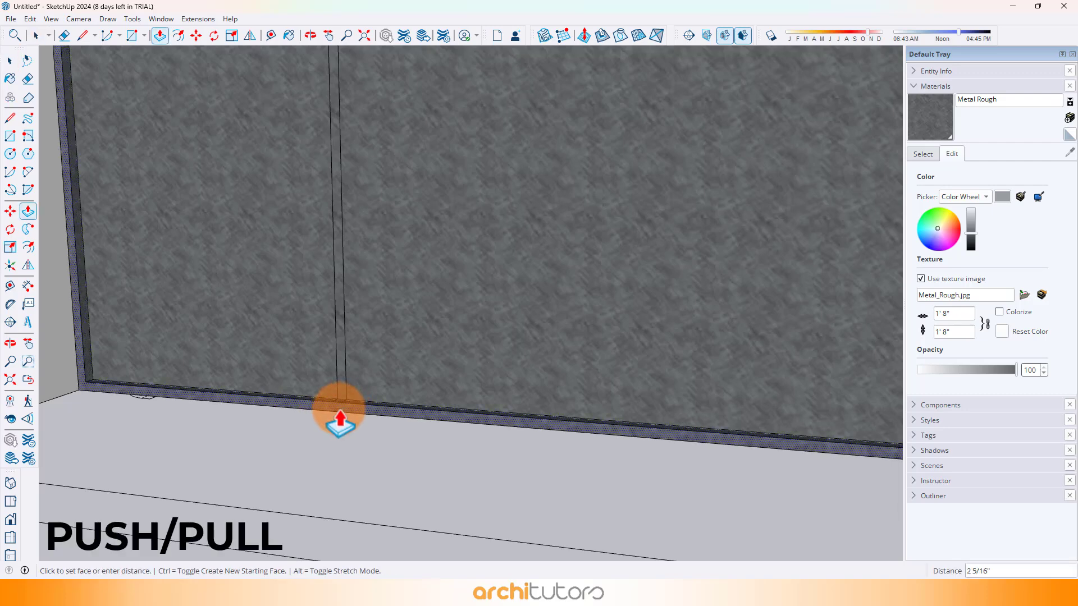
{"action": "type", "text": "2"}
{"action": "key", "text": "Return"}
{"action": "scroll", "coordinate": [356, 413], "scroll_direction": "down", "scroll_amount": 1}
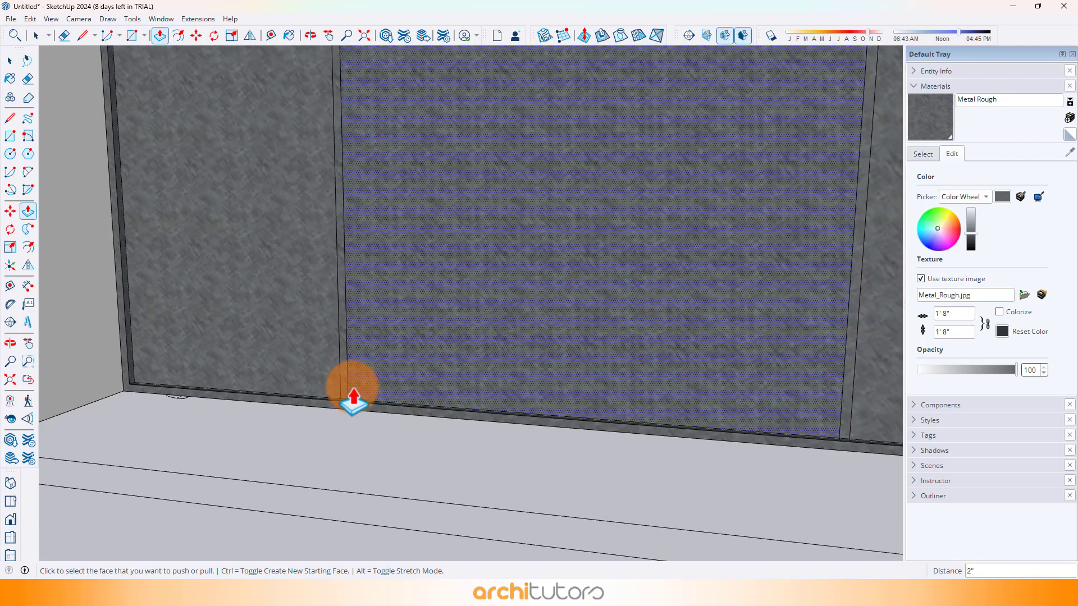
Repeat the 2" extrusion on the exterior faces of the window's mullions
{"action": "double_click", "coordinate": [344, 387]}
{"action": "scroll", "coordinate": [365, 386], "scroll_direction": "down", "scroll_amount": 2}
{"action": "scroll", "coordinate": [761, 415], "scroll_direction": "up", "scroll_amount": 1}
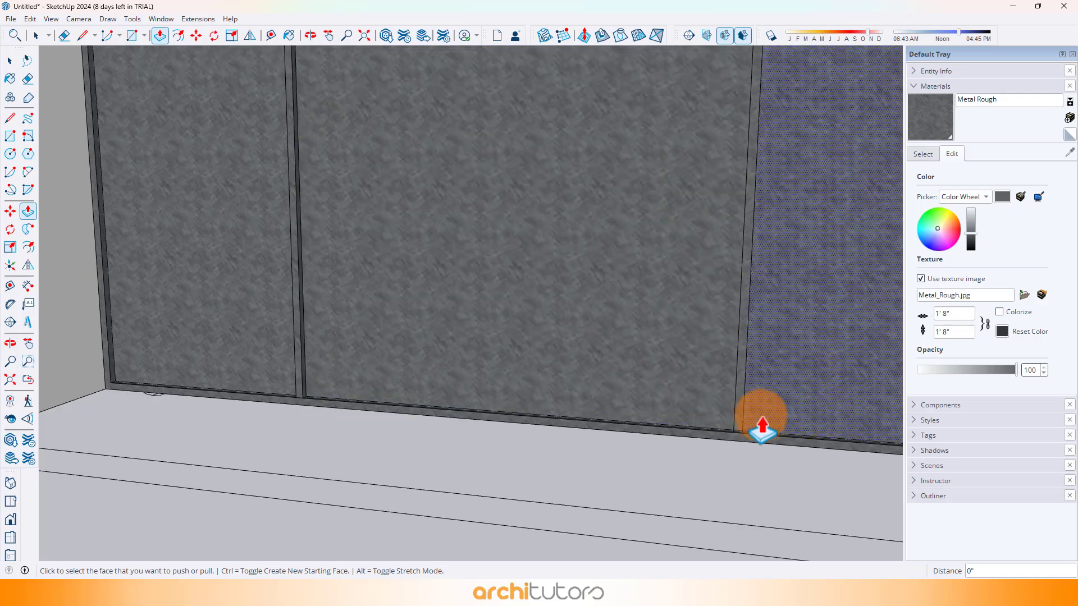
{"action": "scroll", "coordinate": [512, 356], "scroll_direction": "down", "scroll_amount": 5}
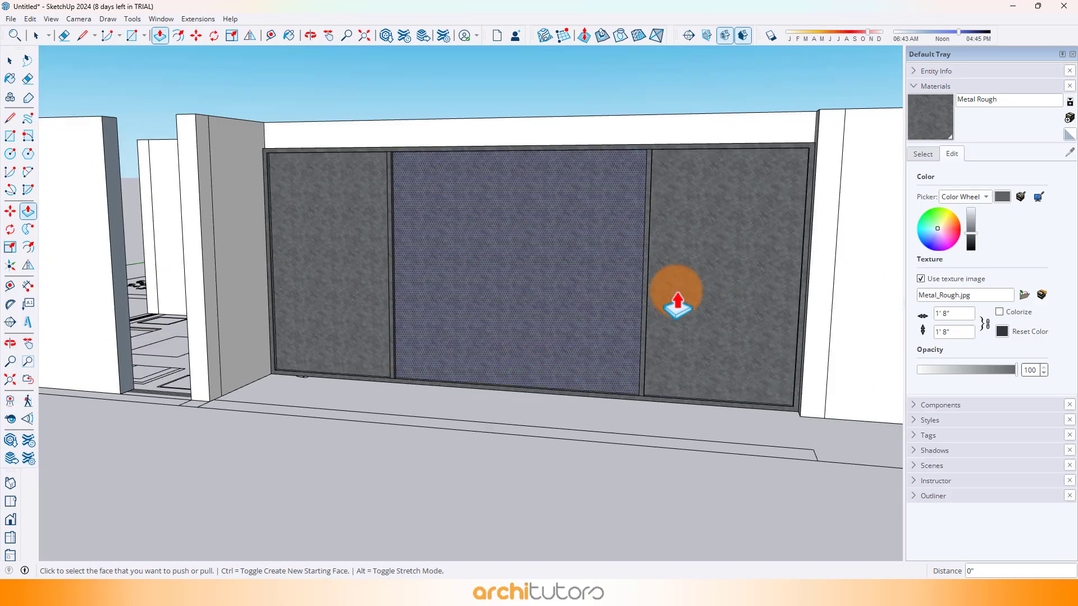
Push/Pull the outer frame face on the window's interior side by 4" toward the room
{"action": "middle_click_drag", "start_coordinate": [679, 301], "coordinate": [221, 393]}
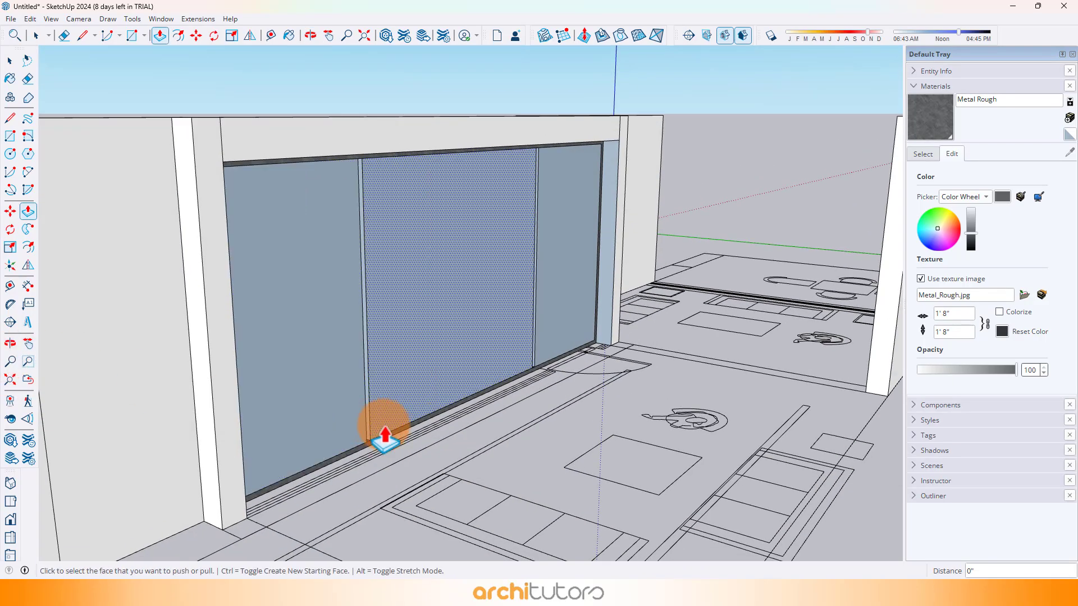
{"action": "scroll", "coordinate": [385, 430], "scroll_direction": "up", "scroll_amount": 3}
{"action": "middle_click_drag", "start_coordinate": [385, 429], "coordinate": [325, 413]}
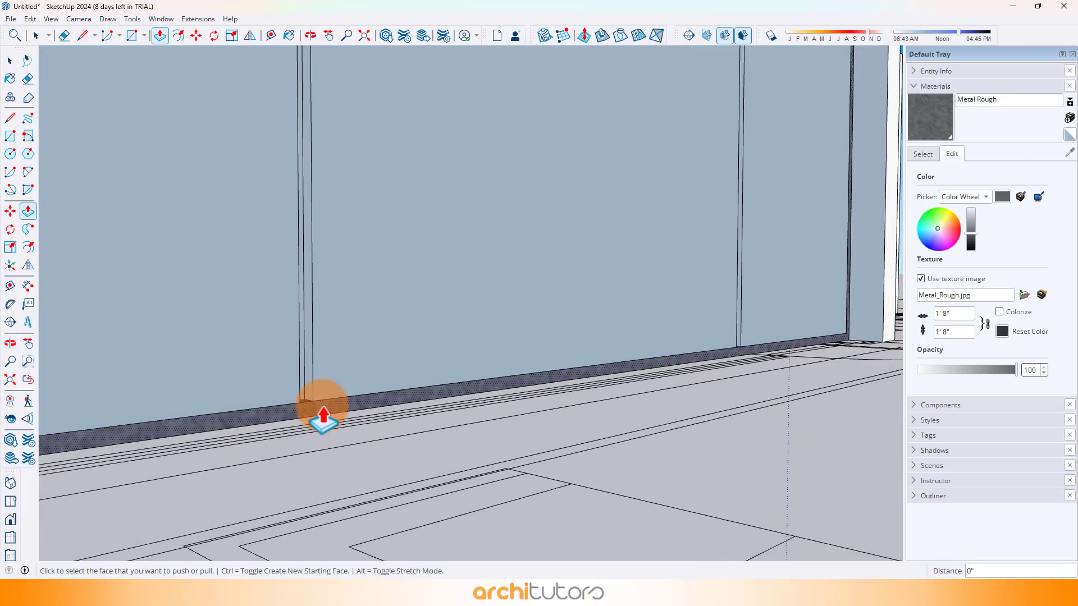
{"action": "left_click", "coordinate": [339, 412]}
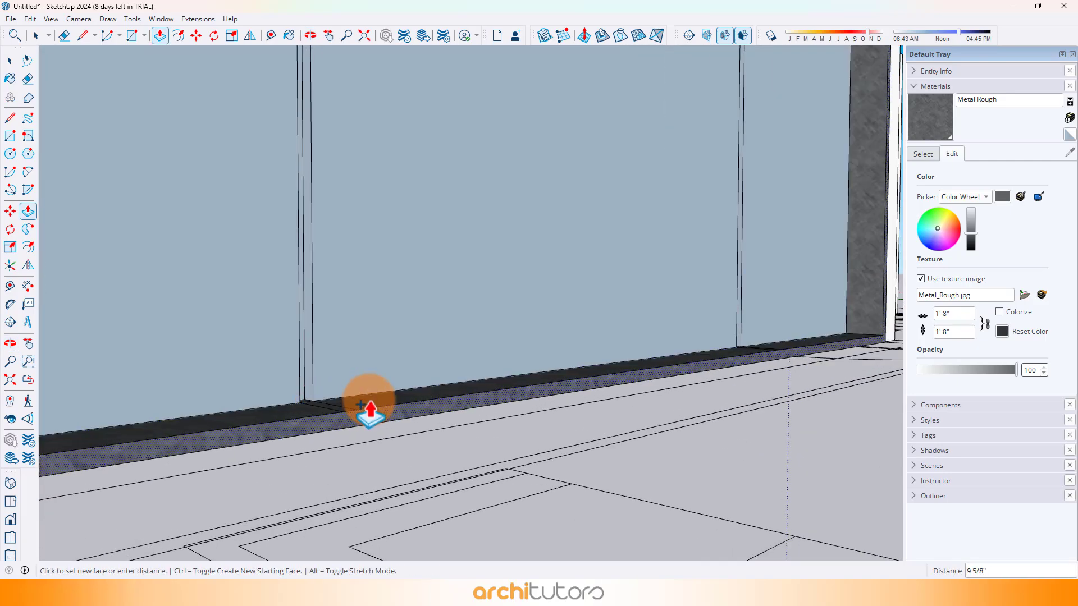
{"action": "type", "text": "4"}
{"action": "key", "text": "Return"}
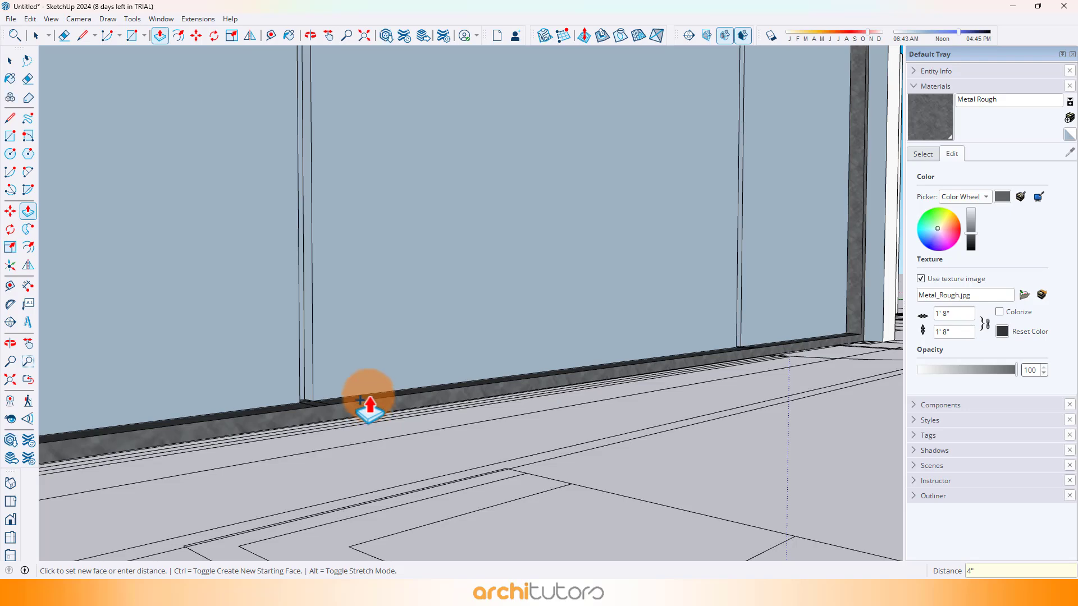
Extrude the left mullion's interior face about 6" toward the room, out to the frame's inside face
{"action": "middle_click_drag", "start_coordinate": [368, 385], "coordinate": [298, 447]}
{"action": "scroll", "coordinate": [298, 447], "scroll_direction": "up", "scroll_amount": 2}
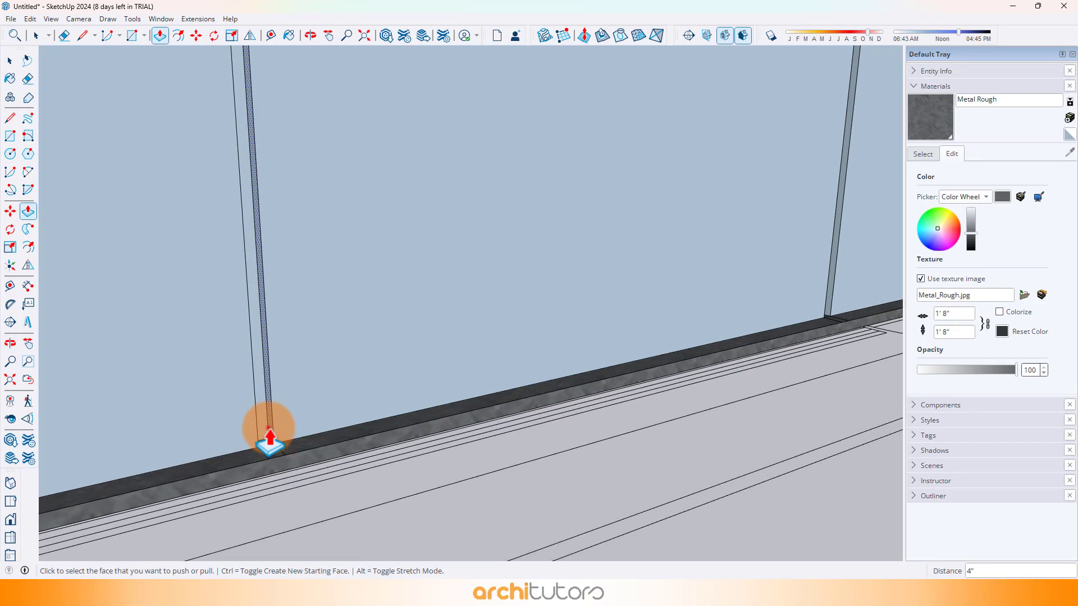
{"action": "left_click", "coordinate": [269, 443]}
{"action": "left_click", "coordinate": [267, 443]}
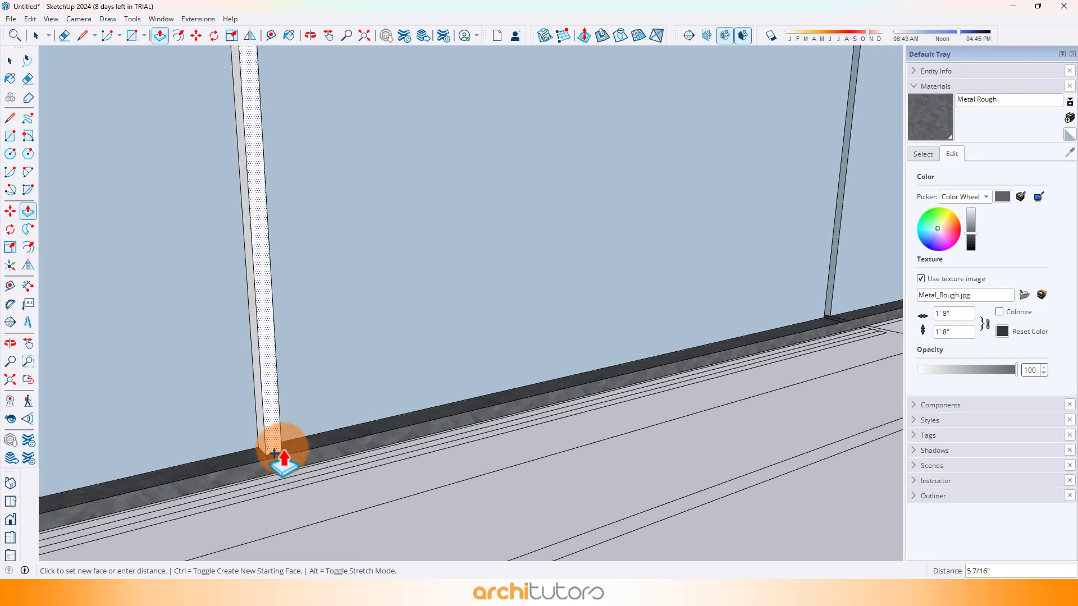
{"action": "scroll", "coordinate": [384, 381], "scroll_direction": "down", "scroll_amount": 1}
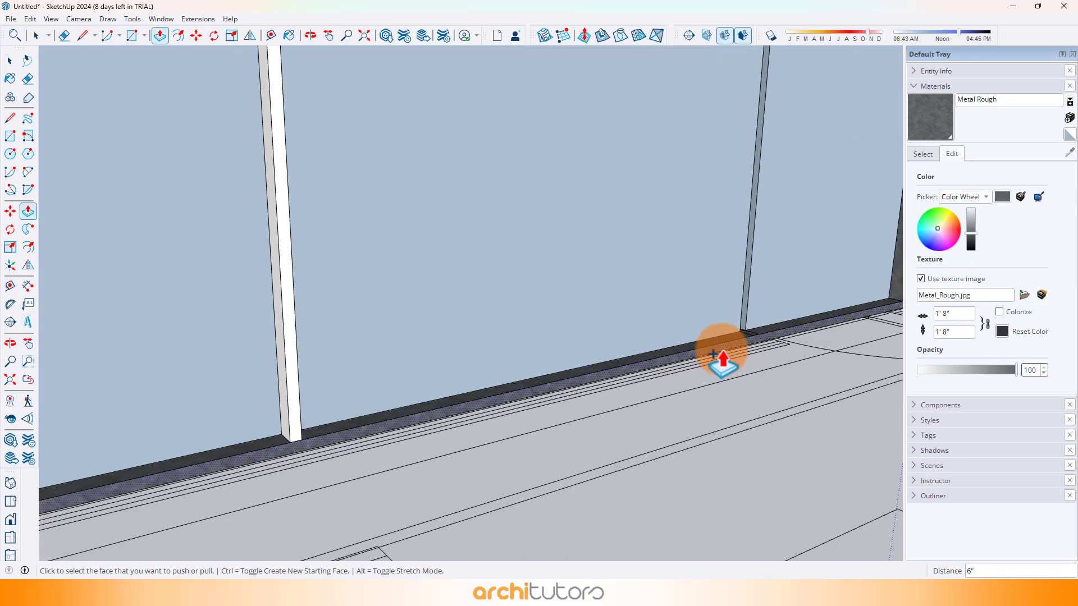
Extrude the remaining mullion's interior face about 4 13/16" toward the room, out to the frame's inside face
{"action": "middle_click_drag", "start_coordinate": [722, 352], "coordinate": [426, 380]}
{"action": "scroll", "coordinate": [524, 369], "scroll_direction": "up", "scroll_amount": 1}
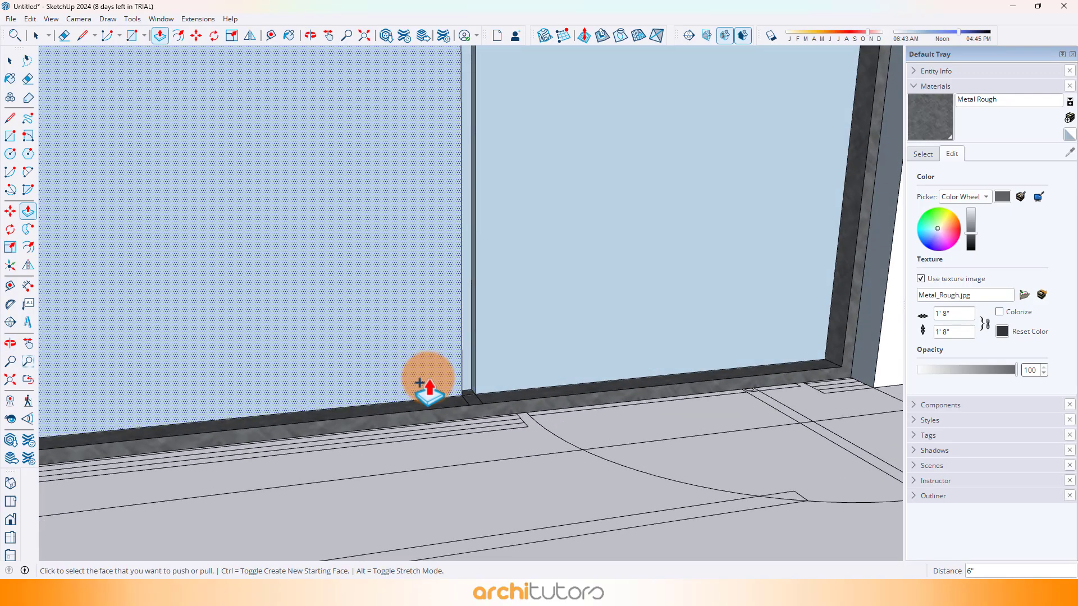
{"action": "left_click", "coordinate": [458, 401]}
{"action": "left_click", "coordinate": [447, 410]}
{"action": "scroll", "coordinate": [629, 326], "scroll_direction": "down", "scroll_amount": 2}
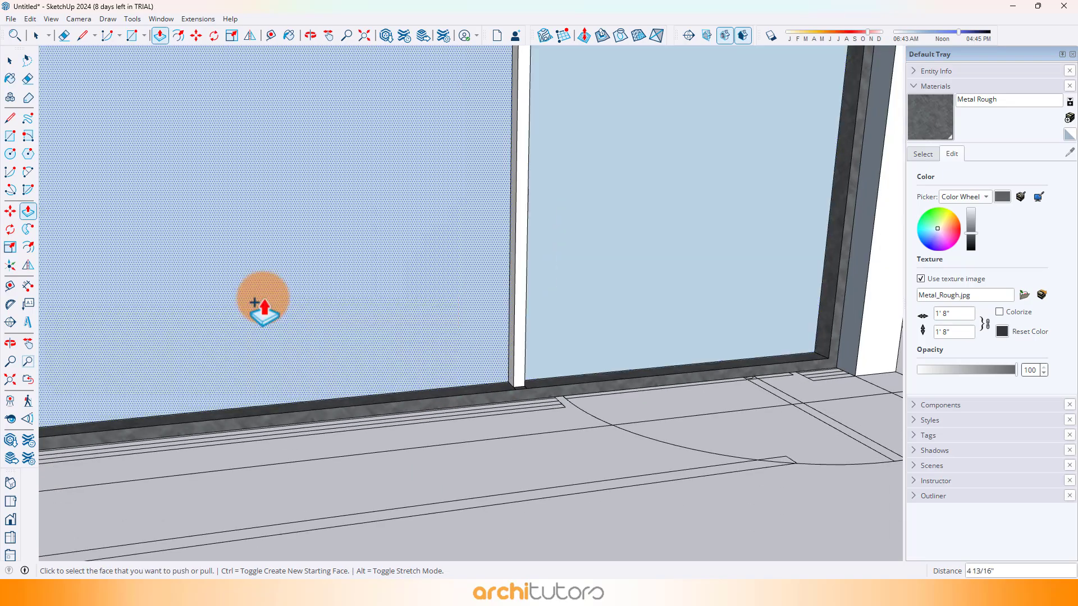
Select the whole window geometry and paint its unpainted mullion faces with Metal Rough, checking both sides
{"action": "middle_click_drag", "start_coordinate": [262, 301], "coordinate": [853, 261]}
{"action": "mouse_move", "coordinate": [536, 305]}
{"action": "middle_mouse_down"}
{"action": "mouse_move", "coordinate": [582, 312]}
{"action": "mouse_move", "coordinate": [404, 413]}
{"action": "mouse_move", "coordinate": [522, 308]}
{"action": "middle_mouse_up"}
{"action": "scroll", "coordinate": [522, 308], "scroll_direction": "down", "scroll_amount": 3}
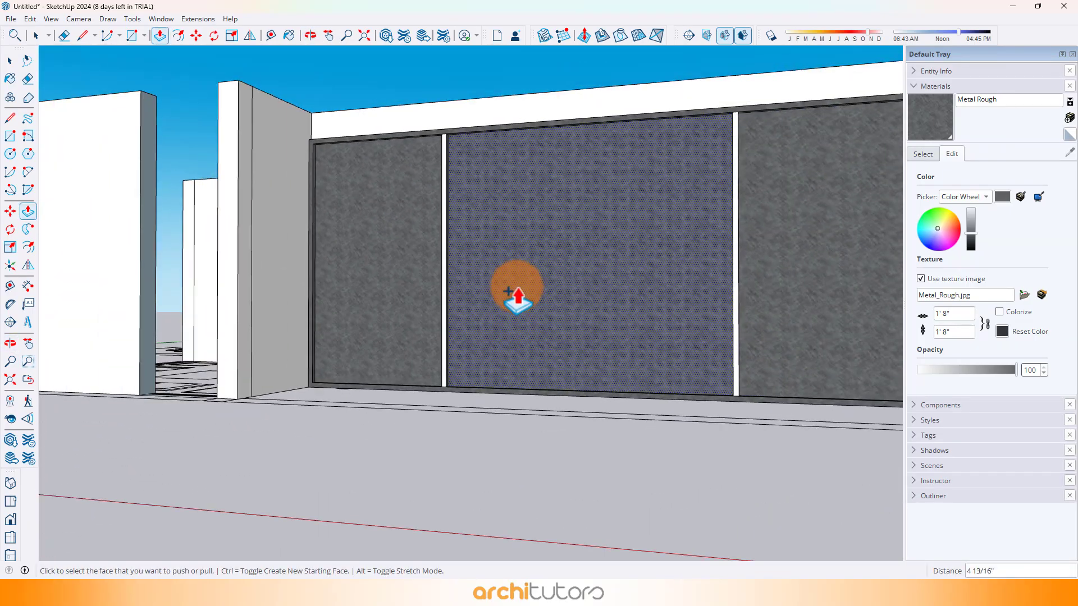
{"action": "key", "text": "space"}
{"action": "left_click", "coordinate": [516, 279]}
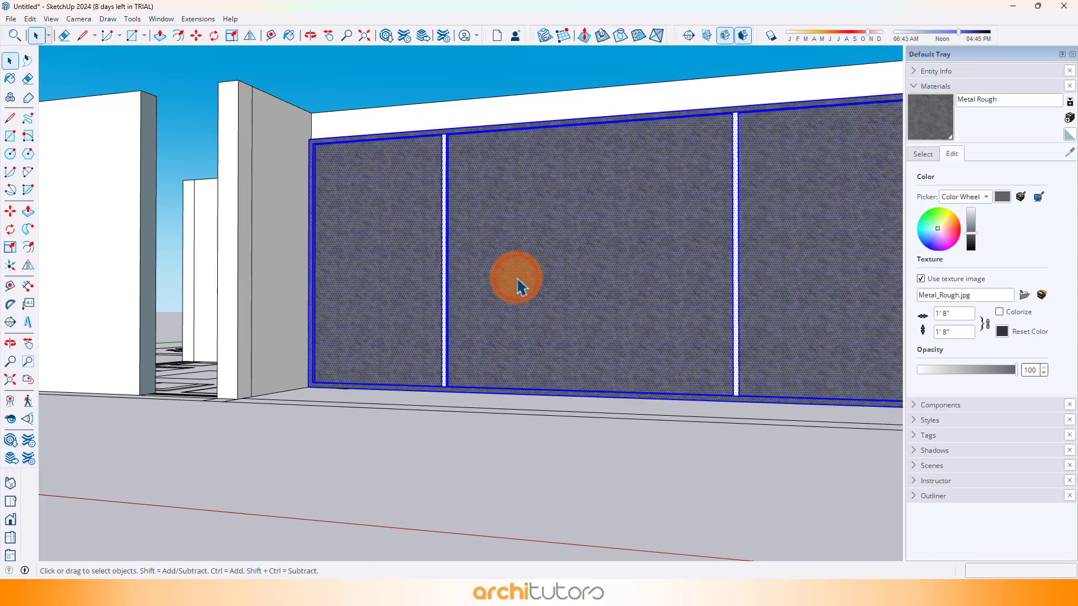
{"action": "left_click", "coordinate": [932, 125]}
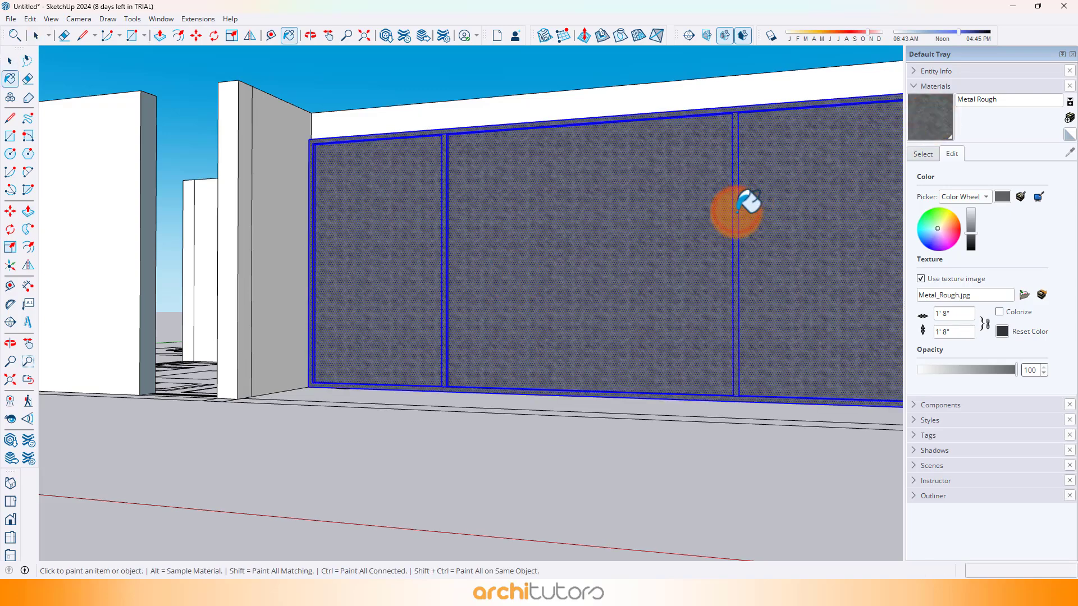
{"action": "mouse_move", "coordinate": [735, 212]}
{"action": "middle_mouse_down"}
{"action": "mouse_move", "coordinate": [421, 271]}
{"action": "mouse_move", "coordinate": [52, 281]}
{"action": "middle_mouse_up"}
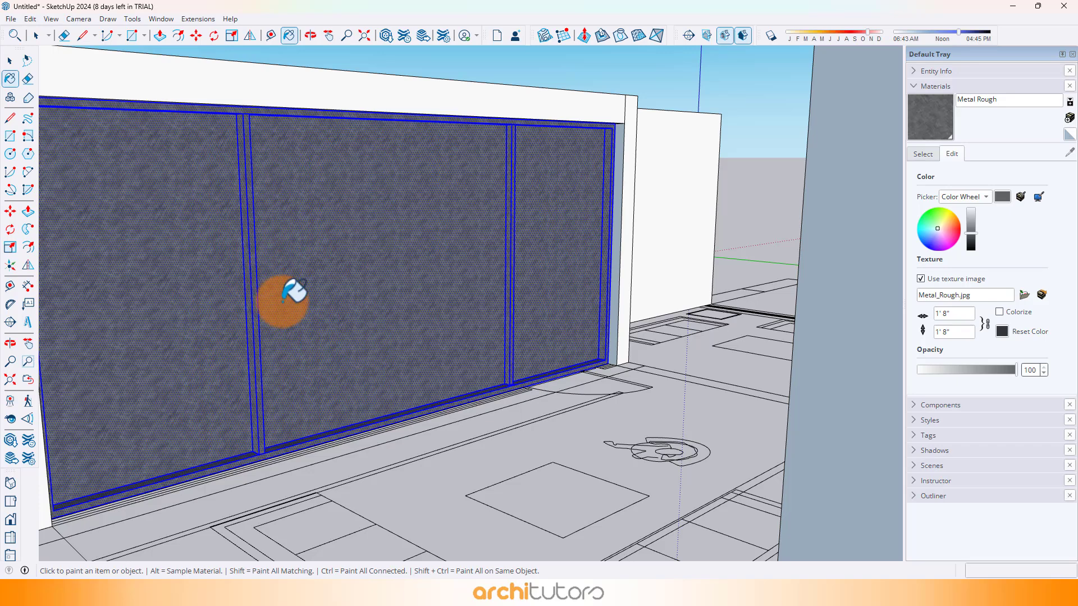
{"action": "middle_click_drag", "start_coordinate": [291, 290], "coordinate": [886, 294]}
{"action": "key", "text": "space"}
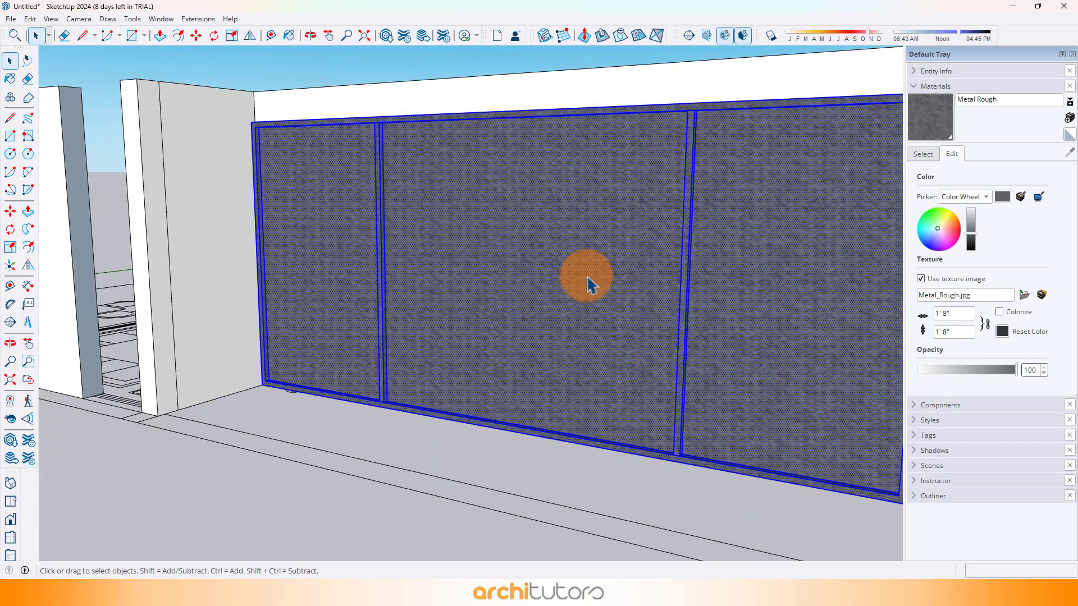
{"action": "left_click", "coordinate": [591, 284]}
{"action": "middle_click_drag", "start_coordinate": [539, 282], "coordinate": [848, 234]}
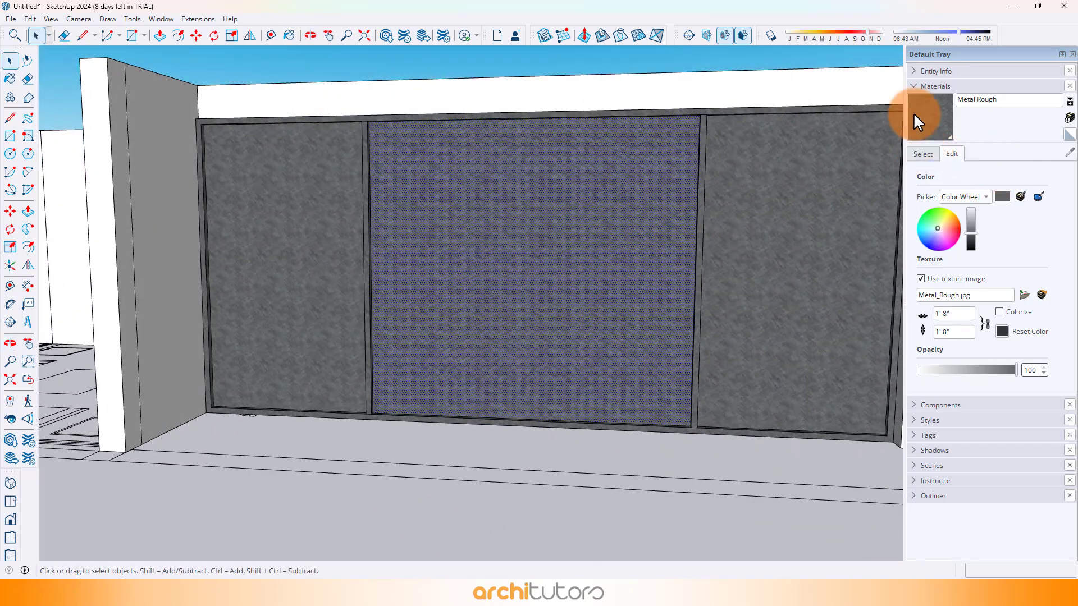
Paint the three window panes on the exterior side with Translucent Glass Safety from the Glass and Mirrors materials
{"action": "left_click", "coordinate": [921, 160]}
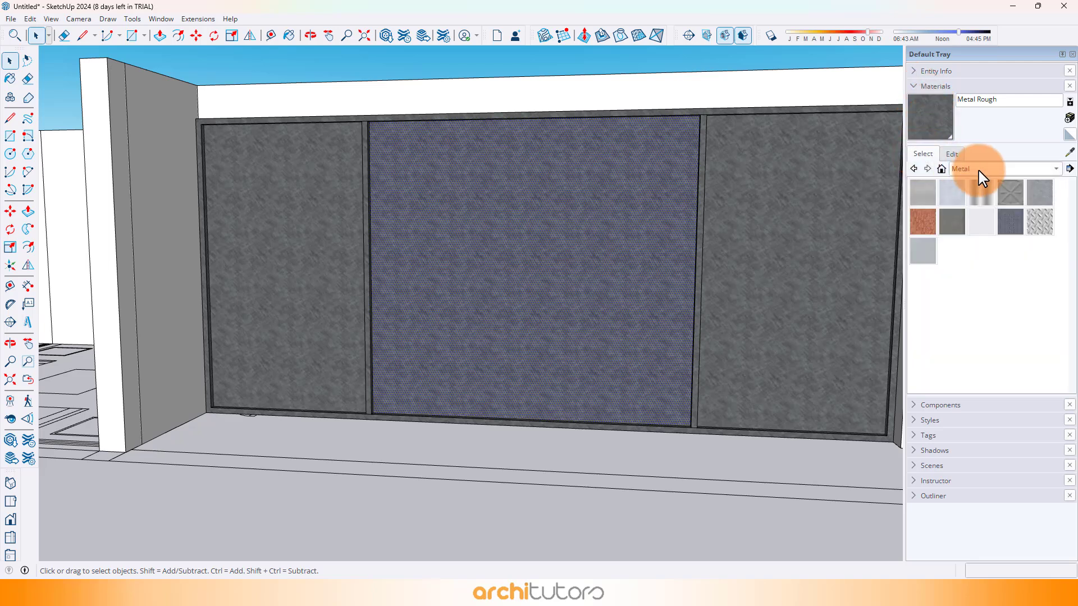
{"action": "left_click", "coordinate": [979, 175]}
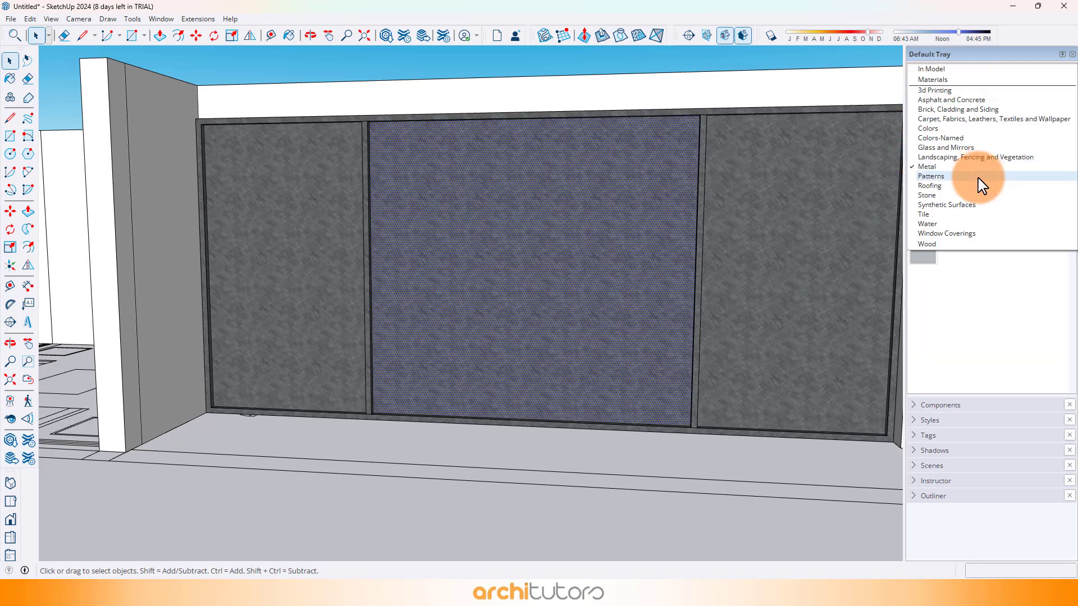
{"action": "left_click", "coordinate": [944, 147]}
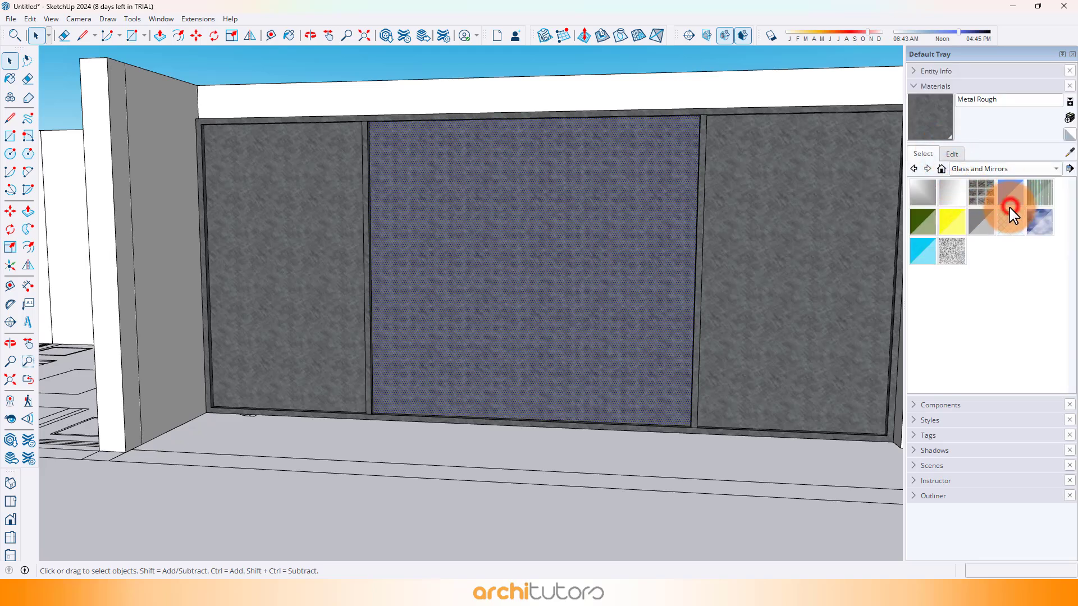
{"action": "left_click", "coordinate": [1010, 216]}
{"action": "left_click", "coordinate": [590, 223]}
{"action": "left_click", "coordinate": [814, 241]}
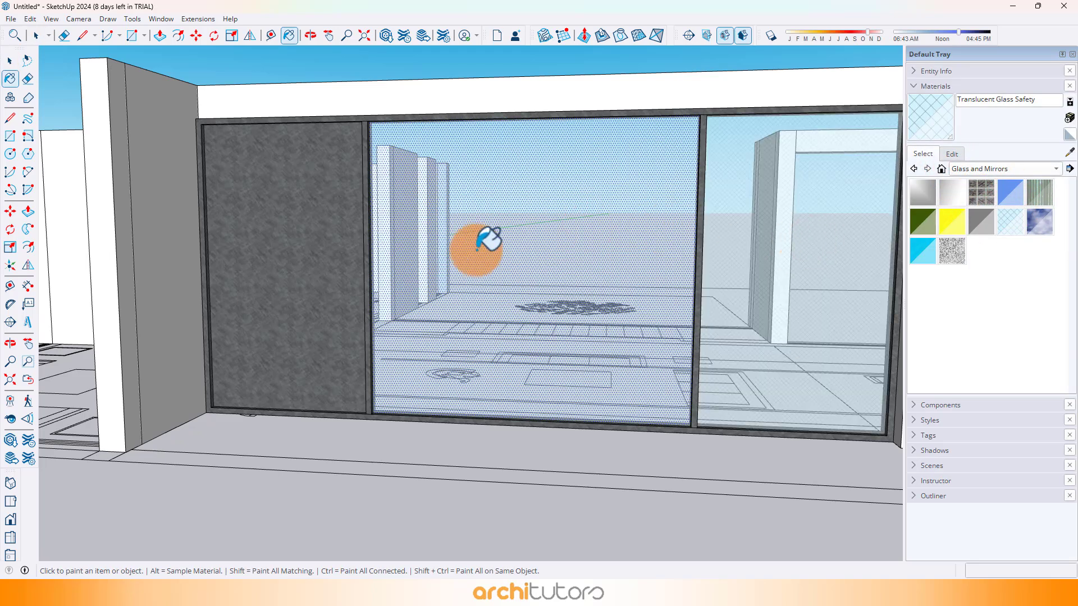
{"action": "left_click", "coordinate": [321, 252]}
Paint the interior faces of the three window panes with the same Translucent Glass Safety material
{"action": "mouse_move", "coordinate": [399, 236]}
{"action": "middle_mouse_down"}
{"action": "mouse_move", "coordinate": [423, 230]}
{"action": "mouse_move", "coordinate": [127, 236]}
{"action": "mouse_move", "coordinate": [458, 273]}
{"action": "mouse_move", "coordinate": [299, 288]}
{"action": "middle_mouse_up"}
{"action": "left_click", "coordinate": [319, 279]}
{"action": "left_click", "coordinate": [202, 286]}
{"action": "left_click", "coordinate": [560, 279]}
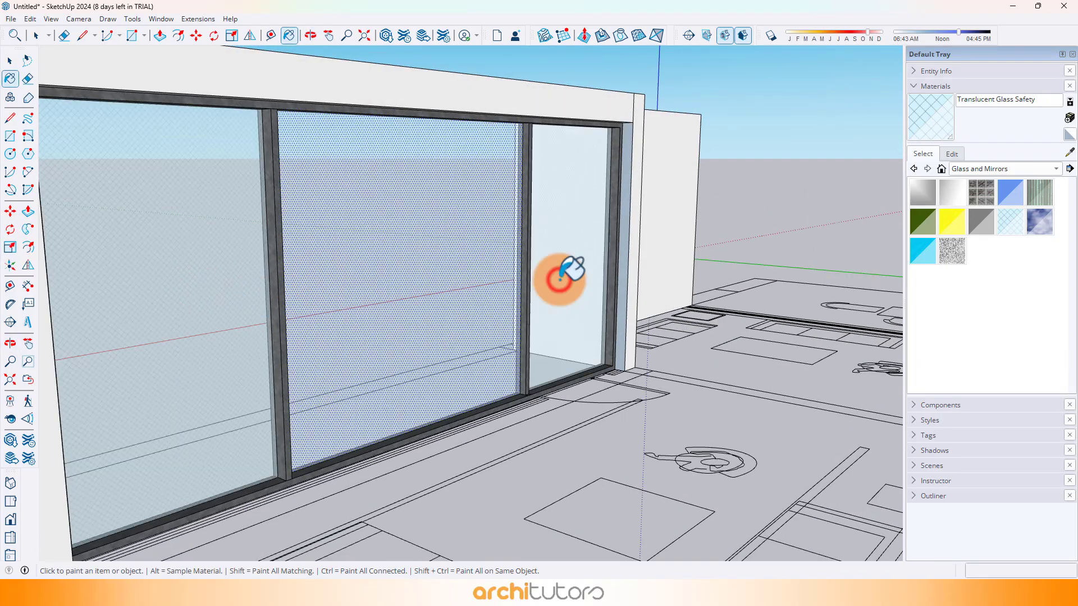
{"action": "middle_click_drag", "start_coordinate": [559, 280], "coordinate": [926, 258]}
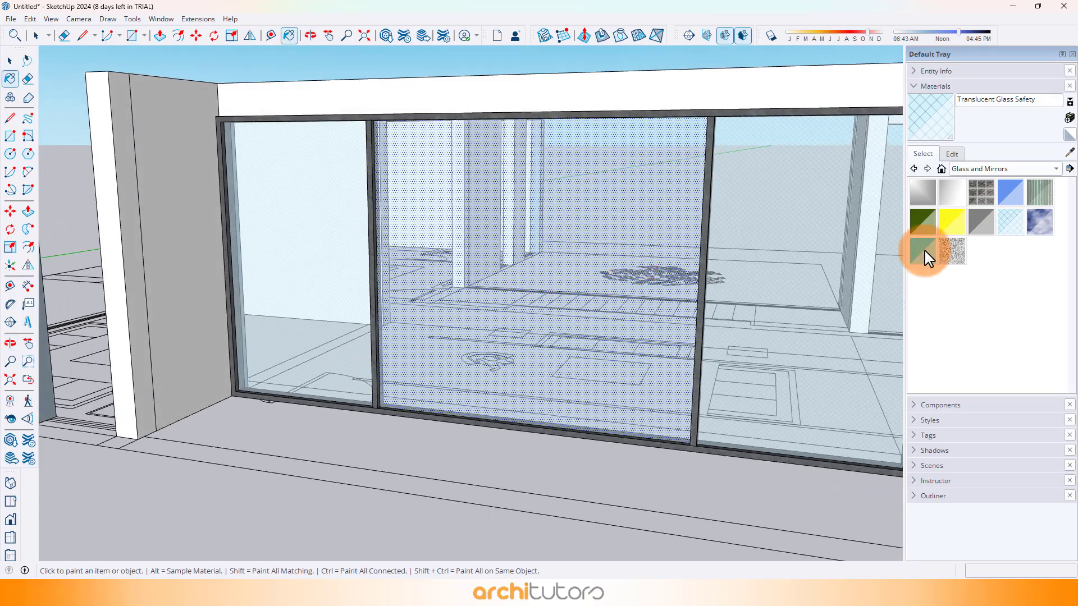
{"action": "middle_click_drag", "start_coordinate": [441, 204], "coordinate": [541, 133]}
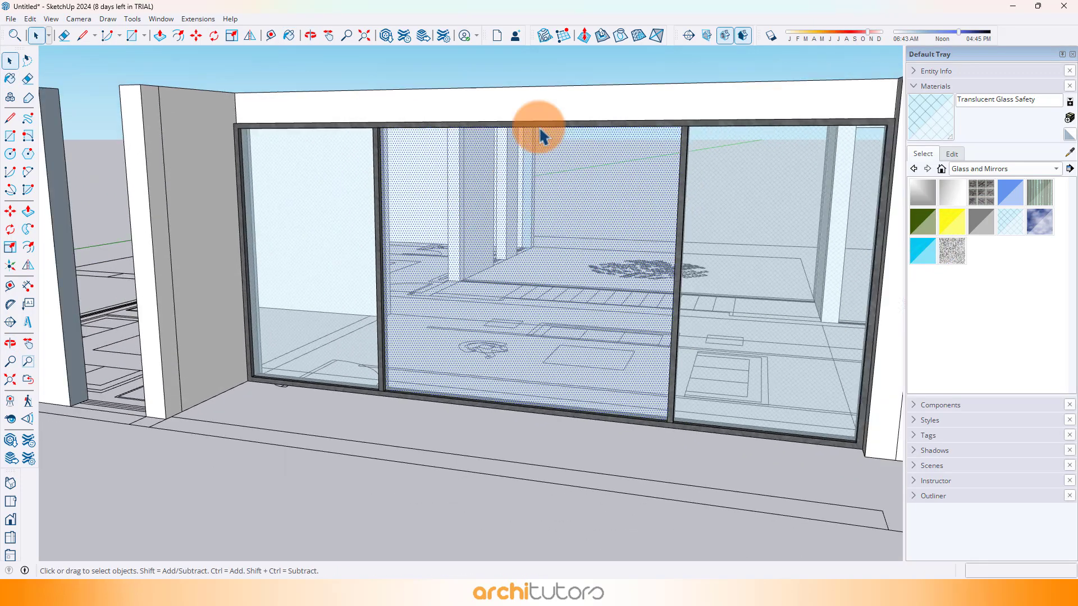
Select all connected window geometry and make it a group
{"action": "middle_click_drag", "start_coordinate": [462, 157], "coordinate": [480, 259]}
{"action": "triple_click", "coordinate": [480, 251]}
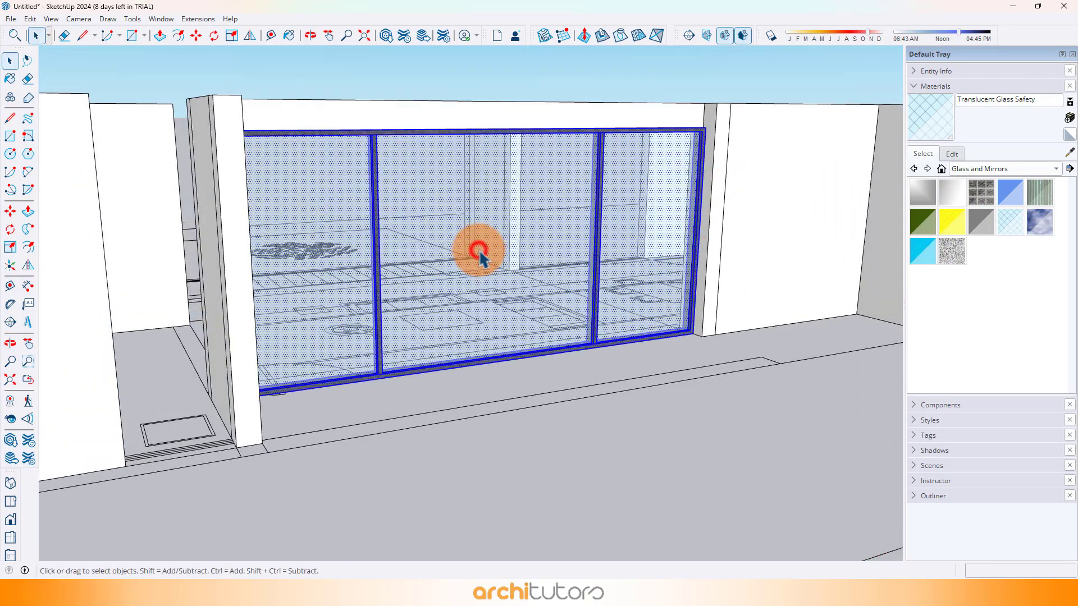
{"action": "right_click", "coordinate": [480, 250]}
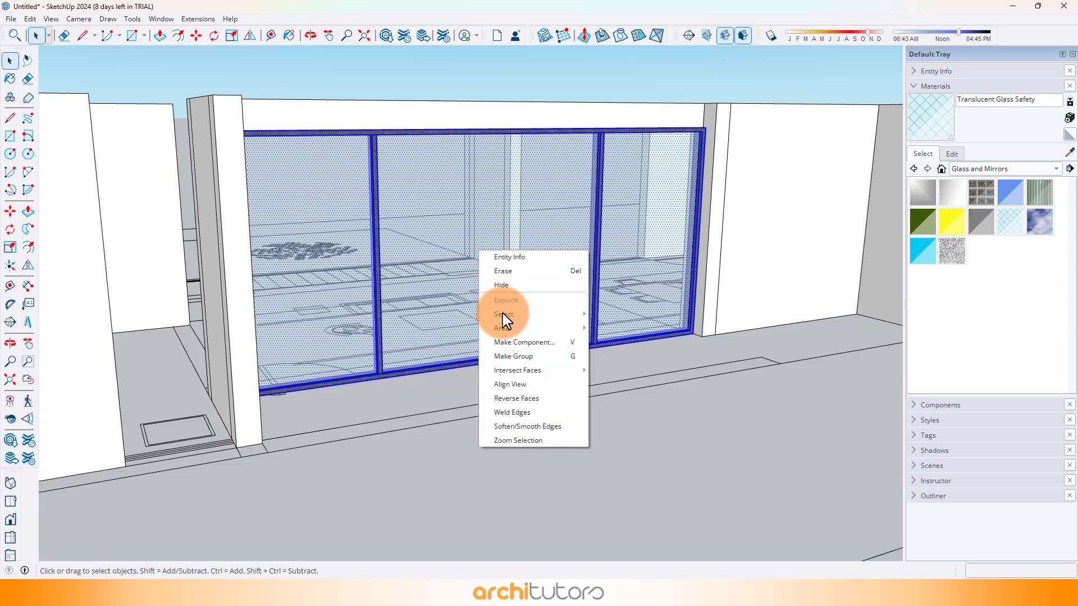
{"action": "left_click", "coordinate": [571, 358]}
Copy the window group by its lower frame corner 22' 5" along the green axis to the wall corner of the opposite opening
{"action": "middle_click_drag", "start_coordinate": [549, 311], "coordinate": [279, 319]}
{"action": "scroll", "coordinate": [320, 313], "scroll_direction": "up", "scroll_amount": 6}
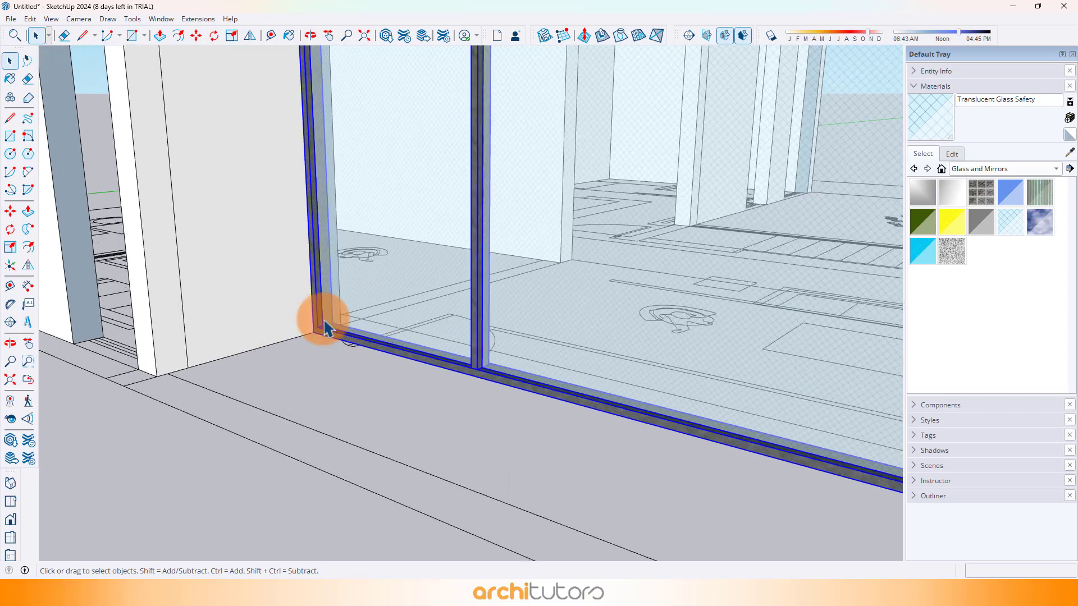
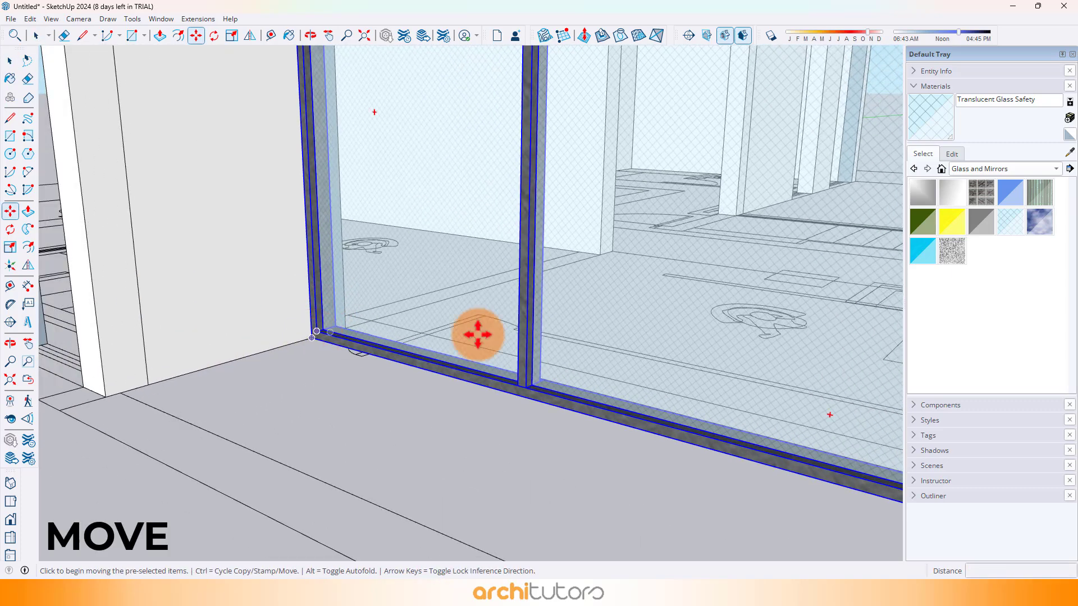
{"action": "middle_click_drag", "start_coordinate": [476, 337], "coordinate": [477, 296]}
{"action": "scroll", "coordinate": [477, 296], "scroll_direction": "up", "scroll_amount": 3}
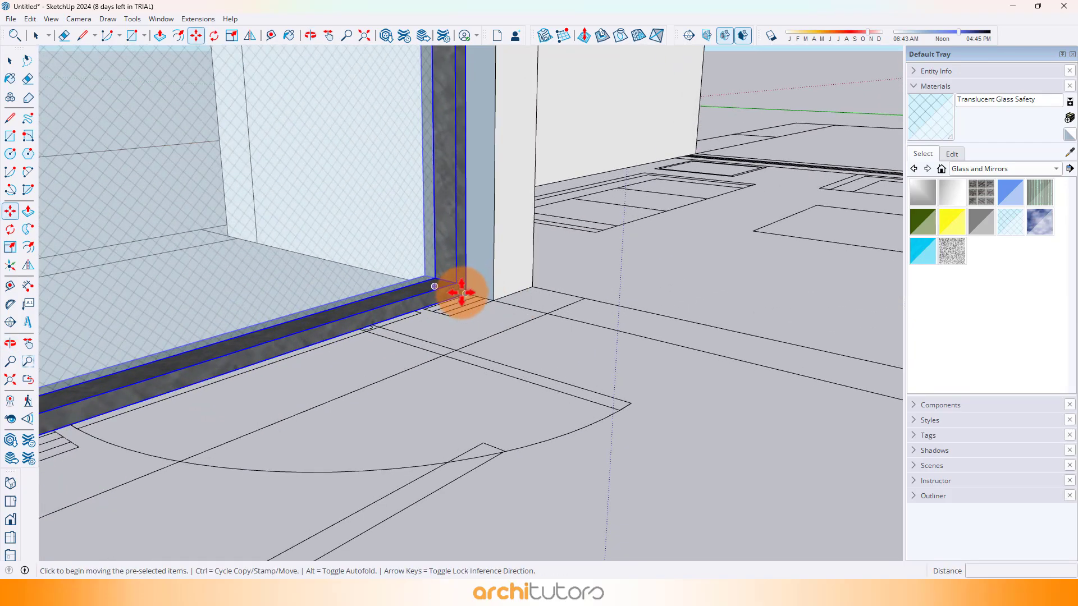
{"action": "left_click", "coordinate": [450, 280]}
{"action": "scroll", "coordinate": [451, 279], "scroll_direction": "down", "scroll_amount": 10}
{"action": "key", "text": "ctrl"}
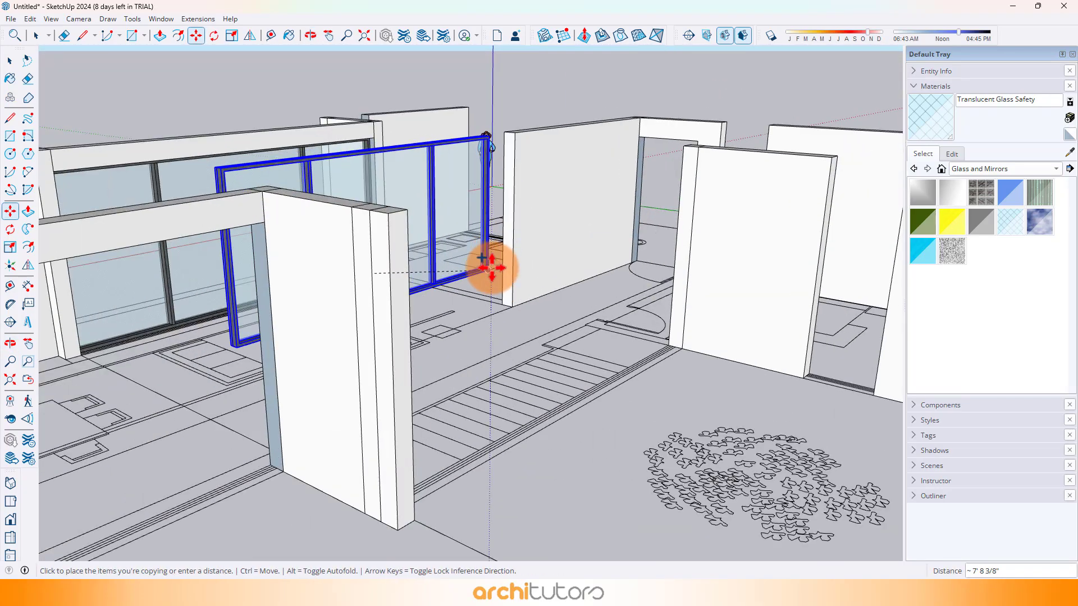
{"action": "middle_click_drag", "start_coordinate": [493, 268], "coordinate": [421, 323]}
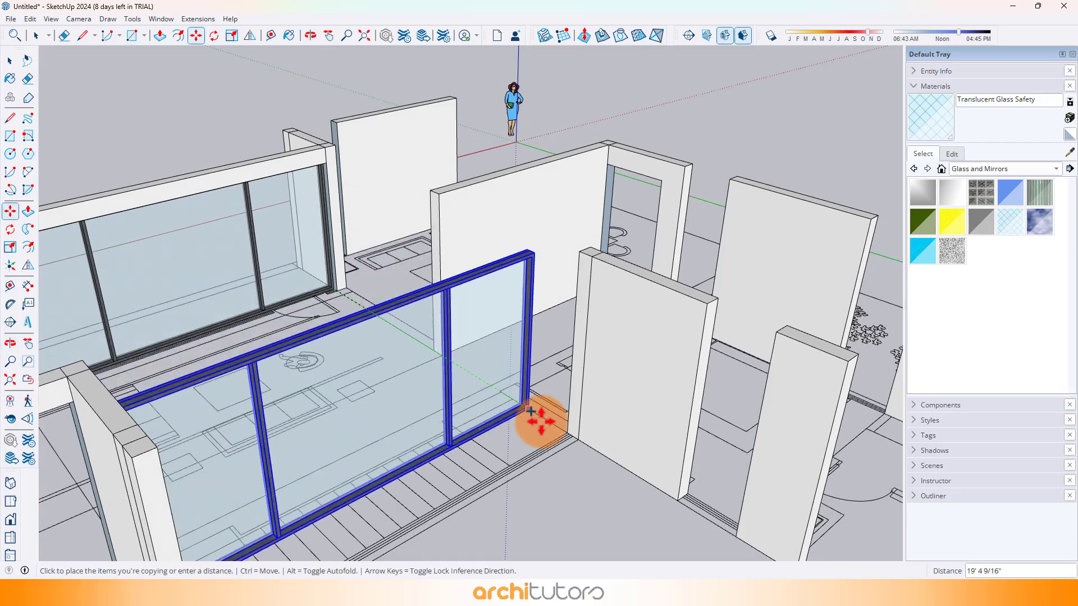
{"action": "scroll", "coordinate": [573, 435], "scroll_direction": "up", "scroll_amount": 3}
{"action": "scroll", "coordinate": [578, 441], "scroll_direction": "up", "scroll_amount": 4}
{"action": "left_click", "coordinate": [578, 440]}
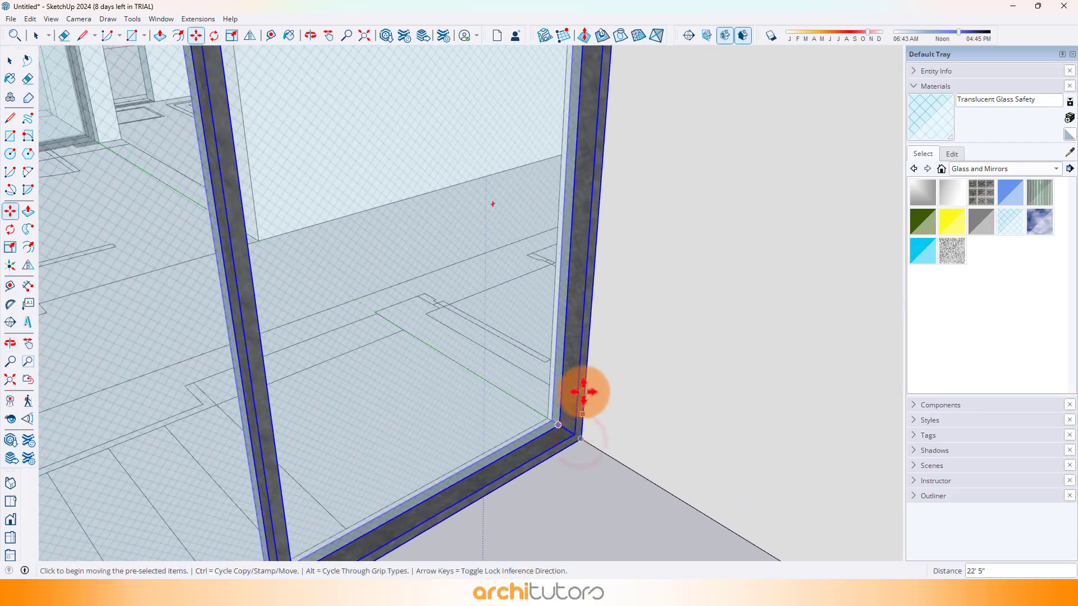
Open the copied window group in the opposite opening for editing
{"action": "scroll", "coordinate": [608, 341], "scroll_direction": "down", "scroll_amount": 3}
{"action": "scroll", "coordinate": [608, 341], "scroll_direction": "down", "scroll_amount": 1}
{"action": "middle_click_drag", "start_coordinate": [608, 341], "coordinate": [325, 200]}
{"action": "scroll", "coordinate": [700, 205], "scroll_direction": "down", "scroll_amount": 5}
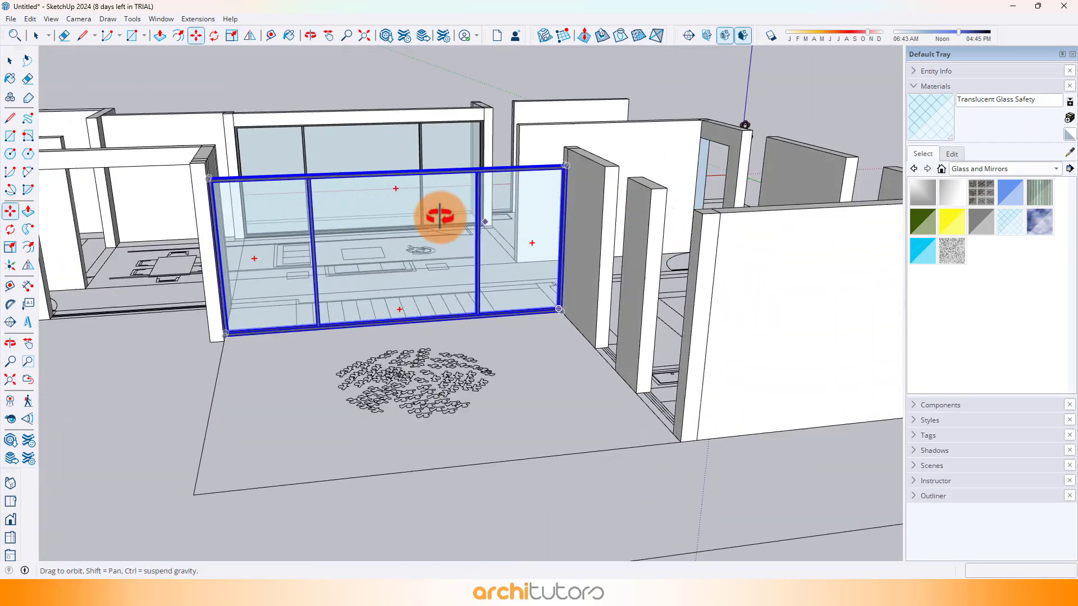
{"action": "scroll", "coordinate": [203, 144], "scroll_direction": "up", "scroll_amount": 5}
{"action": "scroll", "coordinate": [215, 144], "scroll_direction": "down", "scroll_amount": 1}
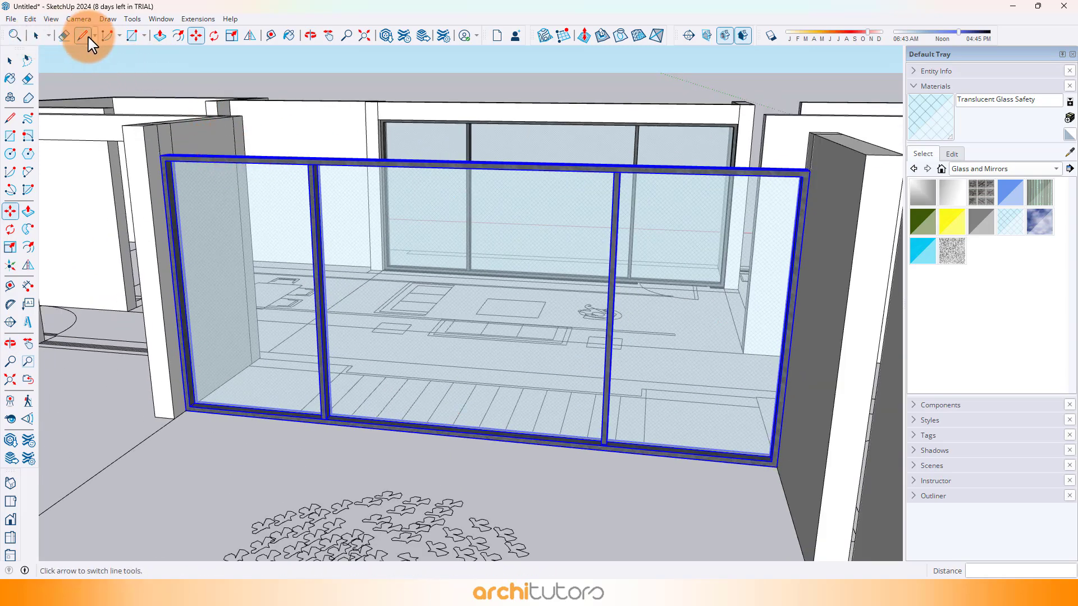
{"action": "left_click", "coordinate": [36, 36]}
{"action": "double_click", "coordinate": [275, 227]}
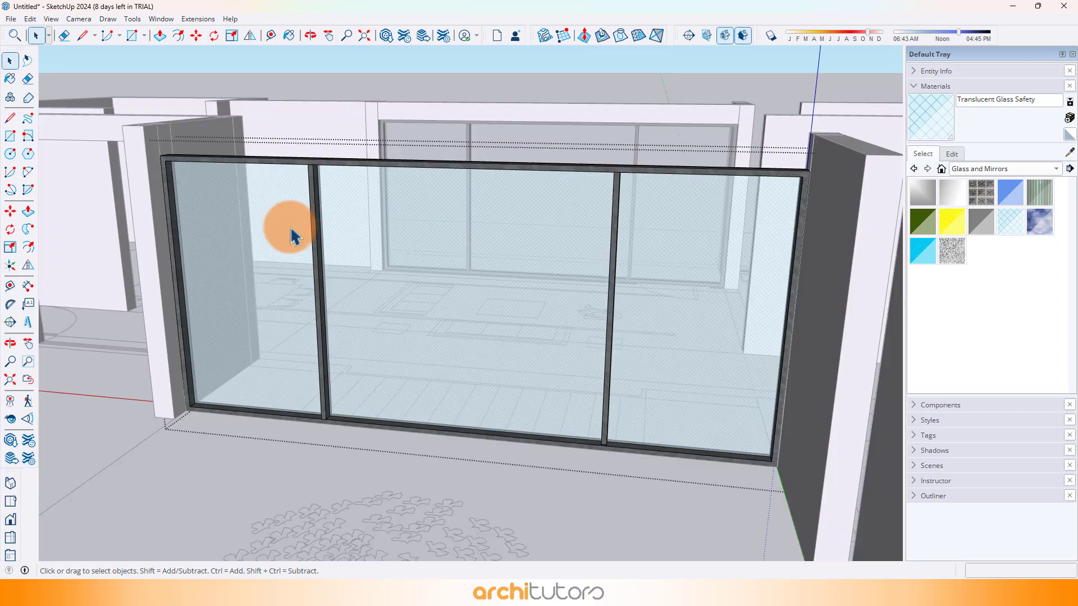
Raise the copied window's top frame rail vertically to the top of the adjoining wall and close the group
{"action": "middle_click_drag", "start_coordinate": [288, 234], "coordinate": [655, 166]}
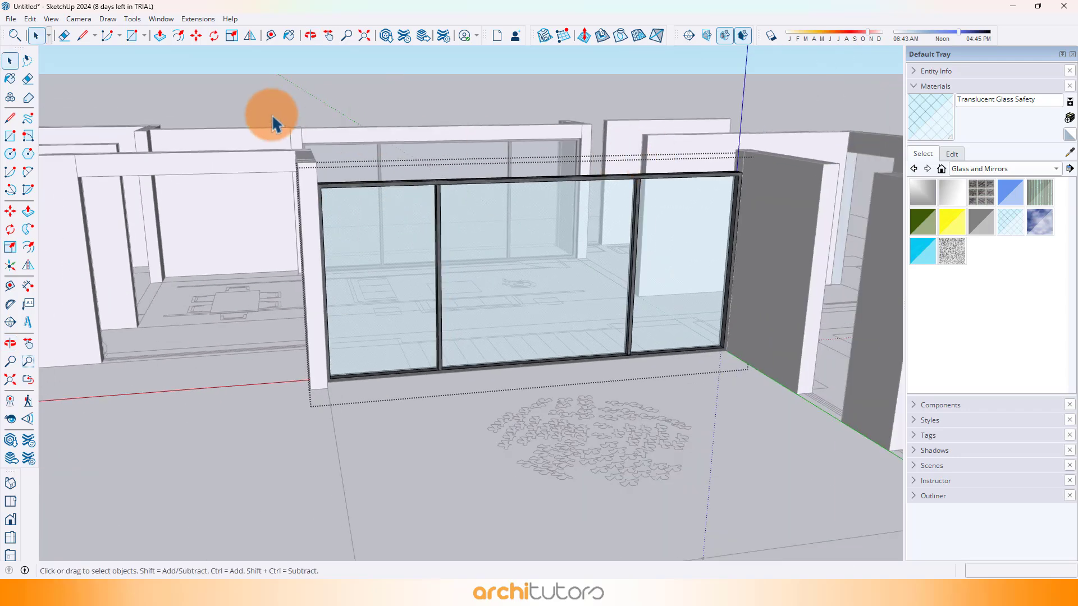
{"action": "left_click", "coordinate": [765, 168]}
{"action": "scroll", "coordinate": [724, 179], "scroll_direction": "up", "scroll_amount": 5}
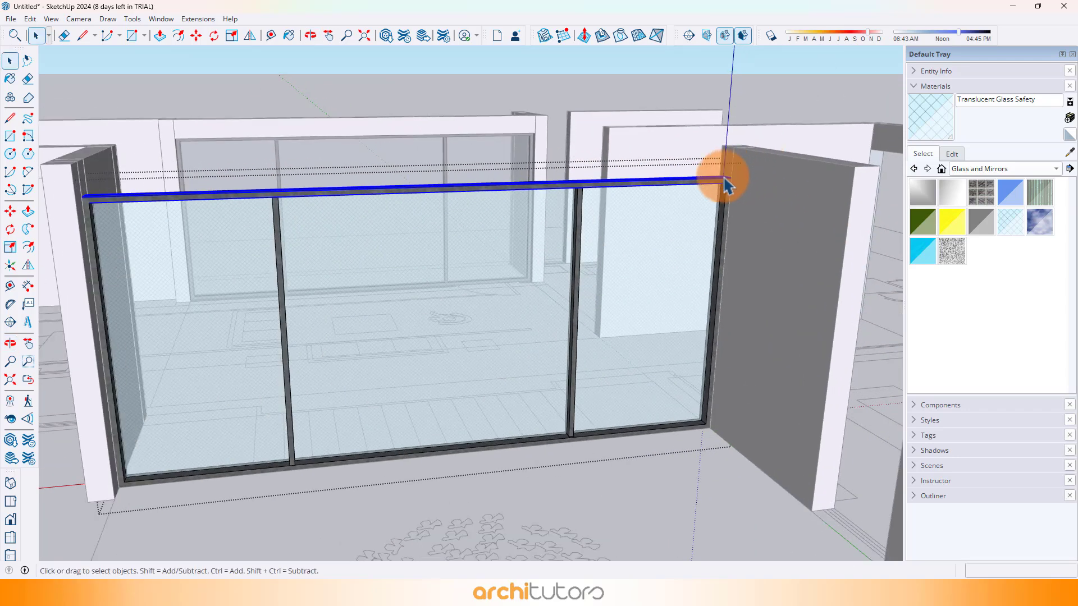
{"action": "scroll", "coordinate": [732, 182], "scroll_direction": "up", "scroll_amount": 4}
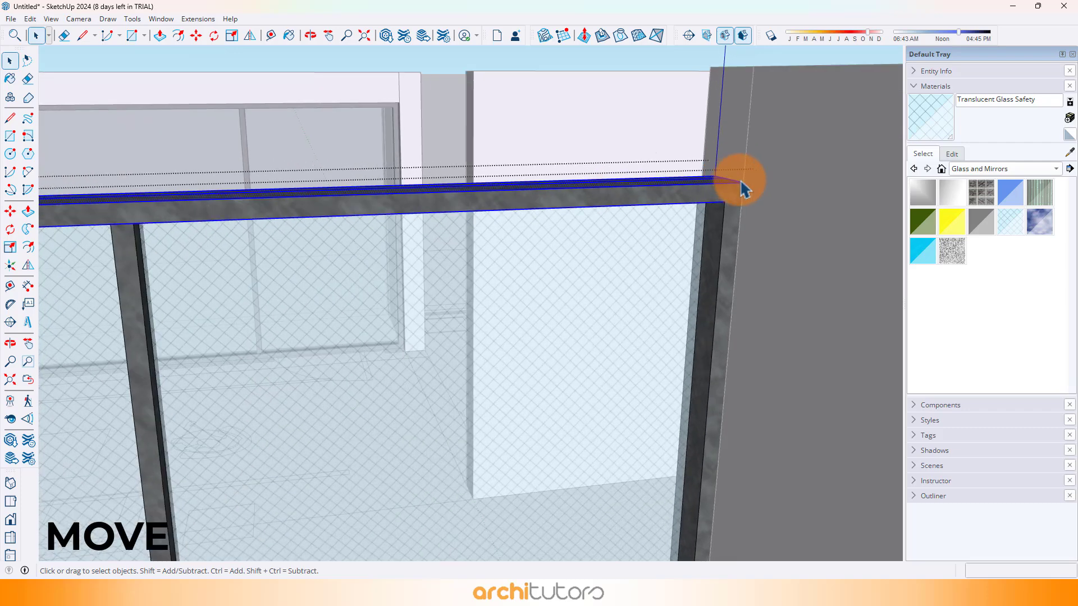
{"action": "key", "text": "m"}
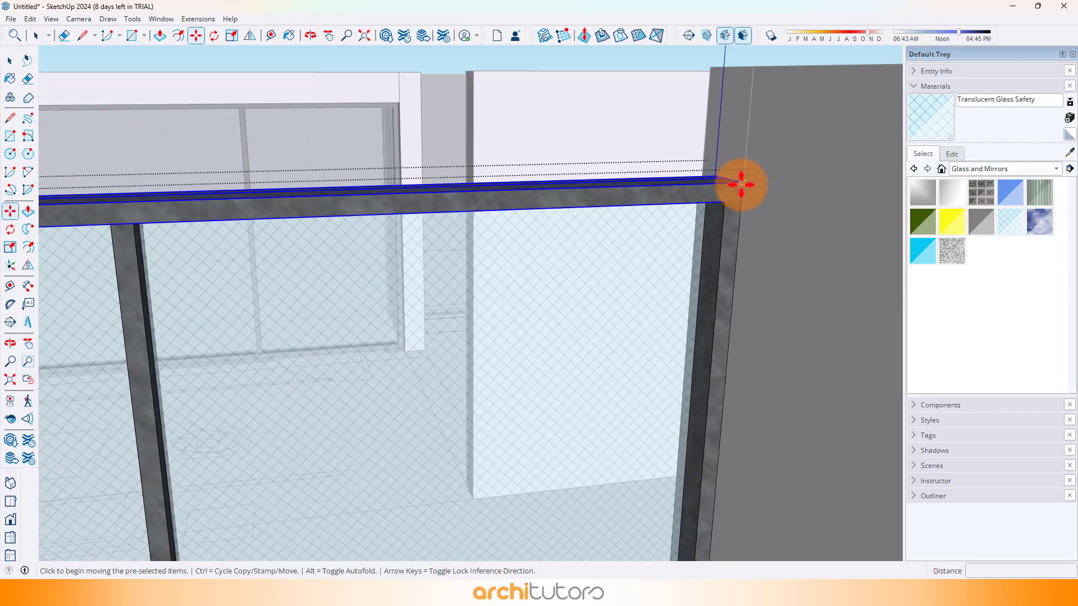
{"action": "left_click", "coordinate": [744, 192]}
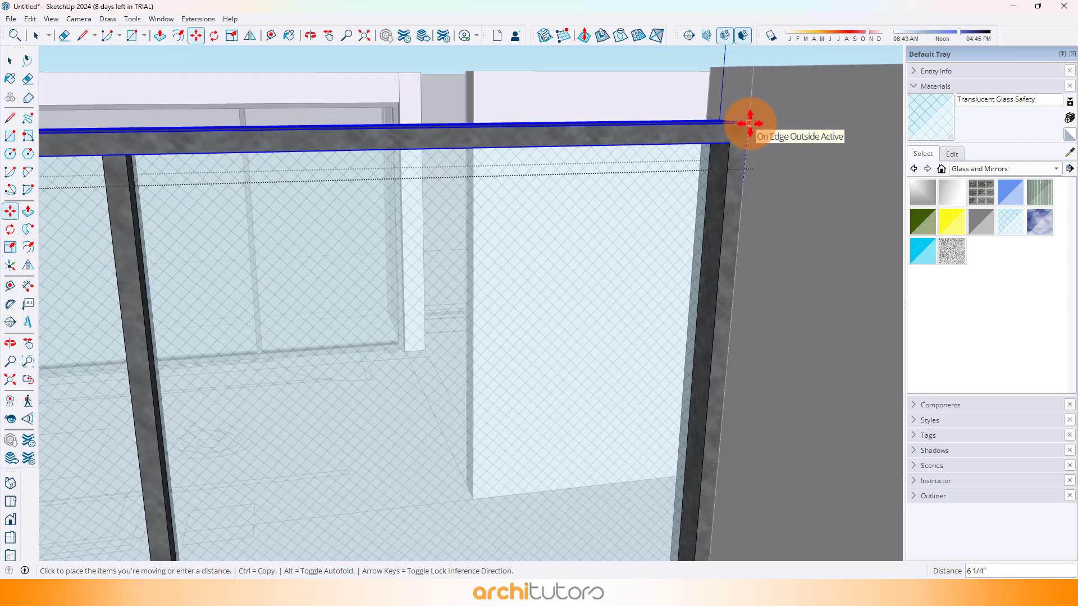
{"action": "key", "text": "Return"}
{"action": "scroll", "coordinate": [738, 168], "scroll_direction": "down", "scroll_amount": 4}
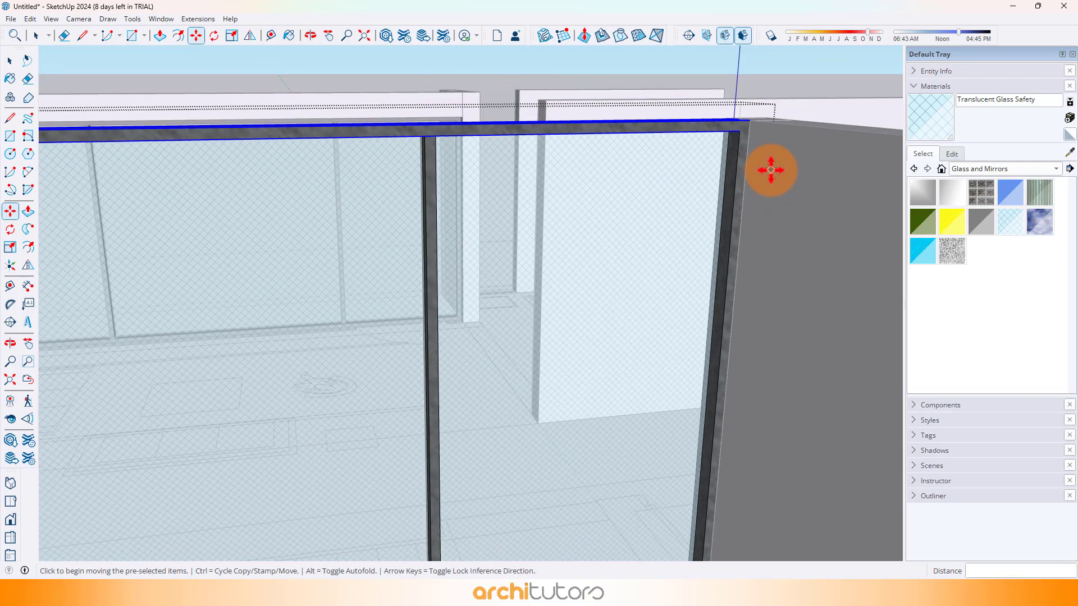
{"action": "key", "text": "space"}
{"action": "scroll", "coordinate": [755, 160], "scroll_direction": "down", "scroll_amount": 2}
{"action": "key", "text": "Escape"}
Edit the Translucent Glass Safety material to make its glass colour slightly darker
{"action": "scroll", "coordinate": [704, 145], "scroll_direction": "down", "scroll_amount": 4}
{"action": "middle_click_drag", "start_coordinate": [682, 149], "coordinate": [645, 334]}
{"action": "scroll", "coordinate": [665, 138], "scroll_direction": "up", "scroll_amount": 1}
{"action": "left_click", "coordinate": [951, 154]}
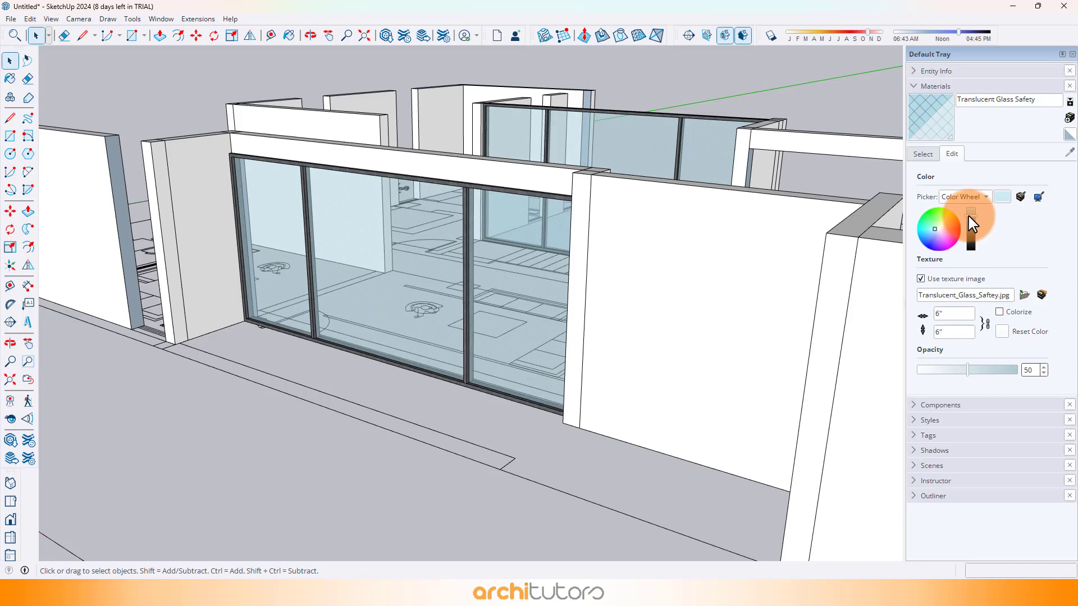
Copy the original window group by its lower frame corner to the lower wall corner of the side opening facing the dining table
{"action": "middle_click_drag", "start_coordinate": [335, 255], "coordinate": [477, 307]}
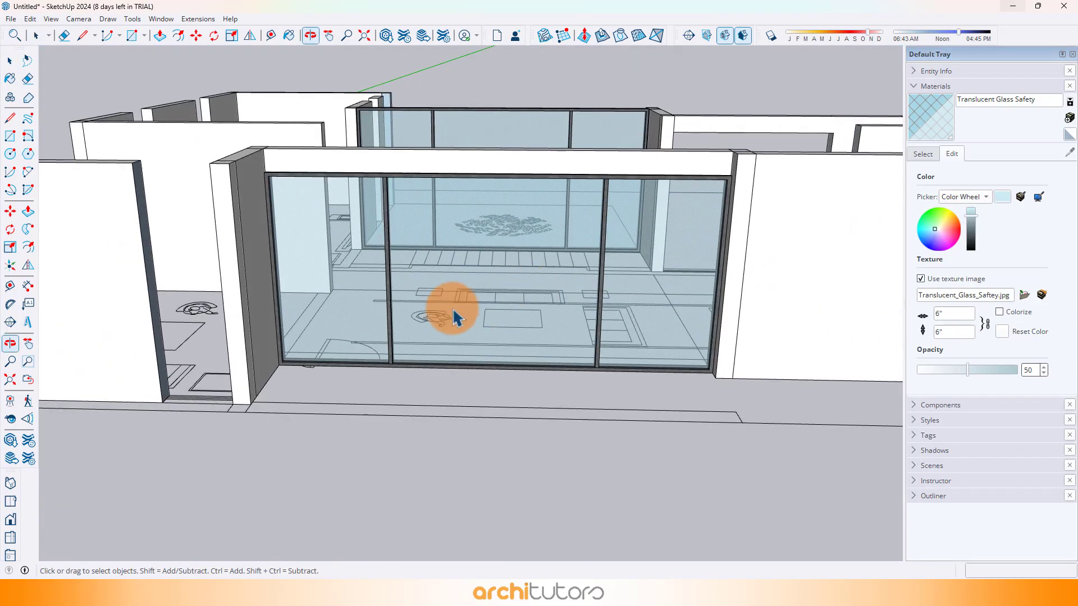
{"action": "left_click", "coordinate": [397, 339]}
{"action": "scroll", "coordinate": [800, 335], "scroll_direction": "up", "scroll_amount": 2}
{"action": "scroll", "coordinate": [741, 361], "scroll_direction": "up", "scroll_amount": 5}
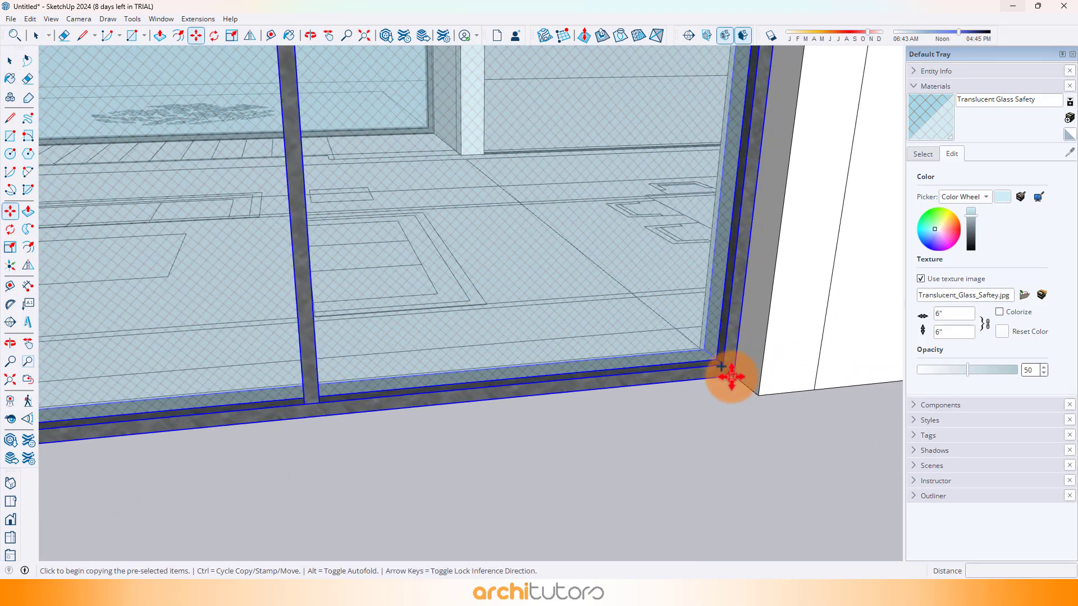
{"action": "left_click", "coordinate": [721, 366]}
{"action": "scroll", "coordinate": [806, 281], "scroll_direction": "down", "scroll_amount": 10}
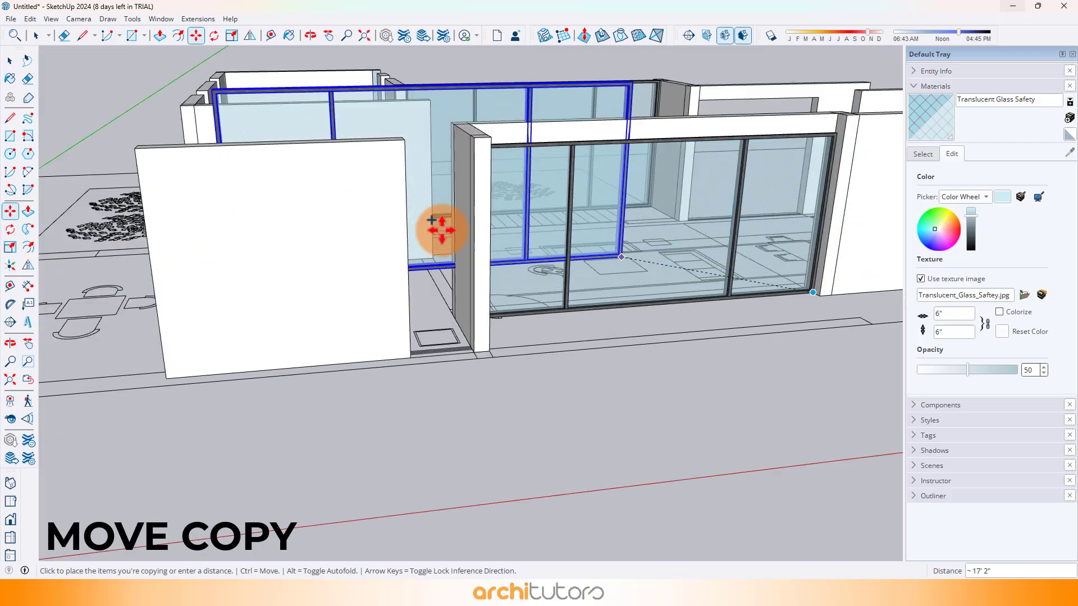
{"action": "middle_click_drag", "start_coordinate": [432, 220], "coordinate": [657, 228]}
{"action": "scroll", "coordinate": [585, 417], "scroll_direction": "up", "scroll_amount": 8}
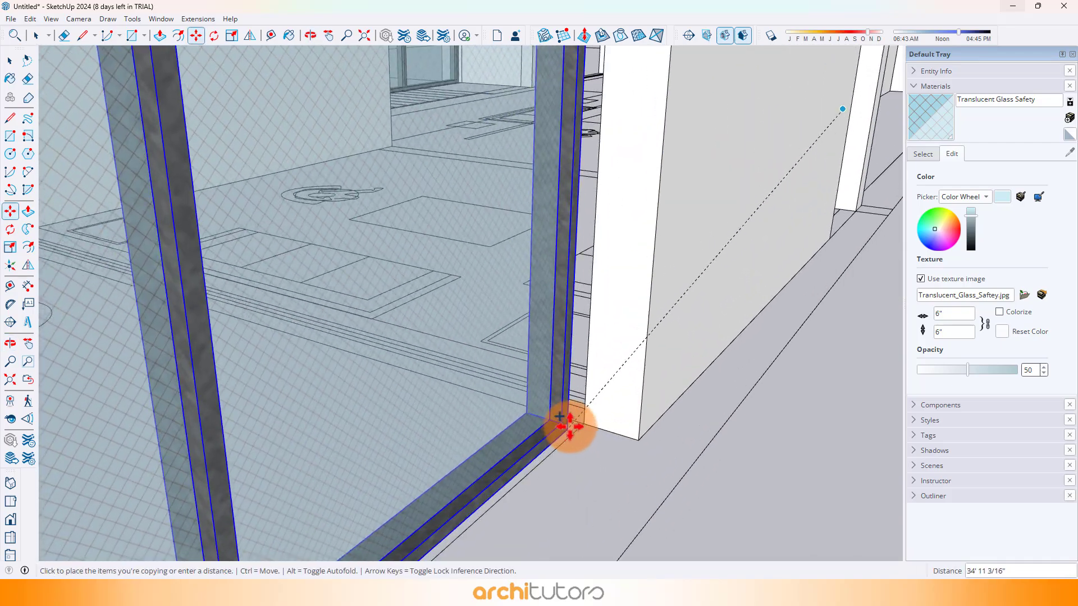
{"action": "scroll", "coordinate": [570, 427], "scroll_direction": "up", "scroll_amount": 2}
{"action": "left_click", "coordinate": [583, 416]}
Rotate the copied window about its lower corner so it runs across the side opening
{"action": "scroll", "coordinate": [583, 420], "scroll_direction": "up", "scroll_amount": 3}
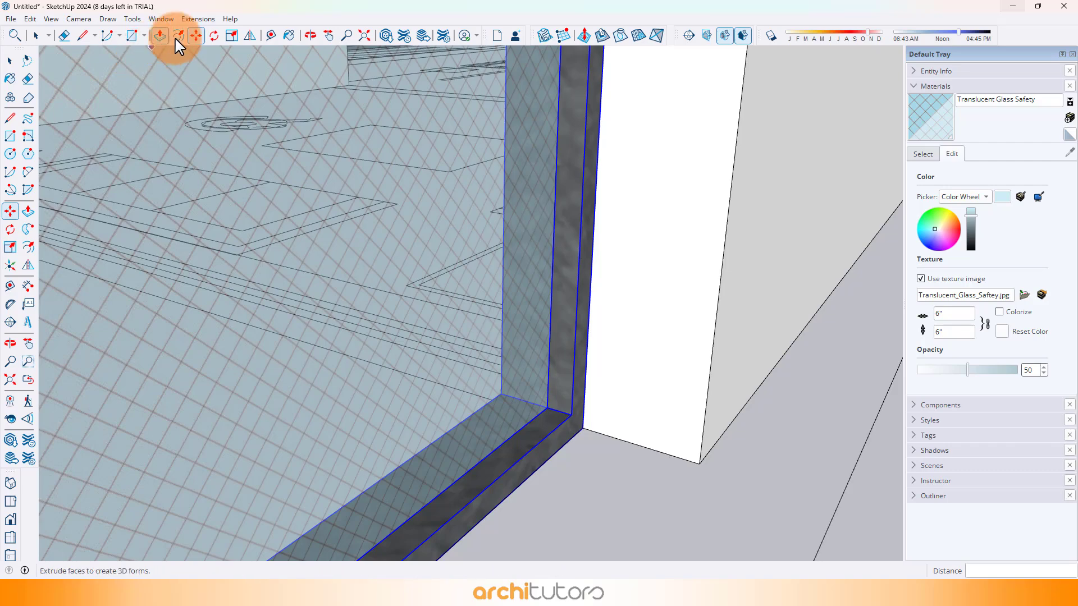
{"action": "left_click", "coordinate": [213, 35]}
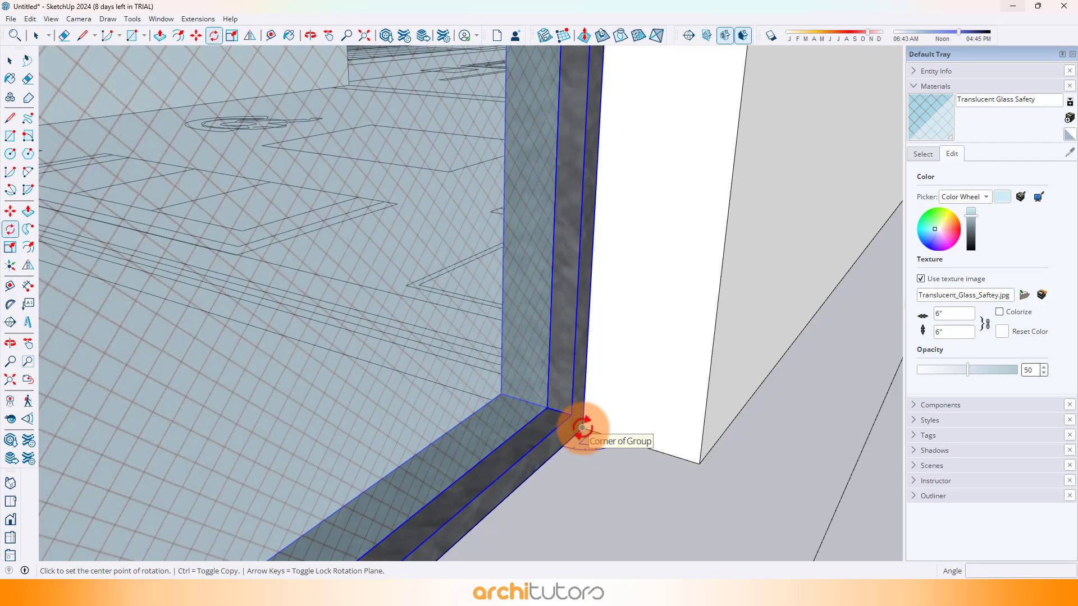
{"action": "left_click", "coordinate": [601, 431]}
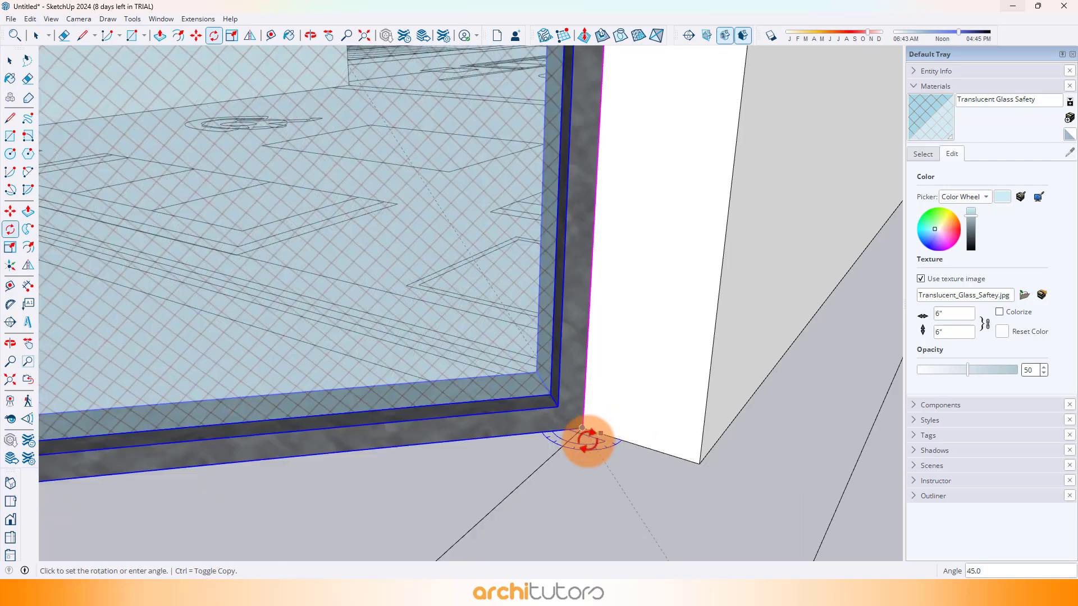
{"action": "left_click", "coordinate": [561, 448]}
{"action": "scroll", "coordinate": [628, 411], "scroll_direction": "down", "scroll_amount": 7}
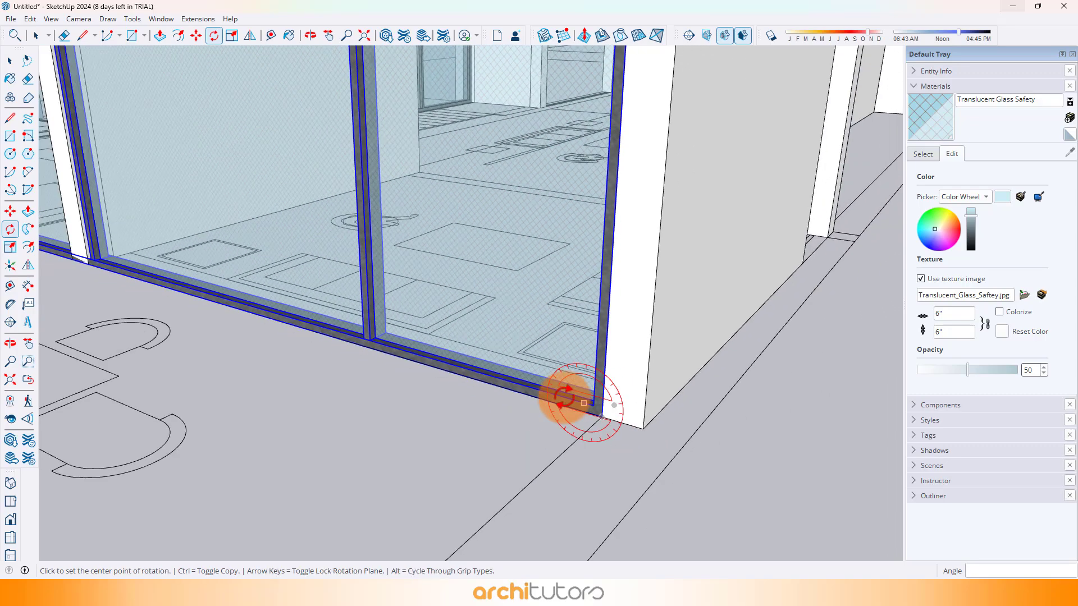
Open the rotated window group in the side opening for editing
{"action": "middle_click_drag", "start_coordinate": [312, 288], "coordinate": [505, 248]}
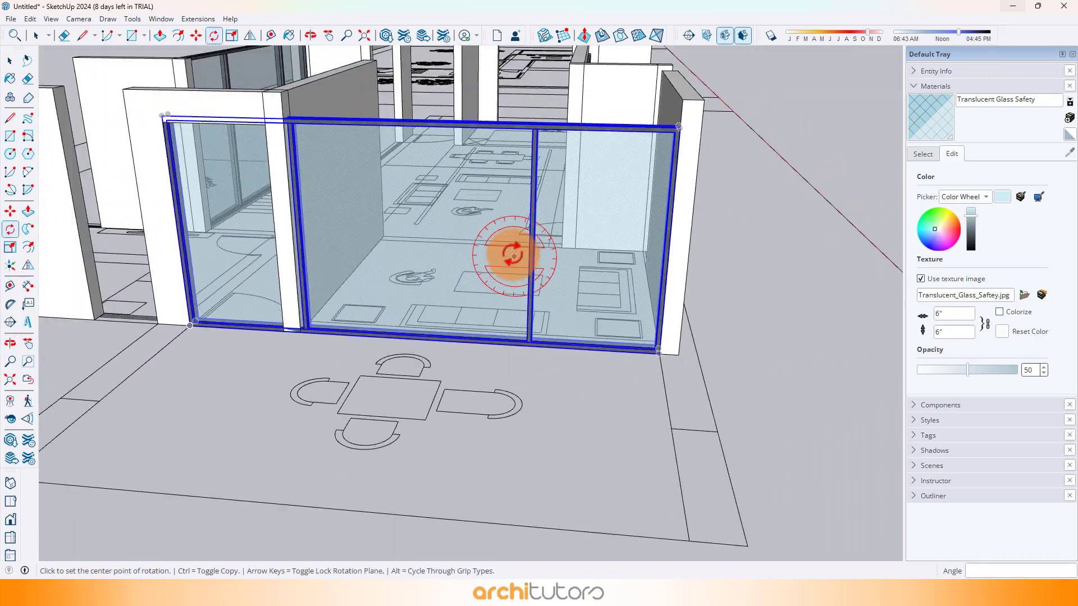
{"action": "left_click", "coordinate": [37, 36]}
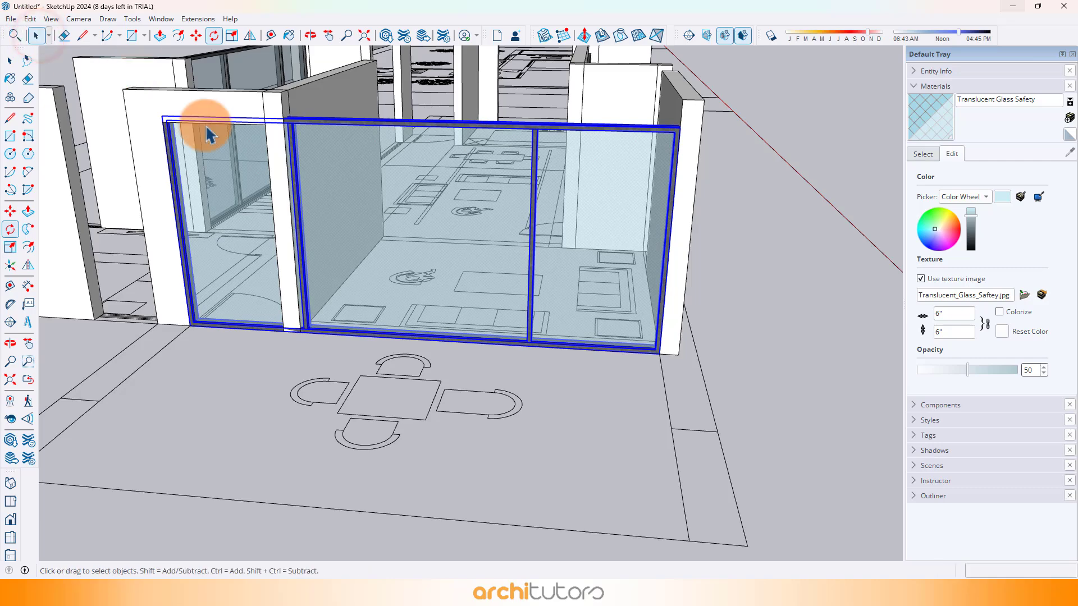
{"action": "double_click", "coordinate": [467, 191]}
{"action": "scroll", "coordinate": [584, 343], "scroll_direction": "down", "scroll_amount": 2}
{"action": "scroll", "coordinate": [555, 274], "scroll_direction": "up", "scroll_amount": 2}
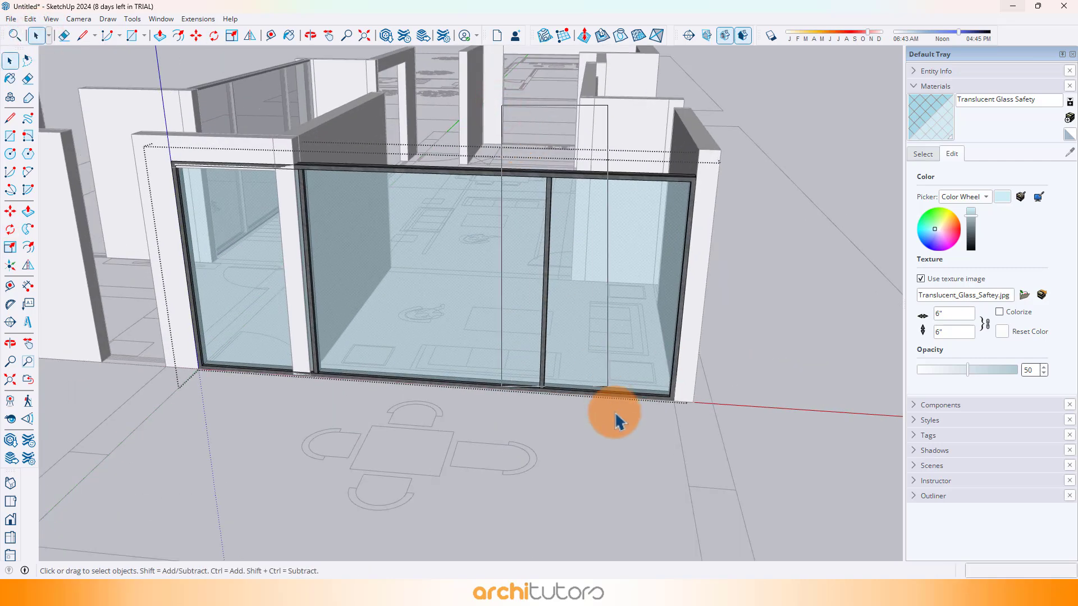
{"action": "left_click_drag", "start_coordinate": [618, 448], "coordinate": [618, 448]}
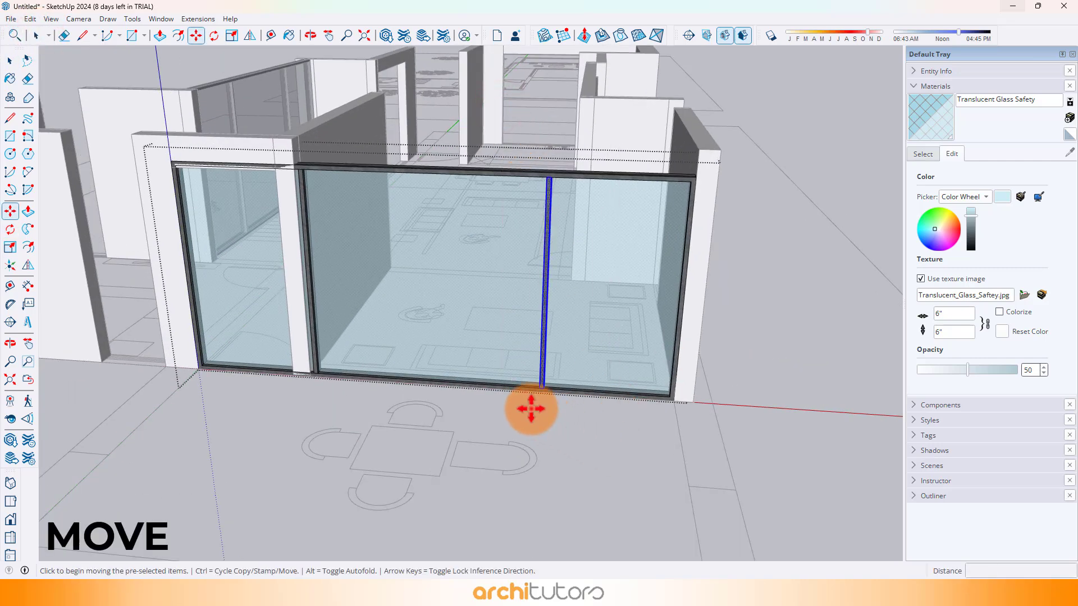
{"action": "left_click", "coordinate": [531, 410]}
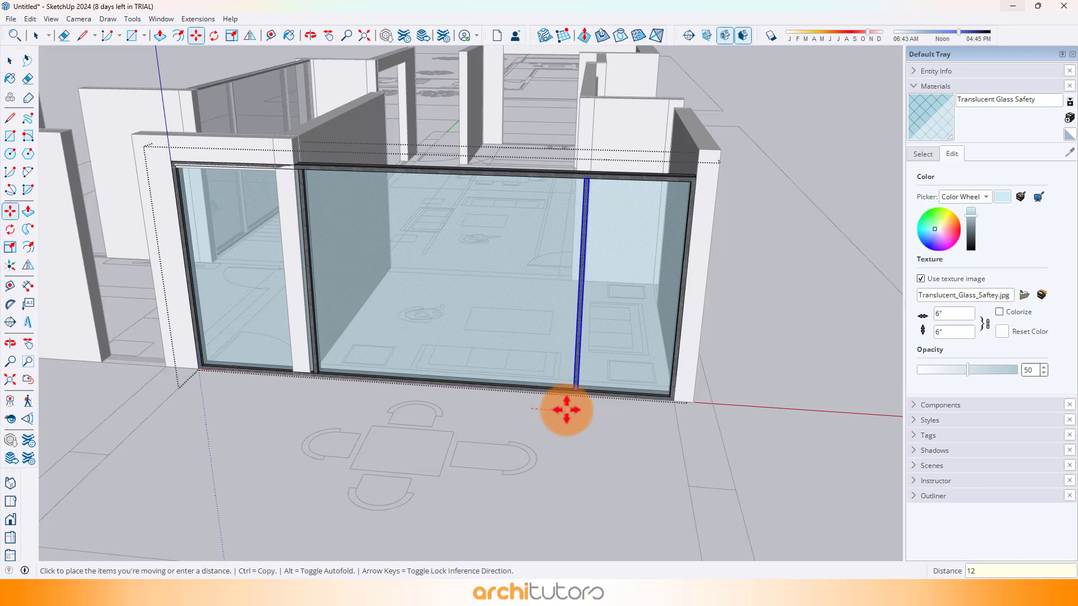
{"action": "key", "text": "Escape"}
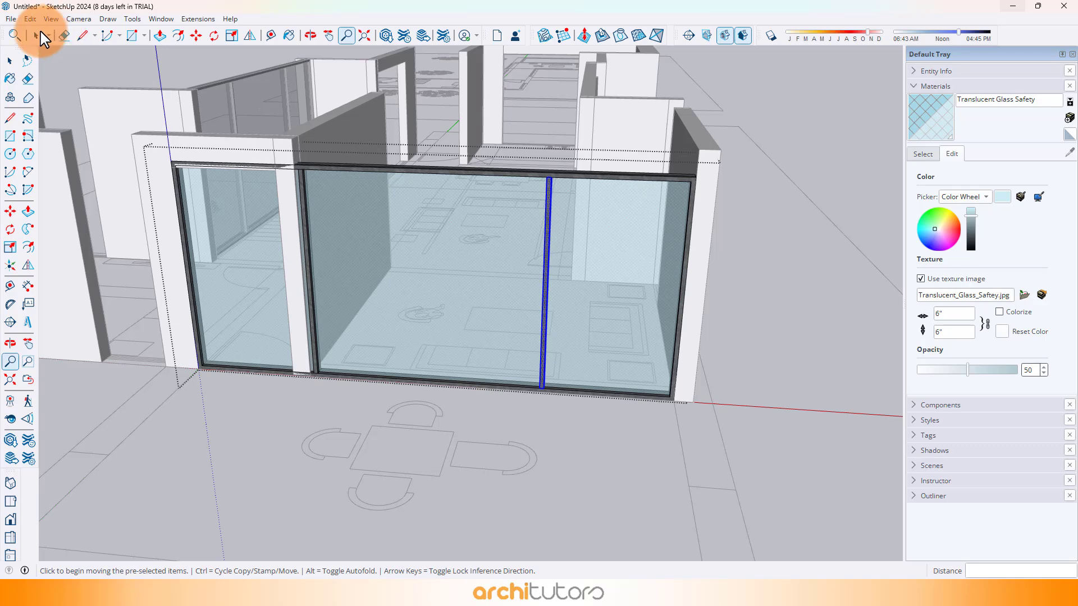
Move the overhanging end bay, with its frame, pane and mullion, inward along the red axis to shorten the window
{"action": "left_click", "coordinate": [39, 34]}
{"action": "left_click_drag", "start_coordinate": [112, 78], "coordinate": [427, 447]}
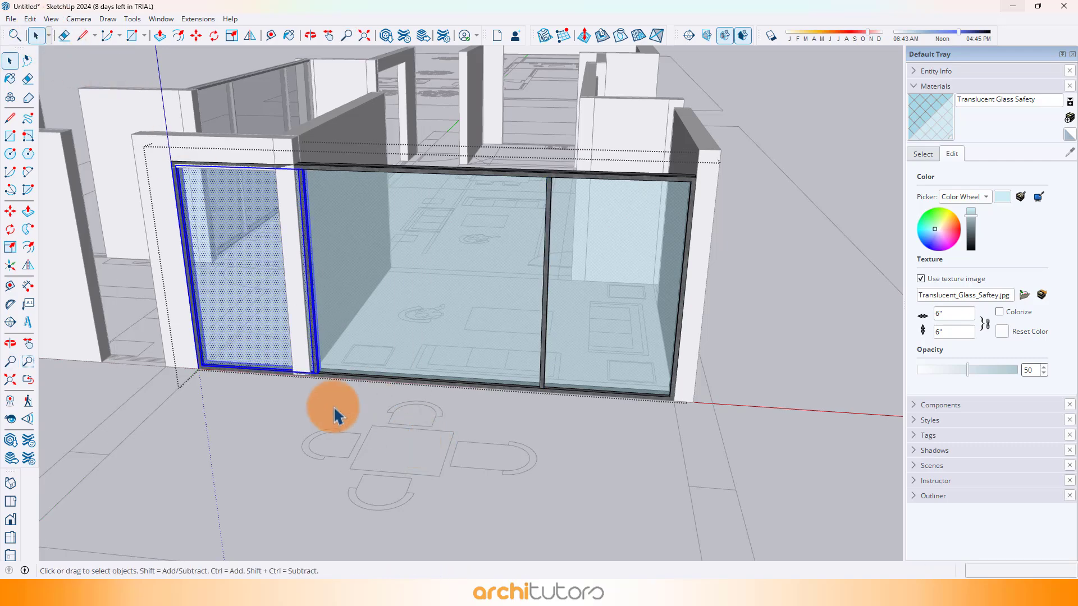
{"action": "scroll", "coordinate": [229, 383], "scroll_direction": "up", "scroll_amount": 1}
{"action": "left_click", "coordinate": [218, 383]}
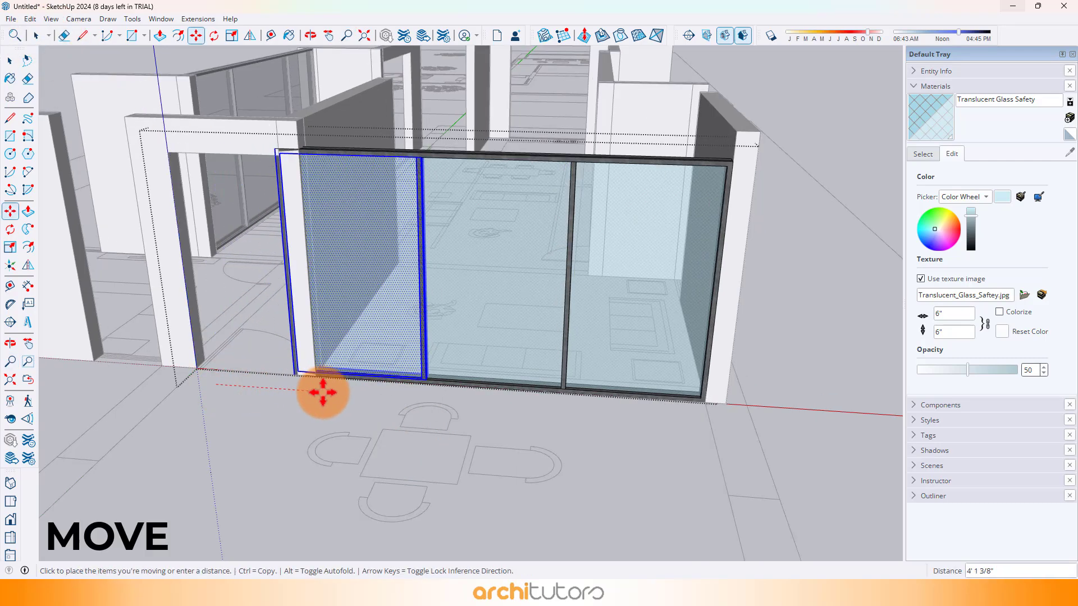
{"action": "left_click", "coordinate": [362, 396]}
Move the end bay back 11 3/16" so its lower frame corner meets the wall corner
{"action": "scroll", "coordinate": [344, 385], "scroll_direction": "up", "scroll_amount": 6}
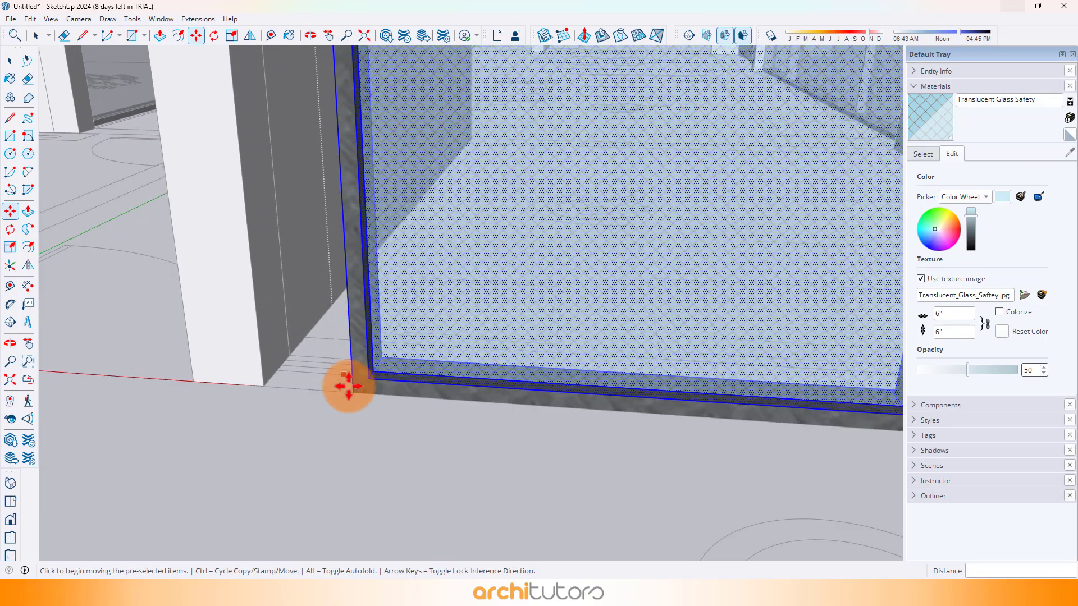
{"action": "left_click", "coordinate": [350, 392]}
{"action": "scroll", "coordinate": [258, 380], "scroll_direction": "down", "scroll_amount": 5}
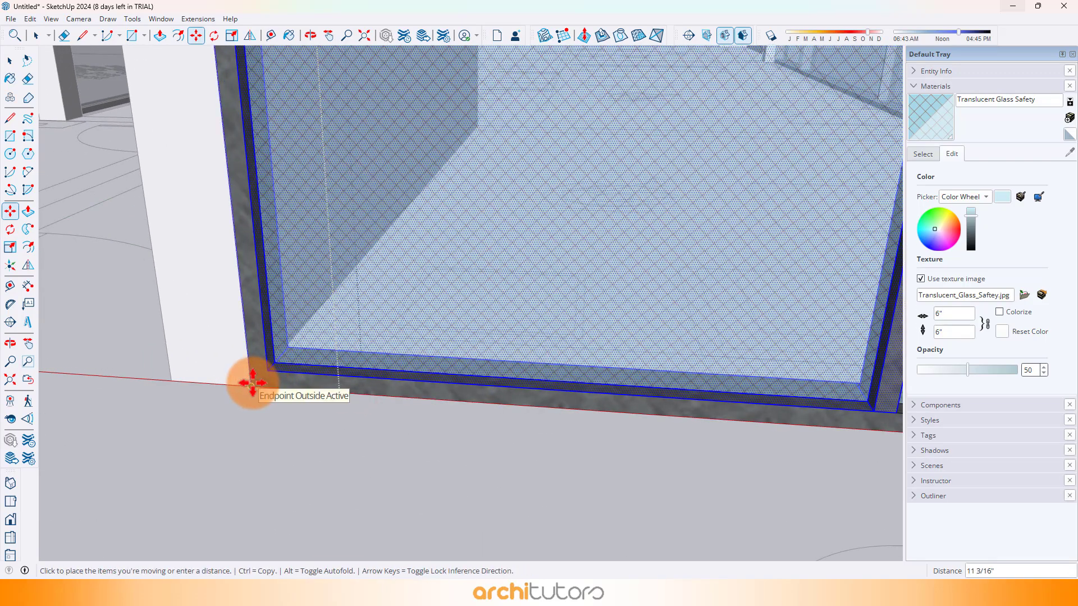
{"action": "left_click", "coordinate": [252, 385]}
{"action": "scroll", "coordinate": [286, 432], "scroll_direction": "up", "scroll_amount": 2}
{"action": "scroll", "coordinate": [285, 433], "scroll_direction": "down", "scroll_amount": 8}
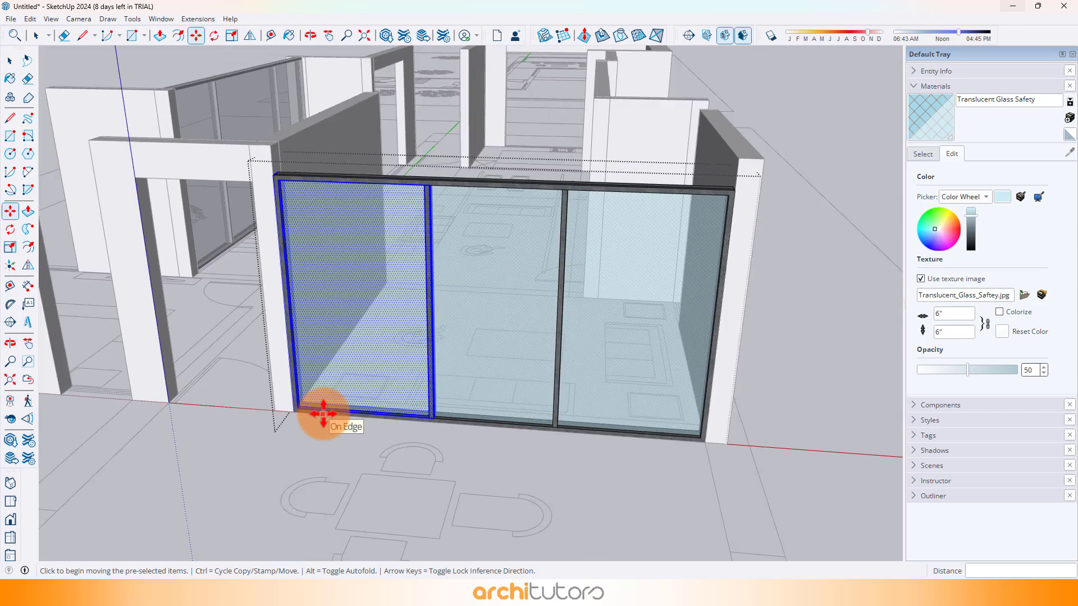
Move the mullion beside the shortened end bay 12" along the red axis toward that end of the window
{"action": "middle_click_drag", "start_coordinate": [320, 421], "coordinate": [361, 399]}
{"action": "key", "text": "space"}
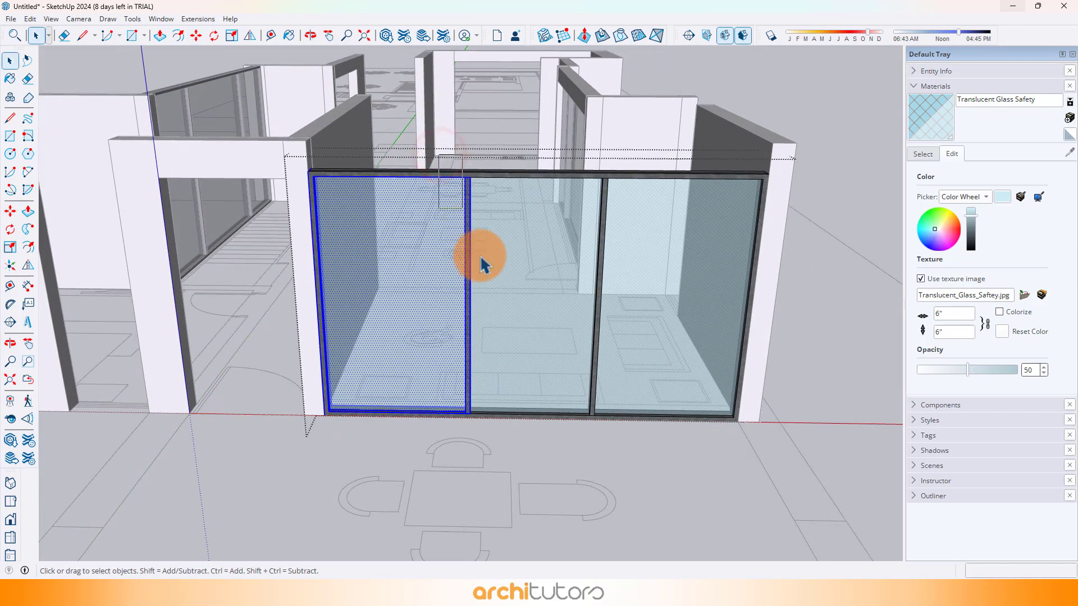
{"action": "left_click_drag", "start_coordinate": [481, 258], "coordinate": [517, 463]}
{"action": "scroll", "coordinate": [463, 427], "scroll_direction": "up", "scroll_amount": 5}
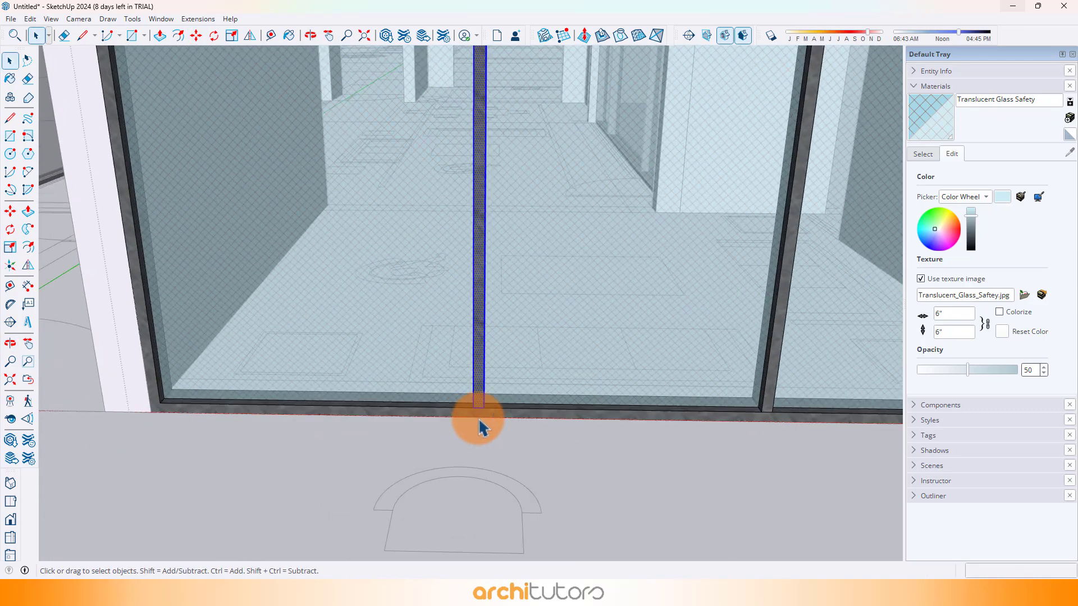
{"action": "key", "text": "m"}
{"action": "left_click", "coordinate": [517, 429]}
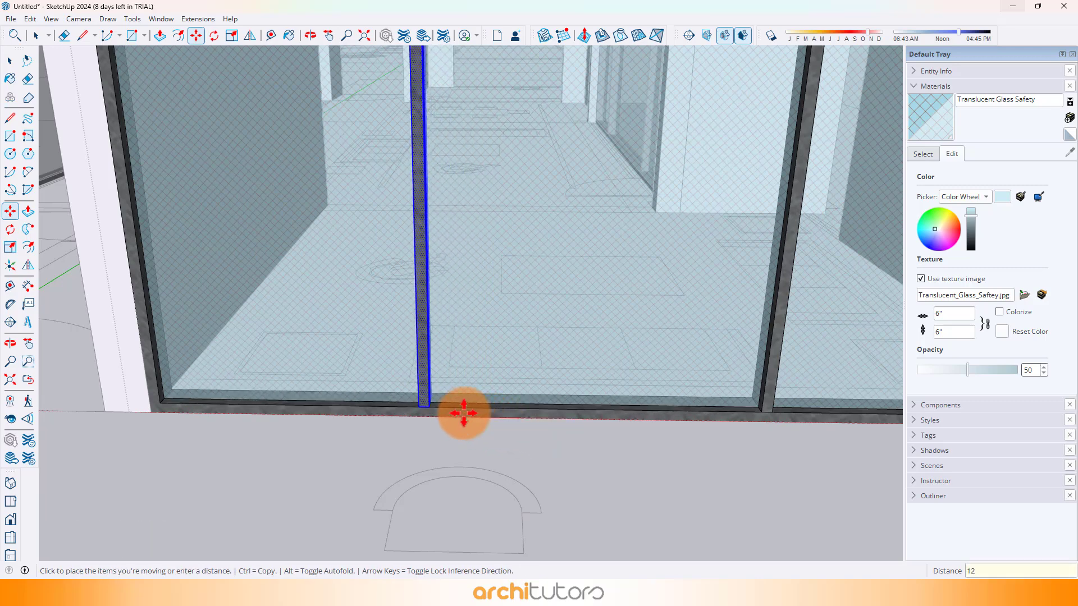
{"action": "key", "text": "Return"}
{"action": "scroll", "coordinate": [429, 406], "scroll_direction": "down", "scroll_amount": 6}
{"action": "key", "text": "space"}
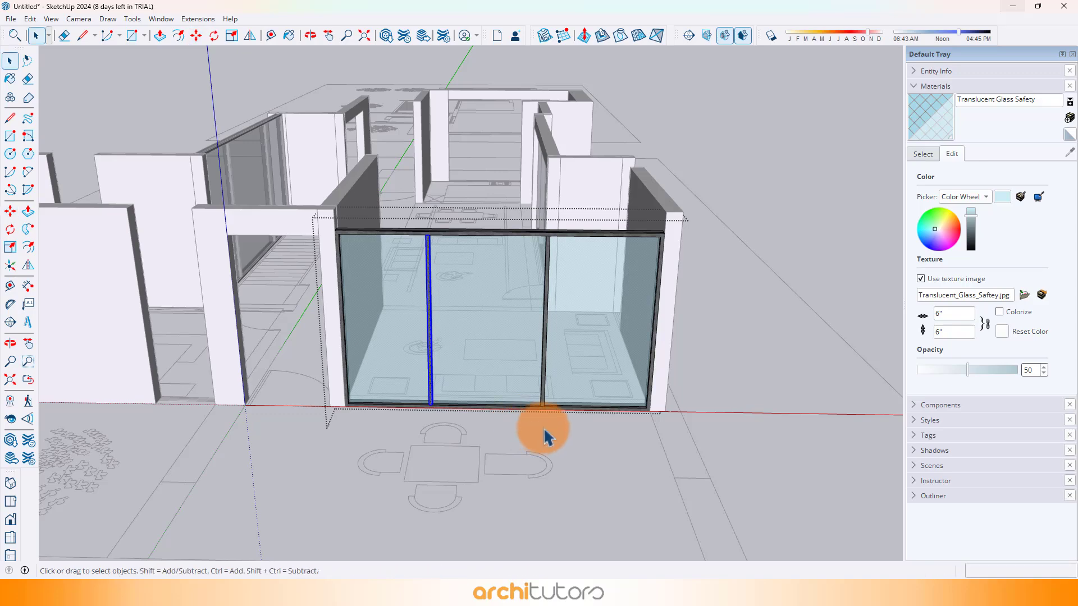
Push/Pull the small wall-end face above the glass window 15' across the opening to form the header
{"action": "middle_click_drag", "start_coordinate": [563, 460], "coordinate": [301, 217]}
{"action": "scroll", "coordinate": [301, 216], "scroll_direction": "up", "scroll_amount": 6}
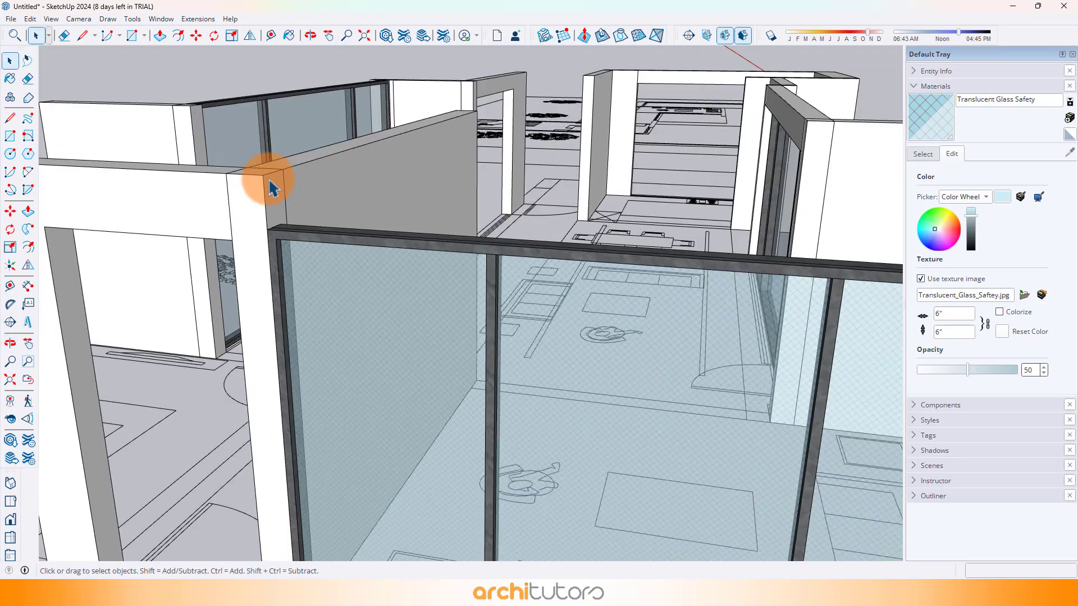
{"action": "scroll", "coordinate": [261, 180], "scroll_direction": "up", "scroll_amount": 2}
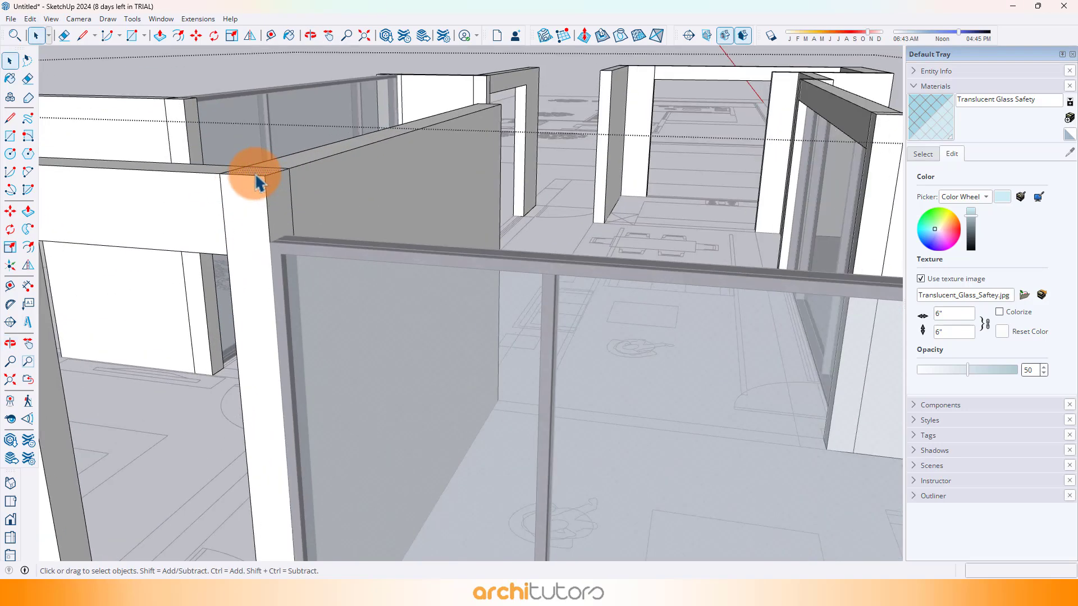
{"action": "left_click", "coordinate": [254, 181]}
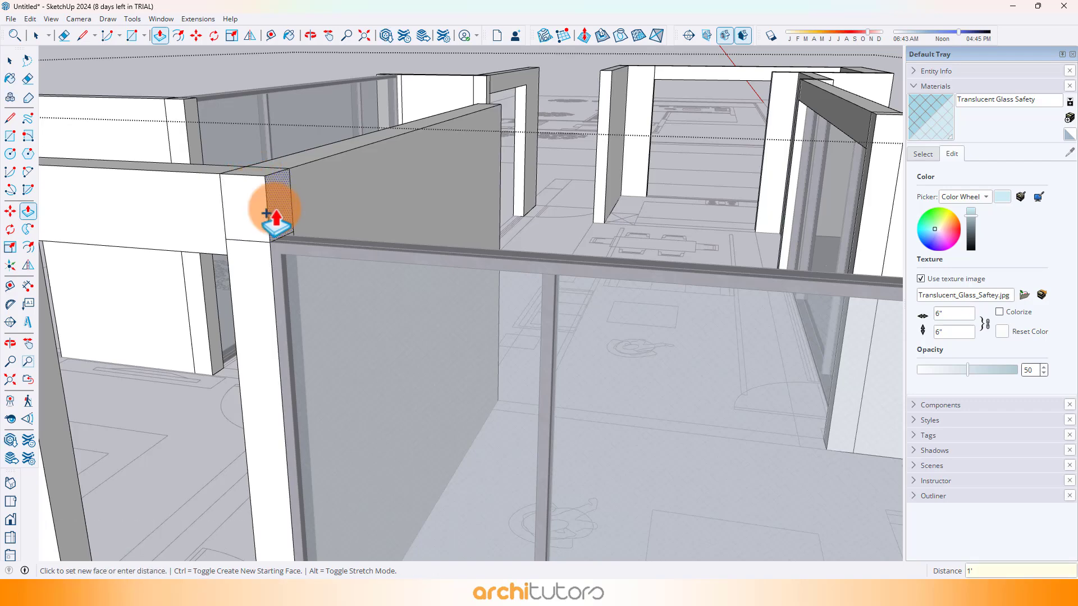
{"action": "scroll", "coordinate": [426, 208], "scroll_direction": "down", "scroll_amount": 6}
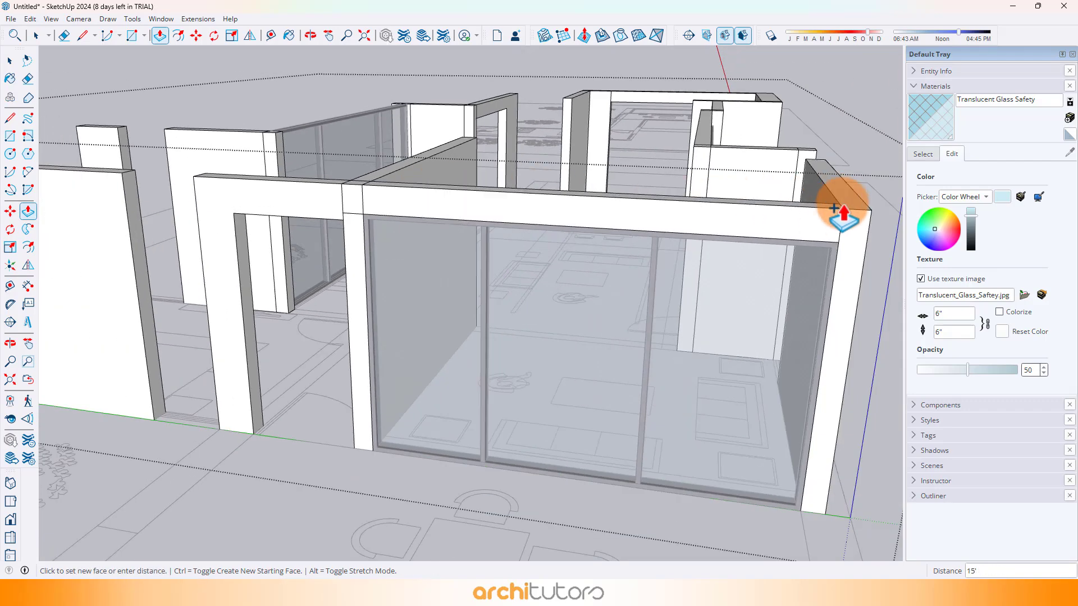
{"action": "scroll", "coordinate": [647, 268], "scroll_direction": "down", "scroll_amount": 3}
Move the glass window under the new header 4" inward from the outer wall face
{"action": "middle_click_drag", "start_coordinate": [606, 296], "coordinate": [451, 334]}
{"action": "scroll", "coordinate": [424, 242], "scroll_direction": "up", "scroll_amount": 3}
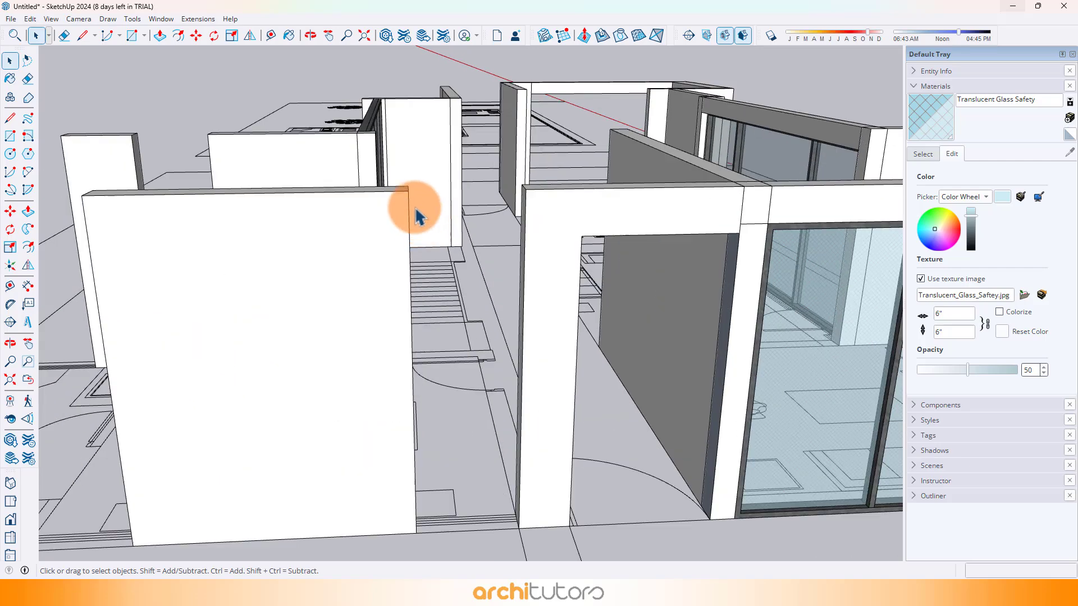
{"action": "scroll", "coordinate": [819, 457], "scroll_direction": "up", "scroll_amount": 1}
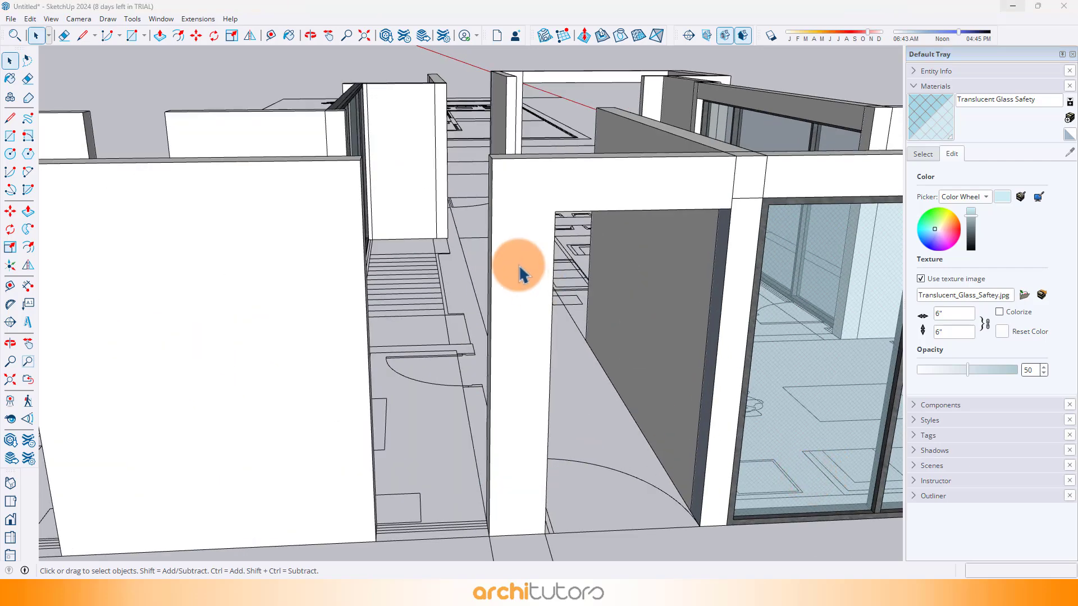
{"action": "middle_click_drag", "start_coordinate": [518, 266], "coordinate": [539, 340]}
{"action": "middle_click_drag", "start_coordinate": [756, 344], "coordinate": [686, 301], "text": "shift"}
{"action": "scroll", "coordinate": [651, 359], "scroll_direction": "up", "scroll_amount": 6}
{"action": "left_click", "coordinate": [624, 333]}
{"action": "scroll", "coordinate": [623, 333], "scroll_direction": "up", "scroll_amount": 1}
{"action": "scroll", "coordinate": [587, 308], "scroll_direction": "up", "scroll_amount": 2}
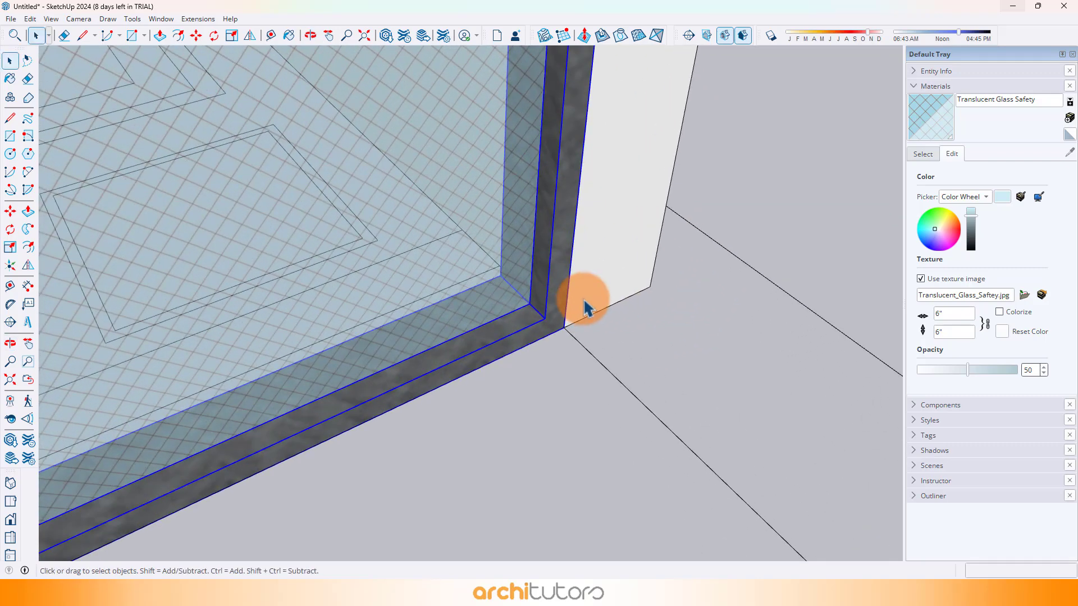
{"action": "left_click", "coordinate": [606, 386]}
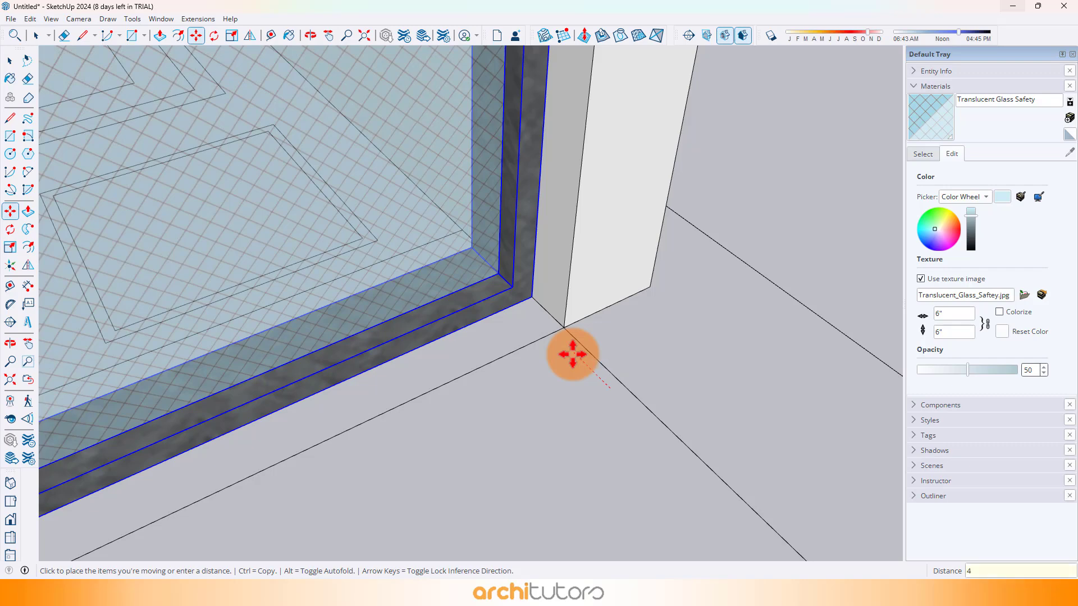
{"action": "key", "text": "Return"}
Move the glass window in the adjacent side opening 4" inward from the outer wall face
{"action": "scroll", "coordinate": [546, 455], "scroll_direction": "down", "scroll_amount": 3}
{"action": "middle_click_drag", "start_coordinate": [596, 380], "coordinate": [253, 258]}
{"action": "middle_click_drag", "start_coordinate": [635, 236], "coordinate": [618, 303]}
{"action": "middle_click_drag", "start_coordinate": [618, 303], "coordinate": [378, 364], "text": "shift"}
{"action": "left_click_drag", "start_coordinate": [370, 378], "coordinate": [399, 357]}
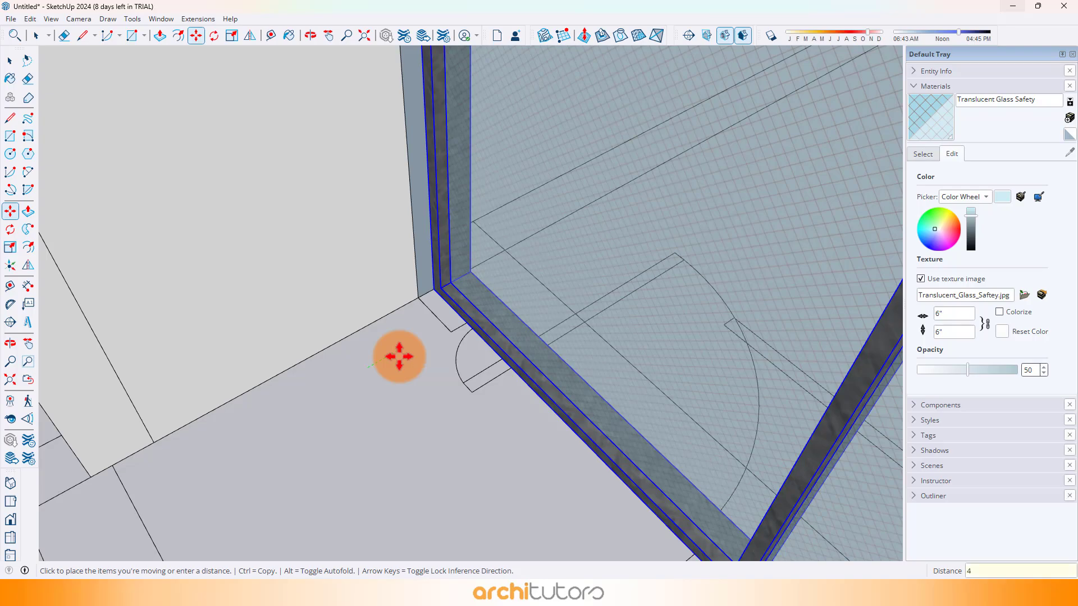
{"action": "key", "text": "Return"}
Draw a full-height rectangle closing the gap between the solid wall and the wall beside the doorway
{"action": "scroll", "coordinate": [506, 329], "scroll_direction": "down", "scroll_amount": 5}
{"action": "middle_click_drag", "start_coordinate": [527, 328], "coordinate": [718, 264]}
{"action": "scroll", "coordinate": [340, 239], "scroll_direction": "down", "scroll_amount": 2}
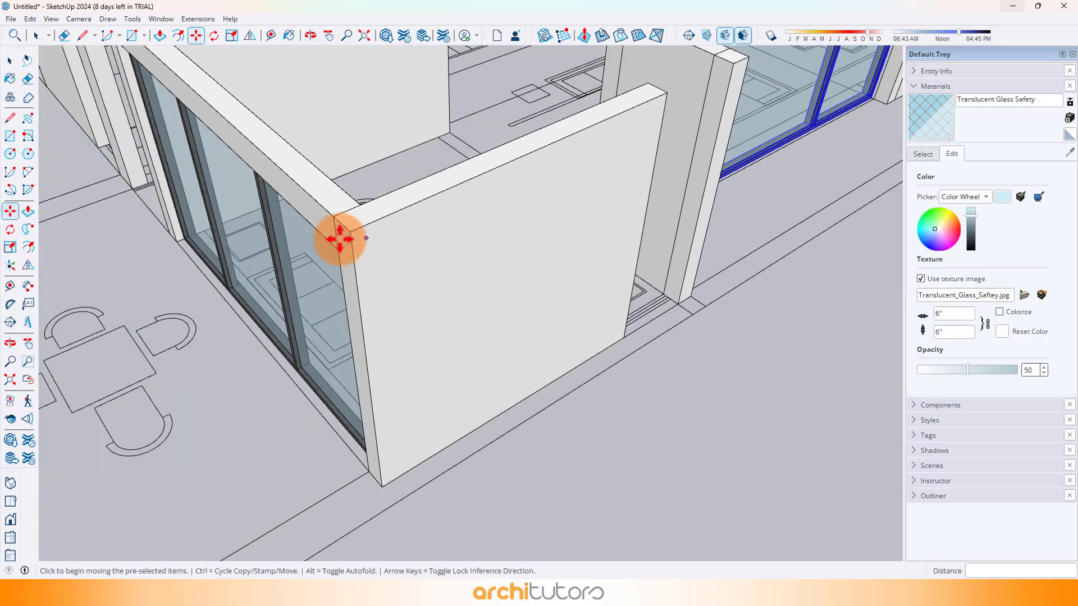
{"action": "scroll", "coordinate": [340, 239], "scroll_direction": "down", "scroll_amount": 1}
{"action": "middle_click_drag", "start_coordinate": [340, 239], "coordinate": [487, 355], "text": "shift"}
{"action": "middle_click_drag", "start_coordinate": [284, 294], "coordinate": [673, 236]}
{"action": "middle_click_drag", "start_coordinate": [474, 253], "coordinate": [331, 106]}
{"action": "key", "text": "r"}
{"action": "scroll", "coordinate": [323, 91], "scroll_direction": "up", "scroll_amount": 4}
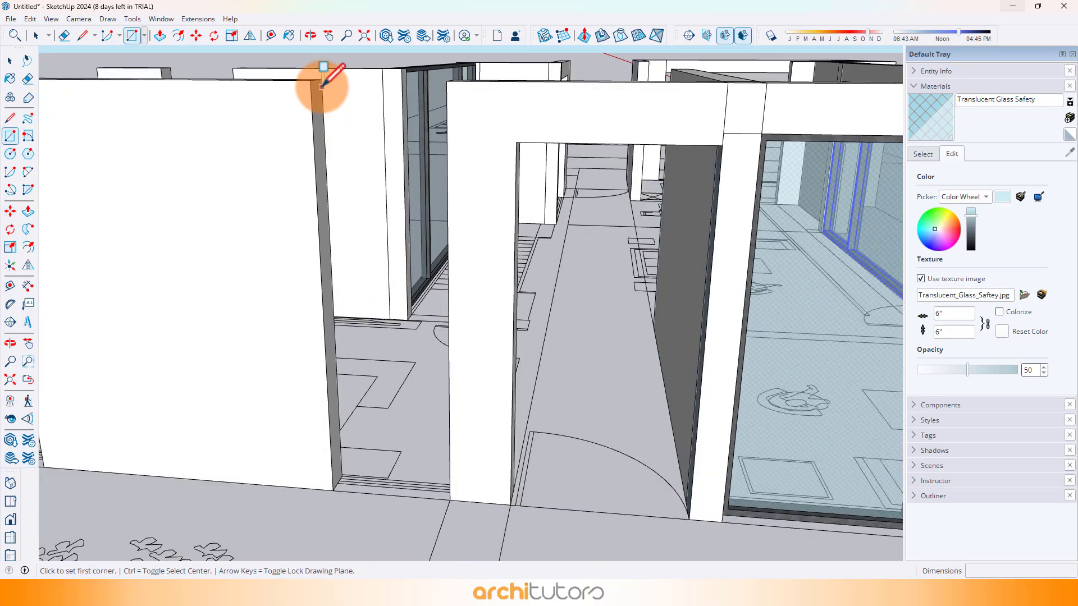
{"action": "left_click", "coordinate": [450, 501]}
{"action": "middle_click_drag", "start_coordinate": [406, 450], "coordinate": [587, 455]}
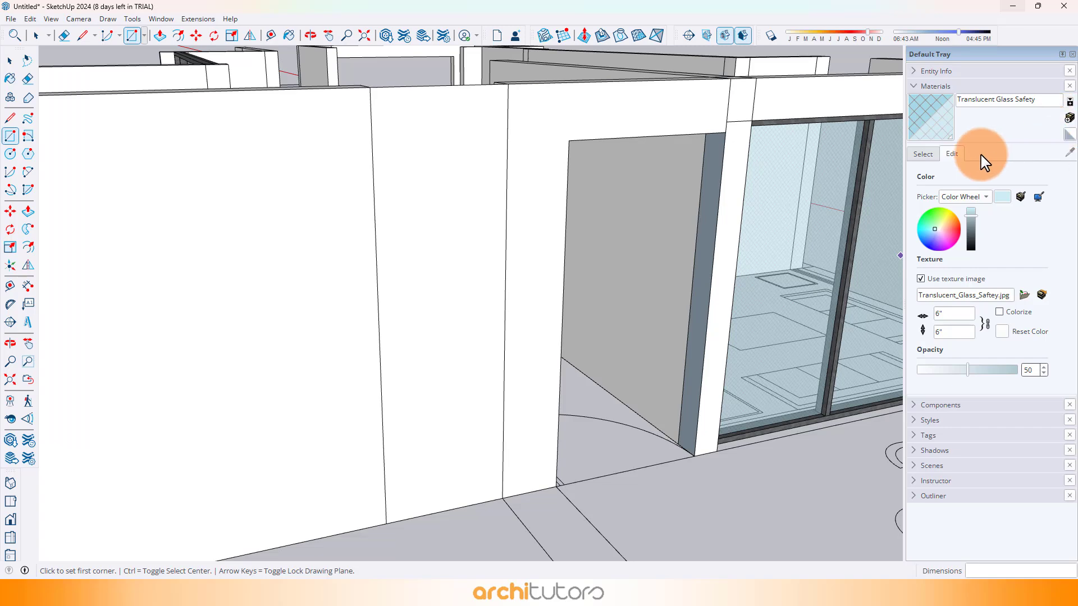
Sample Metal Rough from the window frame and paint the new rectangle in the wall gap with it
{"action": "left_click", "coordinate": [934, 157]}
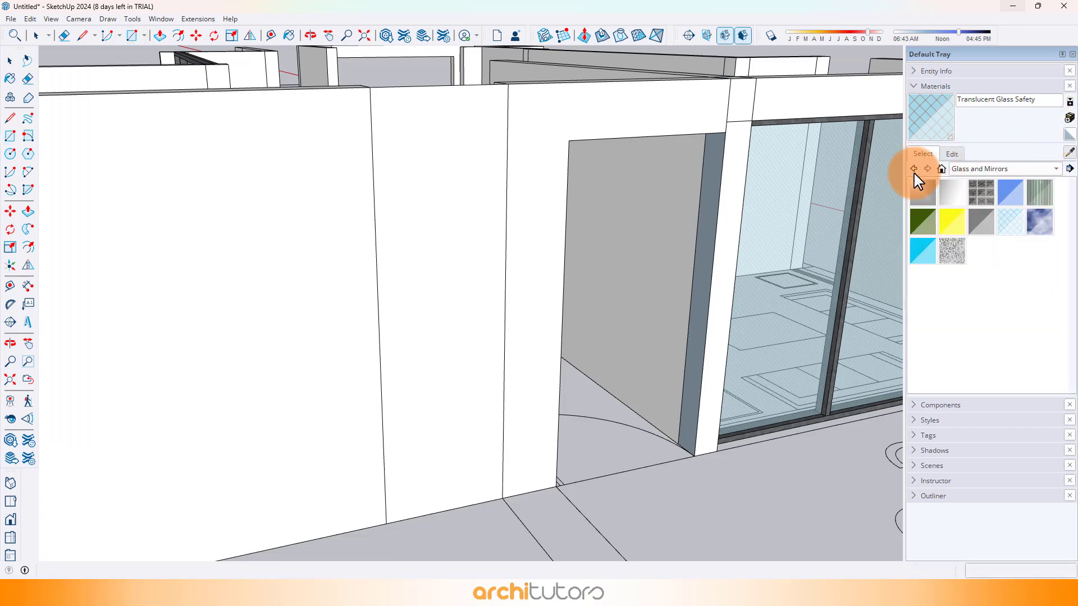
{"action": "left_click", "coordinate": [922, 192]}
{"action": "scroll", "coordinate": [854, 270], "scroll_direction": "up", "scroll_amount": 8}
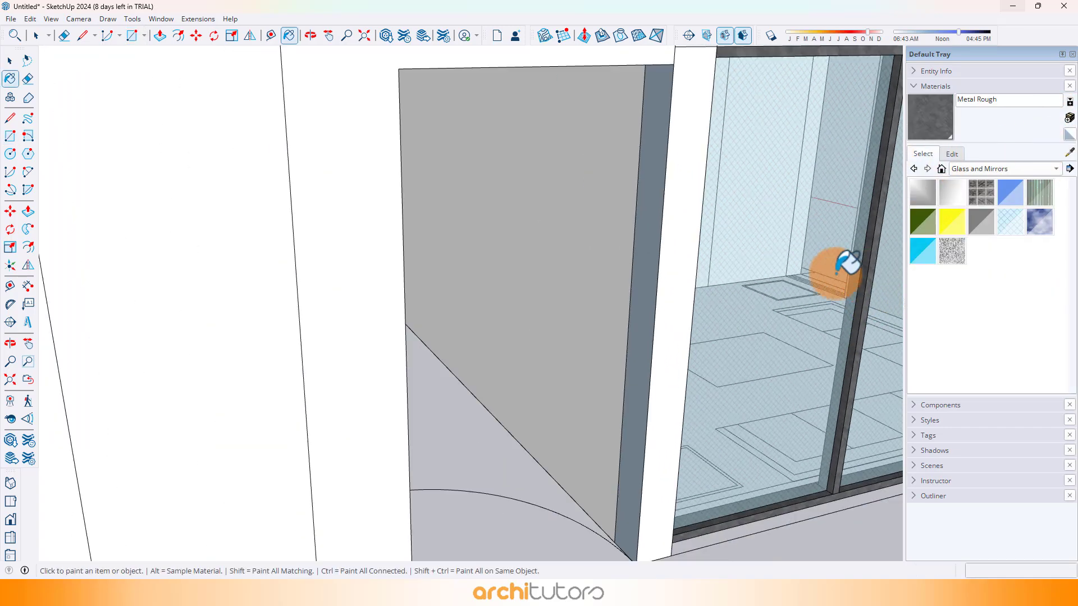
{"action": "scroll", "coordinate": [548, 279], "scroll_direction": "down", "scroll_amount": 6}
{"action": "left_click", "coordinate": [325, 251]}
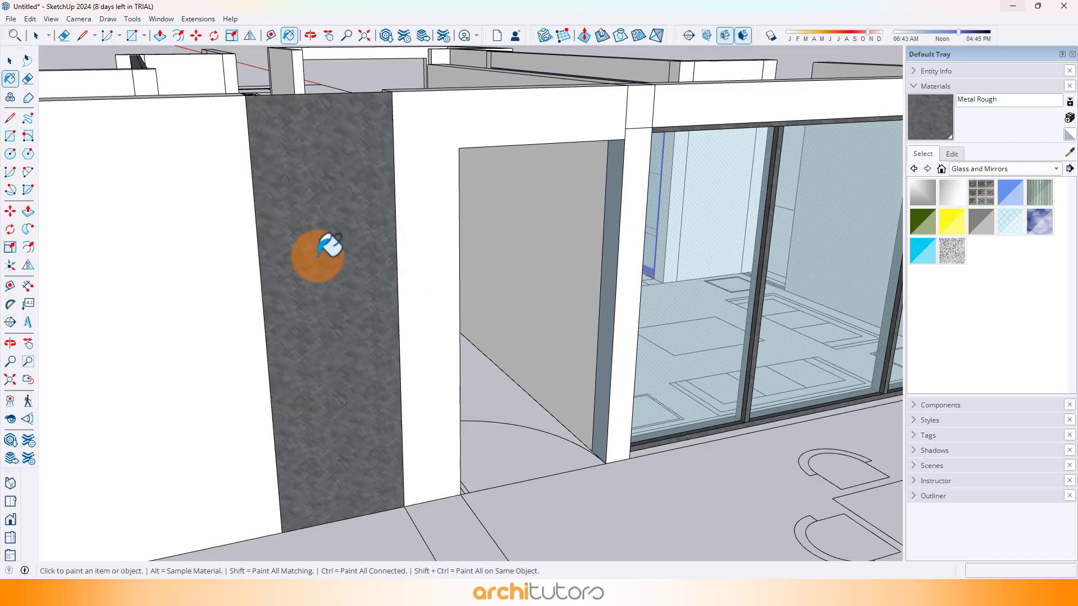
Start an Offset on the metal-painted panel in the wall gap
{"action": "scroll", "coordinate": [325, 251], "scroll_direction": "up", "scroll_amount": 2}
{"action": "key", "text": "f"}
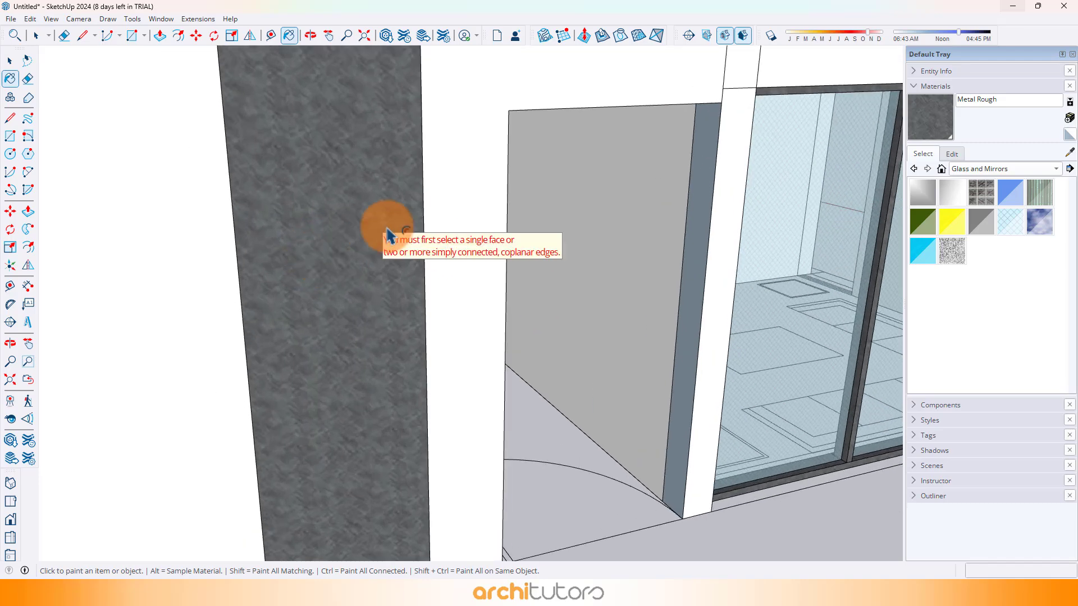
Offset the outline of the tall metal panel's face 2" inward to form a frame border
{"action": "left_click", "coordinate": [422, 223]}
{"action": "left_click", "coordinate": [395, 236]}
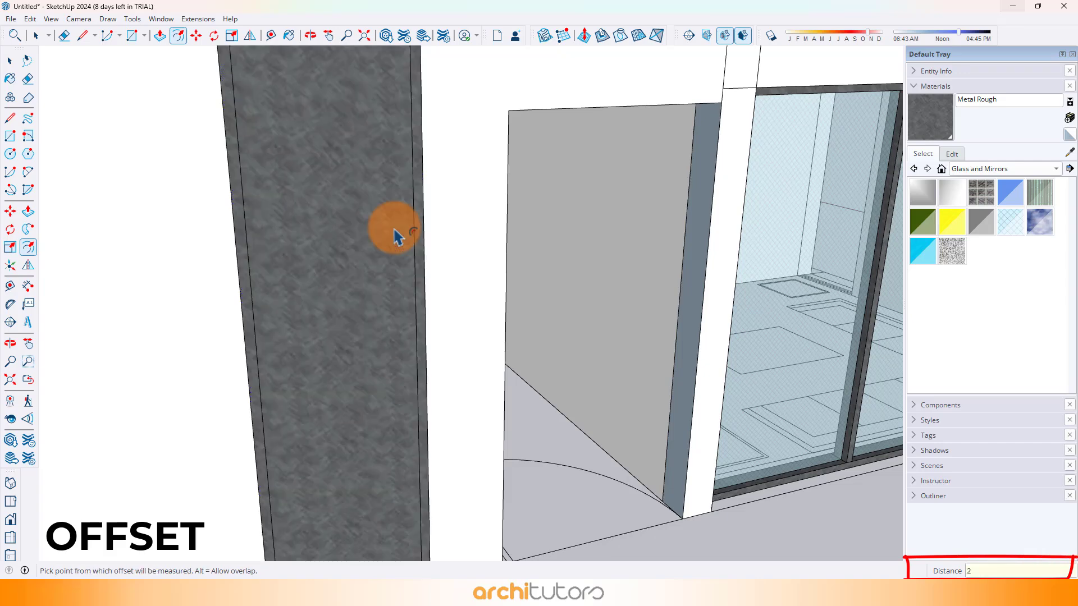
{"action": "scroll", "coordinate": [445, 216], "scroll_direction": "down", "scroll_amount": 4}
{"action": "scroll", "coordinate": [356, 116], "scroll_direction": "up", "scroll_amount": 4}
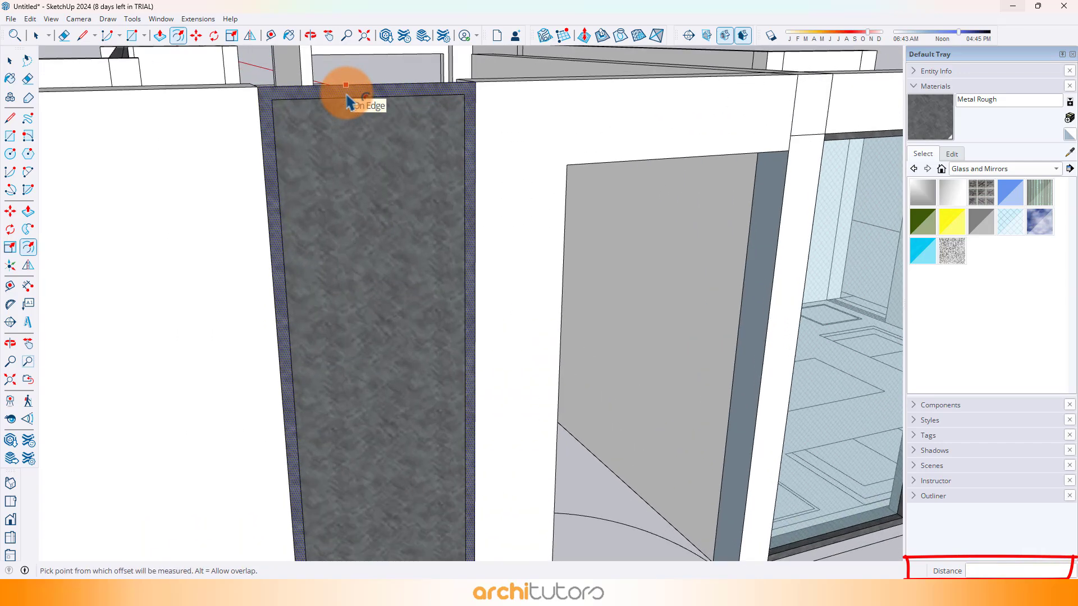
Push the panel's inner face 2" inward so the border stands out as a frame
{"action": "key", "text": "p"}
{"action": "left_click", "coordinate": [384, 219]}
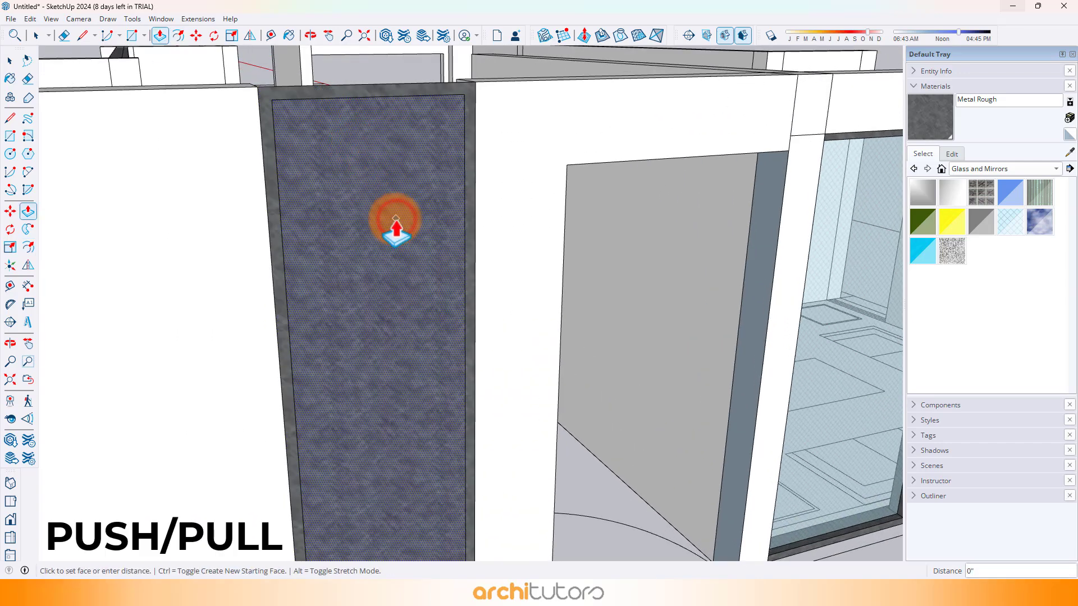
{"action": "key", "text": "Return"}
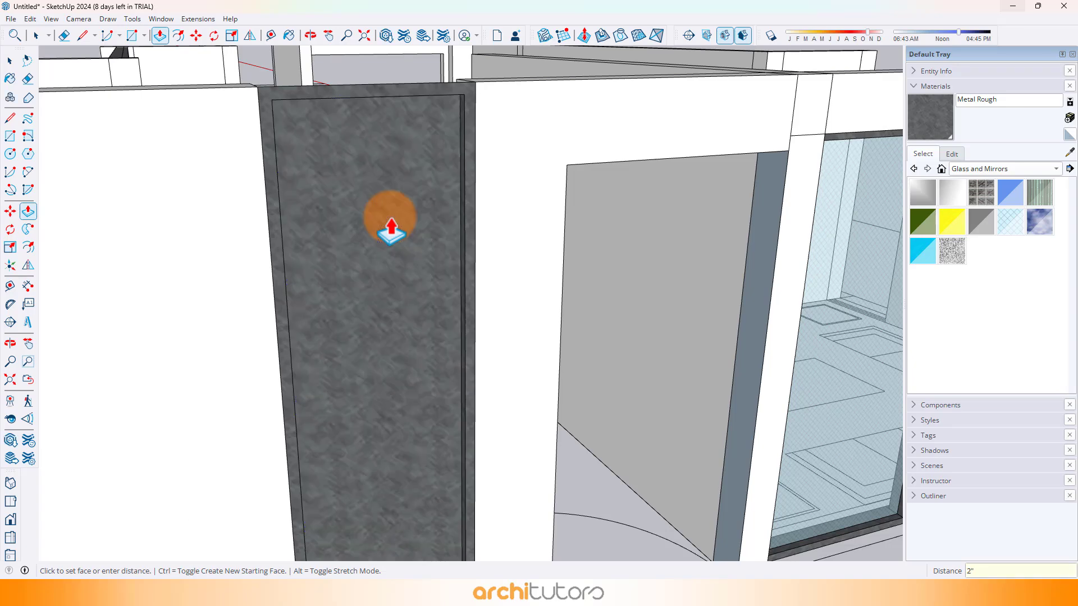
{"action": "scroll", "coordinate": [392, 227], "scroll_direction": "down", "scroll_amount": 1}
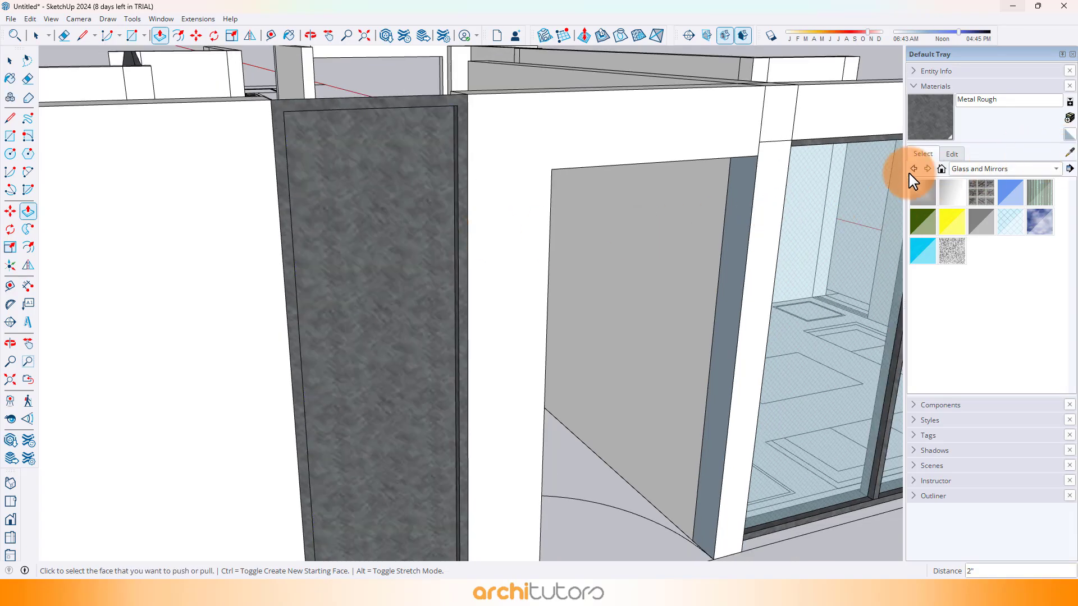
Sample the Translucent Glass Safety material from the large glazing and paint the recessed panel face with it
{"action": "left_click", "coordinate": [1068, 153]}
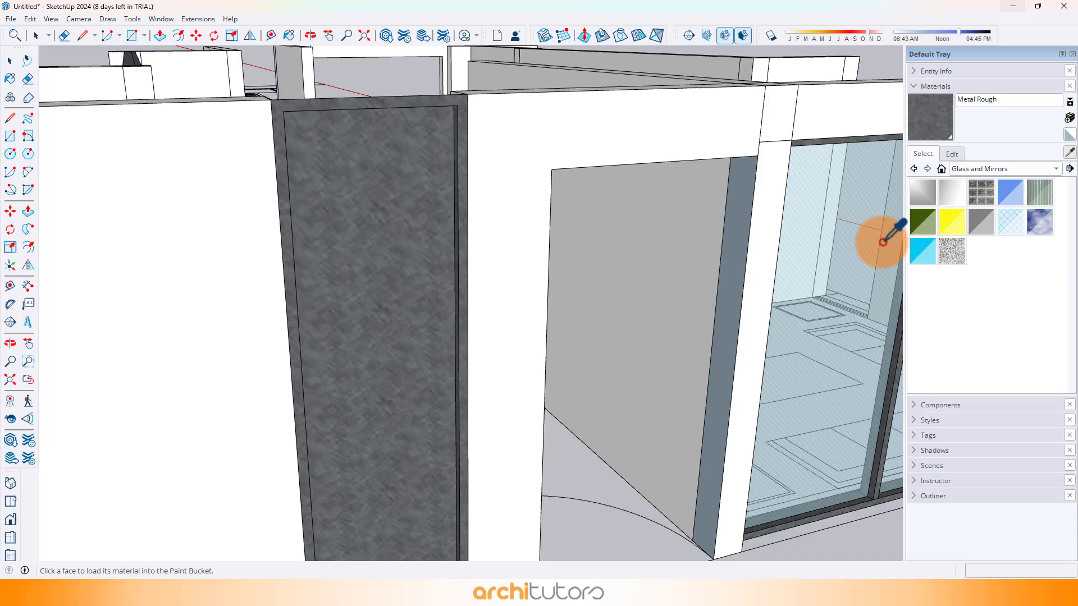
{"action": "left_click", "coordinate": [851, 254]}
{"action": "left_click", "coordinate": [429, 312]}
{"action": "mouse_move", "coordinate": [430, 312]}
{"action": "middle_mouse_down"}
{"action": "mouse_move", "coordinate": [257, 272]}
{"action": "mouse_move", "coordinate": [221, 248]}
{"action": "mouse_move", "coordinate": [340, 221]}
{"action": "mouse_move", "coordinate": [204, 150]}
{"action": "middle_mouse_up"}
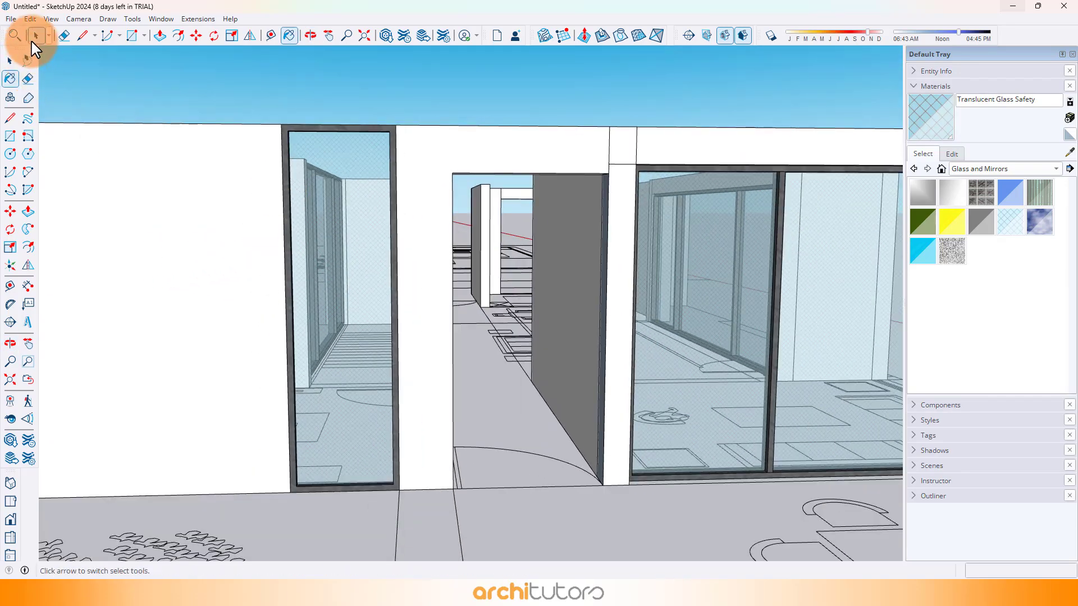
Group the glass pane with its frame and move the group about 7 3/16" into the wall opening along the red axis
{"action": "left_click", "coordinate": [368, 251]}
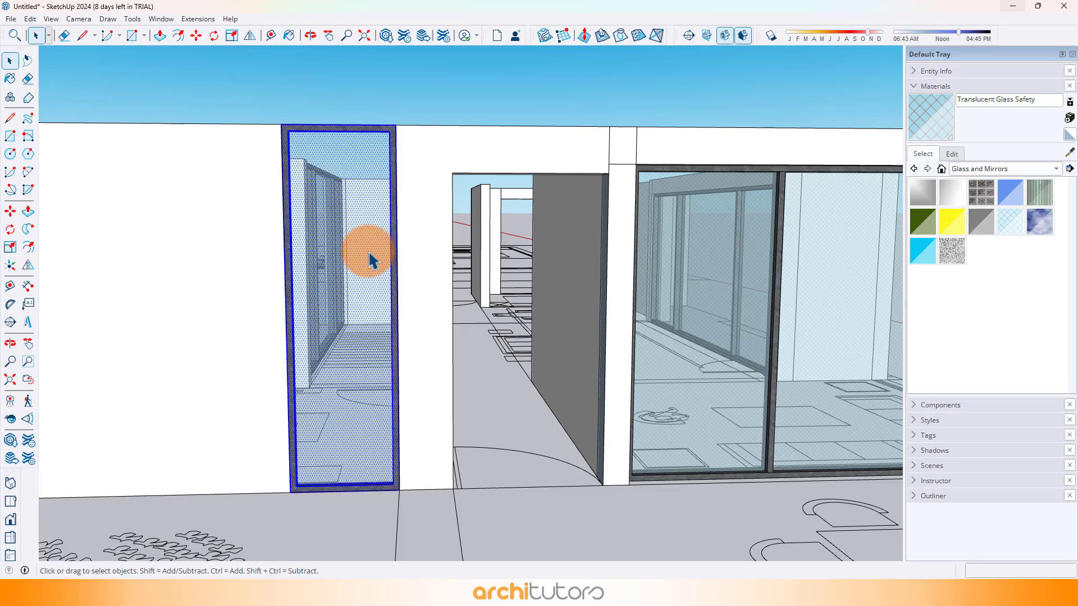
{"action": "right_click", "coordinate": [368, 251]}
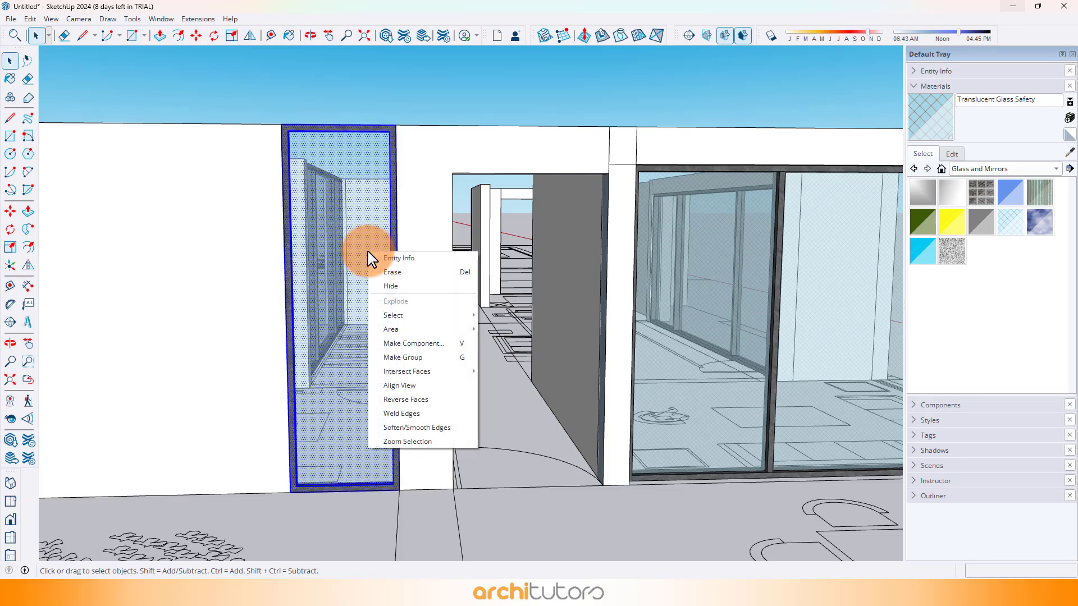
{"action": "left_click", "coordinate": [449, 357]}
{"action": "scroll", "coordinate": [324, 409], "scroll_direction": "up", "scroll_amount": 6}
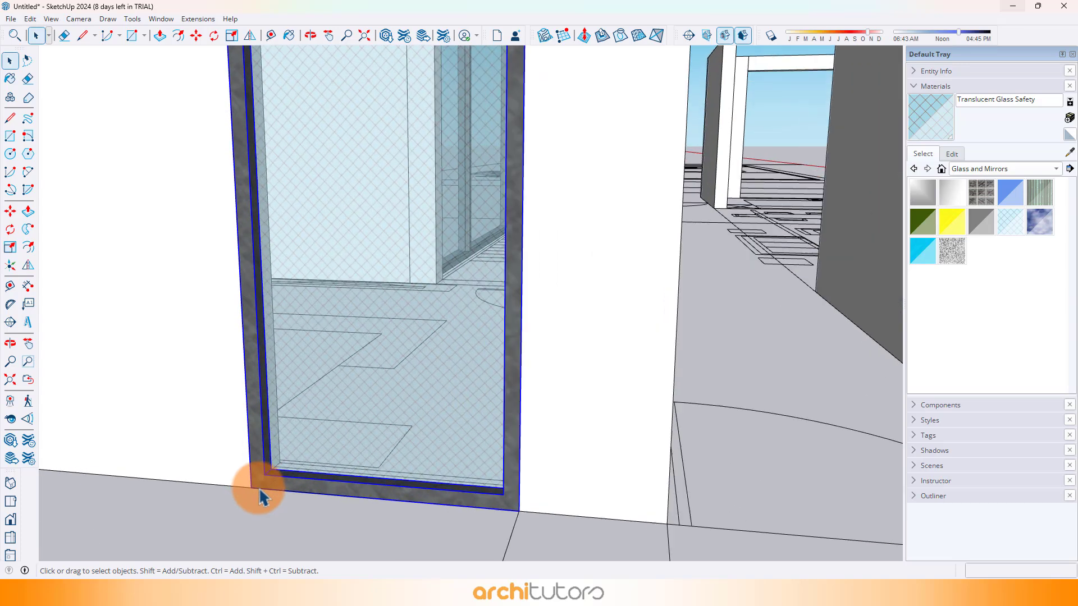
{"action": "scroll", "coordinate": [259, 496], "scroll_direction": "up", "scroll_amount": 2}
{"action": "left_click", "coordinate": [252, 491]}
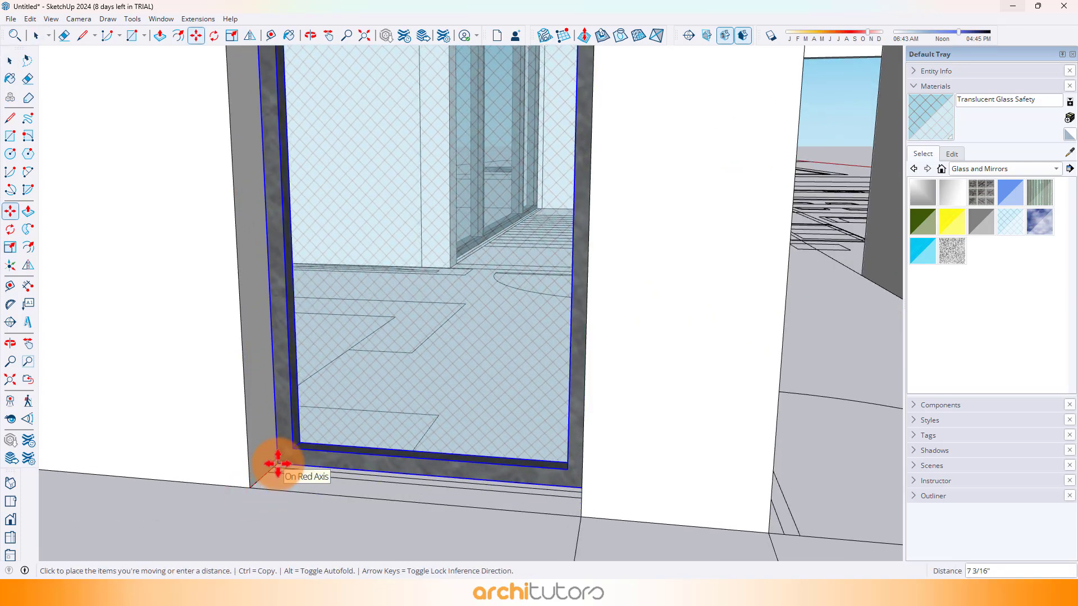
{"action": "left_click", "coordinate": [278, 463]}
Copy the window group 11' along the facade into the second narrow opening
{"action": "middle_click_drag", "start_coordinate": [277, 457], "coordinate": [693, 368]}
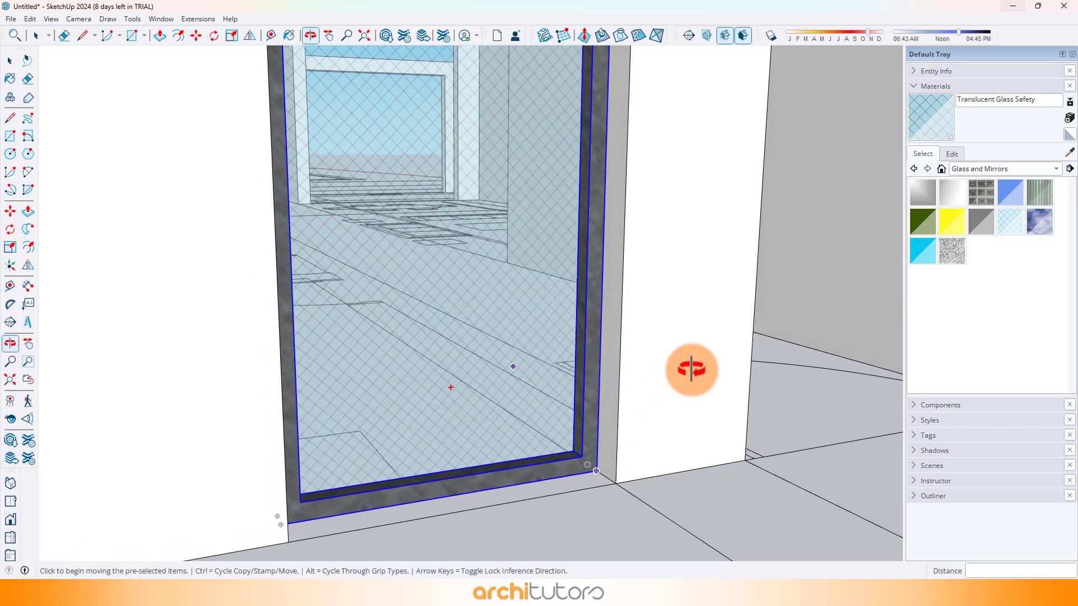
{"action": "left_click", "coordinate": [615, 484]}
{"action": "key", "text": "ctrl"}
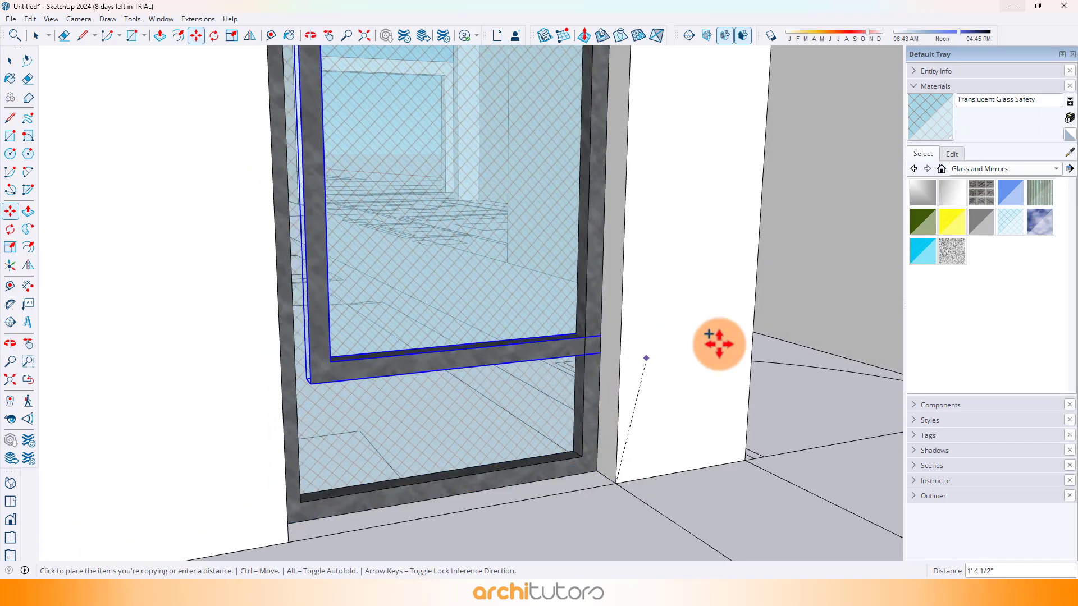
{"action": "scroll", "coordinate": [753, 354], "scroll_direction": "down", "scroll_amount": 7}
{"action": "scroll", "coordinate": [342, 440], "scroll_direction": "up", "scroll_amount": 1}
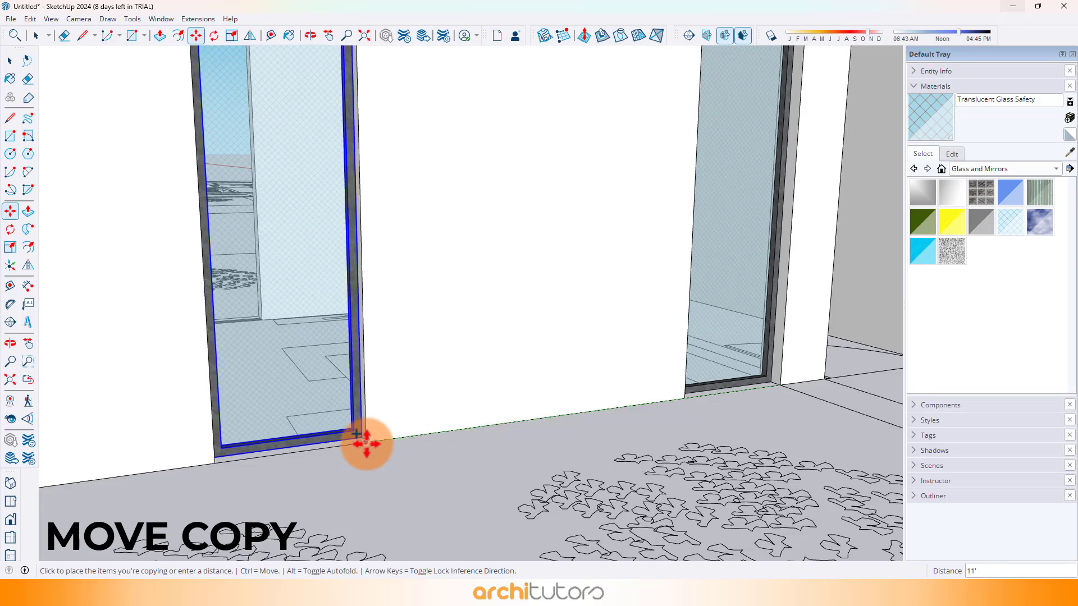
{"action": "left_click", "coordinate": [365, 442]}
Copy the window from the facade's second opening to the opposite side of the house, beside the empty wall openings
{"action": "middle_click_drag", "start_coordinate": [394, 406], "coordinate": [299, 414]}
{"action": "scroll", "coordinate": [449, 436], "scroll_direction": "down", "scroll_amount": 2}
{"action": "scroll", "coordinate": [448, 435], "scroll_direction": "down", "scroll_amount": 3}
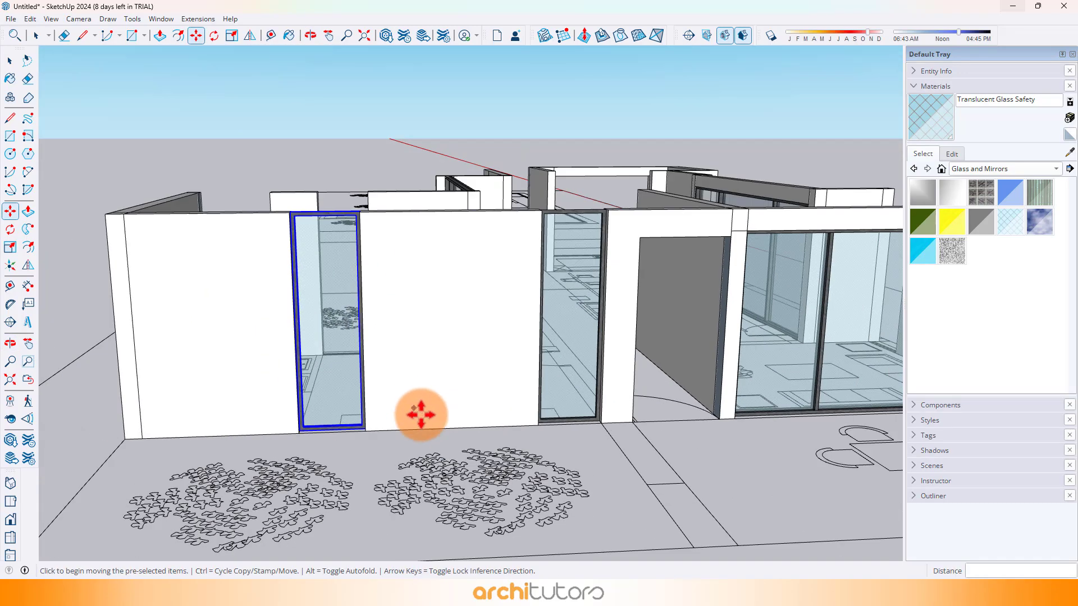
{"action": "middle_click_drag", "start_coordinate": [421, 413], "coordinate": [336, 347]}
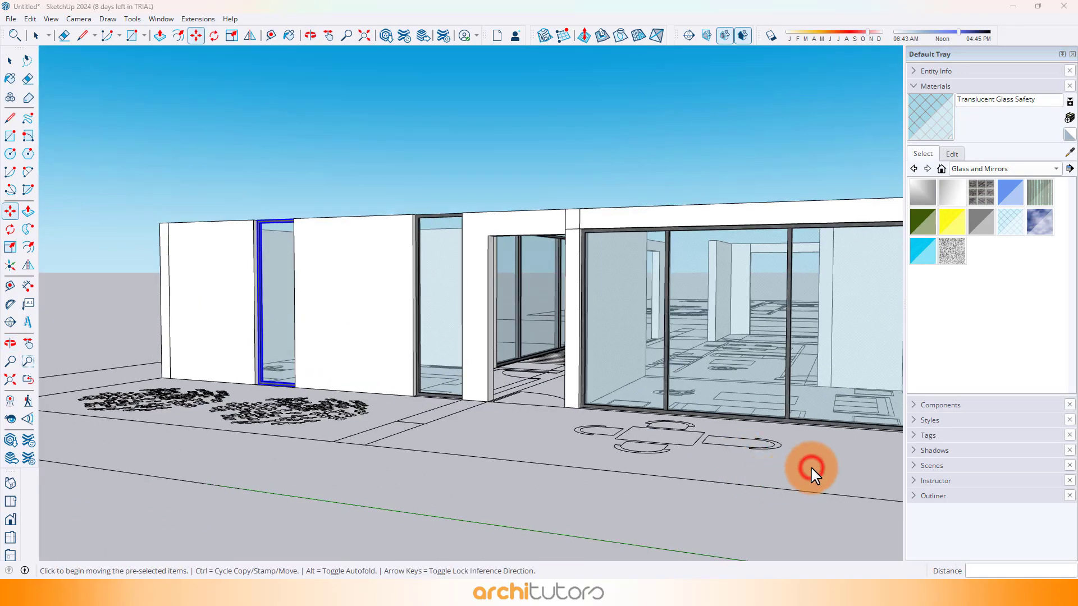
{"action": "middle_click_drag", "start_coordinate": [812, 474], "coordinate": [801, 351]}
{"action": "scroll", "coordinate": [551, 447], "scroll_direction": "up", "scroll_amount": 5}
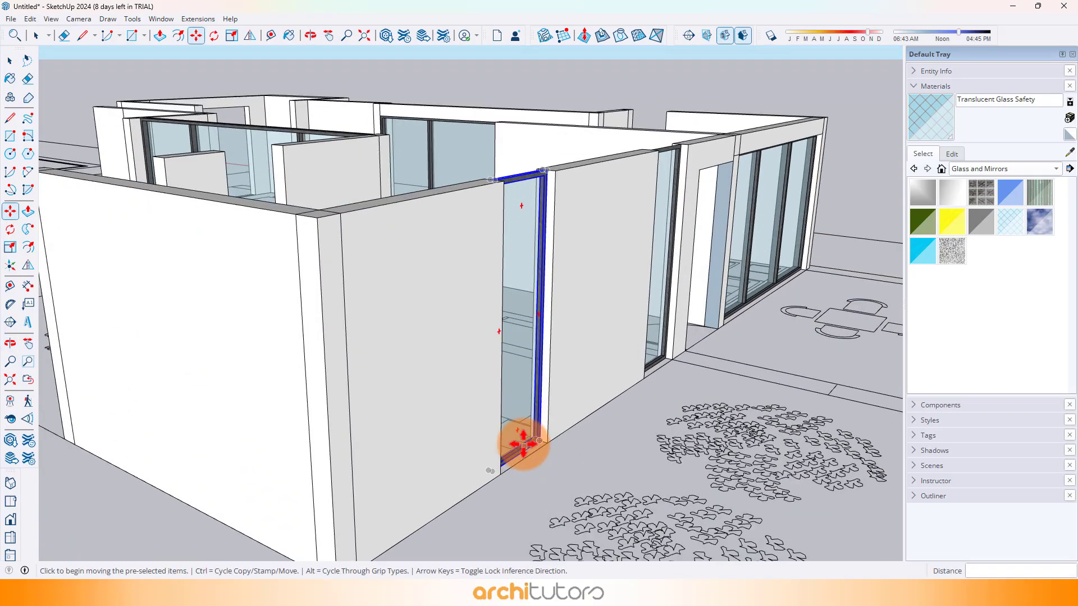
{"action": "scroll", "coordinate": [537, 447], "scroll_direction": "up", "scroll_amount": 1}
{"action": "key", "text": "ctrl"}
{"action": "left_click", "coordinate": [549, 448]}
{"action": "scroll", "coordinate": [688, 307], "scroll_direction": "down", "scroll_amount": 3}
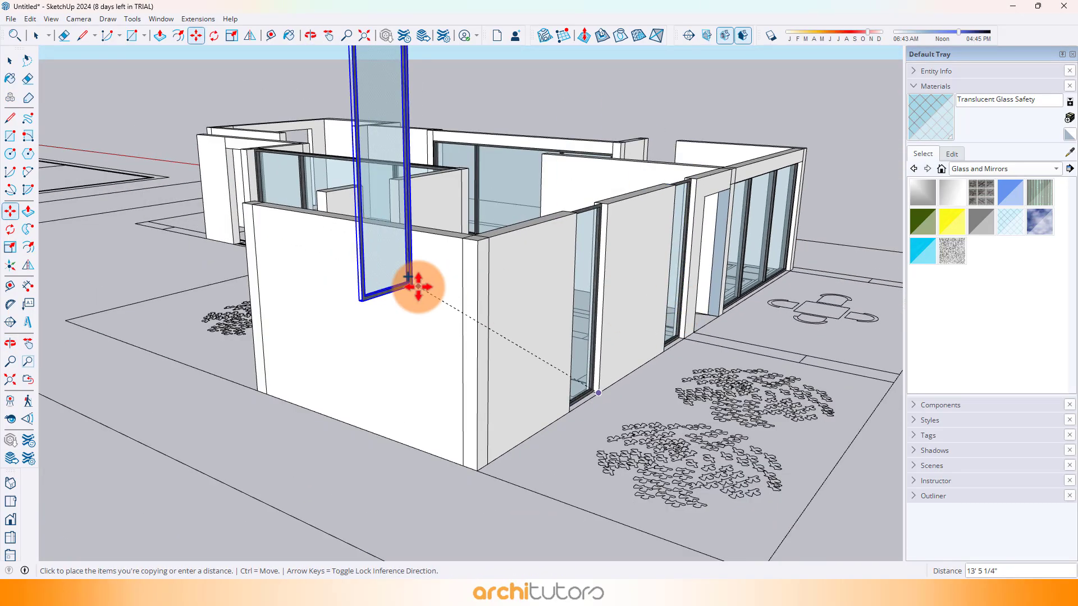
{"action": "scroll", "coordinate": [414, 287], "scroll_direction": "down", "scroll_amount": 2}
{"action": "middle_click_drag", "start_coordinate": [245, 296], "coordinate": [482, 359]}
{"action": "scroll", "coordinate": [418, 387], "scroll_direction": "up", "scroll_amount": 5}
{"action": "scroll", "coordinate": [480, 399], "scroll_direction": "up", "scroll_amount": 2}
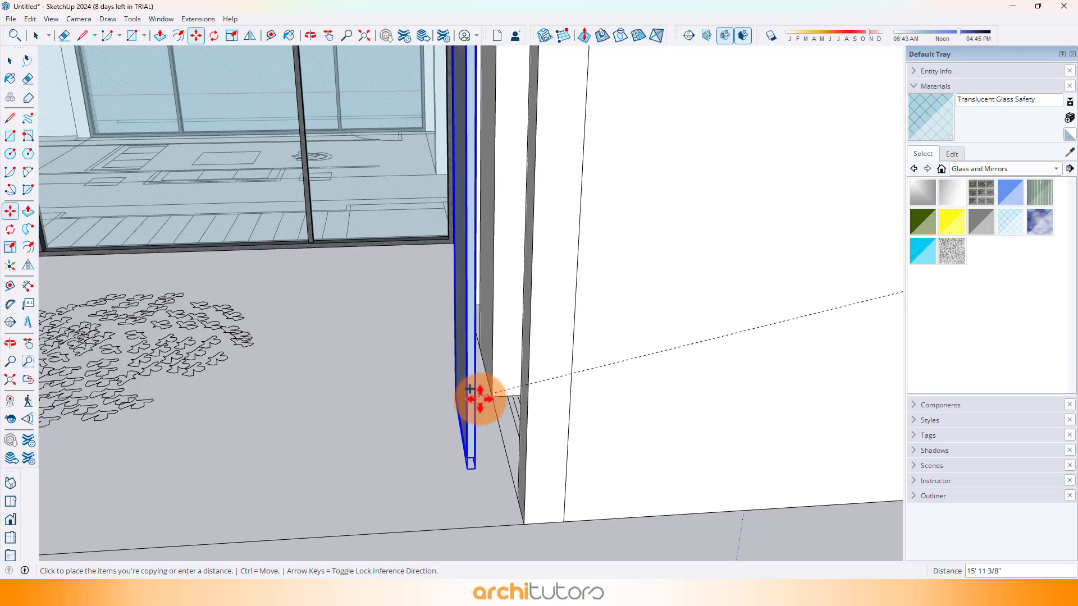
{"action": "scroll", "coordinate": [470, 390], "scroll_direction": "down", "scroll_amount": 3}
{"action": "left_click", "coordinate": [623, 390]}
{"action": "scroll", "coordinate": [633, 287], "scroll_direction": "up", "scroll_amount": 3}
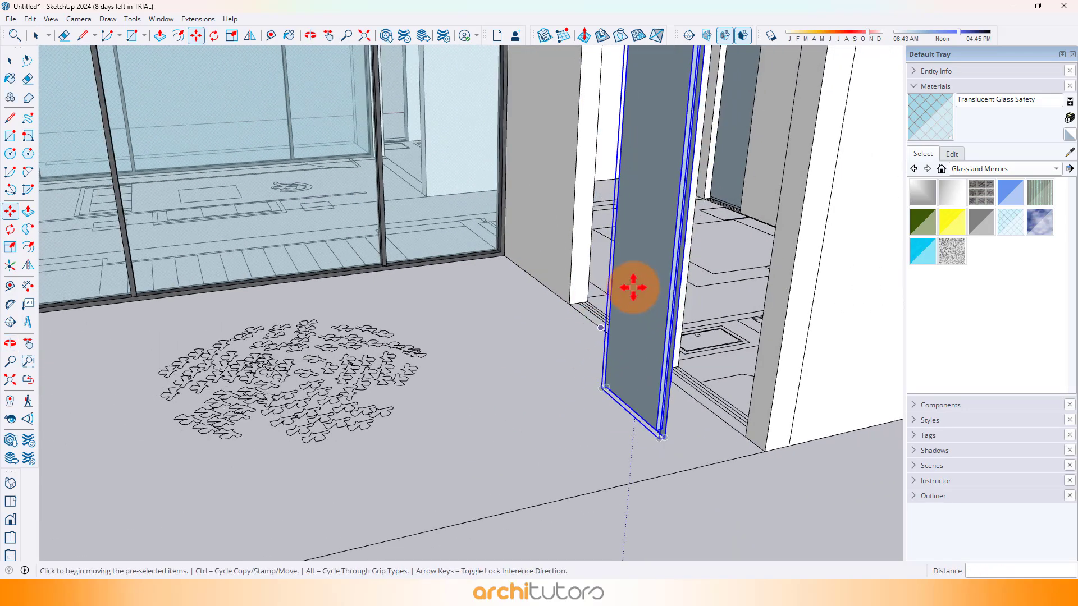
Rotate the copied window 180° on the ground plane
{"action": "key", "text": "q"}
{"action": "scroll", "coordinate": [656, 439], "scroll_direction": "up", "scroll_amount": 2}
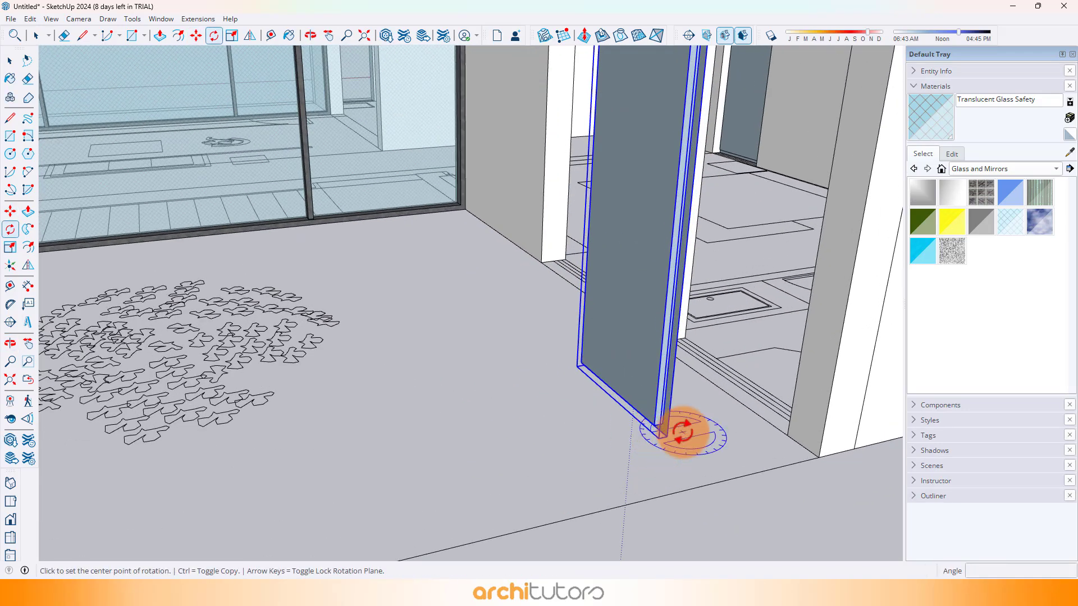
{"action": "scroll", "coordinate": [573, 369], "scroll_direction": "down", "scroll_amount": 1}
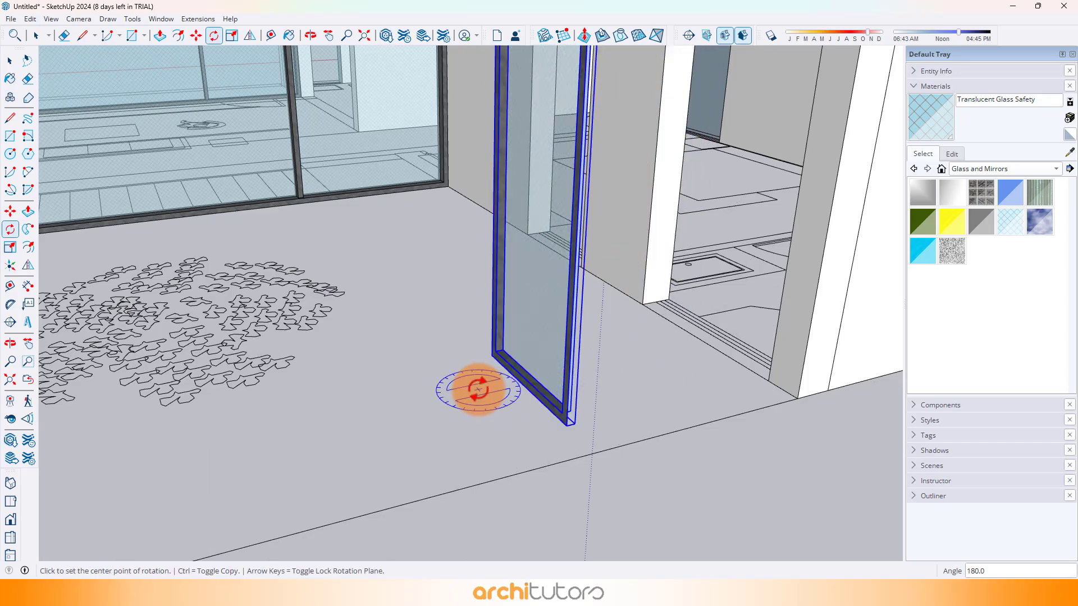
Move the rotated window by its bottom corner into the wall opening nearest the house corner
{"action": "key", "text": "m"}
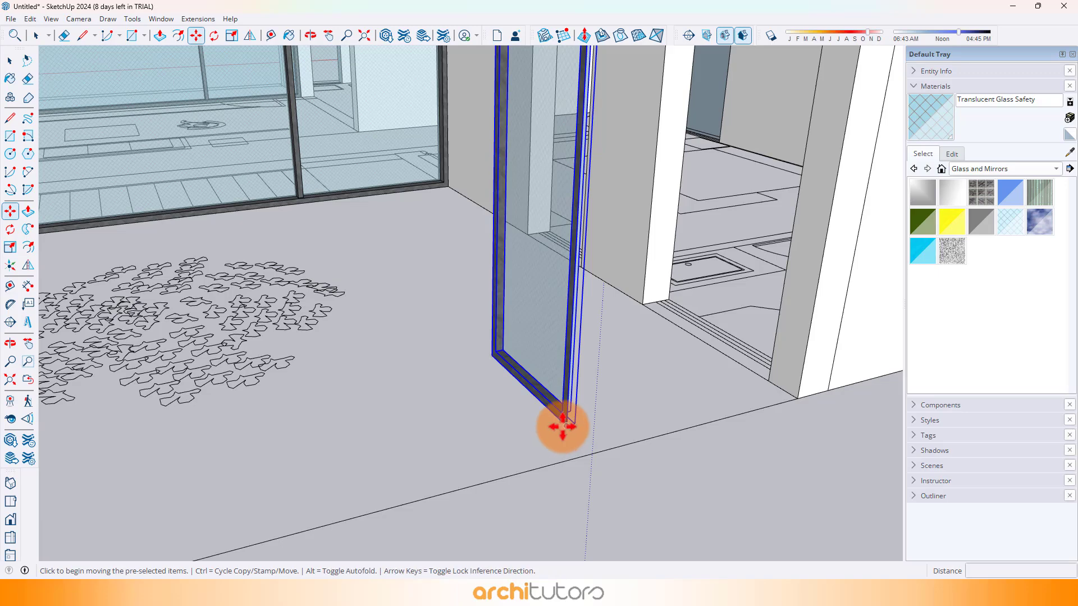
{"action": "left_click", "coordinate": [563, 427]}
{"action": "middle_click_drag", "start_coordinate": [612, 356], "coordinate": [719, 337]}
{"action": "scroll", "coordinate": [646, 308], "scroll_direction": "down", "scroll_amount": 3}
{"action": "scroll", "coordinate": [843, 286], "scroll_direction": "up", "scroll_amount": 3}
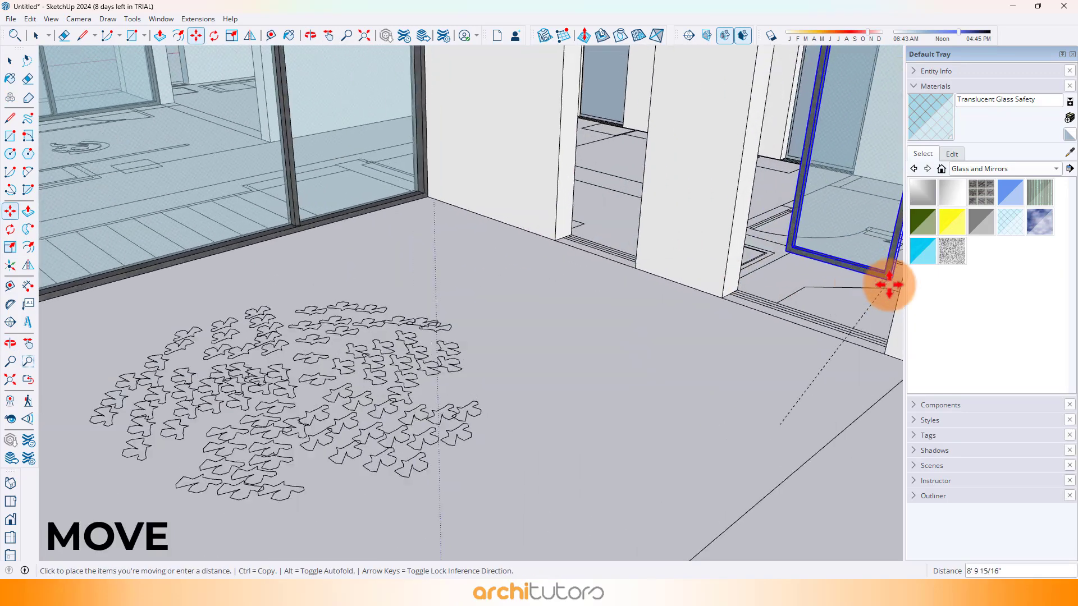
{"action": "scroll", "coordinate": [889, 284], "scroll_direction": "up", "scroll_amount": 2}
{"action": "left_click", "coordinate": [880, 358]}
Copy the corner window about 6' 10 7/16" along the wall into the neighbouring narrow opening
{"action": "scroll", "coordinate": [456, 315], "scroll_direction": "down", "scroll_amount": 3}
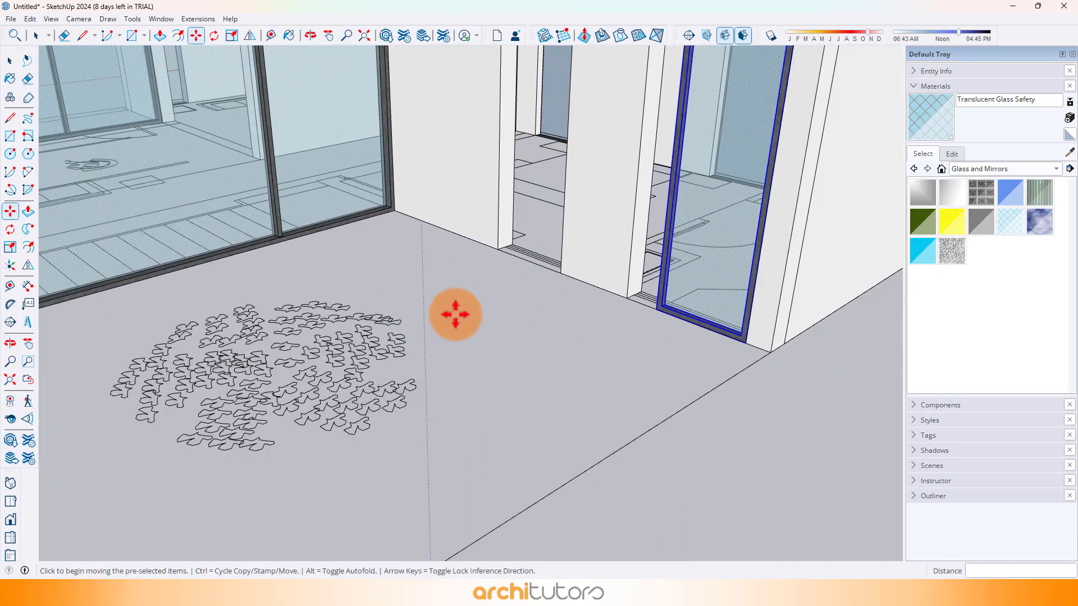
{"action": "scroll", "coordinate": [611, 320], "scroll_direction": "down", "scroll_amount": 2}
{"action": "scroll", "coordinate": [818, 212], "scroll_direction": "up", "scroll_amount": 3}
{"action": "scroll", "coordinate": [733, 378], "scroll_direction": "up", "scroll_amount": 3}
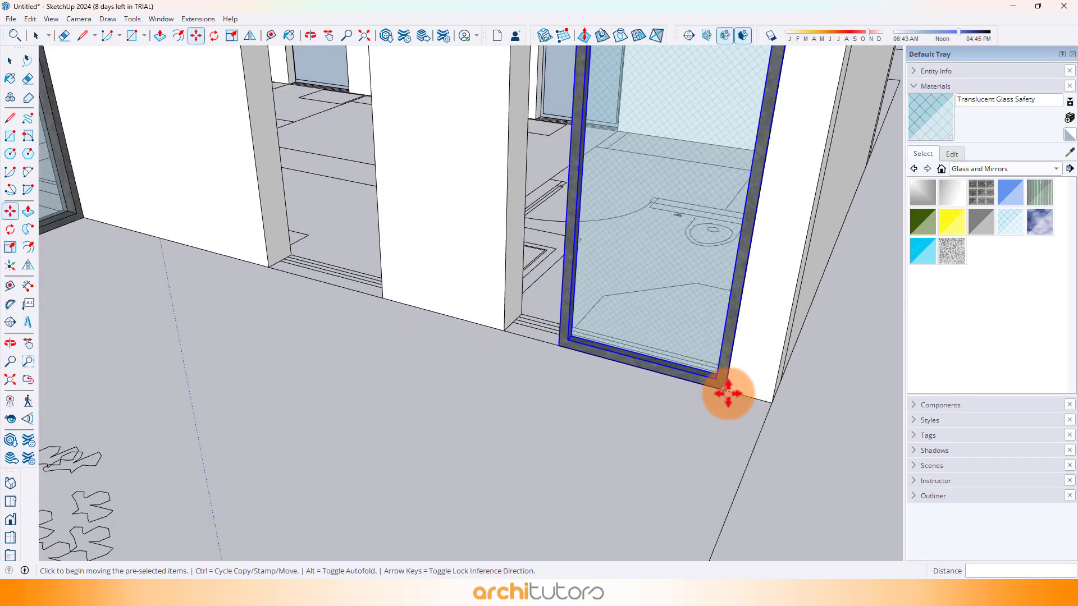
{"action": "left_click", "coordinate": [725, 391]}
{"action": "key", "text": "ctrl"}
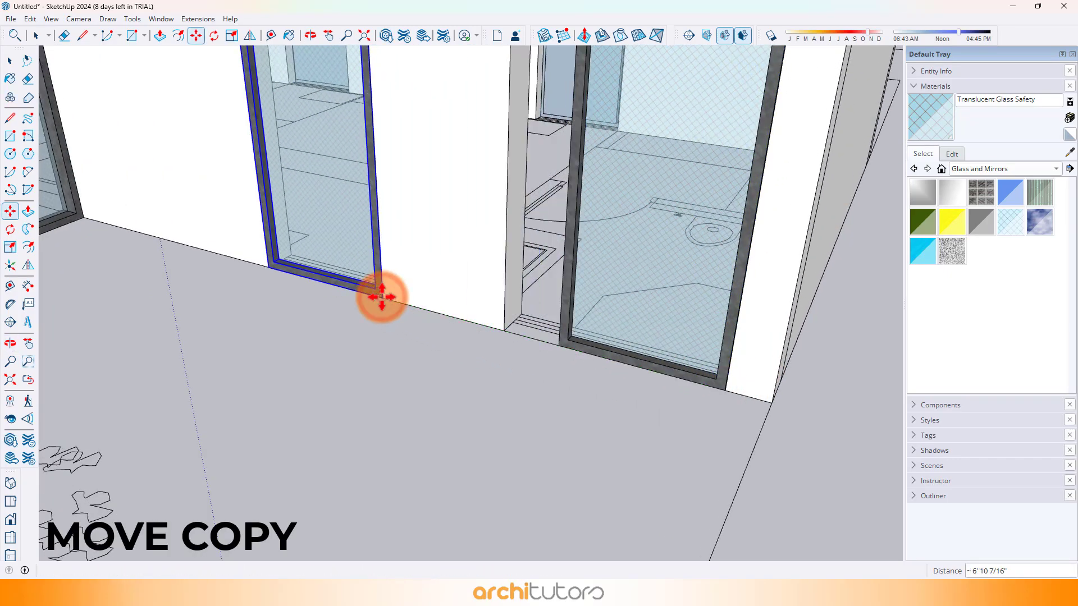
{"action": "left_click", "coordinate": [381, 297]}
Inside the corner window's group, move the inner side of the frame about 1' 1 7/16" to the opening's edge, closing the gap
{"action": "scroll", "coordinate": [457, 373], "scroll_direction": "down", "scroll_amount": 3}
{"action": "scroll", "coordinate": [510, 330], "scroll_direction": "down", "scroll_amount": 3}
{"action": "scroll", "coordinate": [669, 287], "scroll_direction": "down", "scroll_amount": 1}
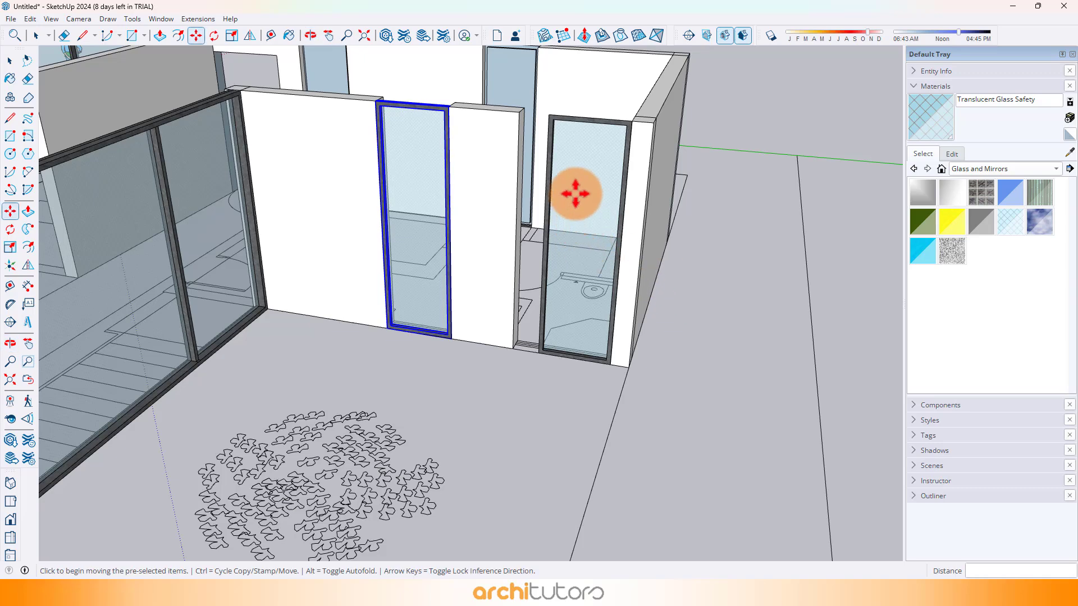
{"action": "scroll", "coordinate": [575, 194], "scroll_direction": "up", "scroll_amount": 2}
{"action": "scroll", "coordinate": [573, 202], "scroll_direction": "up", "scroll_amount": 1}
{"action": "key", "text": "space"}
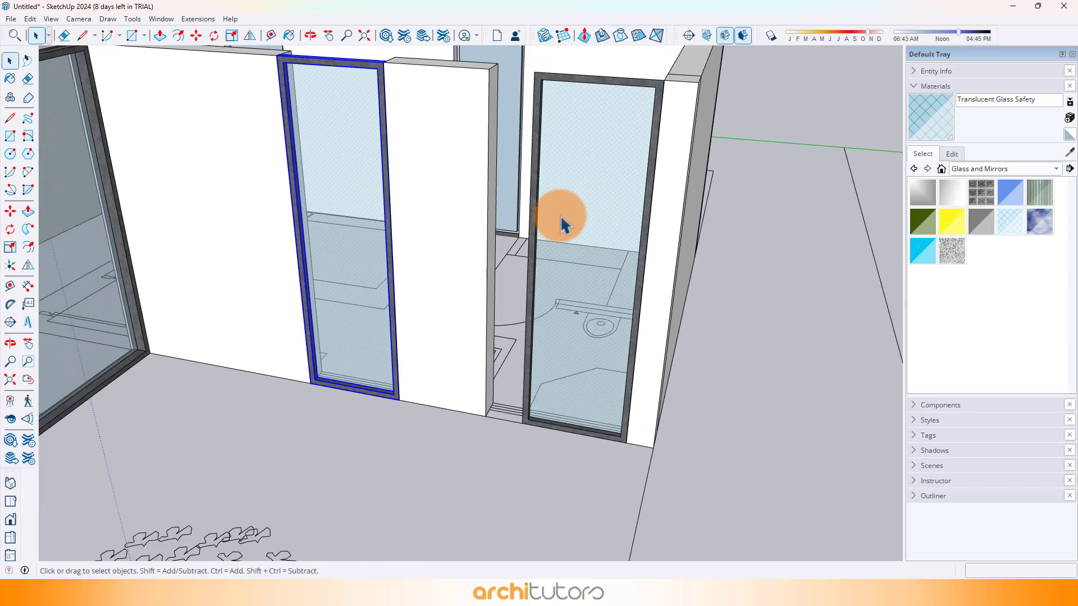
{"action": "double_click", "coordinate": [564, 224]}
{"action": "scroll", "coordinate": [499, 259], "scroll_direction": "down", "scroll_amount": 2}
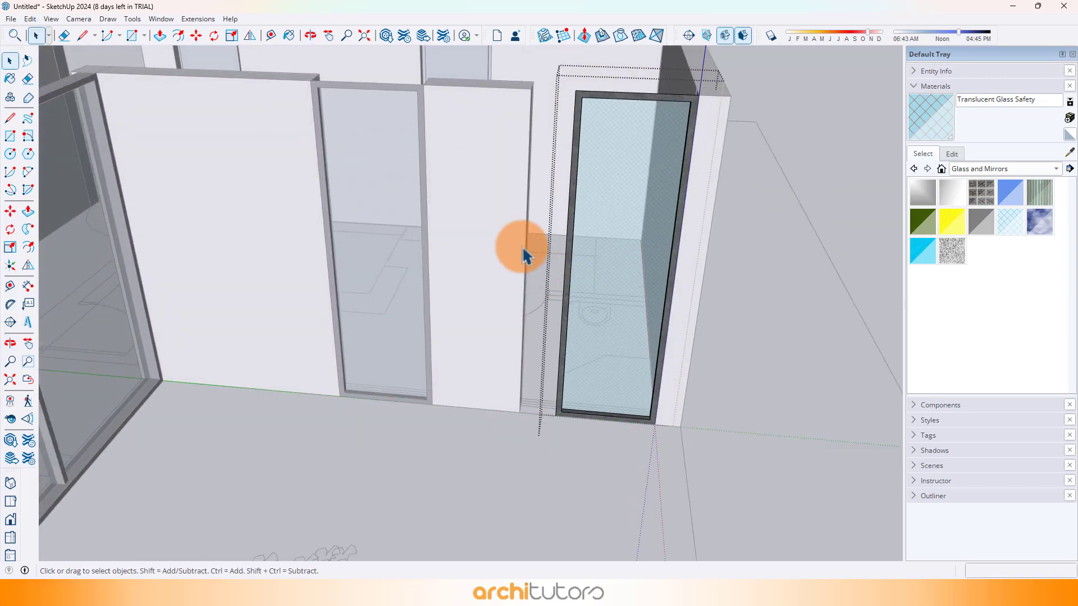
{"action": "scroll", "coordinate": [471, 200], "scroll_direction": "down", "scroll_amount": 2}
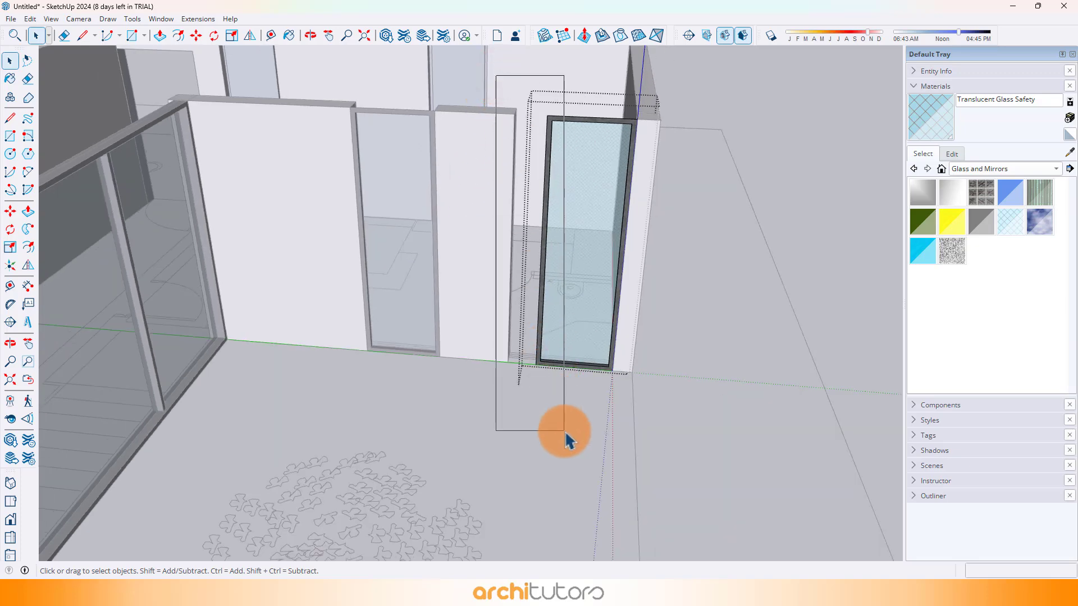
{"action": "left_click_drag", "start_coordinate": [564, 431], "coordinate": [564, 431]}
{"action": "scroll", "coordinate": [536, 360], "scroll_direction": "up", "scroll_amount": 4}
{"action": "key", "text": "m"}
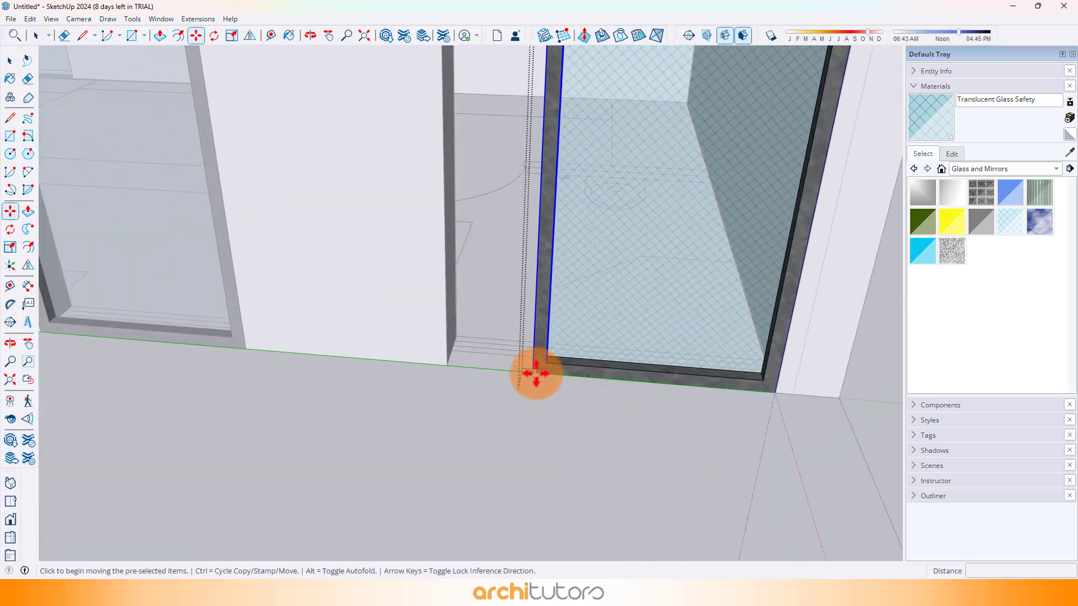
{"action": "left_click", "coordinate": [536, 373]}
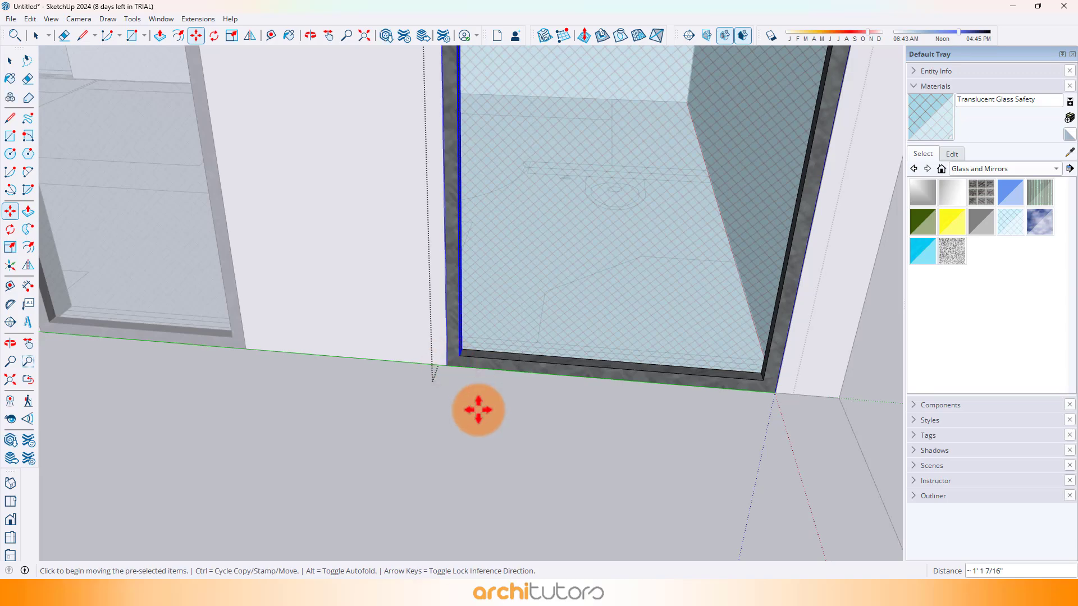
{"action": "scroll", "coordinate": [478, 410], "scroll_direction": "down", "scroll_amount": 5}
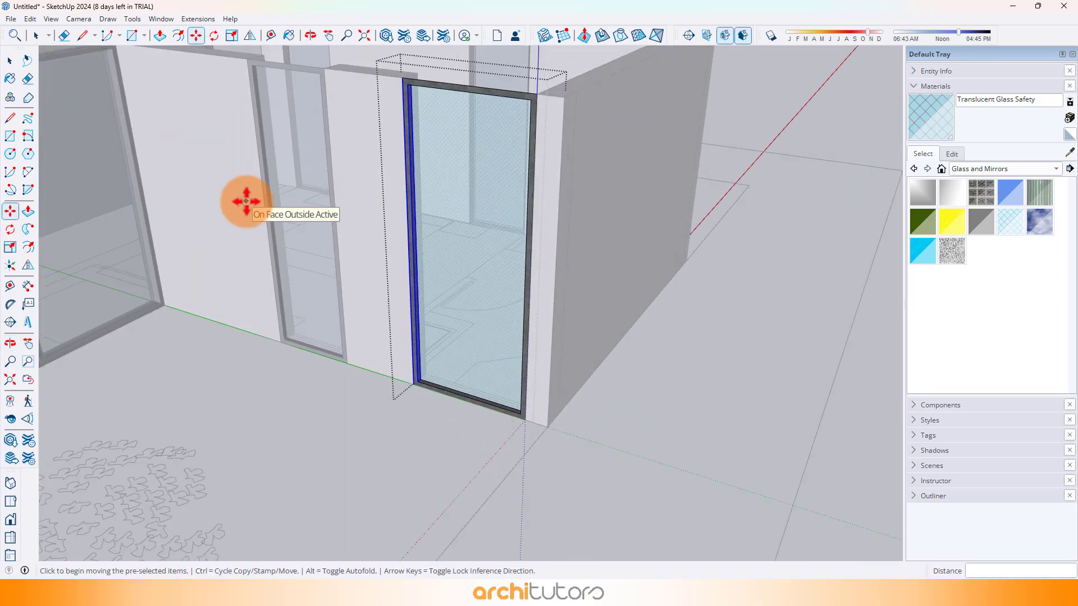
{"action": "key", "text": "space"}
{"action": "left_click", "coordinate": [405, 312]}
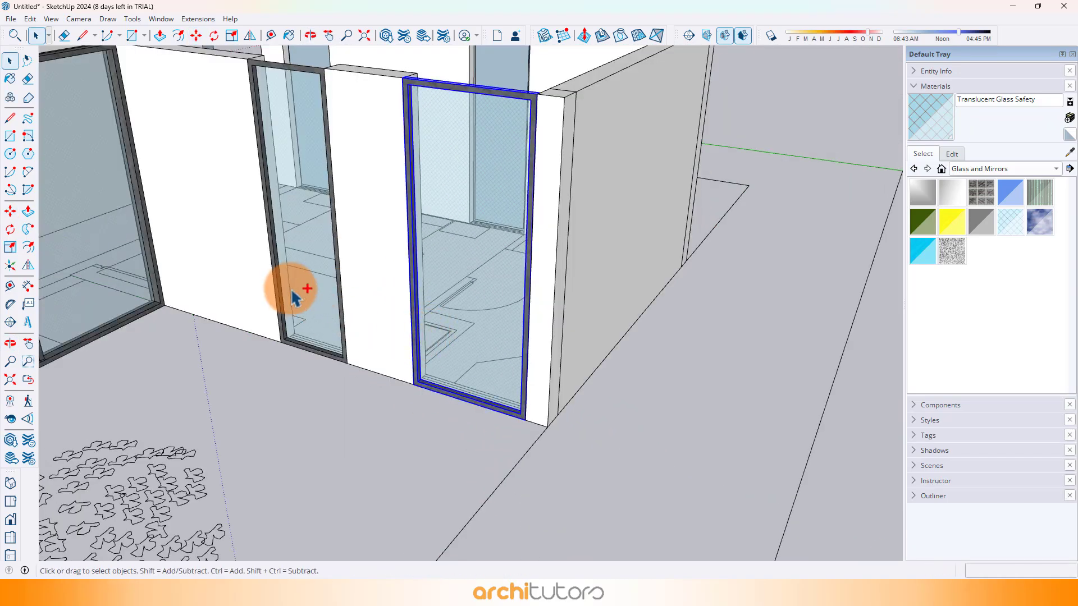
Move the two narrow windows 4" inward, recessing them into the thickness of the wall openings
{"action": "key", "text": "m"}
{"action": "scroll", "coordinate": [415, 382], "scroll_direction": "up", "scroll_amount": 6}
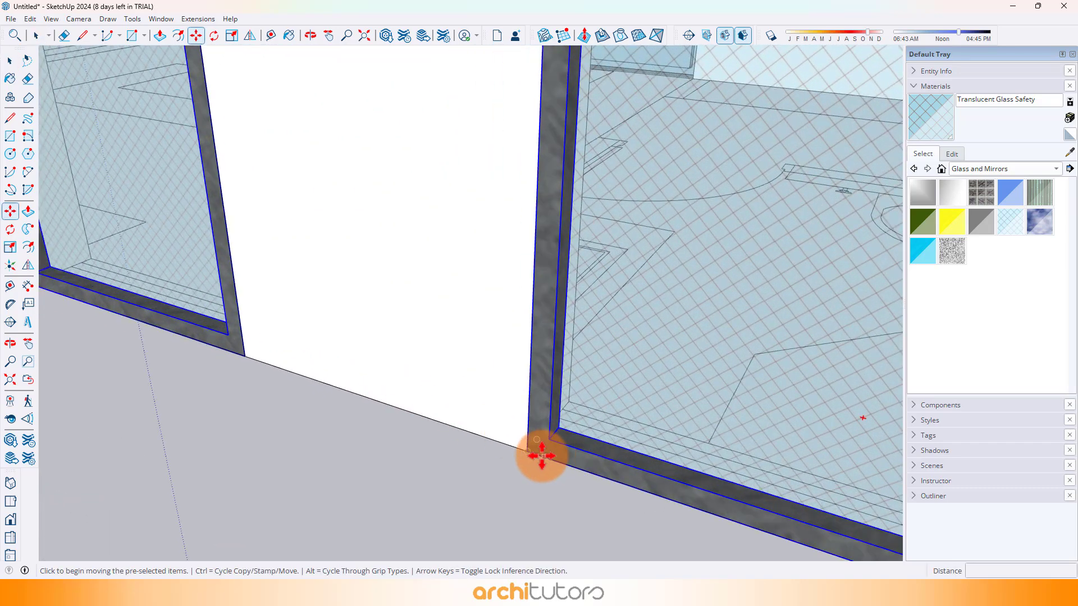
{"action": "left_click", "coordinate": [529, 452]}
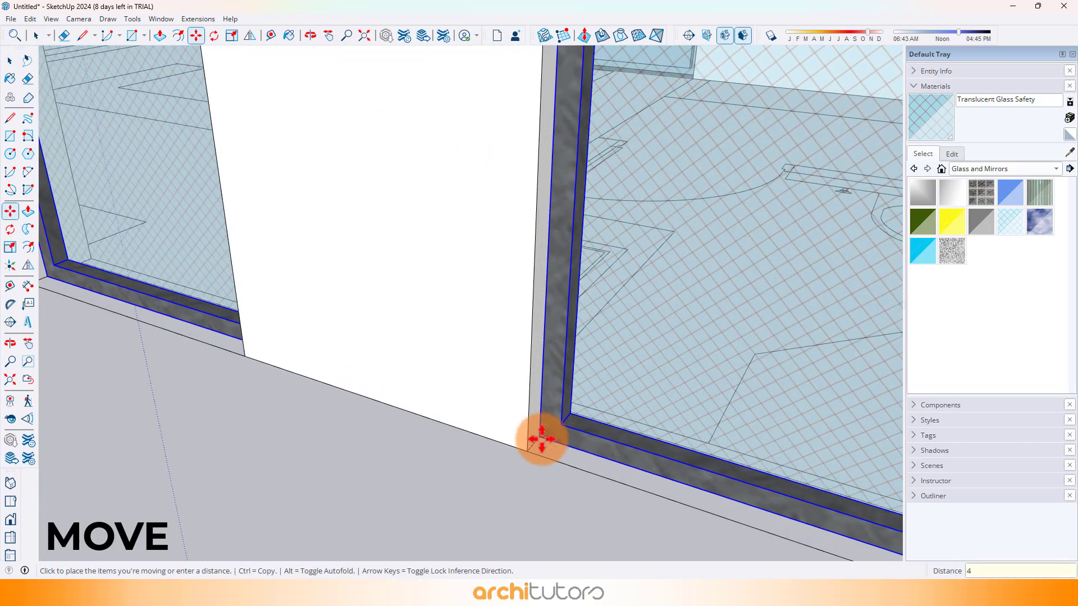
{"action": "key", "text": "Return"}
{"action": "key", "text": "space"}
{"action": "scroll", "coordinate": [529, 376], "scroll_direction": "down", "scroll_amount": 3}
{"action": "left_click", "coordinate": [502, 477]}
{"action": "scroll", "coordinate": [542, 443], "scroll_direction": "down", "scroll_amount": 2}
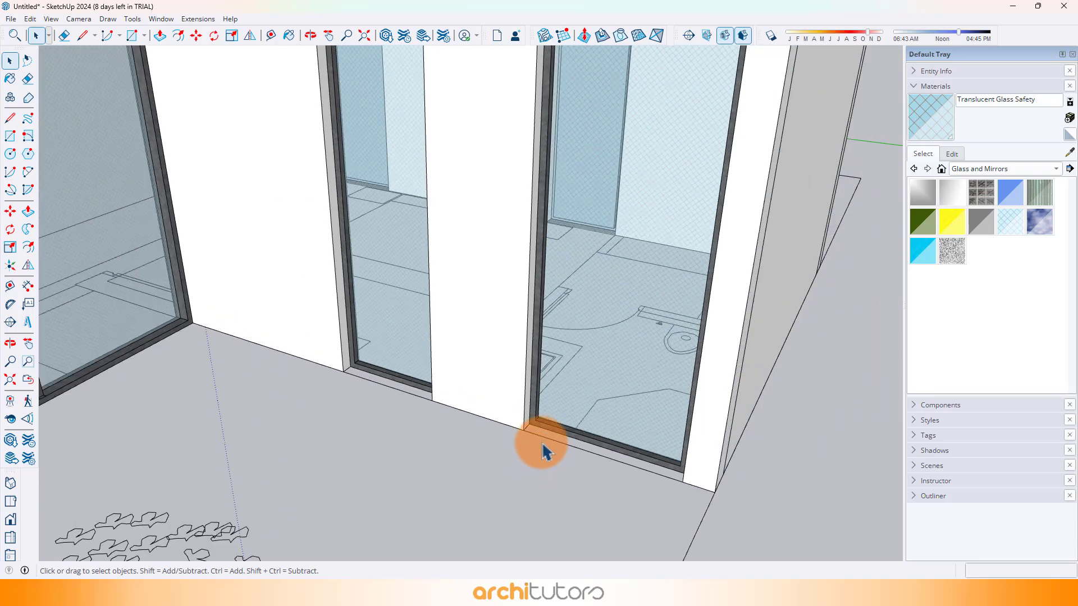
Copy the three-pane window in the far wall about 47' 8 3/16" to a spot in front of the dining area opening
{"action": "scroll", "coordinate": [542, 444], "scroll_direction": "down", "scroll_amount": 4}
{"action": "middle_click_drag", "start_coordinate": [542, 443], "coordinate": [556, 309]}
{"action": "scroll", "coordinate": [556, 308], "scroll_direction": "down", "scroll_amount": 2}
{"action": "middle_click_drag", "start_coordinate": [423, 307], "coordinate": [343, 348]}
{"action": "scroll", "coordinate": [497, 330], "scroll_direction": "up", "scroll_amount": 3}
{"action": "middle_click_drag", "start_coordinate": [580, 273], "coordinate": [595, 336]}
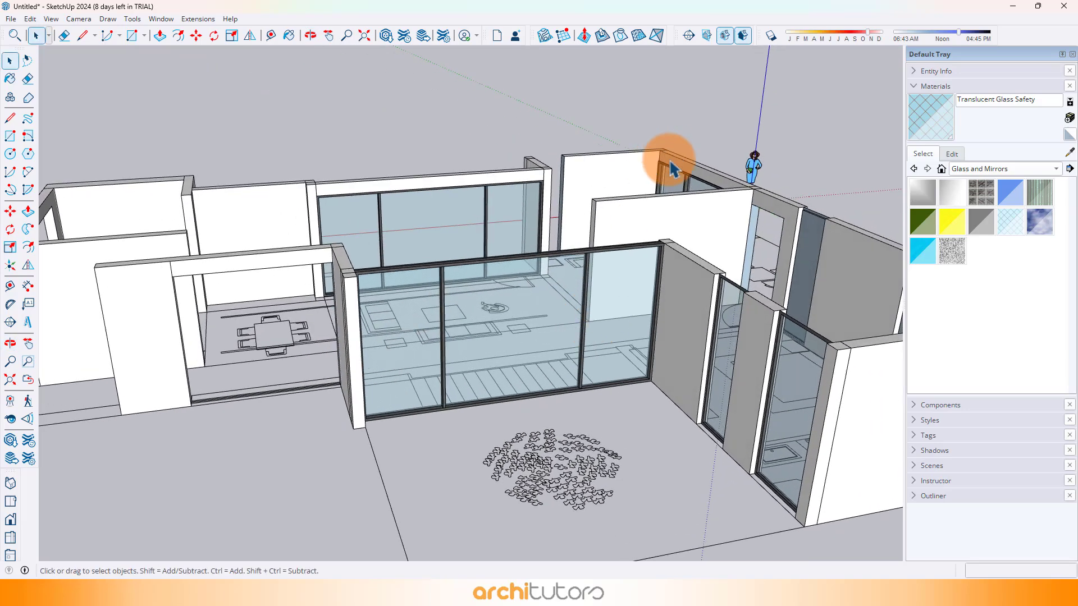
{"action": "key", "text": "ctrl"}
{"action": "left_click", "coordinate": [682, 188]}
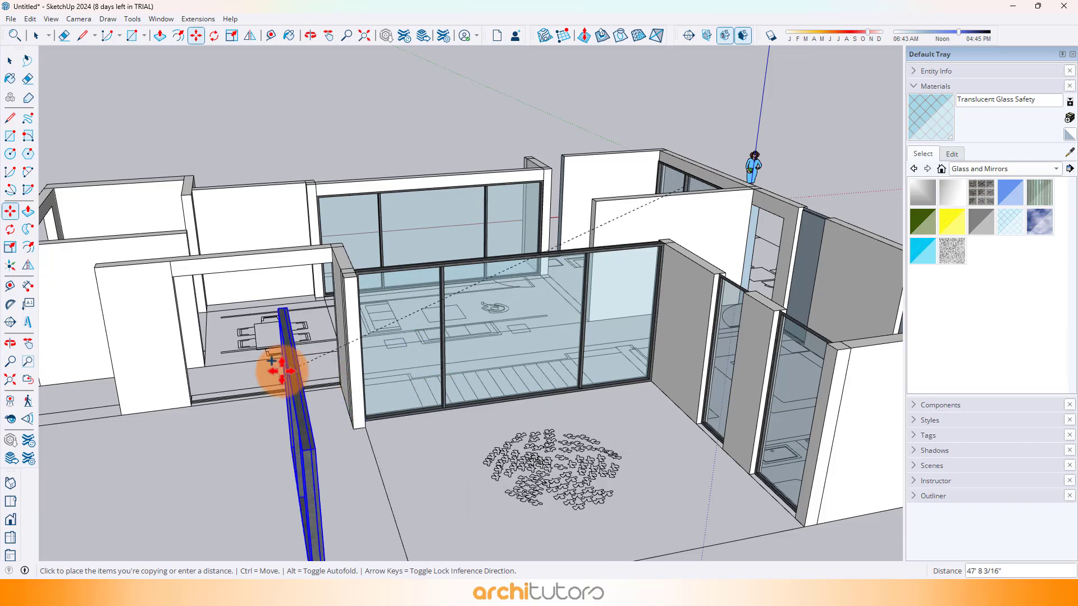
{"action": "left_click", "coordinate": [272, 372]}
Rotate the copied window on the ground plane about its bottom corner until it is parallel to the dining area opening
{"action": "middle_click_drag", "start_coordinate": [271, 373], "coordinate": [189, 379]}
{"action": "scroll", "coordinate": [189, 380], "scroll_direction": "up", "scroll_amount": 10}
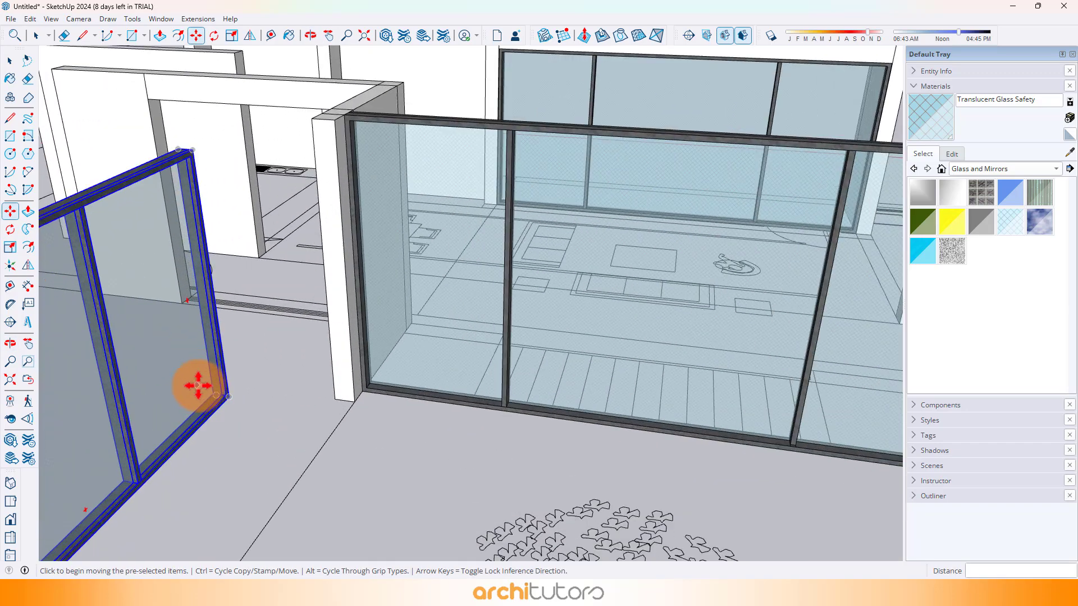
{"action": "scroll", "coordinate": [247, 405], "scroll_direction": "up", "scroll_amount": 1}
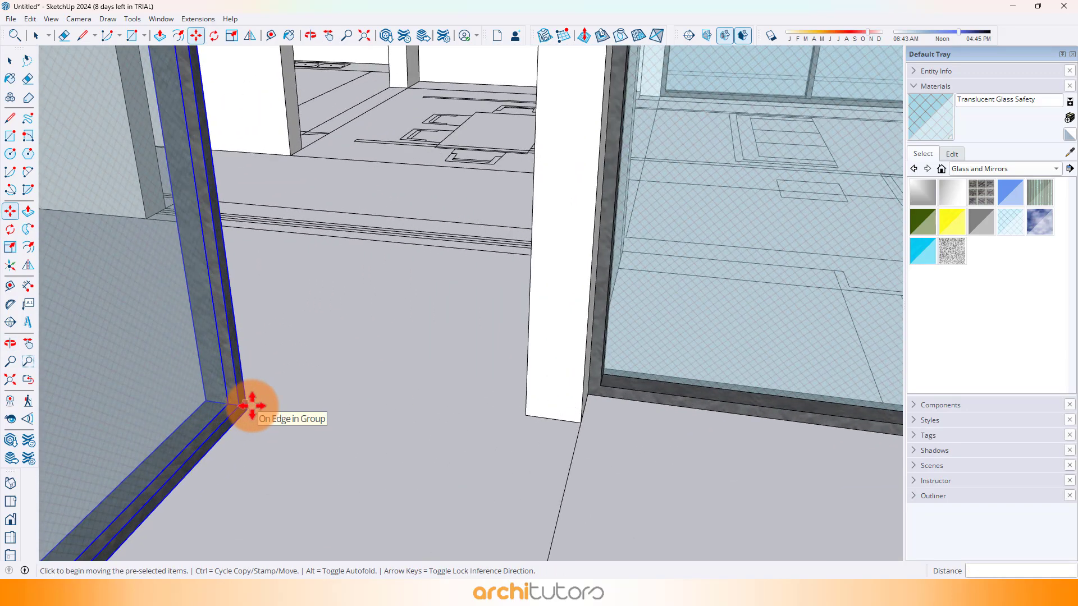
{"action": "key", "text": "q"}
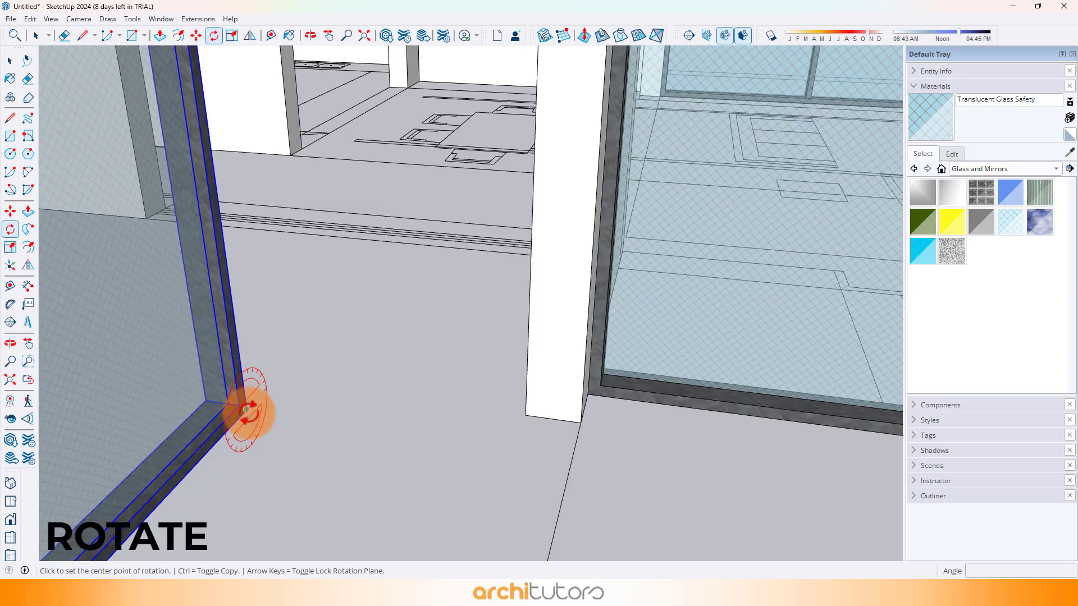
{"action": "left_click", "coordinate": [316, 421]}
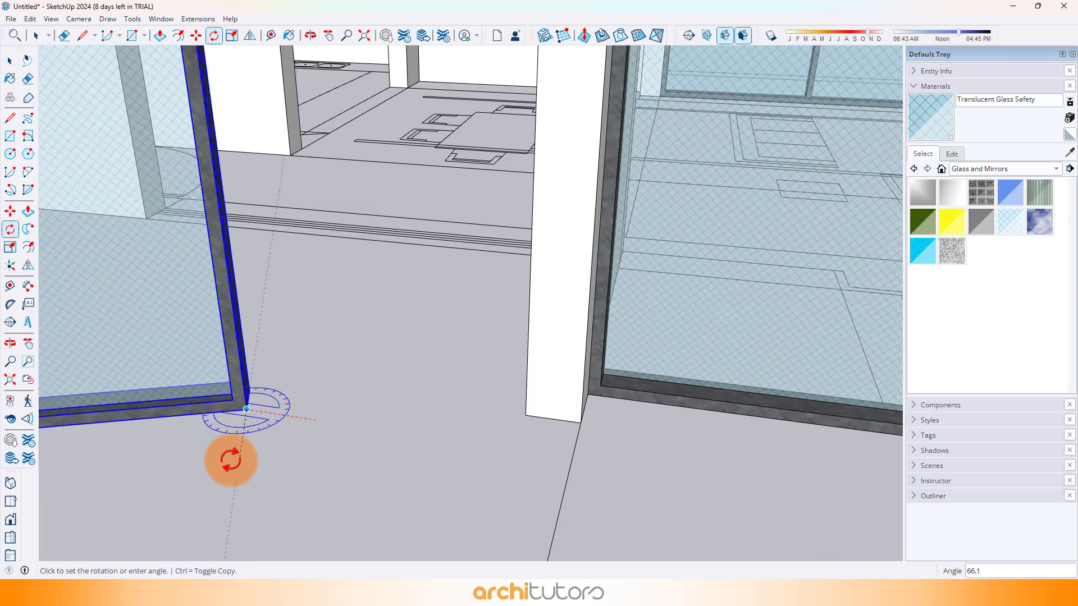
{"action": "left_click", "coordinate": [202, 464]}
Move the rotated window by its bottom corner about 7' 6 5/8" into the inner corner of the dining area opening
{"action": "middle_click_drag", "start_coordinate": [314, 418], "coordinate": [435, 400]}
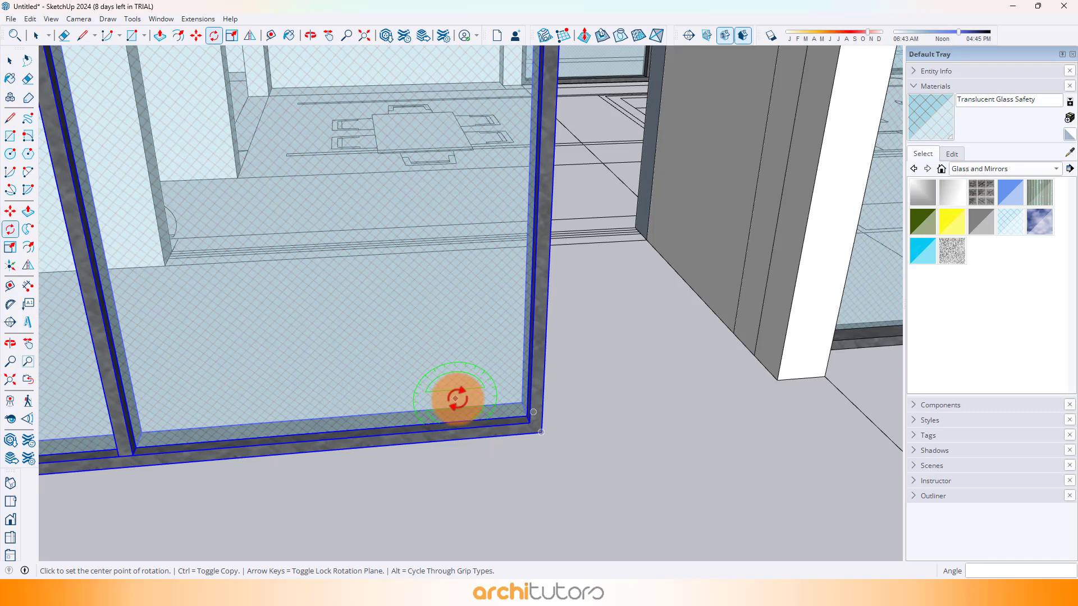
{"action": "key", "text": "m"}
{"action": "left_click", "coordinate": [536, 433]}
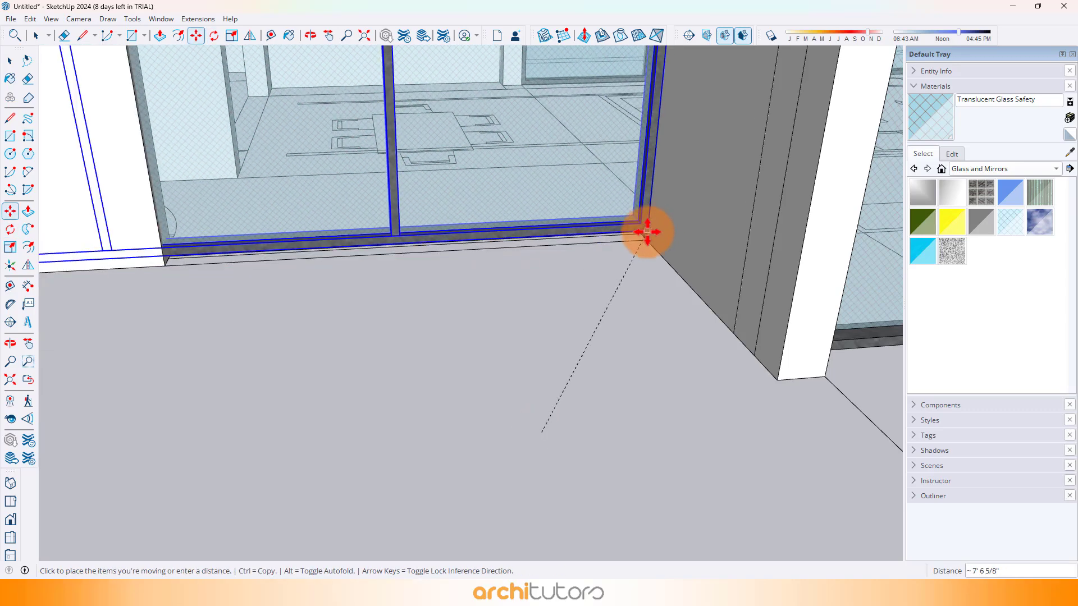
{"action": "left_click", "coordinate": [642, 237]}
{"action": "scroll", "coordinate": [519, 382], "scroll_direction": "down", "scroll_amount": 6}
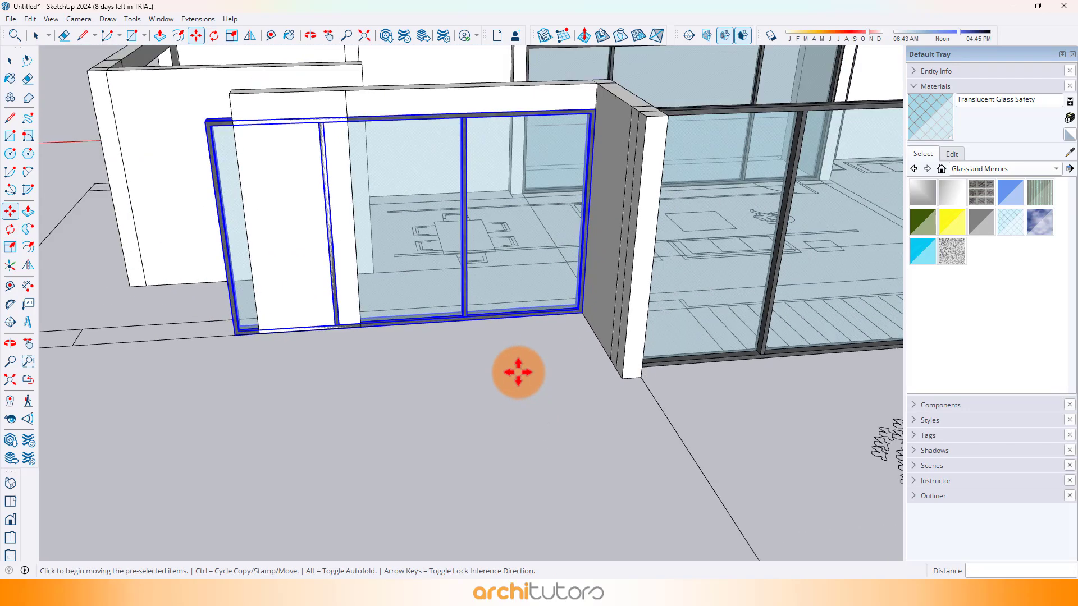
Inside the dining window's group, move the mullion nearest the inner wall corner closer to that side of the frame
{"action": "scroll", "coordinate": [356, 140], "scroll_direction": "up", "scroll_amount": 4}
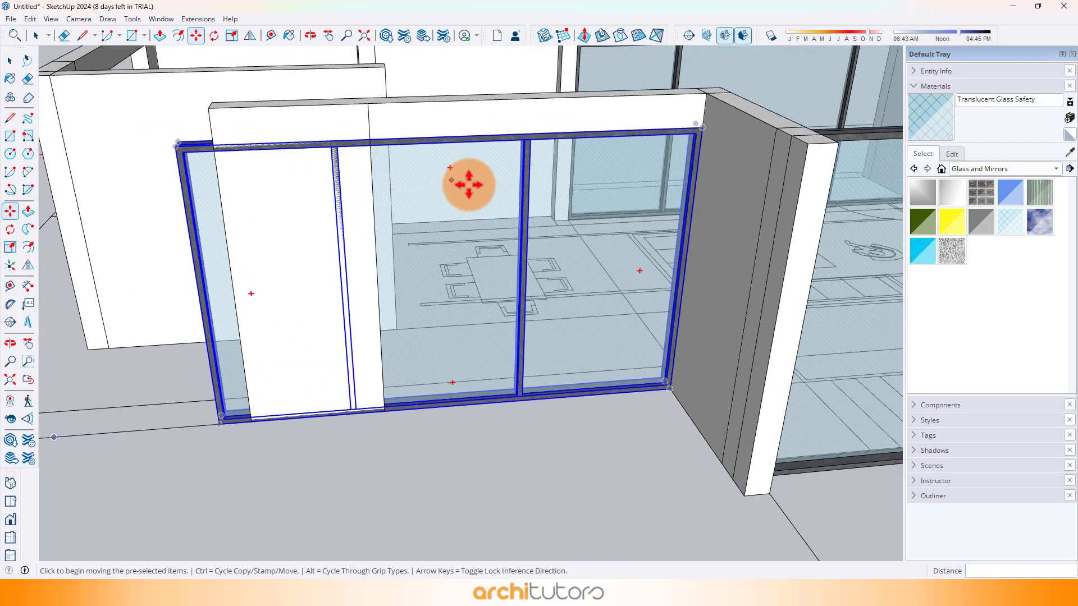
{"action": "scroll", "coordinate": [673, 395], "scroll_direction": "up", "scroll_amount": 2}
{"action": "key", "text": "space"}
{"action": "scroll", "coordinate": [569, 277], "scroll_direction": "down", "scroll_amount": 2}
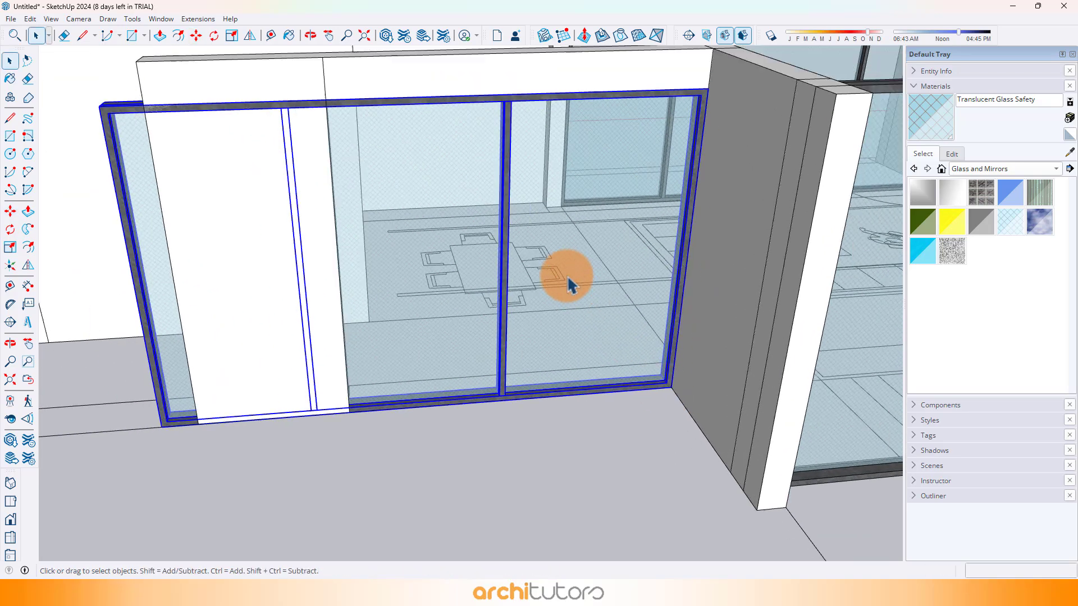
{"action": "double_click", "coordinate": [560, 267]}
{"action": "scroll", "coordinate": [528, 170], "scroll_direction": "down", "scroll_amount": 2}
{"action": "left_click", "coordinate": [515, 315]}
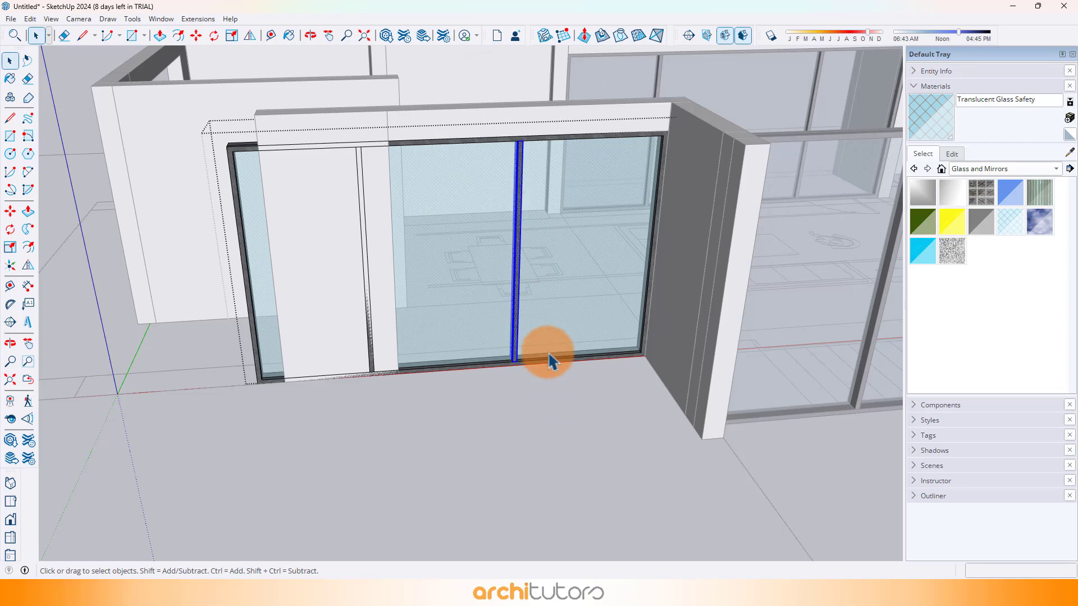
{"action": "scroll", "coordinate": [549, 355], "scroll_direction": "up", "scroll_amount": 2}
{"action": "key", "text": "m"}
{"action": "left_click", "coordinate": [516, 390]}
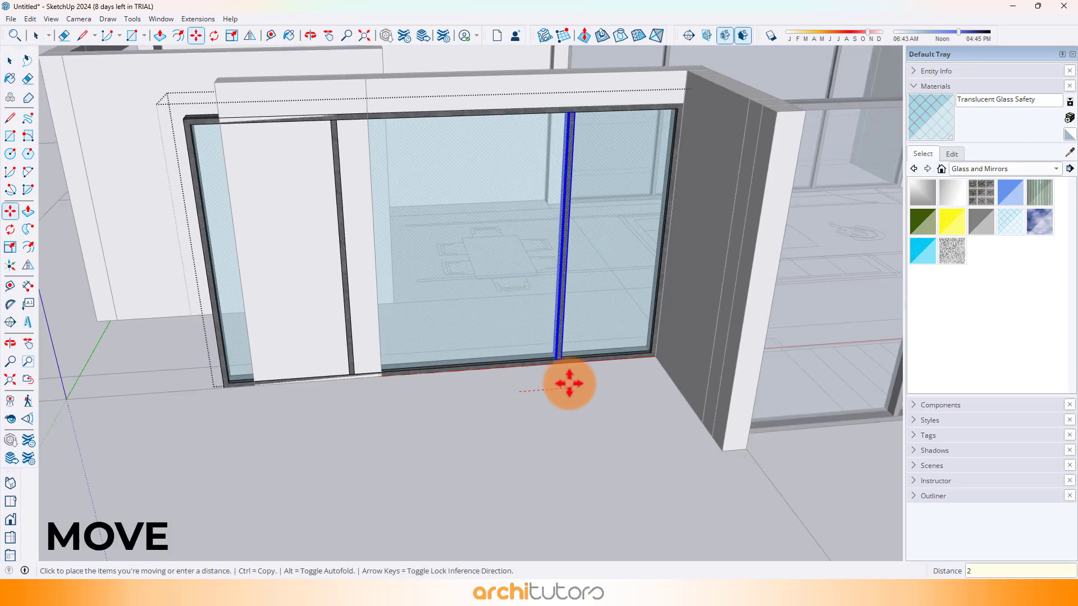
{"action": "left_click", "coordinate": [569, 384]}
{"action": "scroll", "coordinate": [556, 380], "scroll_direction": "down", "scroll_amount": 1}
{"action": "key", "text": "space"}
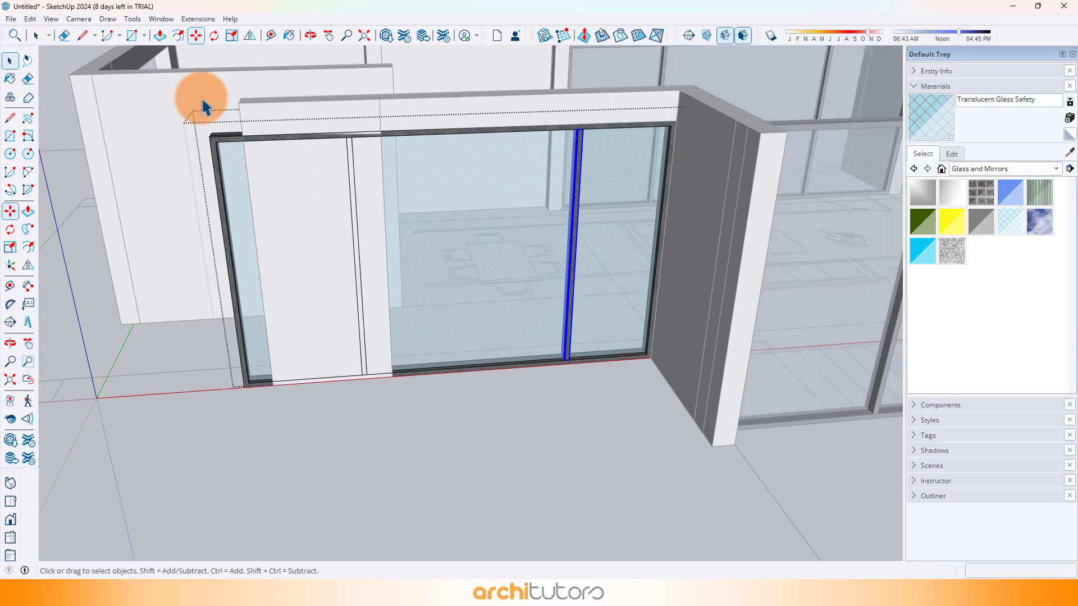
Move the overhanging frame side with its adjacent mullion 5' 3" inward to the edge of the dining opening
{"action": "left_click_drag", "start_coordinate": [345, 356], "coordinate": [416, 463]}
{"action": "scroll", "coordinate": [260, 344], "scroll_direction": "up", "scroll_amount": 4}
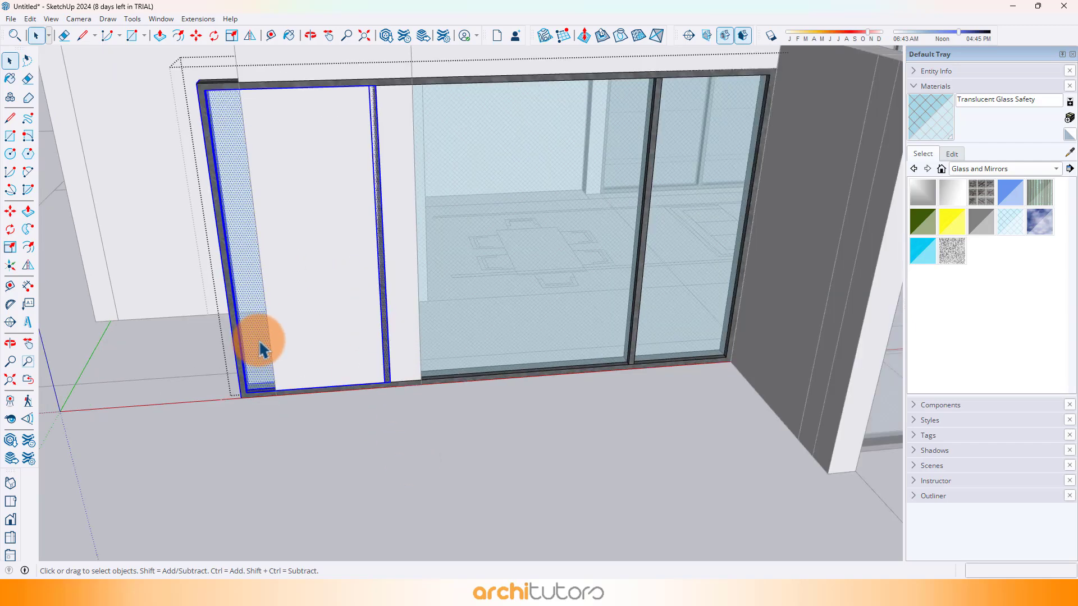
{"action": "key", "text": "m"}
{"action": "left_click", "coordinate": [234, 417]}
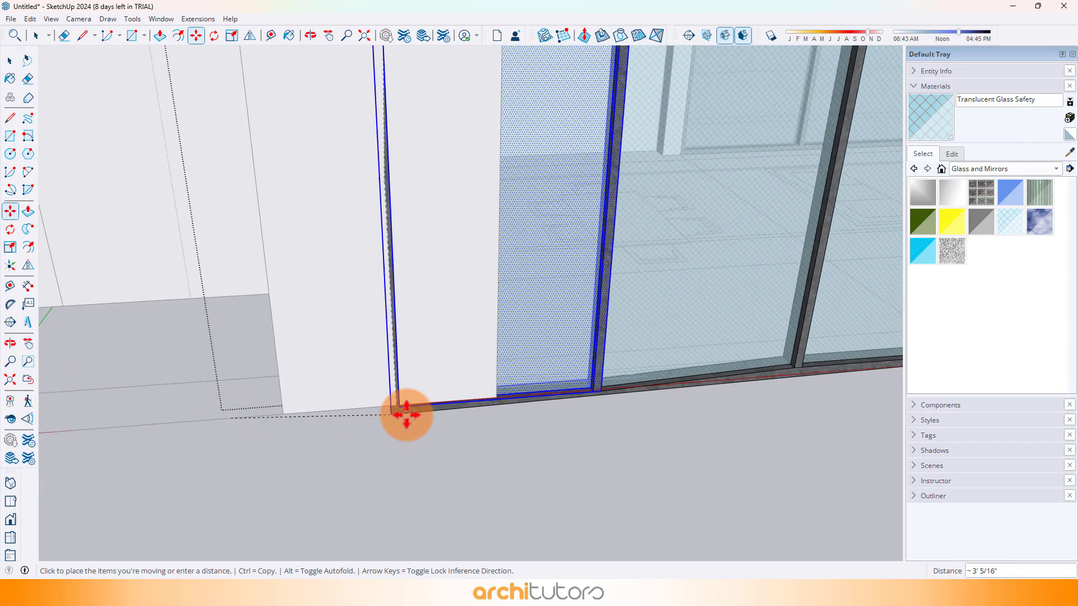
{"action": "left_click", "coordinate": [496, 397]}
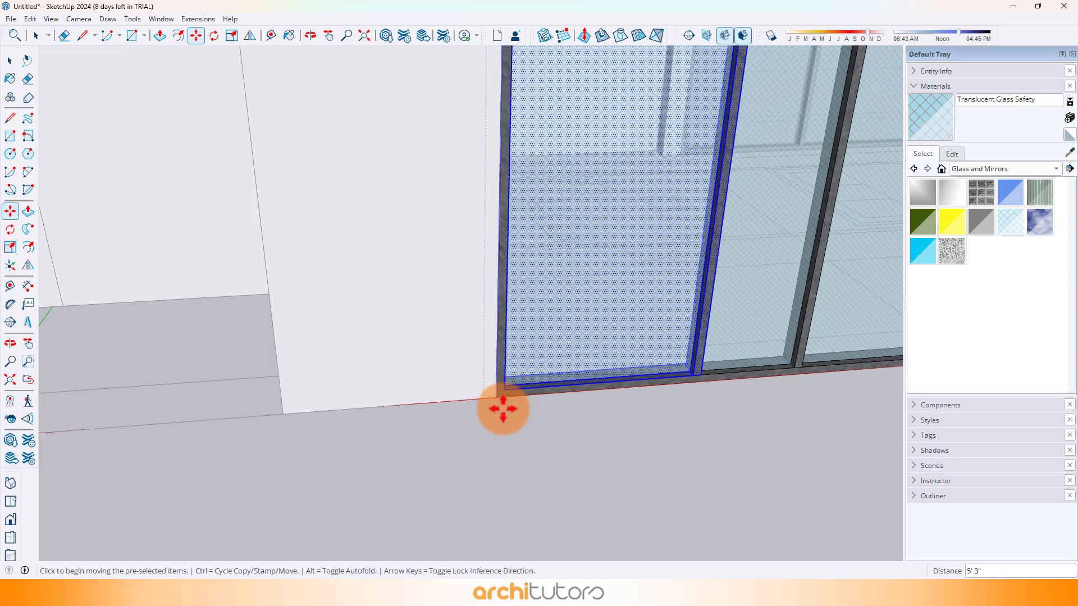
{"action": "scroll", "coordinate": [640, 416], "scroll_direction": "down", "scroll_amount": 3}
Move the mullion beside the shifted frame side 24" toward that side and 12" back to even out the panes, and close the group
{"action": "middle_click_drag", "start_coordinate": [640, 416], "coordinate": [564, 393]}
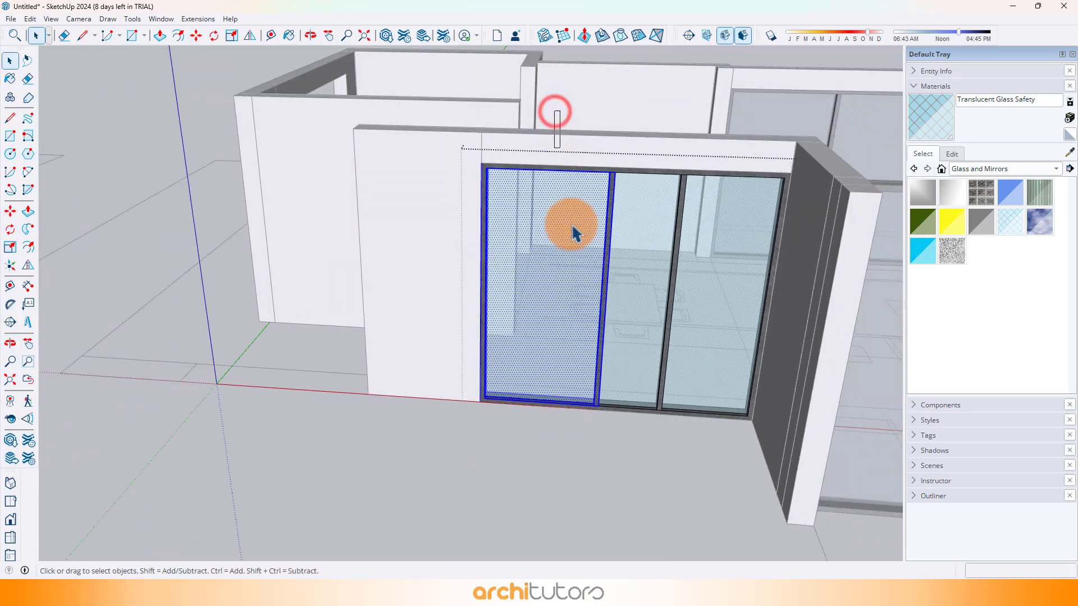
{"action": "left_click_drag", "start_coordinate": [623, 466], "coordinate": [629, 470]}
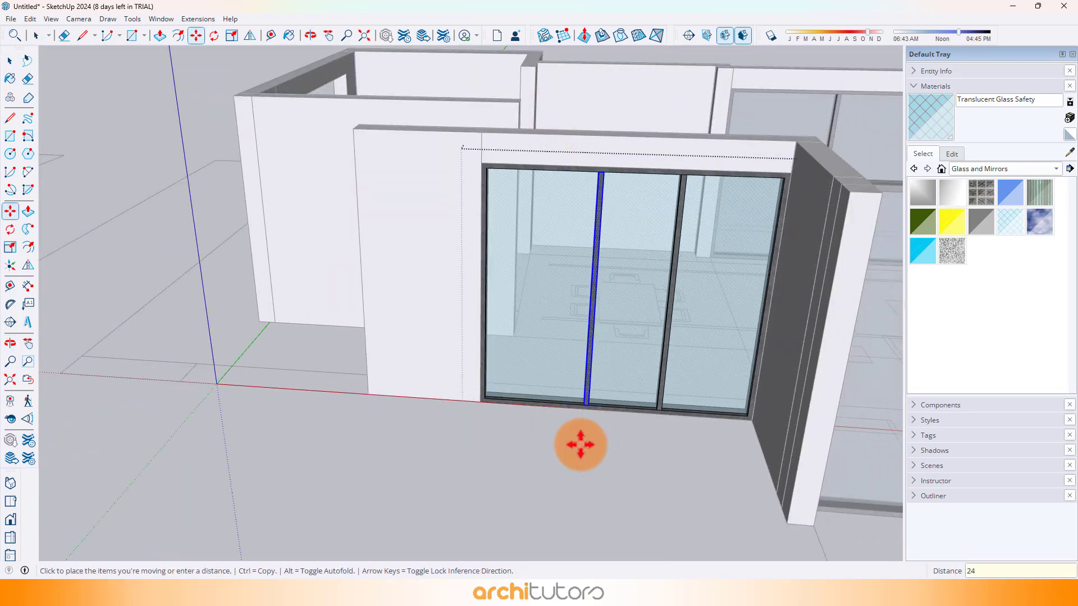
{"action": "key", "text": "Return"}
{"action": "middle_click_drag", "start_coordinate": [520, 314], "coordinate": [560, 312]}
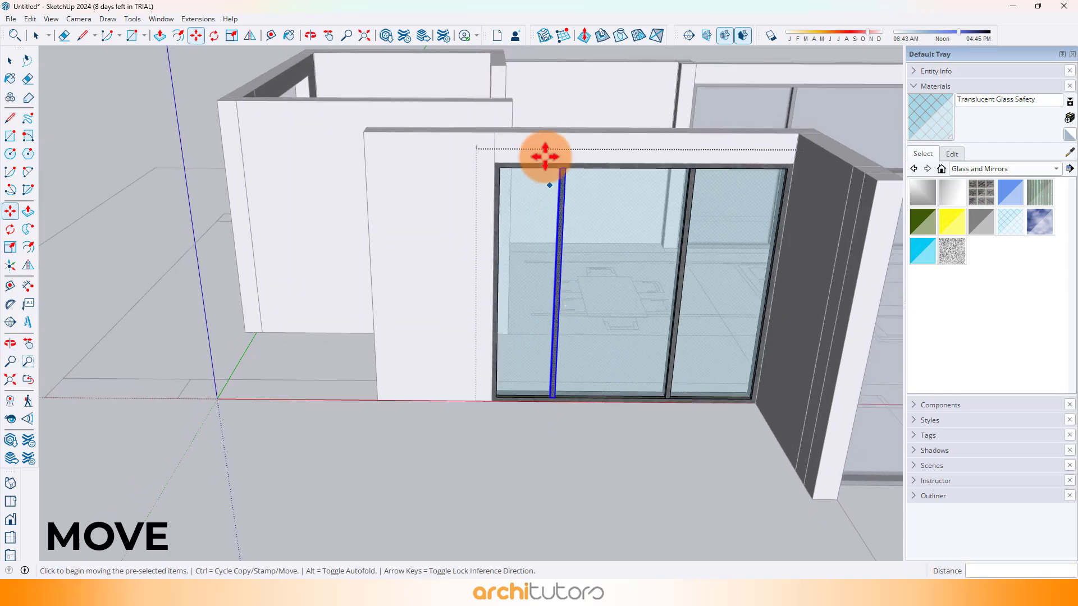
{"action": "left_click", "coordinate": [553, 378]}
{"action": "type", "text": "12"}
{"action": "key", "text": "Return"}
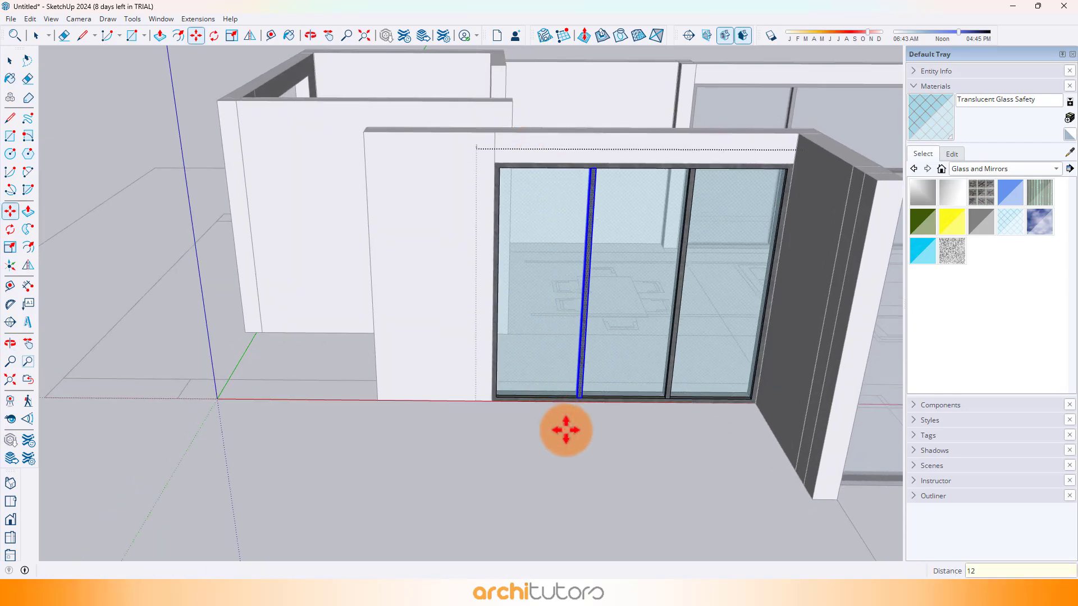
{"action": "middle_click_drag", "start_coordinate": [541, 385], "coordinate": [729, 302]}
{"action": "scroll", "coordinate": [730, 301], "scroll_direction": "up", "scroll_amount": 2}
{"action": "key", "text": "space"}
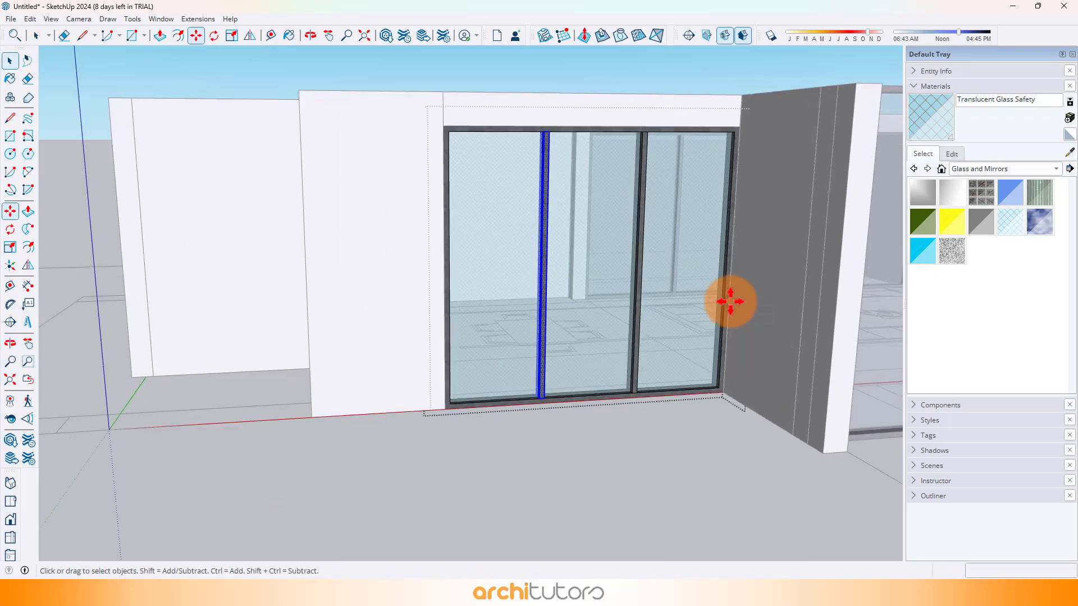
{"action": "key", "text": "Escape"}
Copy the large three-pane window in the far wall by its bottom corner onto the bottom corner of the kitchen opening
{"action": "middle_click_drag", "start_coordinate": [585, 316], "coordinate": [598, 343]}
{"action": "scroll", "coordinate": [603, 342], "scroll_direction": "down", "scroll_amount": 3}
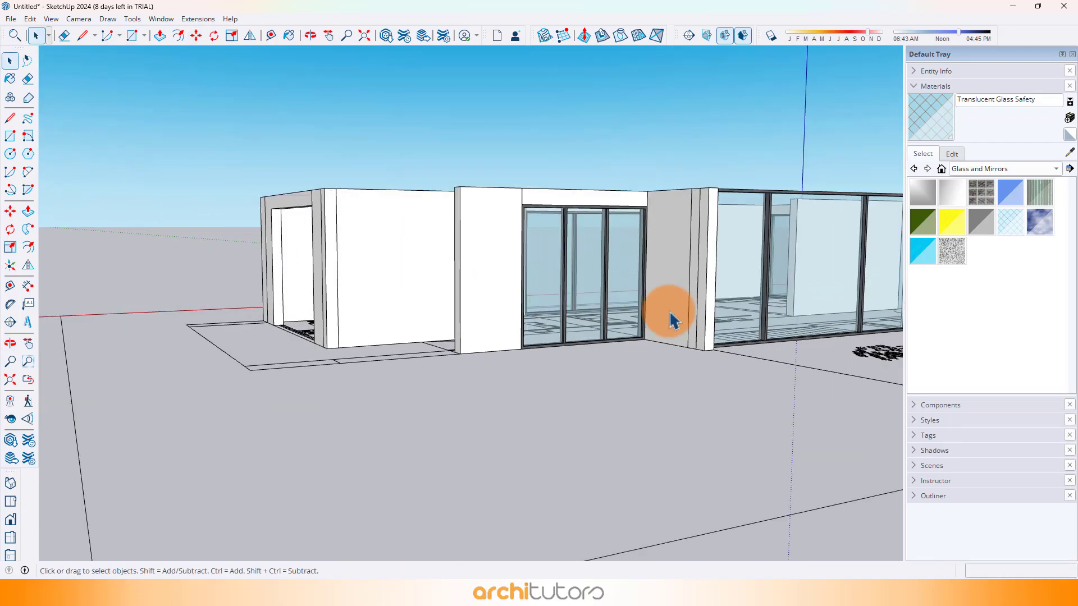
{"action": "scroll", "coordinate": [715, 318], "scroll_direction": "down", "scroll_amount": 1}
{"action": "middle_click_drag", "start_coordinate": [479, 309], "coordinate": [888, 353]}
{"action": "middle_click_drag", "start_coordinate": [831, 287], "coordinate": [829, 349]}
{"action": "middle_click_drag", "start_coordinate": [718, 360], "coordinate": [477, 342]}
{"action": "scroll", "coordinate": [476, 343], "scroll_direction": "up", "scroll_amount": 2}
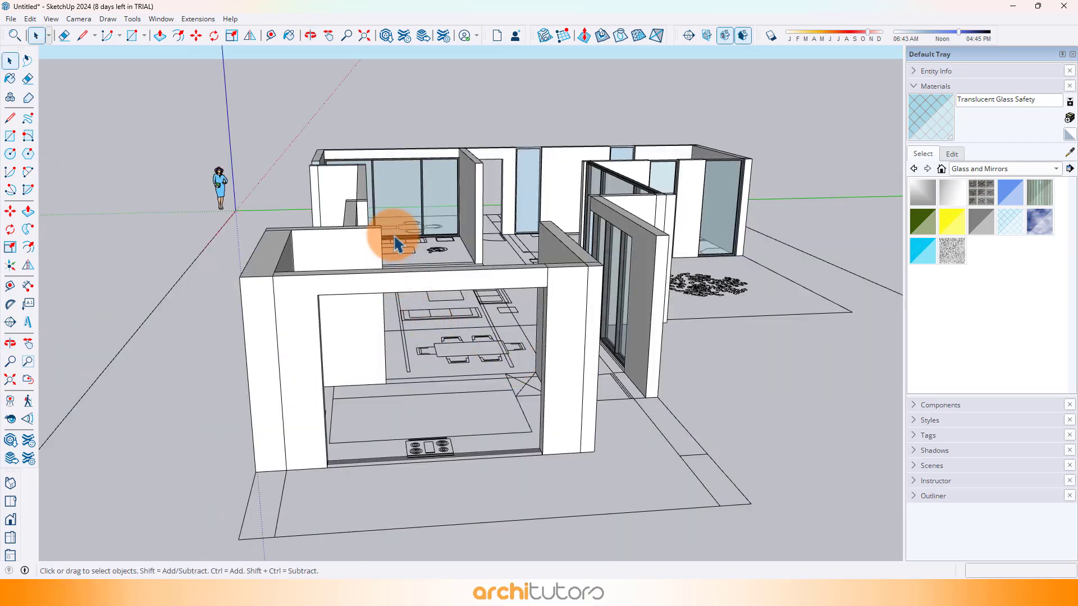
{"action": "left_click", "coordinate": [397, 218]}
{"action": "scroll", "coordinate": [447, 247], "scroll_direction": "up", "scroll_amount": 1}
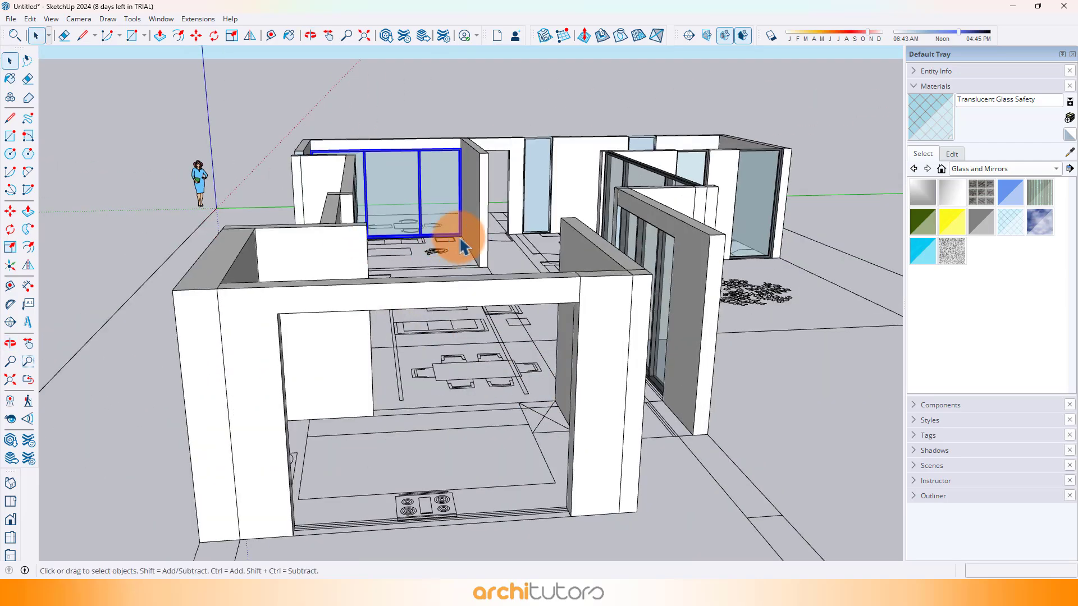
{"action": "key", "text": "ctrl"}
{"action": "left_click", "coordinate": [458, 233]}
{"action": "scroll", "coordinate": [486, 322], "scroll_direction": "down", "scroll_amount": 1}
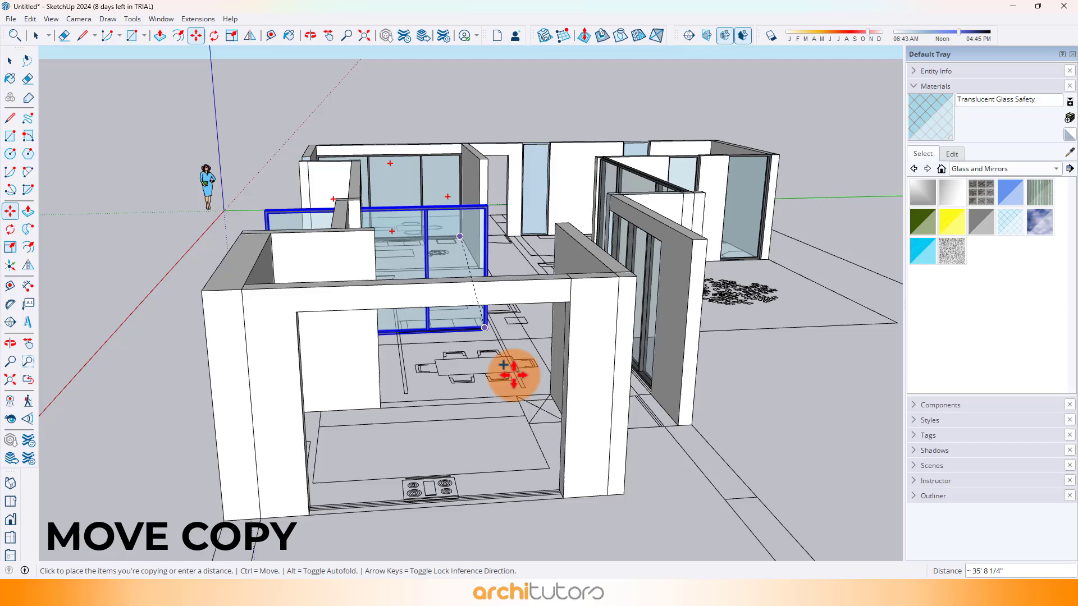
{"action": "left_click", "coordinate": [560, 491]}
{"action": "scroll", "coordinate": [559, 489], "scroll_direction": "up", "scroll_amount": 4}
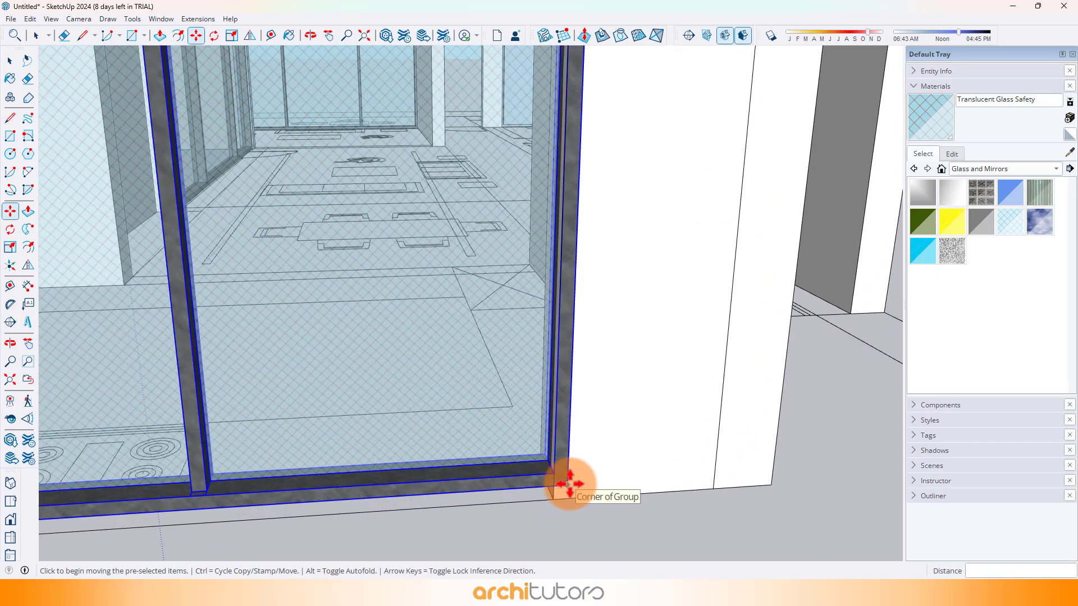
{"action": "scroll", "coordinate": [575, 435], "scroll_direction": "down", "scroll_amount": 6}
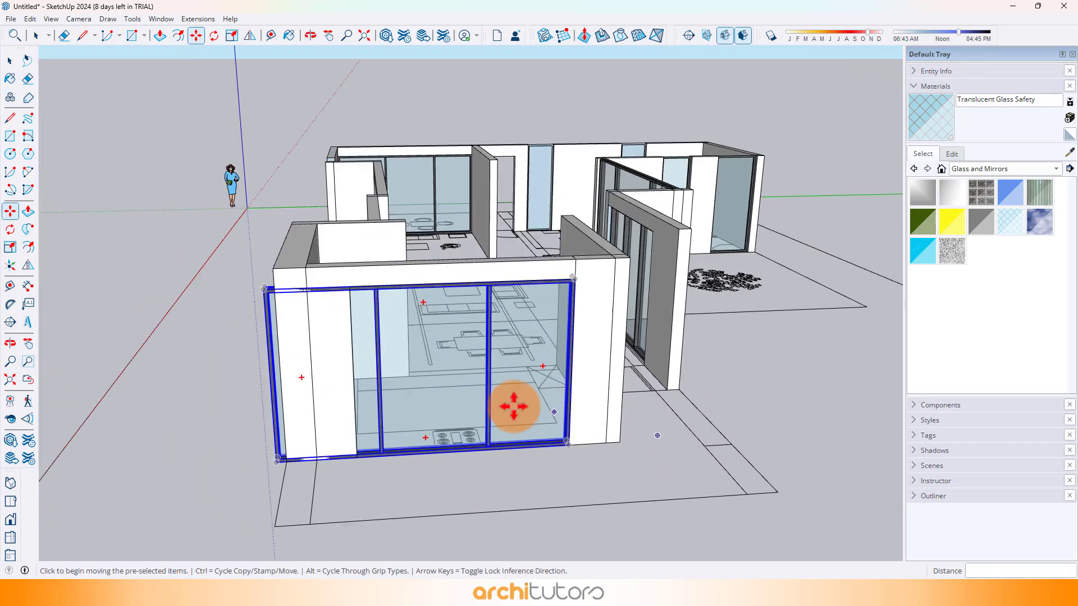
Inside the kitchen window's group, move the mullion nearest the fitted side 12" toward that side of the frame
{"action": "scroll", "coordinate": [438, 399], "scroll_direction": "up", "scroll_amount": 2}
{"action": "key", "text": "space"}
{"action": "double_click", "coordinate": [402, 359]}
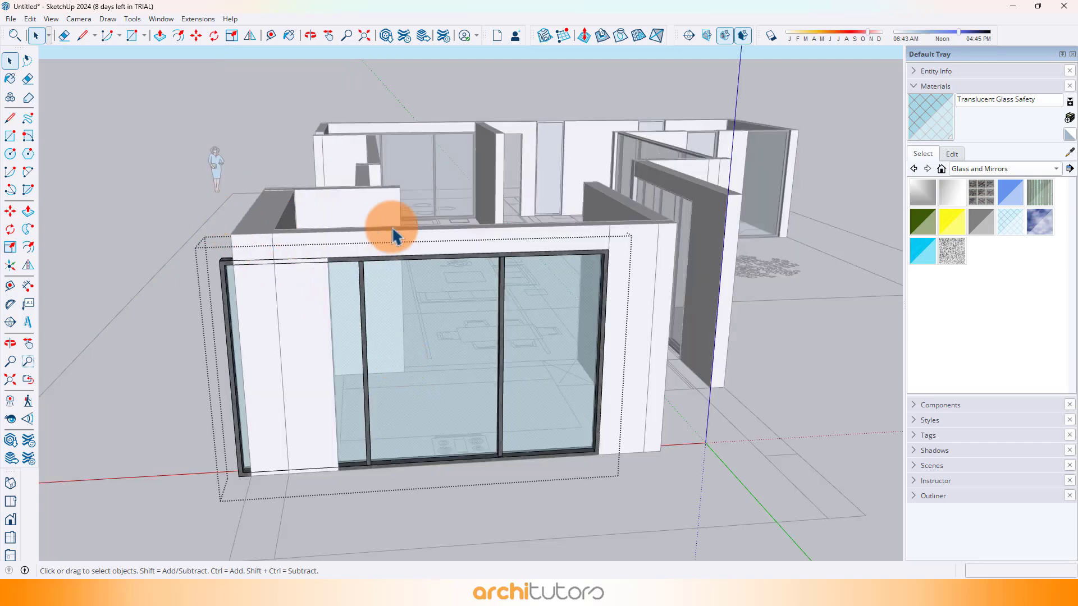
{"action": "key", "text": "m"}
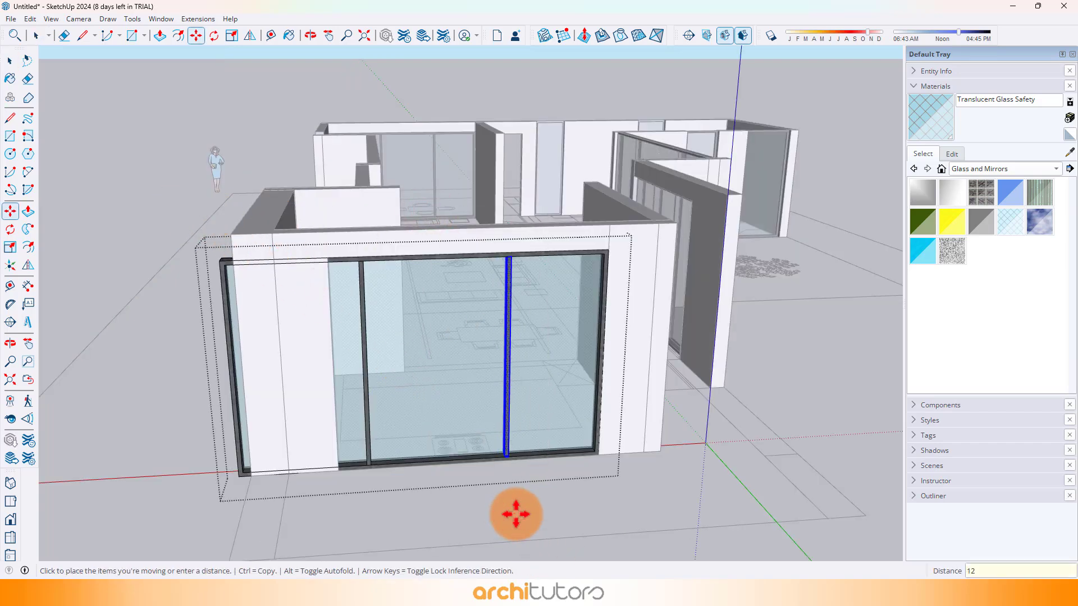
{"action": "key", "text": "Return"}
{"action": "key", "text": "space"}
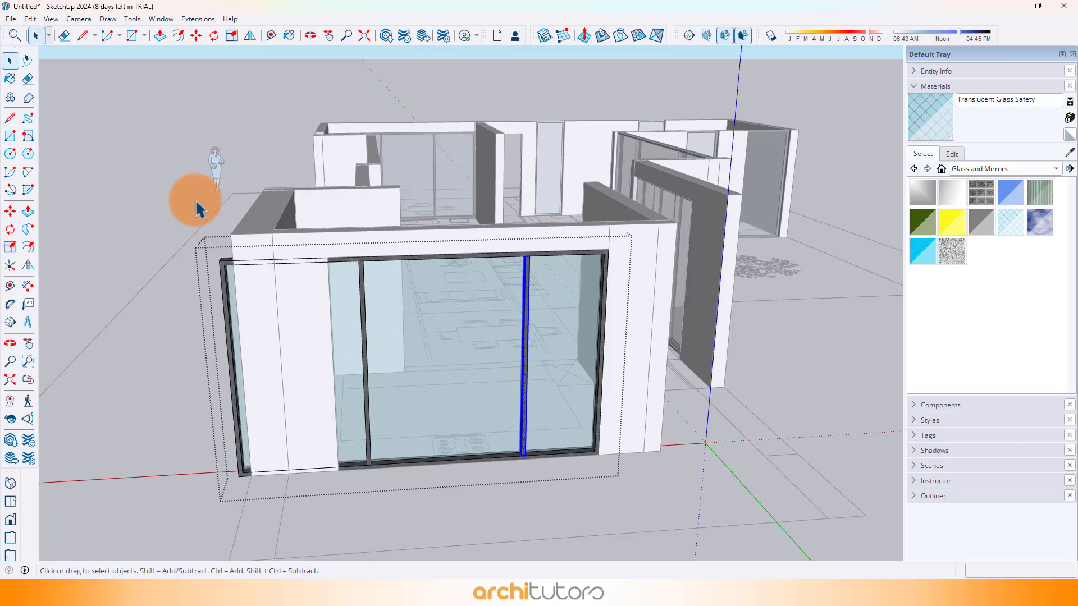
Move the kitchen window's overhanging frame side with its adjacent mullion inward to the edge of the wall opening
{"action": "left_click_drag", "start_coordinate": [195, 210], "coordinate": [416, 564]}
{"action": "key", "text": "m"}
{"action": "left_click", "coordinate": [380, 507]}
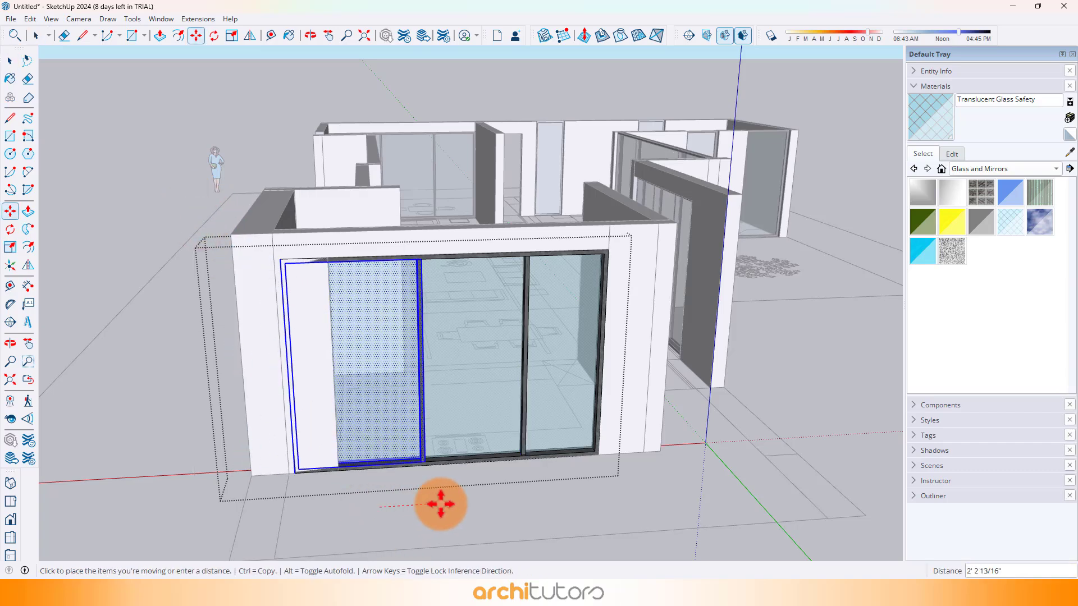
{"action": "left_click", "coordinate": [494, 500]}
{"action": "scroll", "coordinate": [378, 468], "scroll_direction": "up", "scroll_amount": 6}
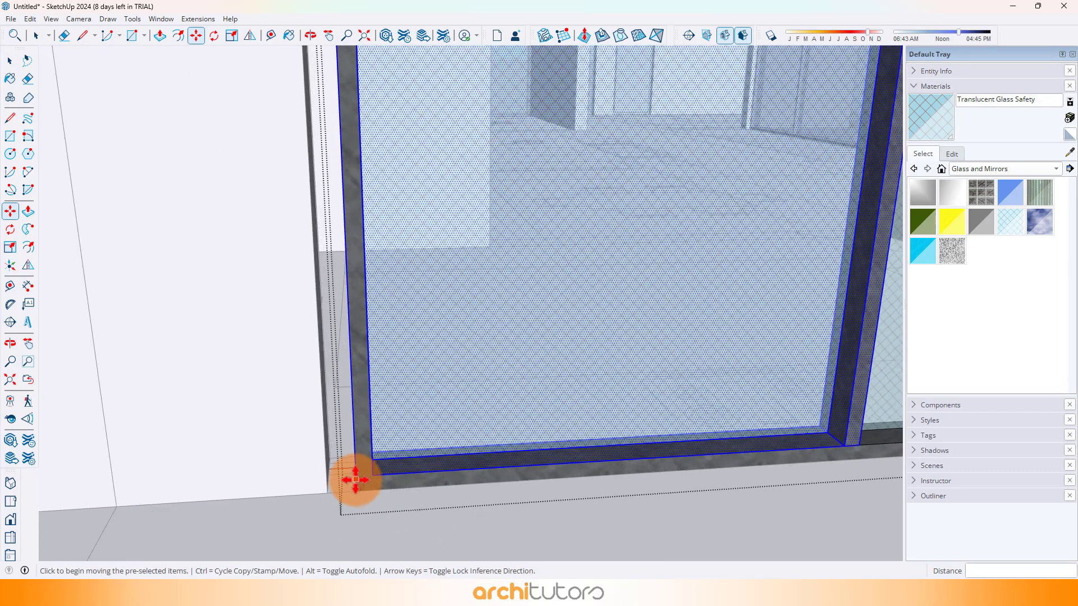
{"action": "scroll", "coordinate": [359, 490], "scroll_direction": "down", "scroll_amount": 8}
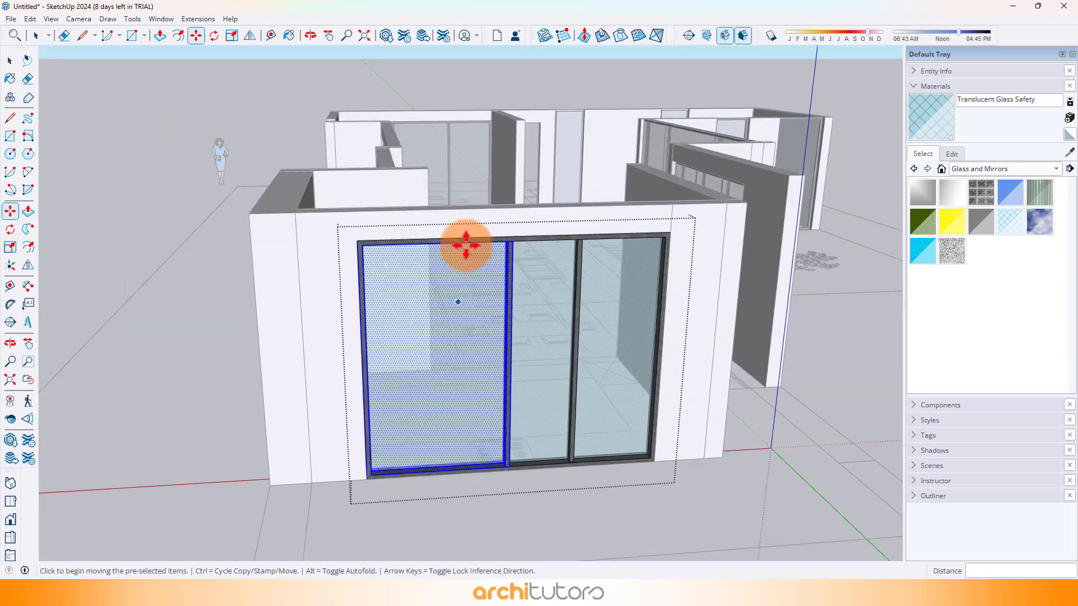
Move the mullion beside the shifted frame side 24" toward that side to even out the panes, and close the group
{"action": "key", "text": "space"}
{"action": "left_click_drag", "start_coordinate": [536, 539], "coordinate": [536, 539]}
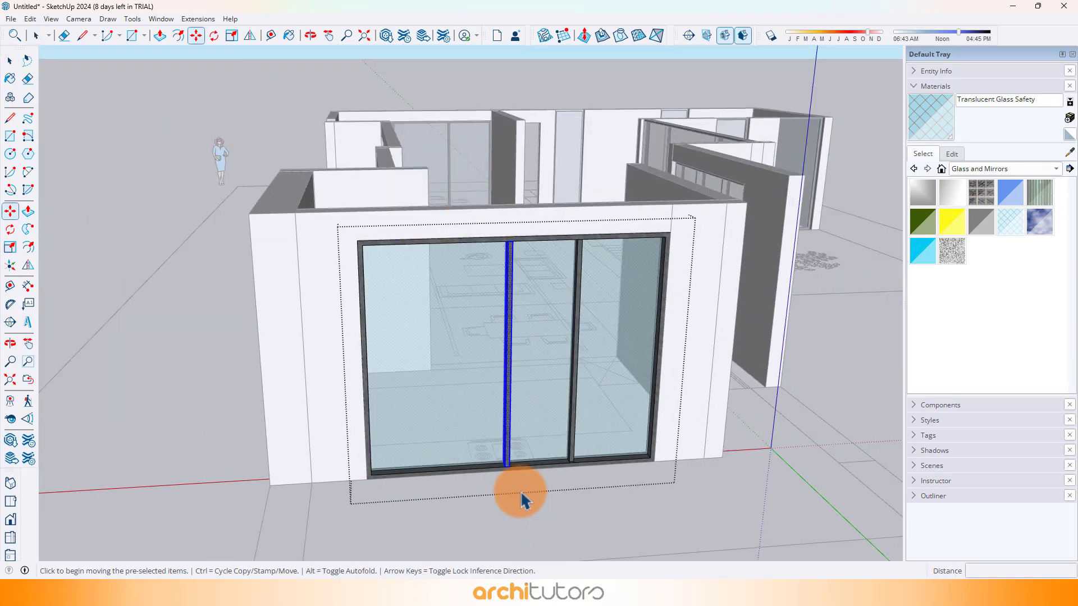
{"action": "key", "text": "m"}
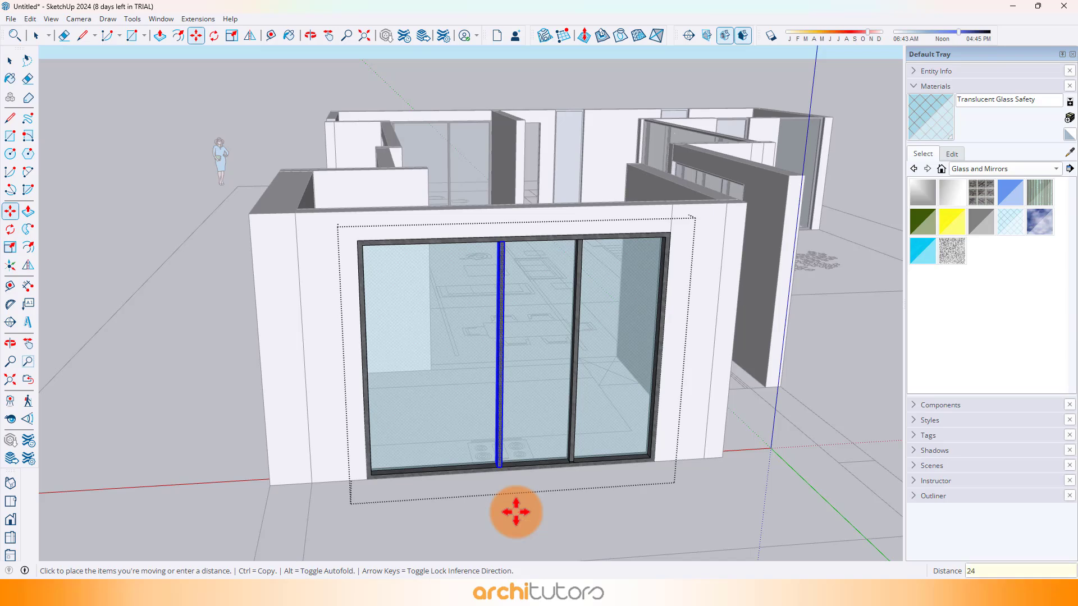
{"action": "middle_click_drag", "start_coordinate": [464, 487], "coordinate": [426, 436]}
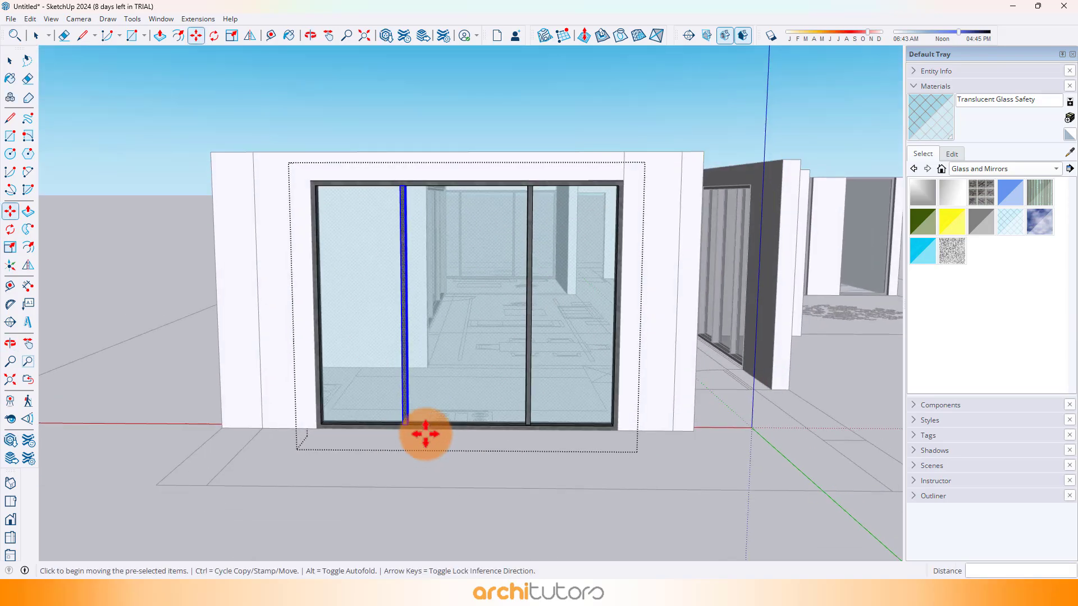
{"action": "key", "text": "space"}
{"action": "key", "text": "Escape"}
Move the whole kitchen window 4" back into its opening from the outer wall face
{"action": "scroll", "coordinate": [525, 404], "scroll_direction": "down", "scroll_amount": 2}
{"action": "scroll", "coordinate": [585, 421], "scroll_direction": "up", "scroll_amount": 6}
{"action": "left_click", "coordinate": [581, 425]}
{"action": "middle_click_drag", "start_coordinate": [646, 428], "coordinate": [708, 449]}
{"action": "scroll", "coordinate": [655, 384], "scroll_direction": "up", "scroll_amount": 2}
{"action": "scroll", "coordinate": [657, 375], "scroll_direction": "down", "scroll_amount": 2}
{"action": "scroll", "coordinate": [651, 412], "scroll_direction": "up", "scroll_amount": 4}
{"action": "key", "text": "m"}
{"action": "scroll", "coordinate": [648, 430], "scroll_direction": "up", "scroll_amount": 1}
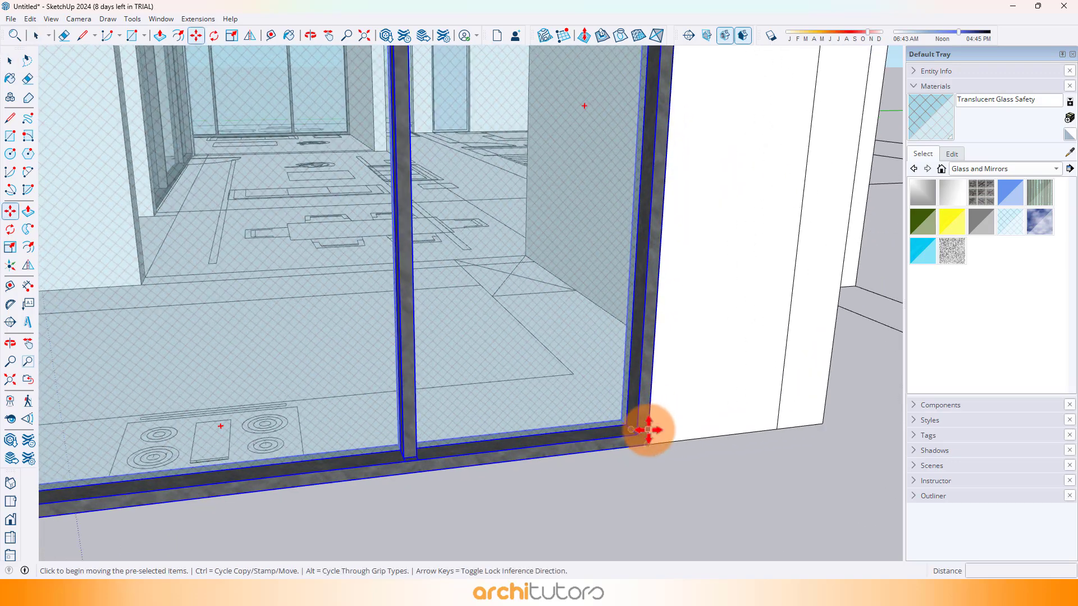
{"action": "left_click", "coordinate": [648, 446]}
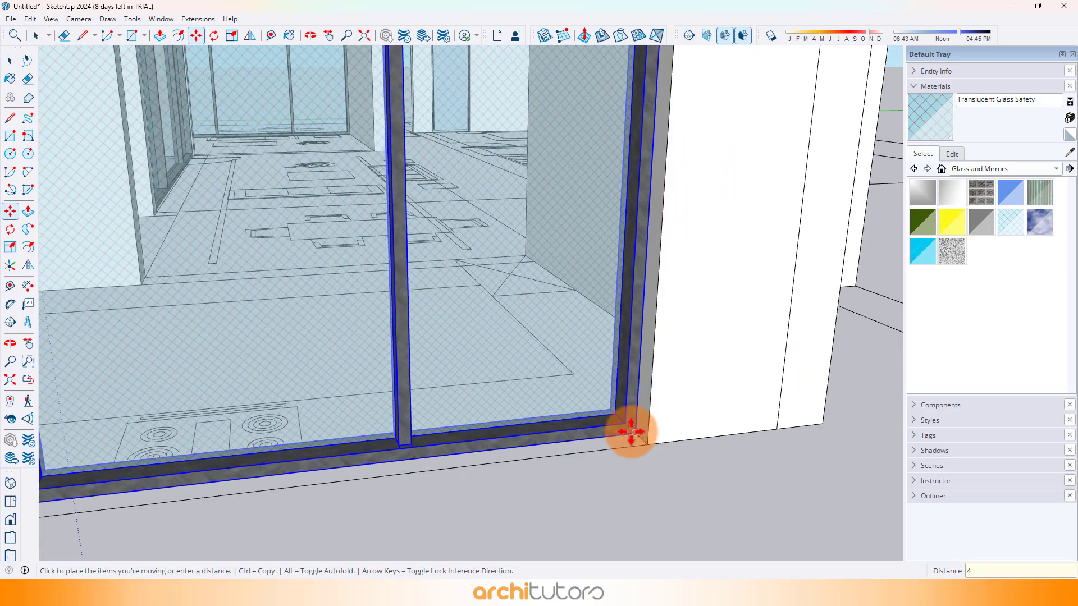
{"action": "key", "text": "Return"}
Set the three-pane window in the neighbouring side wall back into its opening from the outer wall face
{"action": "scroll", "coordinate": [447, 368], "scroll_direction": "down", "scroll_amount": 6}
{"action": "scroll", "coordinate": [698, 209], "scroll_direction": "up", "scroll_amount": 8}
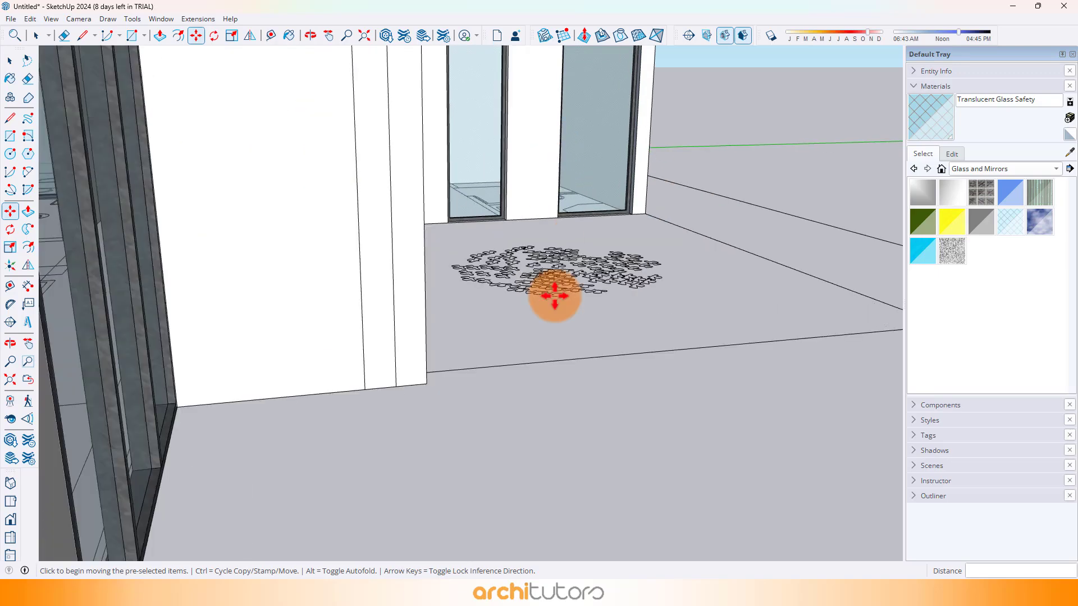
{"action": "scroll", "coordinate": [554, 296], "scroll_direction": "down", "scroll_amount": 3}
{"action": "middle_click_drag", "start_coordinate": [556, 349], "coordinate": [273, 332]}
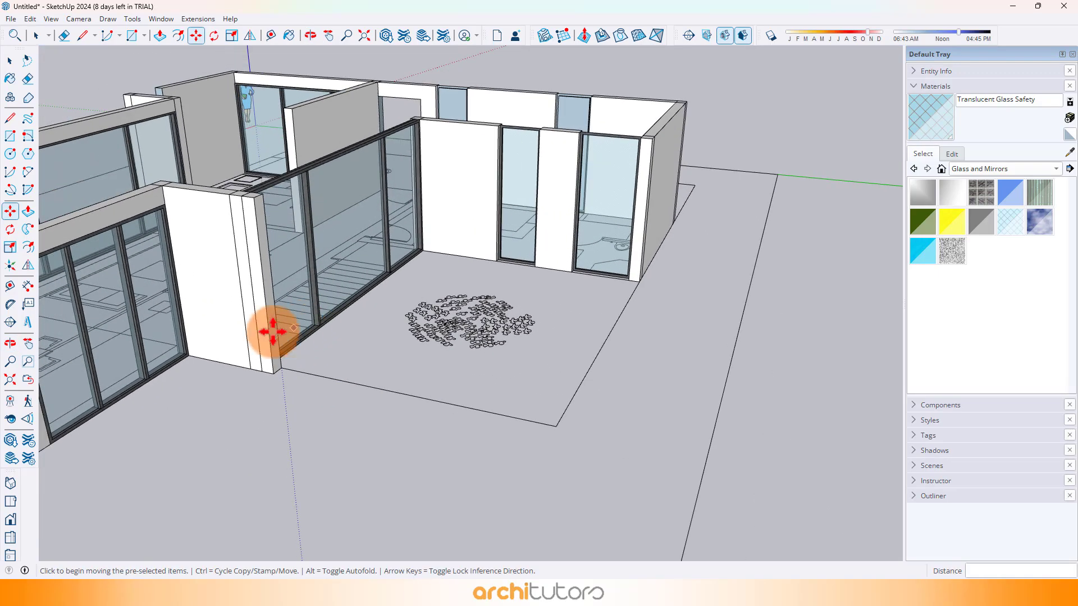
{"action": "scroll", "coordinate": [89, 320], "scroll_direction": "up", "scroll_amount": 10}
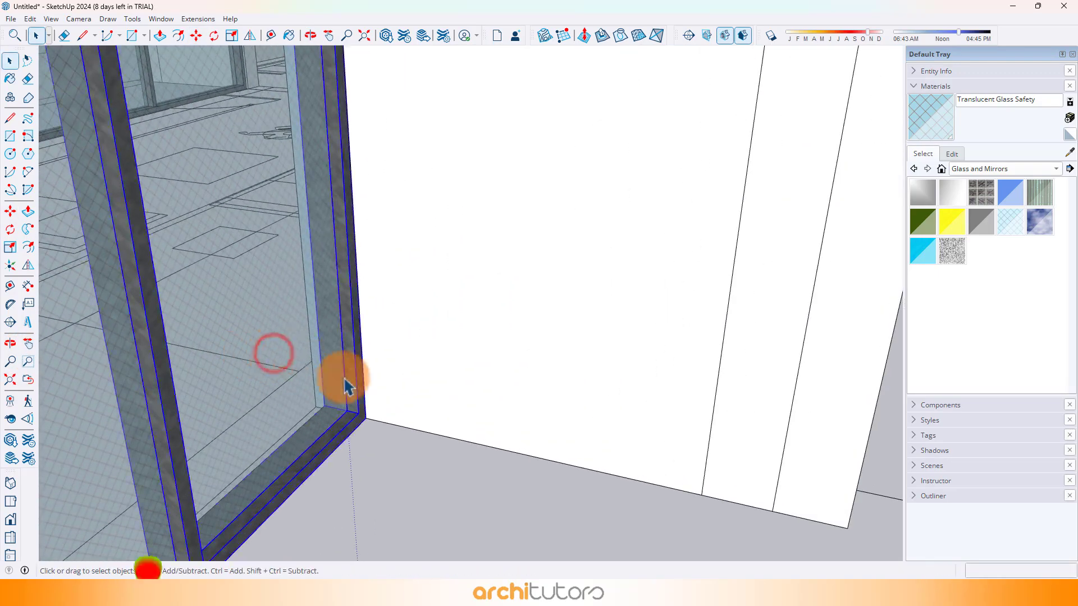
{"action": "left_click", "coordinate": [389, 425]}
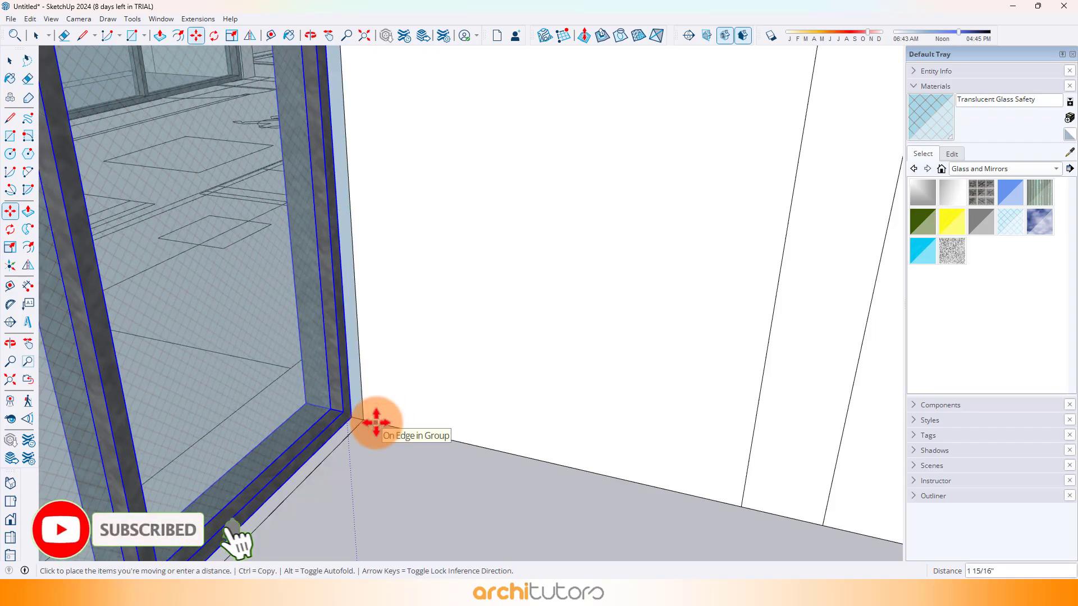
{"action": "key", "text": "Return"}
{"action": "key", "text": "space"}
{"action": "scroll", "coordinate": [413, 419], "scroll_direction": "down", "scroll_amount": 2}
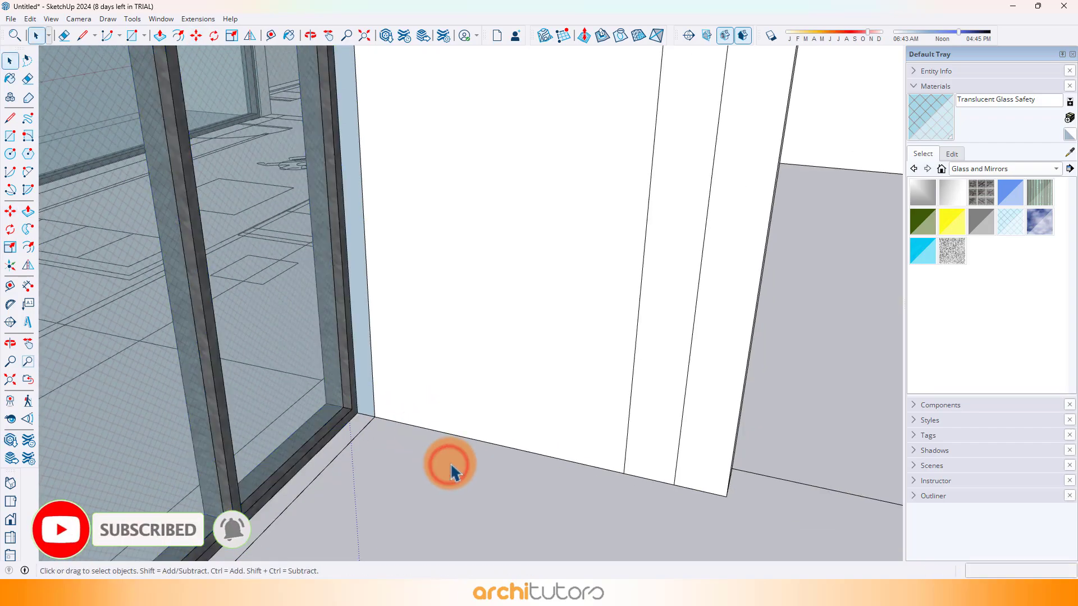
Copy the narrow window beside the doorway by its bottom corner to the empty narrow opening next to the large three-pane window
{"action": "scroll", "coordinate": [453, 473], "scroll_direction": "down", "scroll_amount": 6}
{"action": "middle_click_drag", "start_coordinate": [344, 409], "coordinate": [324, 387]}
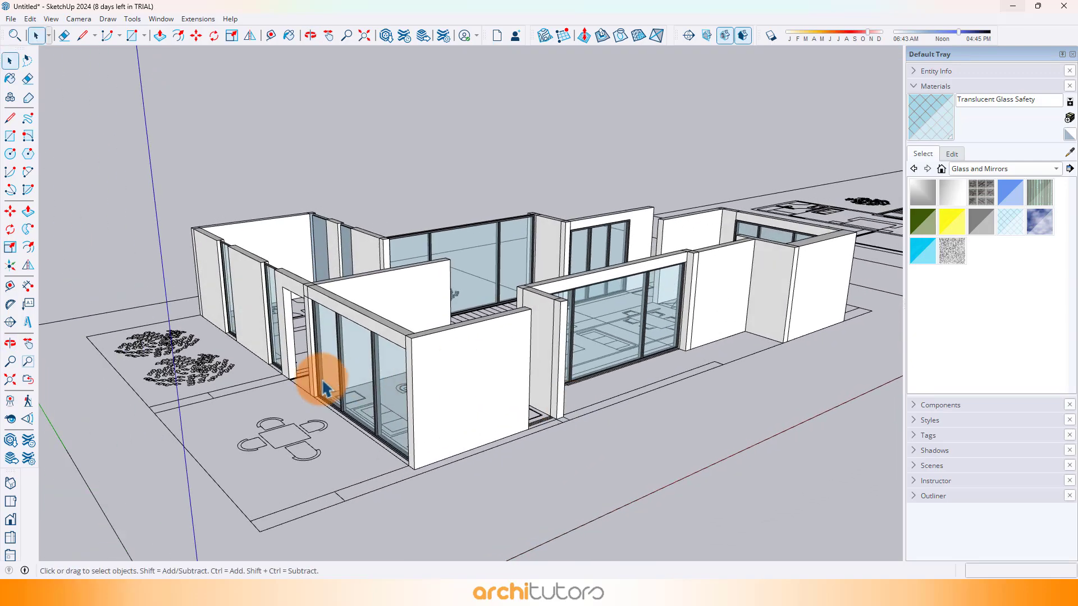
{"action": "scroll", "coordinate": [325, 387], "scroll_direction": "up", "scroll_amount": 8}
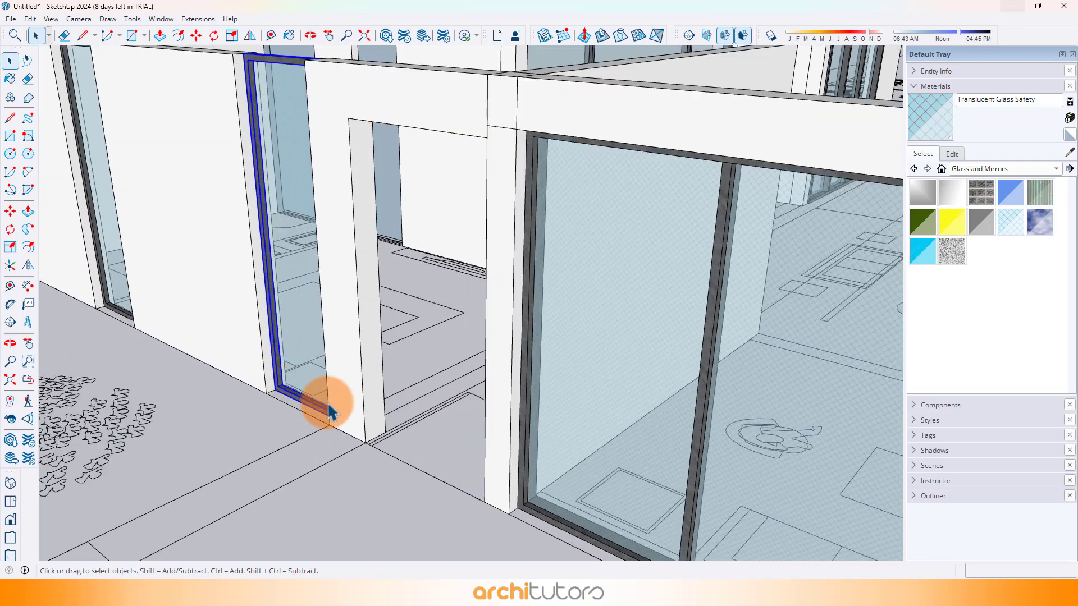
{"action": "scroll", "coordinate": [332, 418], "scroll_direction": "up", "scroll_amount": 2}
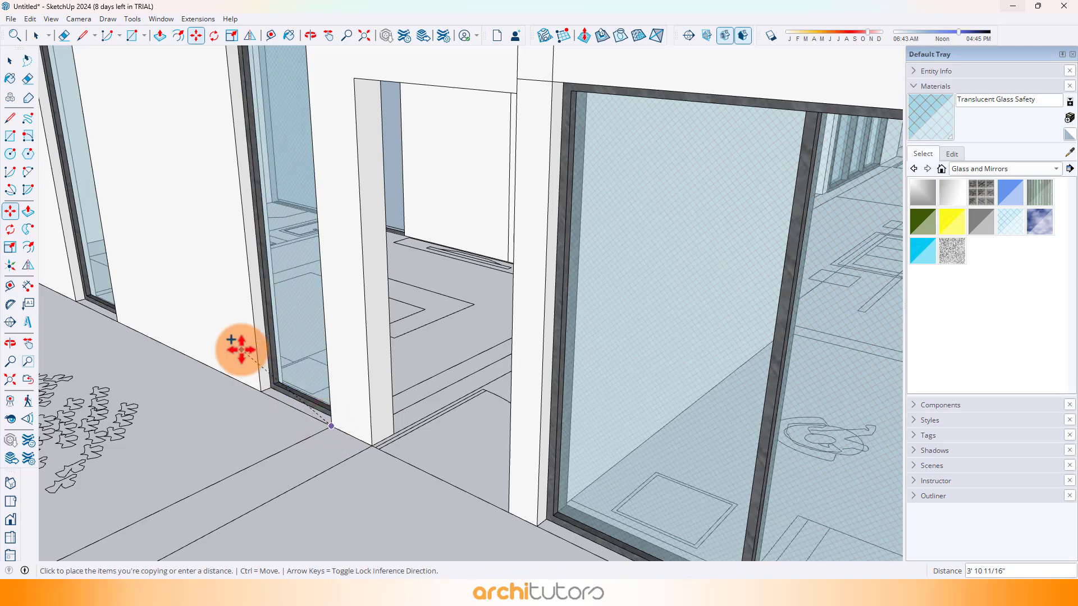
{"action": "scroll", "coordinate": [242, 349], "scroll_direction": "down", "scroll_amount": 6}
{"action": "middle_click_drag", "start_coordinate": [241, 351], "coordinate": [512, 446]}
{"action": "scroll", "coordinate": [519, 441], "scroll_direction": "up", "scroll_amount": 2}
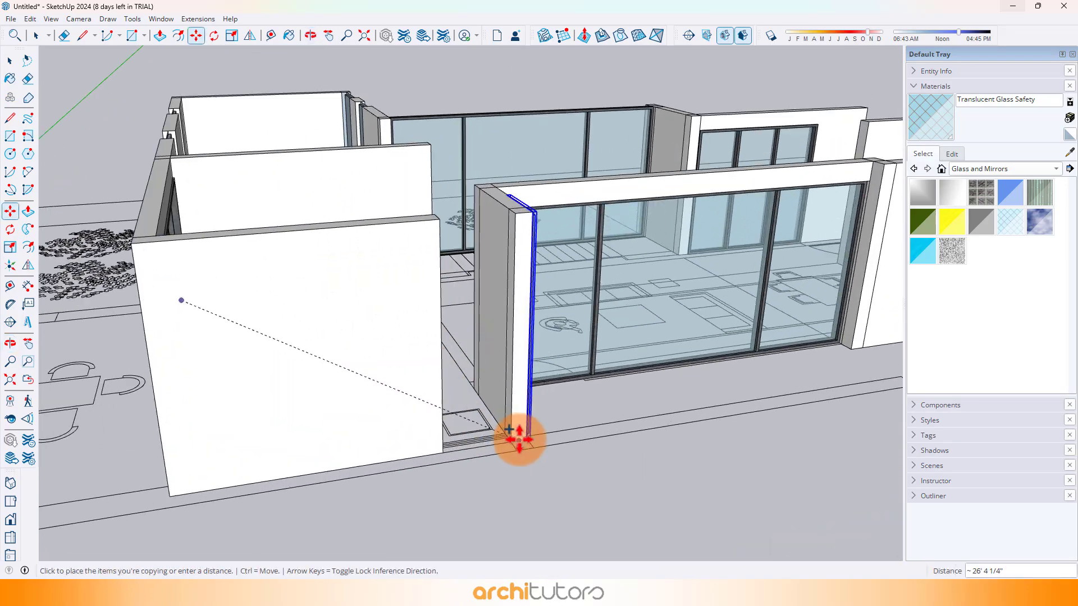
{"action": "scroll", "coordinate": [518, 441], "scroll_direction": "up", "scroll_amount": 4}
{"action": "scroll", "coordinate": [520, 447], "scroll_direction": "up", "scroll_amount": 2}
Rotate the copied narrow window about the vertical axis until it lies parallel to the wall of its new opening
{"action": "key", "text": "q"}
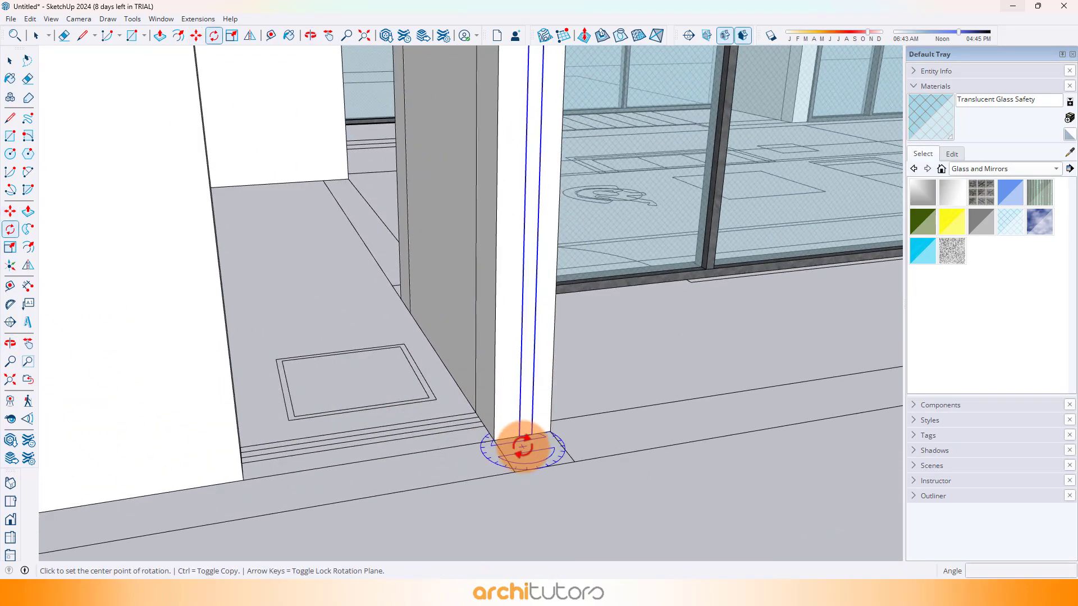
{"action": "left_click", "coordinate": [574, 443]}
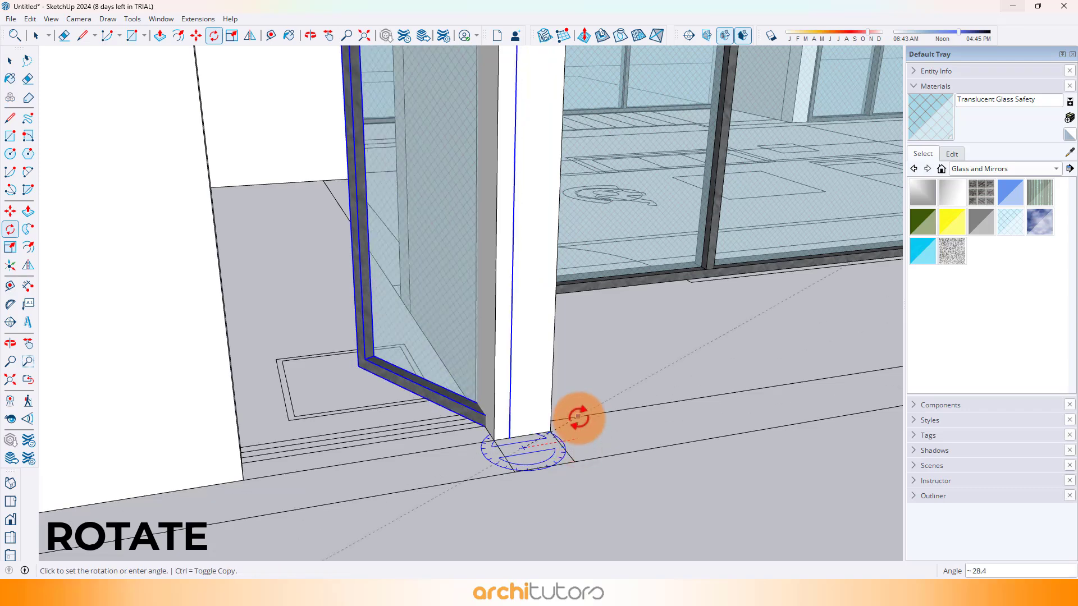
{"action": "scroll", "coordinate": [510, 441], "scroll_direction": "up", "scroll_amount": 2}
Move the rotated narrow window so its bottom corner meets the bottom corner of the opening
{"action": "left_click", "coordinate": [499, 452]}
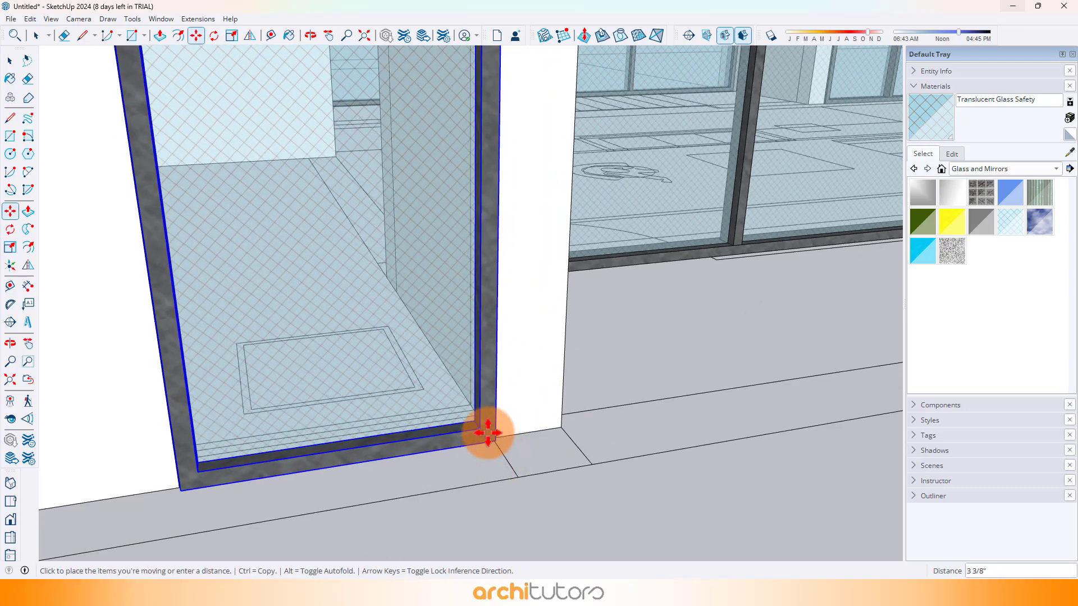
{"action": "scroll", "coordinate": [492, 439], "scroll_direction": "up", "scroll_amount": 5}
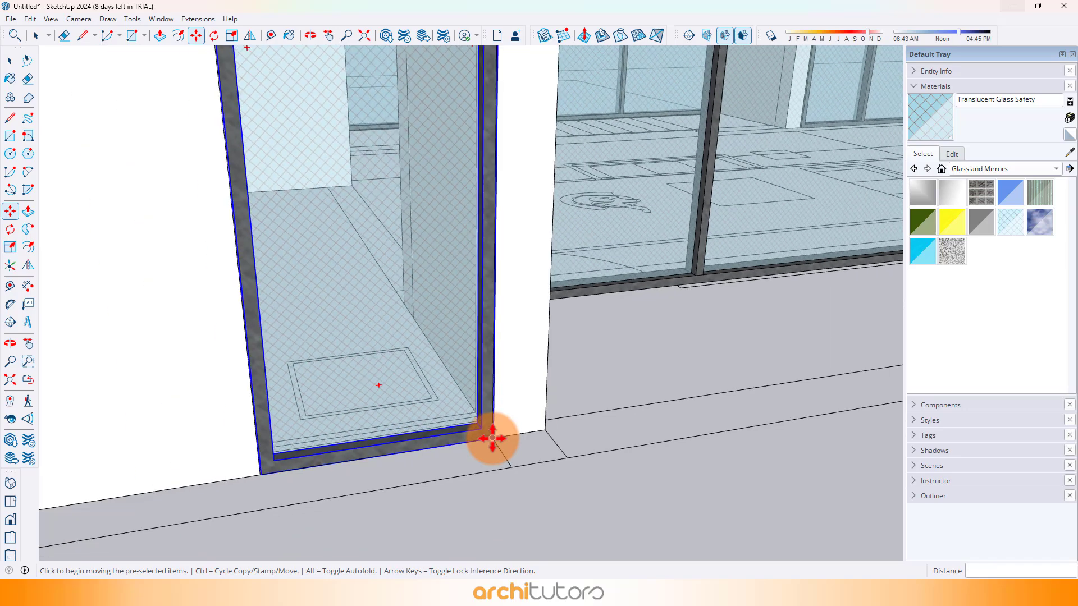
{"action": "scroll", "coordinate": [500, 433], "scroll_direction": "up", "scroll_amount": 2}
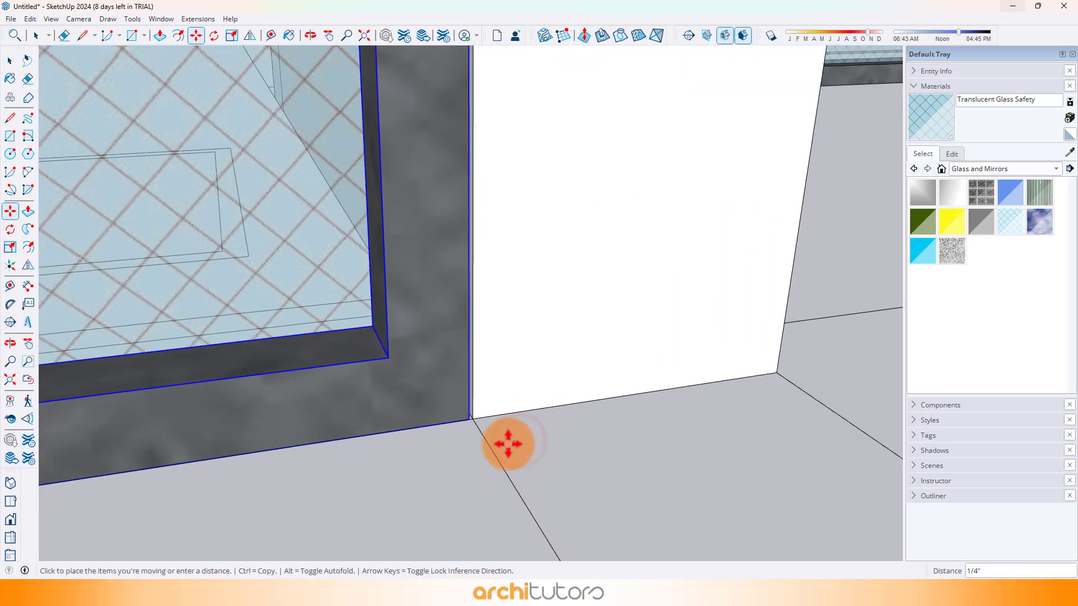
{"action": "left_click", "coordinate": [465, 424]}
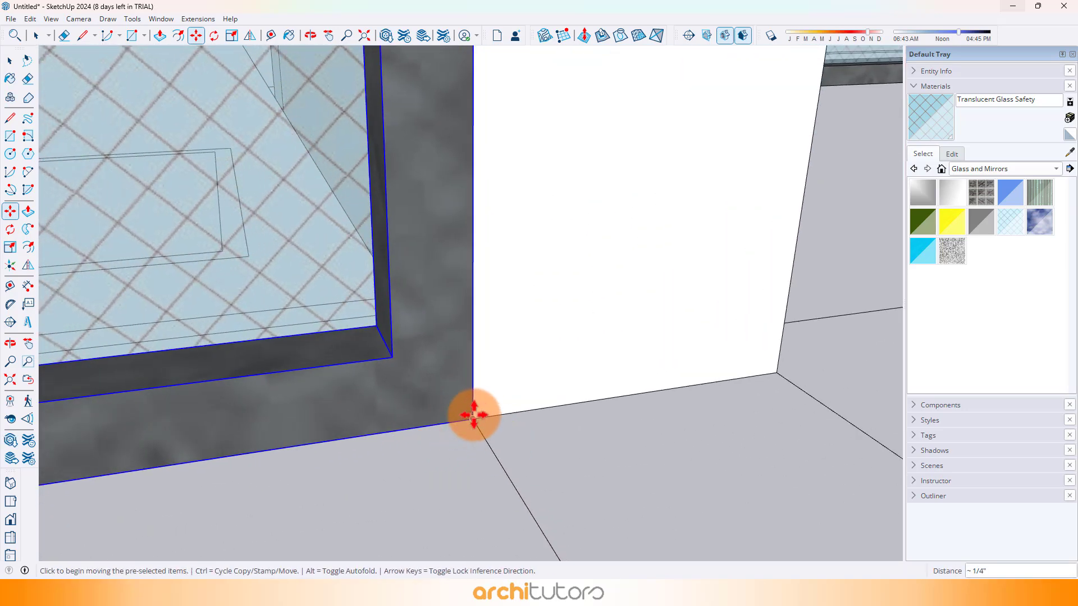
Set the copied narrow window back into its opening from the outer wall face and deselect it
{"action": "left_click", "coordinate": [474, 416]}
{"action": "key", "text": "Return"}
{"action": "scroll", "coordinate": [492, 445], "scroll_direction": "down", "scroll_amount": 10}
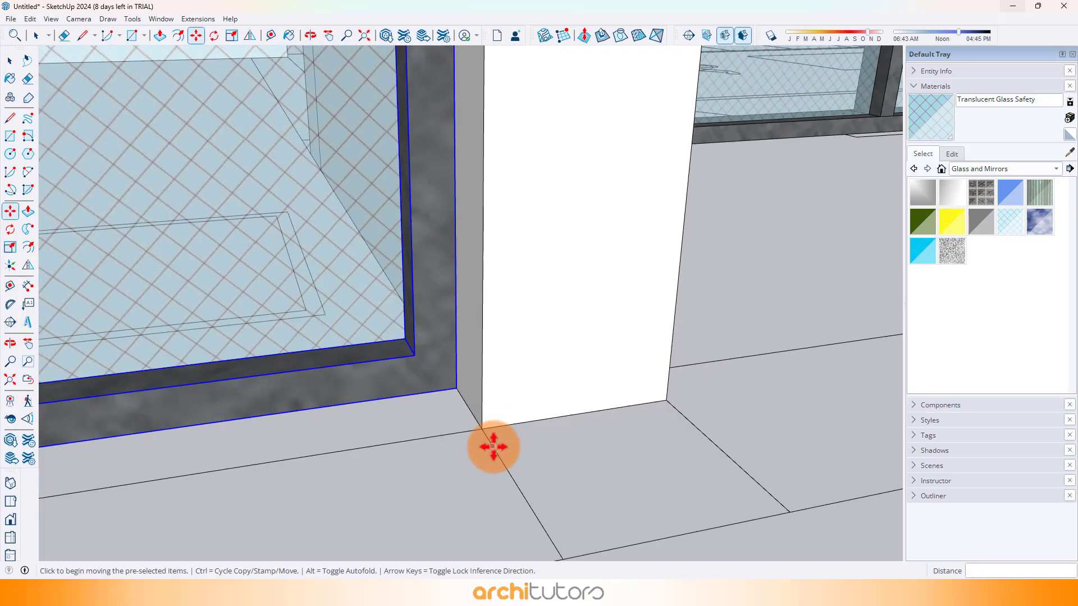
{"action": "key", "text": "space"}
{"action": "left_click", "coordinate": [464, 513]}
{"action": "scroll", "coordinate": [464, 519], "scroll_direction": "down", "scroll_amount": 5}
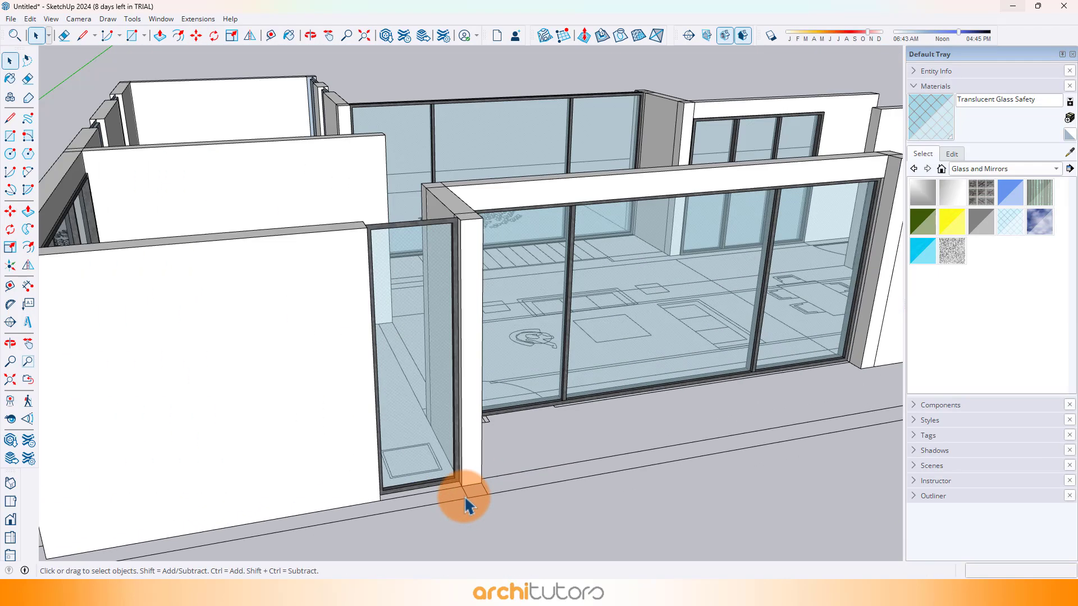
Draw a rectangle across the open doorway beside the narrow window, from its bottom corner to the opposite top corner
{"action": "middle_click_drag", "start_coordinate": [456, 498], "coordinate": [438, 353]}
{"action": "middle_click_drag", "start_coordinate": [707, 340], "coordinate": [84, 356]}
{"action": "middle_click_drag", "start_coordinate": [328, 348], "coordinate": [236, 356]}
{"action": "scroll", "coordinate": [484, 284], "scroll_direction": "up", "scroll_amount": 3}
{"action": "scroll", "coordinate": [409, 337], "scroll_direction": "up", "scroll_amount": 3}
{"action": "scroll", "coordinate": [409, 337], "scroll_direction": "up", "scroll_amount": 10}
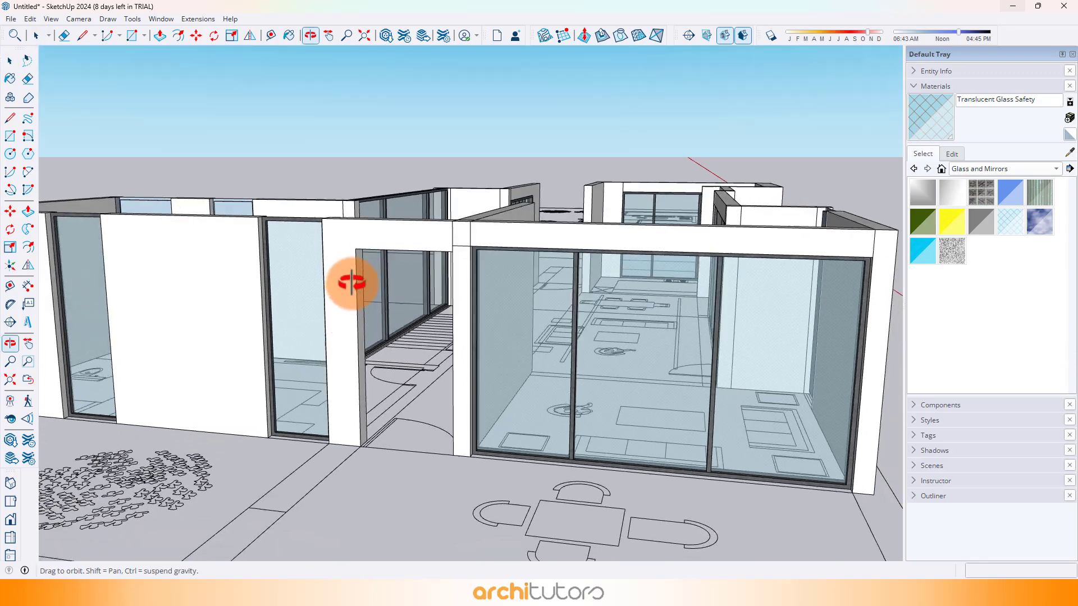
{"action": "scroll", "coordinate": [359, 463], "scroll_direction": "up", "scroll_amount": 5}
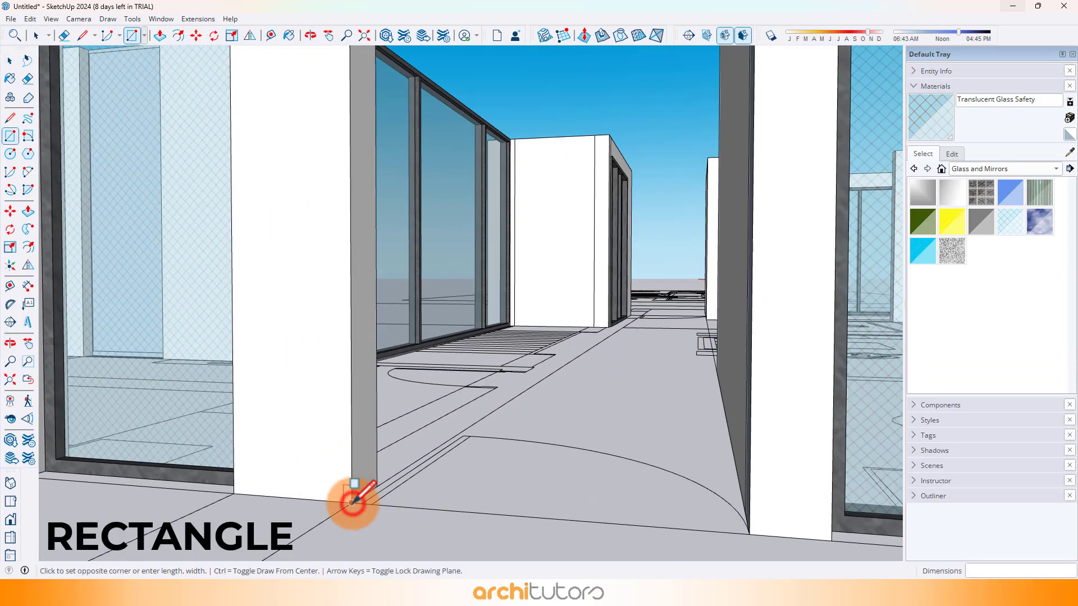
{"action": "scroll", "coordinate": [359, 494], "scroll_direction": "down", "scroll_amount": 8}
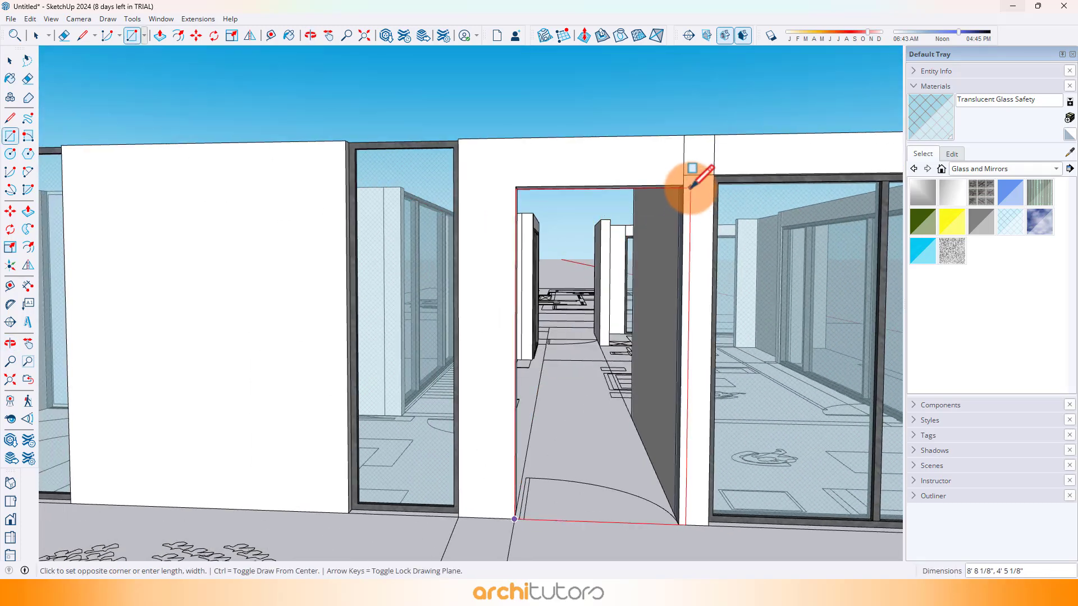
{"action": "left_click", "coordinate": [684, 185]}
Make the doorway rectangle a group and open the group for editing
{"action": "scroll", "coordinate": [549, 253], "scroll_direction": "down", "scroll_amount": 5}
{"action": "scroll", "coordinate": [710, 313], "scroll_direction": "up", "scroll_amount": 6}
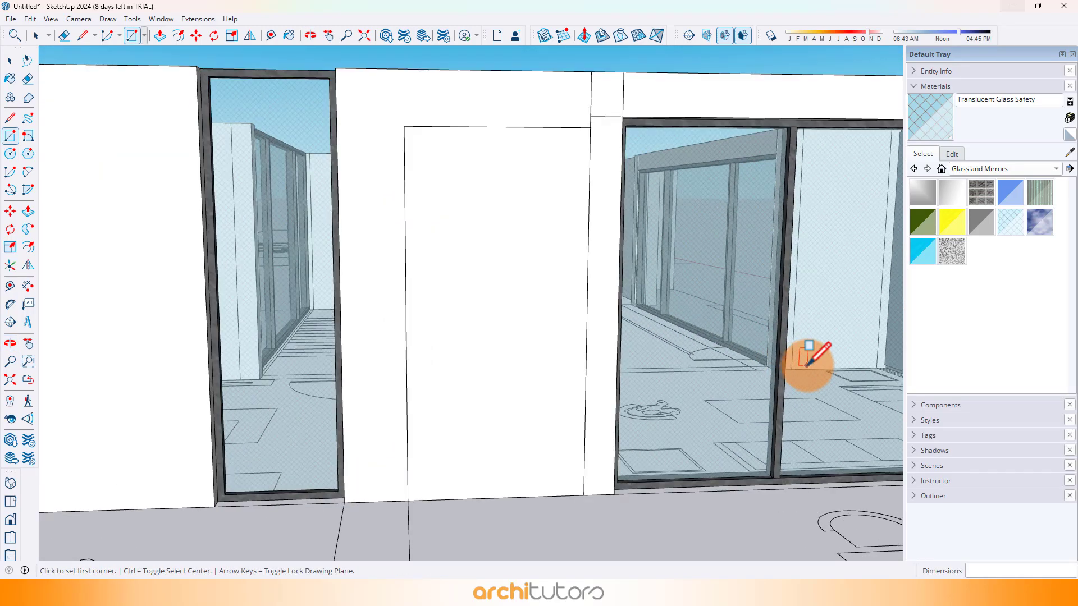
{"action": "middle_click_drag", "start_coordinate": [559, 307], "coordinate": [849, 216]}
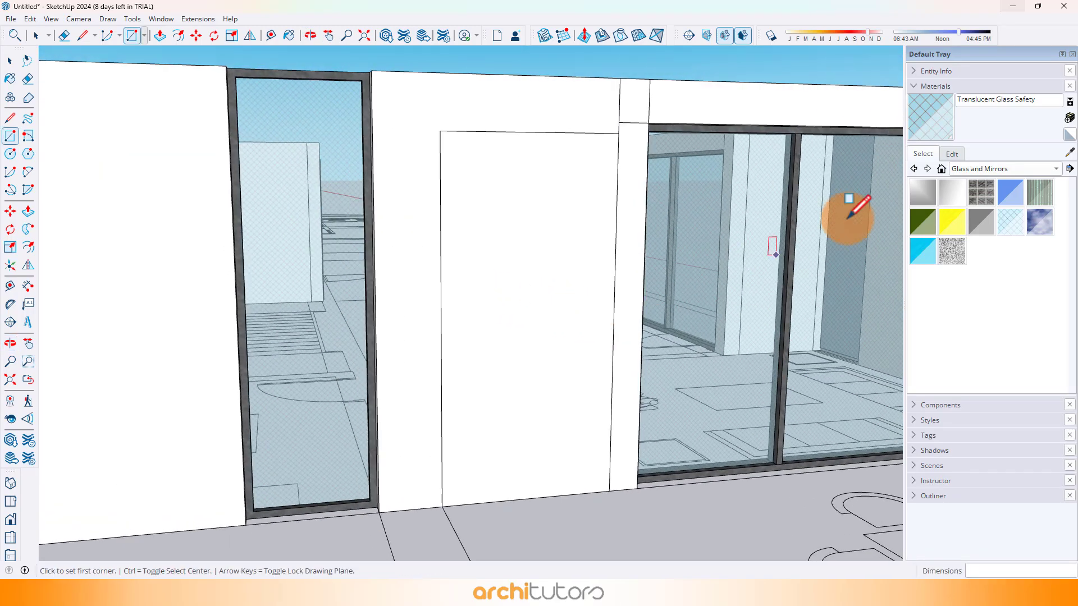
{"action": "left_click", "coordinate": [525, 275]}
{"action": "right_click", "coordinate": [524, 276]}
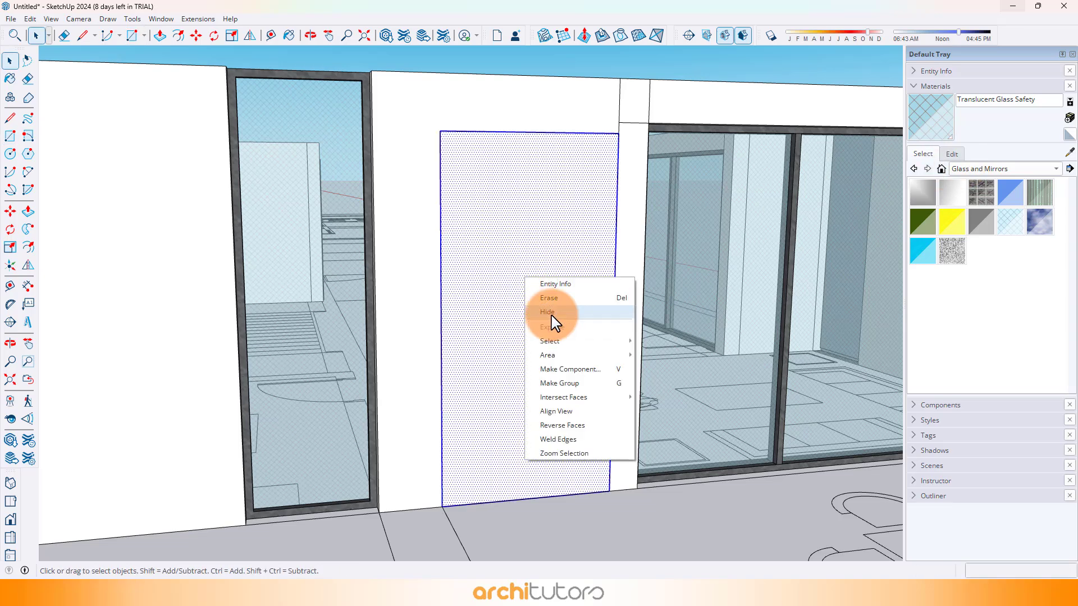
{"action": "left_click", "coordinate": [567, 390]}
{"action": "double_click", "coordinate": [568, 387]}
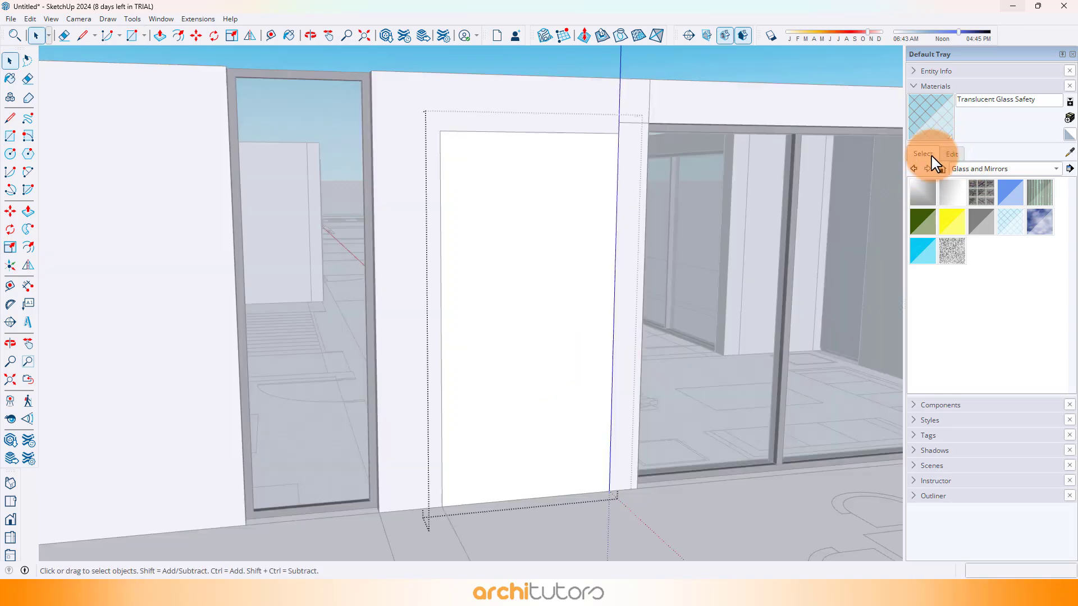
Paint the door face with the Wood Floor material from the Wood collection
{"action": "left_click", "coordinate": [971, 168]}
{"action": "left_click", "coordinate": [928, 264]}
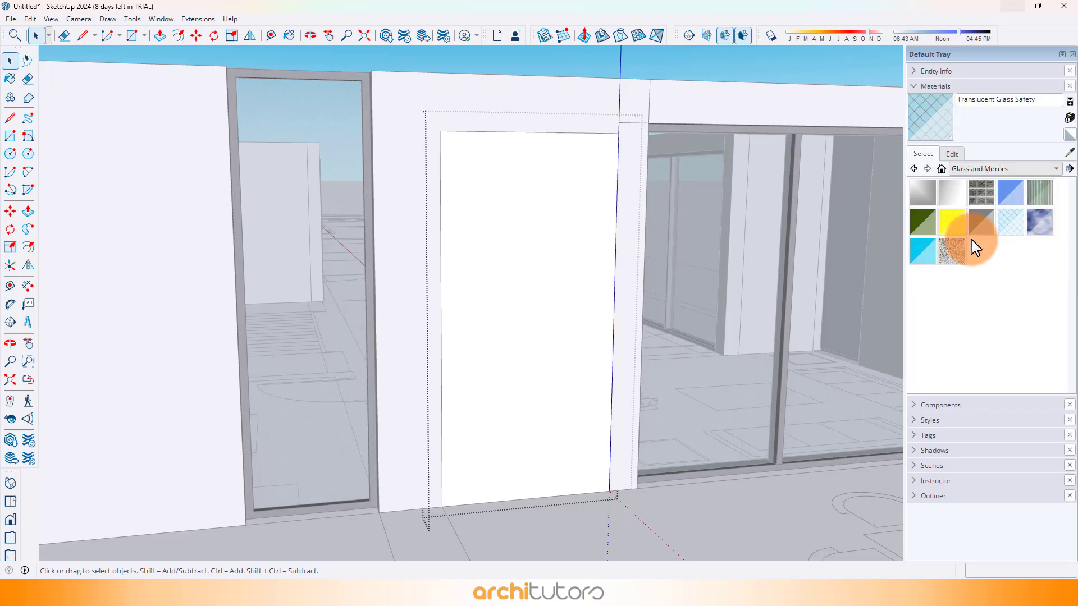
{"action": "left_click", "coordinate": [1017, 194]}
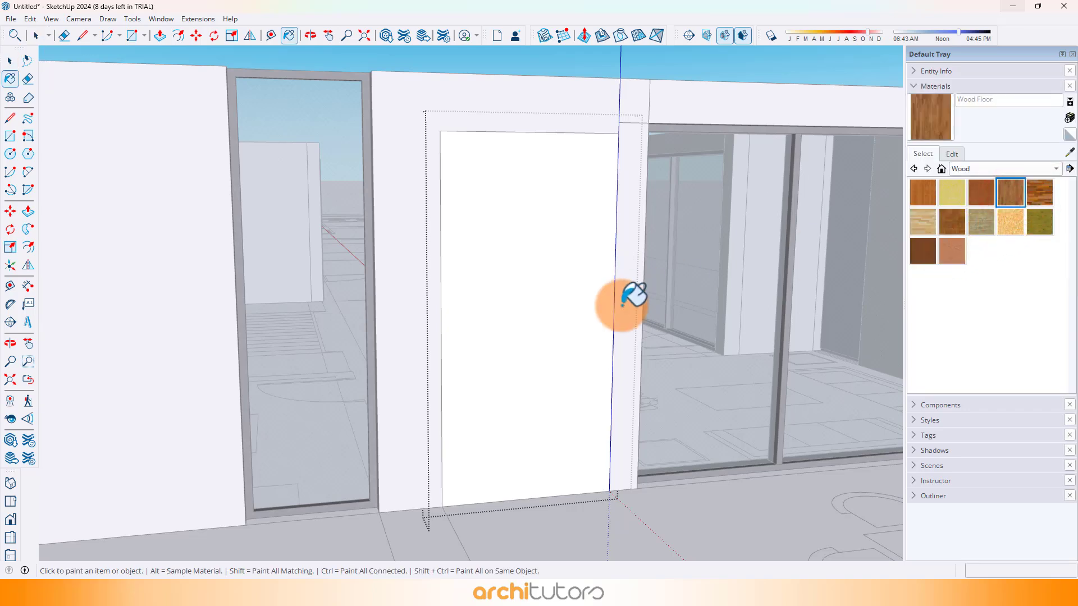
{"action": "left_click", "coordinate": [575, 322]}
Offset the door face's outline 3 inches inward to form a surrounding frame
{"action": "key", "text": "p"}
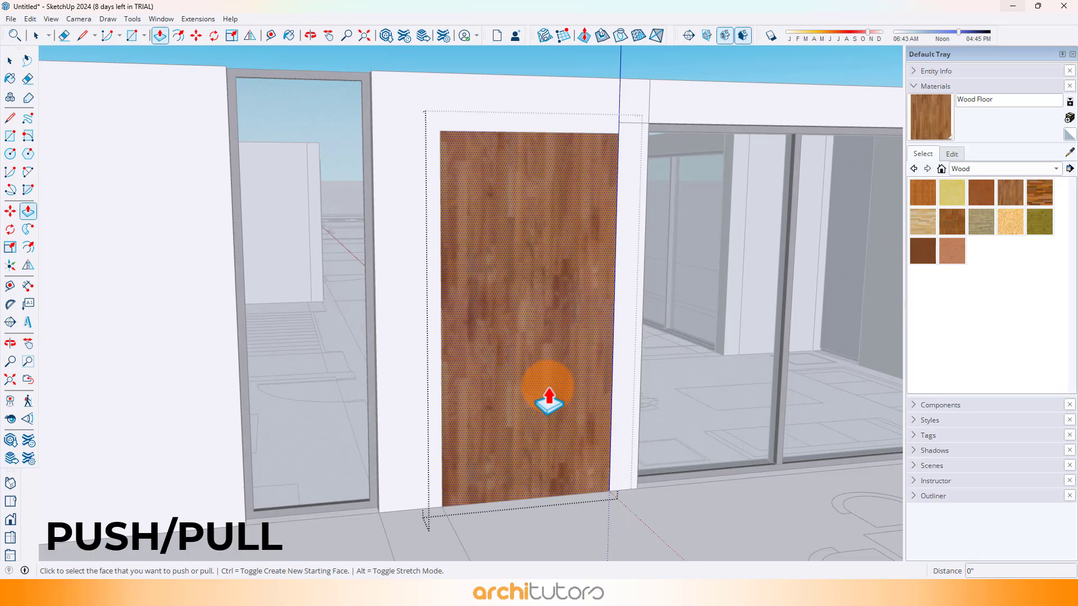
{"action": "left_click", "coordinate": [582, 388]}
{"action": "left_click", "coordinate": [611, 376]}
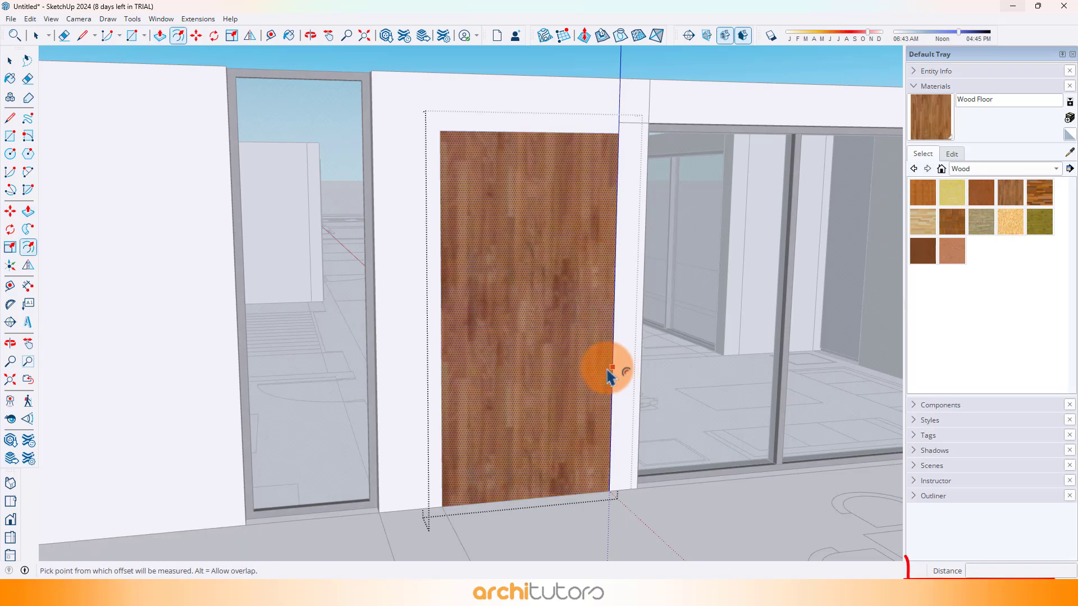
{"action": "left_click", "coordinate": [605, 369]}
{"action": "left_click", "coordinate": [599, 370]}
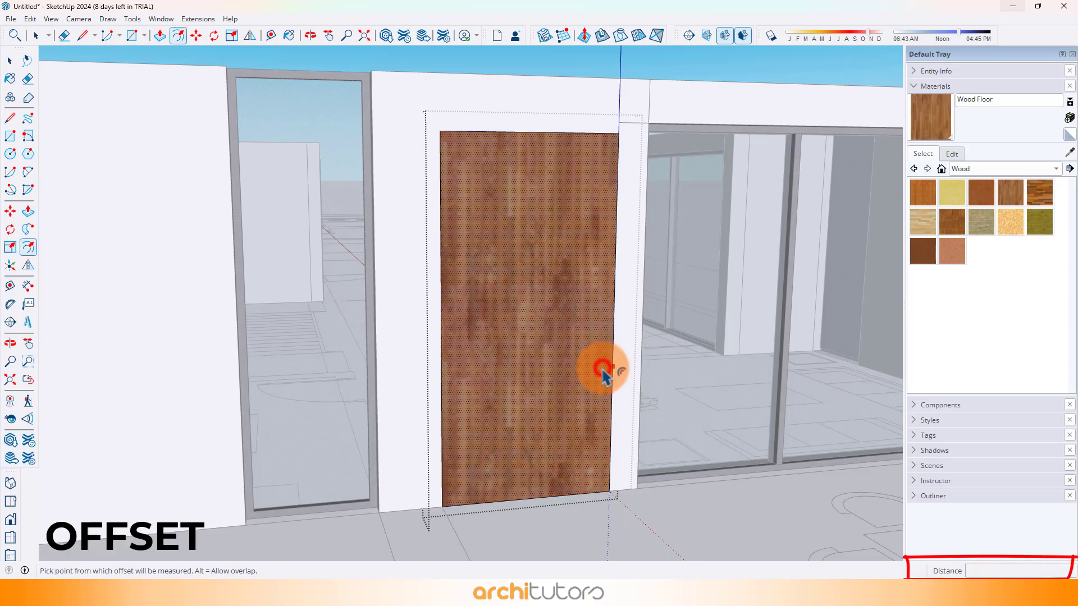
{"action": "type", "text": "3"}
{"action": "key", "text": "Return"}
{"action": "scroll", "coordinate": [566, 387], "scroll_direction": "up", "scroll_amount": 5}
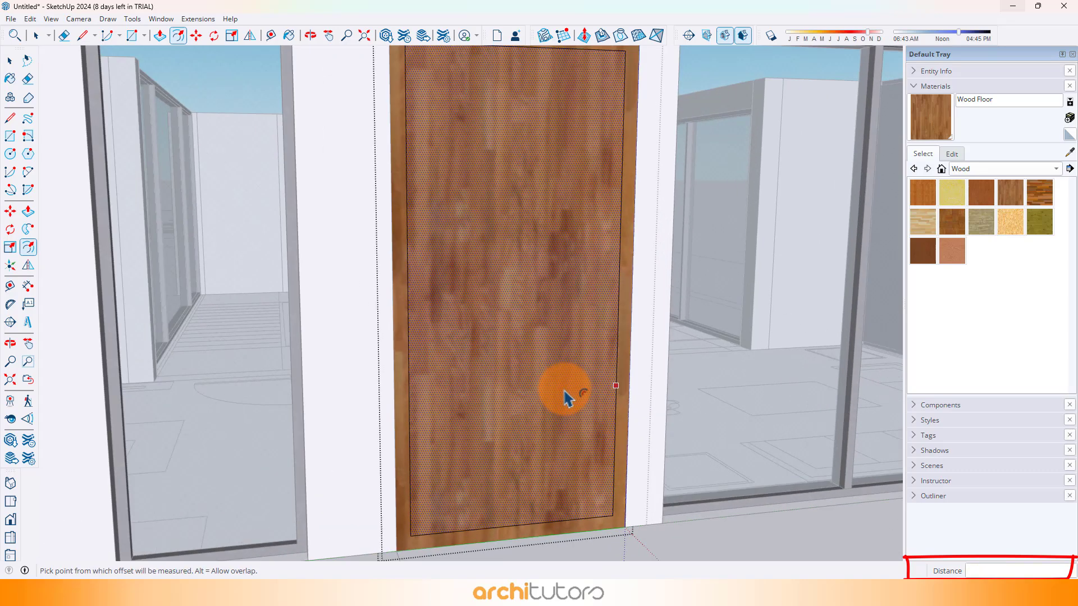
Push the inner door panel 2 inches back from its frame
{"action": "key", "text": "p"}
{"action": "left_click", "coordinate": [561, 397]}
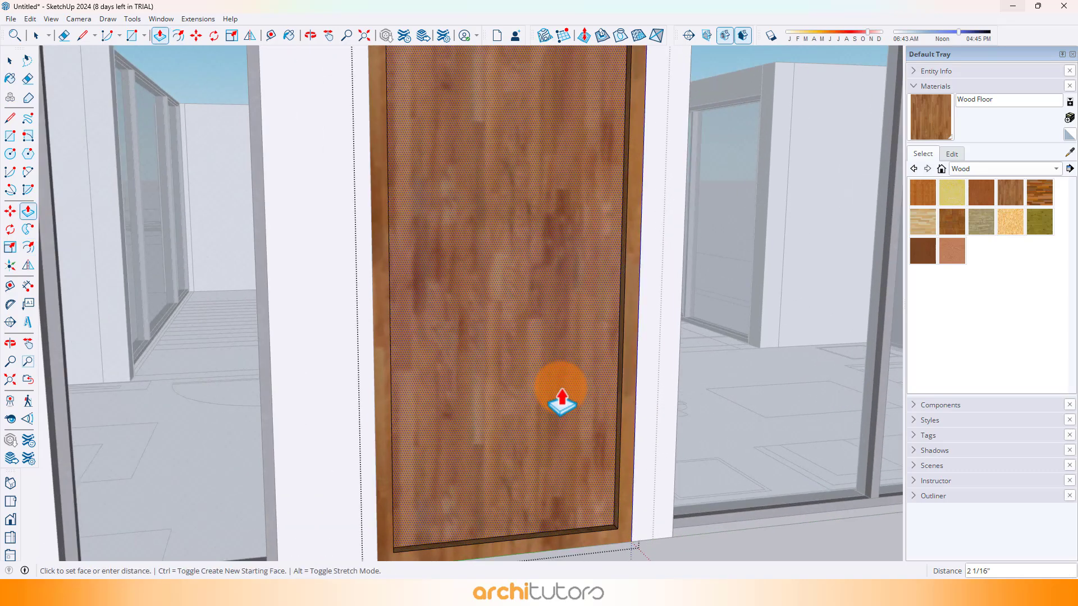
{"action": "type", "text": "2"}
{"action": "key", "text": "Return"}
{"action": "scroll", "coordinate": [561, 400], "scroll_direction": "down", "scroll_amount": 5}
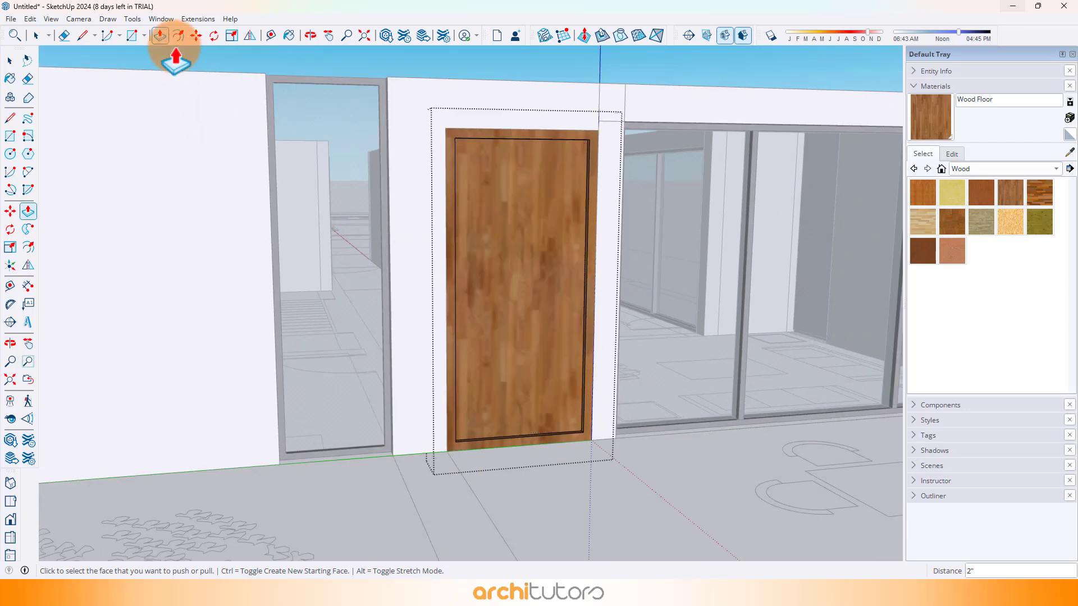
Push the door frame's bottom rail 3 inches down to the floor, erase the leftover edge, and close the group
{"action": "scroll", "coordinate": [477, 377], "scroll_direction": "up", "scroll_amount": 5}
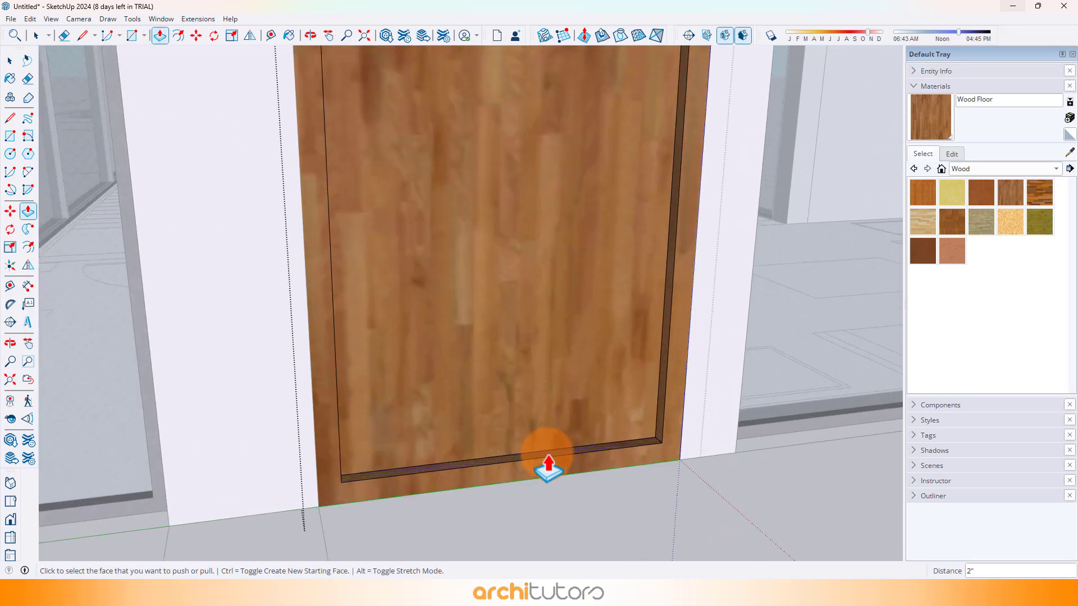
{"action": "left_click_drag", "start_coordinate": [541, 465], "coordinate": [514, 484]}
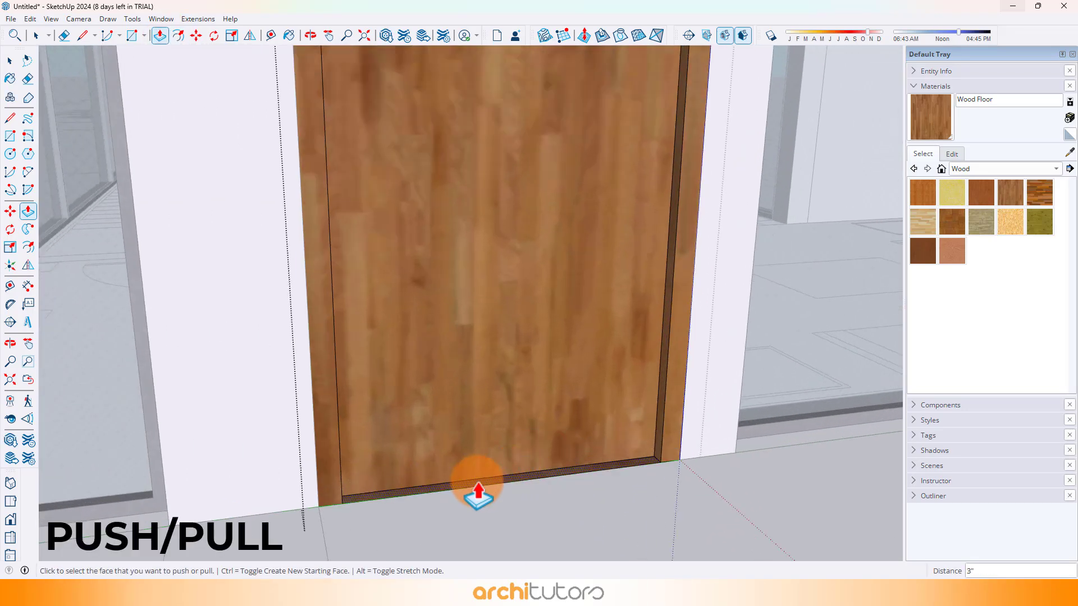
{"action": "key", "text": "e"}
{"action": "left_click", "coordinate": [437, 492]}
{"action": "key", "text": "space"}
{"action": "key", "text": "Escape"}
{"action": "scroll", "coordinate": [423, 435], "scroll_direction": "down", "scroll_amount": 4}
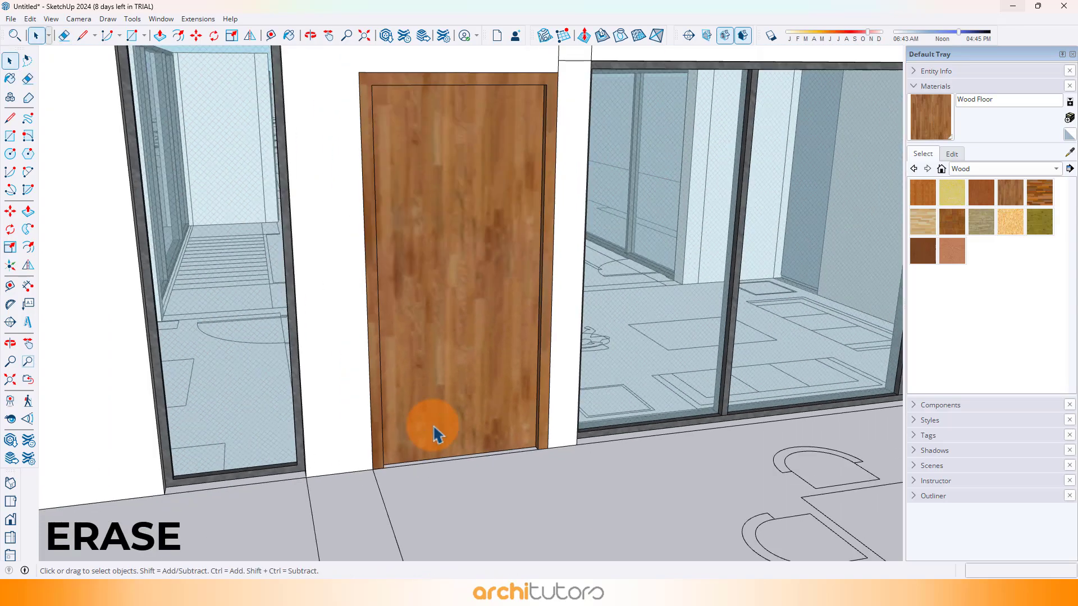
Move the door group back into its opening from the outer wall face and deselect it
{"action": "middle_click_drag", "start_coordinate": [434, 427], "coordinate": [344, 316]}
{"action": "scroll", "coordinate": [324, 317], "scroll_direction": "down", "scroll_amount": 4}
{"action": "scroll", "coordinate": [315, 349], "scroll_direction": "up", "scroll_amount": 2}
{"action": "left_click", "coordinate": [313, 352]}
{"action": "middle_click_drag", "start_coordinate": [313, 353], "coordinate": [267, 419]}
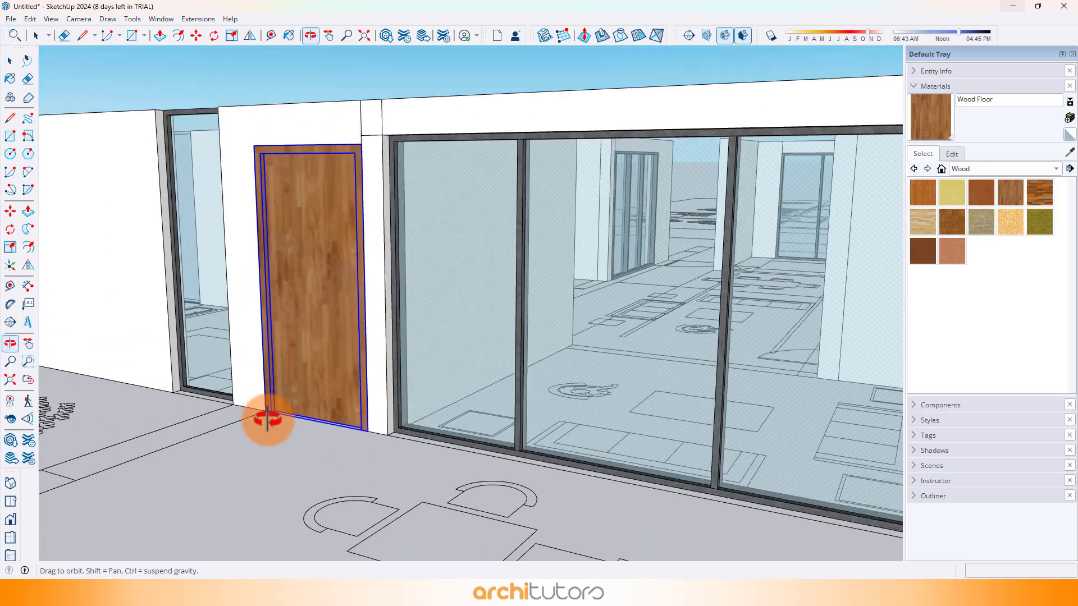
{"action": "scroll", "coordinate": [253, 418], "scroll_direction": "up", "scroll_amount": 5}
{"action": "left_click", "coordinate": [266, 426]}
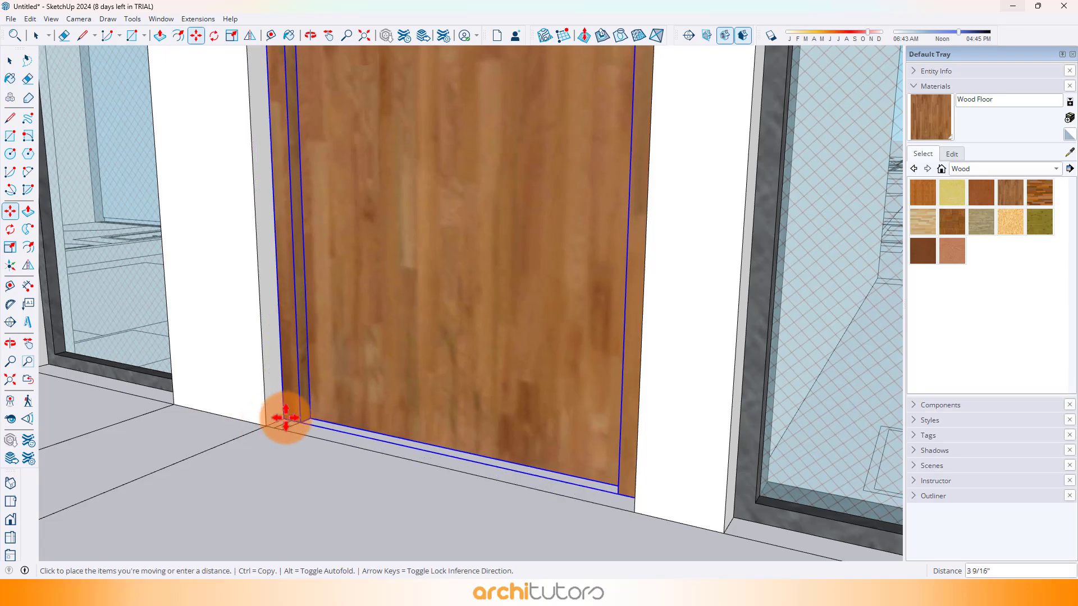
{"action": "key", "text": "Return"}
{"action": "key", "text": "space"}
{"action": "scroll", "coordinate": [290, 417], "scroll_direction": "down", "scroll_amount": 5}
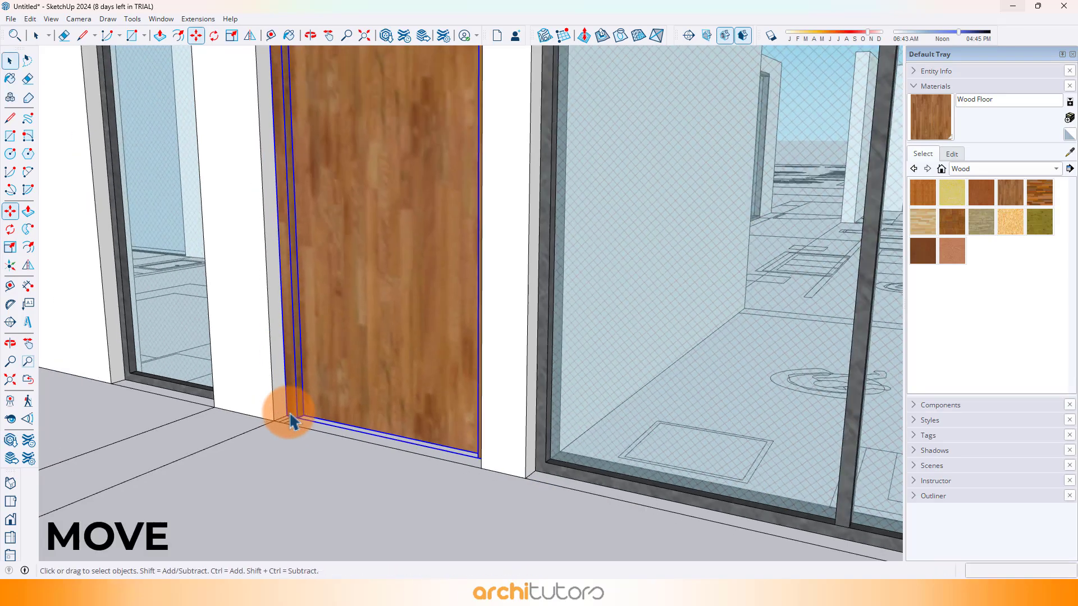
{"action": "left_click", "coordinate": [330, 479]}
Draw a plinth rectangle over the house plan, from the dining terrace's outer corner to the diagonally opposite corner
{"action": "scroll", "coordinate": [322, 450], "scroll_direction": "down", "scroll_amount": 3}
{"action": "scroll", "coordinate": [322, 451], "scroll_direction": "down", "scroll_amount": 3}
{"action": "middle_click_drag", "start_coordinate": [507, 395], "coordinate": [270, 357]}
{"action": "scroll", "coordinate": [270, 357], "scroll_direction": "down", "scroll_amount": 2}
{"action": "middle_click_drag", "start_coordinate": [550, 369], "coordinate": [569, 427]}
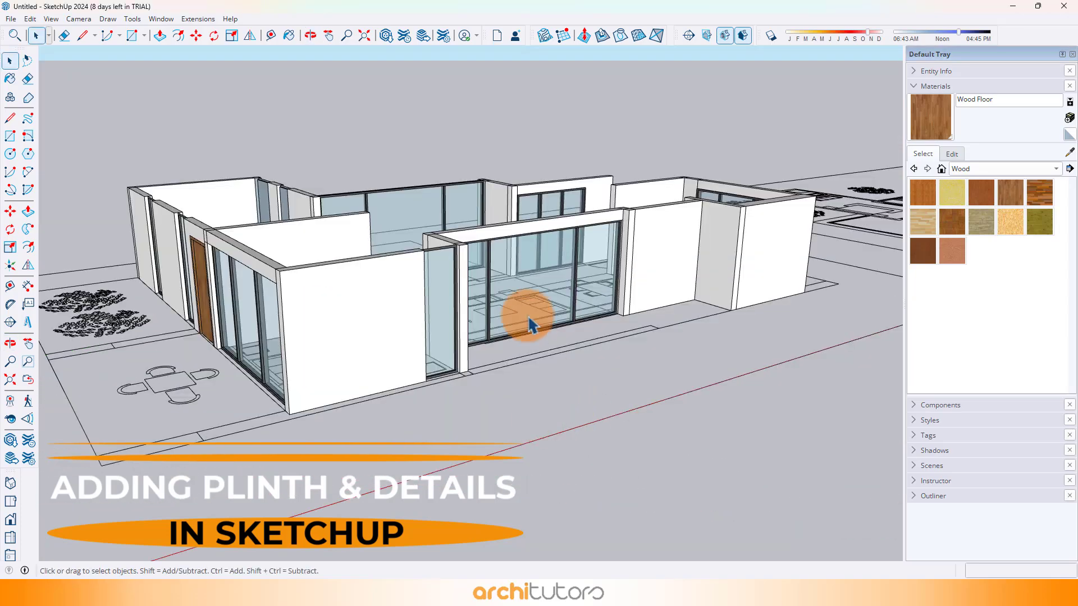
{"action": "middle_click_drag", "start_coordinate": [530, 326], "coordinate": [298, 468]}
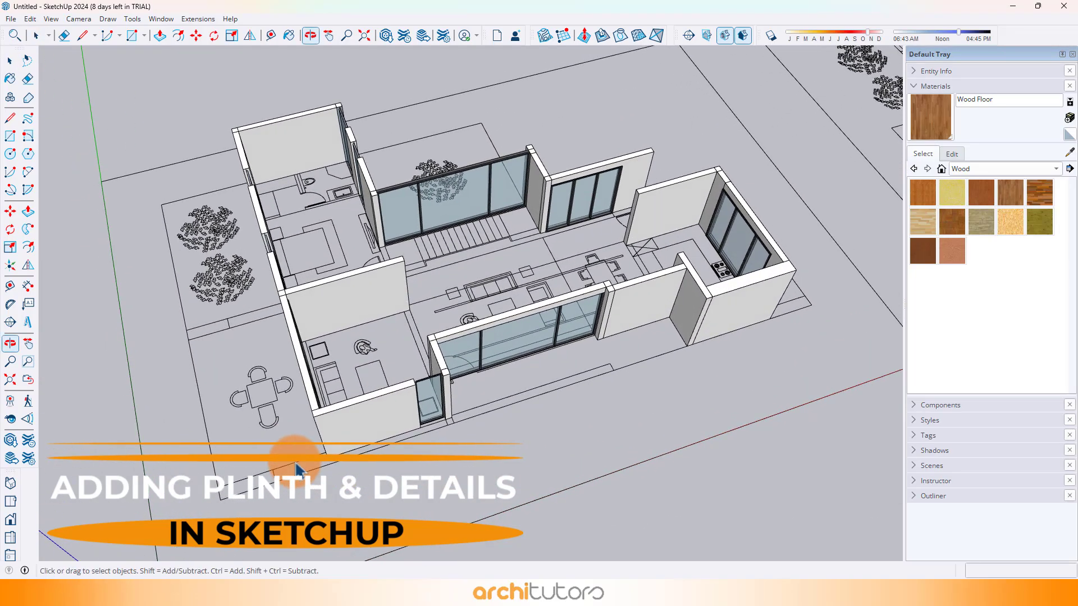
{"action": "key", "text": "r"}
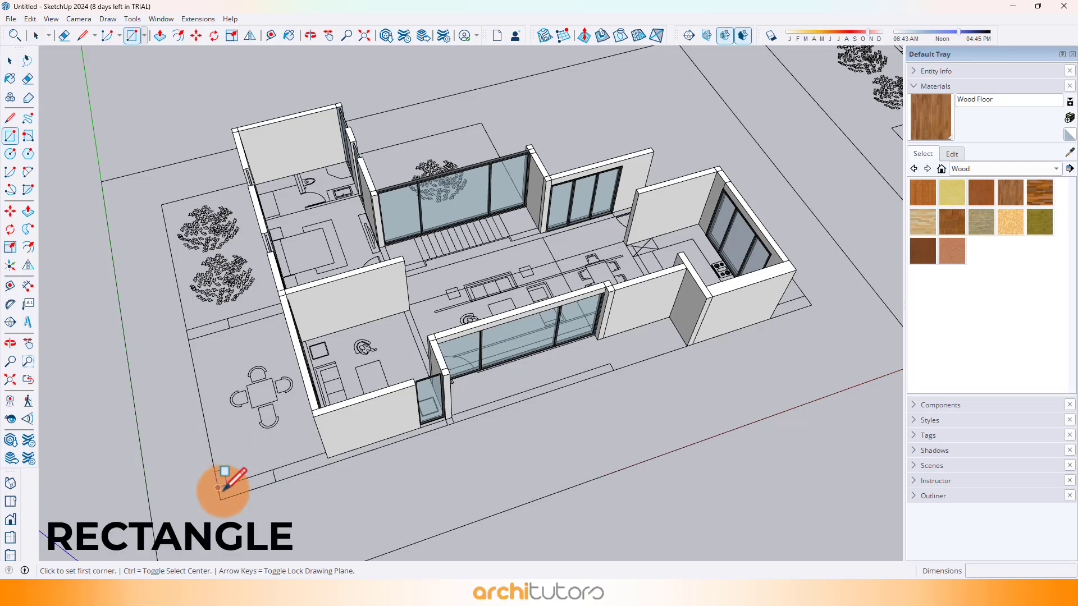
{"action": "left_click", "coordinate": [220, 499]}
{"action": "middle_click_drag", "start_coordinate": [719, 242], "coordinate": [620, 181]}
{"action": "scroll", "coordinate": [568, 337], "scroll_direction": "up", "scroll_amount": 2}
{"action": "left_click", "coordinate": [601, 360]}
Push/Pull the plinth face to a thickness of 1' 6" below the walls
{"action": "middle_click_drag", "start_coordinate": [501, 356], "coordinate": [477, 324]}
{"action": "scroll", "coordinate": [484, 325], "scroll_direction": "up", "scroll_amount": 2}
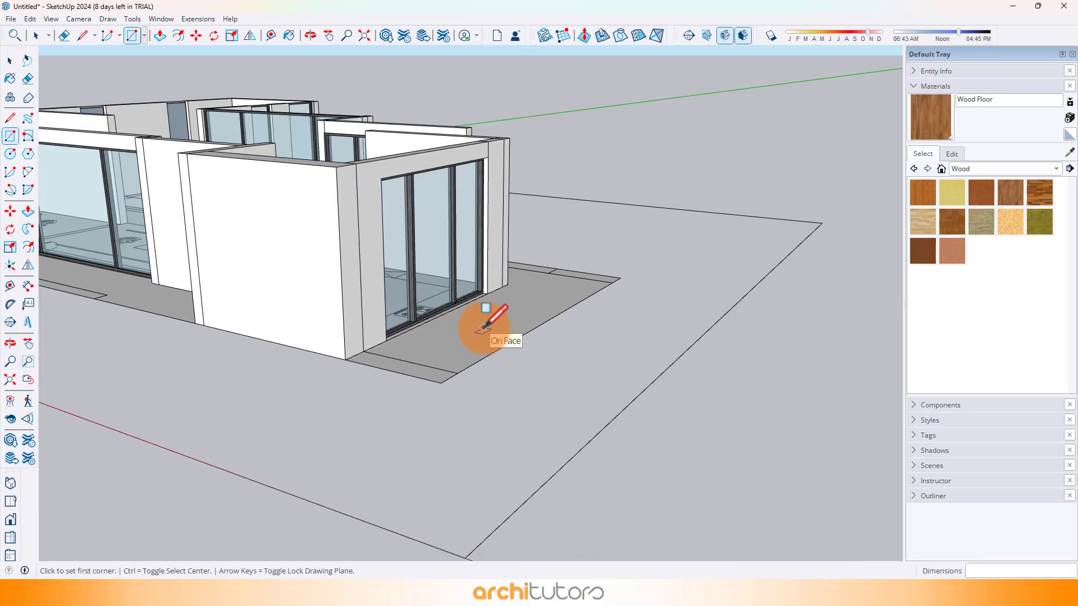
{"action": "key", "text": "p"}
{"action": "left_click", "coordinate": [498, 349]}
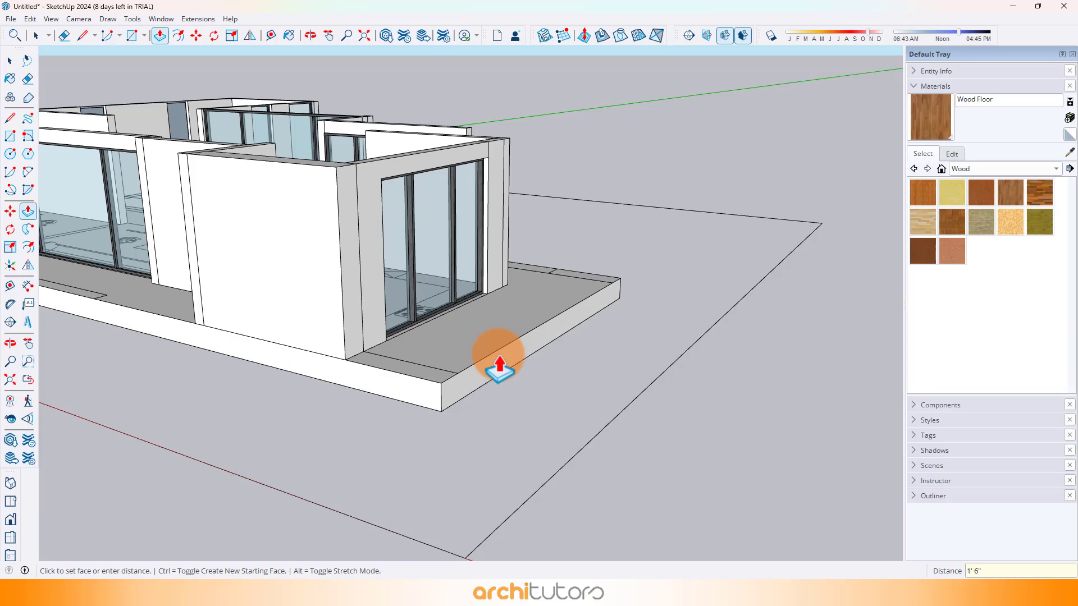
{"action": "left_click", "coordinate": [499, 368]}
Outline the wall strips at both outer corners of the terrace by the wooden door and pull each up 10'
{"action": "middle_click_drag", "start_coordinate": [557, 361], "coordinate": [596, 317]}
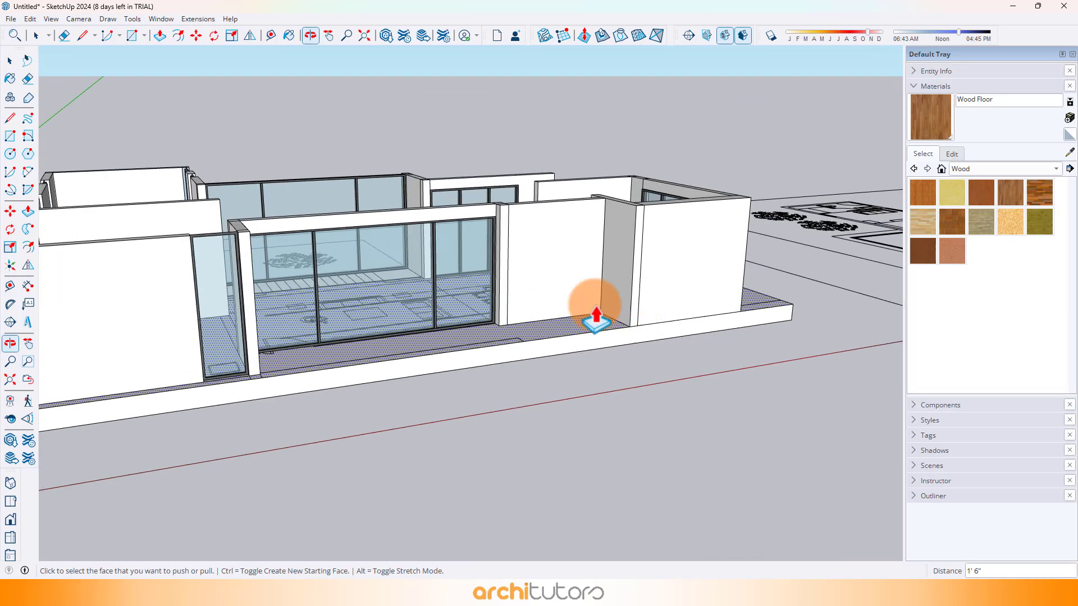
{"action": "middle_click_drag", "start_coordinate": [445, 318], "coordinate": [481, 387]}
{"action": "scroll", "coordinate": [703, 251], "scroll_direction": "down", "scroll_amount": 3}
{"action": "scroll", "coordinate": [585, 366], "scroll_direction": "up", "scroll_amount": 2}
{"action": "middle_click_drag", "start_coordinate": [314, 430], "coordinate": [364, 414]}
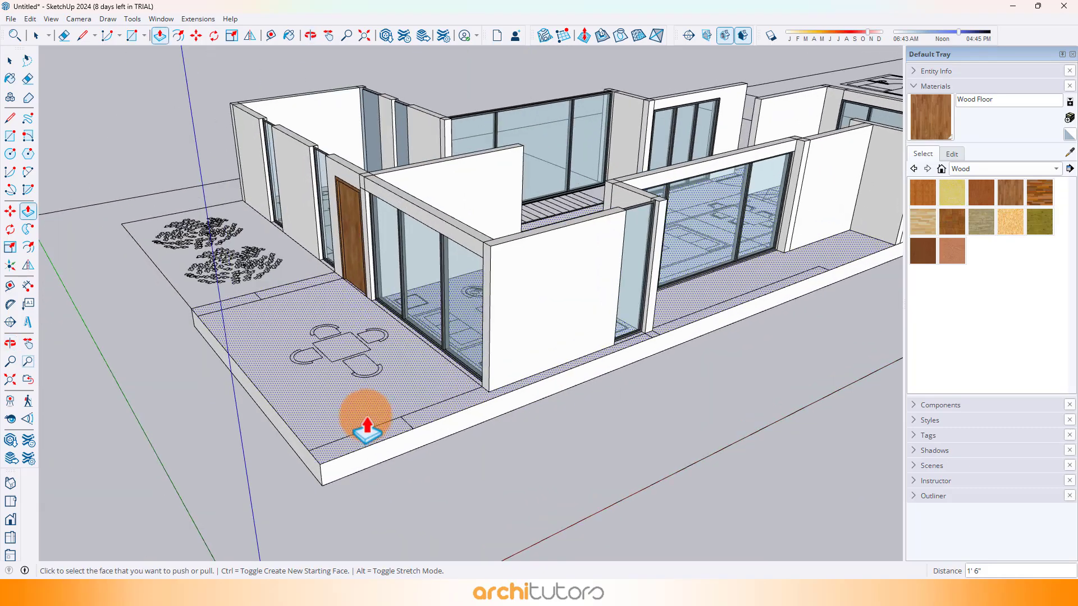
{"action": "scroll", "coordinate": [363, 414], "scroll_direction": "up", "scroll_amount": 3}
{"action": "key", "text": "r"}
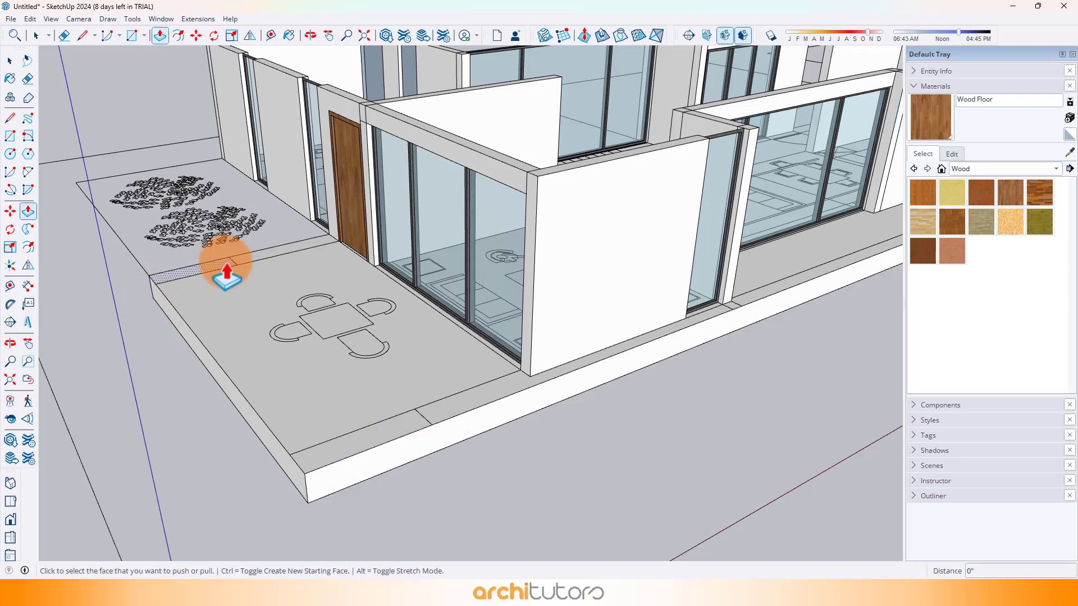
{"action": "left_click", "coordinate": [227, 272]}
{"action": "left_click", "coordinate": [568, 174]}
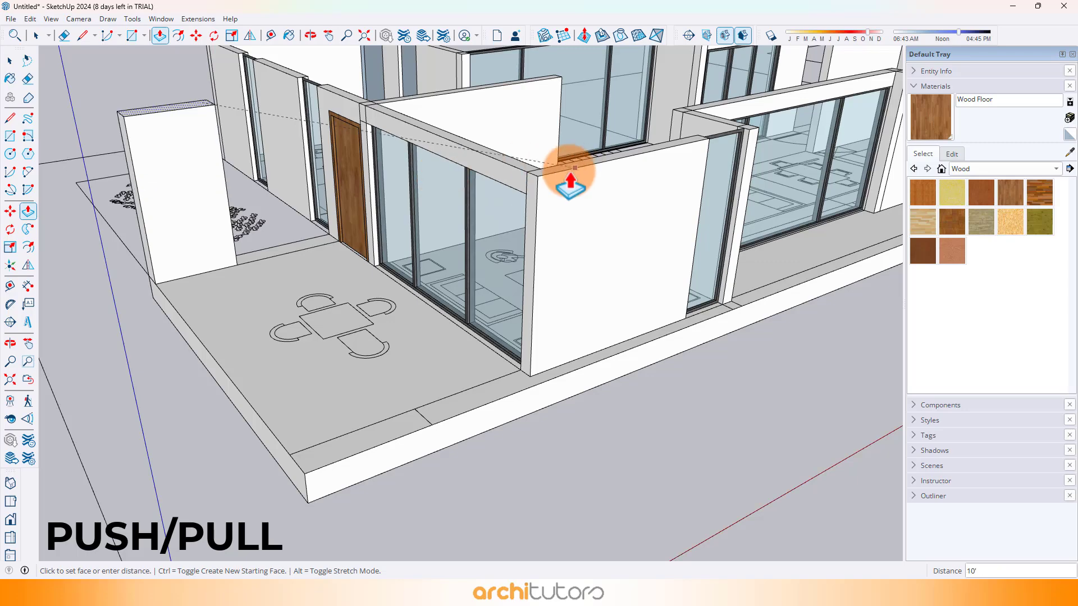
{"action": "left_click", "coordinate": [374, 430]}
{"action": "left_click", "coordinate": [588, 166]}
{"action": "scroll", "coordinate": [379, 253], "scroll_direction": "down", "scroll_amount": 3}
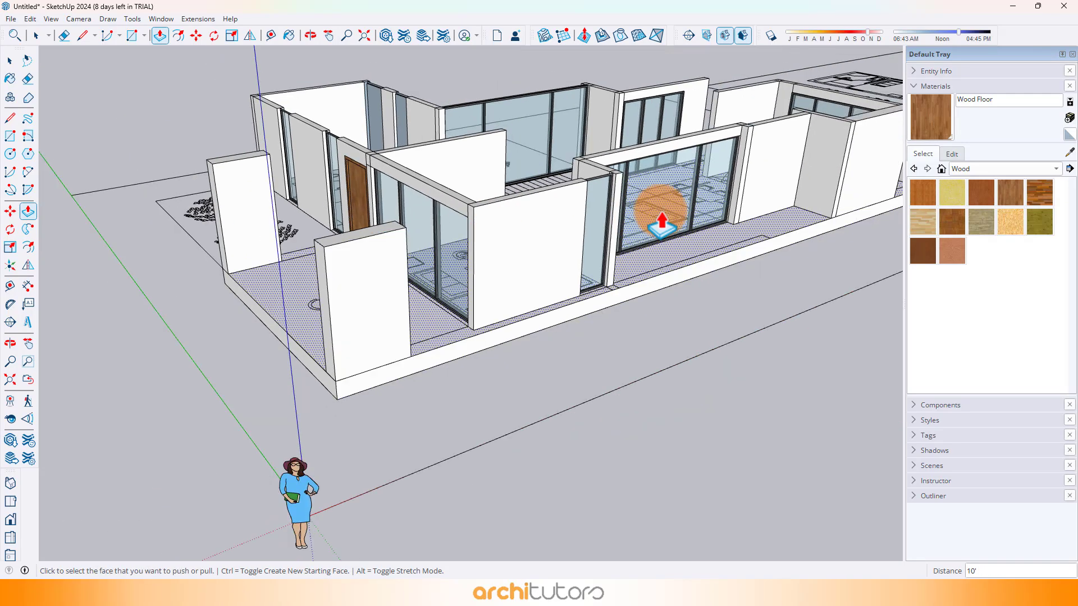
Draw a 1' 6" by 6' rectangle extending the kitchen side wall to the plinth corner and pull it up 10'
{"action": "middle_click_drag", "start_coordinate": [661, 222], "coordinate": [617, 369]}
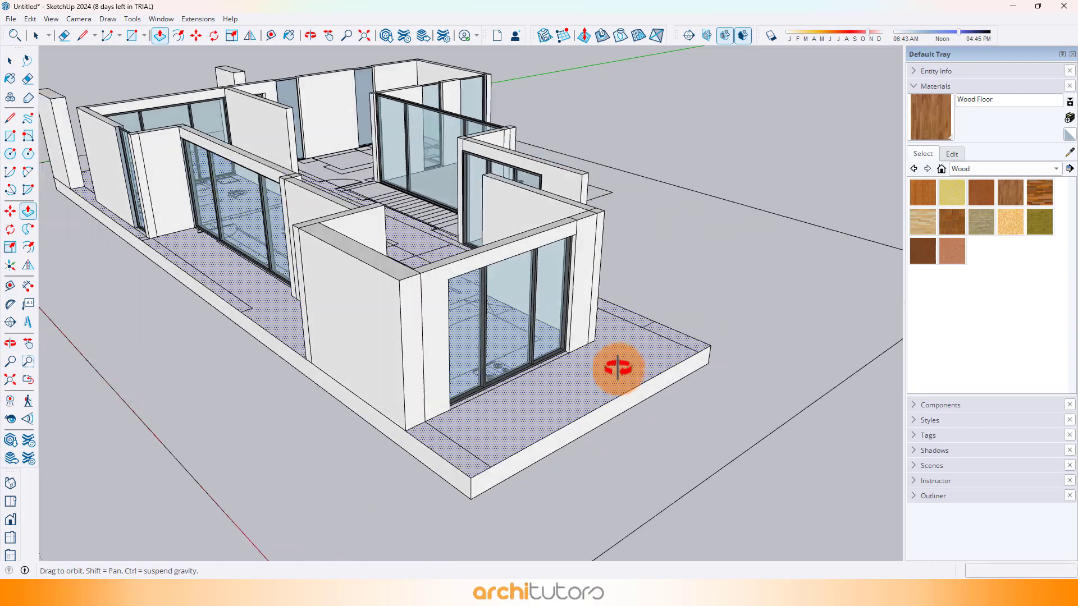
{"action": "scroll", "coordinate": [446, 482], "scroll_direction": "up", "scroll_amount": 4}
{"action": "key", "text": "r"}
{"action": "left_click", "coordinate": [378, 410]}
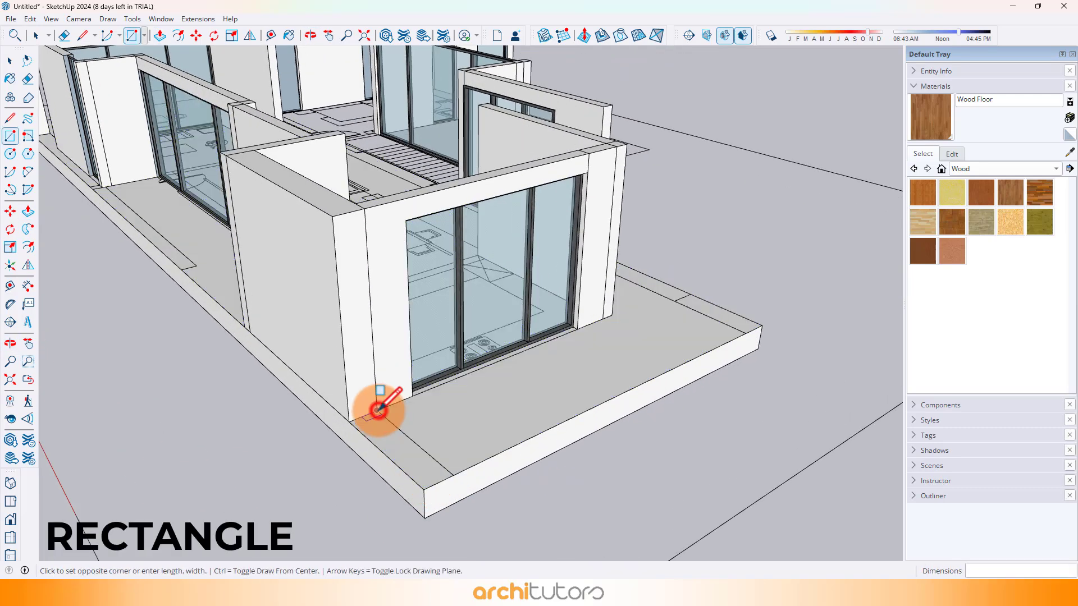
{"action": "left_click", "coordinate": [423, 489]}
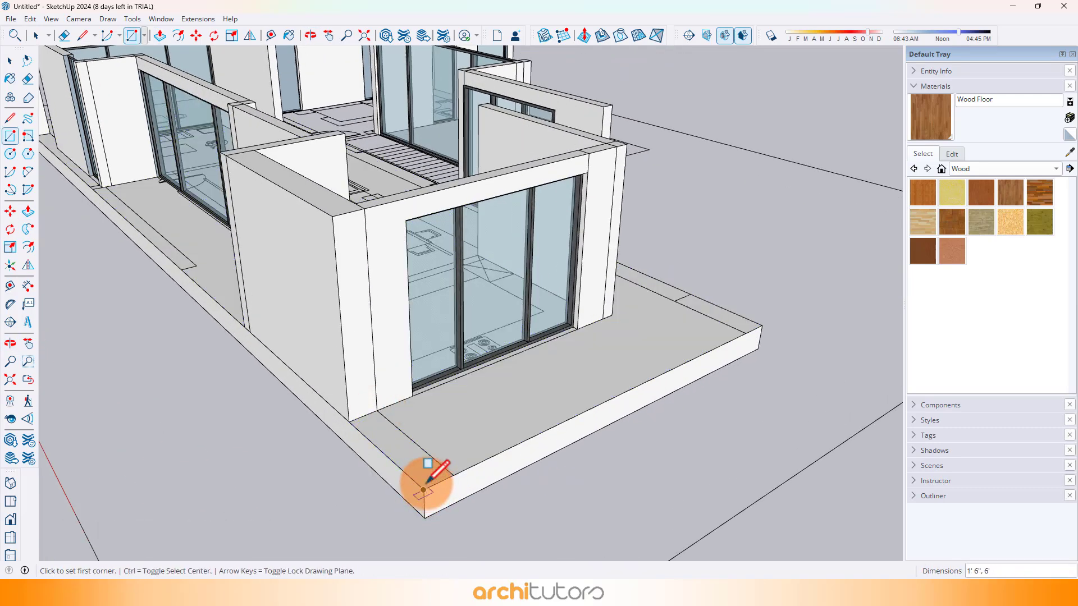
{"action": "key", "text": "p"}
{"action": "left_click", "coordinate": [386, 426]}
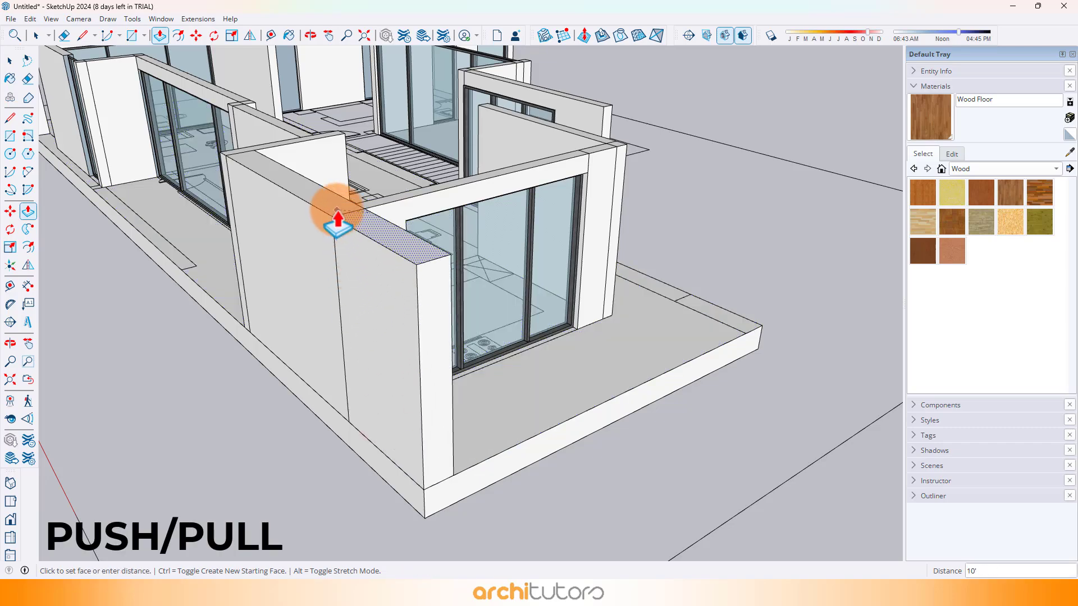
{"action": "left_click", "coordinate": [338, 219]}
Draw a 1' 6" wide wall strip at the other outer corner of the kitchen-end terrace and pull it up 10'
{"action": "middle_click_drag", "start_coordinate": [655, 317], "coordinate": [387, 388]}
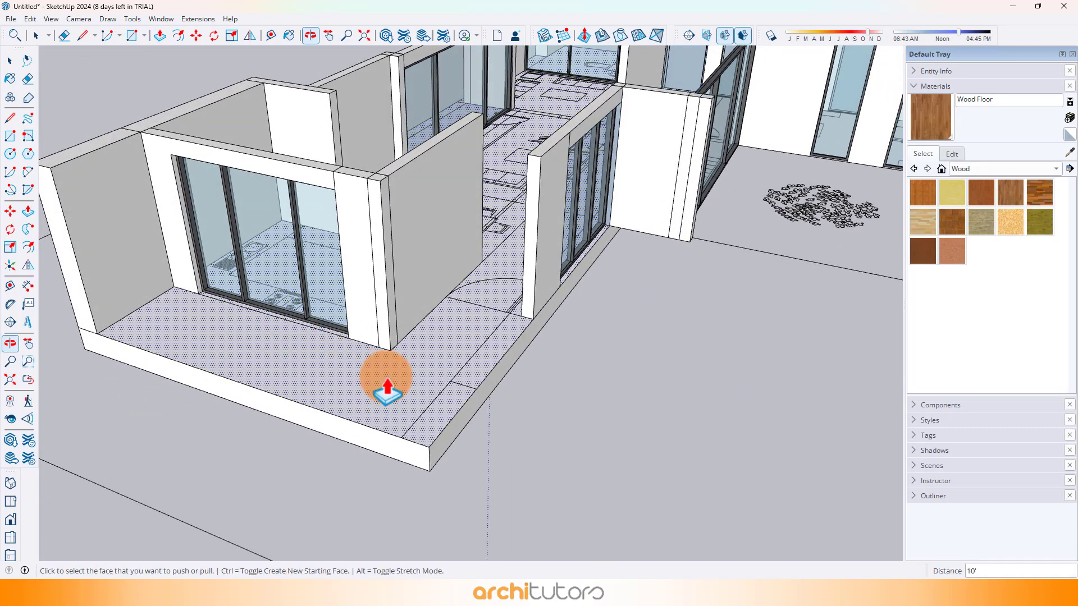
{"action": "key", "text": "r"}
{"action": "left_click", "coordinate": [400, 437]}
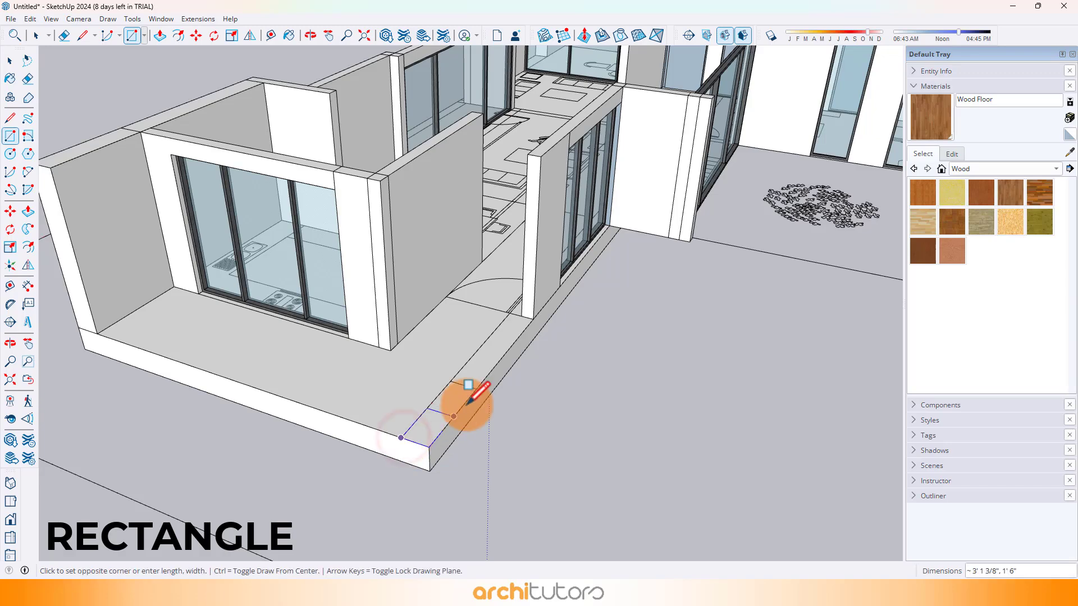
{"action": "key", "text": "p"}
{"action": "left_click", "coordinate": [457, 393]}
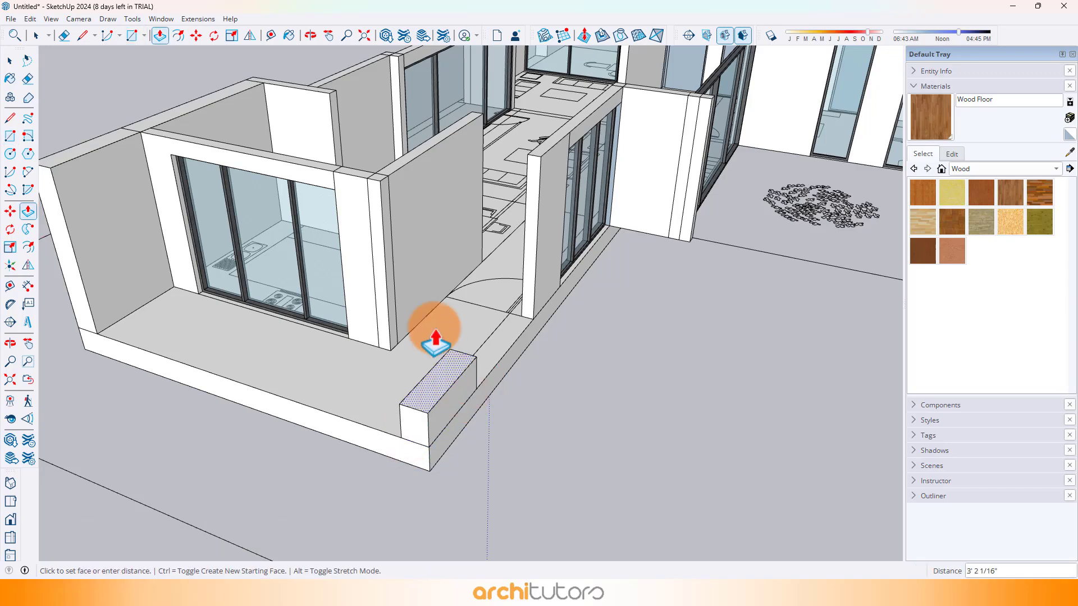
Copy the outer floor edge of the terrace by the wooden door 1' inward
{"action": "middle_click_drag", "start_coordinate": [365, 309], "coordinate": [719, 324]}
{"action": "scroll", "coordinate": [705, 330], "scroll_direction": "down", "scroll_amount": 2}
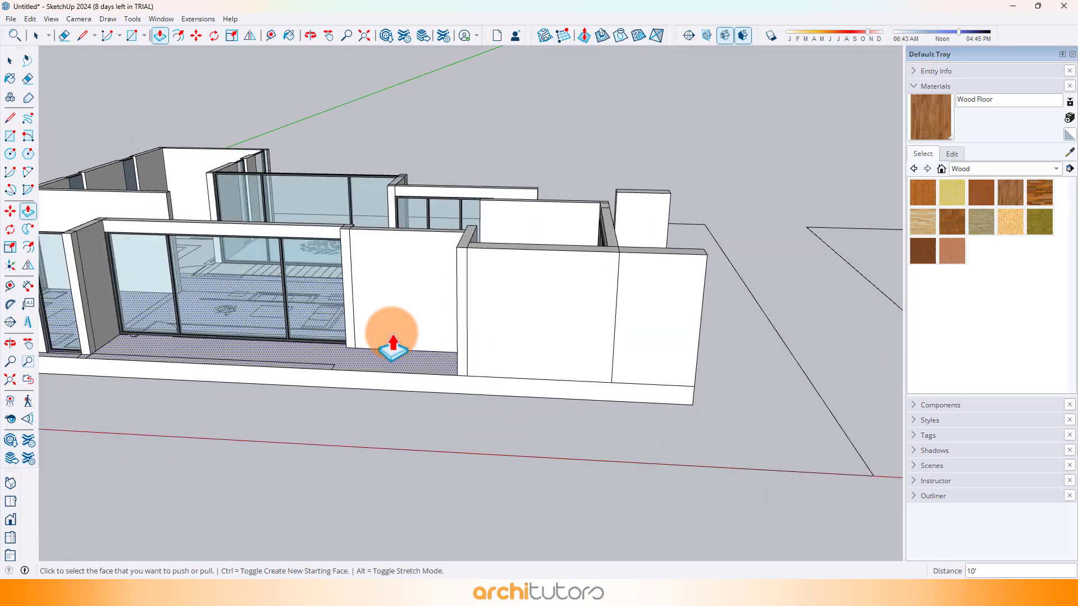
{"action": "middle_click_drag", "start_coordinate": [392, 330], "coordinate": [754, 330]}
{"action": "scroll", "coordinate": [629, 388], "scroll_direction": "down", "scroll_amount": 2}
{"action": "scroll", "coordinate": [551, 257], "scroll_direction": "up", "scroll_amount": 3}
{"action": "scroll", "coordinate": [424, 361], "scroll_direction": "down", "scroll_amount": 4}
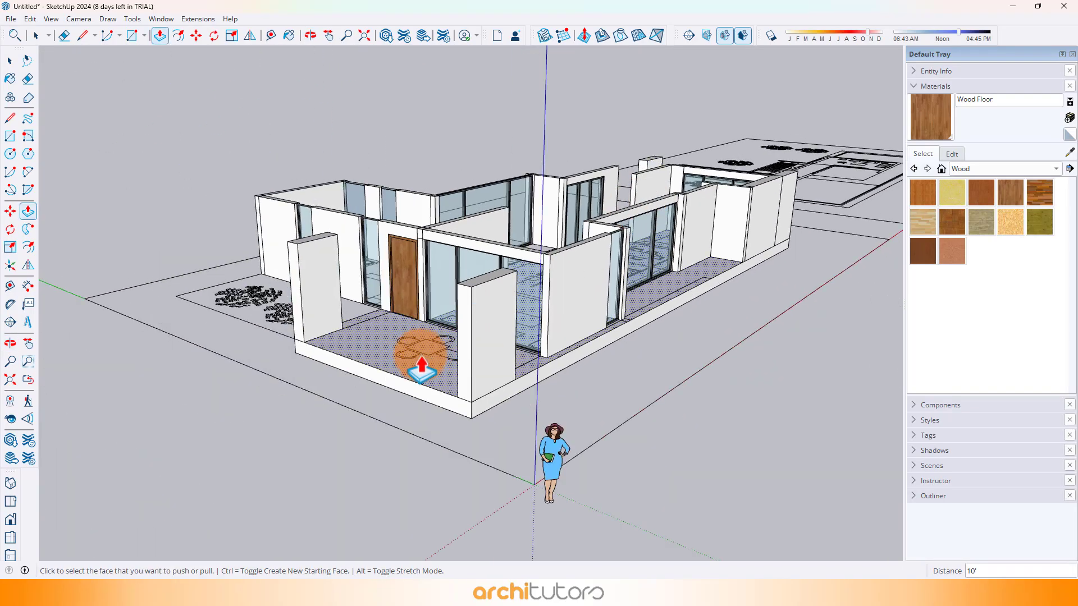
{"action": "scroll", "coordinate": [378, 356], "scroll_direction": "up", "scroll_amount": 5}
{"action": "scroll", "coordinate": [326, 383], "scroll_direction": "up", "scroll_amount": 3}
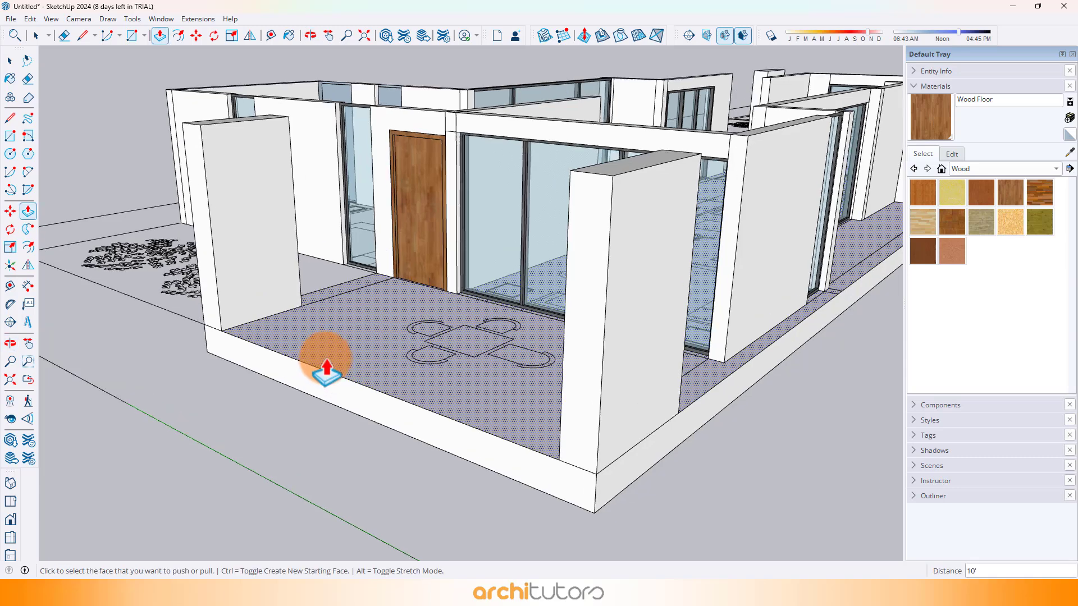
{"action": "key", "text": "space"}
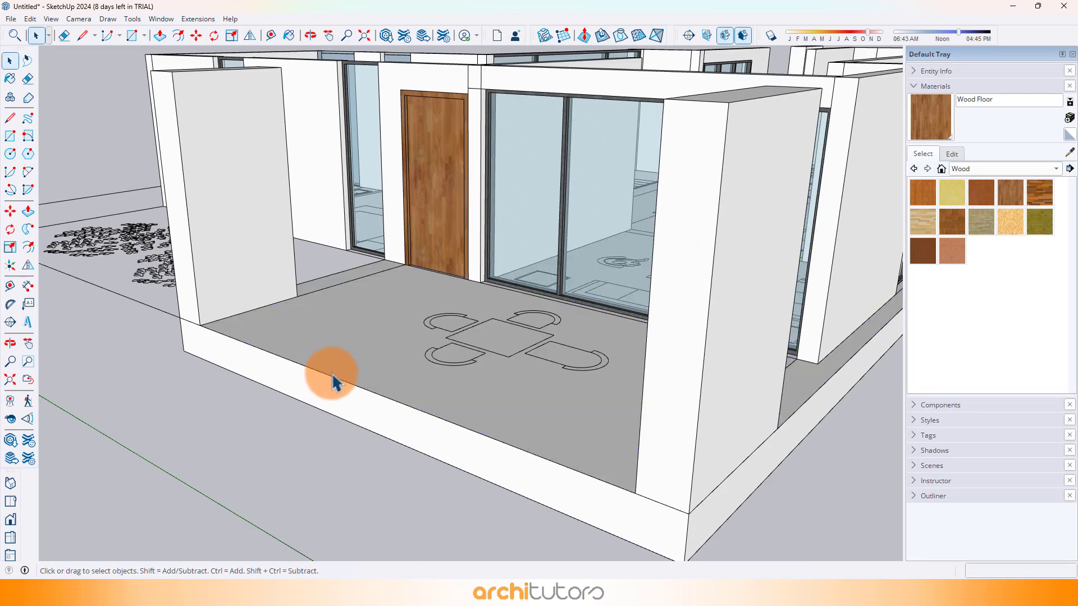
{"action": "scroll", "coordinate": [208, 336], "scroll_direction": "up", "scroll_amount": 4}
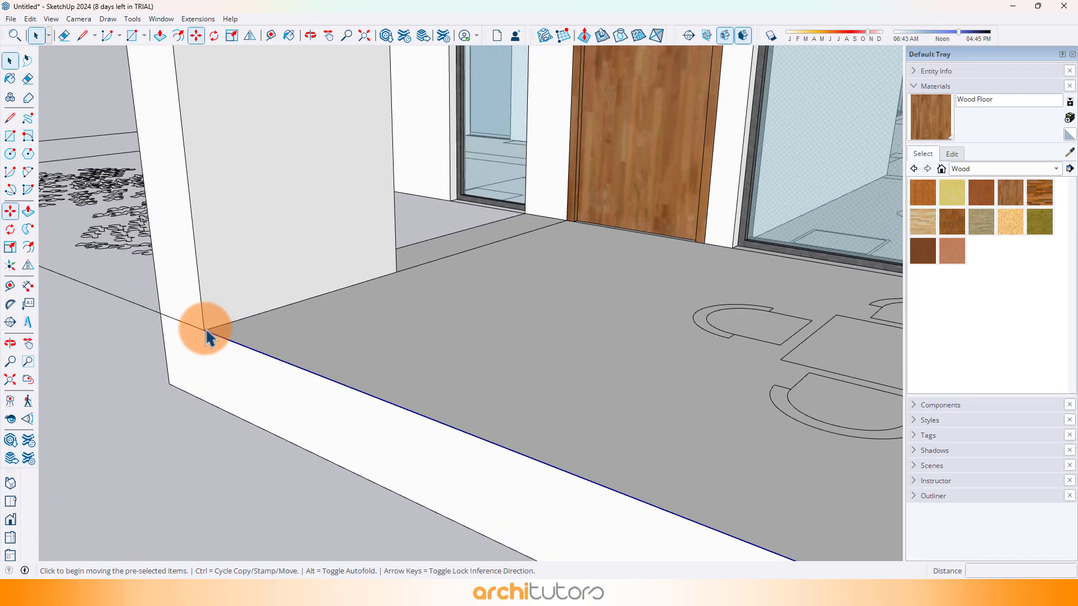
{"action": "left_click", "coordinate": [204, 330]}
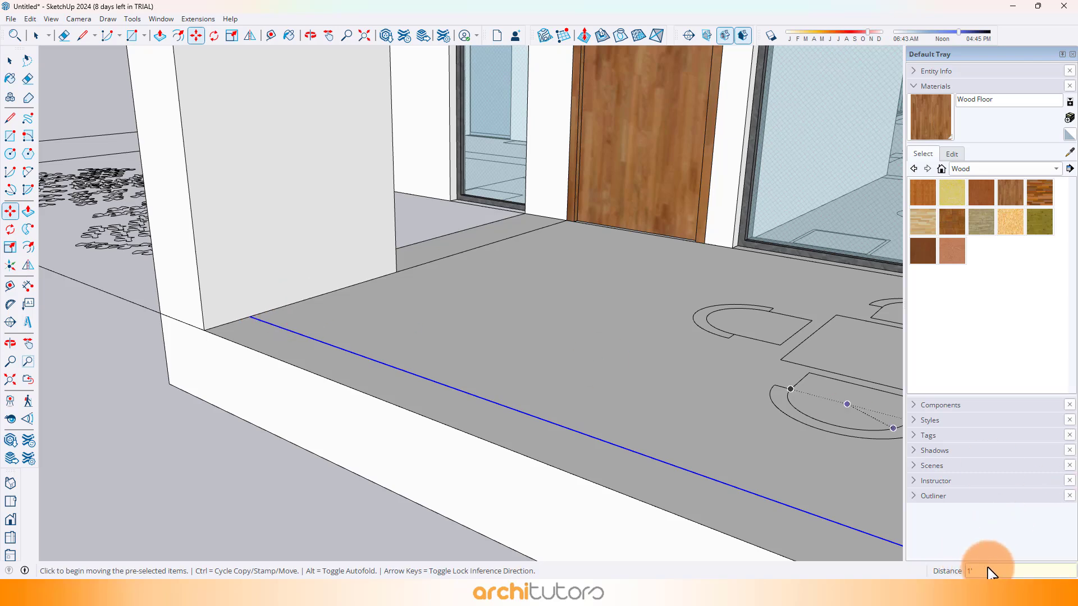
Multiply the 1' edge copy by two and push the resulting strips down 12" and 6" to form the terrace's entrance steps
{"action": "type", "text": "2'"}
{"action": "key", "text": "Return"}
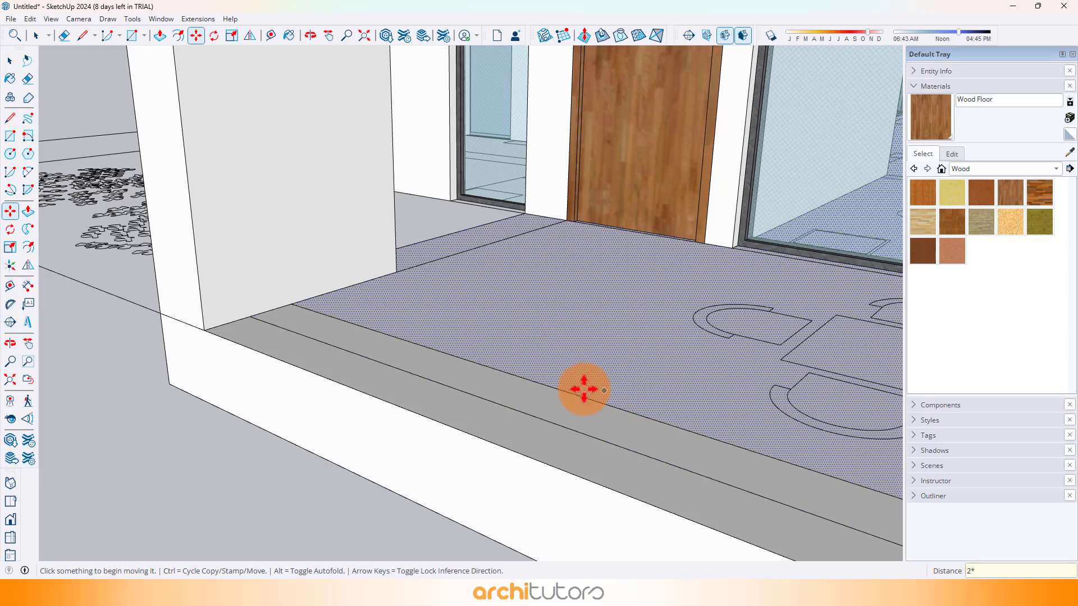
{"action": "left_click", "coordinate": [345, 381]}
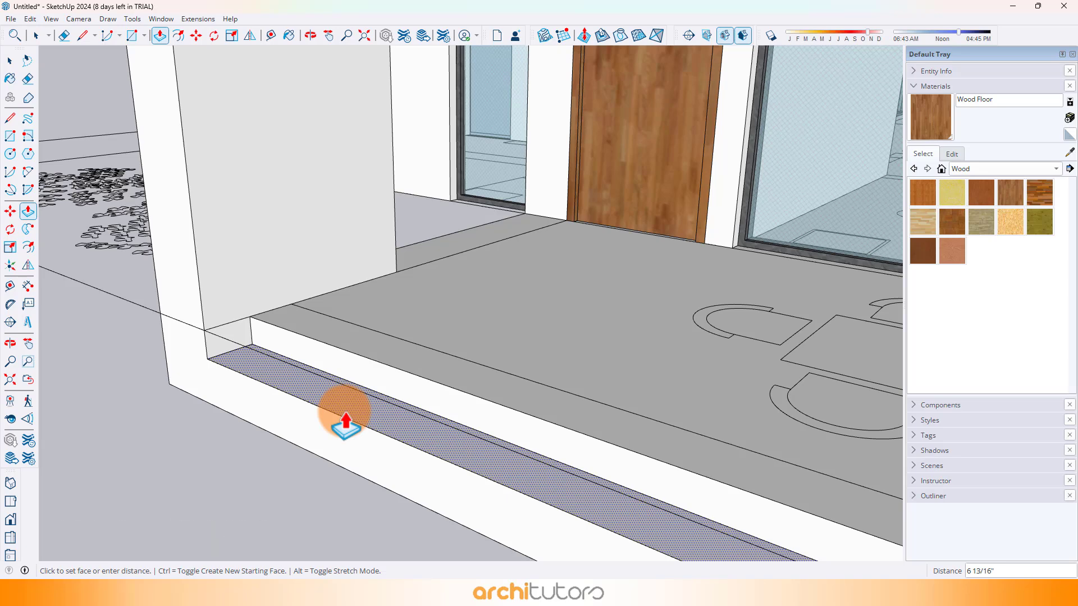
{"action": "type", "text": "12"}
{"action": "key", "text": "Return"}
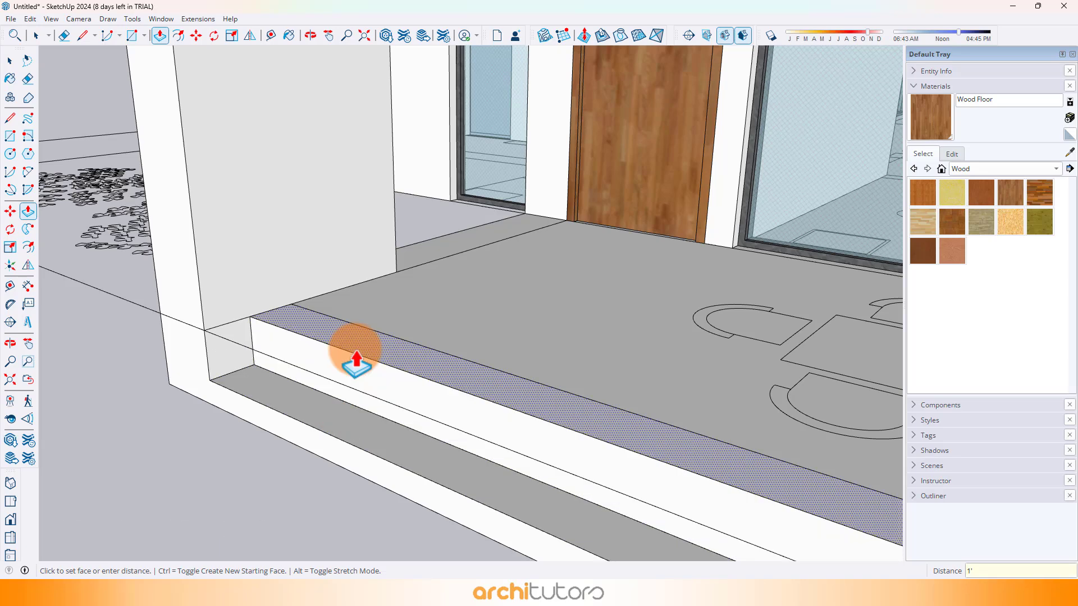
{"action": "left_click", "coordinate": [355, 373]}
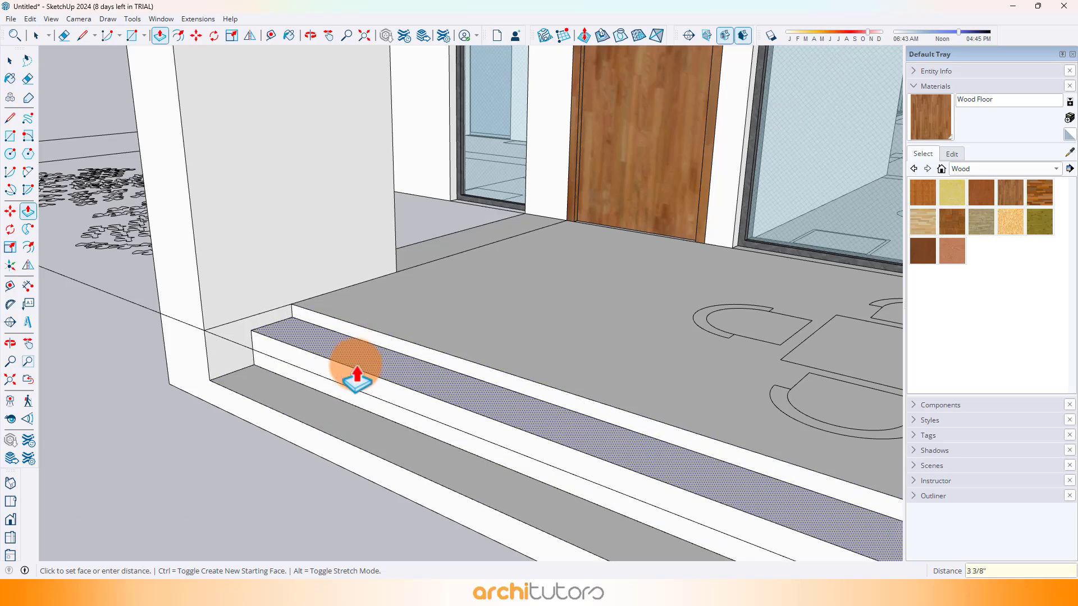
{"action": "type", "text": "6"}
{"action": "key", "text": "Return"}
Cover the opening on the house's underside below the bedroom with a rectangle about 15' by 21' 7" and start pulling it
{"action": "scroll", "coordinate": [192, 307], "scroll_direction": "down", "scroll_amount": 8}
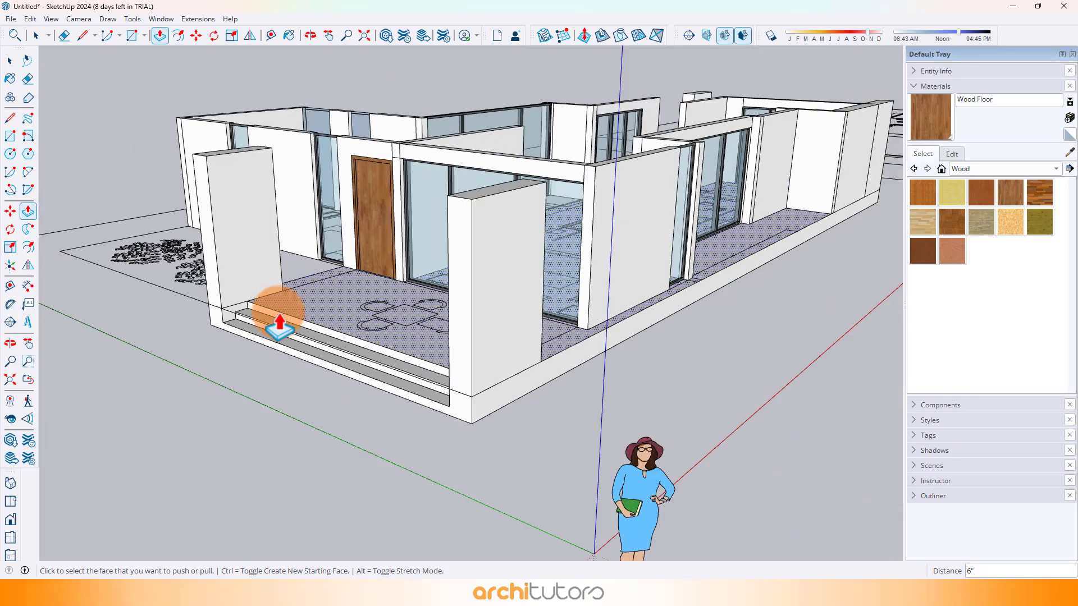
{"action": "middle_click_drag", "start_coordinate": [276, 312], "coordinate": [378, 305]}
{"action": "key", "text": "space"}
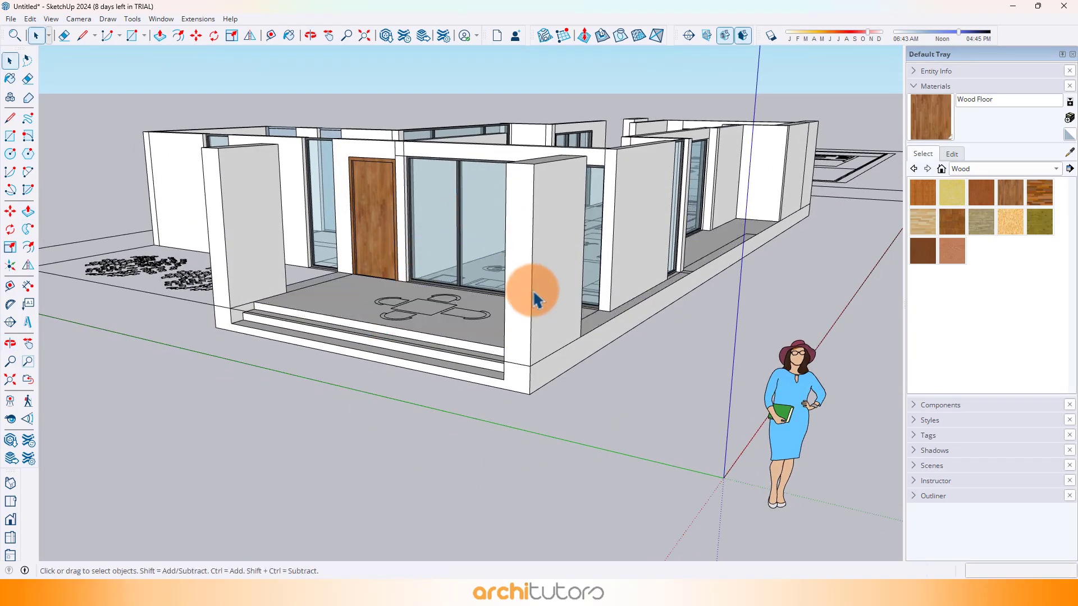
{"action": "middle_click_drag", "start_coordinate": [535, 299], "coordinate": [491, 193]}
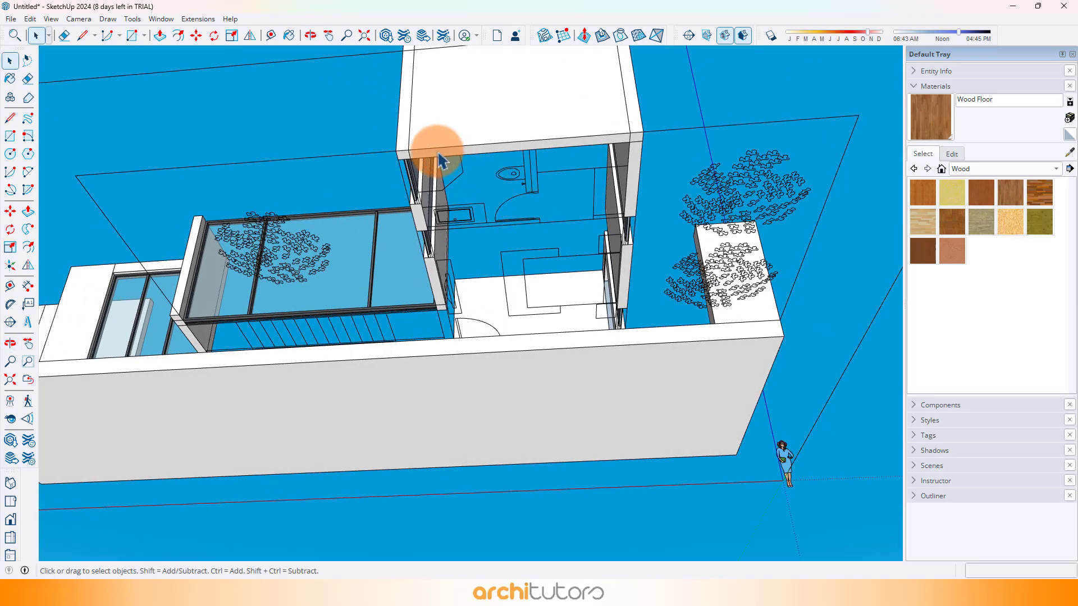
{"action": "scroll", "coordinate": [629, 318], "scroll_direction": "up", "scroll_amount": 5}
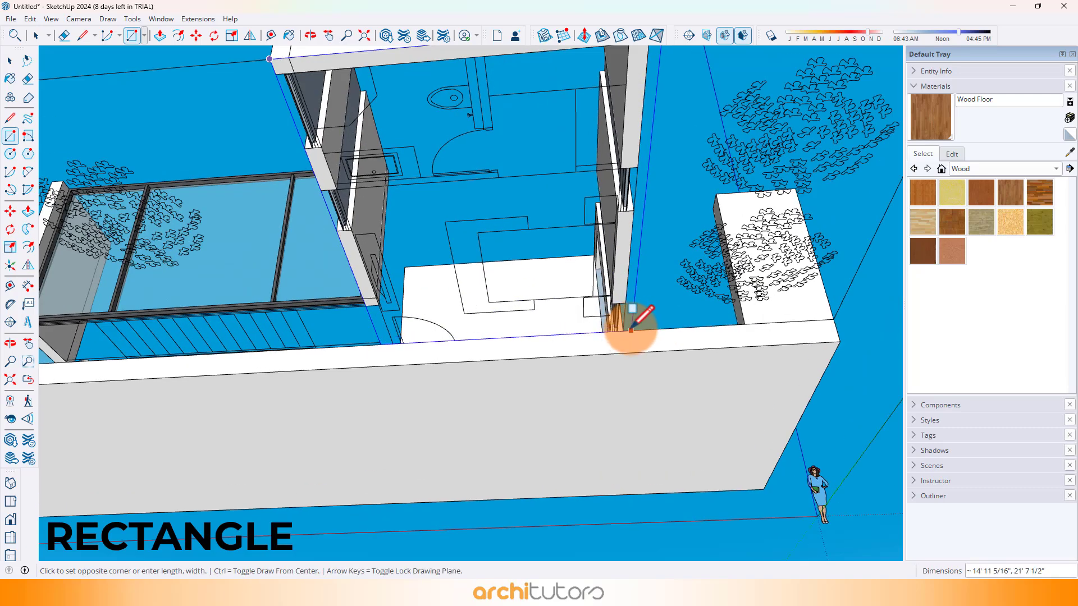
{"action": "key", "text": "p"}
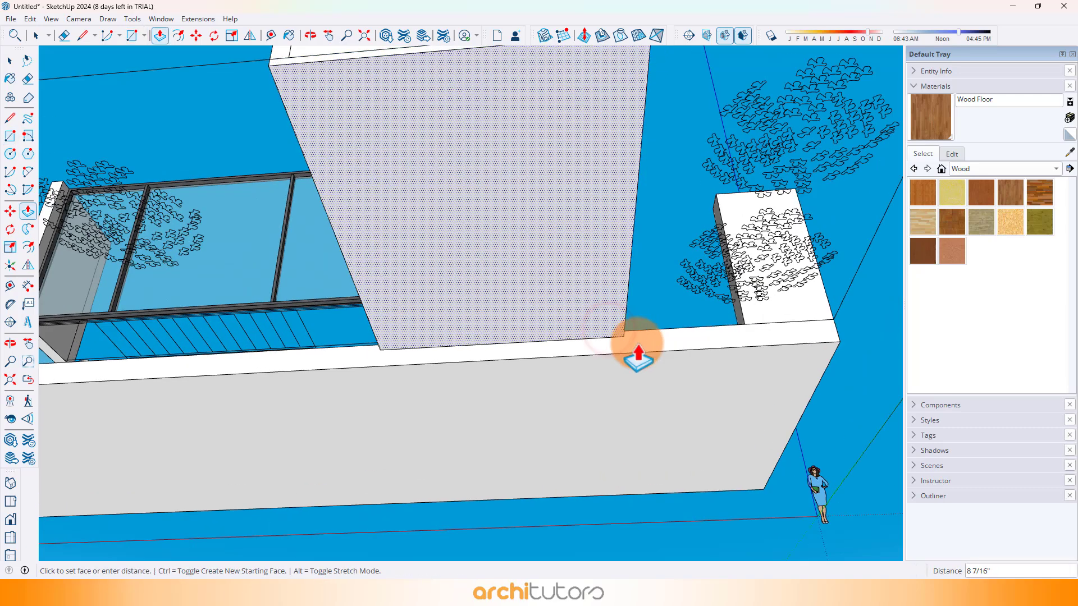
Close the opening under the staircase on the underside with a rectangle and level it with the adjoining bedroom face
{"action": "middle_click_drag", "start_coordinate": [474, 310], "coordinate": [688, 257]}
{"action": "scroll", "coordinate": [239, 186], "scroll_direction": "up", "scroll_amount": 4}
{"action": "key", "text": "r"}
{"action": "scroll", "coordinate": [562, 370], "scroll_direction": "up", "scroll_amount": 6}
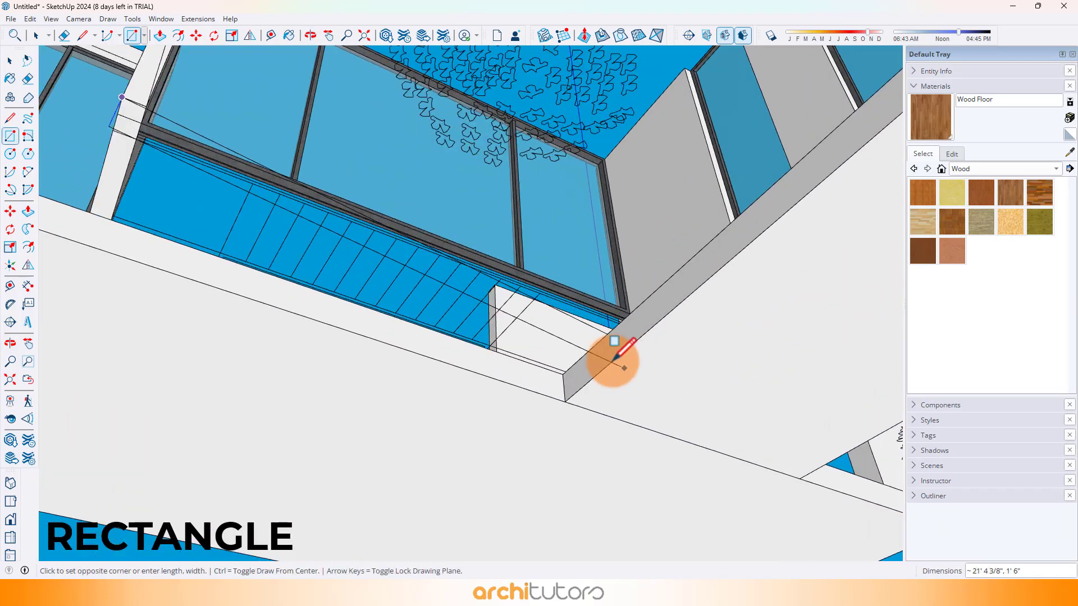
{"action": "scroll", "coordinate": [580, 317], "scroll_direction": "down", "scroll_amount": 3}
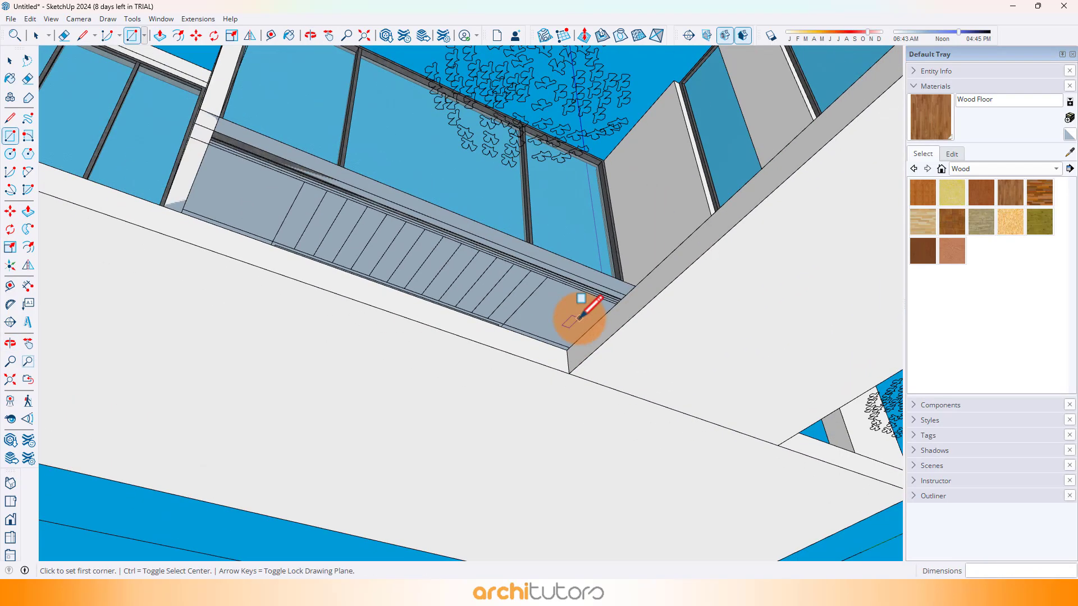
{"action": "left_click", "coordinate": [580, 318]}
{"action": "left_click", "coordinate": [659, 328]}
Make the whole connected plinth, including its steps and terrace walls, into one group
{"action": "scroll", "coordinate": [592, 313], "scroll_direction": "down", "scroll_amount": 4}
{"action": "middle_click_drag", "start_coordinate": [591, 313], "coordinate": [326, 381]}
{"action": "middle_click_drag", "start_coordinate": [625, 348], "coordinate": [549, 271]}
{"action": "key", "text": "space"}
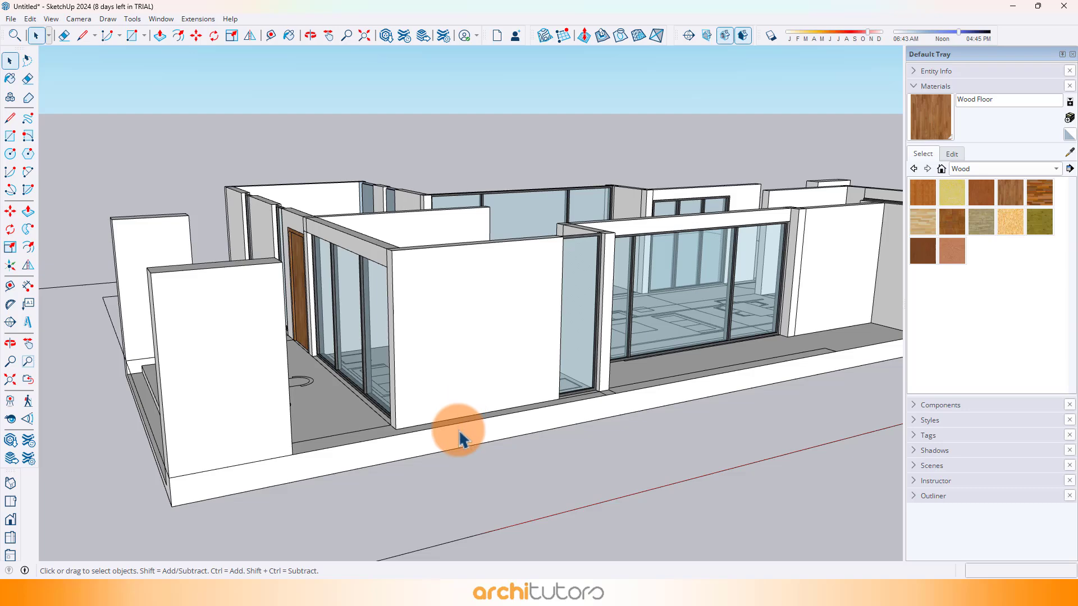
{"action": "triple_click", "coordinate": [459, 438]}
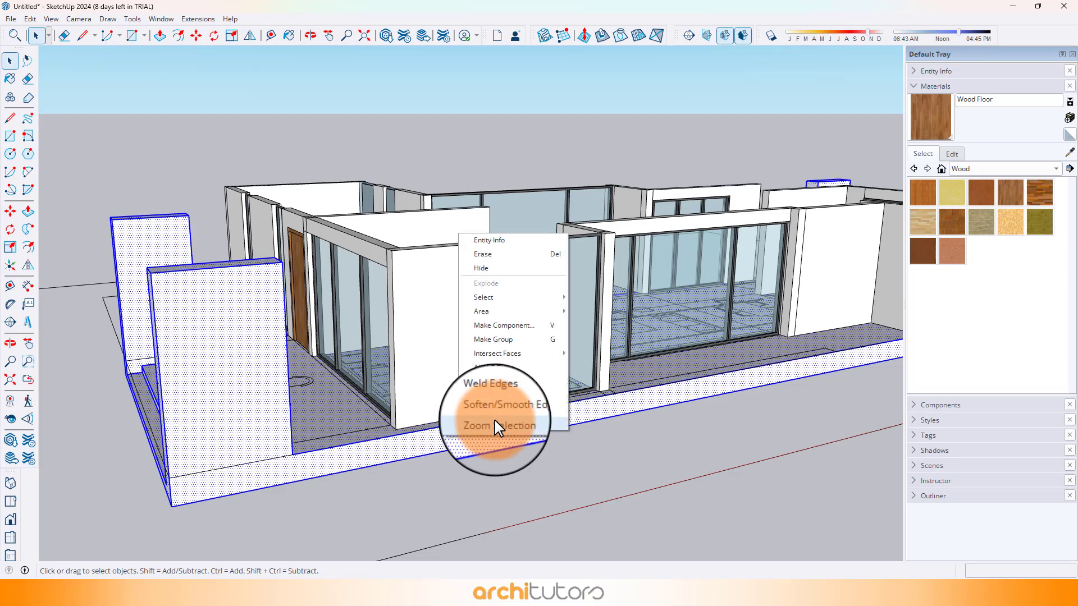
{"action": "left_click", "coordinate": [533, 348]}
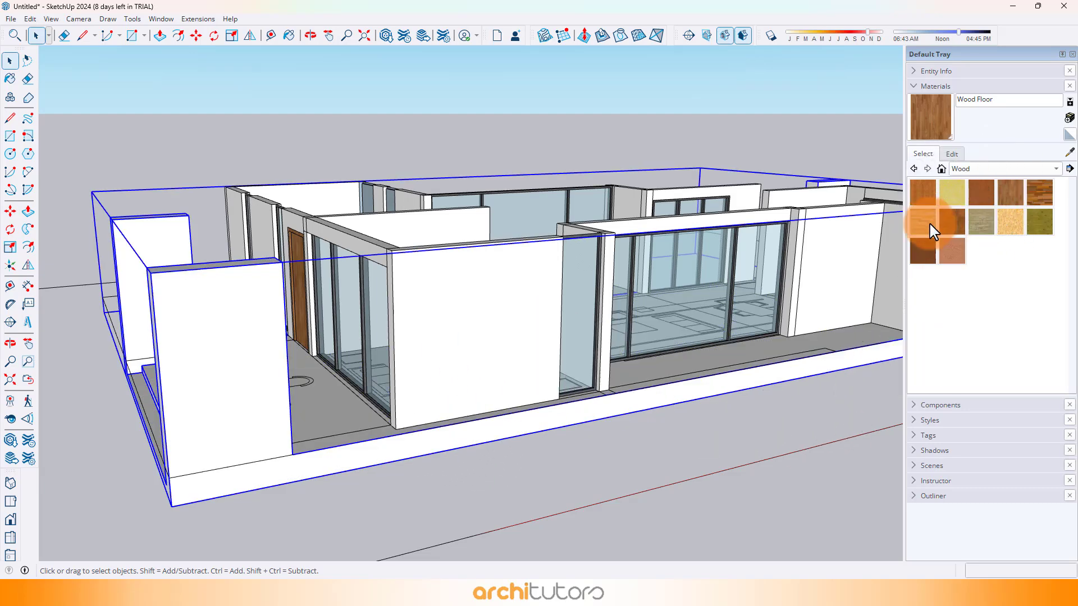
{"action": "left_click", "coordinate": [701, 105]}
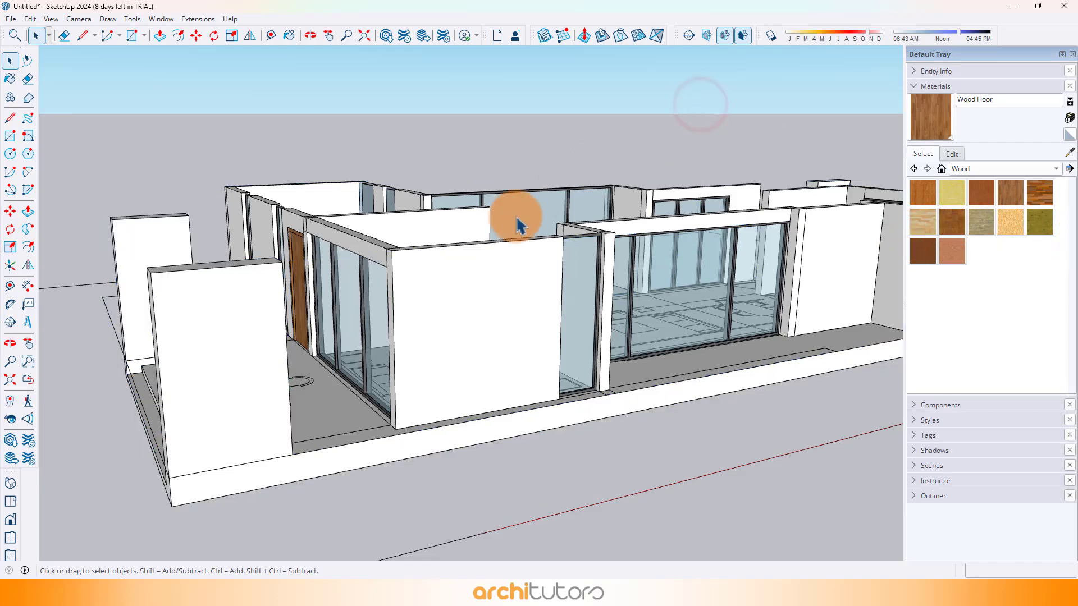
On the upper-floor plan, trace the outer wall strip beside the bedroom's wardrobe with a rectangle and pull it up 10'
{"action": "middle_click_drag", "start_coordinate": [512, 211], "coordinate": [530, 364]}
{"action": "middle_click_drag", "start_coordinate": [629, 280], "coordinate": [597, 229]}
{"action": "scroll", "coordinate": [565, 248], "scroll_direction": "up", "scroll_amount": 3}
{"action": "scroll", "coordinate": [484, 103], "scroll_direction": "up", "scroll_amount": 3}
{"action": "scroll", "coordinate": [474, 308], "scroll_direction": "down", "scroll_amount": 3}
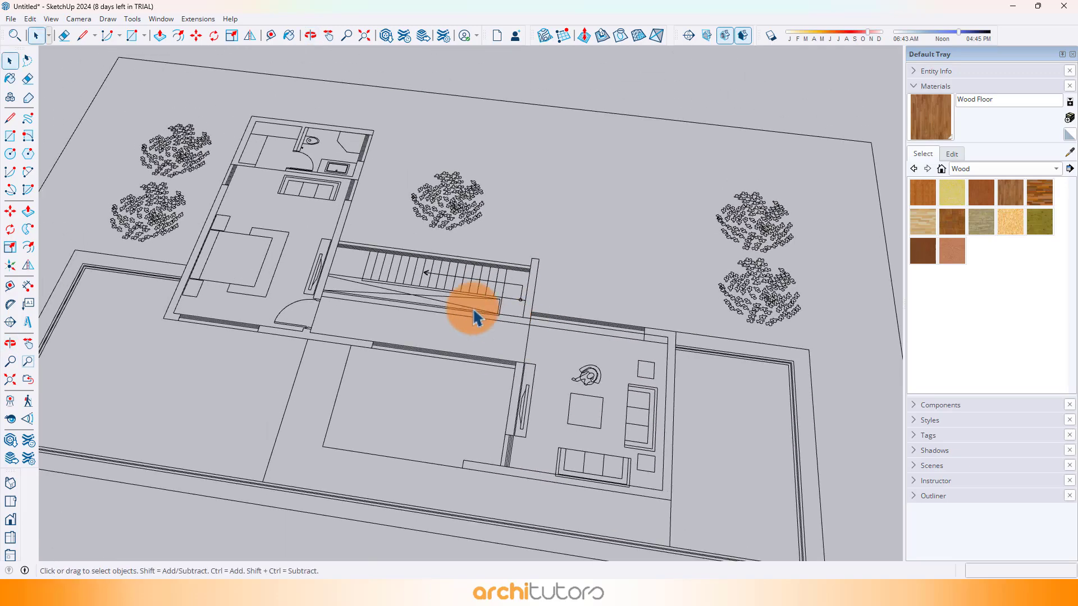
{"action": "mouse_move", "coordinate": [473, 308]}
{"action": "middle_mouse_down"}
{"action": "mouse_move", "coordinate": [502, 231]}
{"action": "mouse_move", "coordinate": [637, 180]}
{"action": "mouse_move", "coordinate": [387, 272]}
{"action": "mouse_move", "coordinate": [313, 245]}
{"action": "mouse_move", "coordinate": [260, 264]}
{"action": "middle_mouse_up"}
{"action": "scroll", "coordinate": [354, 253], "scroll_direction": "up", "scroll_amount": 3}
{"action": "scroll", "coordinate": [174, 242], "scroll_direction": "up", "scroll_amount": 1}
{"action": "scroll", "coordinate": [174, 241], "scroll_direction": "up", "scroll_amount": 1}
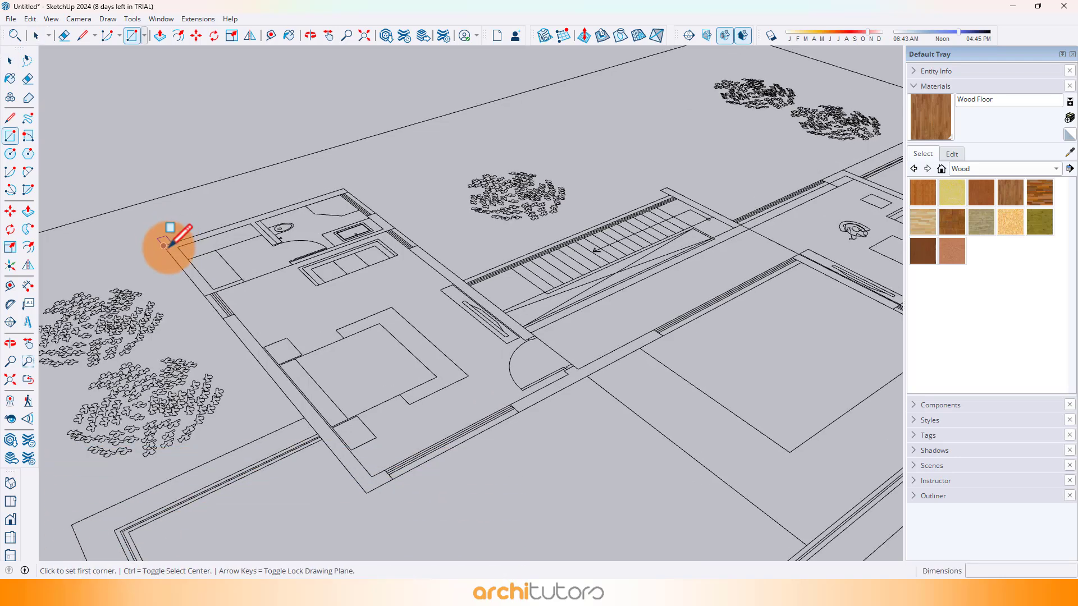
{"action": "scroll", "coordinate": [195, 286], "scroll_direction": "up", "scroll_amount": 2}
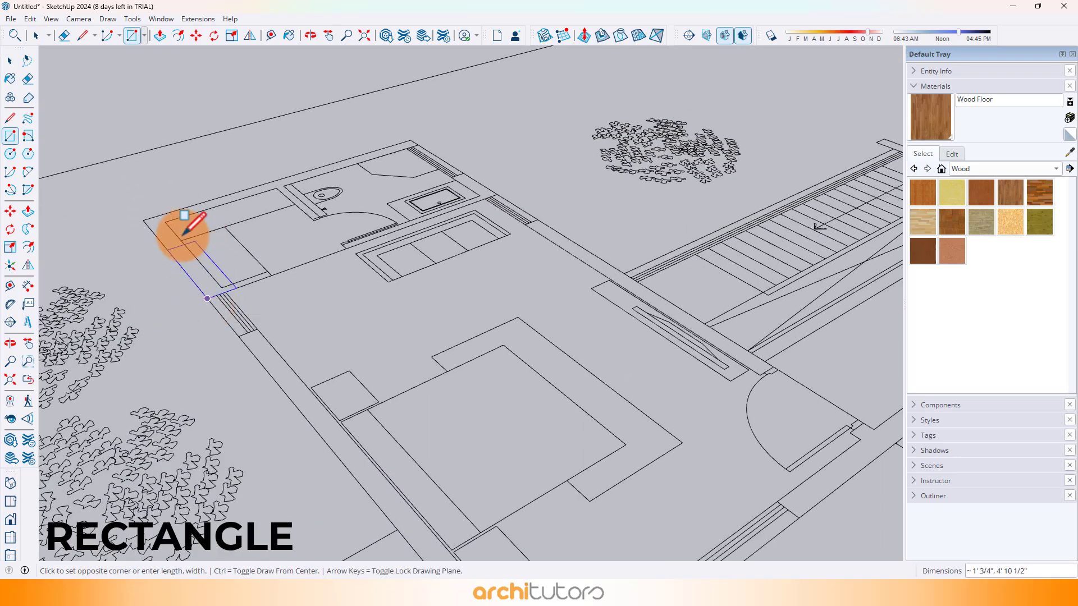
{"action": "scroll", "coordinate": [178, 254], "scroll_direction": "down", "scroll_amount": 1}
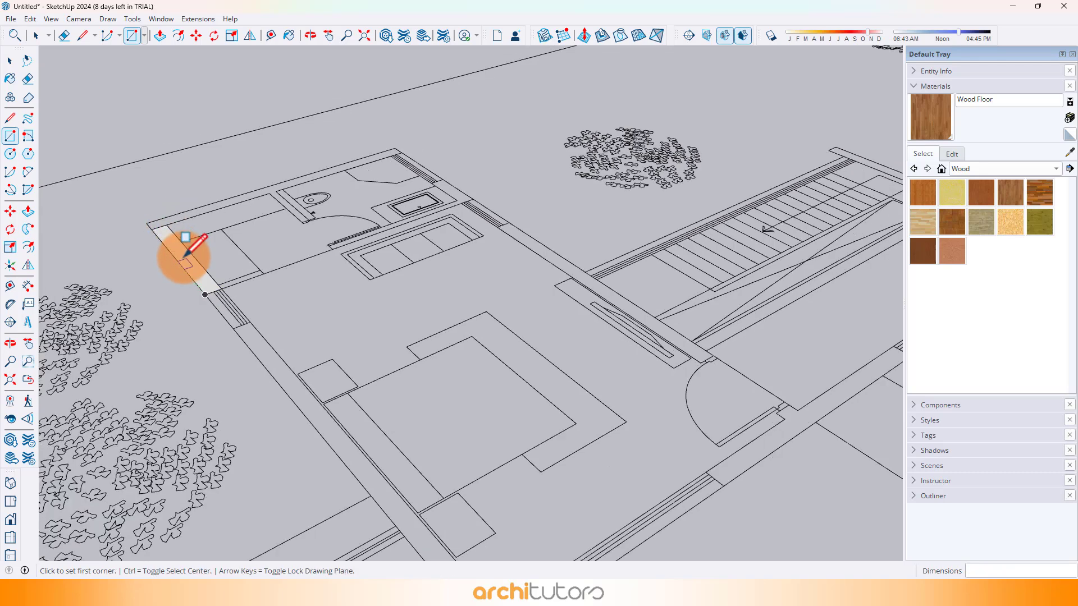
{"action": "left_click", "coordinate": [199, 272]}
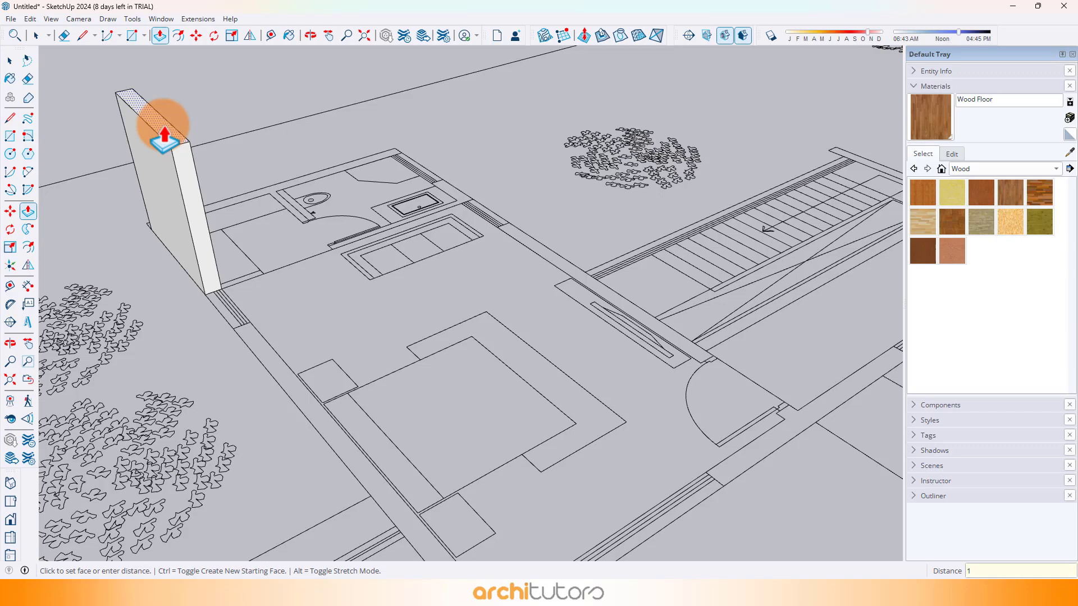
{"action": "key", "text": "Return"}
Extend the raised wall's end face past the small window and along the bedroom's outer side to the corner
{"action": "scroll", "coordinate": [164, 125], "scroll_direction": "down", "scroll_amount": 2}
{"action": "scroll", "coordinate": [199, 245], "scroll_direction": "up", "scroll_amount": 1}
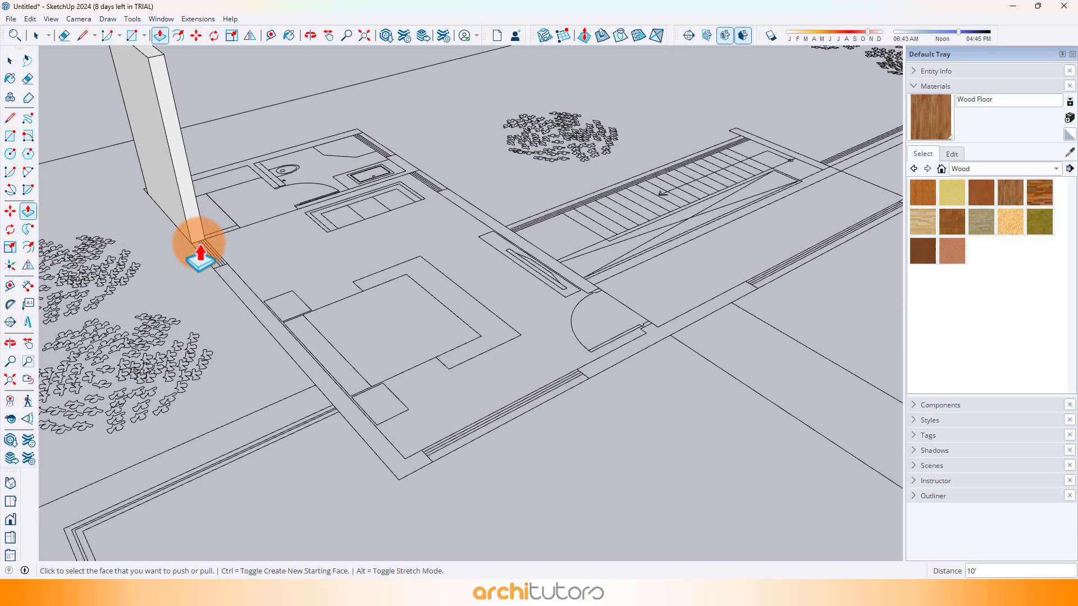
{"action": "middle_click_drag", "start_coordinate": [199, 261], "coordinate": [235, 231]}
{"action": "scroll", "coordinate": [198, 247], "scroll_direction": "up", "scroll_amount": 2}
{"action": "left_click", "coordinate": [188, 259], "text": "ctrl"}
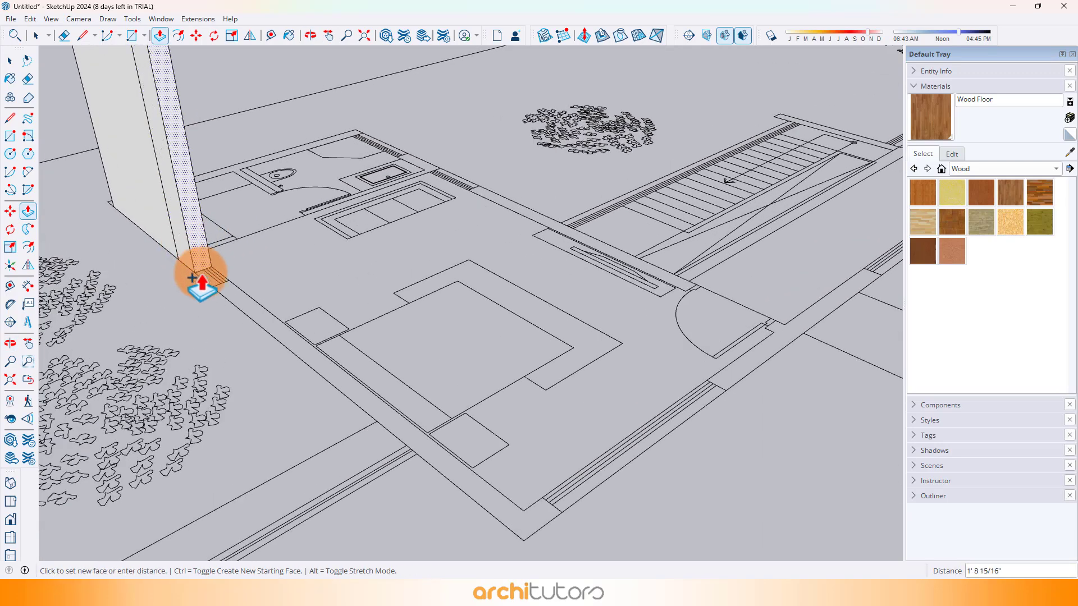
{"action": "scroll", "coordinate": [216, 284], "scroll_direction": "down", "scroll_amount": 1}
{"action": "left_click", "coordinate": [213, 282]}
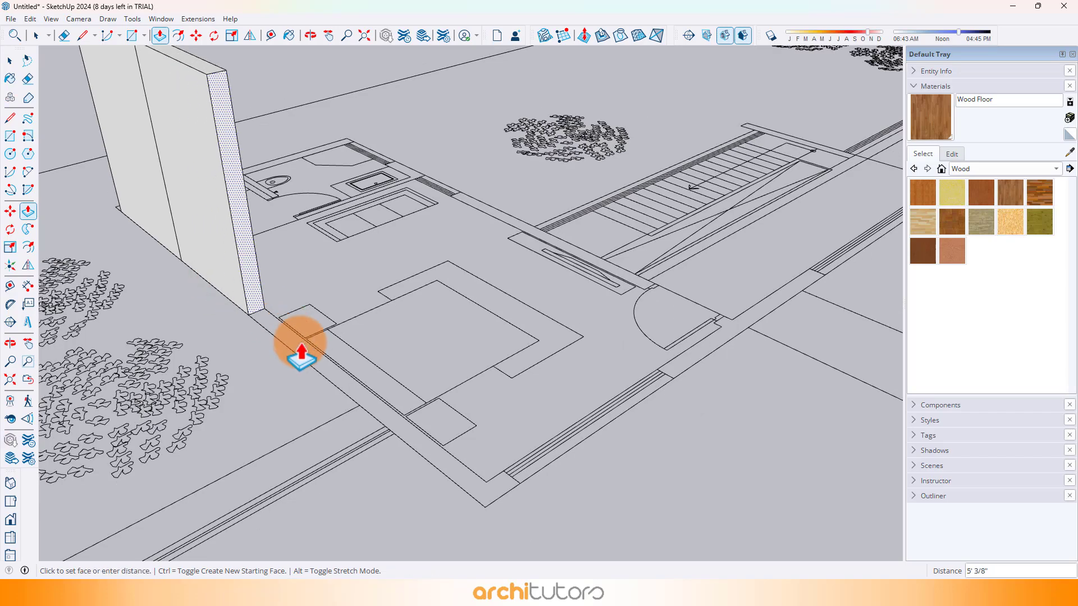
{"action": "left_click", "coordinate": [491, 525]}
Turn the wall at the bedroom corner and extend it as new faces across the long window to its far end
{"action": "middle_click_drag", "start_coordinate": [484, 505], "coordinate": [231, 393]}
{"action": "scroll", "coordinate": [262, 375], "scroll_direction": "up", "scroll_amount": 1}
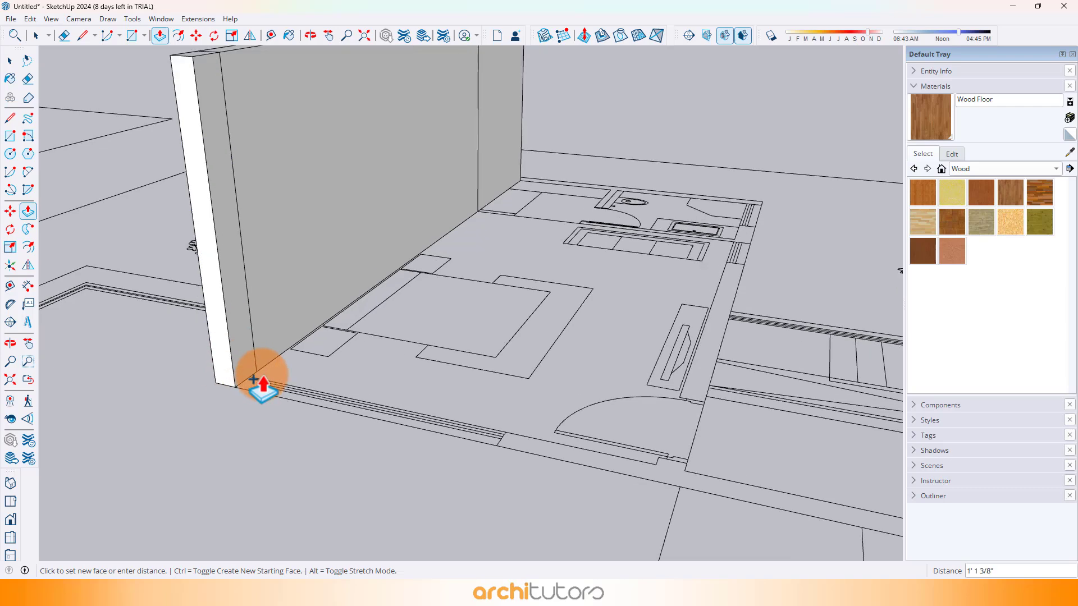
{"action": "left_click", "coordinate": [239, 383]}
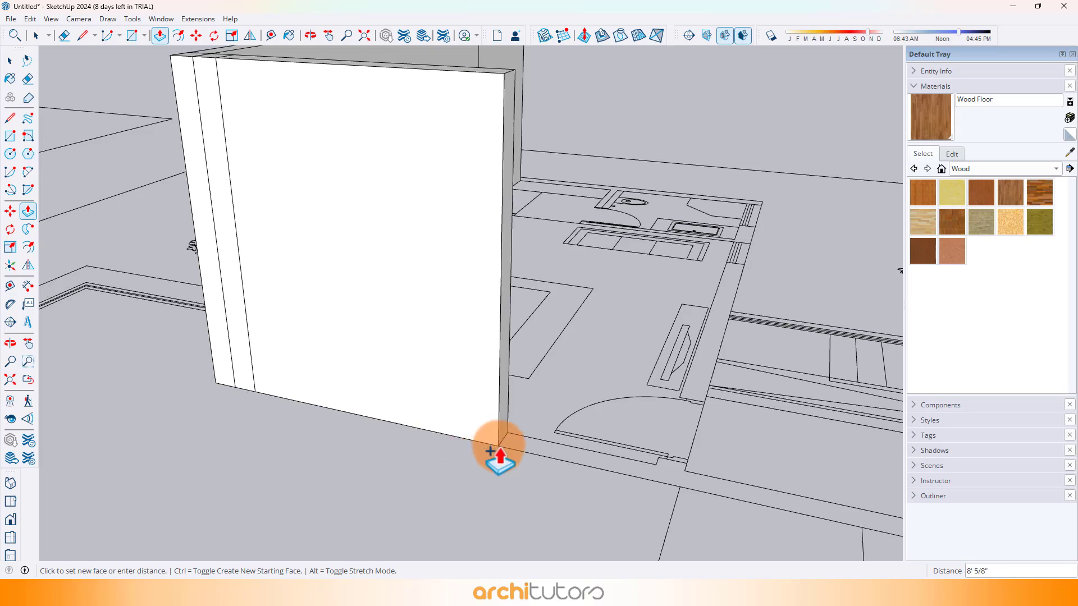
{"action": "left_click", "coordinate": [486, 440]}
Extend the wall as a new segment 11' 3" past the bedroom door to the start of the corridor window
{"action": "middle_click_drag", "start_coordinate": [486, 440], "coordinate": [410, 387]}
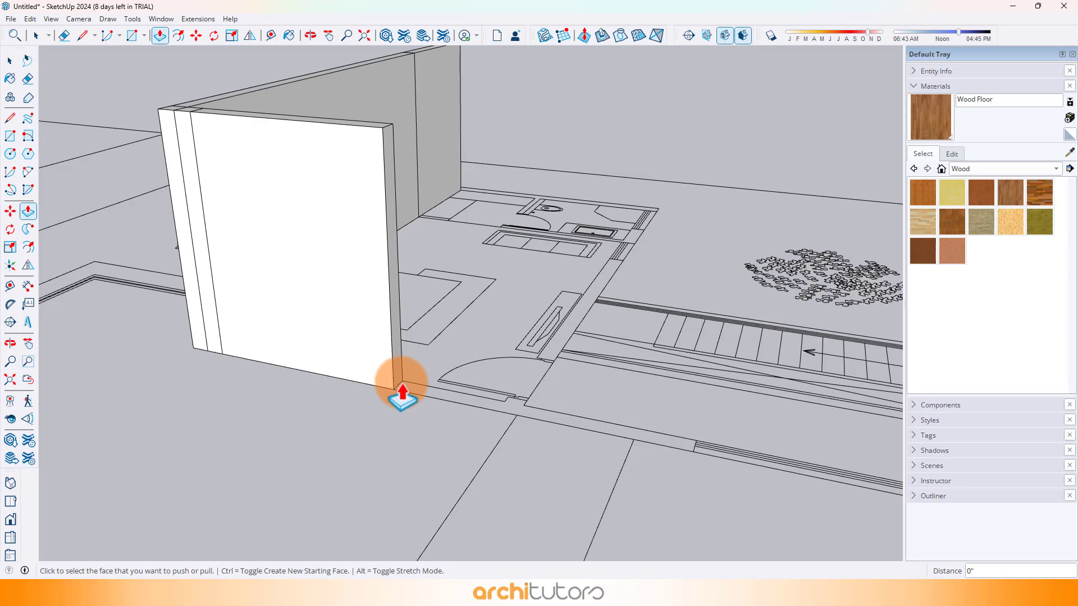
{"action": "key", "text": "ctrl"}
{"action": "scroll", "coordinate": [435, 385], "scroll_direction": "down", "scroll_amount": 5}
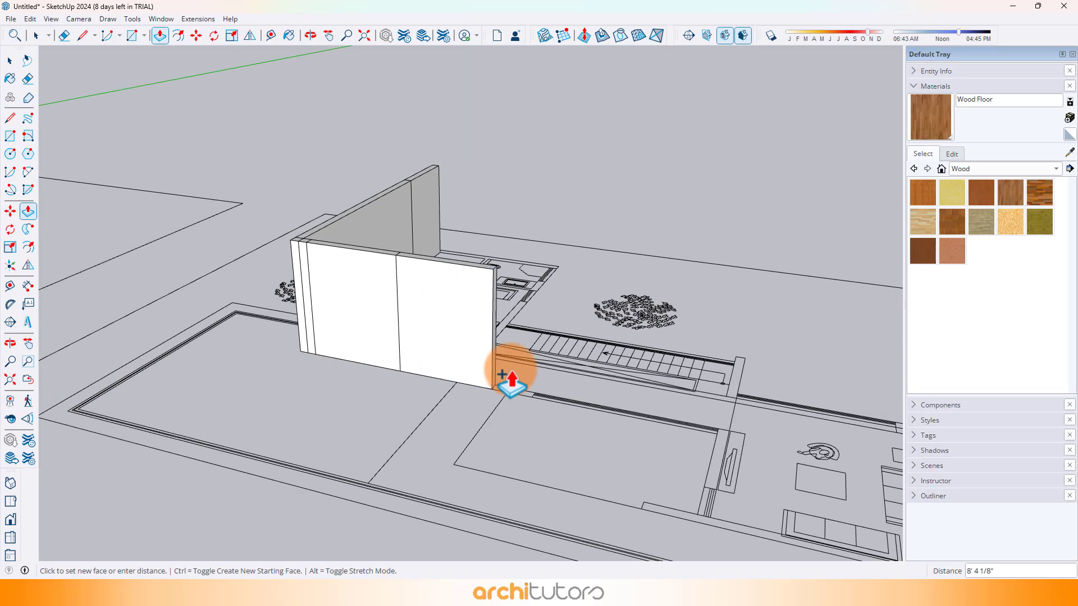
{"action": "scroll", "coordinate": [531, 393], "scroll_direction": "up", "scroll_amount": 5}
{"action": "left_click", "coordinate": [542, 416]}
Extend the wall 13' 9" along the corridor window to the lounge, adding a further 9" segment for the corner
{"action": "middle_click_drag", "start_coordinate": [445, 381], "coordinate": [97, 303], "text": "shift"}
{"action": "scroll", "coordinate": [168, 309], "scroll_direction": "down", "scroll_amount": 2}
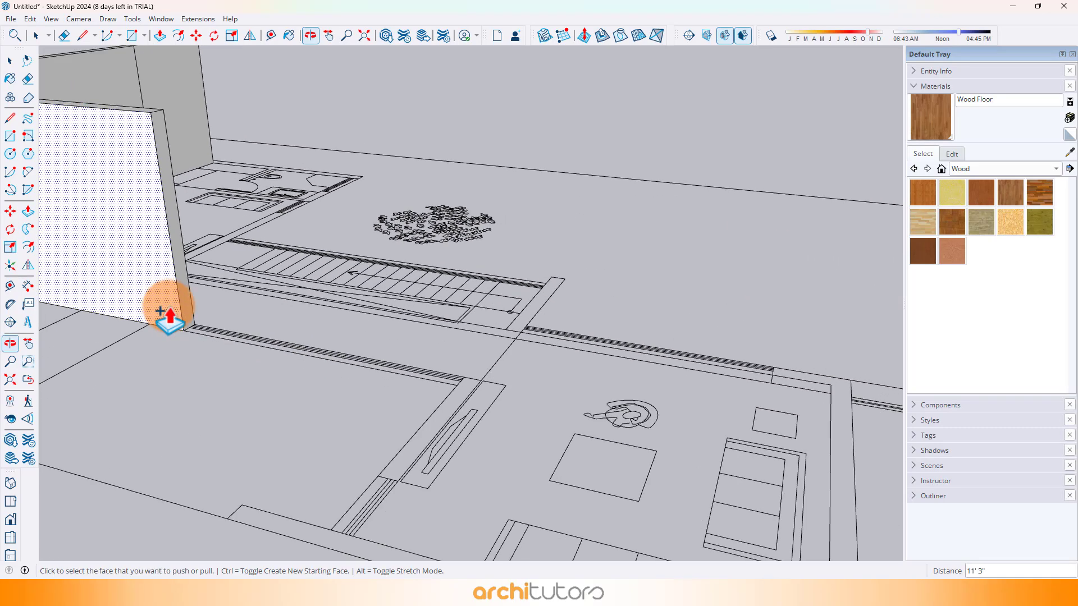
{"action": "left_click", "coordinate": [185, 321]}
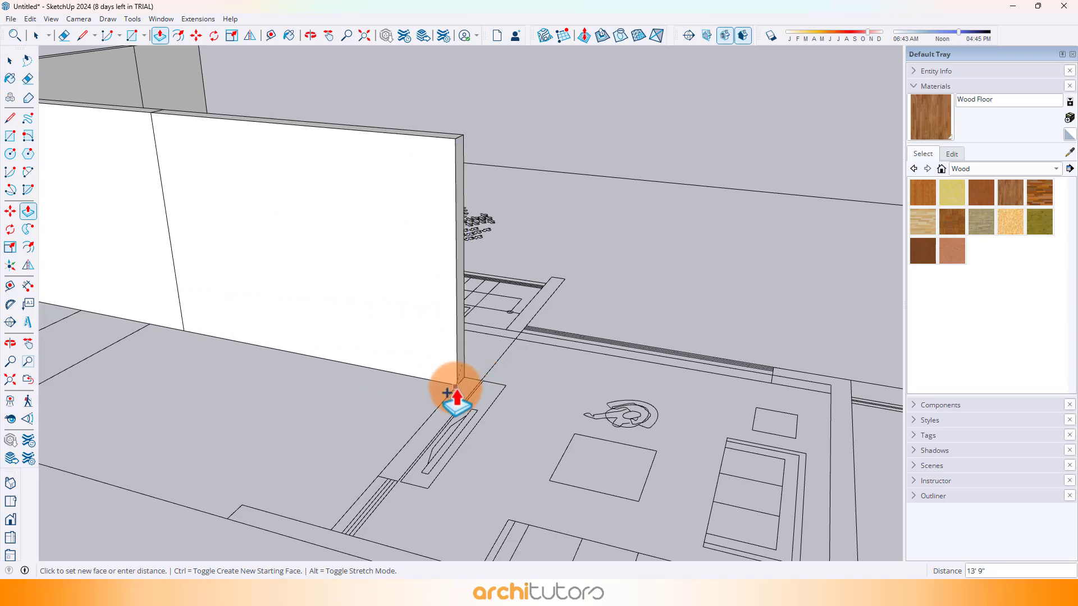
{"action": "left_click", "coordinate": [453, 400]}
{"action": "scroll", "coordinate": [456, 396], "scroll_direction": "up", "scroll_amount": 3}
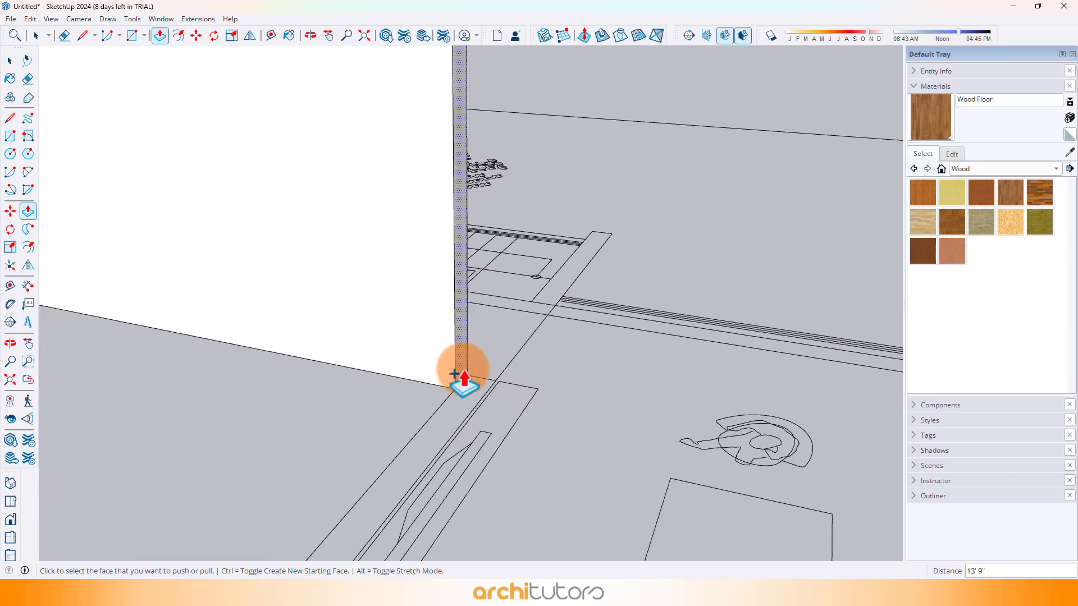
{"action": "key", "text": "ctrl"}
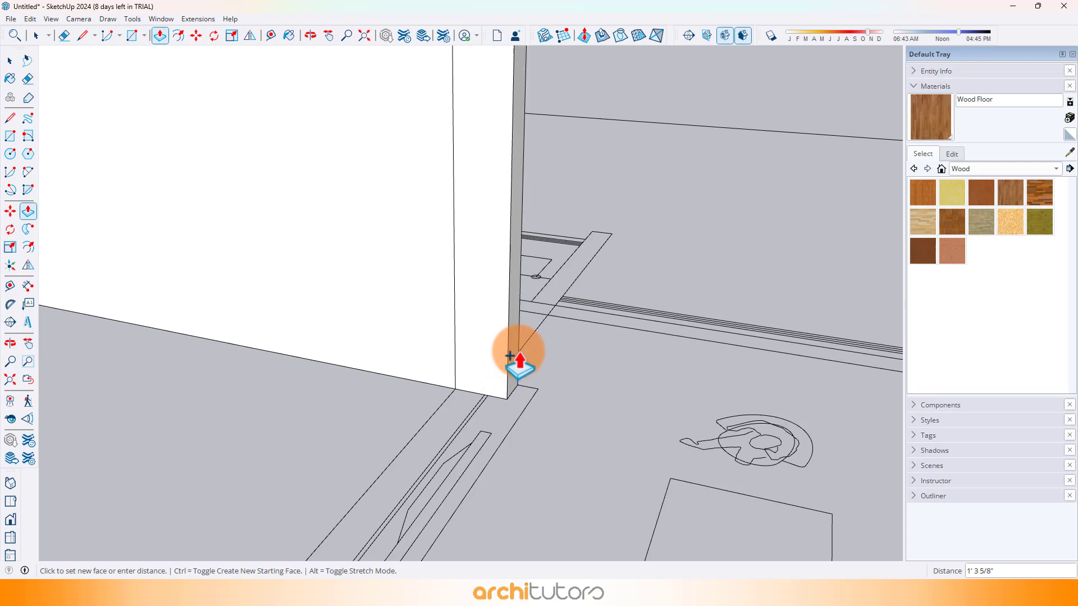
{"action": "left_click", "coordinate": [462, 419]}
Pull a 6' 9" return wall from the corner along the lounge's TV side and extend it 3' across the adjoining window
{"action": "scroll", "coordinate": [462, 382], "scroll_direction": "down", "scroll_amount": 3}
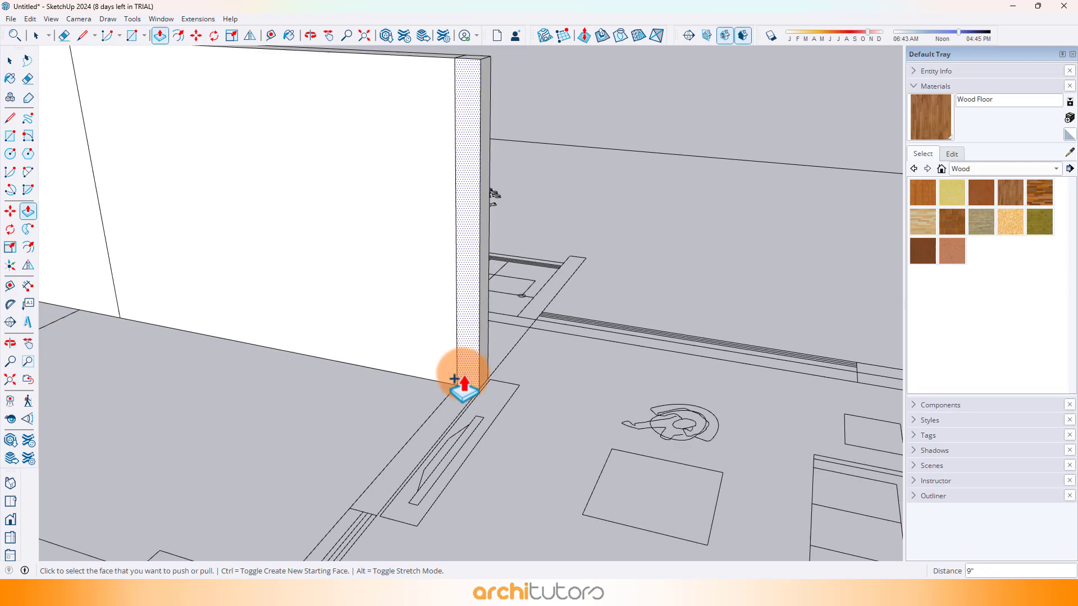
{"action": "left_click", "coordinate": [463, 372]}
{"action": "scroll", "coordinate": [407, 488], "scroll_direction": "up", "scroll_amount": 2}
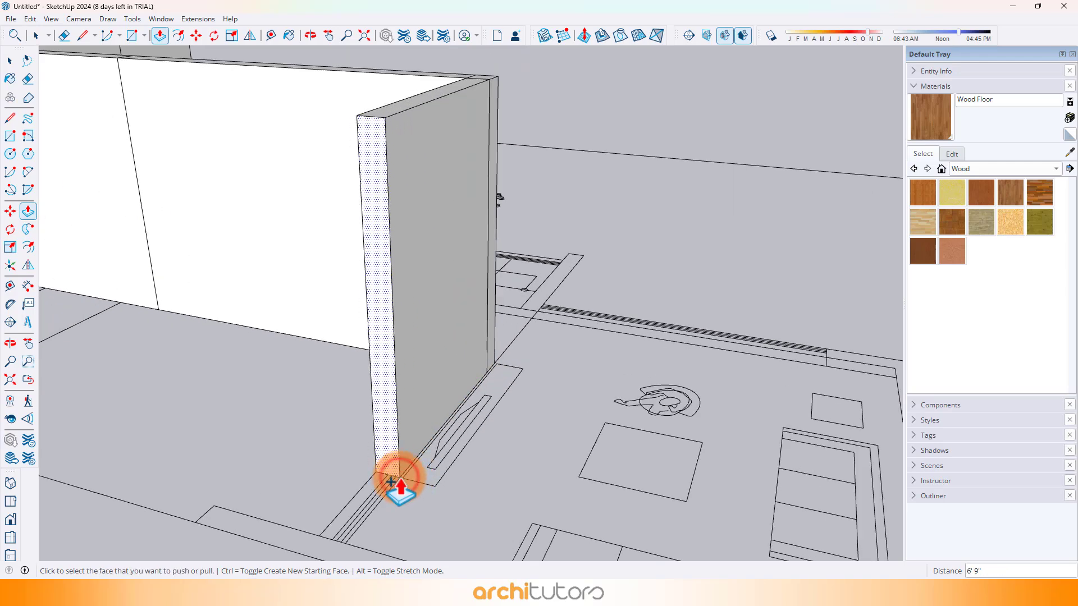
{"action": "left_click", "coordinate": [396, 464]}
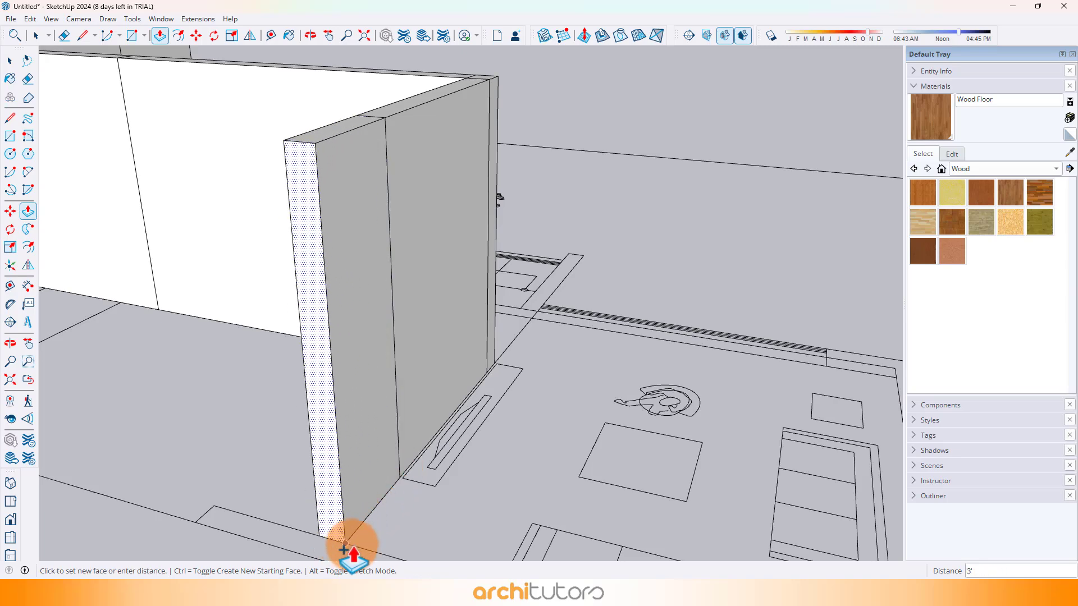
{"action": "left_click", "coordinate": [354, 542]}
{"action": "scroll", "coordinate": [354, 306], "scroll_direction": "down", "scroll_amount": 2}
{"action": "middle_click_drag", "start_coordinate": [293, 354], "coordinate": [640, 402]}
{"action": "scroll", "coordinate": [685, 428], "scroll_direction": "up", "scroll_amount": 3}
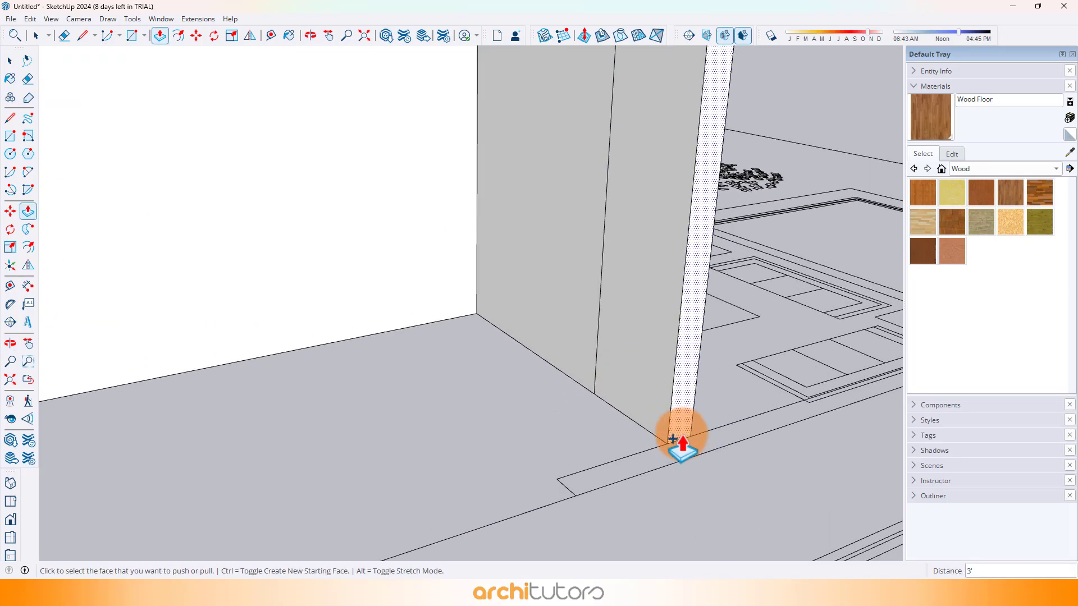
Add a 9" corner segment past the window on the lounge's TV side and pull a 3' 3" return wall from it
{"action": "left_click", "coordinate": [681, 431]}
{"action": "left_click", "coordinate": [605, 484]}
{"action": "scroll", "coordinate": [475, 322], "scroll_direction": "down", "scroll_amount": 3}
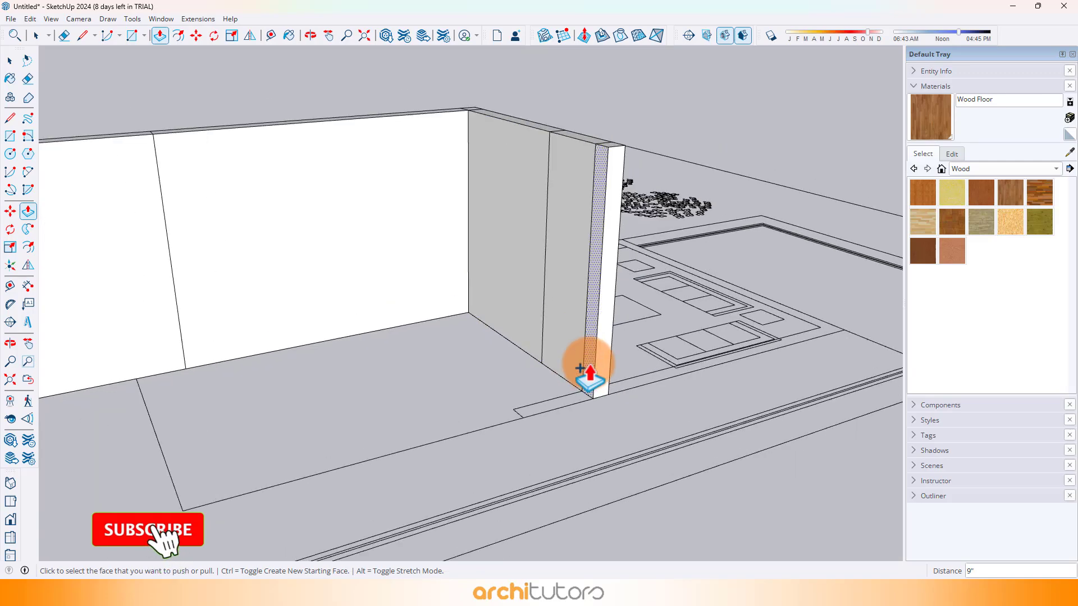
{"action": "scroll", "coordinate": [589, 368], "scroll_direction": "up", "scroll_amount": 1}
{"action": "left_click", "coordinate": [592, 376]}
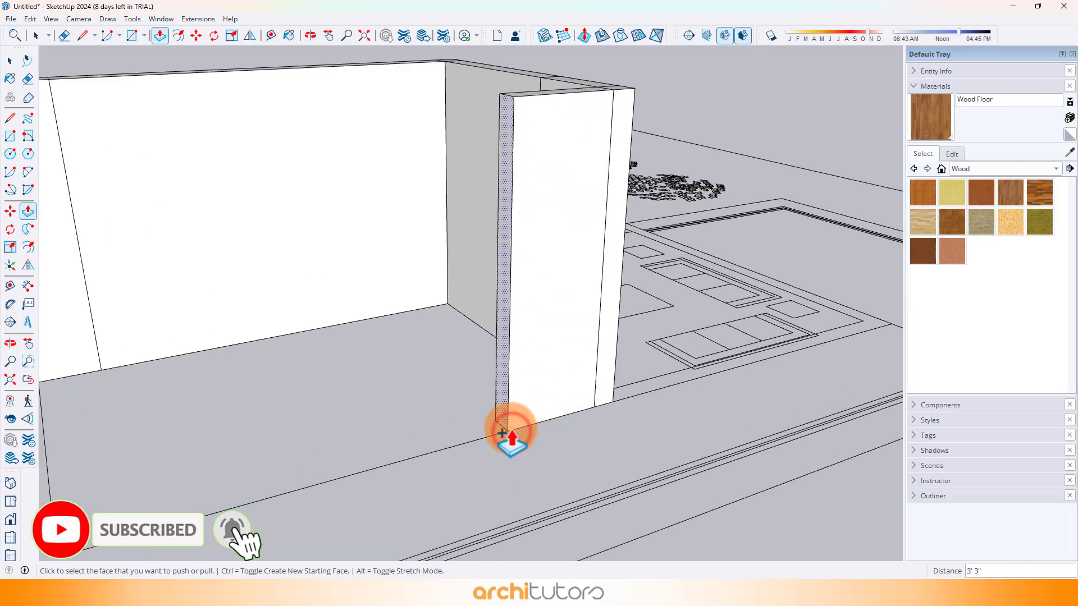
Pull a 14' wall from the corner along the lounge's sofa side and add a corner segment at its far end
{"action": "middle_click_drag", "start_coordinate": [508, 432], "coordinate": [360, 433]}
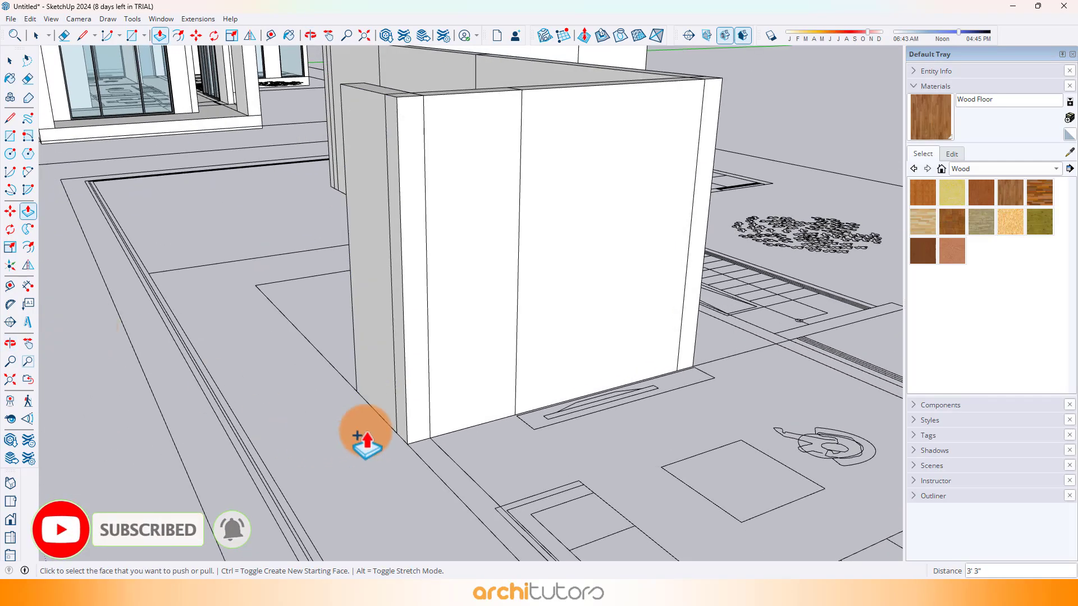
{"action": "left_click", "coordinate": [421, 421]}
{"action": "middle_click_drag", "start_coordinate": [431, 430], "coordinate": [292, 137]}
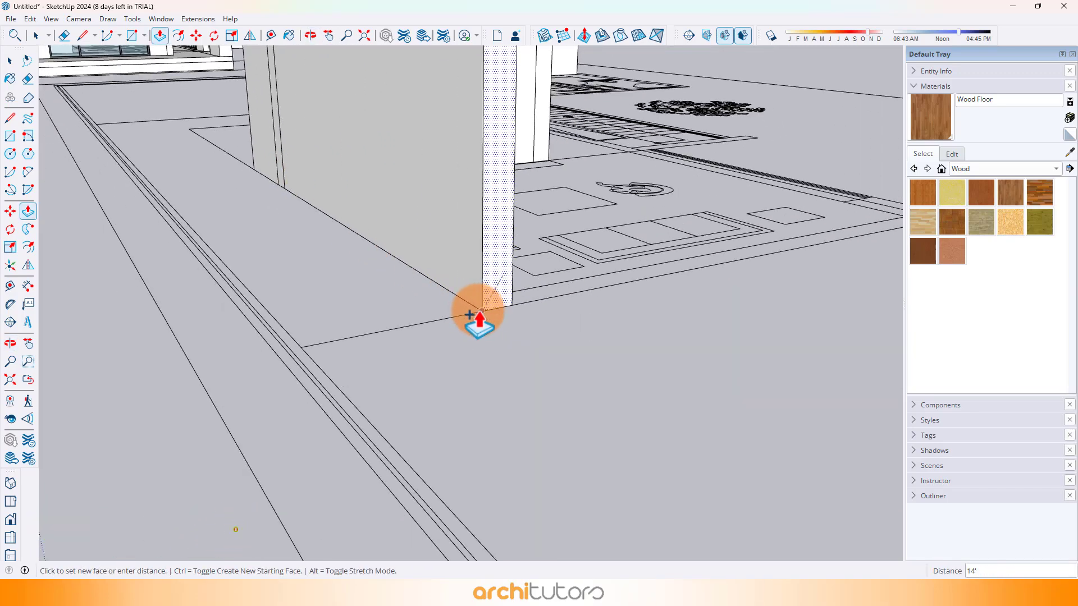
{"action": "middle_click_drag", "start_coordinate": [481, 315], "coordinate": [83, 298]}
{"action": "left_click", "coordinate": [409, 391]}
{"action": "left_click", "coordinate": [83, 298]}
Turn the wall at the lounge corner, extend it in segments across the window towards the staircase, and add a 9" corner segment
{"action": "left_click", "coordinate": [100, 287]}
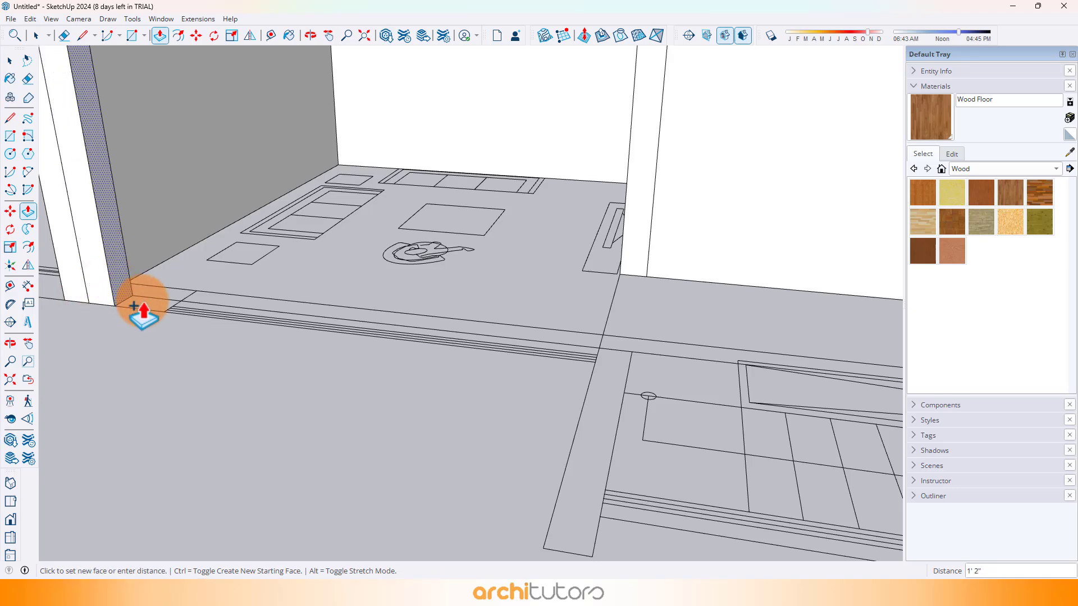
{"action": "left_click", "coordinate": [163, 312]}
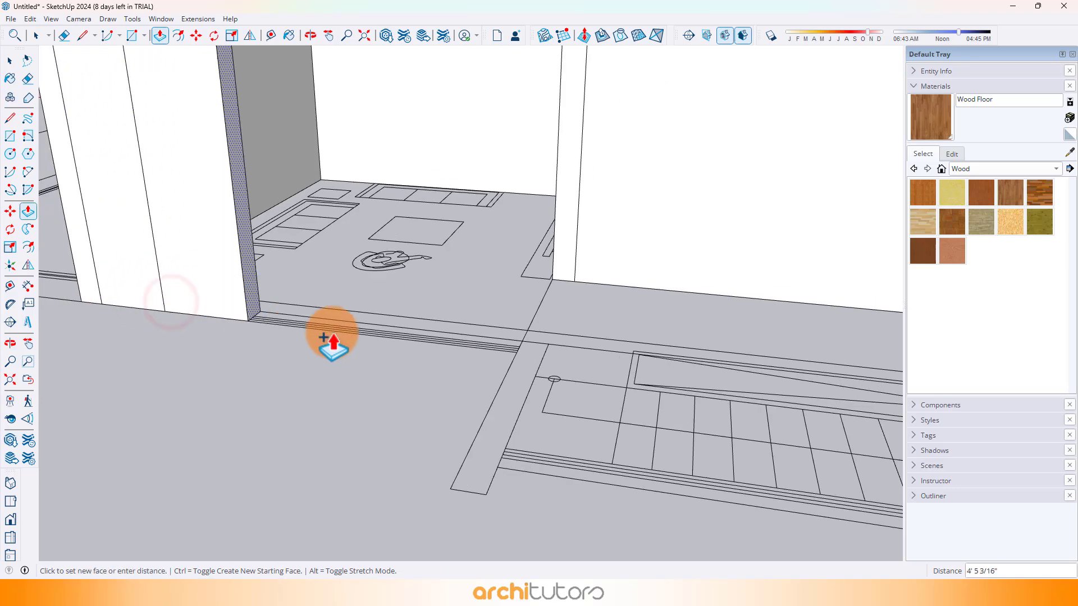
{"action": "left_click", "coordinate": [513, 356]}
{"action": "scroll", "coordinate": [467, 348], "scroll_direction": "down", "scroll_amount": 1}
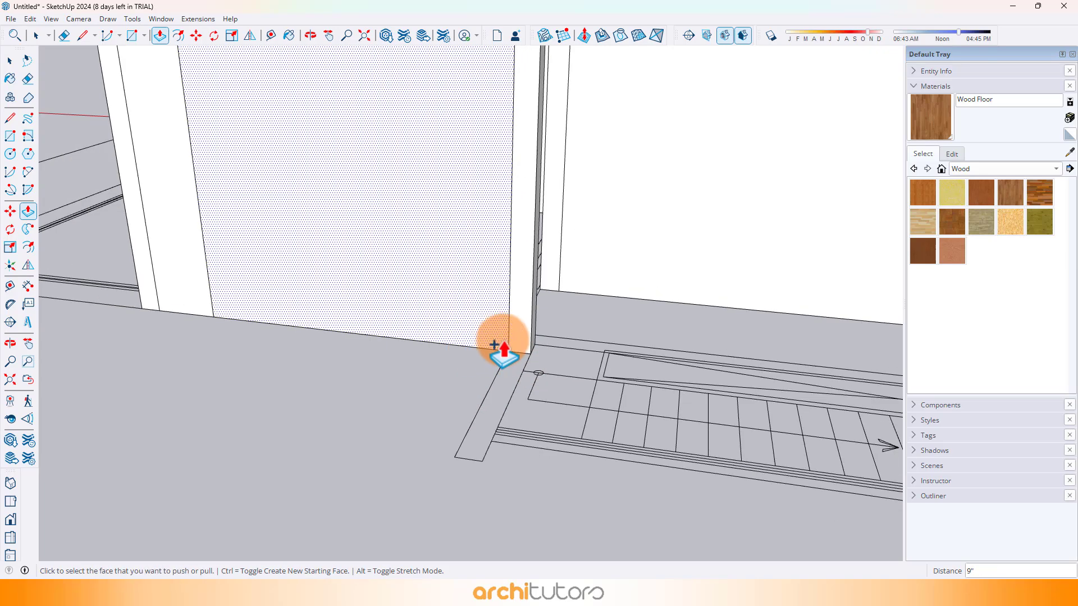
Pull a return wall 6' 2 5/8" from the corner segment along the end of the staircase
{"action": "left_click_drag", "start_coordinate": [511, 339], "coordinate": [508, 346]}
{"action": "left_click", "coordinate": [512, 356]}
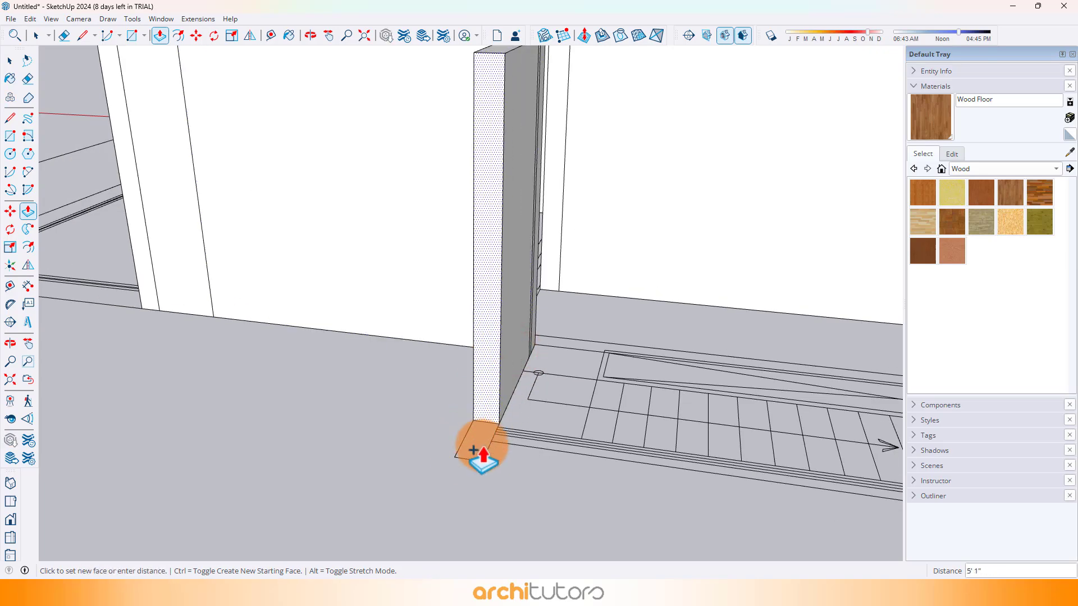
{"action": "scroll", "coordinate": [468, 435], "scroll_direction": "down", "scroll_amount": 3}
Add a corner segment at the end of the bedroom's side wall and pull the bathroom's outer wall 13' 9" to its far corner
{"action": "middle_click_drag", "start_coordinate": [483, 359], "coordinate": [628, 356]}
{"action": "scroll", "coordinate": [339, 378], "scroll_direction": "up", "scroll_amount": 3}
{"action": "scroll", "coordinate": [338, 379], "scroll_direction": "down", "scroll_amount": 3}
{"action": "scroll", "coordinate": [315, 355], "scroll_direction": "down", "scroll_amount": 2}
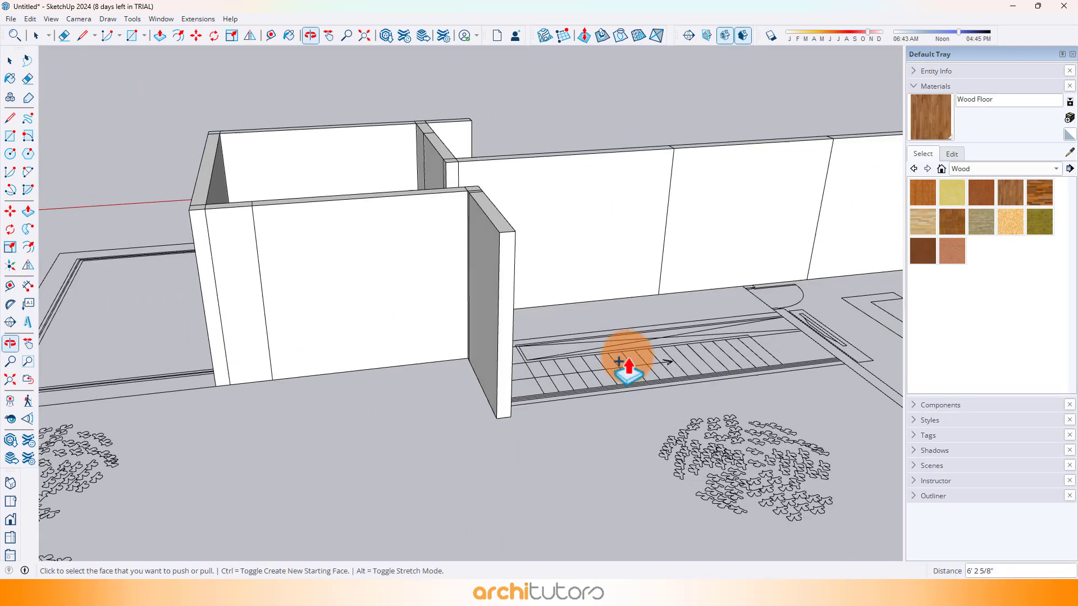
{"action": "middle_click_drag", "start_coordinate": [351, 334], "coordinate": [45, 321]}
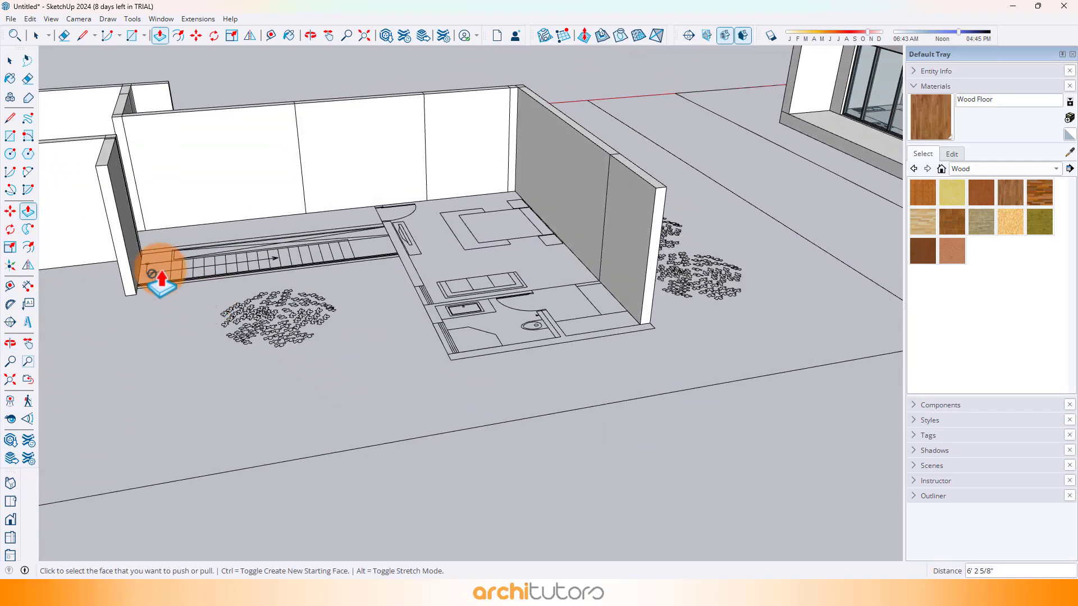
{"action": "scroll", "coordinate": [155, 261], "scroll_direction": "up", "scroll_amount": 1}
{"action": "scroll", "coordinate": [673, 336], "scroll_direction": "up", "scroll_amount": 2}
{"action": "scroll", "coordinate": [745, 385], "scroll_direction": "up", "scroll_amount": 2}
{"action": "scroll", "coordinate": [696, 395], "scroll_direction": "up", "scroll_amount": 2}
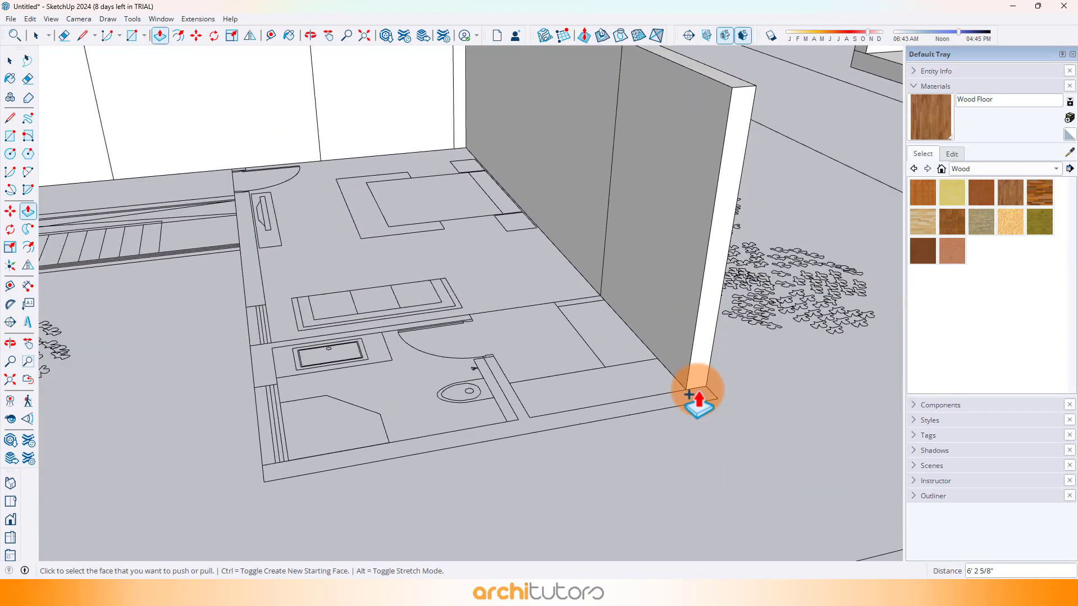
{"action": "left_click", "coordinate": [692, 387]}
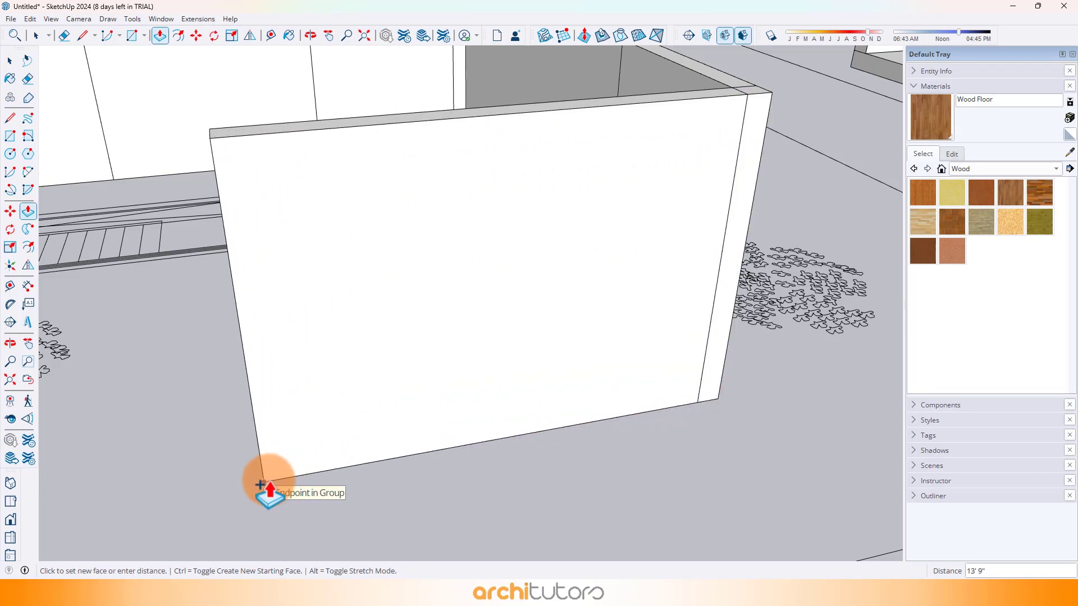
{"action": "left_click", "coordinate": [269, 488]}
Turn the wall at the bathroom corner and extend it across the bathroom window, 2' 9" past the partition and 3' across the bedroom window
{"action": "middle_click_drag", "start_coordinate": [416, 452], "coordinate": [645, 328]}
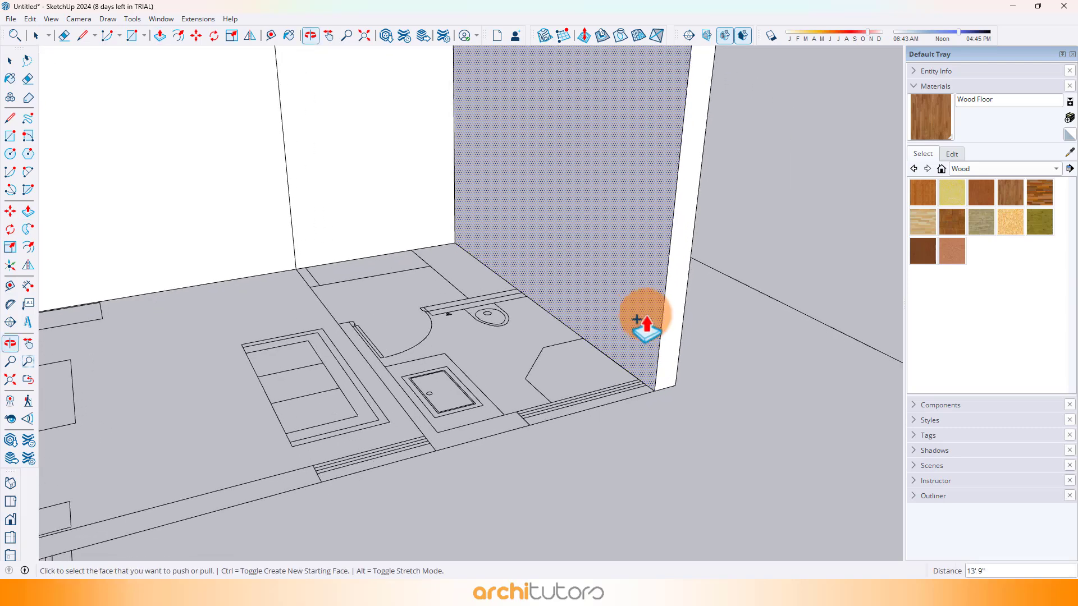
{"action": "left_click_drag", "start_coordinate": [652, 387], "coordinate": [431, 461]}
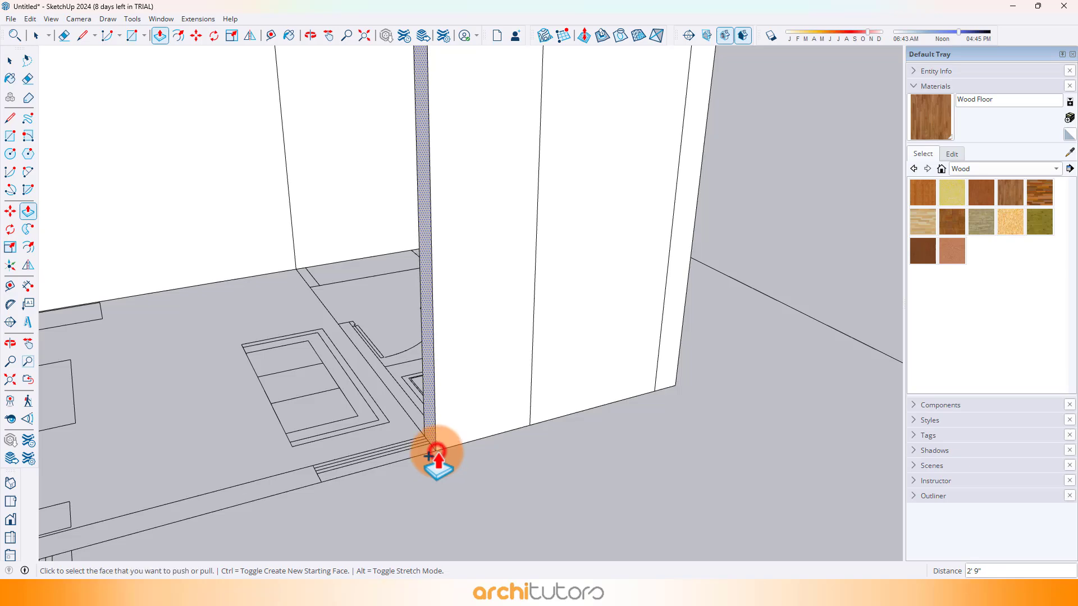
{"action": "scroll", "coordinate": [456, 366], "scroll_direction": "down", "scroll_amount": 1}
{"action": "middle_click_drag", "start_coordinate": [457, 366], "coordinate": [679, 326], "text": "shift"}
{"action": "left_click", "coordinate": [668, 360]}
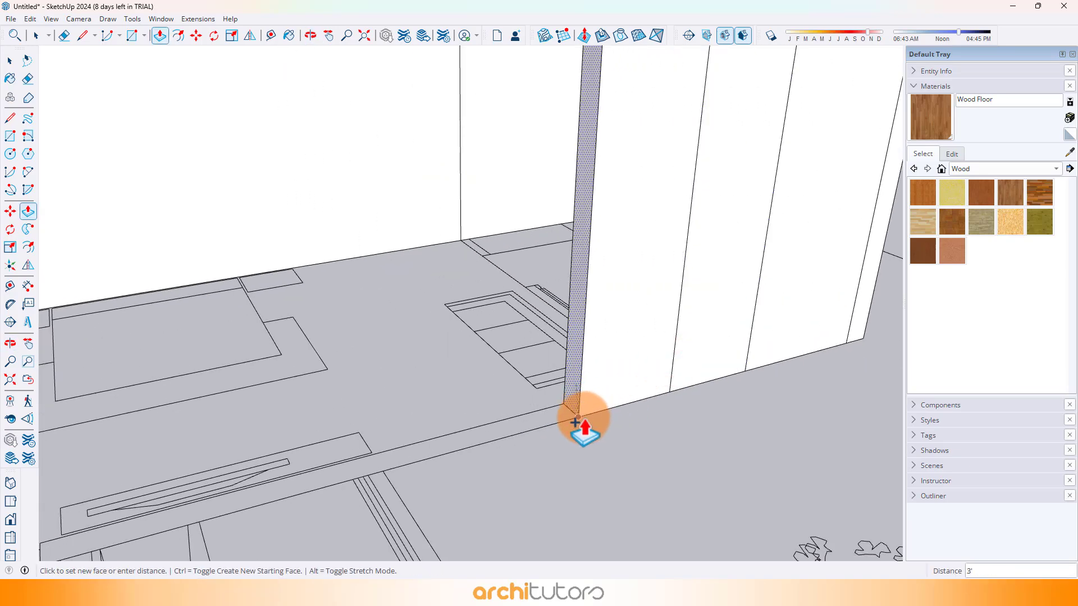
{"action": "left_click", "coordinate": [576, 421]}
Extend the wall 5' 6" to the staircase edge and continue it behind the bedroom's TV unit to the bedroom door
{"action": "middle_click_drag", "start_coordinate": [606, 392], "coordinate": [759, 364]}
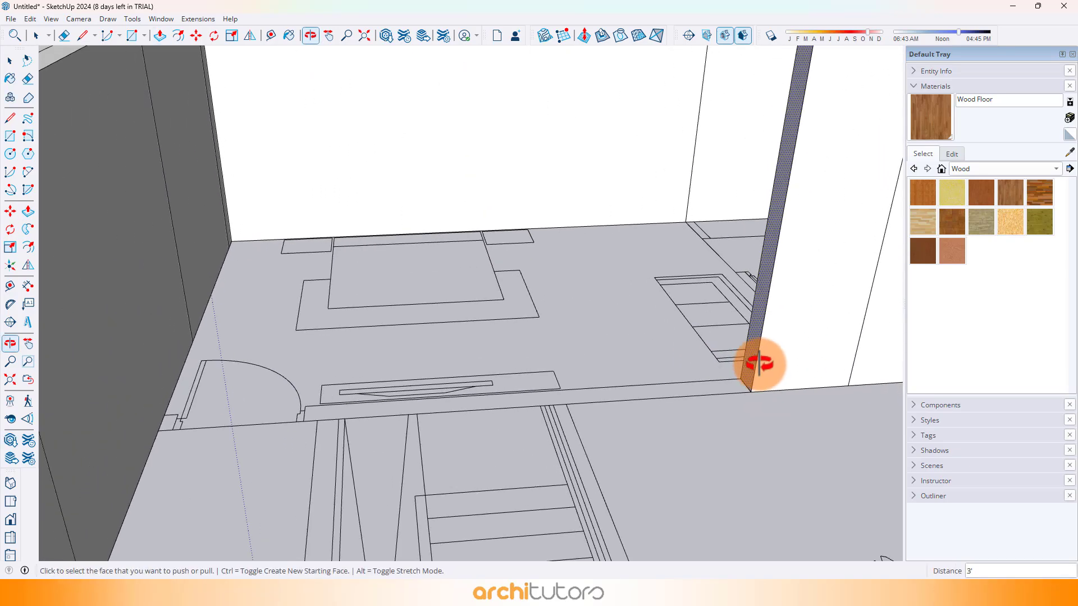
{"action": "left_click", "coordinate": [742, 379]}
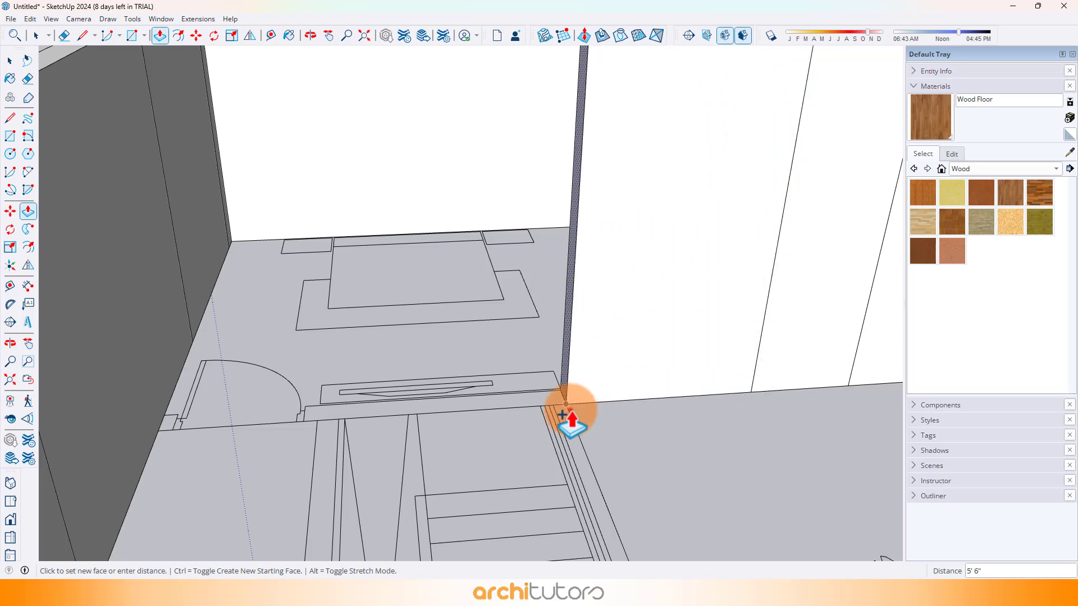
{"action": "left_click", "coordinate": [566, 405]}
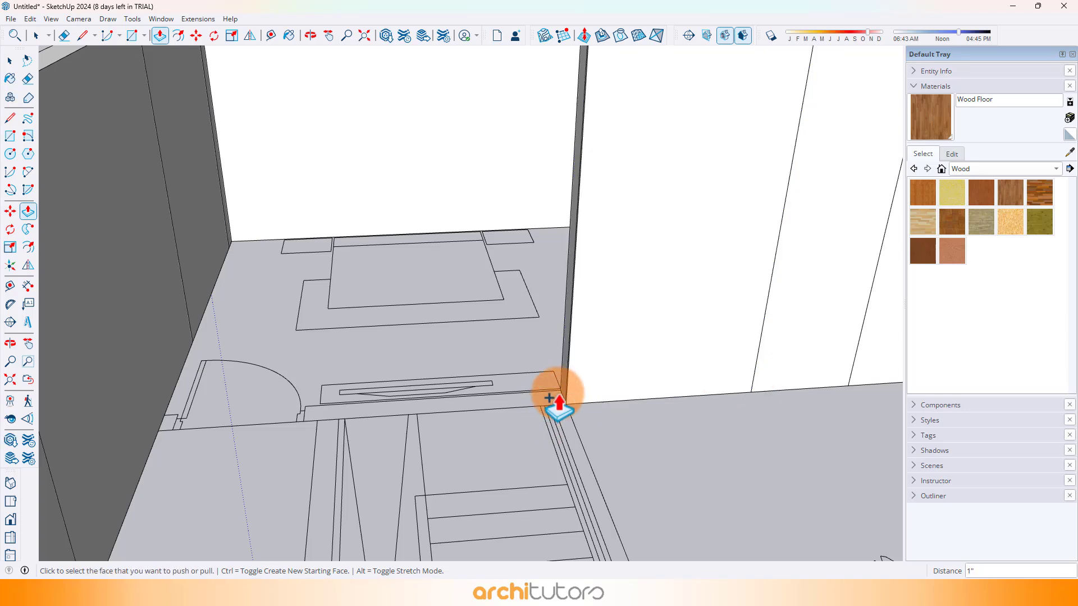
{"action": "left_click", "coordinate": [555, 399]}
{"action": "middle_click_drag", "start_coordinate": [730, 392], "coordinate": [393, 373]}
{"action": "scroll", "coordinate": [390, 364], "scroll_direction": "down", "scroll_amount": 4}
{"action": "left_click", "coordinate": [390, 361]}
{"action": "scroll", "coordinate": [286, 393], "scroll_direction": "up", "scroll_amount": 2}
{"action": "middle_click_drag", "start_coordinate": [292, 387], "coordinate": [489, 349], "text": "shift"}
{"action": "key", "text": "Escape"}
{"action": "scroll", "coordinate": [479, 325], "scroll_direction": "down", "scroll_amount": 2}
{"action": "scroll", "coordinate": [455, 339], "scroll_direction": "down", "scroll_amount": 2}
{"action": "key", "text": "space"}
Place a guide below the long wall's top edge and draw header lines along it above the bedroom and corridor windows
{"action": "scroll", "coordinate": [213, 332], "scroll_direction": "up", "scroll_amount": 2}
{"action": "scroll", "coordinate": [230, 330], "scroll_direction": "up", "scroll_amount": 4}
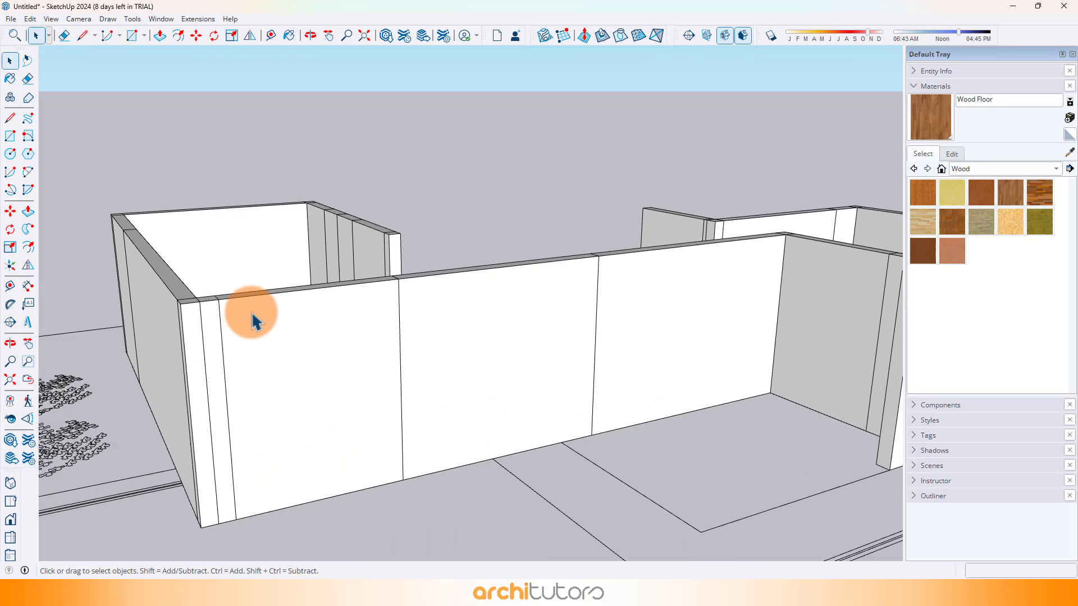
{"action": "left_click", "coordinate": [272, 303]}
{"action": "key", "text": "t"}
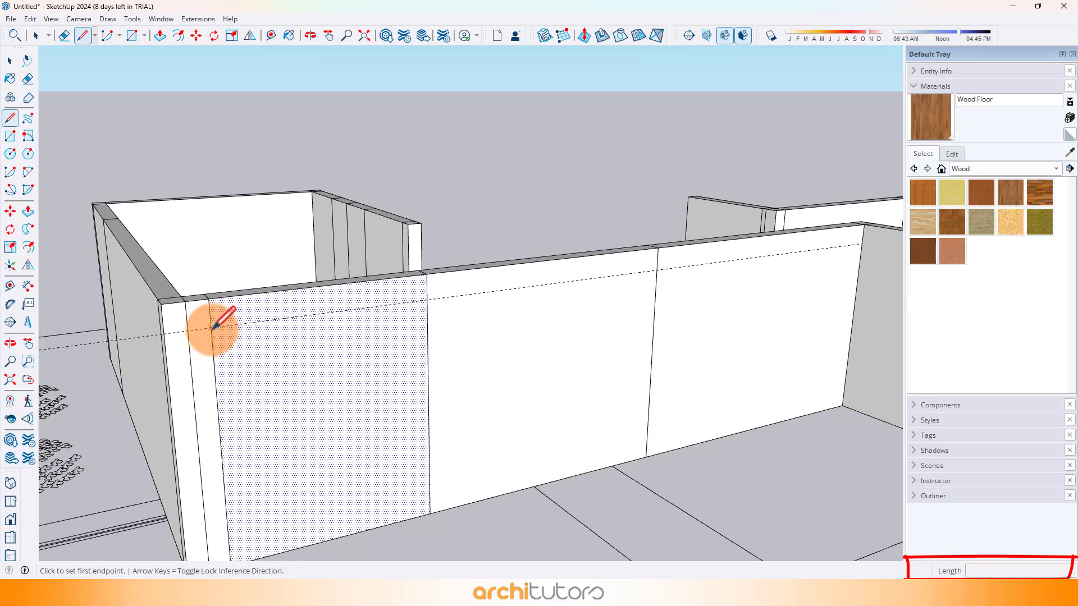
{"action": "left_click", "coordinate": [427, 299]}
{"action": "scroll", "coordinate": [429, 298], "scroll_direction": "down", "scroll_amount": 2}
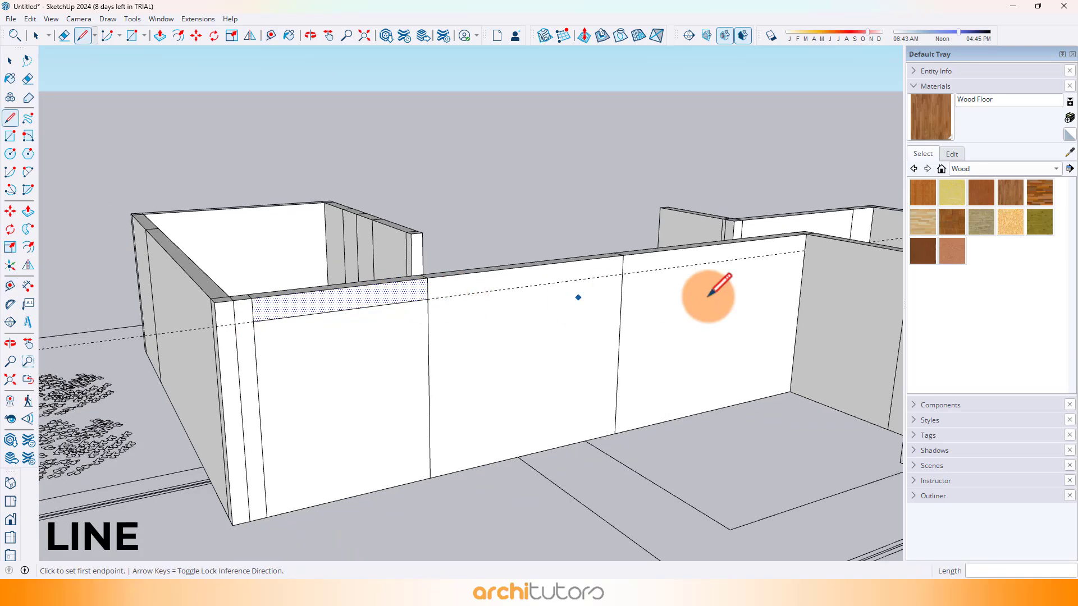
{"action": "scroll", "coordinate": [710, 297], "scroll_direction": "up", "scroll_amount": 3}
{"action": "middle_click_drag", "start_coordinate": [597, 270], "coordinate": [569, 6]}
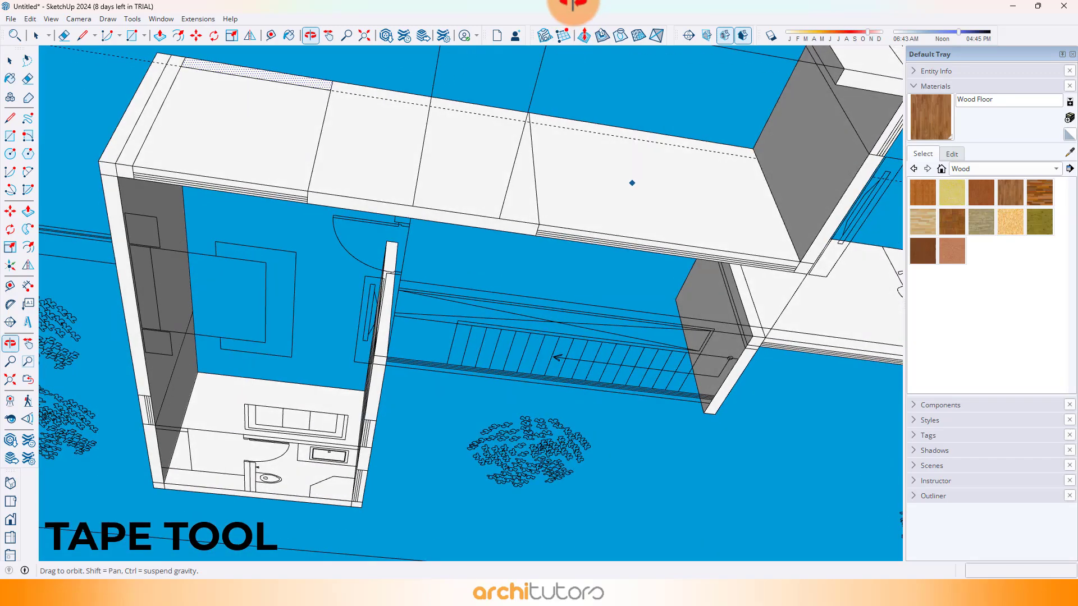
{"action": "scroll", "coordinate": [757, 147], "scroll_direction": "up", "scroll_amount": 1}
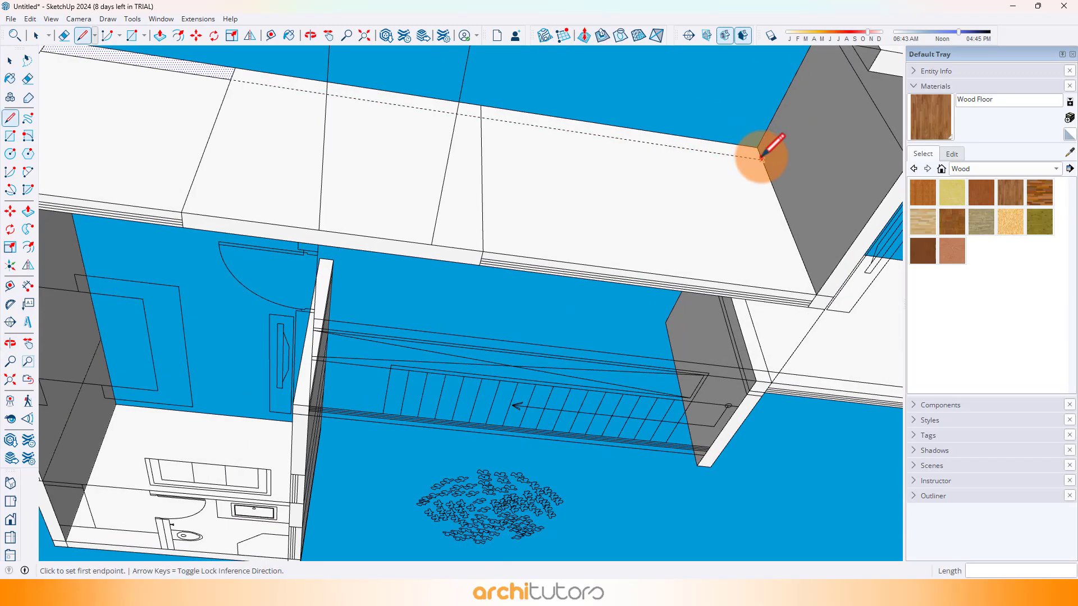
{"action": "scroll", "coordinate": [459, 189], "scroll_direction": "down", "scroll_amount": 3}
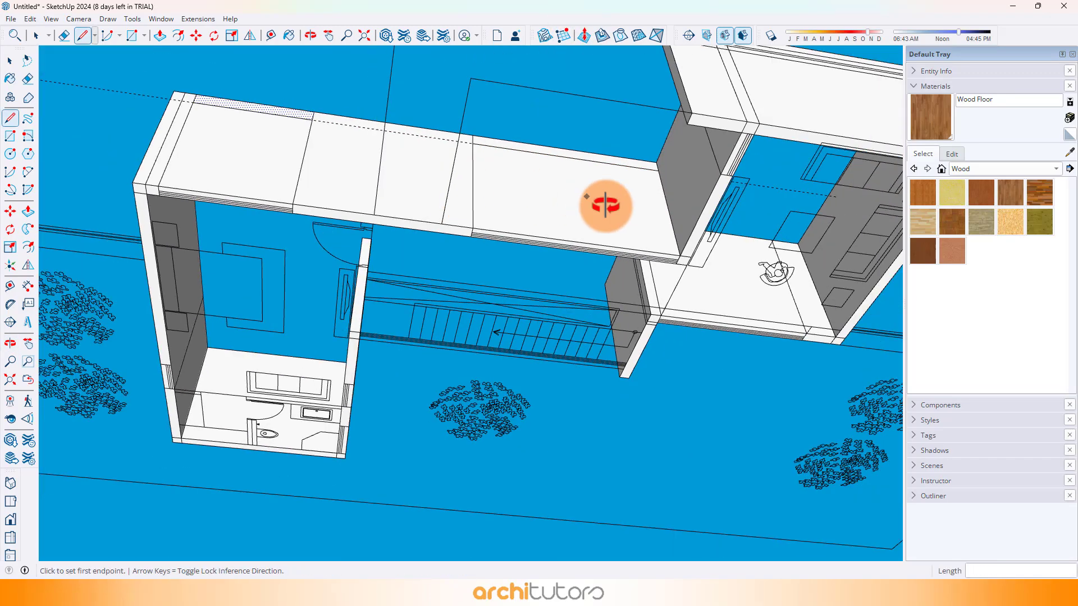
Place a guide 12" below the top edge of the lounge's TV-side wall
{"action": "middle_click_drag", "start_coordinate": [606, 207], "coordinate": [646, 185]}
{"action": "scroll", "coordinate": [646, 228], "scroll_direction": "up", "scroll_amount": 2}
{"action": "scroll", "coordinate": [658, 230], "scroll_direction": "up", "scroll_amount": 2}
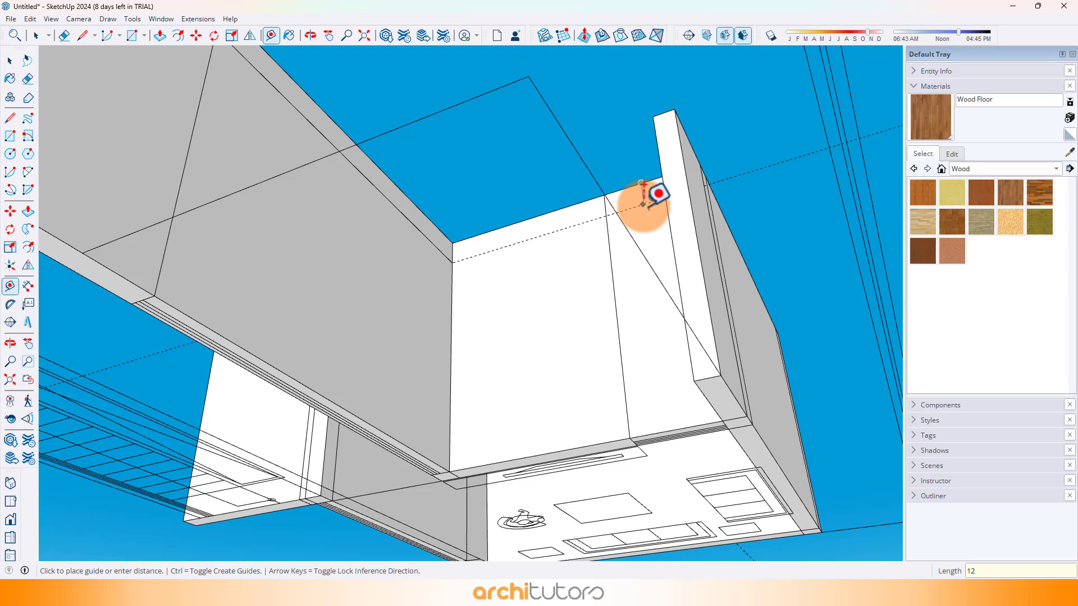
{"action": "scroll", "coordinate": [619, 211], "scroll_direction": "up", "scroll_amount": 2}
{"action": "middle_click_drag", "start_coordinate": [623, 211], "coordinate": [698, 211]}
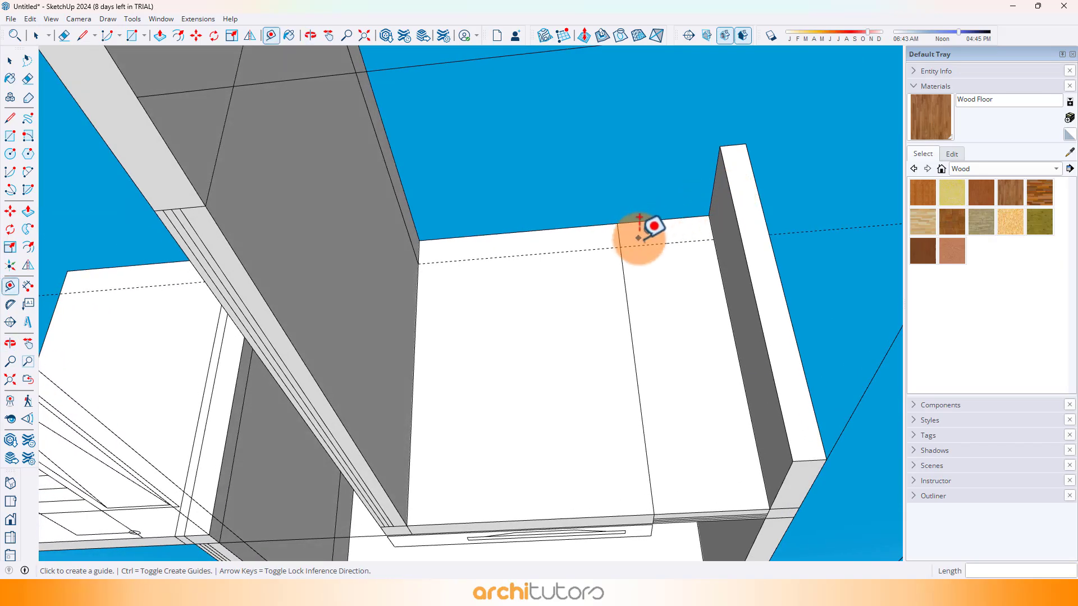
Draw a header line along the guide above the TV-side window and push the face below it 9" through the wall
{"action": "left_click", "coordinate": [714, 240]}
{"action": "middle_click_drag", "start_coordinate": [714, 240], "coordinate": [625, 315]}
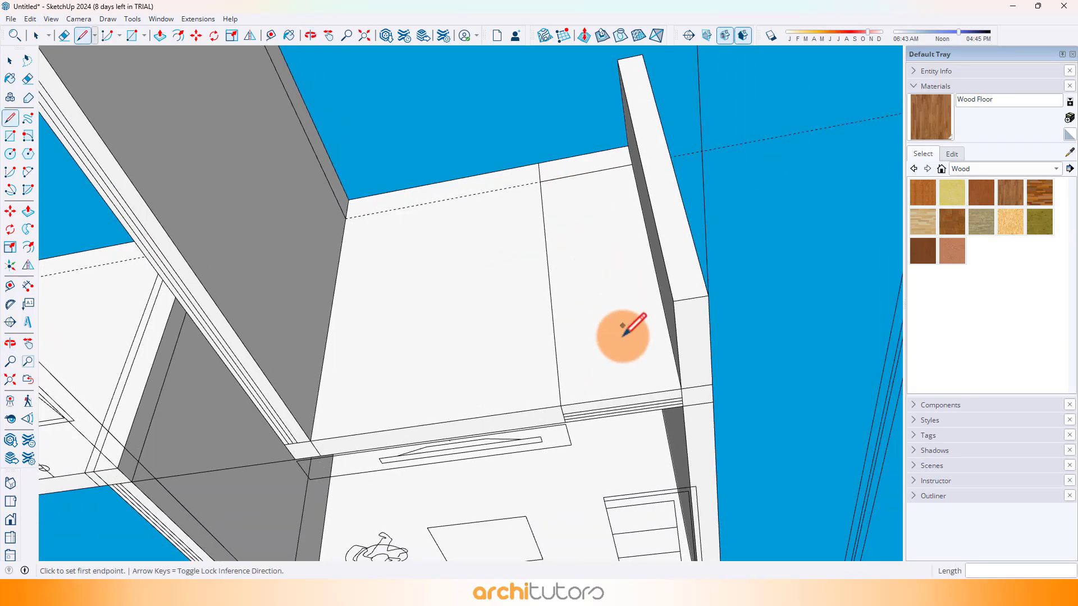
{"action": "left_click", "coordinate": [579, 247]}
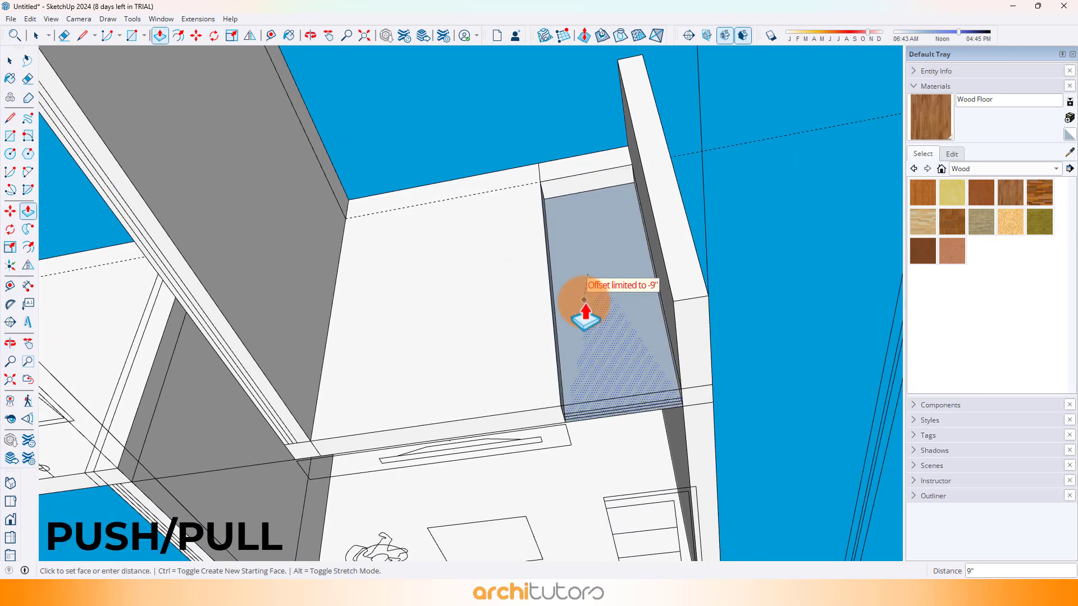
{"action": "left_click", "coordinate": [573, 309]}
Draw a vertical line up the bedroom's outer side wall at the small window's edge and undo the erased wall face
{"action": "mouse_move", "coordinate": [577, 288]}
{"action": "middle_mouse_down"}
{"action": "mouse_move", "coordinate": [327, 344]}
{"action": "mouse_move", "coordinate": [368, 315]}
{"action": "mouse_move", "coordinate": [145, 320]}
{"action": "mouse_move", "coordinate": [801, 298]}
{"action": "mouse_move", "coordinate": [466, 264]}
{"action": "mouse_move", "coordinate": [414, 269]}
{"action": "mouse_move", "coordinate": [397, 312]}
{"action": "mouse_move", "coordinate": [452, 481]}
{"action": "mouse_move", "coordinate": [544, 424]}
{"action": "mouse_move", "coordinate": [298, 258]}
{"action": "mouse_move", "coordinate": [572, 53]}
{"action": "mouse_move", "coordinate": [529, 147]}
{"action": "mouse_move", "coordinate": [541, 293]}
{"action": "mouse_move", "coordinate": [409, 276]}
{"action": "middle_mouse_up"}
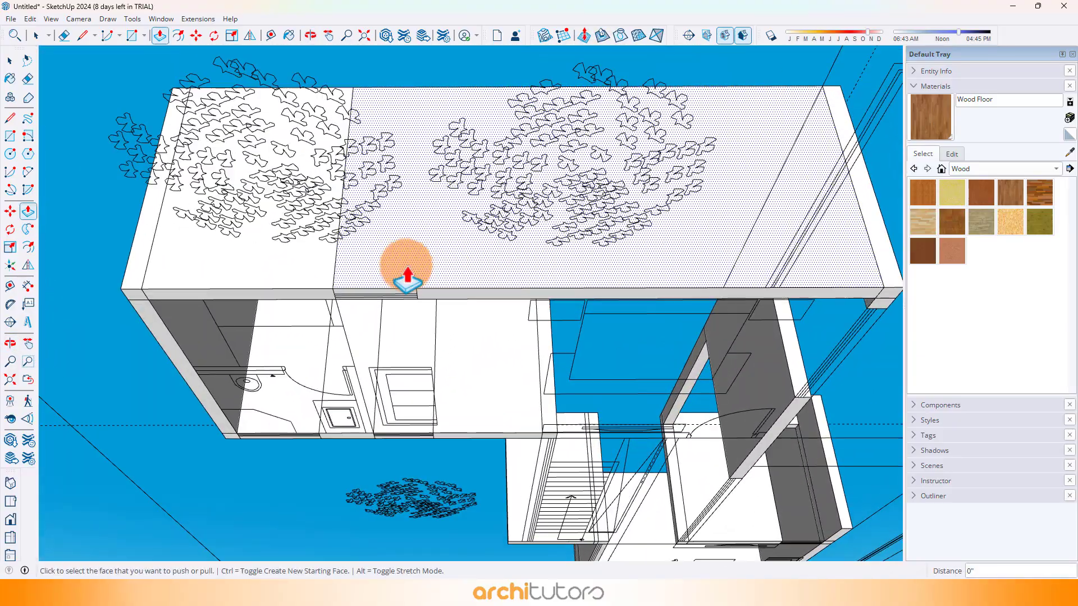
{"action": "key", "text": "l"}
{"action": "left_click", "coordinate": [416, 289]}
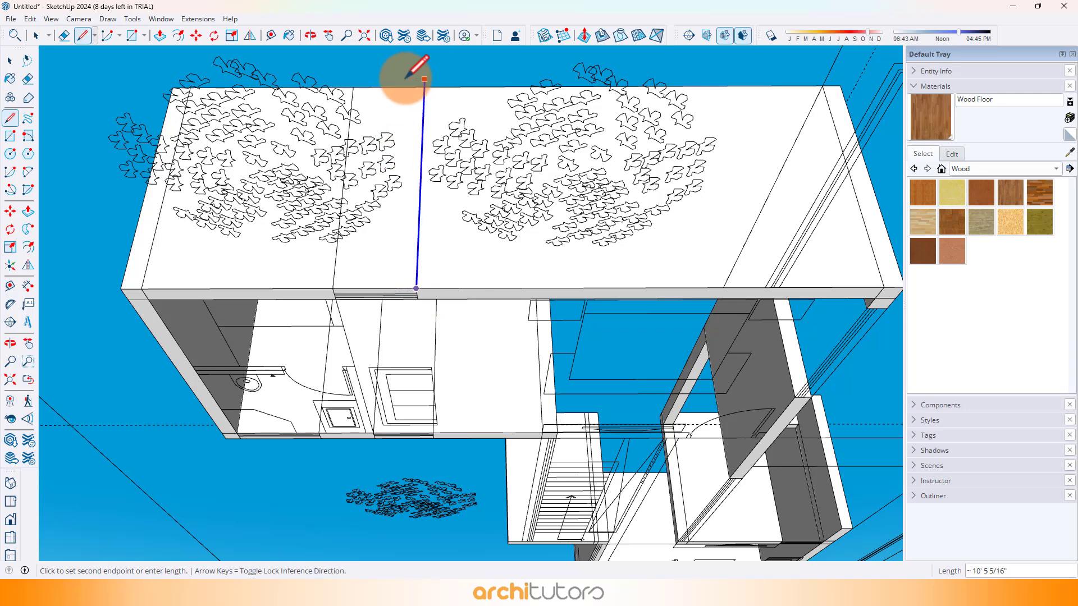
{"action": "left_click", "coordinate": [425, 84]}
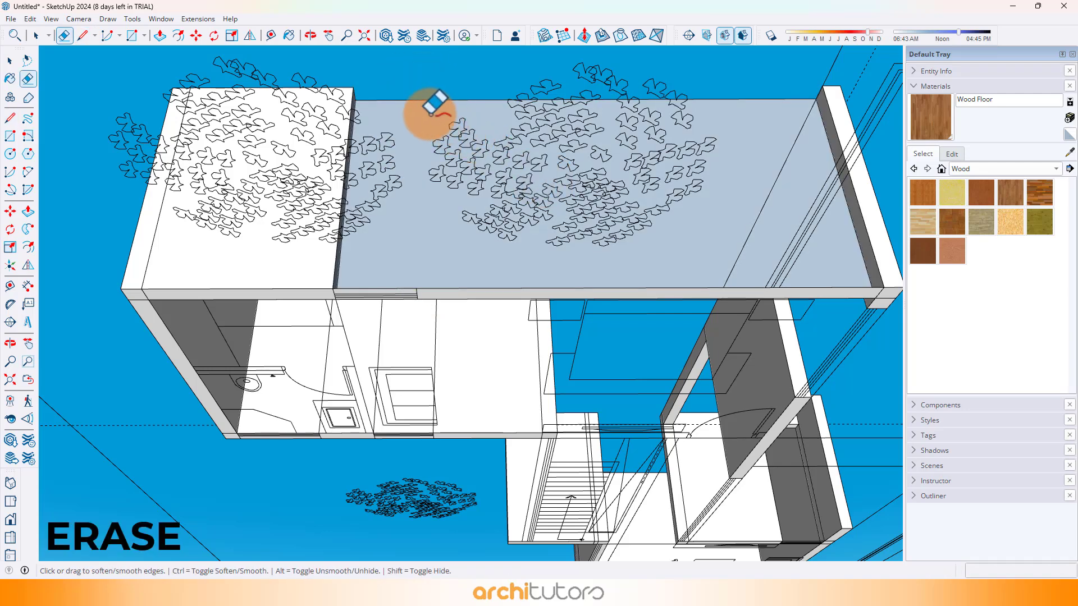
{"action": "key", "text": "ctrl+z"}
Draw a 3' header line on a guide 12" below the side wall's top and push in the window face beneath it
{"action": "middle_click_drag", "start_coordinate": [432, 88], "coordinate": [475, 158]}
{"action": "key", "text": "t"}
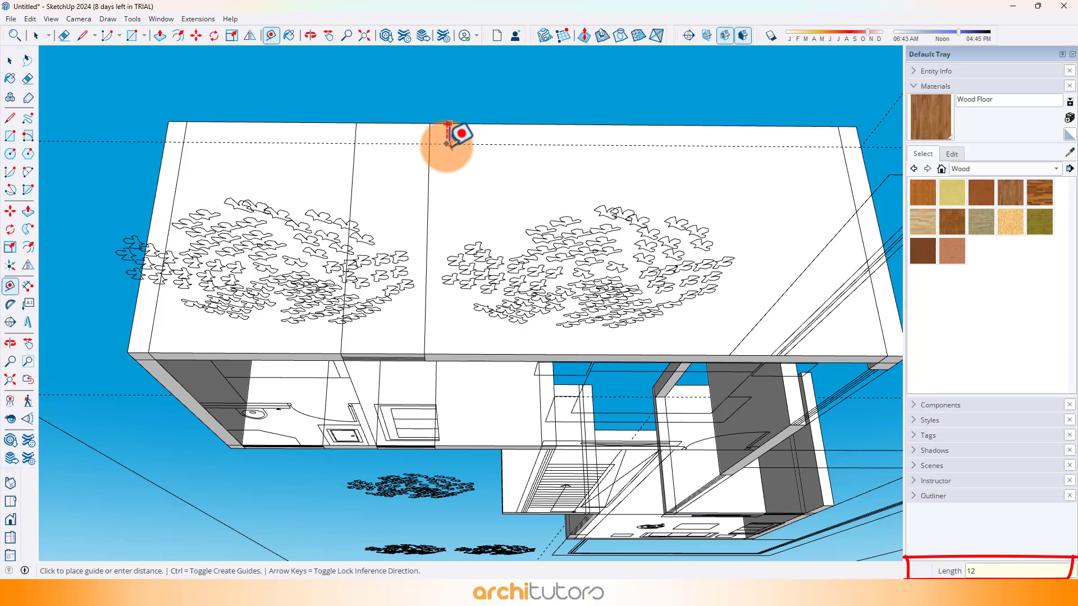
{"action": "scroll", "coordinate": [400, 143], "scroll_direction": "up", "scroll_amount": 2}
{"action": "key", "text": "l"}
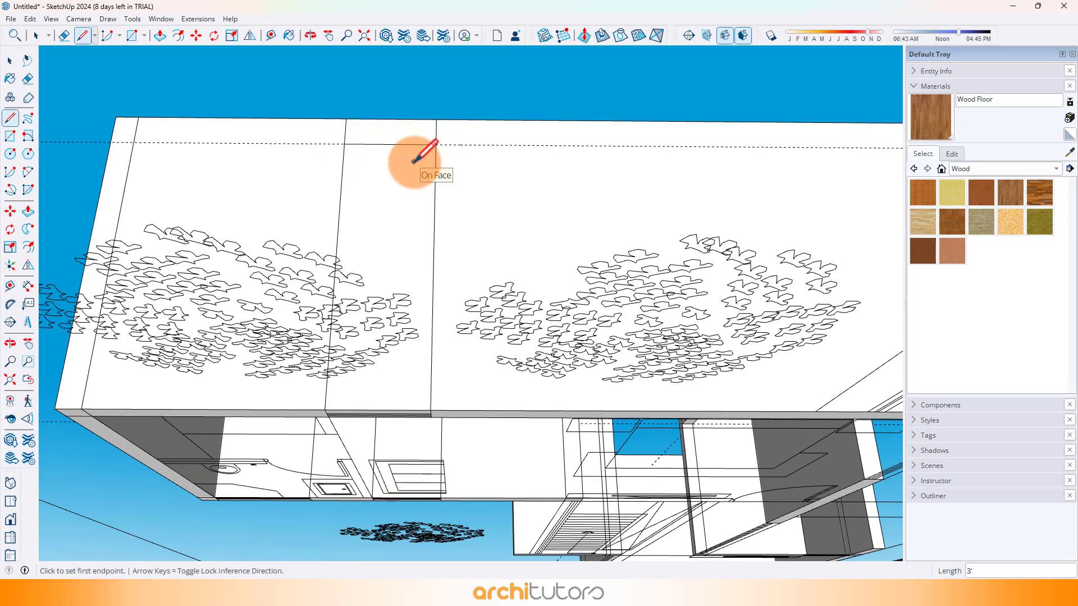
{"action": "left_click_drag", "start_coordinate": [409, 183], "coordinate": [407, 184]}
Push the underside of the outer wall section up 9' to cut the window opening beneath its header
{"action": "middle_click_drag", "start_coordinate": [407, 175], "coordinate": [558, 306]}
{"action": "middle_click_drag", "start_coordinate": [436, 312], "coordinate": [730, 254]}
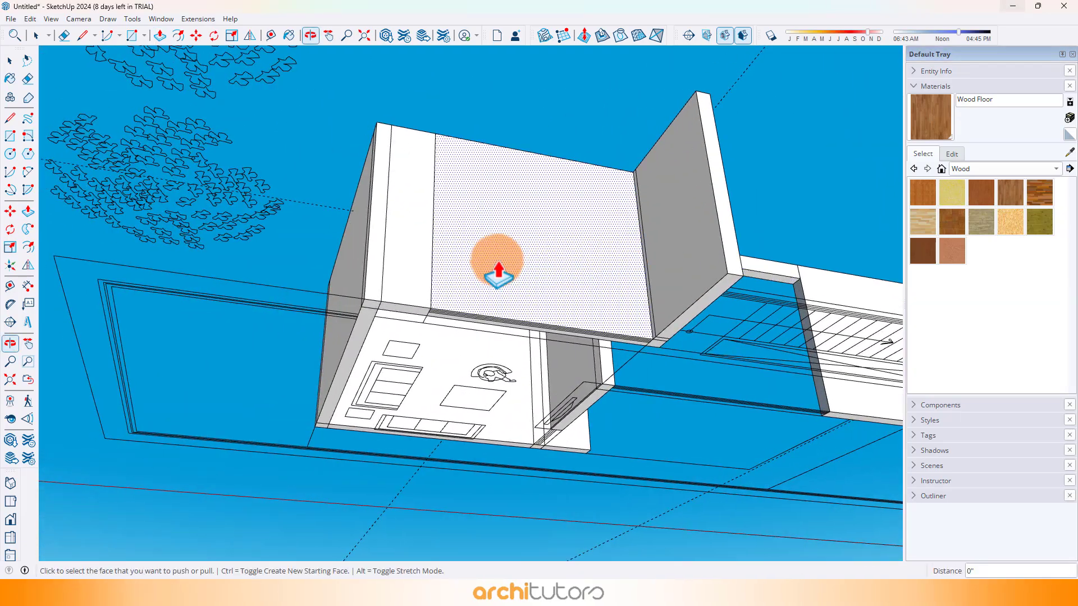
{"action": "middle_click_drag", "start_coordinate": [498, 259], "coordinate": [449, 232]}
{"action": "scroll", "coordinate": [448, 231], "scroll_direction": "up", "scroll_amount": 2}
{"action": "left_click", "coordinate": [425, 323]}
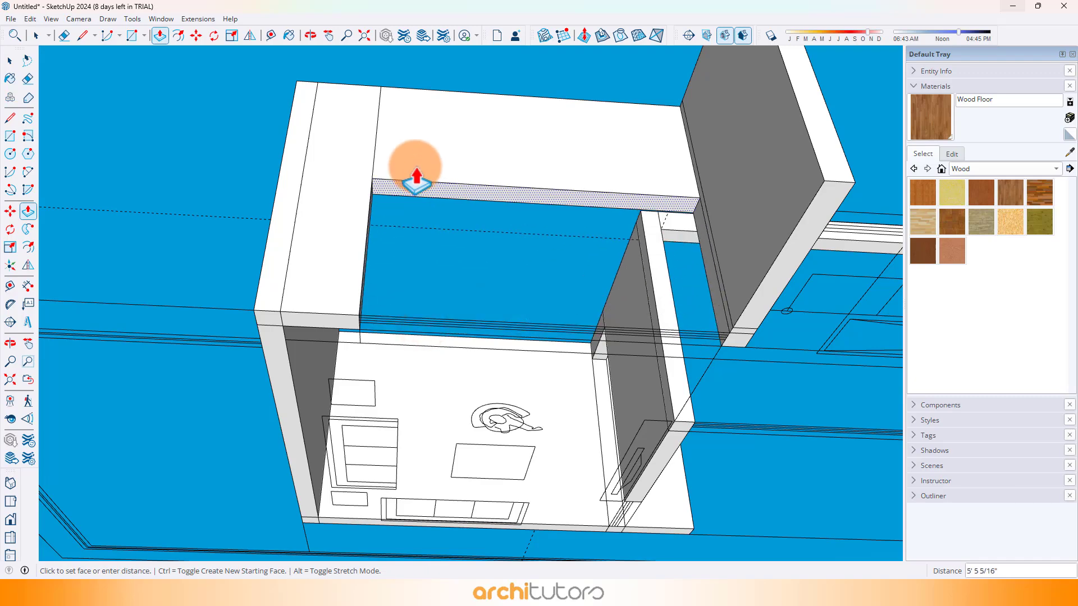
{"action": "scroll", "coordinate": [508, 158], "scroll_direction": "down", "scroll_amount": 2}
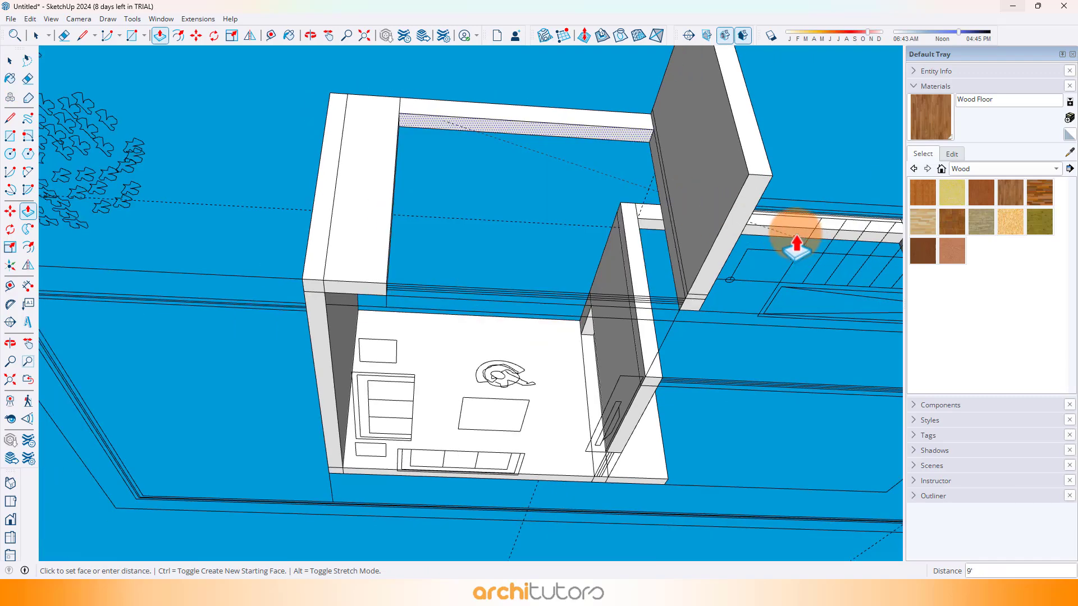
Select all connected upper-floor wall geometry and make it a group
{"action": "middle_click_drag", "start_coordinate": [713, 233], "coordinate": [486, 339]}
{"action": "triple_click", "coordinate": [457, 359]}
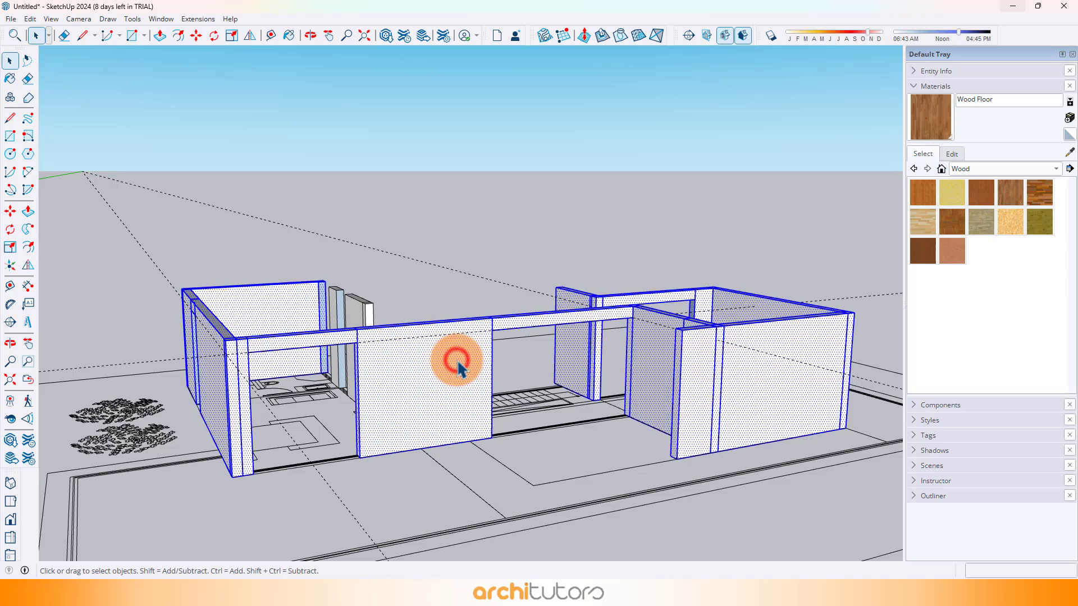
{"action": "scroll", "coordinate": [388, 270], "scroll_direction": "down", "scroll_amount": 3}
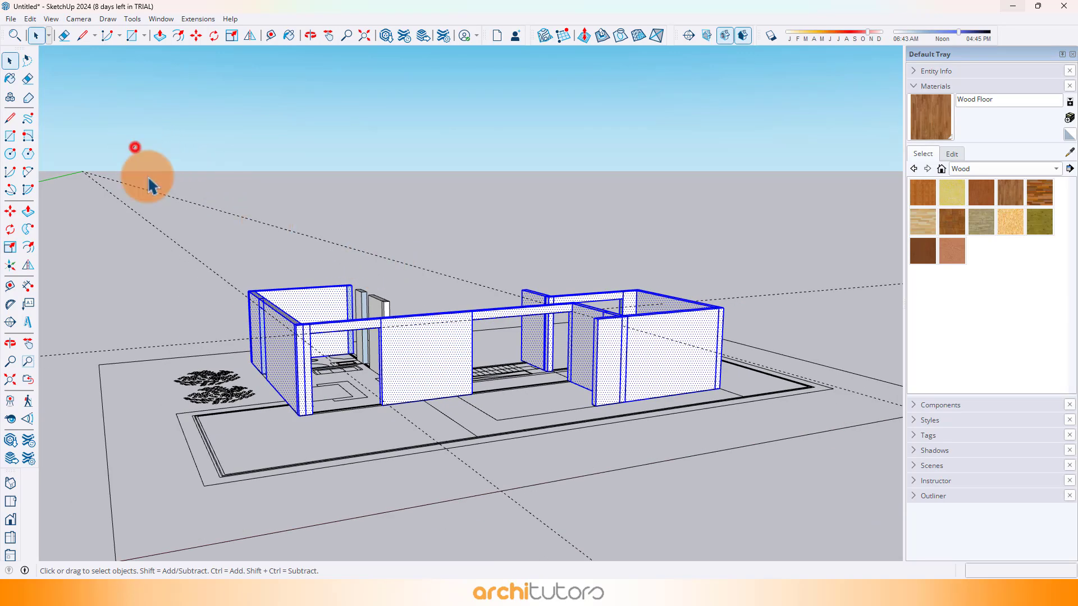
{"action": "scroll", "coordinate": [418, 339], "scroll_direction": "up", "scroll_amount": 2}
{"action": "right_click", "coordinate": [415, 344]}
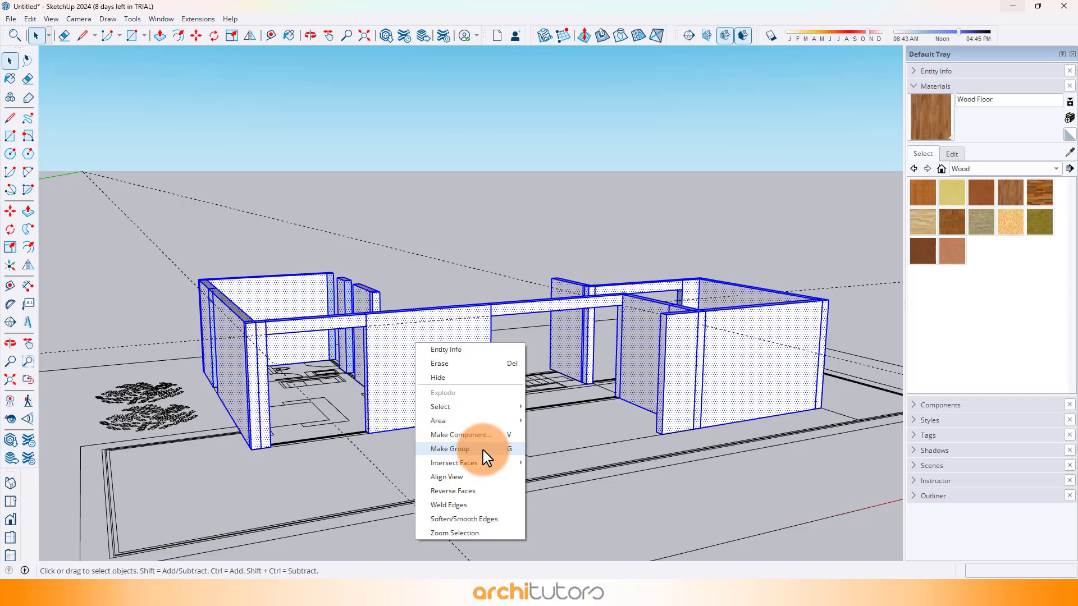
{"action": "left_click", "coordinate": [449, 449]}
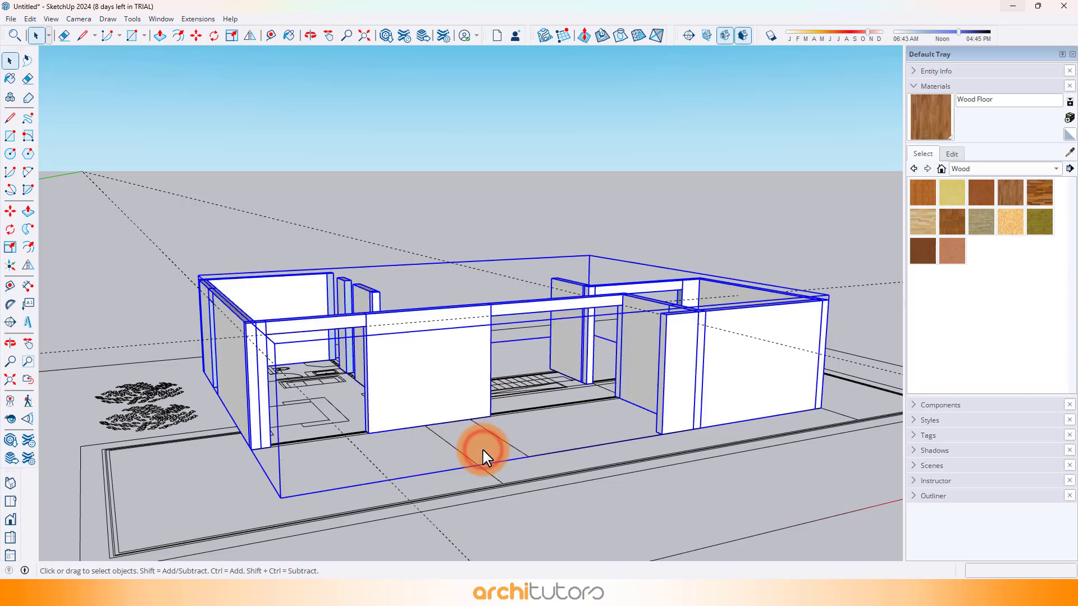
Delete all guide lines from the model and save the file
{"action": "left_click", "coordinate": [30, 18]}
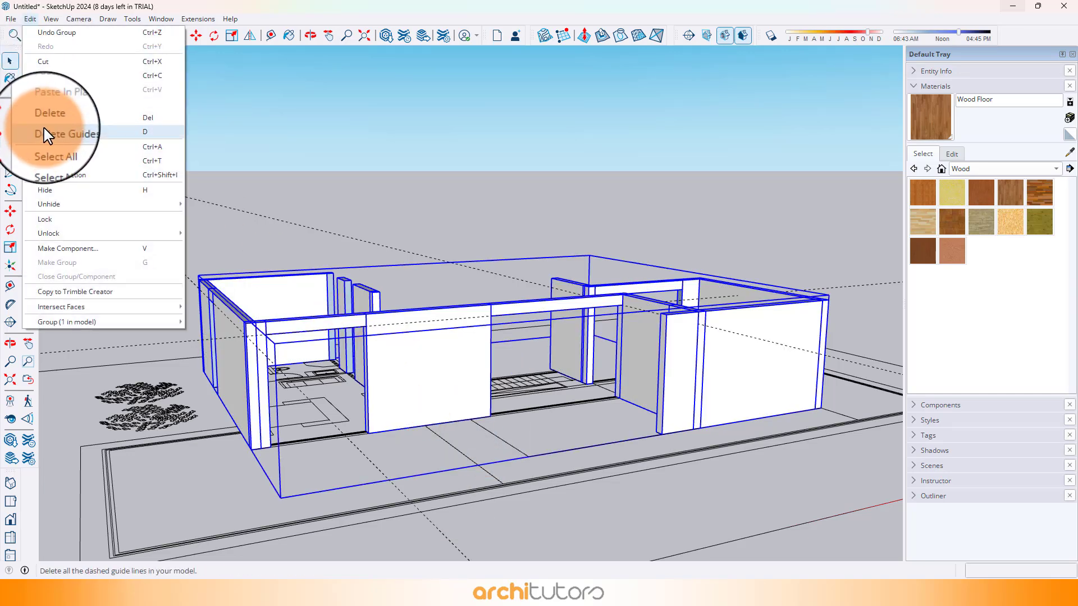
{"action": "left_click", "coordinate": [90, 133]}
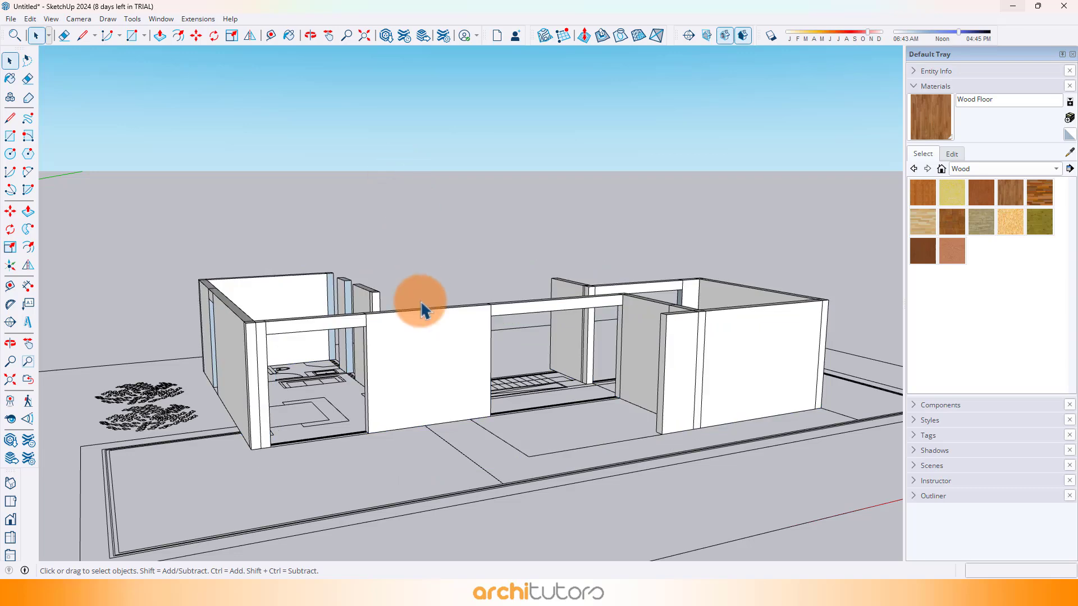
{"action": "scroll", "coordinate": [421, 309], "scroll_direction": "up", "scroll_amount": 1}
{"action": "scroll", "coordinate": [746, 313], "scroll_direction": "down", "scroll_amount": 5}
{"action": "key", "text": "ctrl+s"}
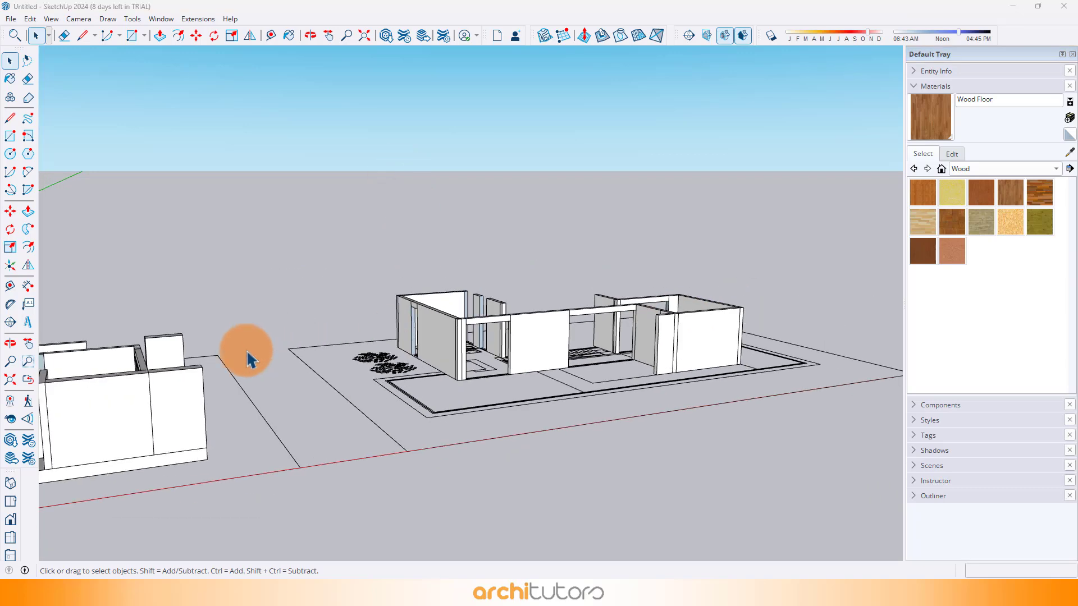
Copy the ground floor's large glazed window by its lower frame corner into the upper floor's matching front opening
{"action": "middle_click_drag", "start_coordinate": [247, 358], "coordinate": [453, 306], "text": "shift"}
{"action": "scroll", "coordinate": [263, 378], "scroll_direction": "up", "scroll_amount": 1}
{"action": "scroll", "coordinate": [331, 368], "scroll_direction": "down", "scroll_amount": 1}
{"action": "middle_click_drag", "start_coordinate": [428, 358], "coordinate": [385, 413]}
{"action": "left_click", "coordinate": [270, 388]}
{"action": "scroll", "coordinate": [287, 385], "scroll_direction": "up", "scroll_amount": 3}
{"action": "scroll", "coordinate": [413, 433], "scroll_direction": "up", "scroll_amount": 8}
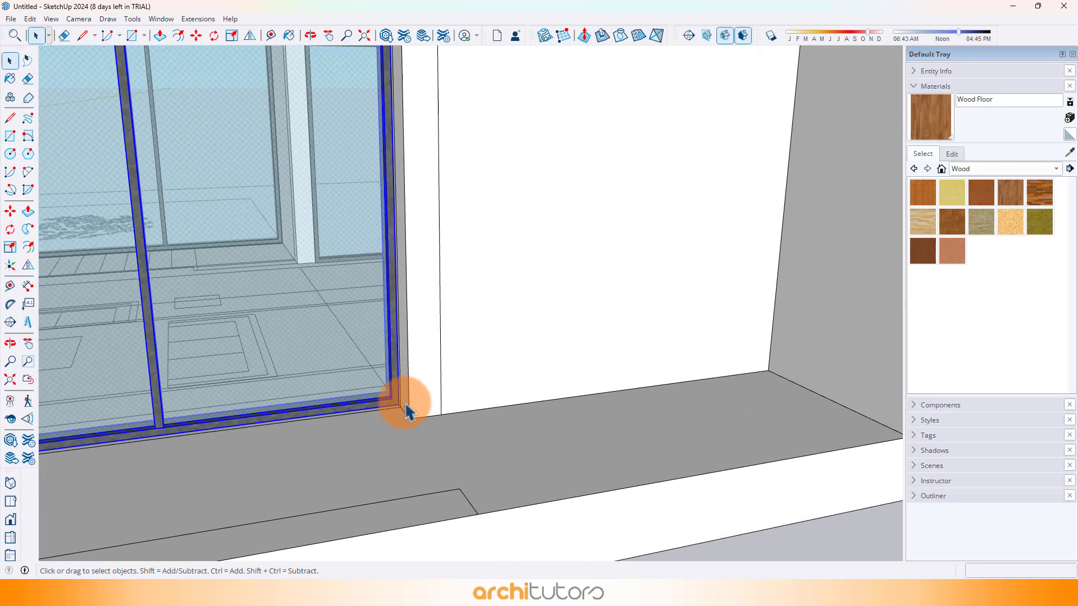
{"action": "scroll", "coordinate": [530, 442], "scroll_direction": "up", "scroll_amount": 1}
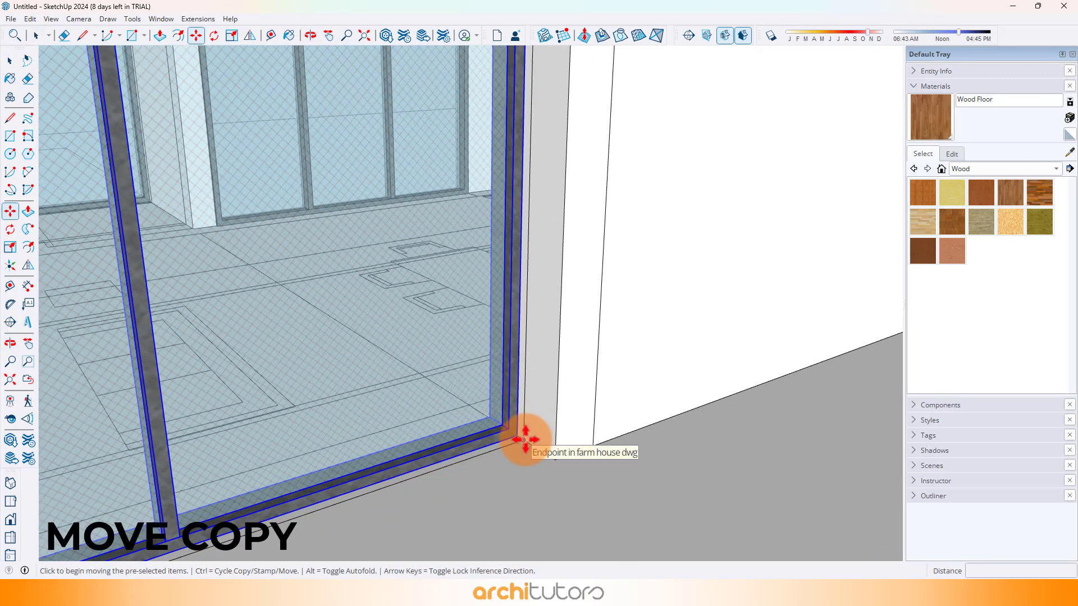
{"action": "left_click", "coordinate": [525, 439]}
{"action": "key", "text": "ctrl"}
{"action": "scroll", "coordinate": [361, 440], "scroll_direction": "down", "scroll_amount": 10}
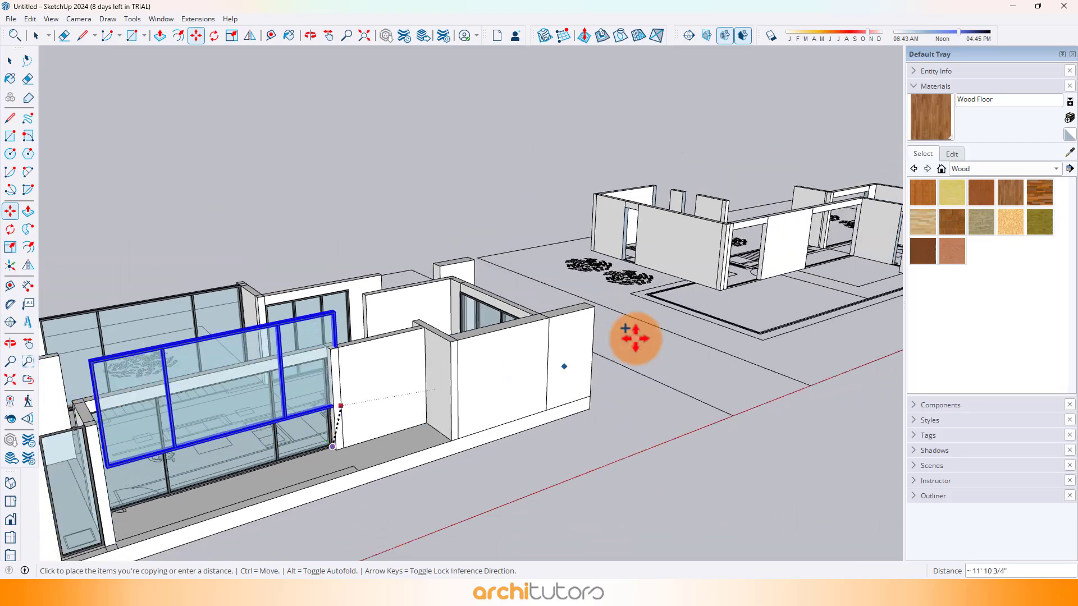
{"action": "middle_click_drag", "start_coordinate": [636, 339], "coordinate": [440, 370]}
{"action": "scroll", "coordinate": [559, 338], "scroll_direction": "up", "scroll_amount": 10}
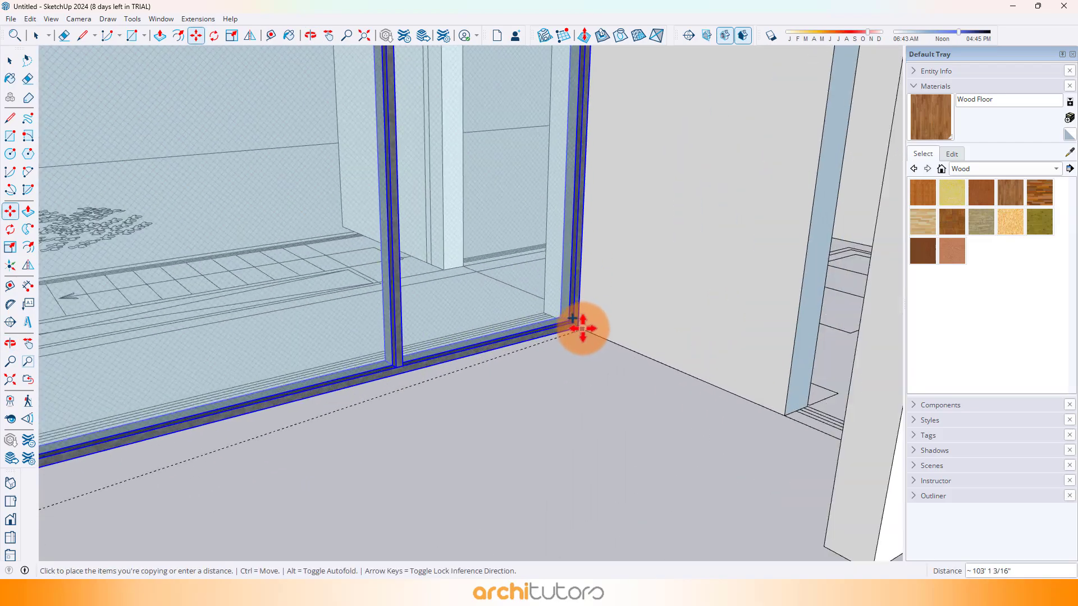
{"action": "scroll", "coordinate": [571, 323], "scroll_direction": "up", "scroll_amount": 2}
{"action": "left_click", "coordinate": [555, 317]}
Open the copied window for editing and move its oversized end frame back to the opening's edge, finishing with a 1' 5/16" move
{"action": "middle_click_drag", "start_coordinate": [556, 317], "coordinate": [436, 281]}
{"action": "scroll", "coordinate": [620, 321], "scroll_direction": "down", "scroll_amount": 8}
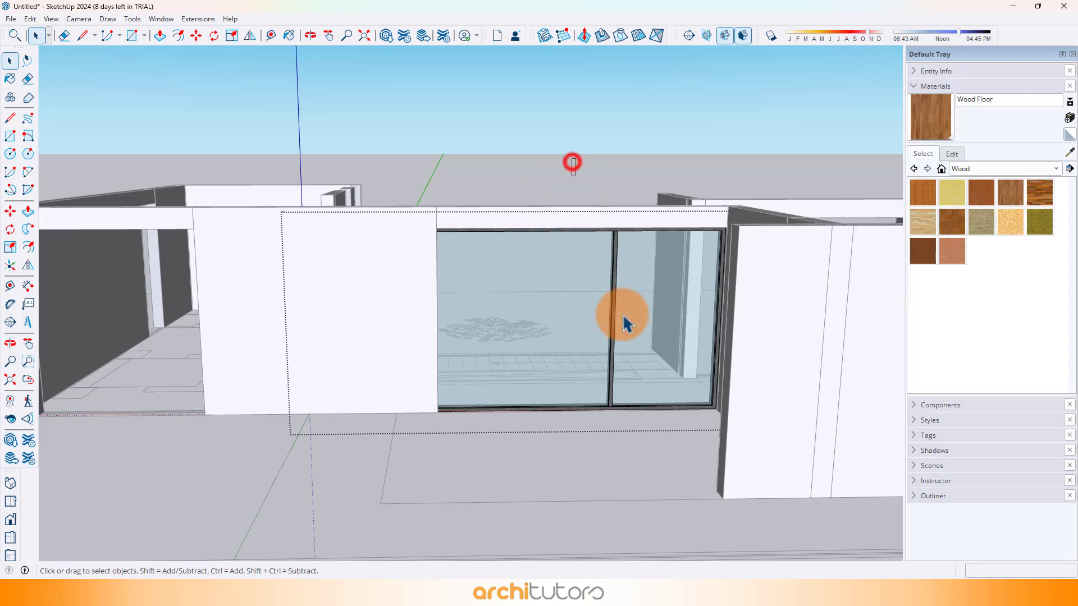
{"action": "scroll", "coordinate": [598, 435], "scroll_direction": "up", "scroll_amount": 2}
{"action": "key", "text": "m"}
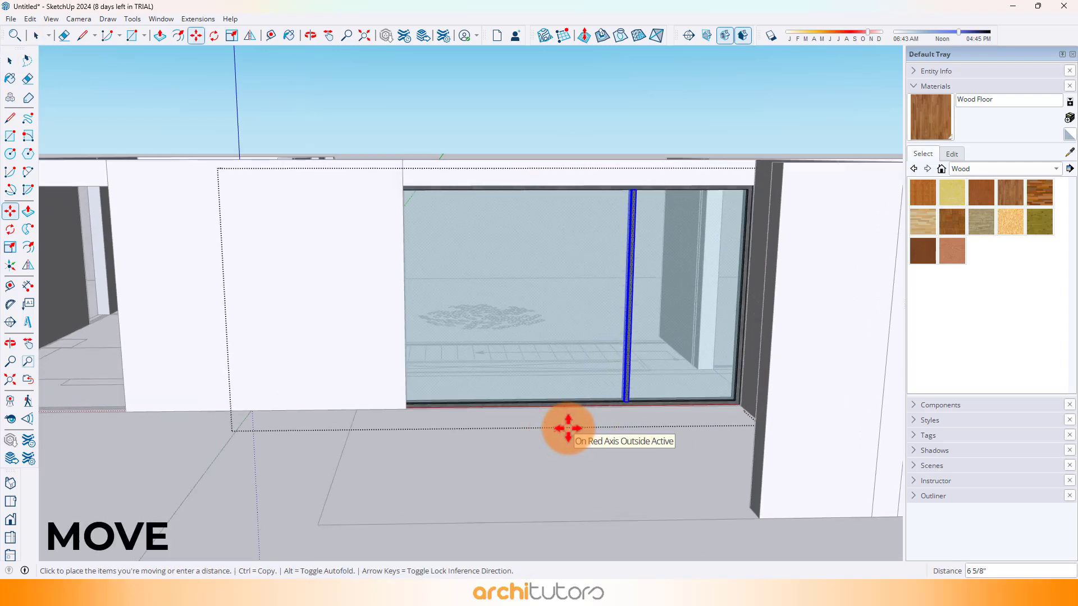
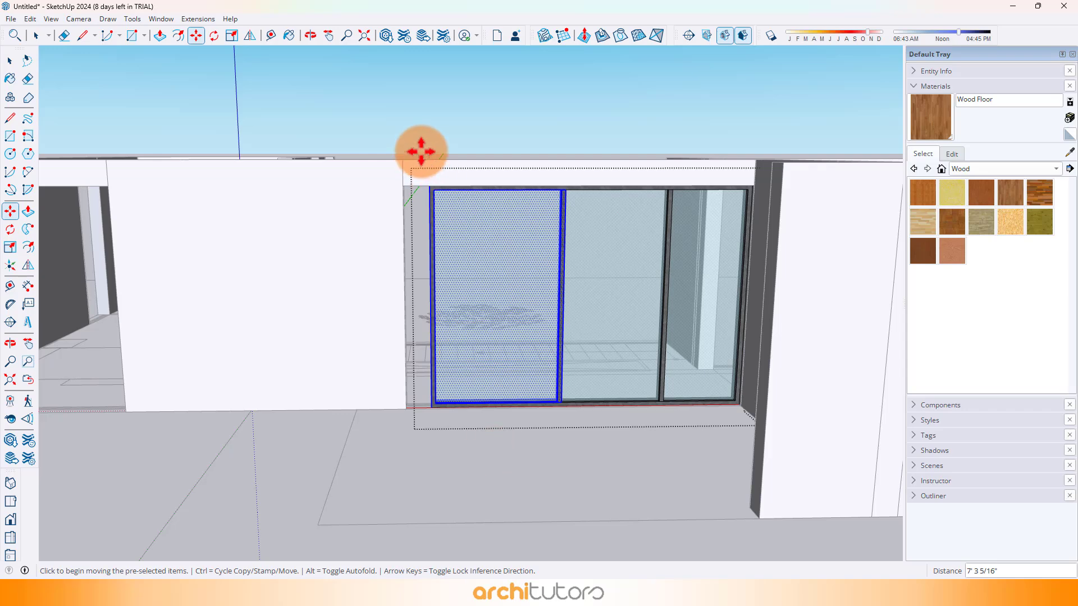
{"action": "scroll", "coordinate": [432, 390], "scroll_direction": "up", "scroll_amount": 10}
{"action": "key", "text": "m"}
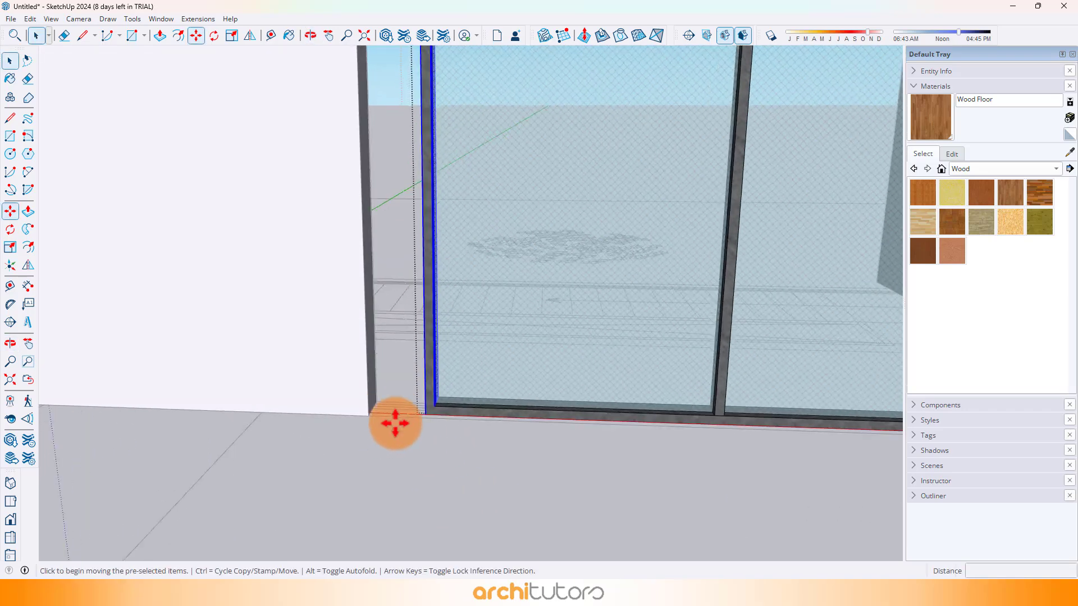
{"action": "left_click", "coordinate": [426, 418]}
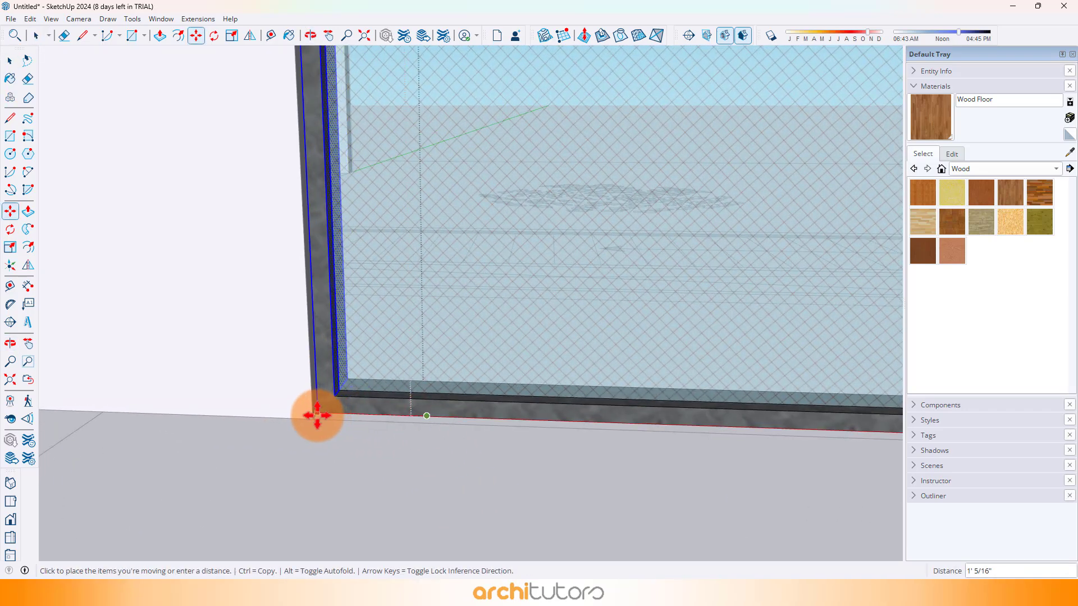
{"action": "left_click", "coordinate": [316, 415]}
Move the copied window's mullion nearest the adjusted end frame by 24 and close the window group
{"action": "scroll", "coordinate": [421, 455], "scroll_direction": "down", "scroll_amount": 8}
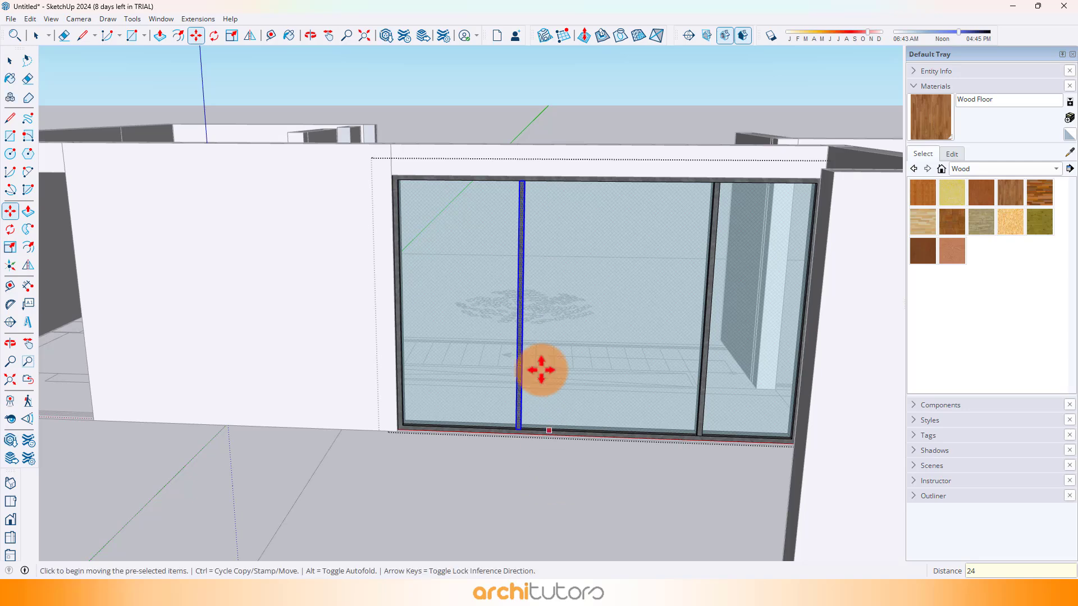
{"action": "key", "text": "space"}
{"action": "scroll", "coordinate": [505, 296], "scroll_direction": "down", "scroll_amount": 3}
{"action": "middle_click_drag", "start_coordinate": [460, 276], "coordinate": [553, 355]}
{"action": "scroll", "coordinate": [613, 272], "scroll_direction": "up", "scroll_amount": 3}
{"action": "key", "text": "Escape"}
Copy the fitted upper-floor window 19' 3" along the front wall into the bedroom's opening
{"action": "scroll", "coordinate": [494, 353], "scroll_direction": "up", "scroll_amount": 3}
{"action": "middle_click_drag", "start_coordinate": [456, 363], "coordinate": [508, 341]}
{"action": "scroll", "coordinate": [512, 337], "scroll_direction": "down", "scroll_amount": 2}
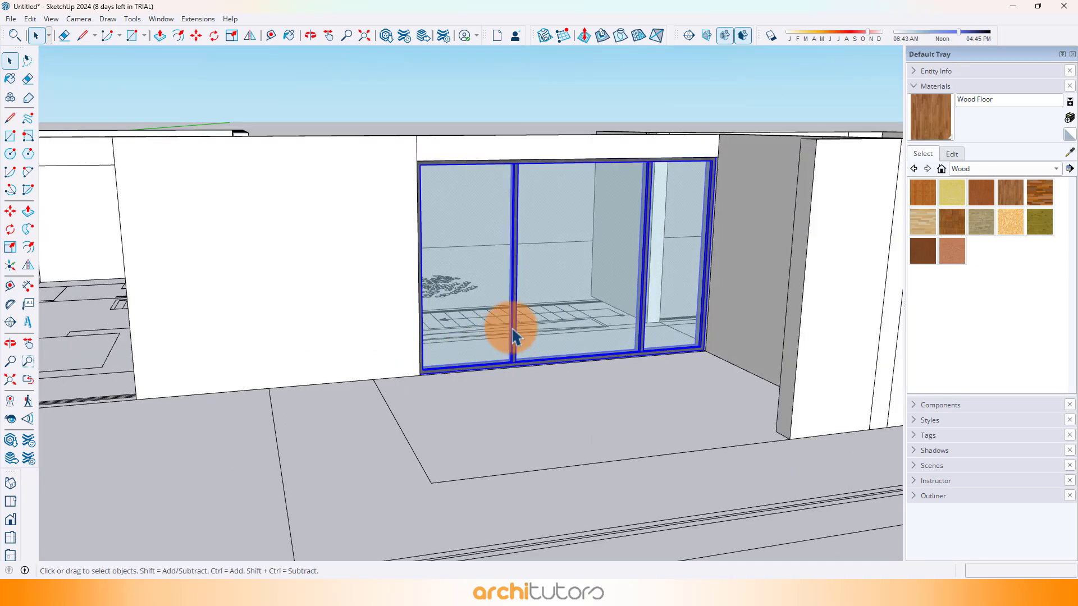
{"action": "scroll", "coordinate": [483, 358], "scroll_direction": "up", "scroll_amount": 3}
{"action": "scroll", "coordinate": [601, 334], "scroll_direction": "down", "scroll_amount": 3}
{"action": "middle_click_drag", "start_coordinate": [601, 334], "coordinate": [359, 403]}
{"action": "scroll", "coordinate": [413, 385], "scroll_direction": "up", "scroll_amount": 4}
{"action": "key", "text": "m"}
{"action": "left_click", "coordinate": [392, 387]}
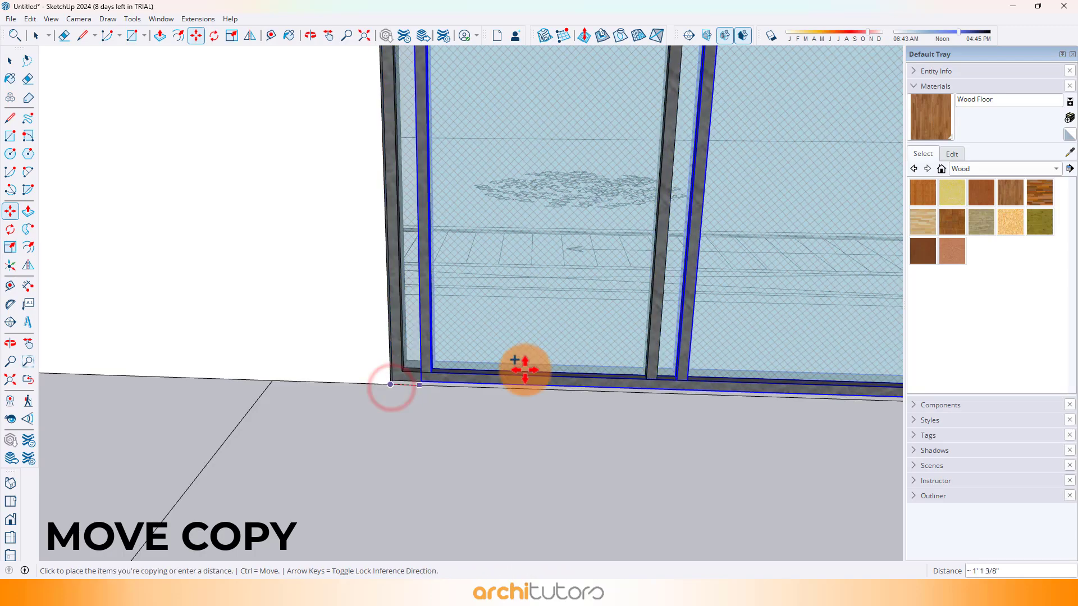
{"action": "scroll", "coordinate": [696, 356], "scroll_direction": "down", "scroll_amount": 3}
{"action": "middle_click_drag", "start_coordinate": [292, 294], "coordinate": [689, 344], "text": "shift"}
{"action": "scroll", "coordinate": [305, 400], "scroll_direction": "up", "scroll_amount": 4}
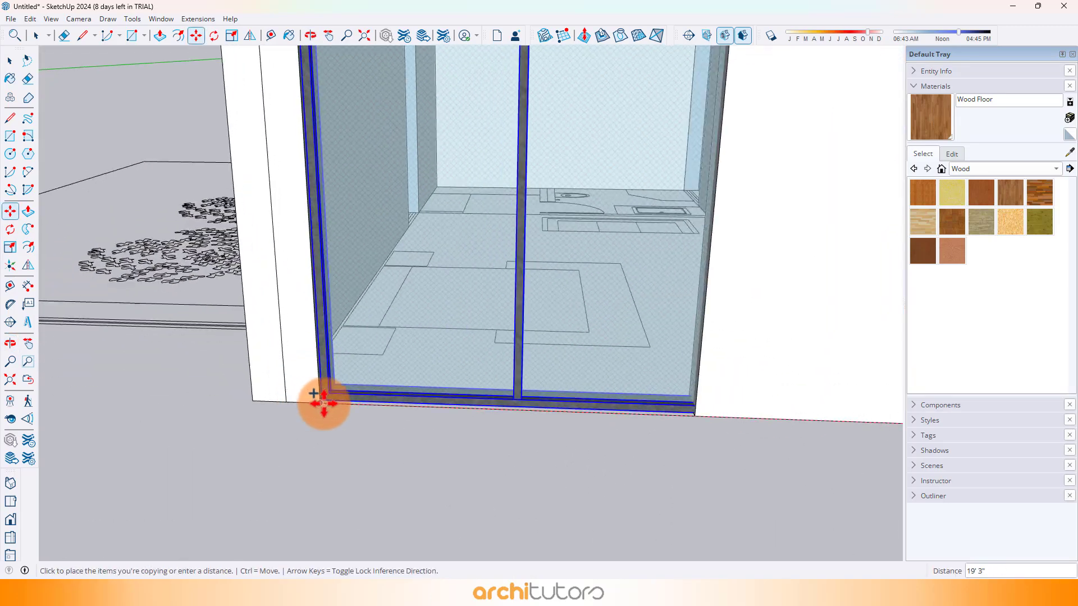
{"action": "left_click", "coordinate": [322, 404]}
{"action": "scroll", "coordinate": [392, 416], "scroll_direction": "down", "scroll_amount": 5}
Open the bedroom window copy for editing and move its end frame 8" to meet the opening's edge
{"action": "key", "text": "space"}
{"action": "middle_click_drag", "start_coordinate": [490, 368], "coordinate": [469, 335]}
{"action": "double_click", "coordinate": [487, 347]}
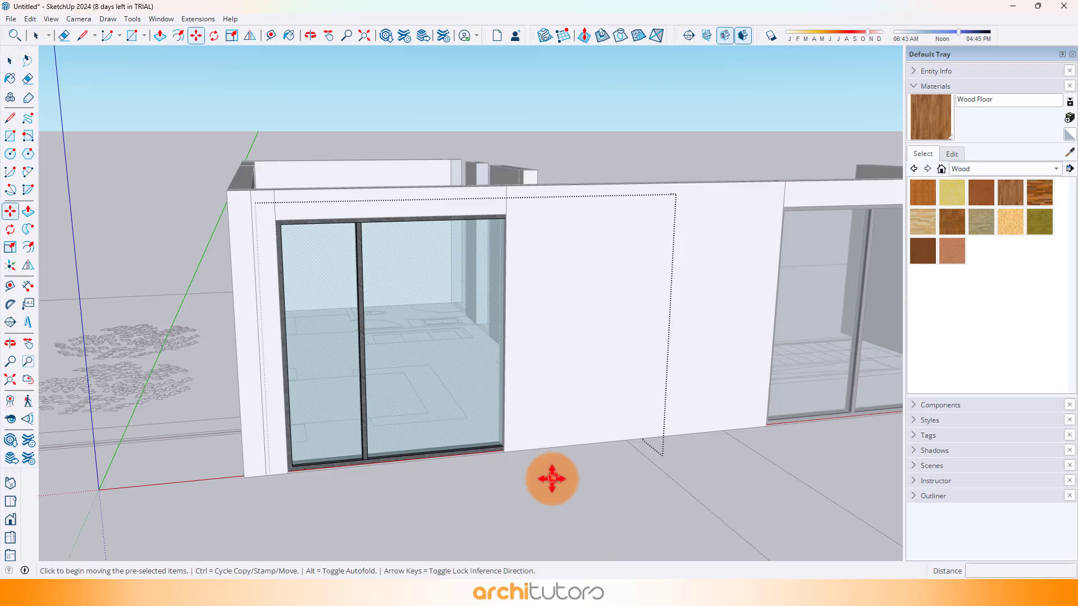
{"action": "scroll", "coordinate": [484, 456], "scroll_direction": "up", "scroll_amount": 8}
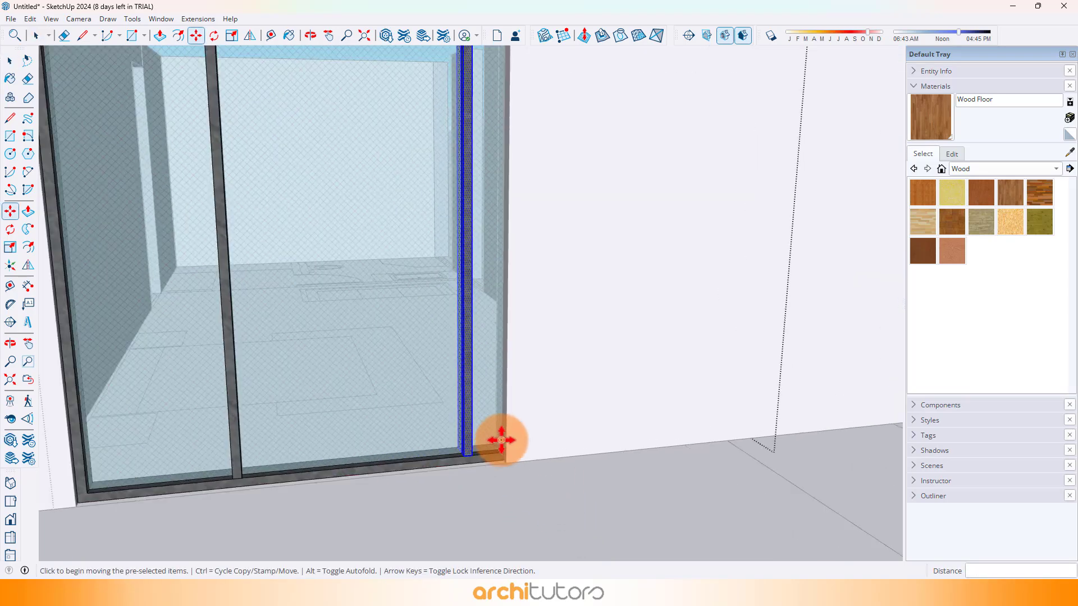
{"action": "left_click", "coordinate": [449, 464]}
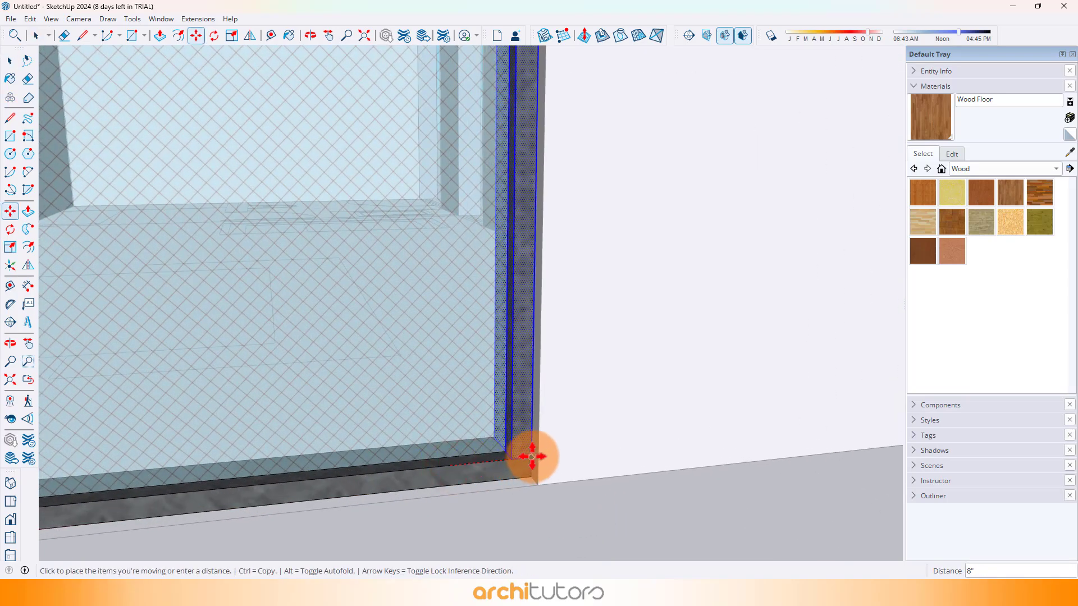
{"action": "scroll", "coordinate": [494, 365], "scroll_direction": "down", "scroll_amount": 10}
{"action": "key", "text": "space"}
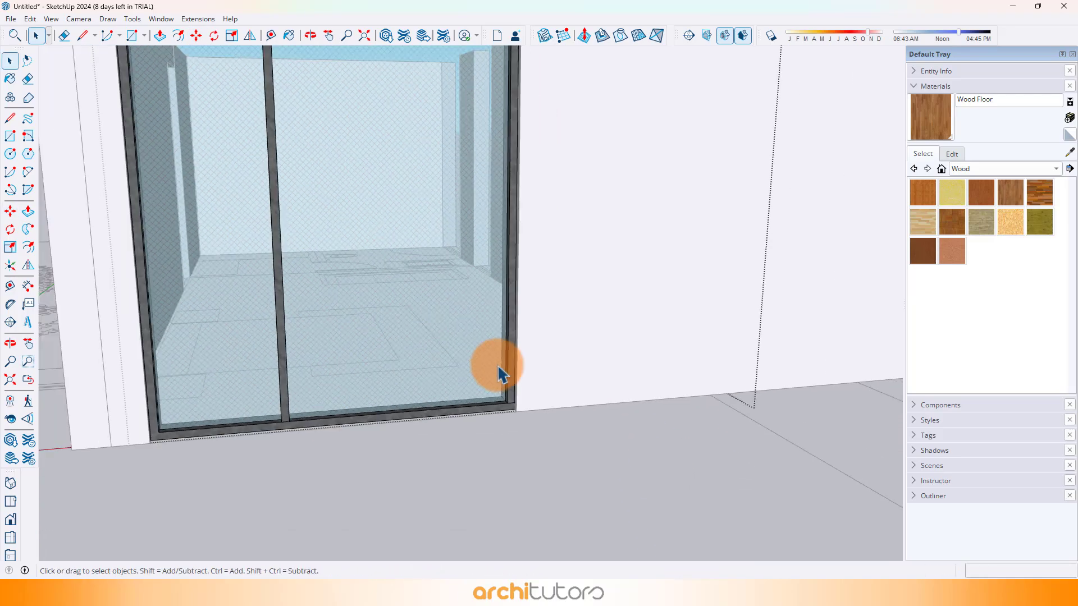
Copy the ground floor's narrow side window by its lower corner into the upper floor's narrow side-wall opening
{"action": "scroll", "coordinate": [500, 370], "scroll_direction": "down", "scroll_amount": 2}
{"action": "middle_click_drag", "start_coordinate": [498, 368], "coordinate": [356, 268]}
{"action": "scroll", "coordinate": [450, 315], "scroll_direction": "down", "scroll_amount": 3}
{"action": "scroll", "coordinate": [355, 268], "scroll_direction": "down", "scroll_amount": 3}
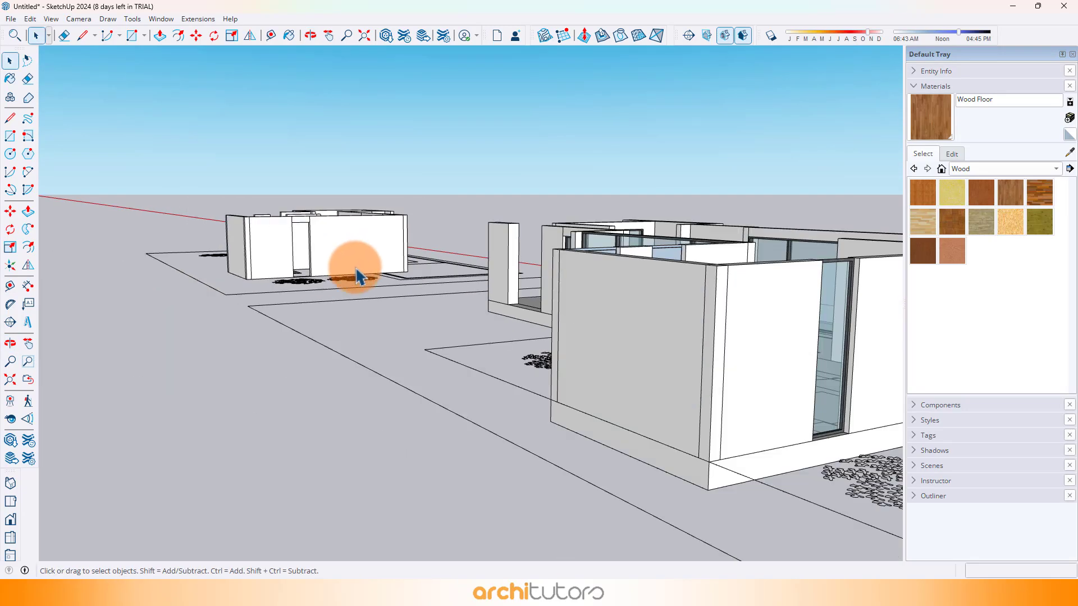
{"action": "scroll", "coordinate": [618, 356], "scroll_direction": "up", "scroll_amount": 3}
{"action": "scroll", "coordinate": [681, 385], "scroll_direction": "up", "scroll_amount": 3}
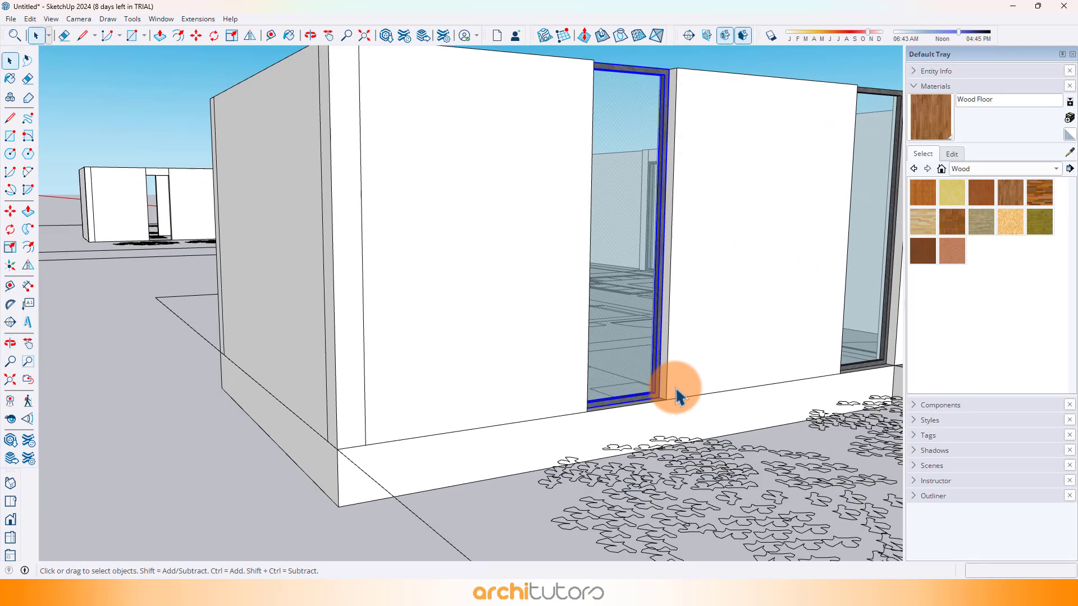
{"action": "scroll", "coordinate": [661, 408], "scroll_direction": "up", "scroll_amount": 3}
{"action": "scroll", "coordinate": [662, 408], "scroll_direction": "up", "scroll_amount": 2}
{"action": "key", "text": "ctrl"}
{"action": "left_click", "coordinate": [675, 399]}
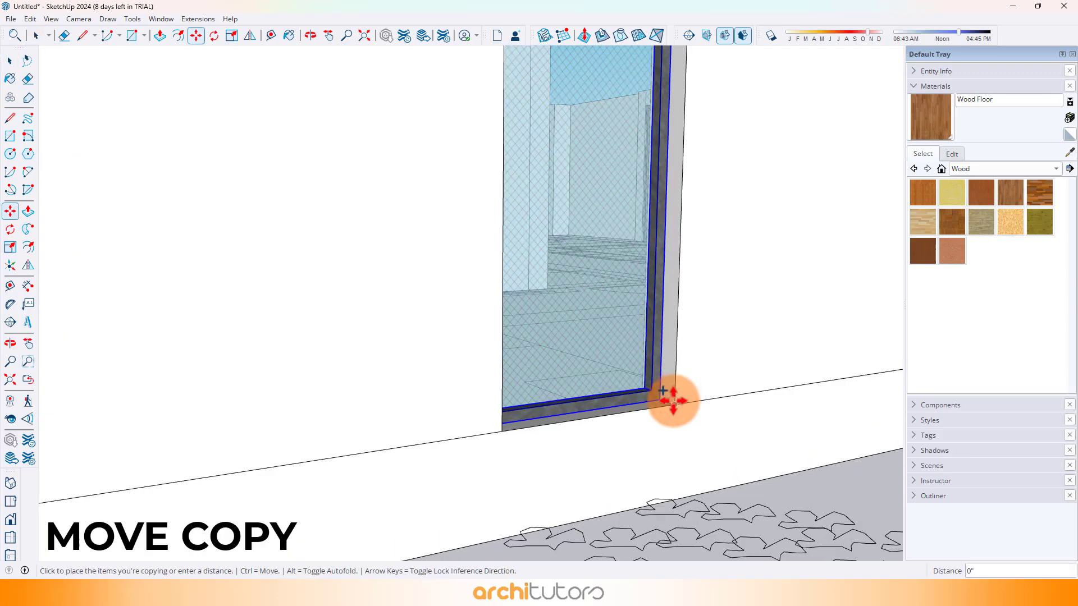
{"action": "scroll", "coordinate": [638, 414], "scroll_direction": "down", "scroll_amount": 8}
{"action": "scroll", "coordinate": [273, 278], "scroll_direction": "up", "scroll_amount": 6}
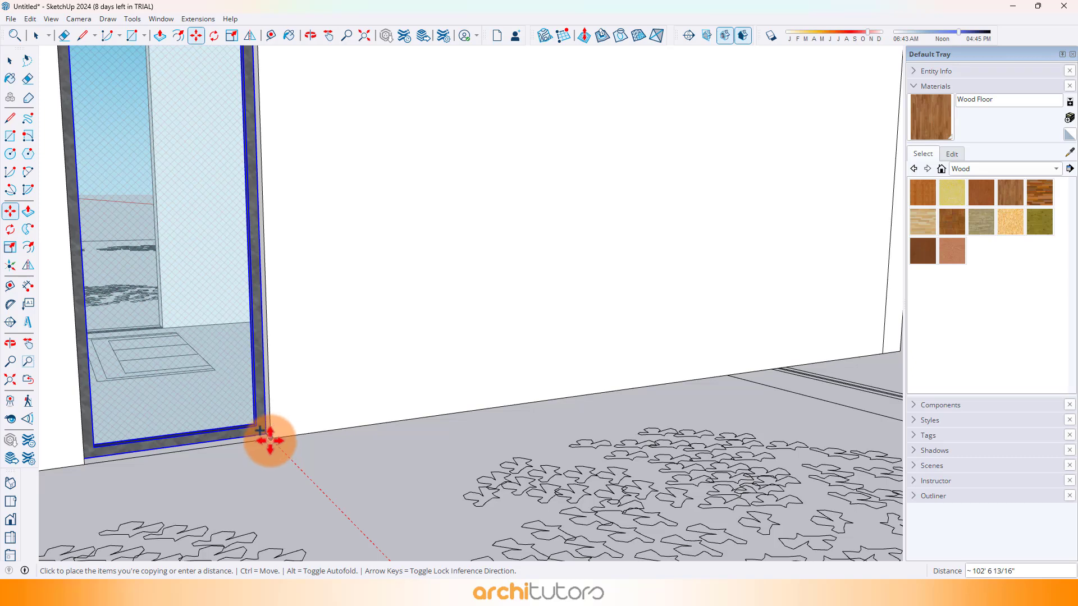
{"action": "middle_click_drag", "start_coordinate": [333, 392], "coordinate": [483, 494], "text": "shift"}
{"action": "scroll", "coordinate": [449, 449], "scroll_direction": "down", "scroll_amount": 3}
Open the narrow window copy for editing, lower its top frame to fit beneath the header, and close the group
{"action": "middle_click_drag", "start_coordinate": [406, 380], "coordinate": [335, 268]}
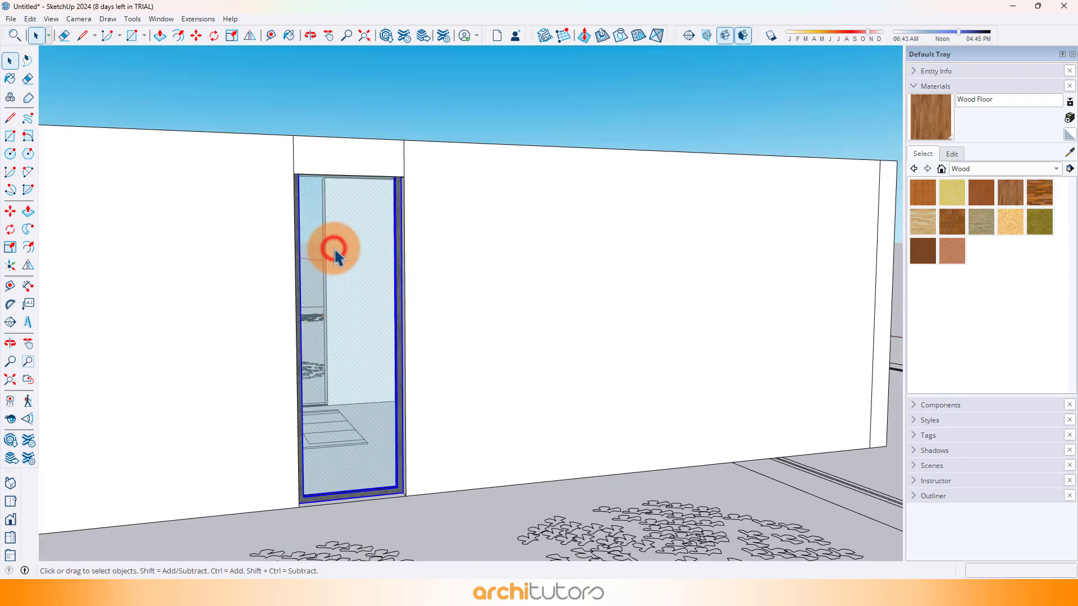
{"action": "double_click", "coordinate": [334, 250]}
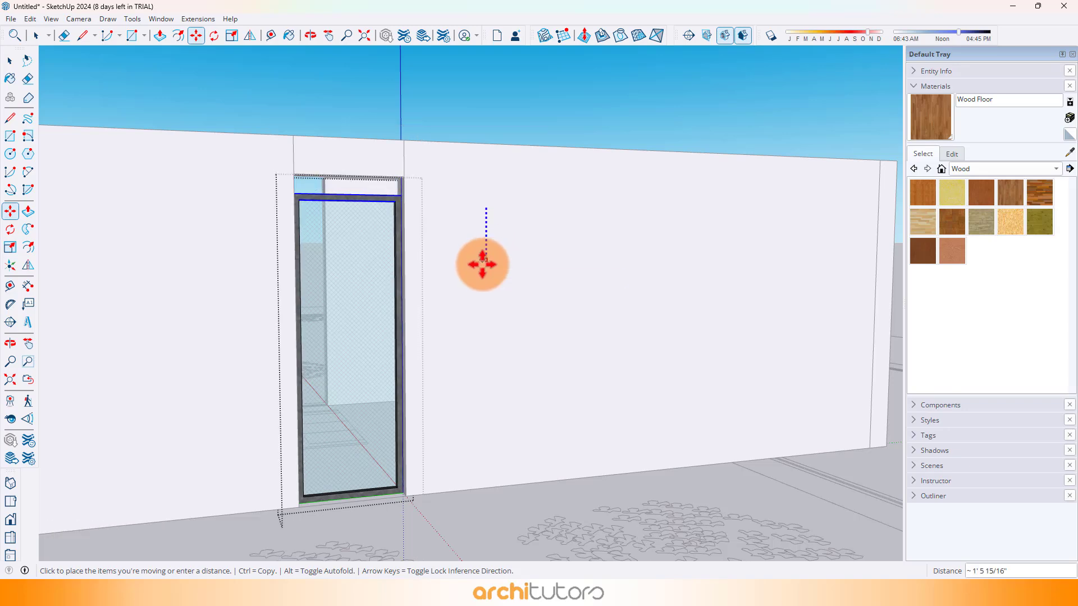
{"action": "key", "text": "Return"}
{"action": "scroll", "coordinate": [482, 264], "scroll_direction": "down", "scroll_amount": 2}
{"action": "key", "text": "space"}
{"action": "left_click", "coordinate": [450, 288]}
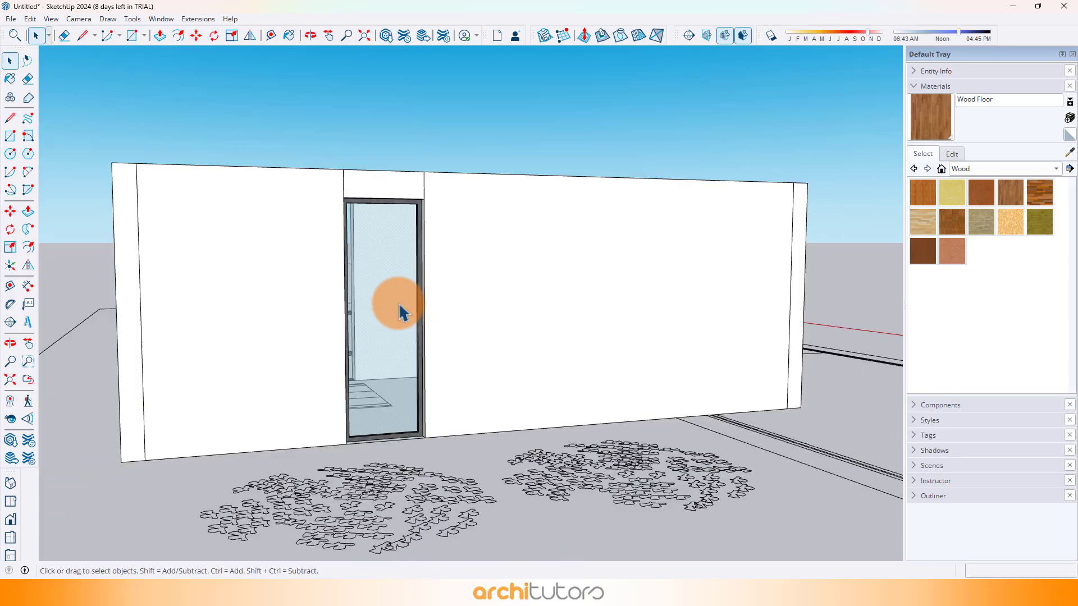
{"action": "middle_click_drag", "start_coordinate": [388, 324], "coordinate": [494, 380]}
{"action": "left_click", "coordinate": [499, 388]}
{"action": "scroll", "coordinate": [494, 393], "scroll_direction": "up", "scroll_amount": 5}
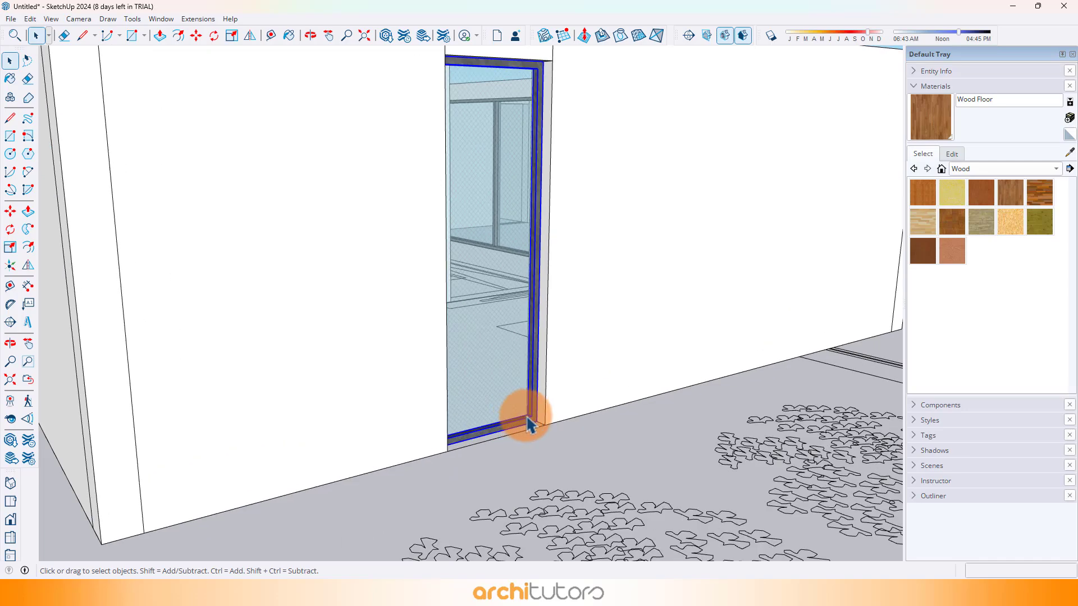
{"action": "key", "text": "m"}
{"action": "scroll", "coordinate": [541, 415], "scroll_direction": "down", "scroll_amount": 8}
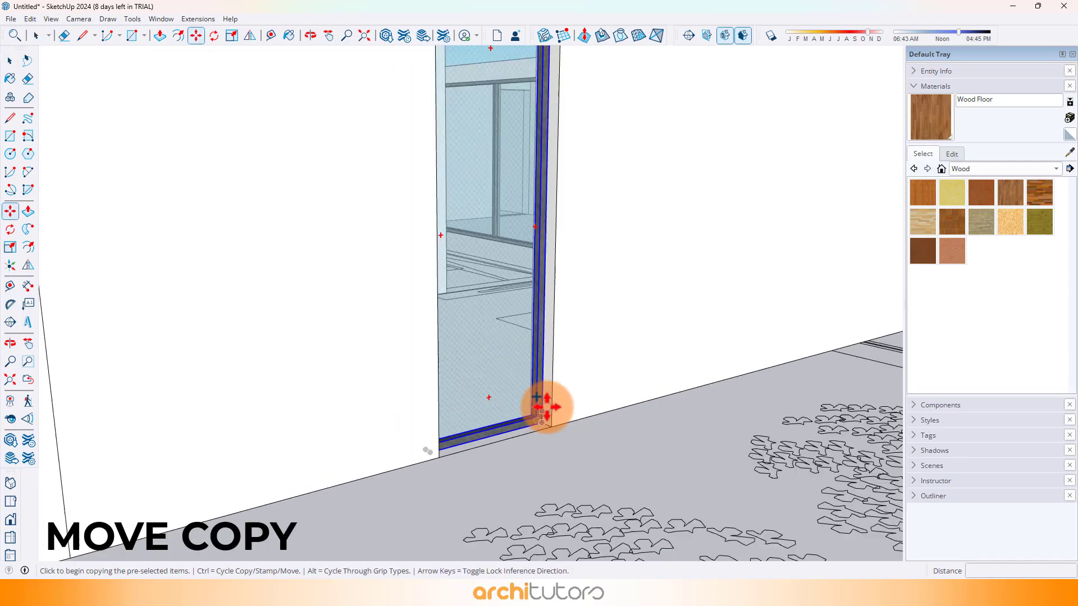
Copy the ground floor's two tall courtyard side windows by the adjoining wall corner into the matching upper-floor openings
{"action": "middle_click_drag", "start_coordinate": [157, 296], "coordinate": [706, 155]}
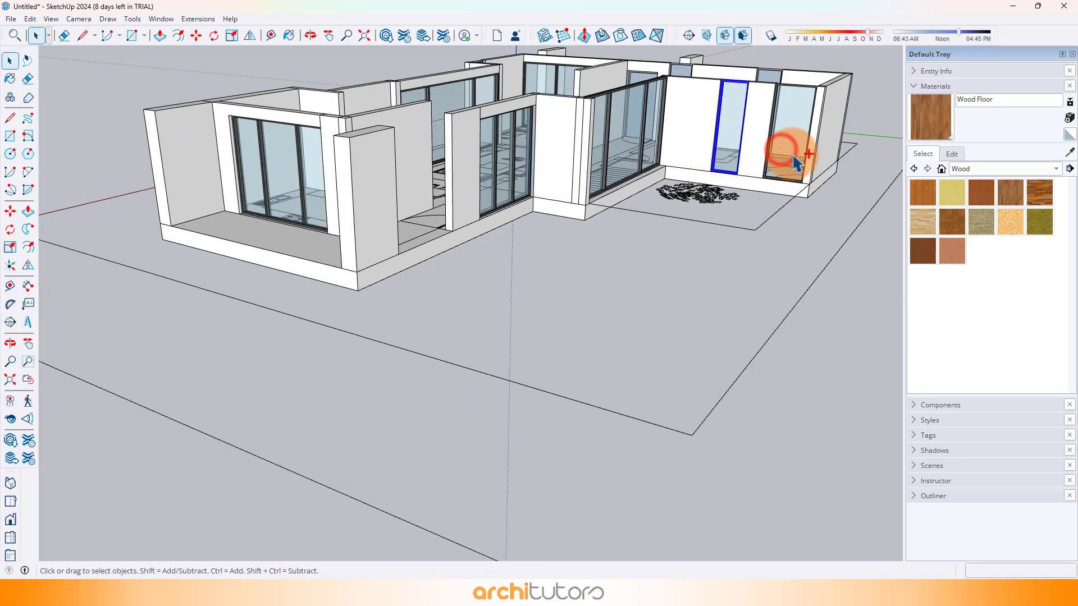
{"action": "scroll", "coordinate": [796, 163], "scroll_direction": "up", "scroll_amount": 6}
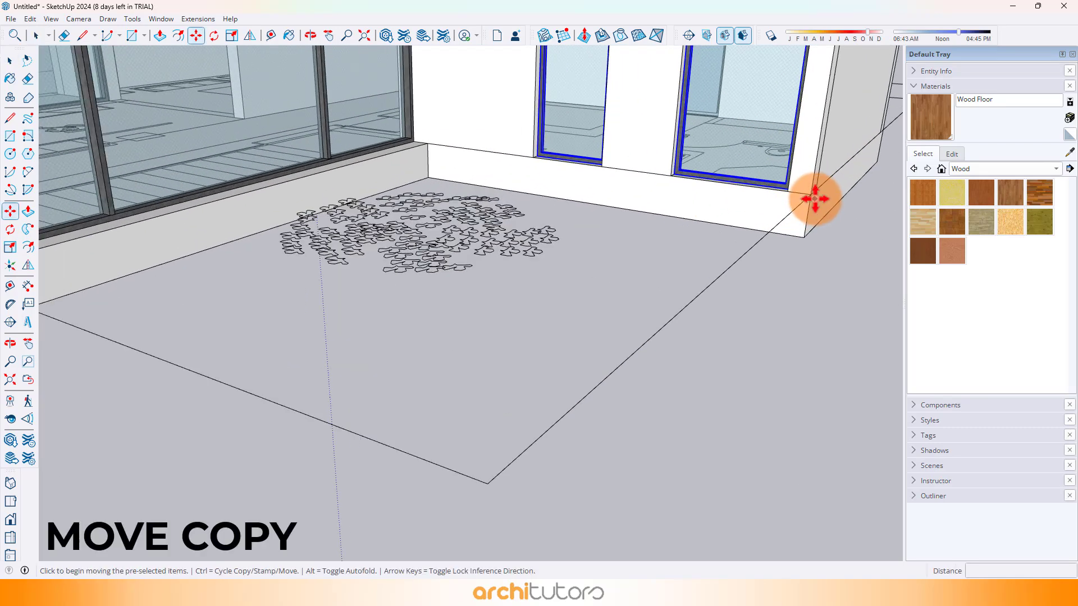
{"action": "scroll", "coordinate": [808, 194], "scroll_direction": "up", "scroll_amount": 1}
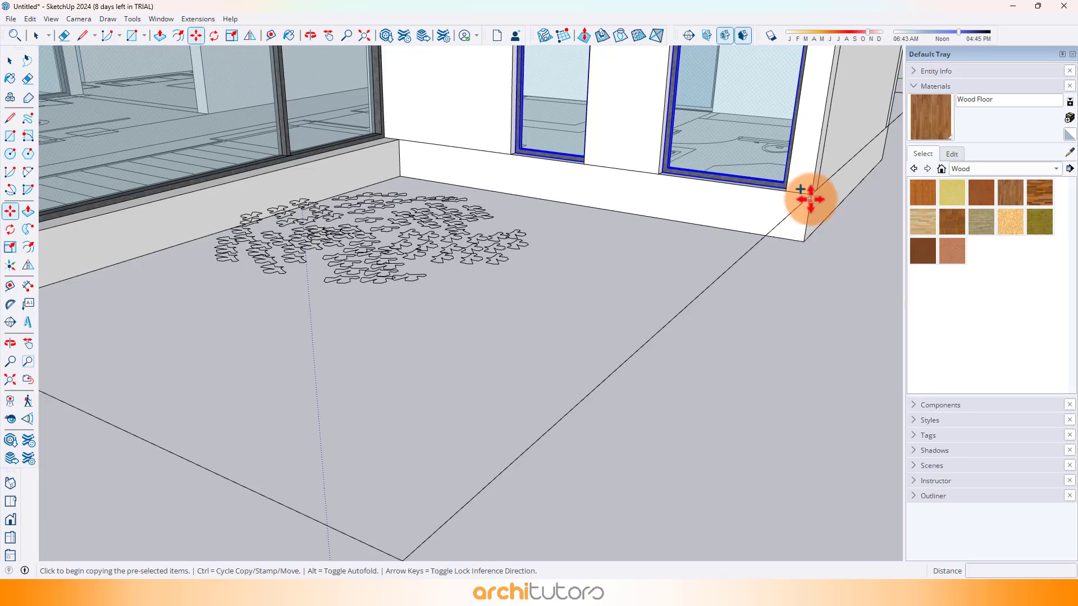
{"action": "scroll", "coordinate": [786, 174], "scroll_direction": "down", "scroll_amount": 9}
{"action": "middle_click_drag", "start_coordinate": [403, 349], "coordinate": [592, 267]}
{"action": "scroll", "coordinate": [494, 387], "scroll_direction": "up", "scroll_amount": 3}
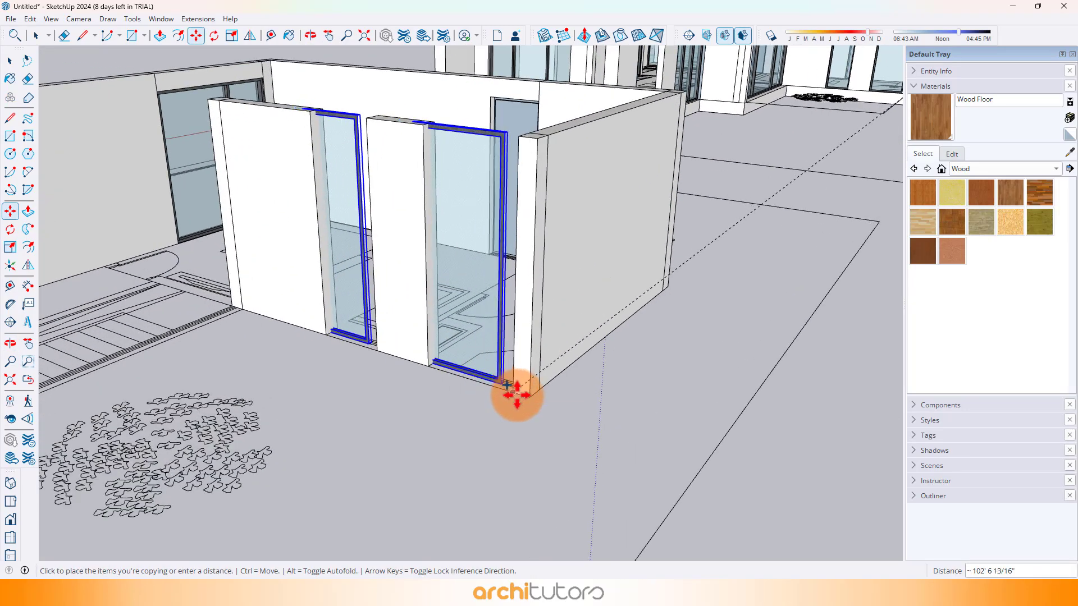
{"action": "left_click", "coordinate": [529, 398]}
{"action": "key", "text": "space"}
Copy the ground floor's wide three-panel courtyard window by its lower corner into the upper-floor opening beside the stairs
{"action": "scroll", "coordinate": [549, 339], "scroll_direction": "down", "scroll_amount": 3}
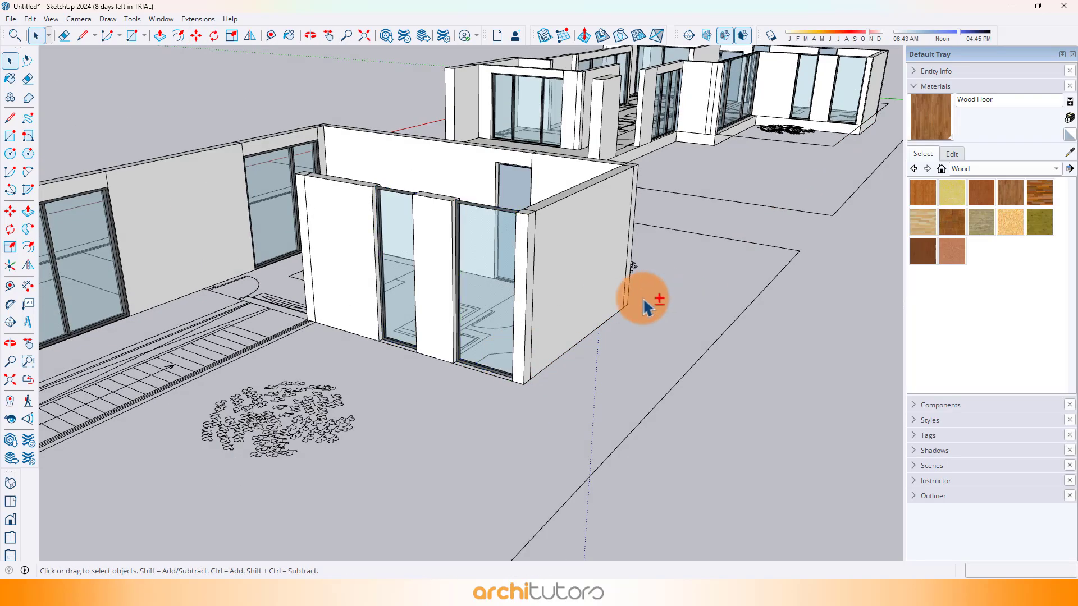
{"action": "mouse_move", "coordinate": [646, 306]}
{"action": "middle_mouse_down"}
{"action": "mouse_move", "coordinate": [689, 303]}
{"action": "mouse_move", "coordinate": [691, 284]}
{"action": "mouse_move", "coordinate": [499, 272]}
{"action": "middle_mouse_up"}
{"action": "middle_click_drag", "start_coordinate": [574, 260], "coordinate": [423, 273]}
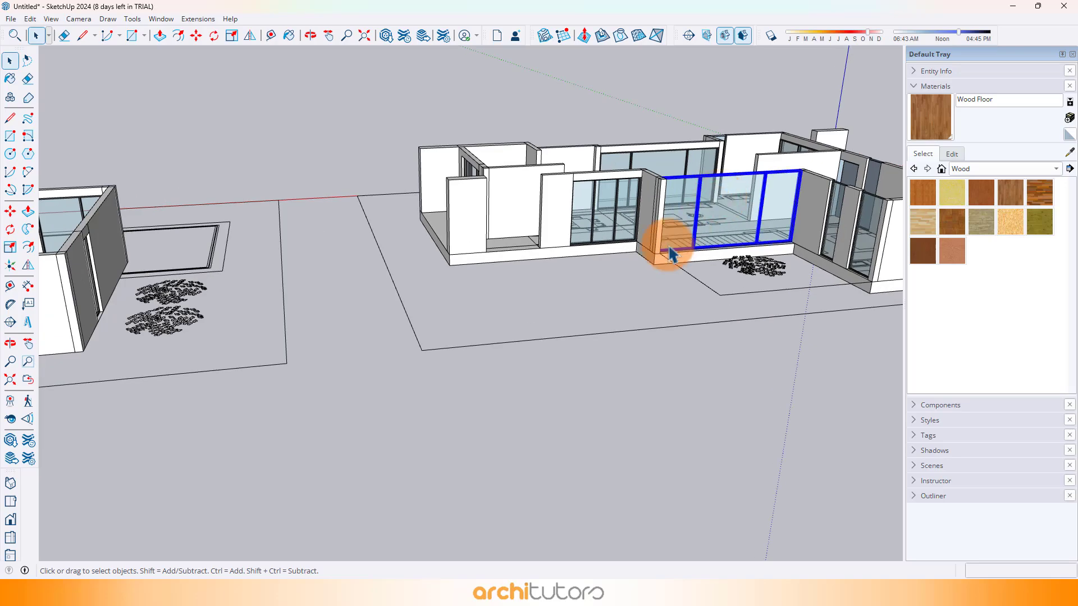
{"action": "key", "text": "m"}
{"action": "scroll", "coordinate": [671, 254], "scroll_direction": "up", "scroll_amount": 5}
{"action": "left_click", "coordinate": [667, 253]}
{"action": "scroll", "coordinate": [806, 233], "scroll_direction": "down", "scroll_amount": 8}
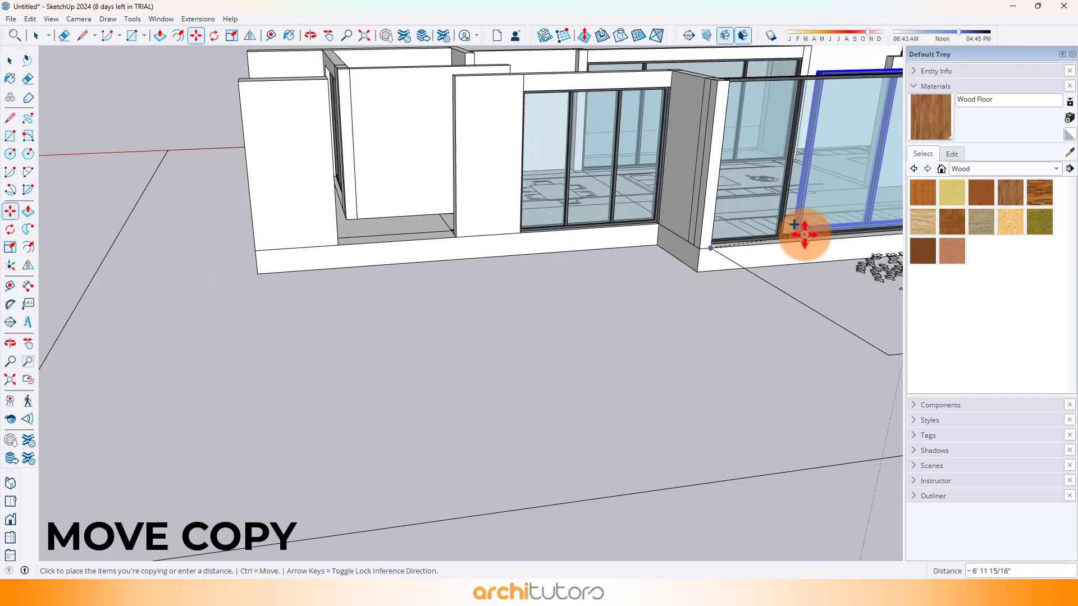
{"action": "middle_click_drag", "start_coordinate": [266, 238], "coordinate": [631, 250], "text": "shift"}
{"action": "scroll", "coordinate": [354, 290], "scroll_direction": "up", "scroll_amount": 6}
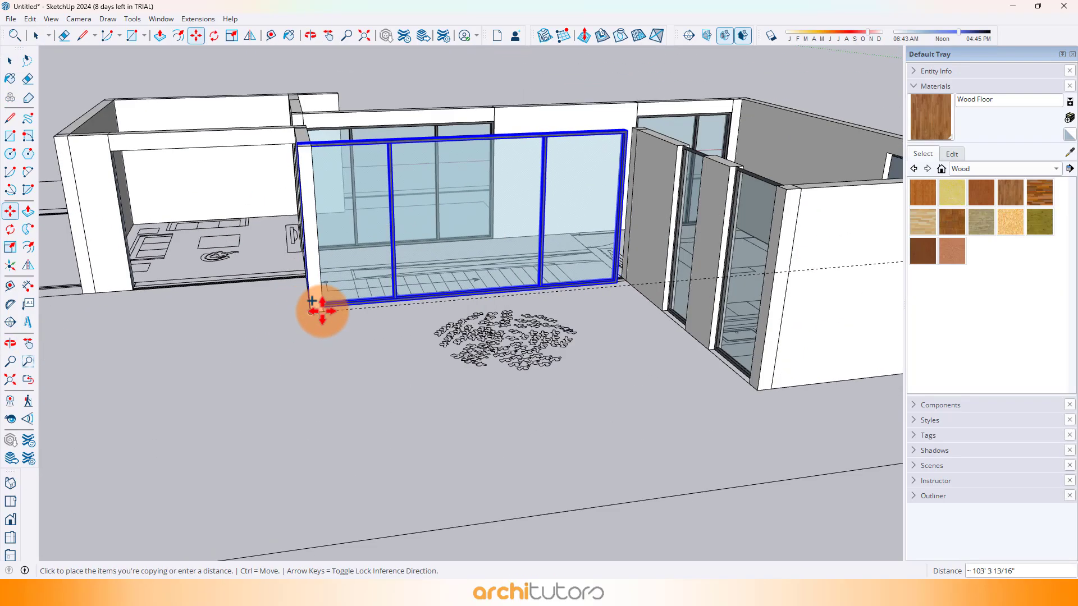
{"action": "left_click", "coordinate": [321, 313]}
Move the wide stair window copy 5" inward from the outer wall edge
{"action": "scroll", "coordinate": [590, 300], "scroll_direction": "up", "scroll_amount": 3}
{"action": "middle_click_drag", "start_coordinate": [662, 291], "coordinate": [766, 346]}
{"action": "scroll", "coordinate": [763, 337], "scroll_direction": "up", "scroll_amount": 4}
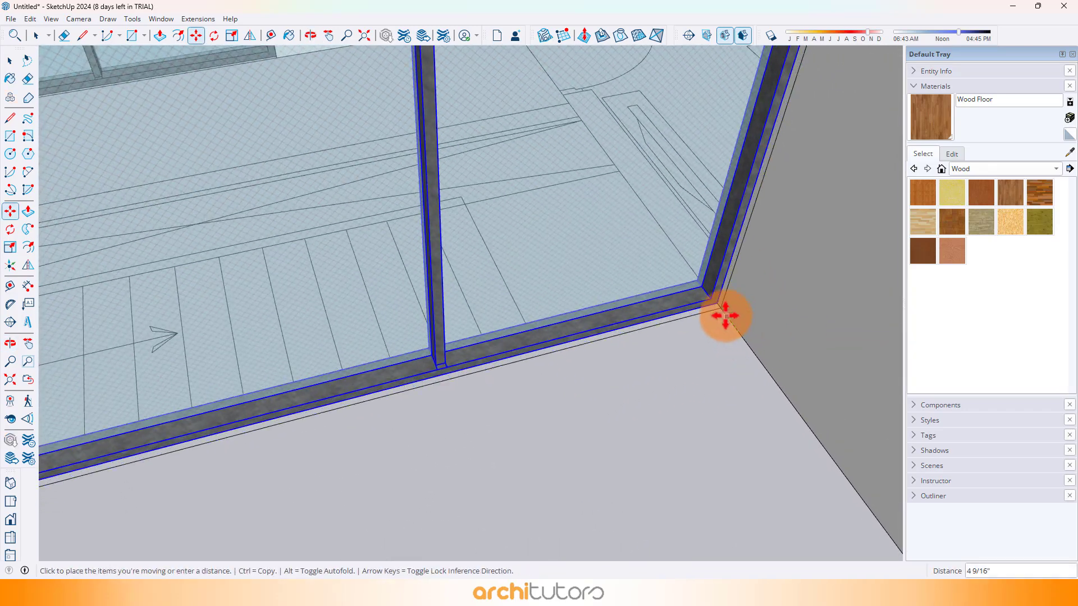
{"action": "left_click", "coordinate": [724, 313]}
{"action": "scroll", "coordinate": [704, 291], "scroll_direction": "up", "scroll_amount": 5}
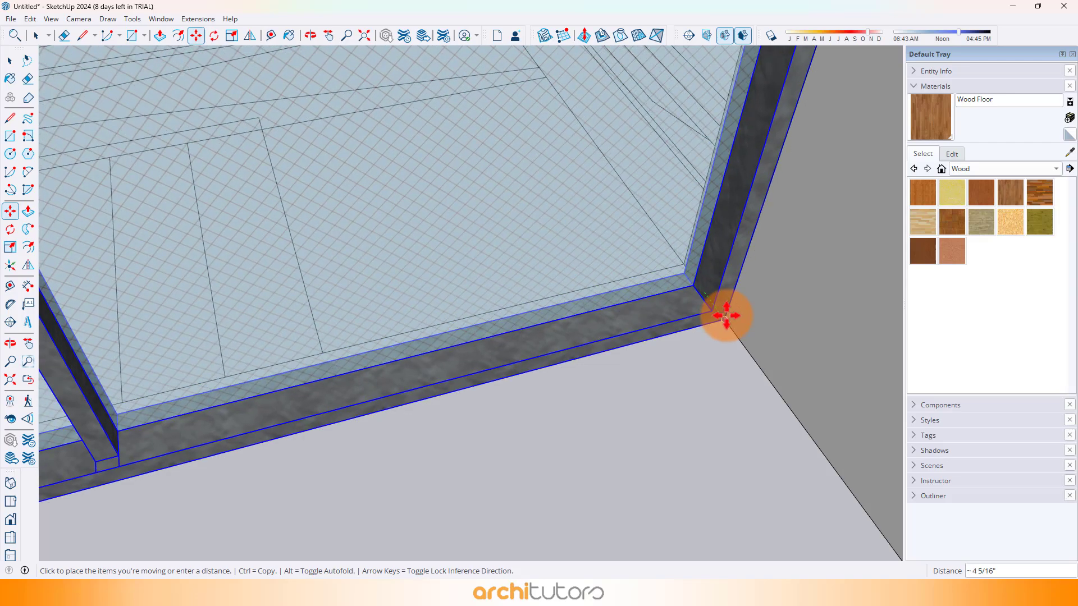
{"action": "left_click", "coordinate": [726, 322]}
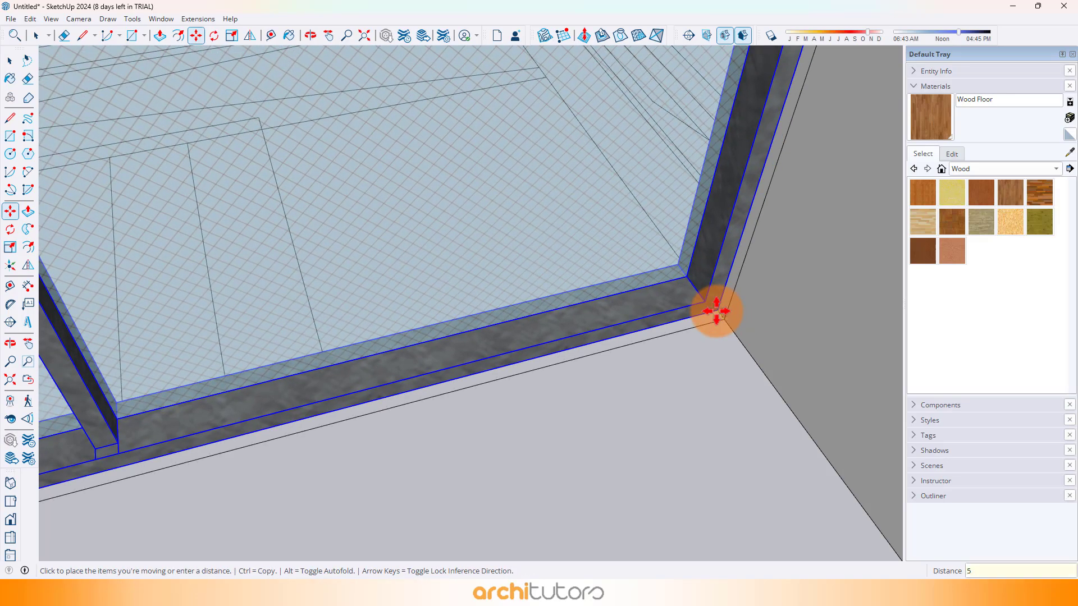
{"action": "key", "text": "Return"}
{"action": "scroll", "coordinate": [667, 271], "scroll_direction": "down", "scroll_amount": 6}
{"action": "key", "text": "space"}
Copy the ground floor's three-panel sliding window by its lower corner into the upper-floor opening next to the projecting wall
{"action": "scroll", "coordinate": [589, 416], "scroll_direction": "down", "scroll_amount": 2}
{"action": "middle_click_drag", "start_coordinate": [555, 422], "coordinate": [301, 261]}
{"action": "scroll", "coordinate": [523, 429], "scroll_direction": "down", "scroll_amount": 2}
{"action": "scroll", "coordinate": [481, 335], "scroll_direction": "down", "scroll_amount": 2}
{"action": "scroll", "coordinate": [443, 322], "scroll_direction": "down", "scroll_amount": 2}
{"action": "scroll", "coordinate": [808, 236], "scroll_direction": "up", "scroll_amount": 2}
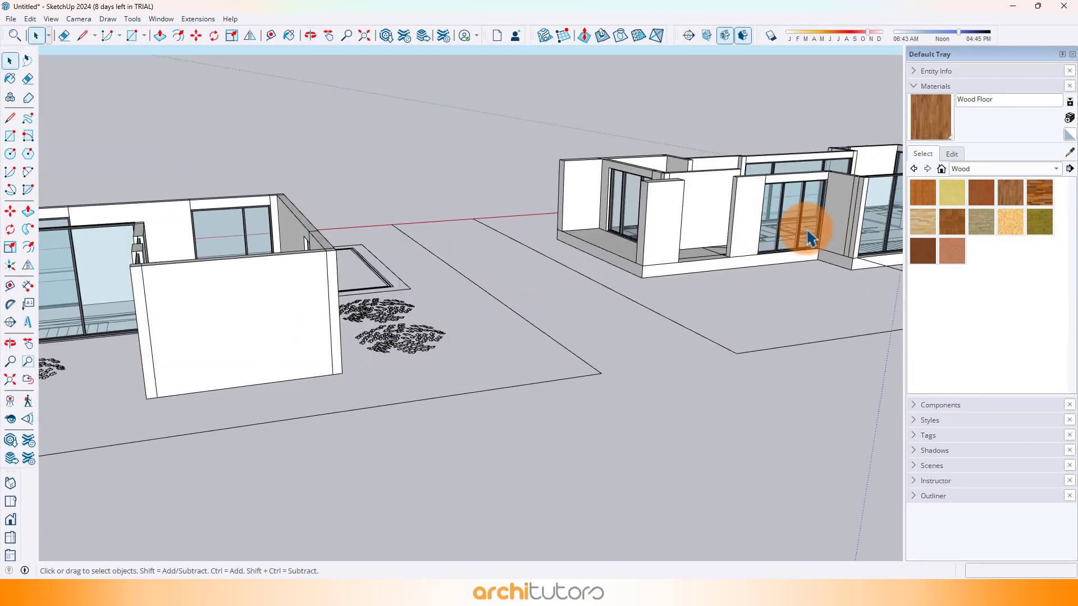
{"action": "key", "text": "m"}
{"action": "key", "text": "ctrl"}
{"action": "scroll", "coordinate": [817, 250], "scroll_direction": "up", "scroll_amount": 4}
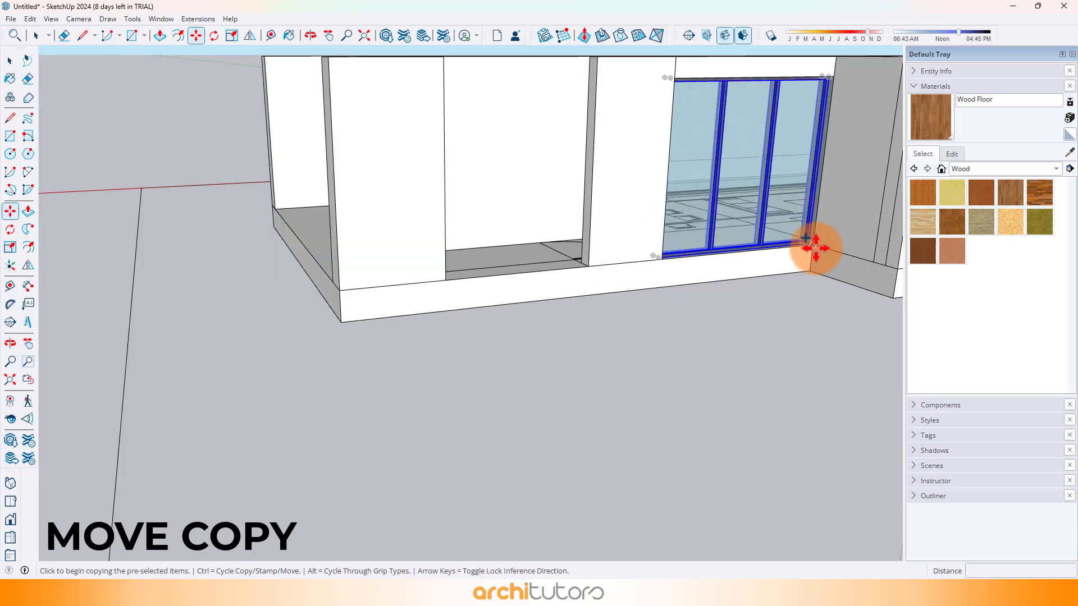
{"action": "scroll", "coordinate": [877, 250], "scroll_direction": "down", "scroll_amount": 5}
{"action": "middle_click_drag", "start_coordinate": [359, 247], "coordinate": [842, 241], "text": "shift"}
{"action": "scroll", "coordinate": [577, 353], "scroll_direction": "up", "scroll_amount": 4}
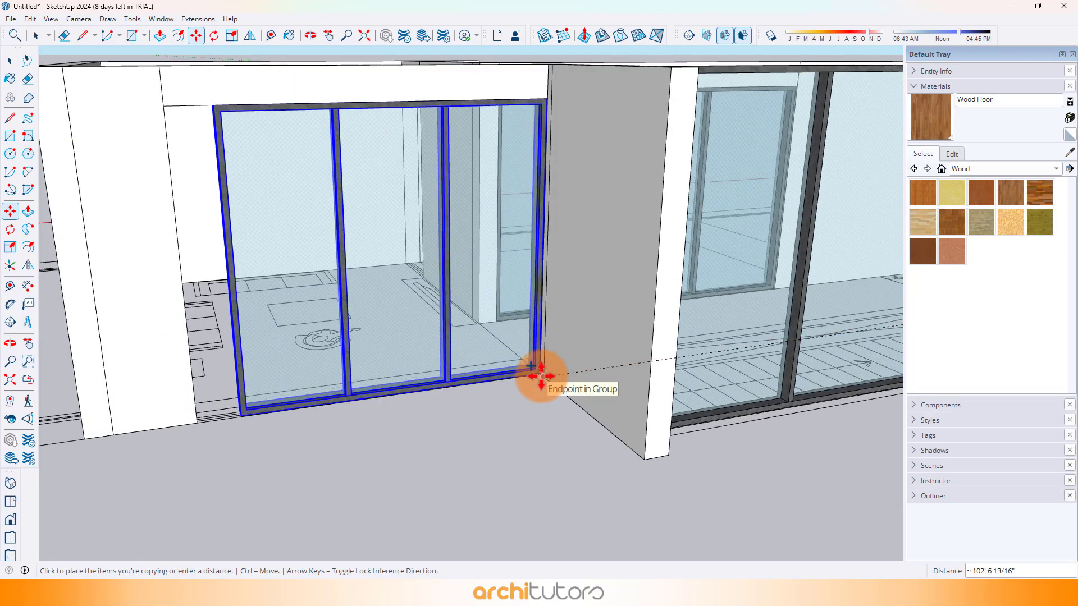
Shift the three-panel window copy across the opening to its far jamb, set back from the outer wall edge
{"action": "scroll", "coordinate": [414, 375], "scroll_direction": "up", "scroll_amount": 4}
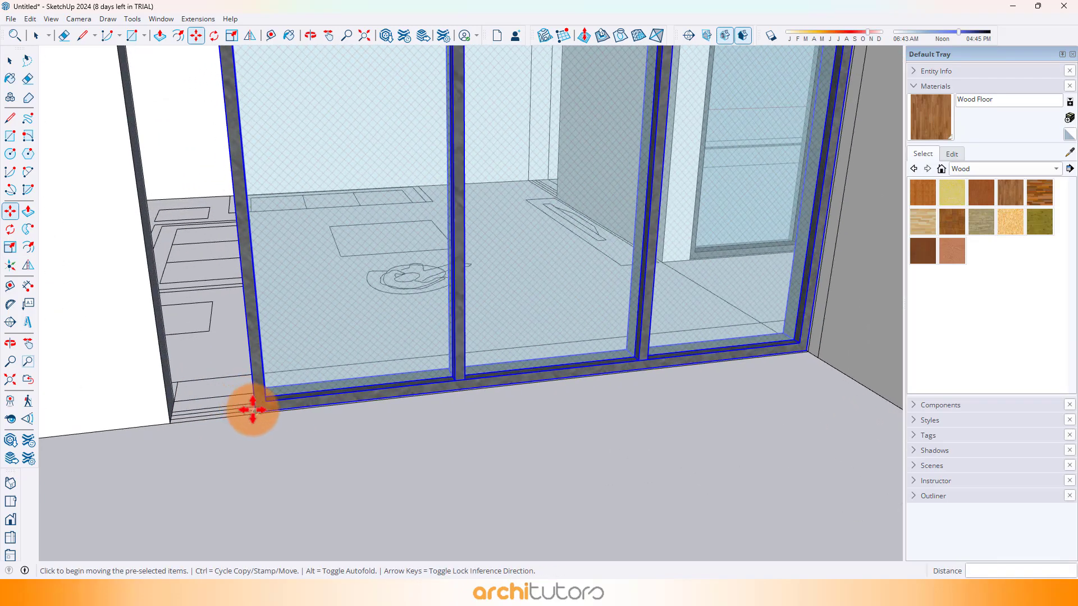
{"action": "scroll", "coordinate": [253, 410], "scroll_direction": "up", "scroll_amount": 3}
{"action": "left_click", "coordinate": [189, 434]}
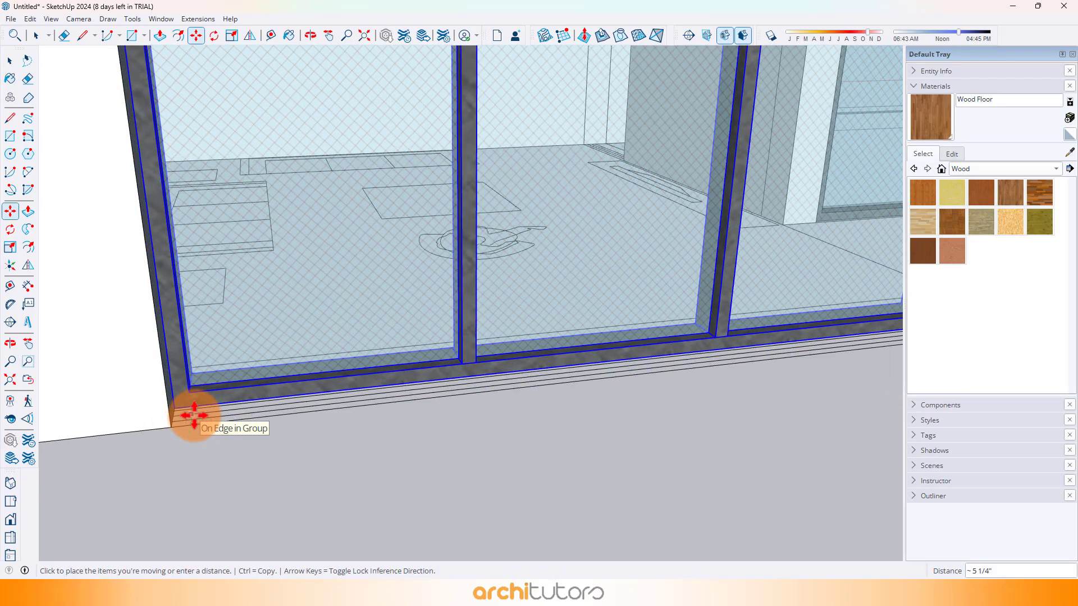
{"action": "left_click", "coordinate": [194, 416]}
{"action": "scroll", "coordinate": [205, 404], "scroll_direction": "down", "scroll_amount": 6}
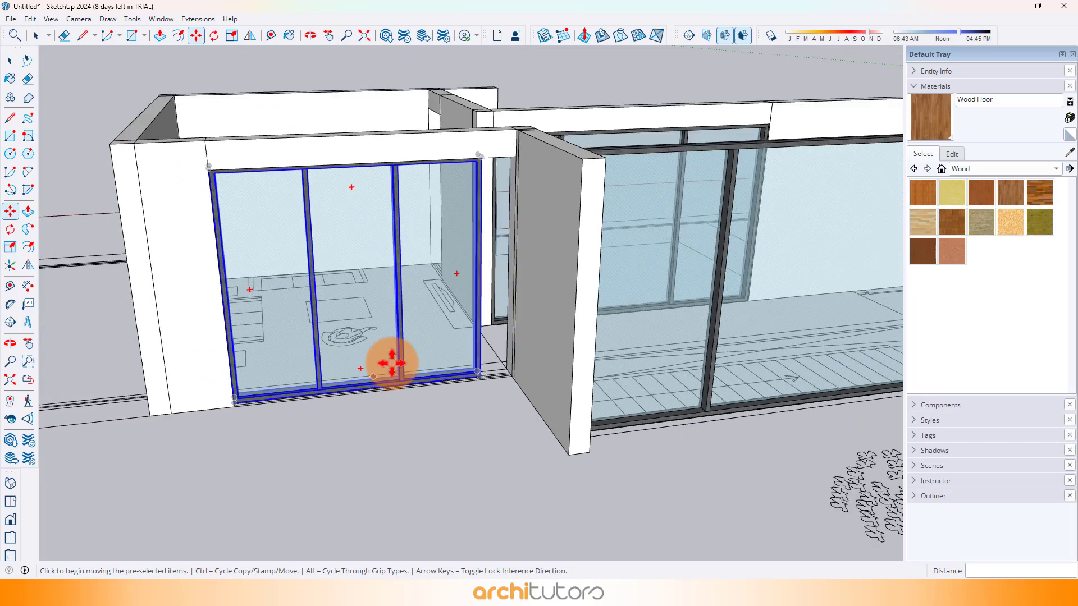
Open the three-panel window copy for editing, extend its end panel to the projecting wall, and close the group
{"action": "double_click", "coordinate": [375, 134]}
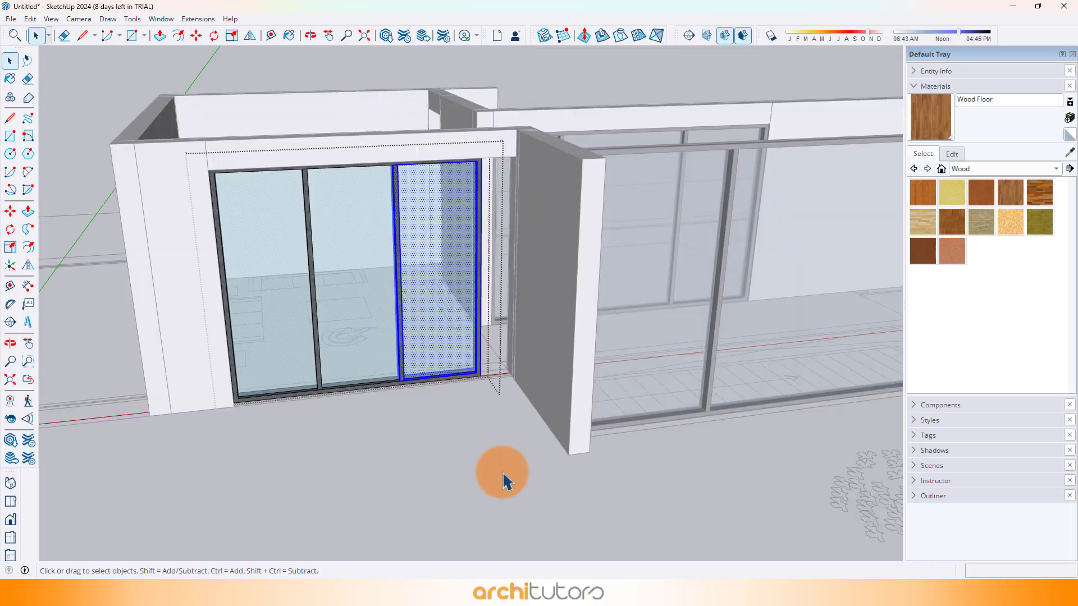
{"action": "scroll", "coordinate": [481, 373], "scroll_direction": "up", "scroll_amount": 8}
{"action": "key", "text": "m"}
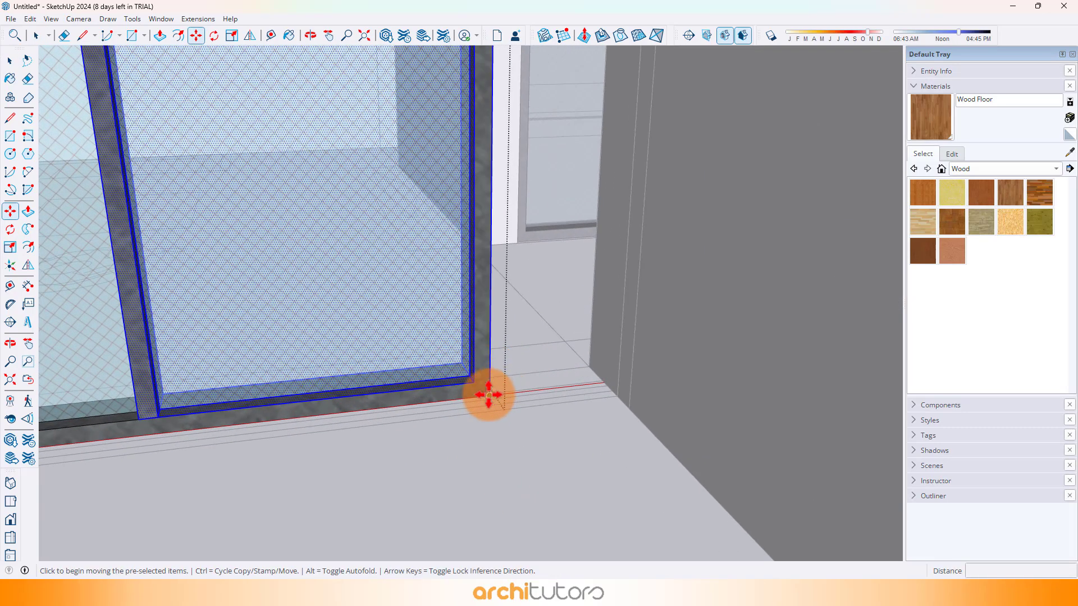
{"action": "left_click", "coordinate": [489, 395]}
{"action": "left_click", "coordinate": [606, 380]}
{"action": "key", "text": "space"}
{"action": "left_click", "coordinate": [618, 383]}
{"action": "scroll", "coordinate": [618, 383], "scroll_direction": "down", "scroll_amount": 6}
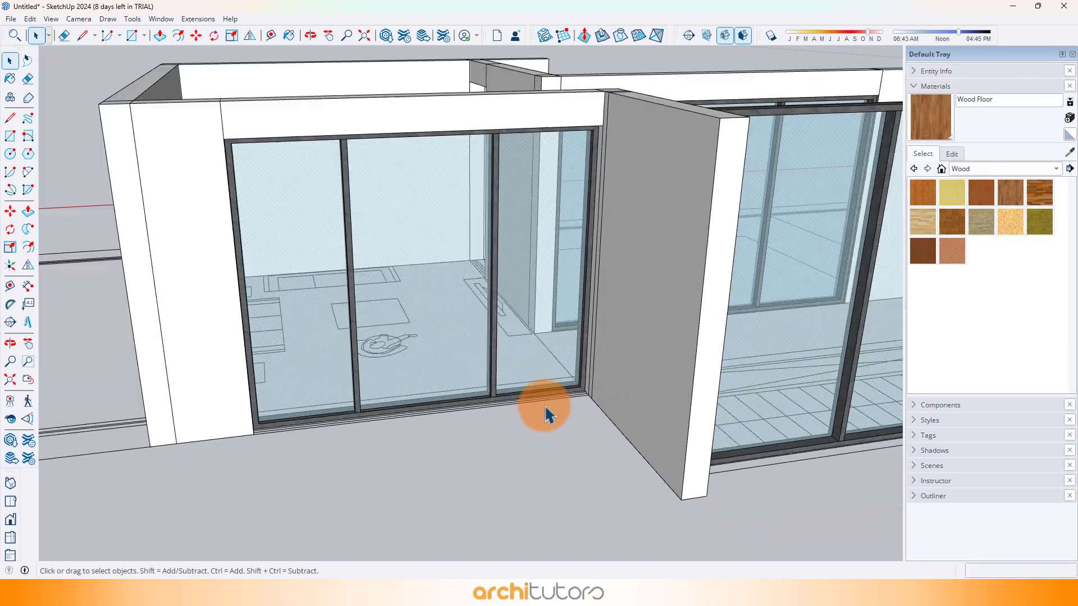
Copy the upper floor's narrow side window by its lower corner into the narrow opening at the end of the terrace
{"action": "middle_click_drag", "start_coordinate": [549, 415], "coordinate": [752, 275]}
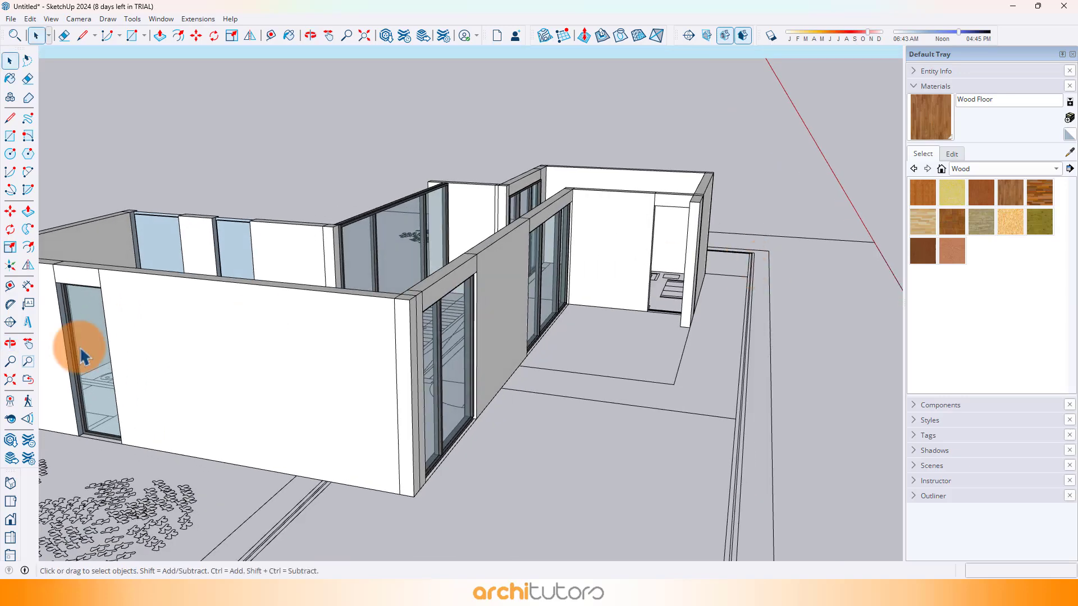
{"action": "middle_click_drag", "start_coordinate": [85, 356], "coordinate": [241, 422]}
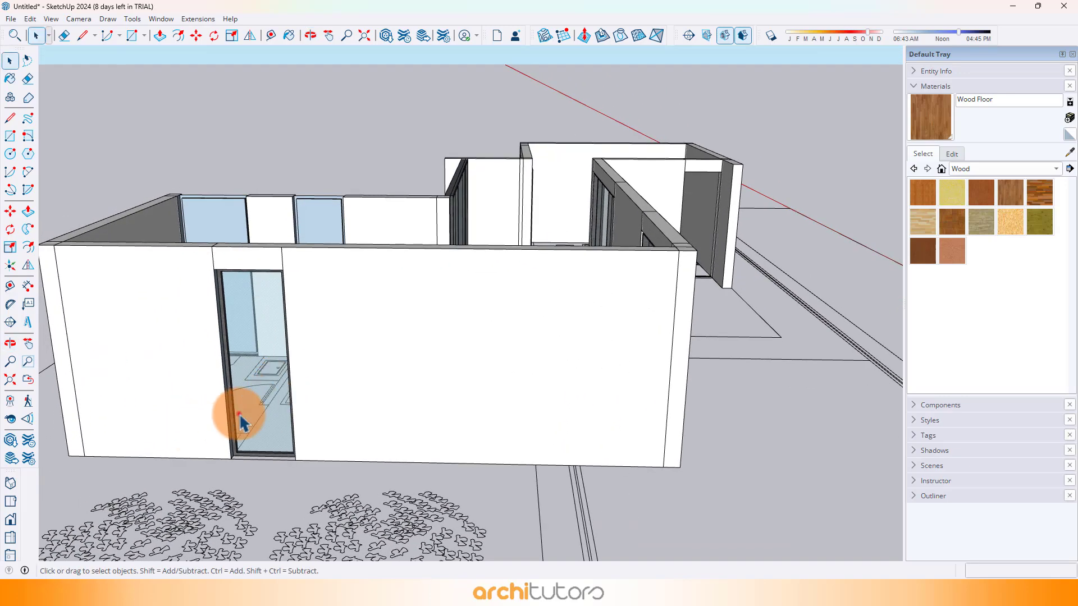
{"action": "left_click", "coordinate": [241, 422]}
{"action": "scroll", "coordinate": [236, 437], "scroll_direction": "up", "scroll_amount": 5}
{"action": "key", "text": "m"}
{"action": "left_click", "coordinate": [230, 464]}
{"action": "key", "text": "ctrl"}
{"action": "scroll", "coordinate": [137, 505], "scroll_direction": "down", "scroll_amount": 4}
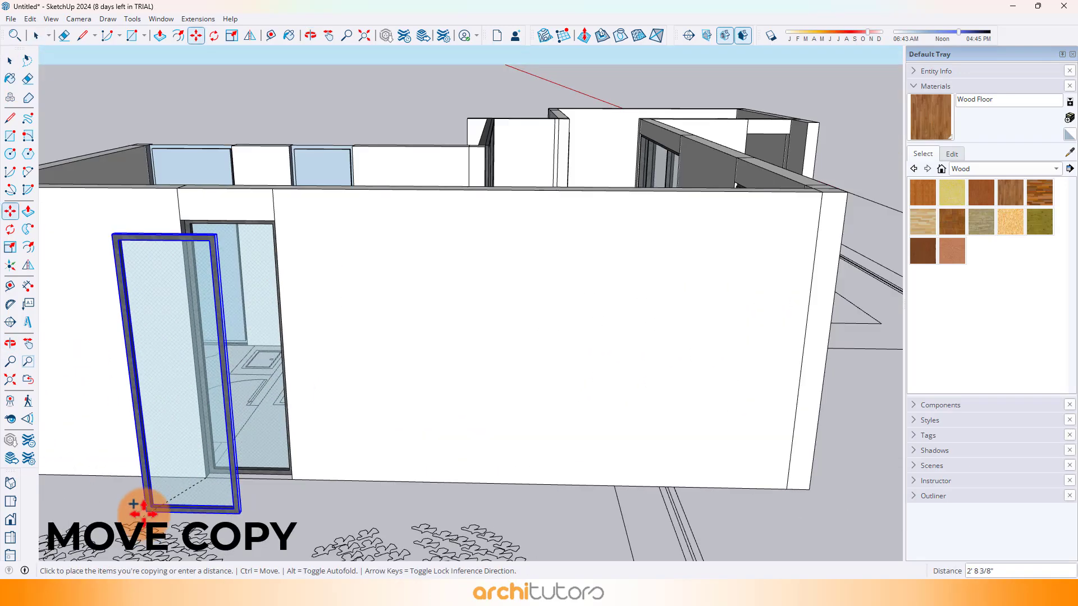
{"action": "scroll", "coordinate": [640, 265], "scroll_direction": "up", "scroll_amount": 3}
{"action": "scroll", "coordinate": [665, 313], "scroll_direction": "up", "scroll_amount": 4}
{"action": "scroll", "coordinate": [665, 313], "scroll_direction": "up", "scroll_amount": 2}
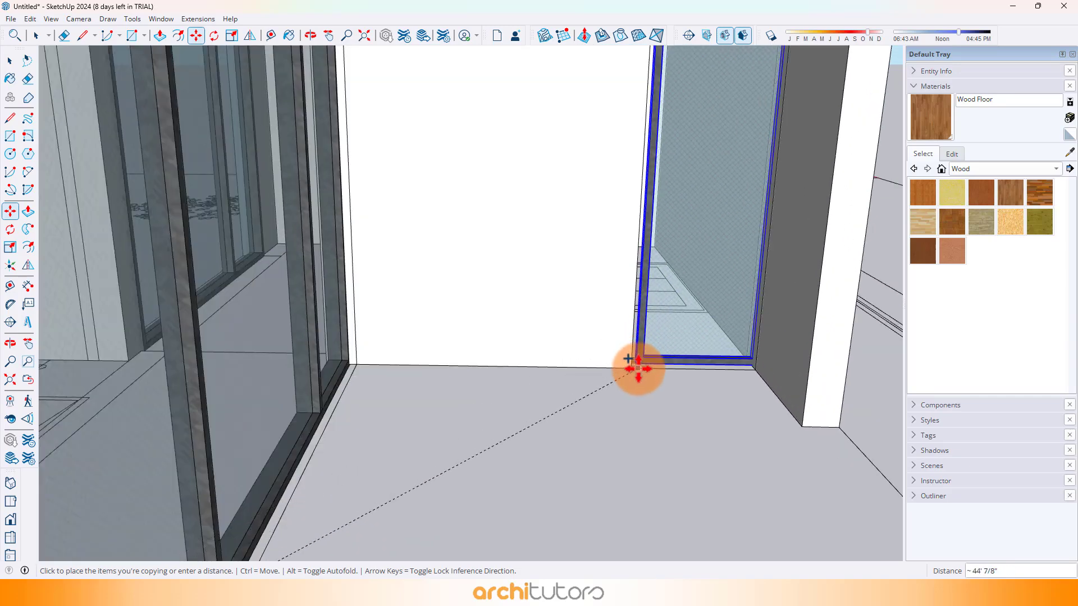
{"action": "left_click", "coordinate": [635, 371]}
{"action": "scroll", "coordinate": [567, 392], "scroll_direction": "down", "scroll_amount": 3}
{"action": "middle_click_drag", "start_coordinate": [567, 391], "coordinate": [517, 295]}
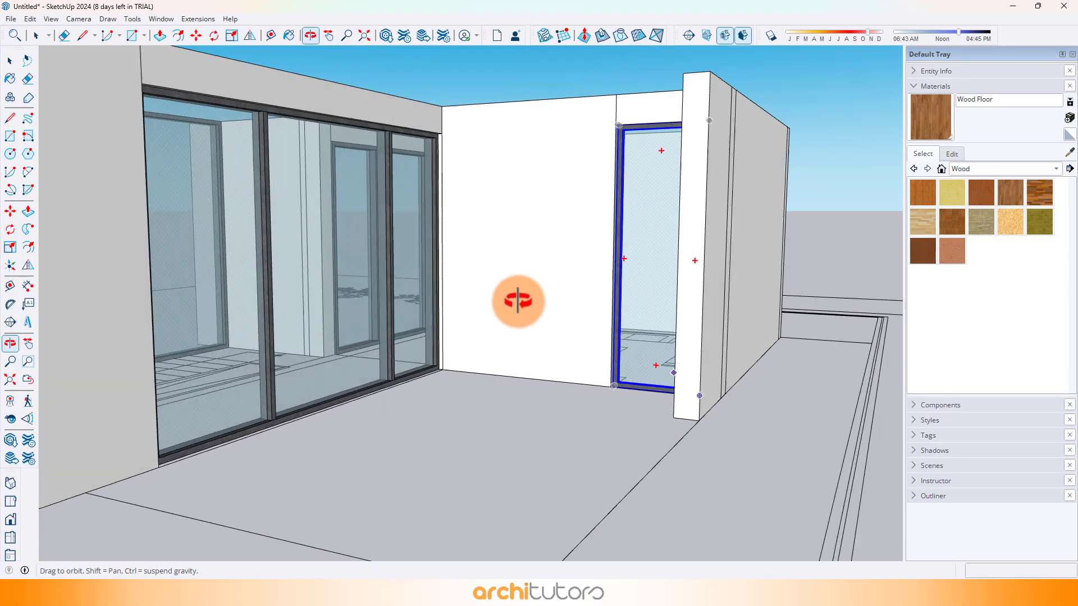
{"action": "key", "text": "space"}
Open the upper-floor wall group, push the projecting wall's end face back toward the stair window, and close the group
{"action": "scroll", "coordinate": [556, 398], "scroll_direction": "down", "scroll_amount": 4}
{"action": "middle_click_drag", "start_coordinate": [533, 299], "coordinate": [337, 129]}
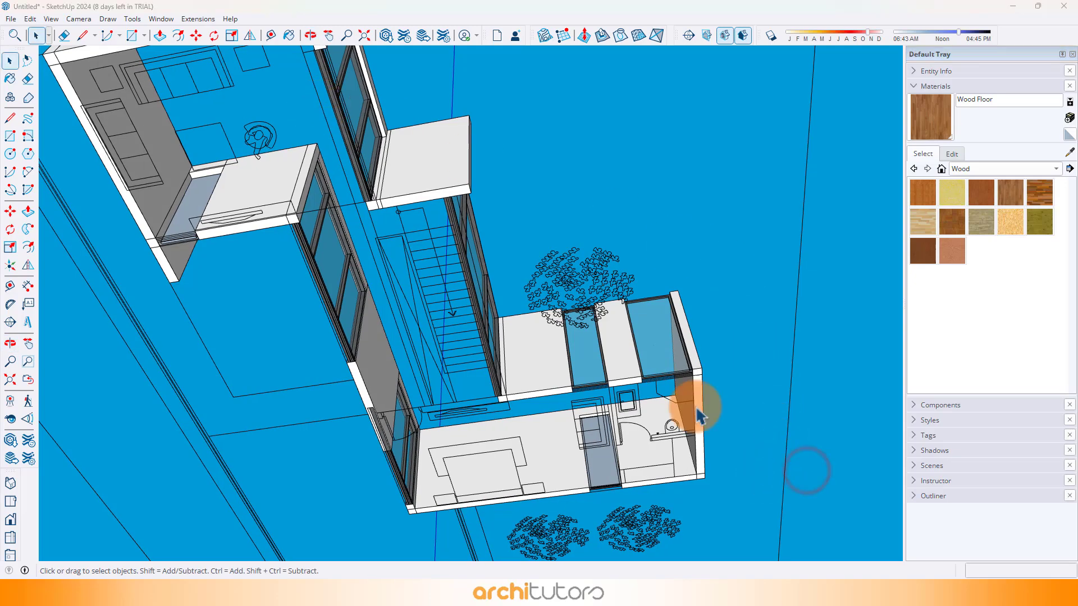
{"action": "middle_click_drag", "start_coordinate": [494, 280], "coordinate": [414, 288]}
{"action": "scroll", "coordinate": [426, 180], "scroll_direction": "up", "scroll_amount": 3}
{"action": "middle_click_drag", "start_coordinate": [426, 183], "coordinate": [351, 164]}
{"action": "scroll", "coordinate": [360, 160], "scroll_direction": "up", "scroll_amount": 1}
{"action": "left_click", "coordinate": [369, 156]}
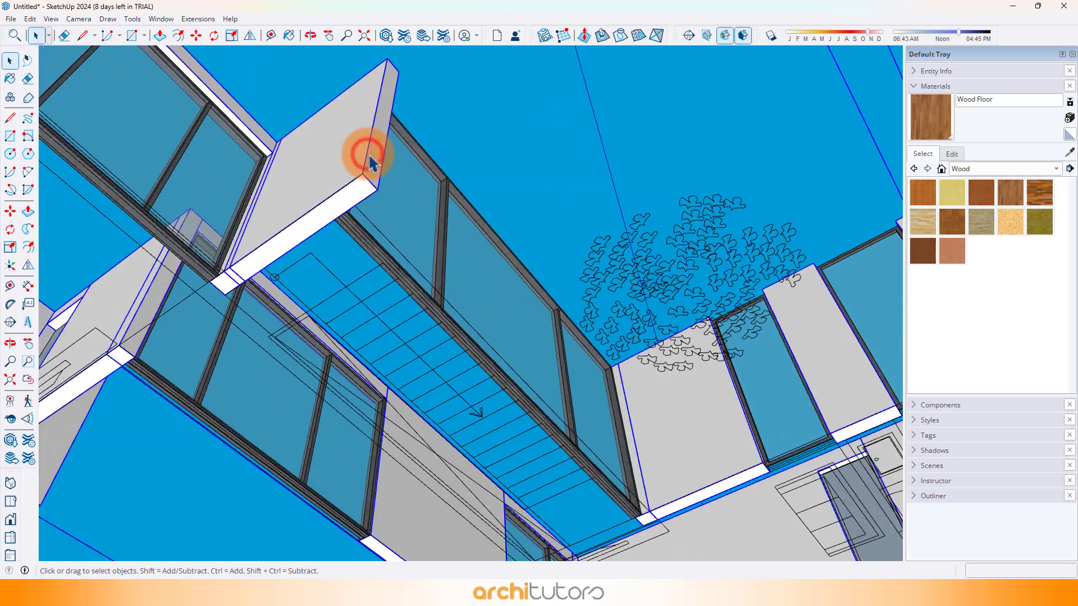
{"action": "double_click", "coordinate": [371, 169]}
{"action": "scroll", "coordinate": [372, 175], "scroll_direction": "up", "scroll_amount": 1}
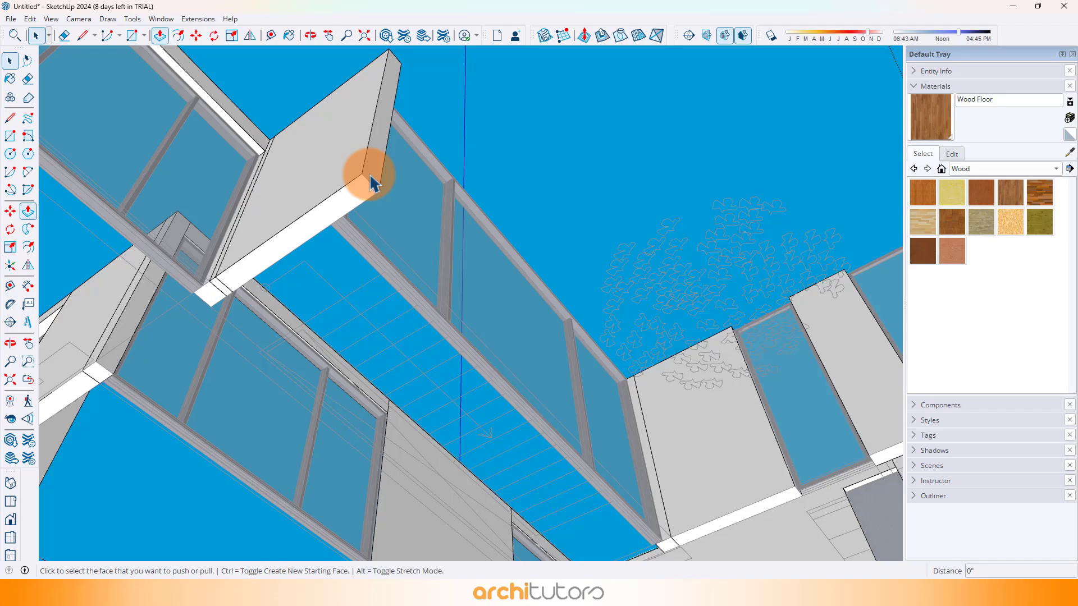
{"action": "scroll", "coordinate": [498, 217], "scroll_direction": "down", "scroll_amount": 6}
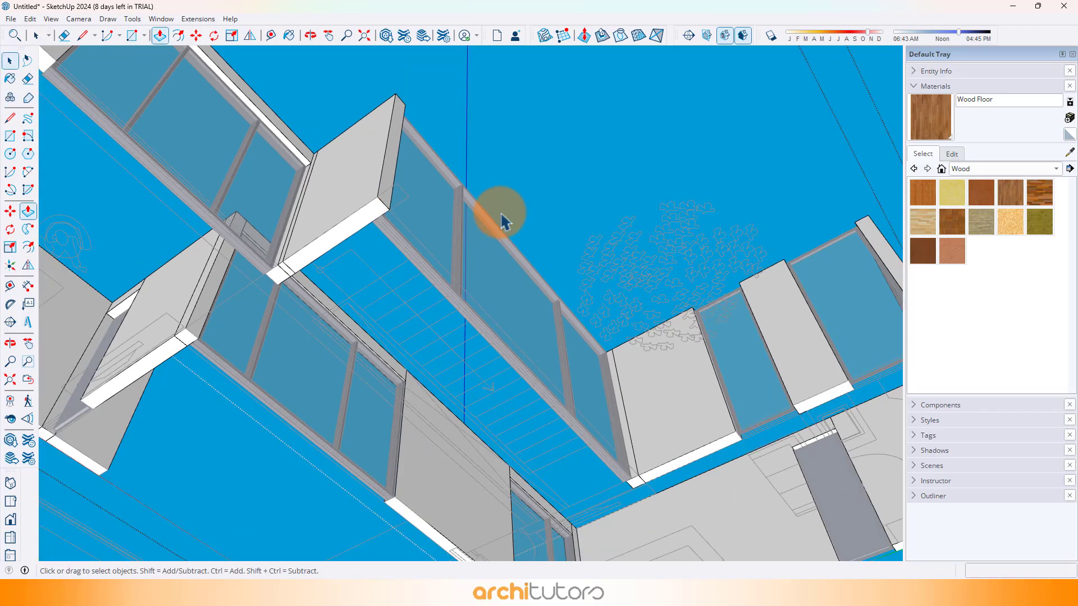
{"action": "middle_click_drag", "start_coordinate": [498, 217], "coordinate": [527, 200]}
Start the upper floor's base outline at the bathroom-end corner and trace it under the long outer wall to the terrace edge
{"action": "middle_click_drag", "start_coordinate": [435, 151], "coordinate": [553, 103]}
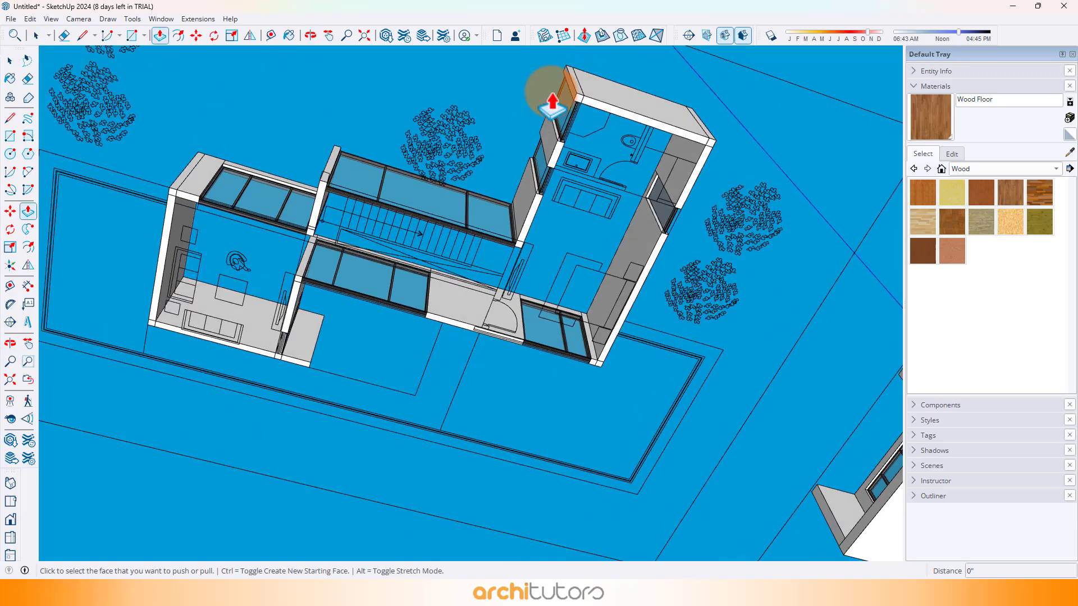
{"action": "key", "text": "l"}
{"action": "scroll", "coordinate": [583, 87], "scroll_direction": "up", "scroll_amount": 1}
{"action": "left_click", "coordinate": [577, 93]}
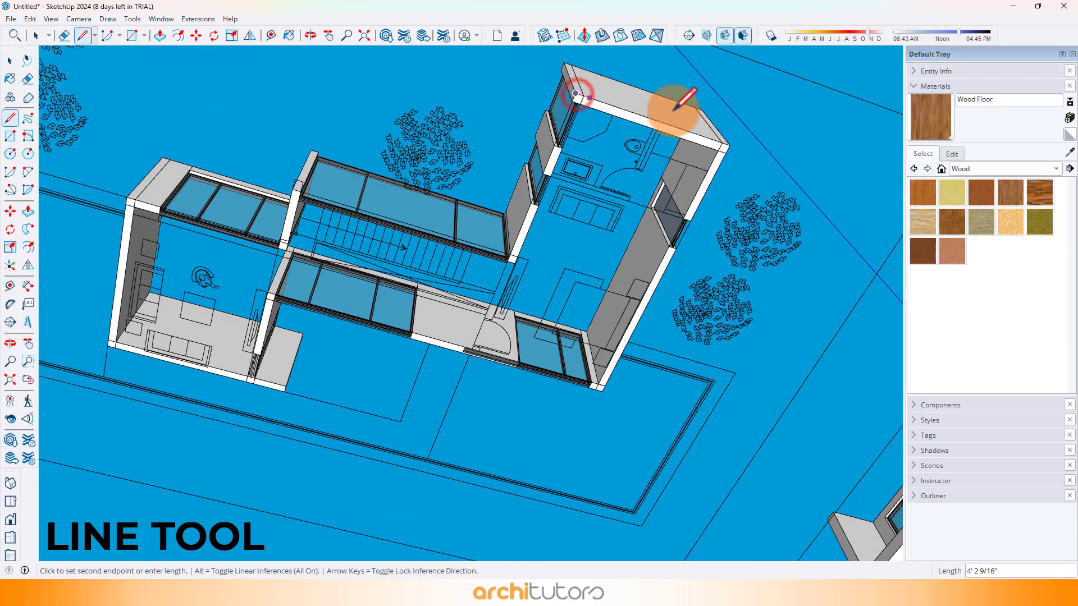
{"action": "middle_click_drag", "start_coordinate": [697, 233], "coordinate": [314, 345]}
{"action": "scroll", "coordinate": [612, 221], "scroll_direction": "up", "scroll_amount": 2}
{"action": "middle_click_drag", "start_coordinate": [612, 221], "coordinate": [456, 326]}
{"action": "scroll", "coordinate": [469, 232], "scroll_direction": "up", "scroll_amount": 1}
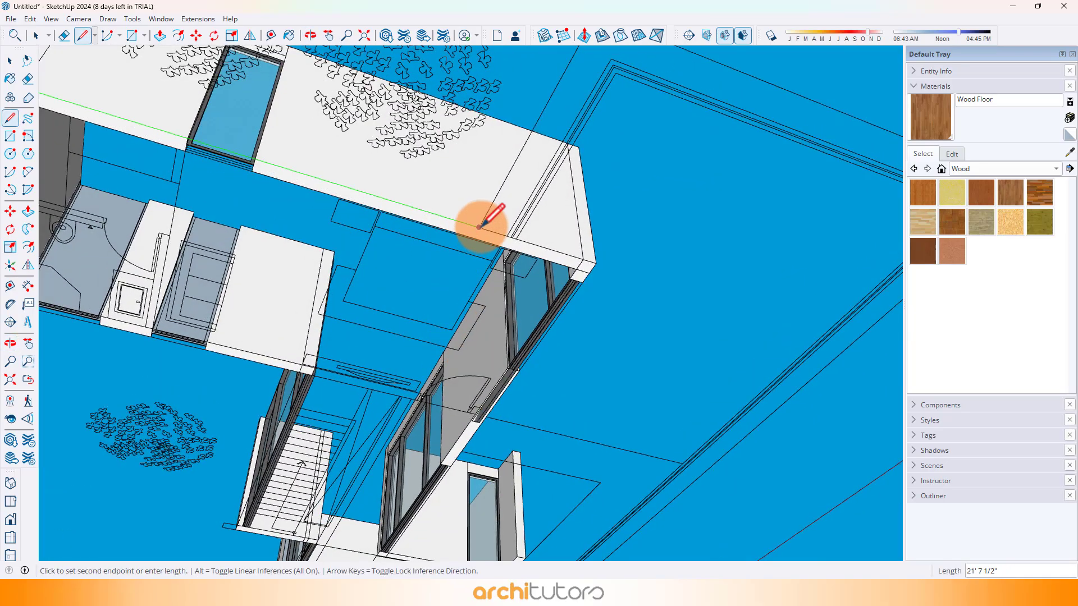
{"action": "left_click", "coordinate": [479, 226]}
{"action": "scroll", "coordinate": [479, 226], "scroll_direction": "down", "scroll_amount": 3}
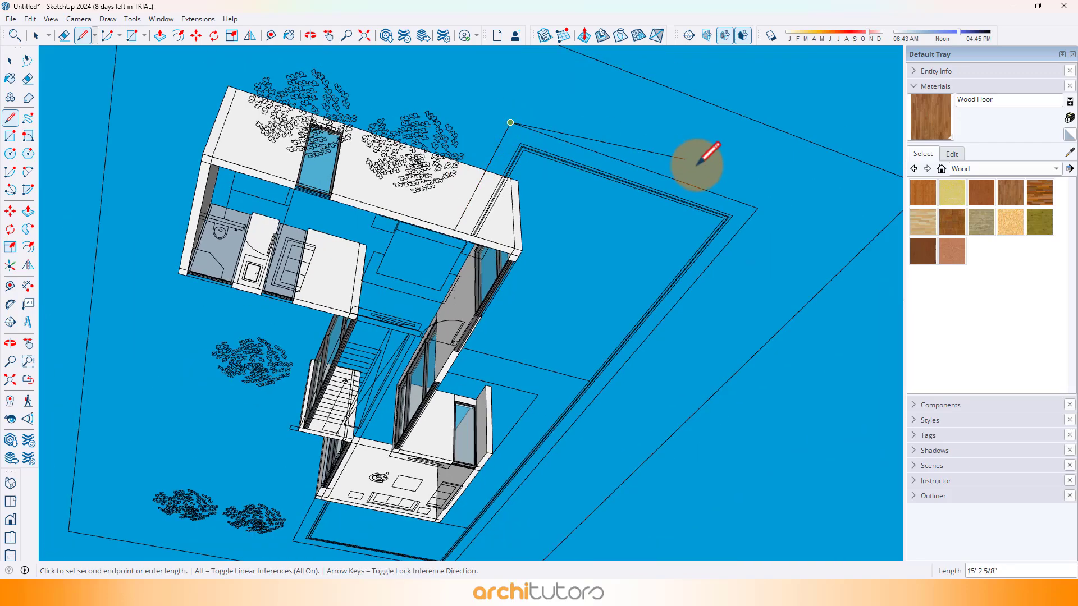
Trace the base outline around the terrace and back under the stair-side walls, closing it into a face at the bathroom corner
{"action": "mouse_move", "coordinate": [760, 208]}
{"action": "middle_mouse_down"}
{"action": "mouse_move", "coordinate": [578, 229]}
{"action": "mouse_move", "coordinate": [749, 279]}
{"action": "mouse_move", "coordinate": [718, 352]}
{"action": "middle_mouse_up"}
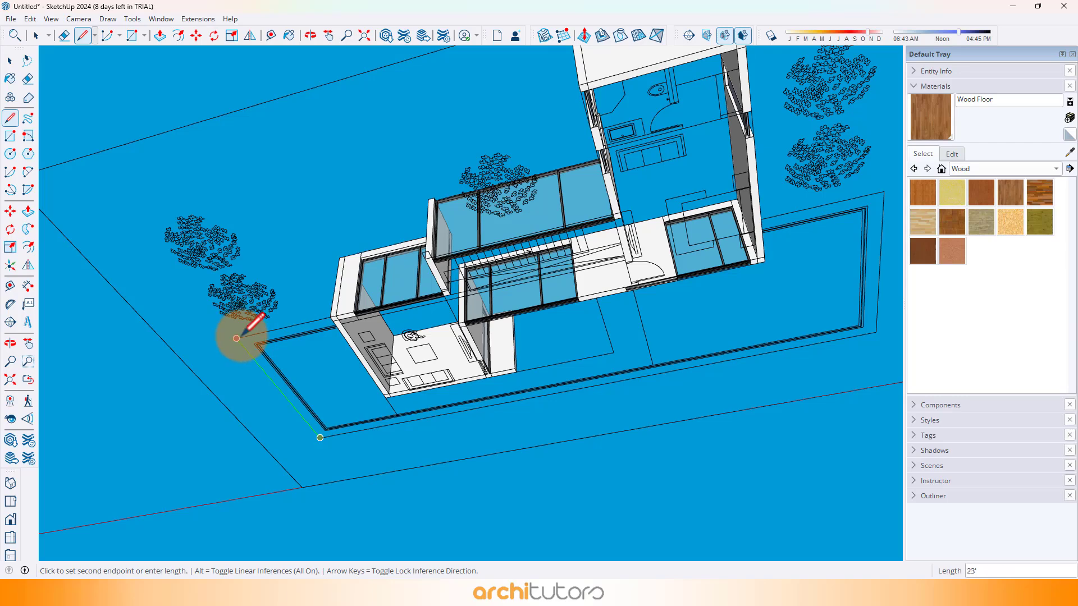
{"action": "scroll", "coordinate": [443, 282], "scroll_direction": "up", "scroll_amount": 6}
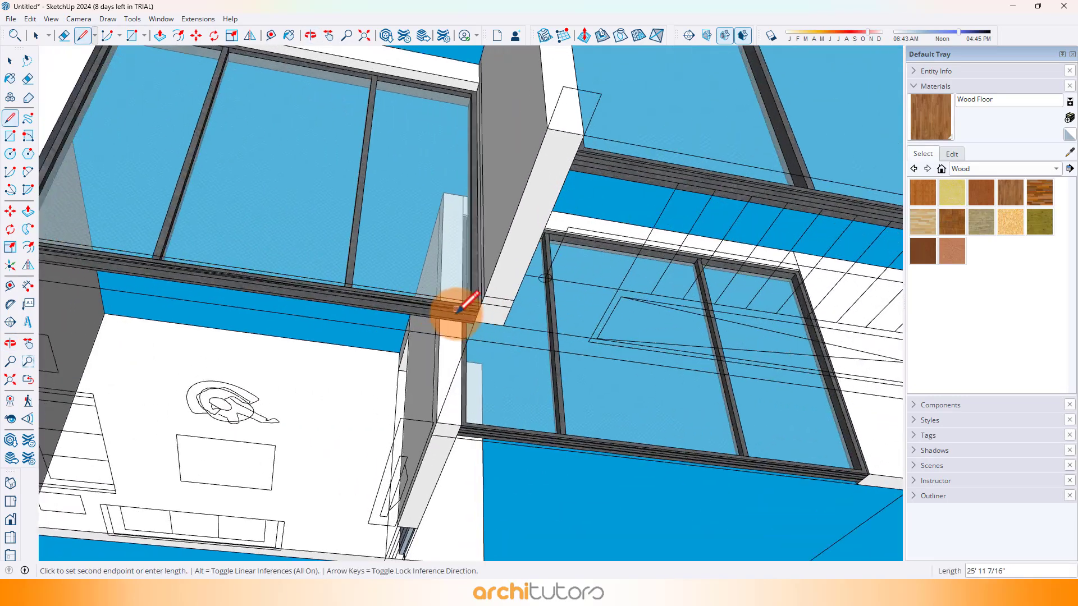
{"action": "left_click", "coordinate": [484, 302]}
{"action": "scroll", "coordinate": [484, 302], "scroll_direction": "down", "scroll_amount": 2}
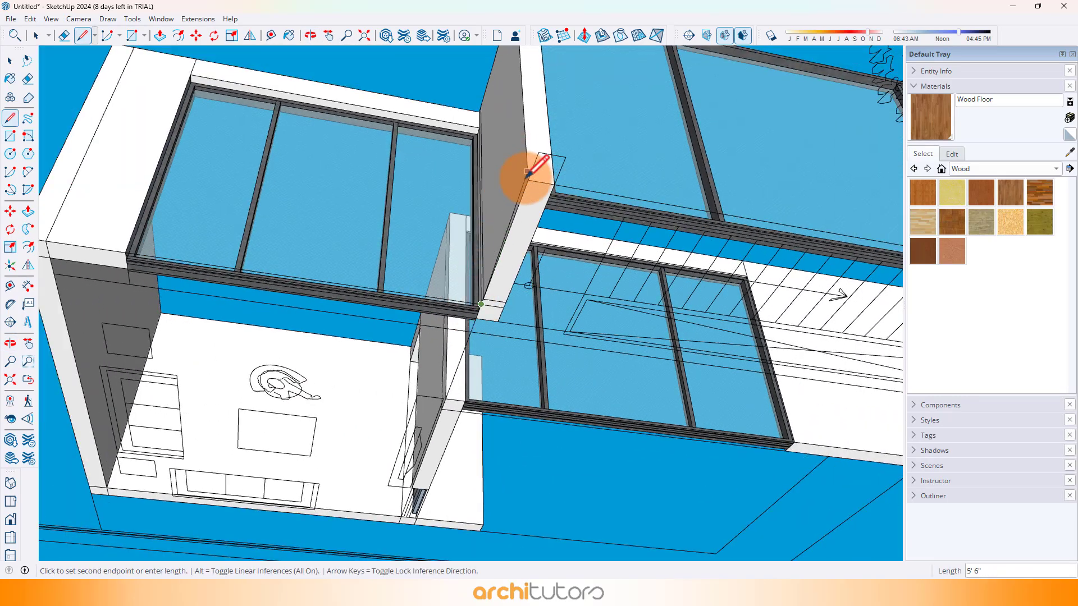
{"action": "scroll", "coordinate": [542, 182], "scroll_direction": "down", "scroll_amount": 4}
{"action": "middle_click_drag", "start_coordinate": [536, 181], "coordinate": [568, 261]}
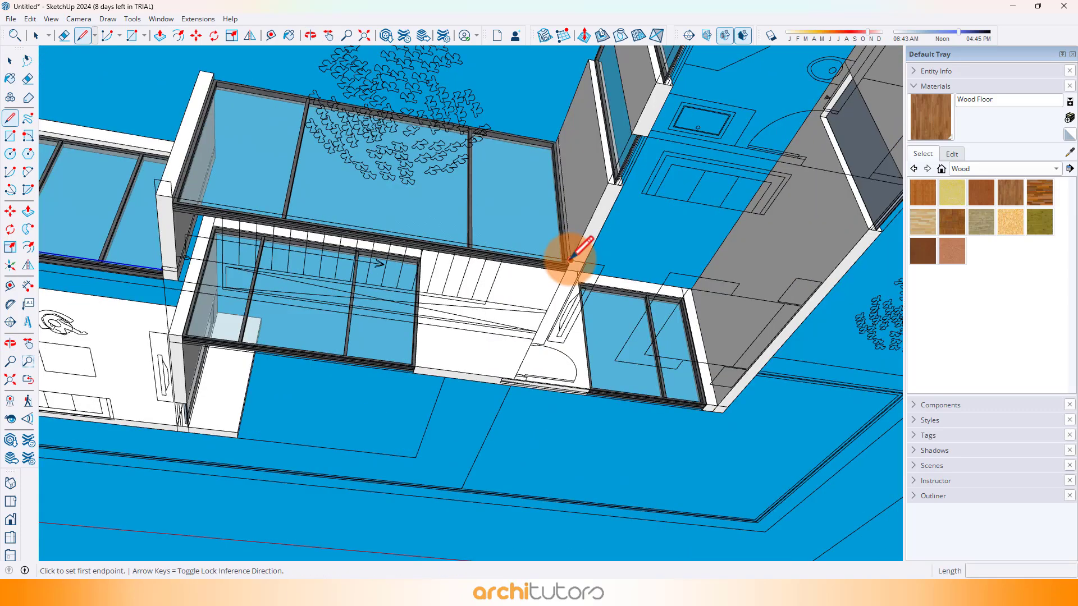
{"action": "scroll", "coordinate": [567, 261], "scroll_direction": "down", "scroll_amount": 3}
{"action": "left_click", "coordinate": [653, 86]}
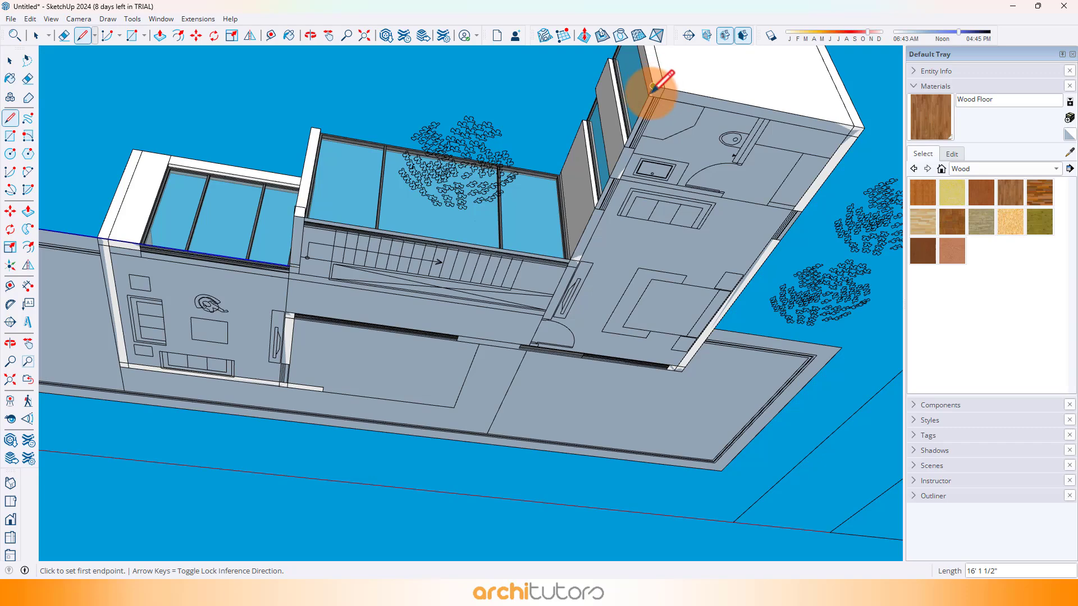
Push/Pull the closed base face downward into a floor slab about 1' thick beneath the upper-floor walls and terrace
{"action": "key", "text": "space"}
{"action": "scroll", "coordinate": [653, 85], "scroll_direction": "down", "scroll_amount": 2}
{"action": "left_click", "coordinate": [716, 221]}
{"action": "left_click_drag", "start_coordinate": [713, 225], "coordinate": [712, 233]}
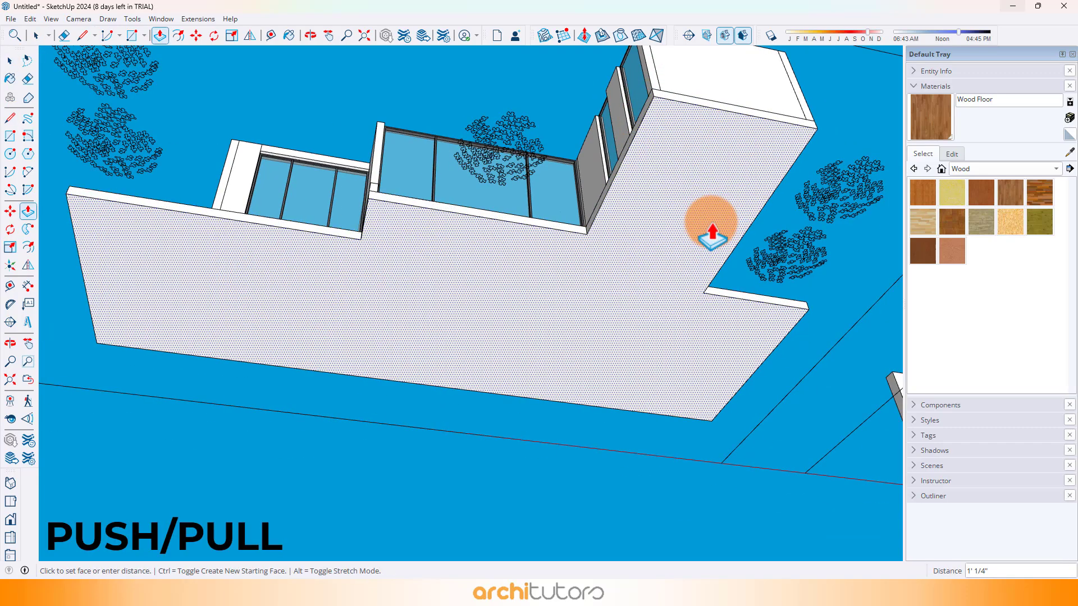
{"action": "middle_click_drag", "start_coordinate": [558, 149], "coordinate": [488, 368]}
{"action": "middle_click_drag", "start_coordinate": [308, 330], "coordinate": [551, 188]}
{"action": "scroll", "coordinate": [592, 269], "scroll_direction": "down", "scroll_amount": 5}
{"action": "middle_click_drag", "start_coordinate": [611, 171], "coordinate": [695, 140]}
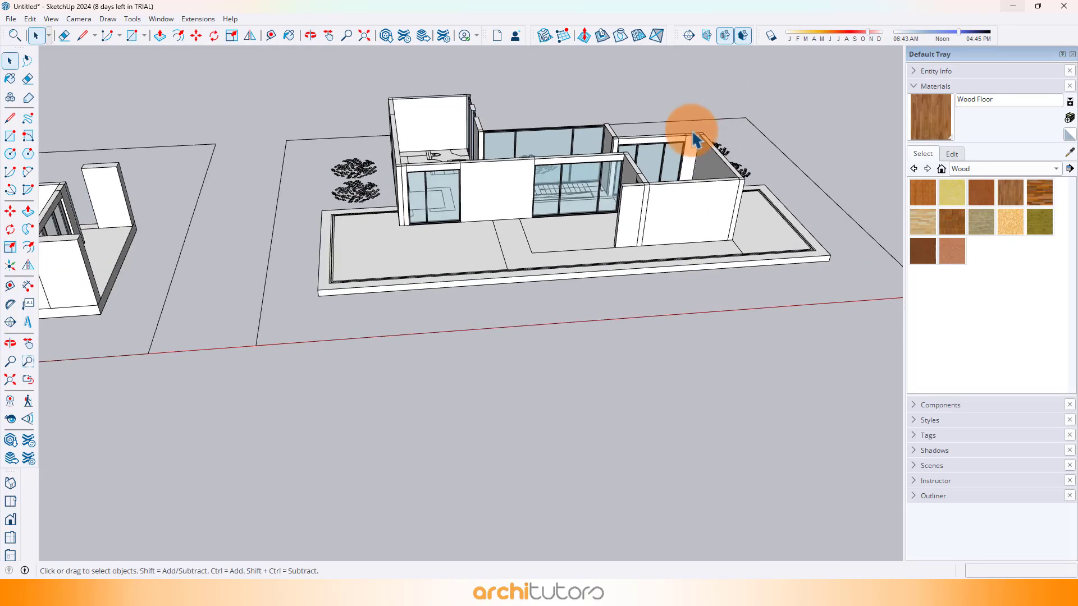
Select the whole floor slab, make it a group, and clear the selection
{"action": "left_click", "coordinate": [446, 234]}
{"action": "right_click", "coordinate": [446, 234]}
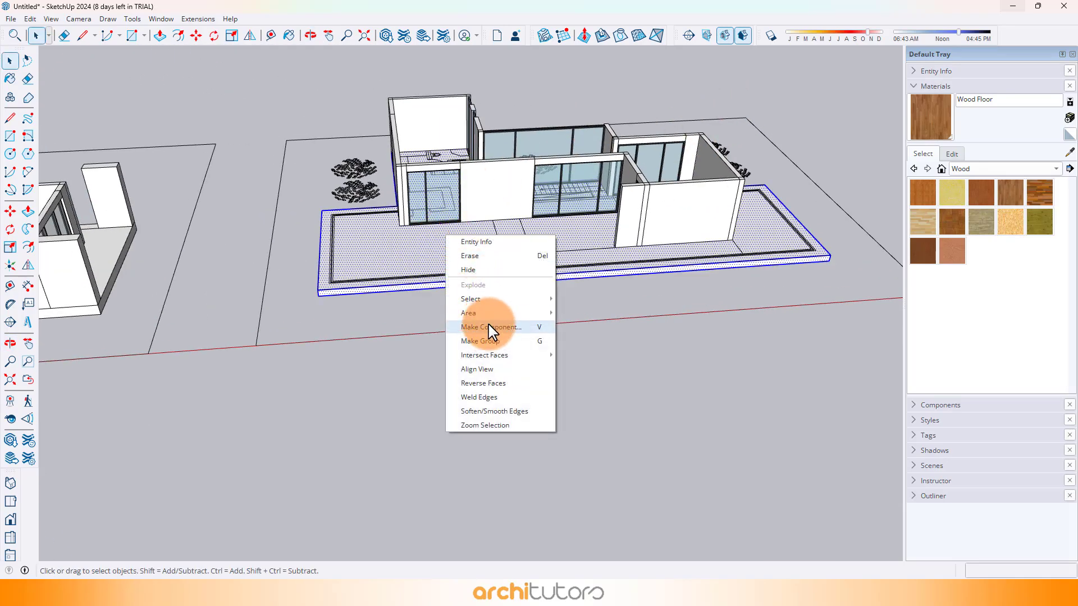
{"action": "left_click", "coordinate": [487, 341]}
{"action": "left_click", "coordinate": [474, 366]}
Select the upper-floor walls, windows and slab together and start moving them by the slab's corner at the terrace end
{"action": "middle_click_drag", "start_coordinate": [474, 366], "coordinate": [496, 230]}
{"action": "scroll", "coordinate": [496, 230], "scroll_direction": "down", "scroll_amount": 3}
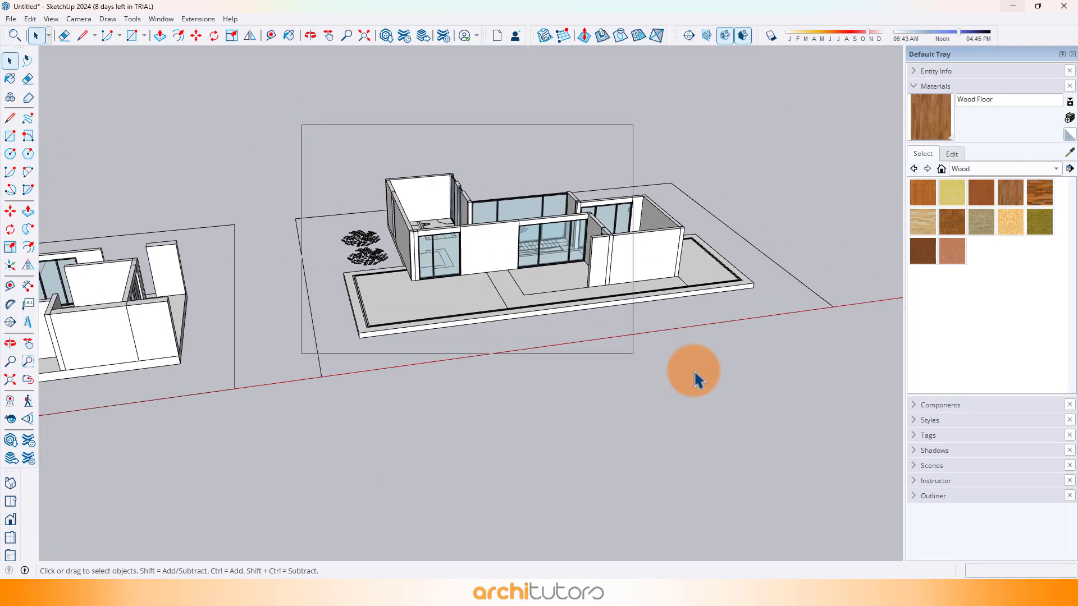
{"action": "left_click_drag", "start_coordinate": [696, 380], "coordinate": [831, 386]}
{"action": "scroll", "coordinate": [744, 304], "scroll_direction": "up", "scroll_amount": 2}
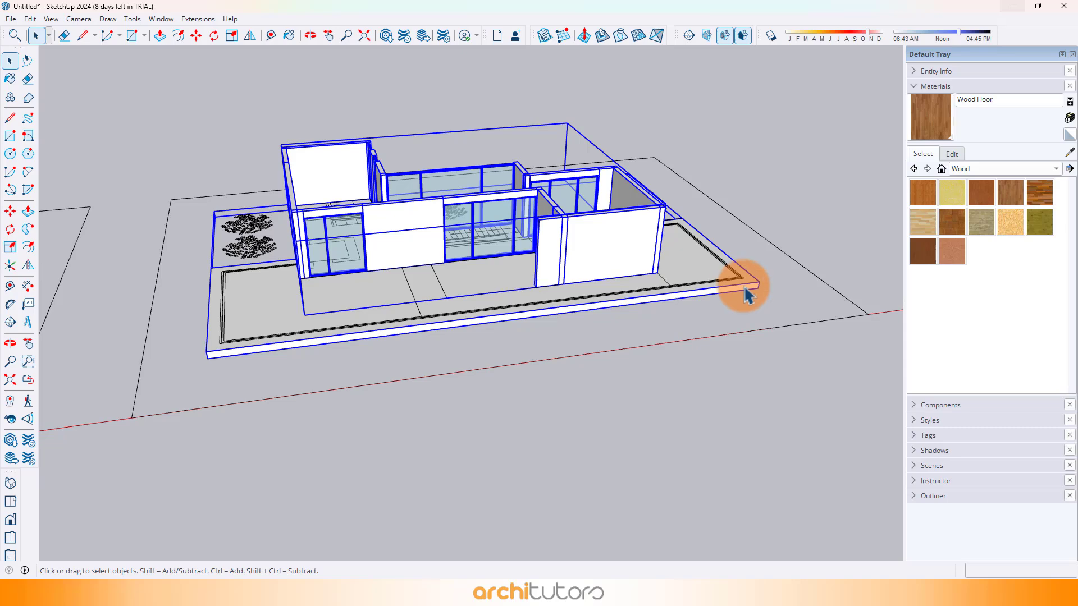
{"action": "key", "text": "m"}
{"action": "scroll", "coordinate": [751, 289], "scroll_direction": "up", "scroll_amount": 2}
{"action": "left_click", "coordinate": [755, 288]}
{"action": "scroll", "coordinate": [786, 278], "scroll_direction": "down", "scroll_amount": 5}
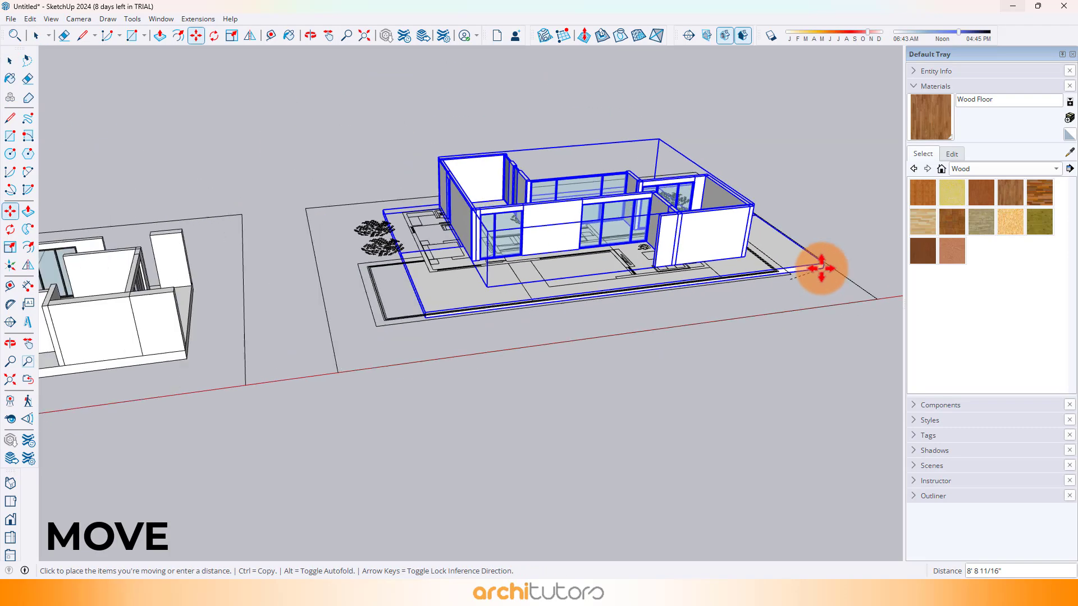
Move the upper-floor wall model onto the ground-floor building, aligning it at the roof slab's corner
{"action": "scroll", "coordinate": [227, 283], "scroll_direction": "up", "scroll_amount": 3}
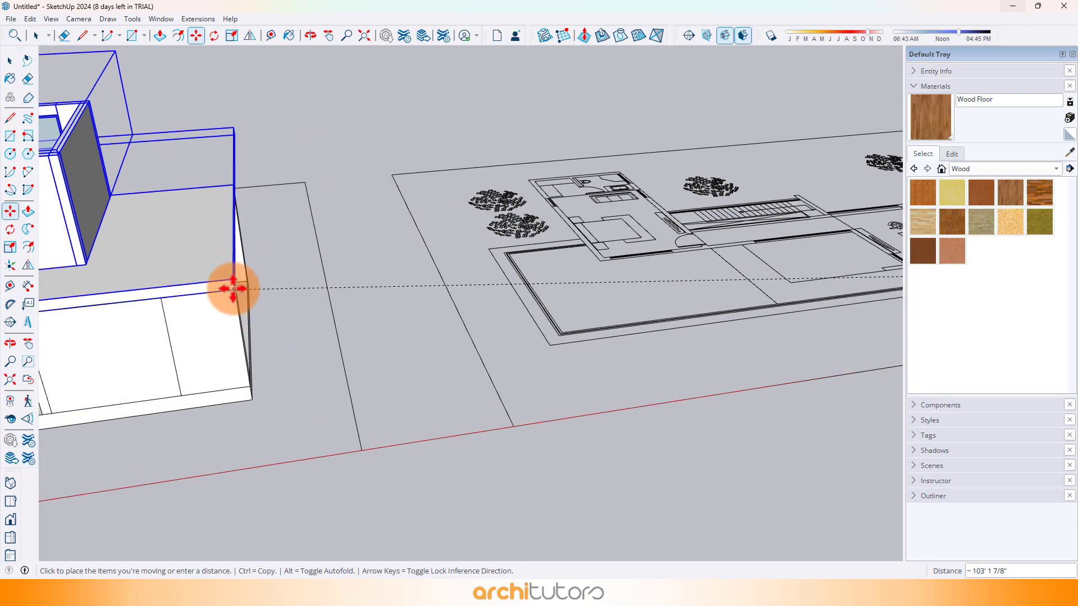
{"action": "scroll", "coordinate": [714, 214], "scroll_direction": "down", "scroll_amount": 5}
{"action": "key", "text": "space"}
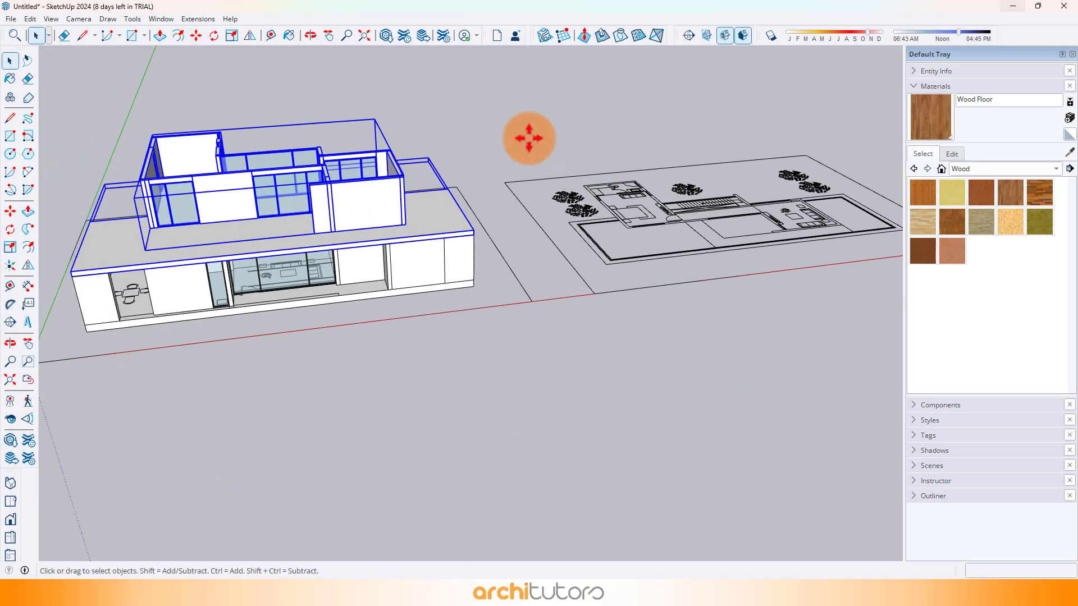
Move the upper-floor plan drawing onto the ground-floor roof slab, matching the corner of its terrace outline to the slab
{"action": "middle_click_drag", "start_coordinate": [529, 138], "coordinate": [656, 193]}
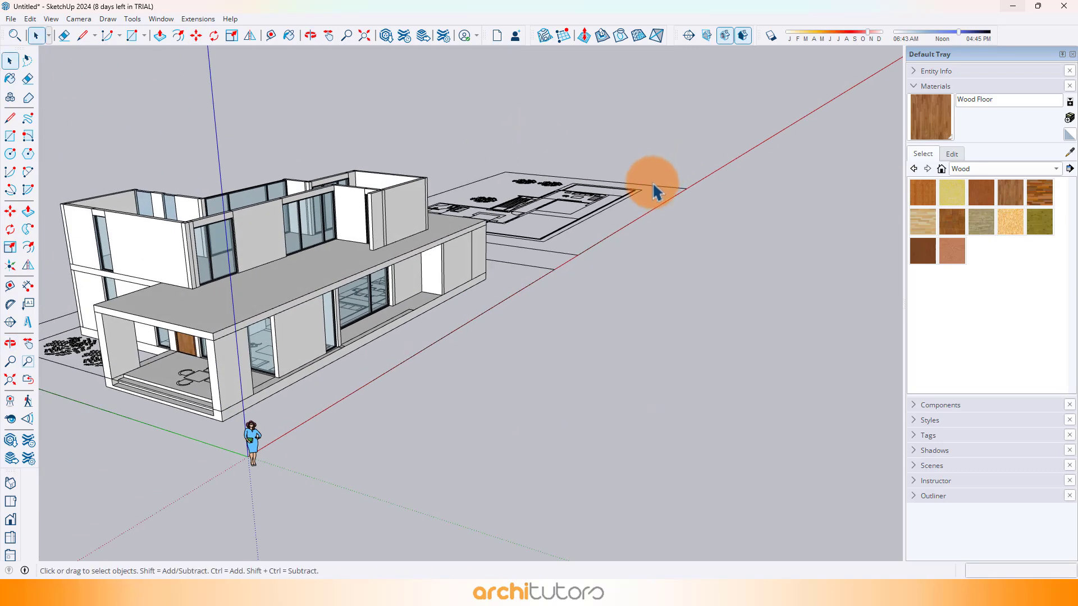
{"action": "left_click", "coordinate": [602, 217]}
{"action": "left_click", "coordinate": [602, 219]}
{"action": "middle_click_drag", "start_coordinate": [602, 219], "coordinate": [692, 285]}
{"action": "scroll", "coordinate": [693, 275], "scroll_direction": "up", "scroll_amount": 5}
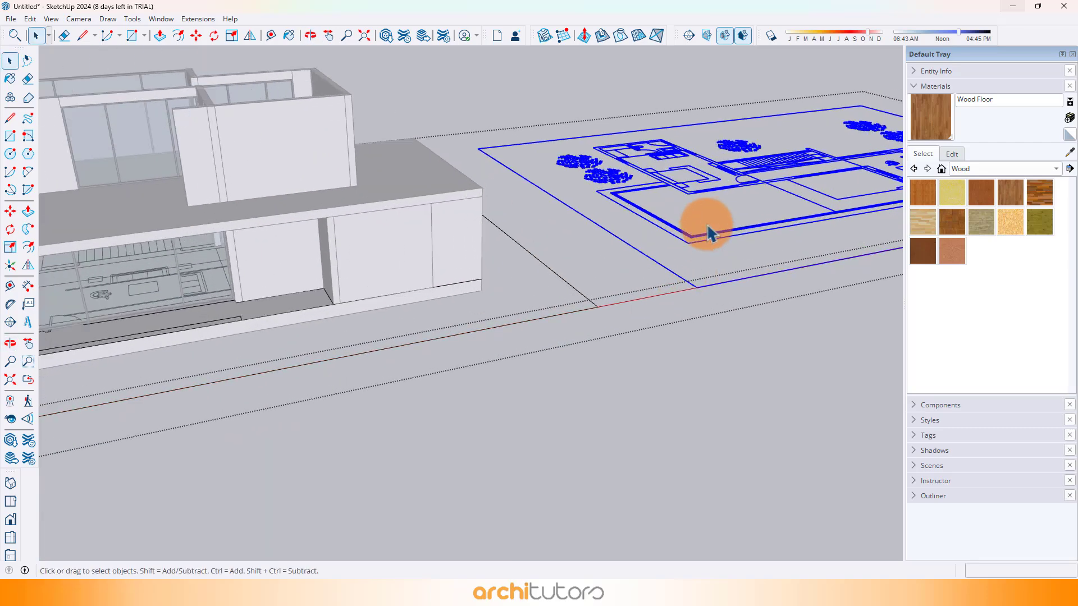
{"action": "left_click", "coordinate": [689, 245]}
{"action": "scroll", "coordinate": [786, 245], "scroll_direction": "down", "scroll_amount": 6}
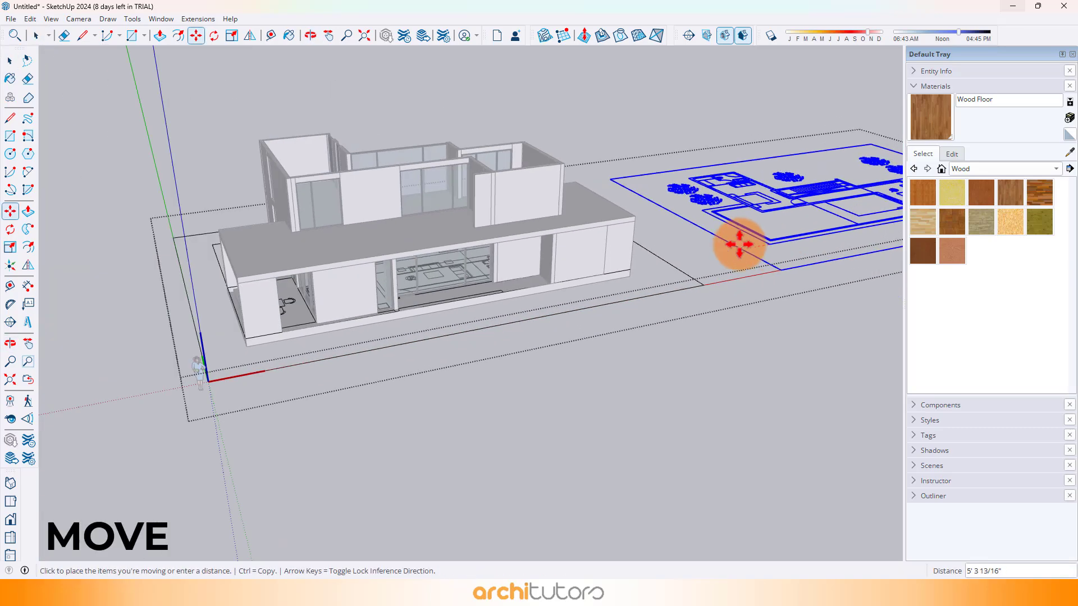
{"action": "left_click", "coordinate": [230, 278]}
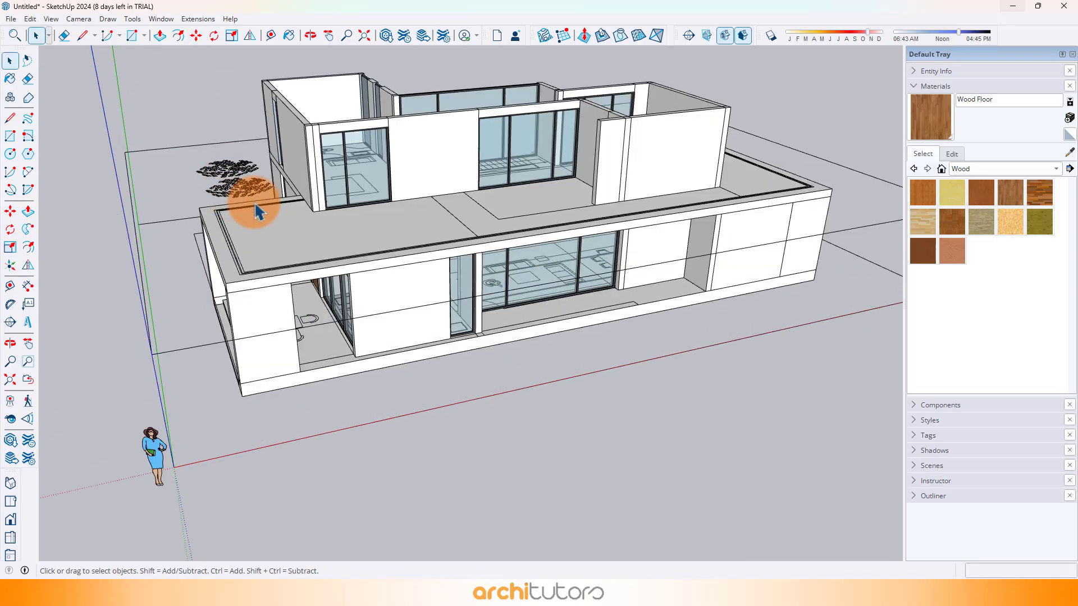
Trace the upper floor's roof outline along the outer wall tops with the Line tool and close it into a face
{"action": "middle_click_drag", "start_coordinate": [255, 211], "coordinate": [367, 207]}
{"action": "scroll", "coordinate": [189, 135], "scroll_direction": "up", "scroll_amount": 3}
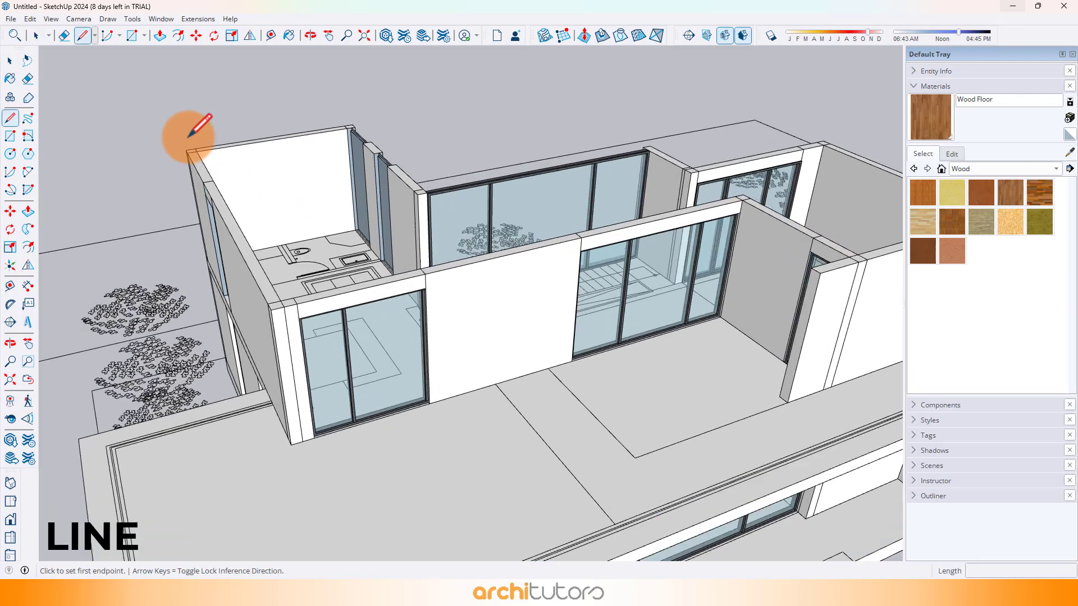
{"action": "scroll", "coordinate": [271, 308], "scroll_direction": "up", "scroll_amount": 2}
{"action": "left_click", "coordinate": [271, 310]}
{"action": "scroll", "coordinate": [271, 310], "scroll_direction": "down", "scroll_amount": 4}
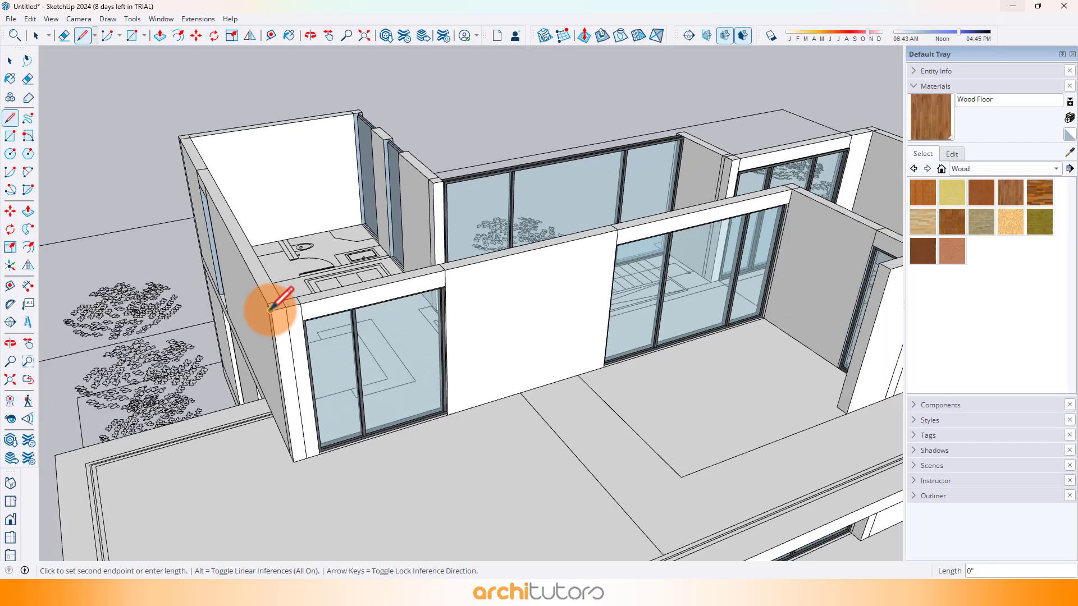
{"action": "scroll", "coordinate": [677, 216], "scroll_direction": "up", "scroll_amount": 4}
{"action": "scroll", "coordinate": [599, 235], "scroll_direction": "up", "scroll_amount": 1}
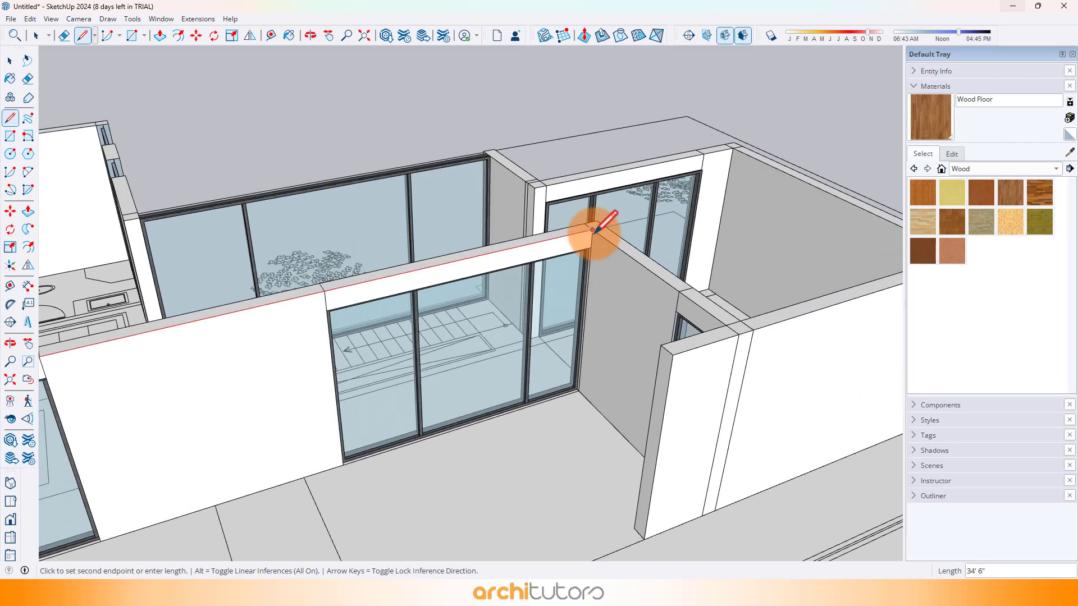
{"action": "scroll", "coordinate": [741, 334], "scroll_direction": "down", "scroll_amount": 2}
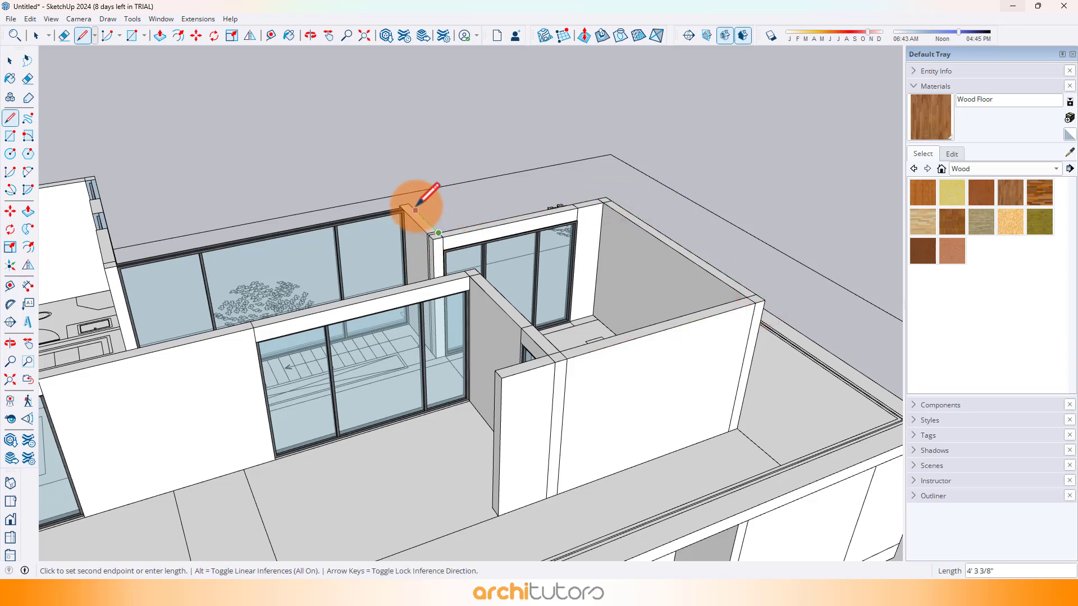
{"action": "middle_click_drag", "start_coordinate": [408, 203], "coordinate": [322, 239]}
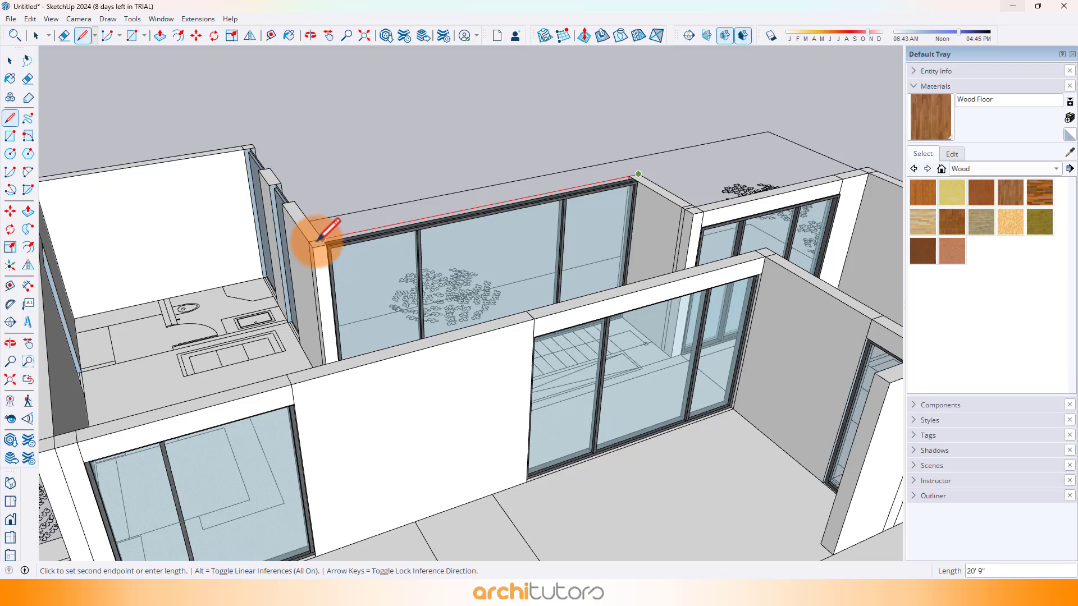
{"action": "middle_click_drag", "start_coordinate": [201, 147], "coordinate": [446, 192]}
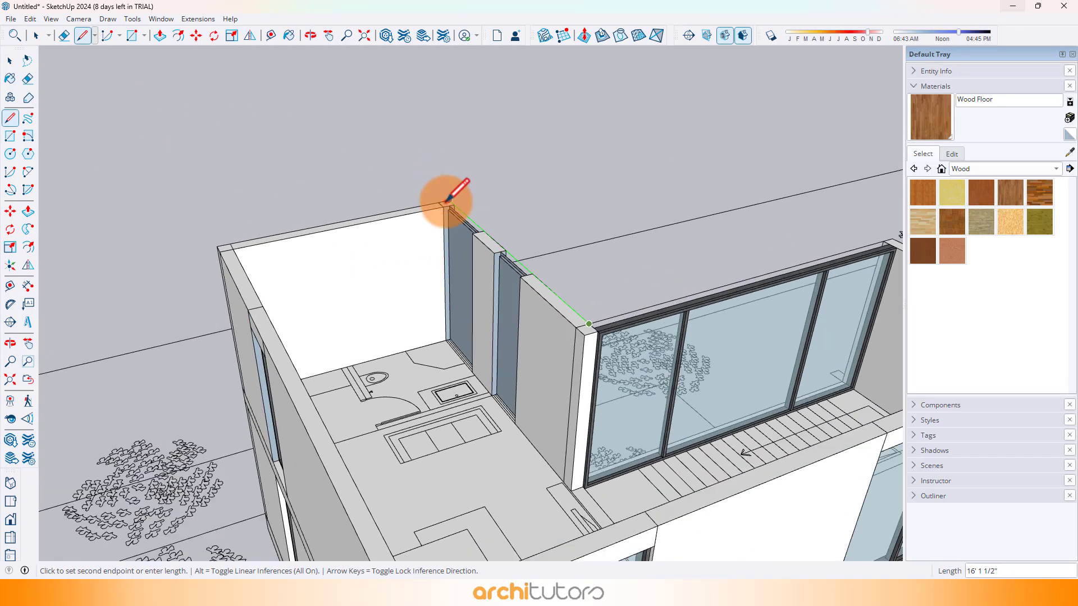
{"action": "left_click", "coordinate": [219, 245]}
{"action": "scroll", "coordinate": [224, 230], "scroll_direction": "down", "scroll_amount": 3}
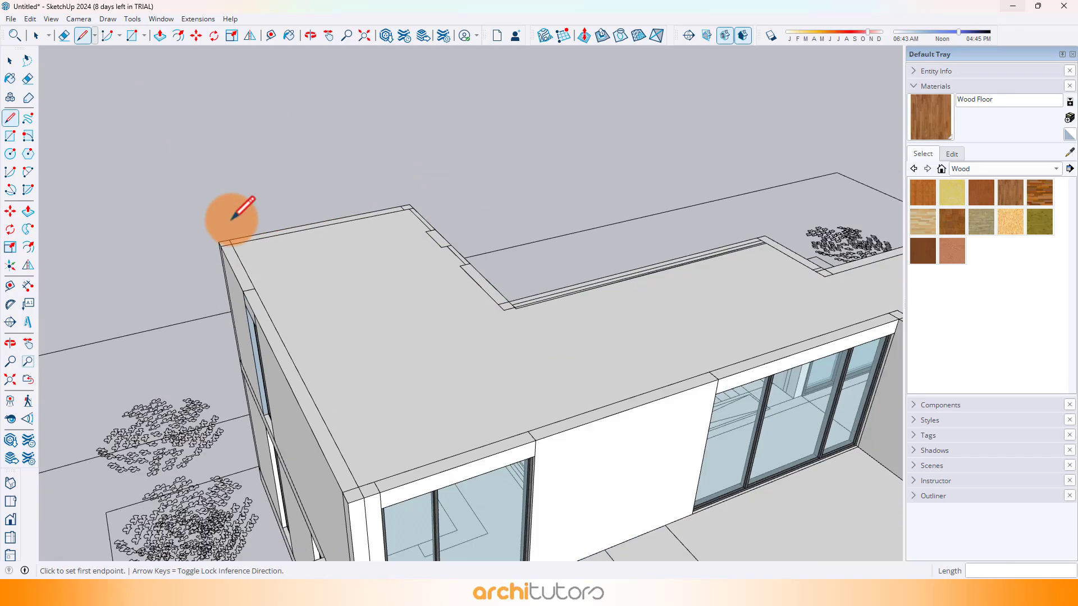
Extrude the upper-floor roof face upward by 12 inches with Push/Pull
{"action": "middle_click_drag", "start_coordinate": [233, 217], "coordinate": [368, 284]}
{"action": "key", "text": "p"}
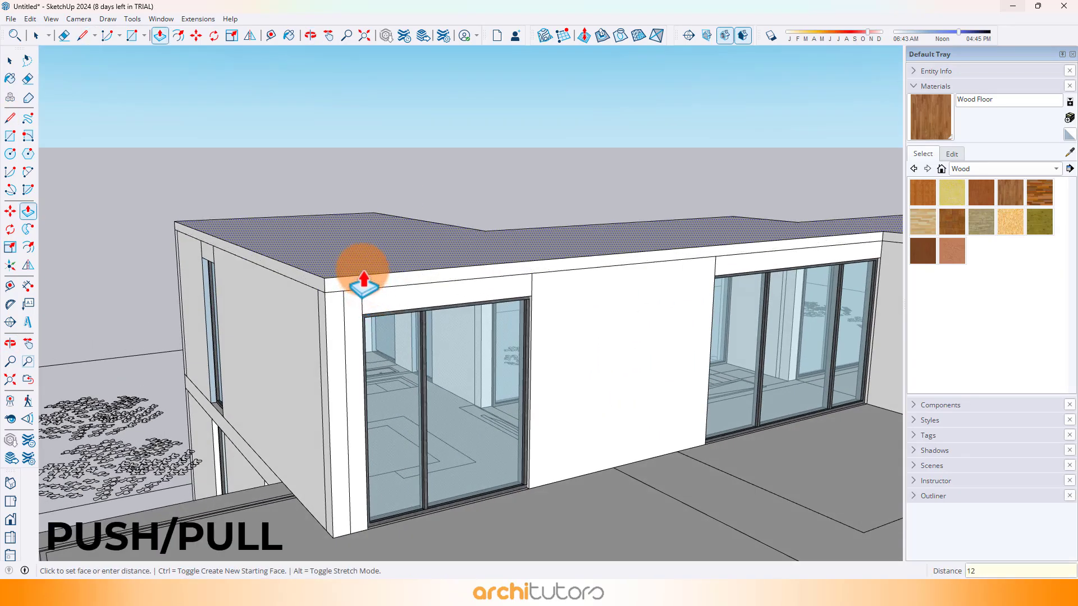
{"action": "key", "text": "Return"}
{"action": "scroll", "coordinate": [339, 223], "scroll_direction": "down", "scroll_amount": 2}
Select the whole upper-floor roof slab and make it a group
{"action": "key", "text": "space"}
{"action": "left_click", "coordinate": [338, 223]}
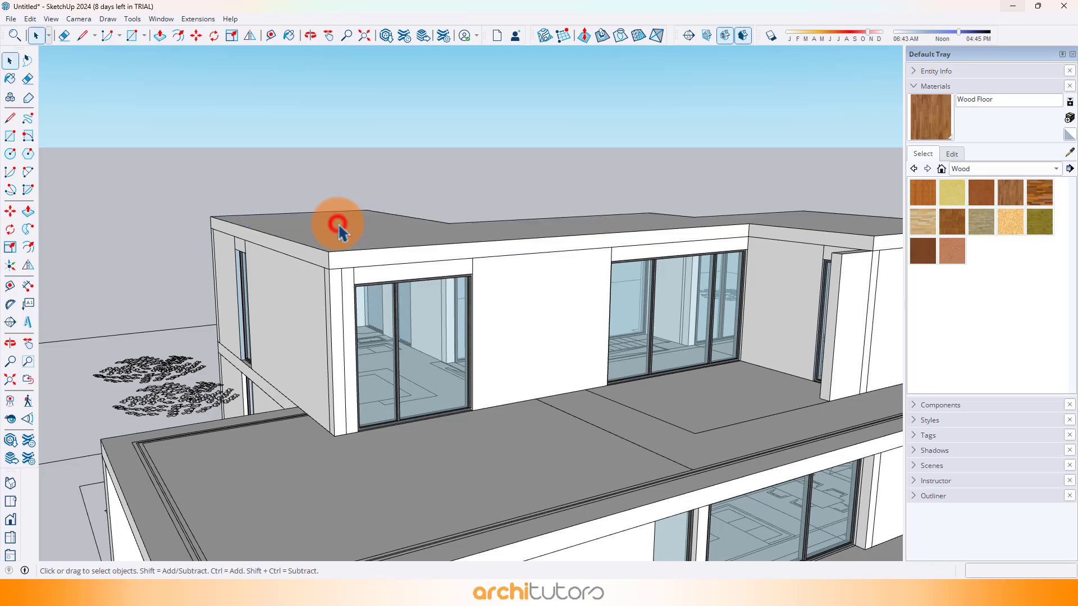
{"action": "right_click", "coordinate": [340, 227]}
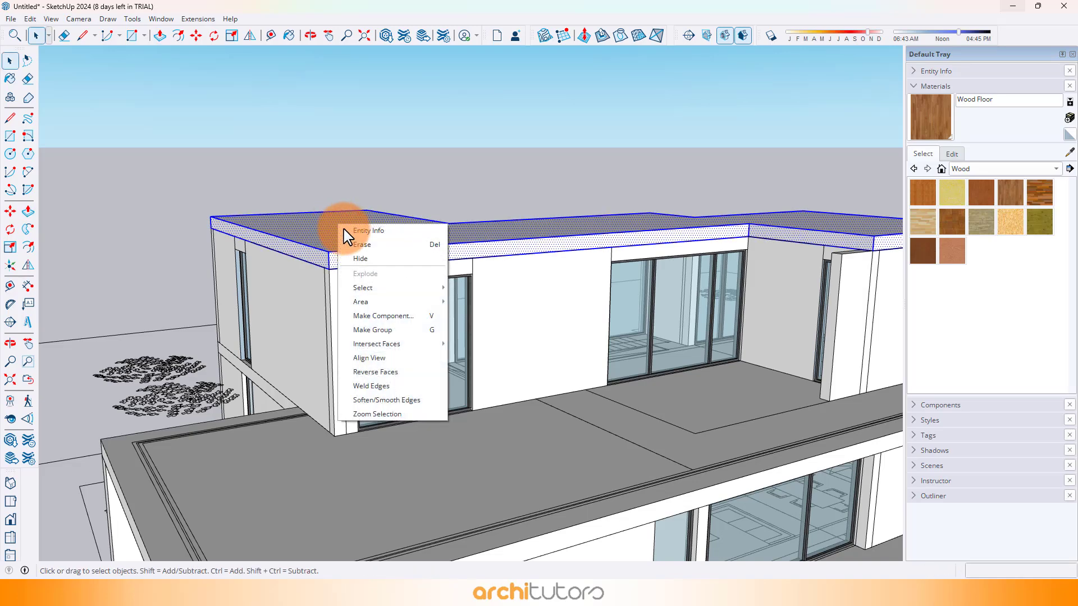
{"action": "left_click", "coordinate": [370, 334]}
Push the roof slab's projecting front face over the side room back in line with the main roof's front edge
{"action": "middle_click_drag", "start_coordinate": [428, 168], "coordinate": [630, 264]}
{"action": "key", "text": "p"}
{"action": "left_click", "coordinate": [630, 265]}
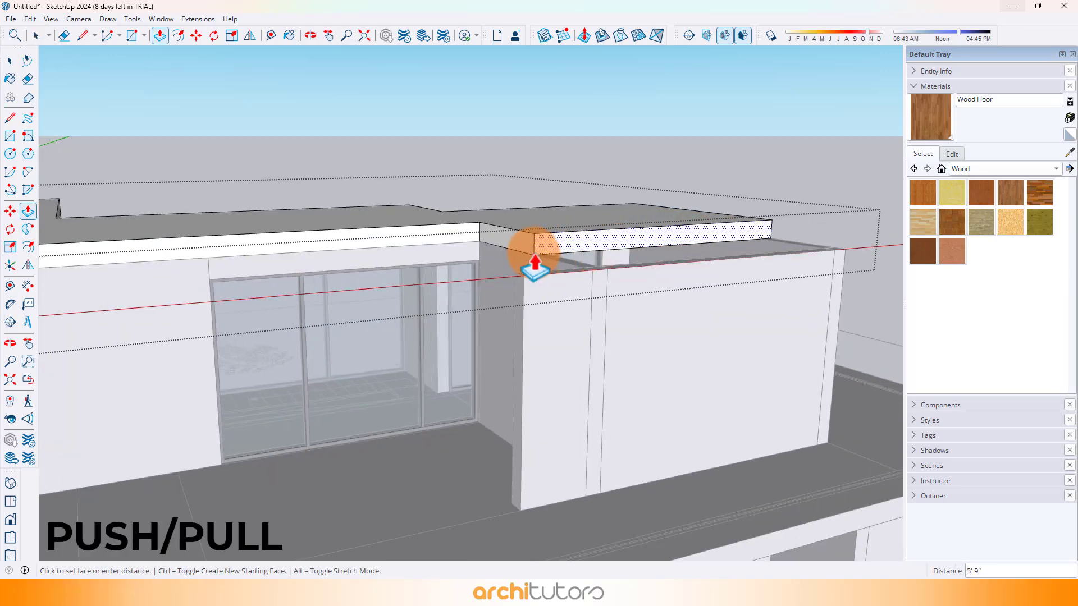
{"action": "left_click", "coordinate": [476, 248]}
{"action": "middle_click_drag", "start_coordinate": [476, 248], "coordinate": [272, 213]}
{"action": "key", "text": "space"}
{"action": "left_click", "coordinate": [464, 237]}
Open the upper roof group and extend its narrow end face outward by 24 inches as an overhang
{"action": "middle_click_drag", "start_coordinate": [501, 237], "coordinate": [653, 150]}
{"action": "double_click", "coordinate": [652, 150]}
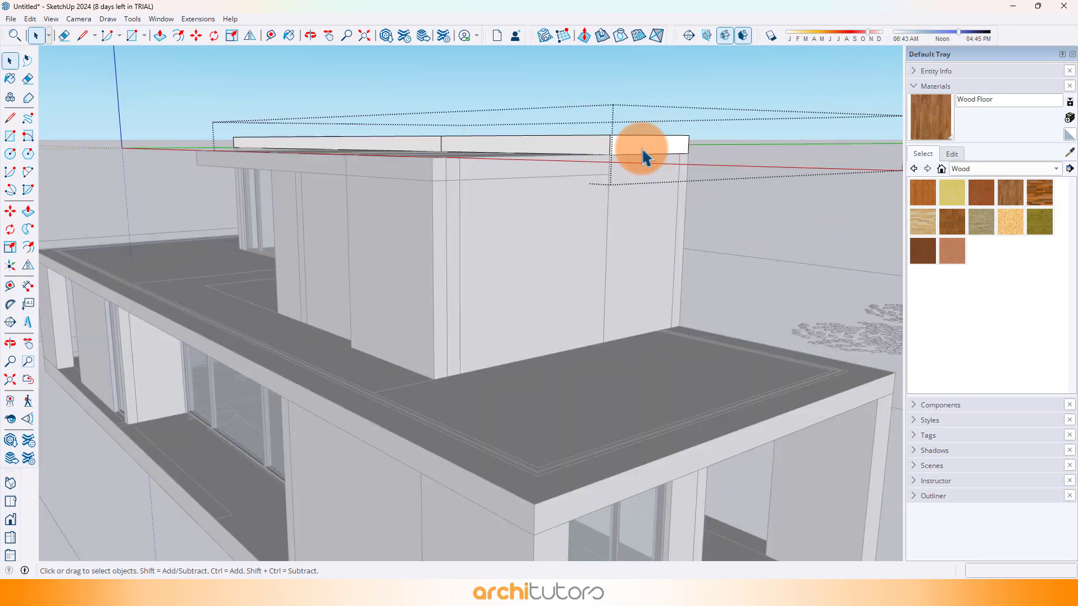
{"action": "scroll", "coordinate": [642, 148], "scroll_direction": "up", "scroll_amount": 2}
{"action": "left_click", "coordinate": [642, 149]}
{"action": "scroll", "coordinate": [642, 149], "scroll_direction": "up", "scroll_amount": 1}
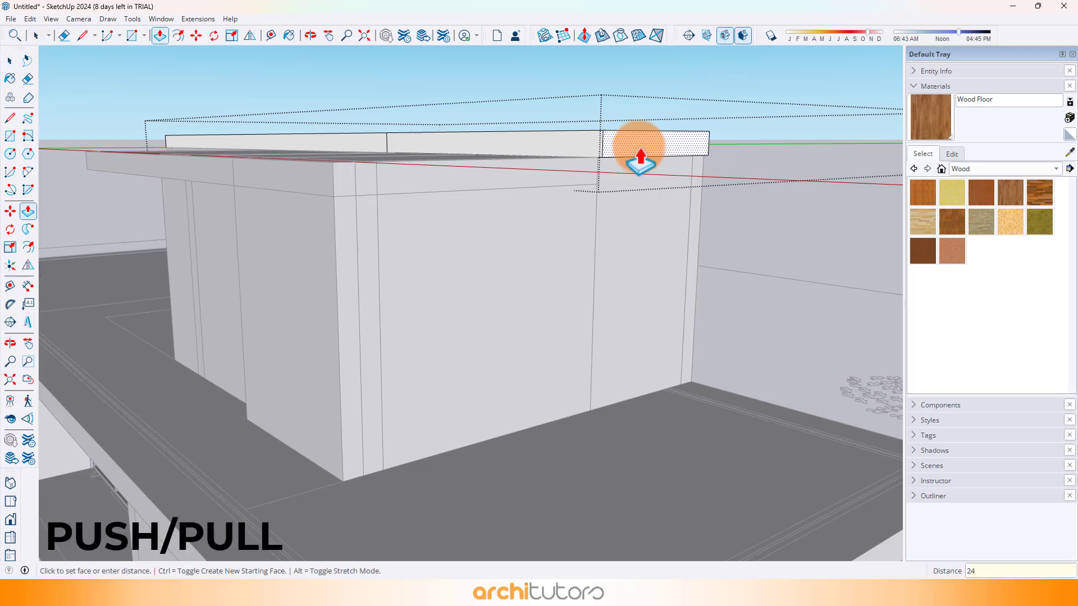
{"action": "key", "text": "Return"}
Hide the rest of the model and draw a 10' by 5' 9" rectangle on the upper end wall beneath the roof overhang
{"action": "middle_click_drag", "start_coordinate": [780, 223], "coordinate": [464, 158]}
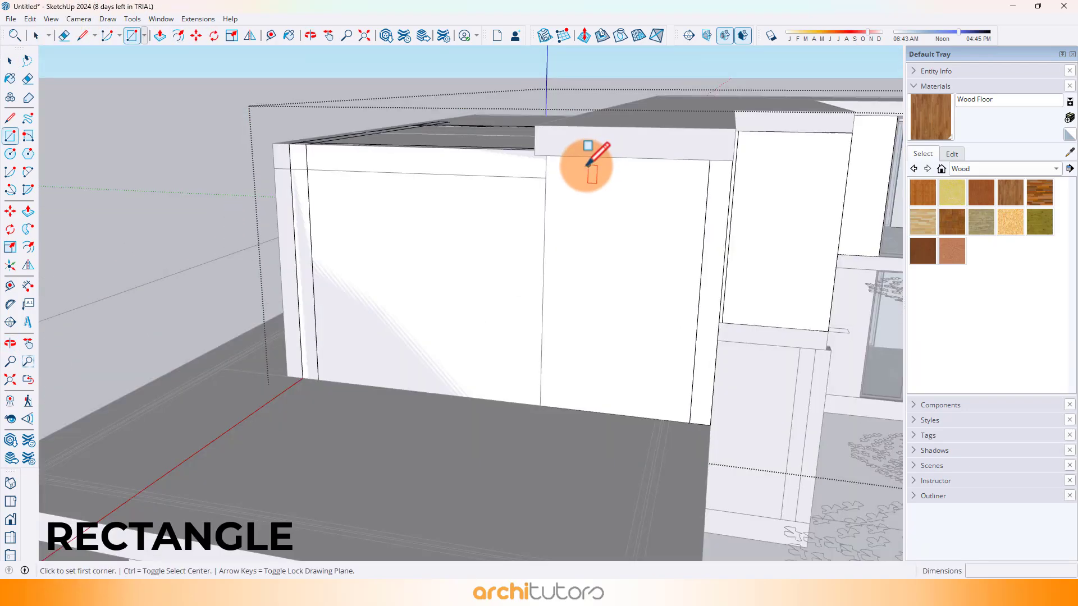
{"action": "middle_click_drag", "start_coordinate": [584, 164], "coordinate": [587, 82]}
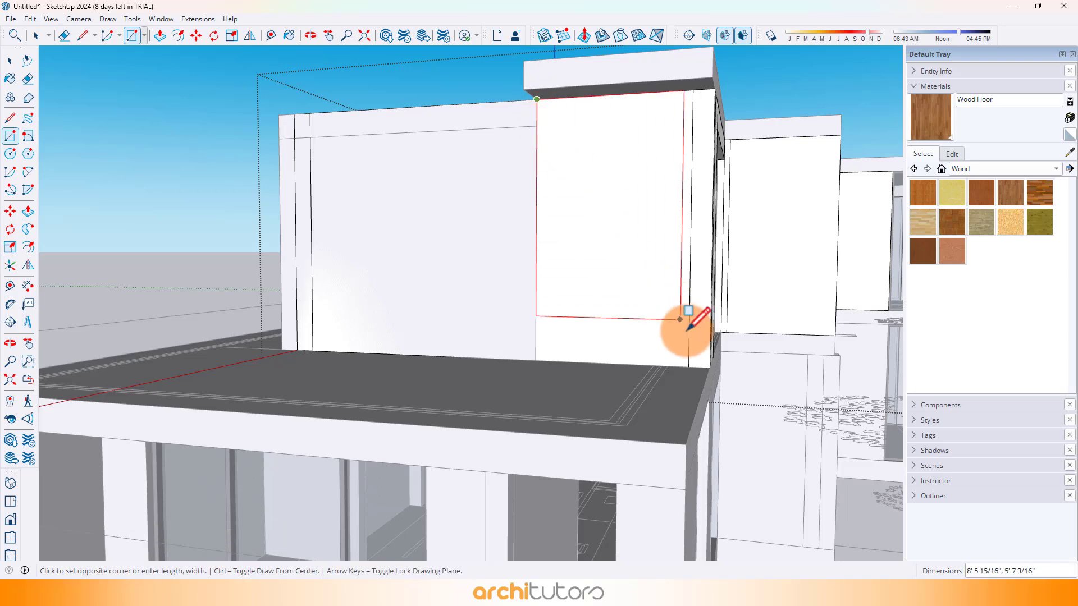
{"action": "left_click", "coordinate": [51, 19]}
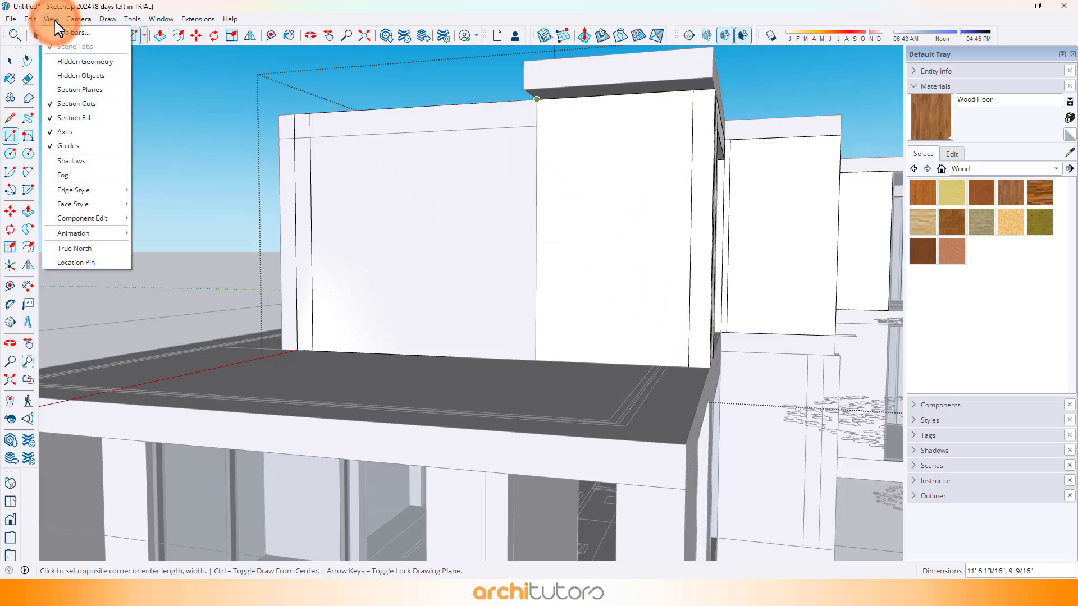
{"action": "mouse_move", "coordinate": [84, 218]}
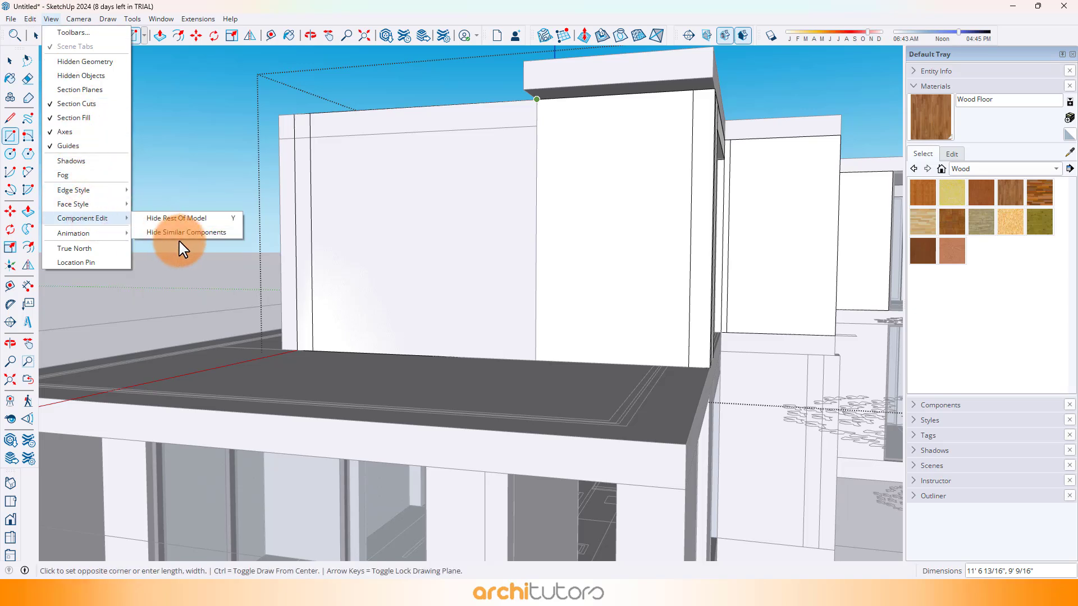
{"action": "left_click", "coordinate": [179, 219]}
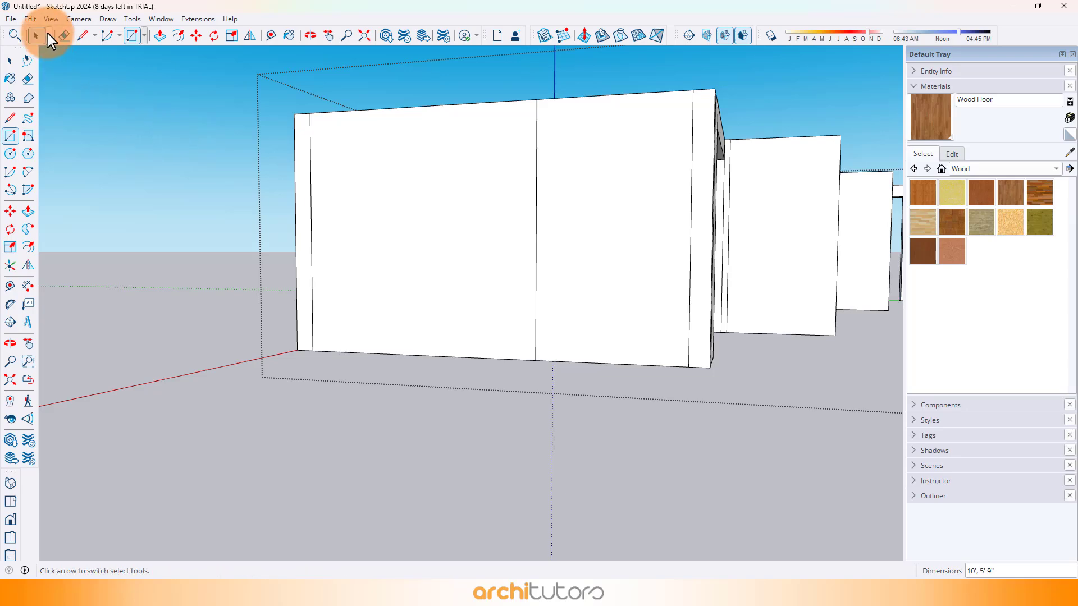
Pull the rectangular part of the end wall out to the edge of the roof overhang and leave the wall group
{"action": "middle_click_drag", "start_coordinate": [459, 147], "coordinate": [792, 152]}
{"action": "key", "text": "p"}
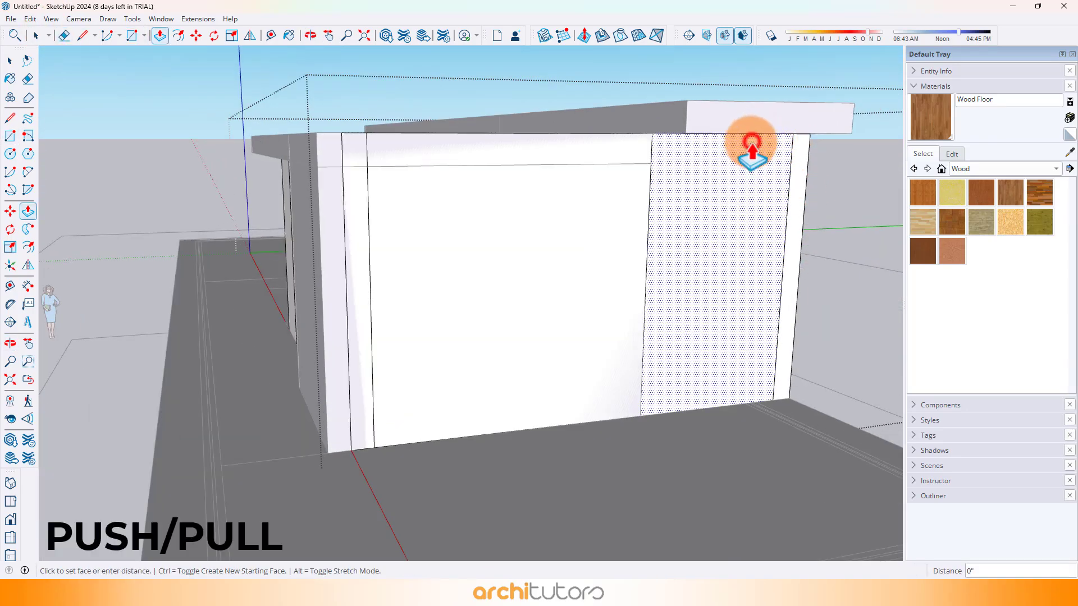
{"action": "left_click", "coordinate": [756, 150]}
{"action": "middle_click_drag", "start_coordinate": [753, 120], "coordinate": [570, 180]}
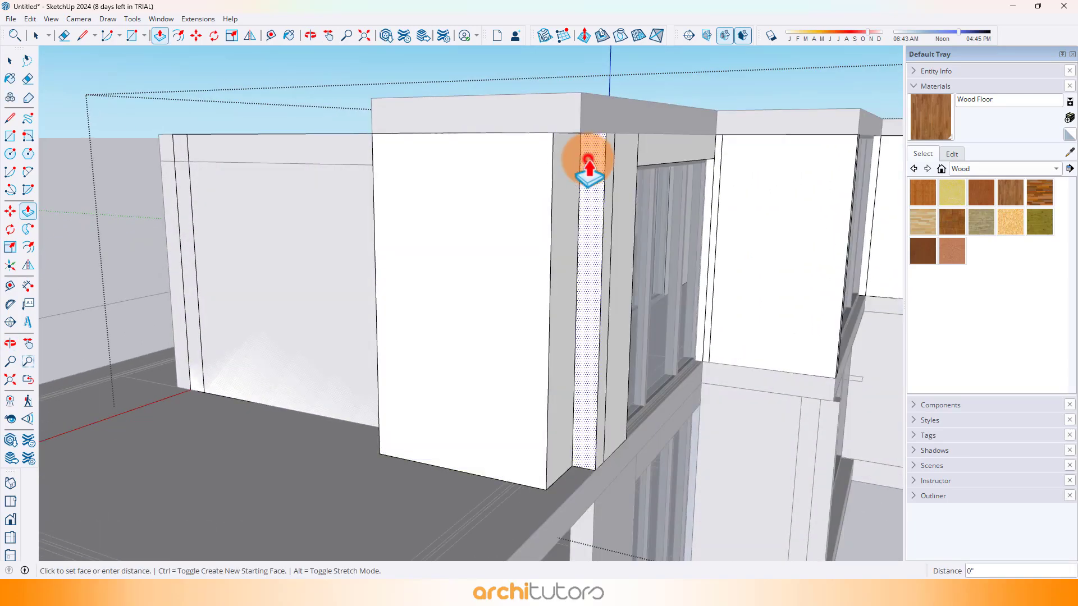
{"action": "key", "text": "space"}
{"action": "key", "text": "Escape"}
{"action": "scroll", "coordinate": [427, 154], "scroll_direction": "down", "scroll_amount": 3}
Draw a vertical 2.5' line up the upper-floor wall from the point where the terrace railing outline meets it
{"action": "middle_click_drag", "start_coordinate": [268, 200], "coordinate": [558, 208]}
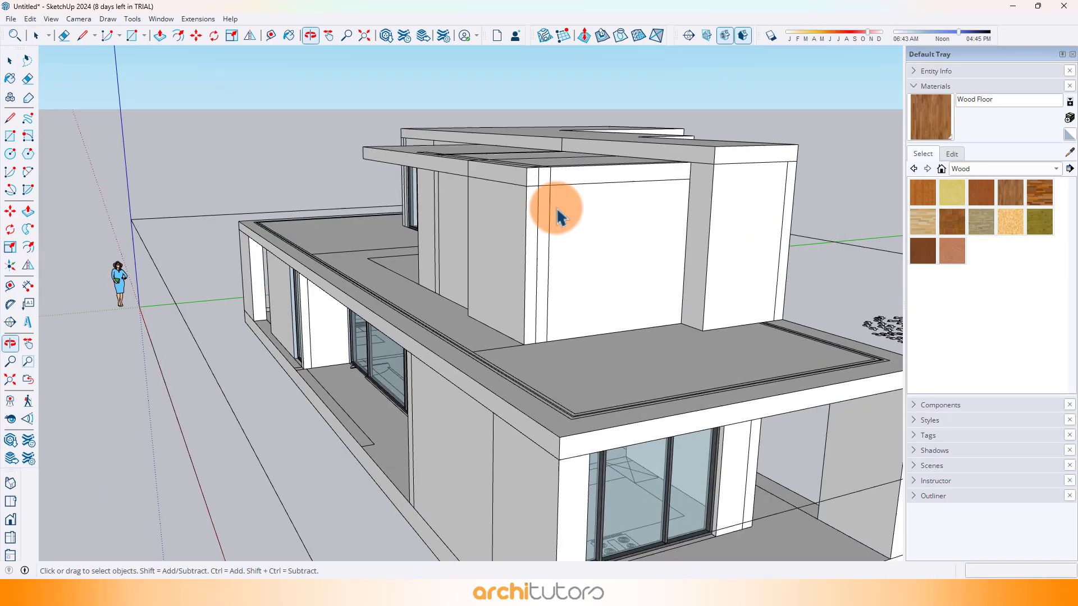
{"action": "middle_click_drag", "start_coordinate": [348, 195], "coordinate": [685, 199]}
{"action": "middle_click_drag", "start_coordinate": [264, 210], "coordinate": [744, 303]}
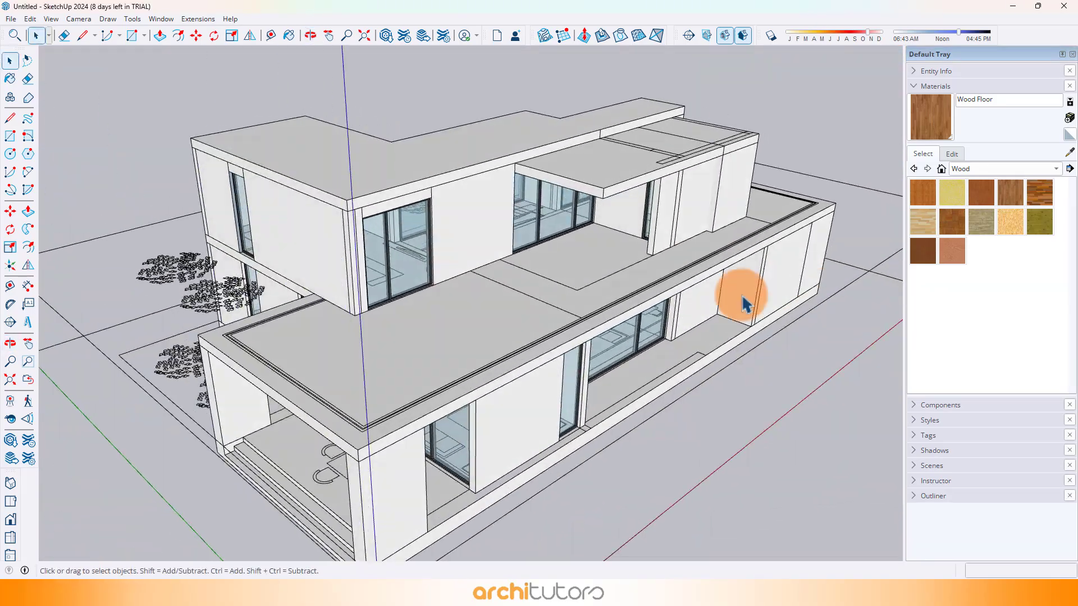
{"action": "scroll", "coordinate": [235, 318], "scroll_direction": "up", "scroll_amount": 3}
{"action": "scroll", "coordinate": [409, 294], "scroll_direction": "up", "scroll_amount": 2}
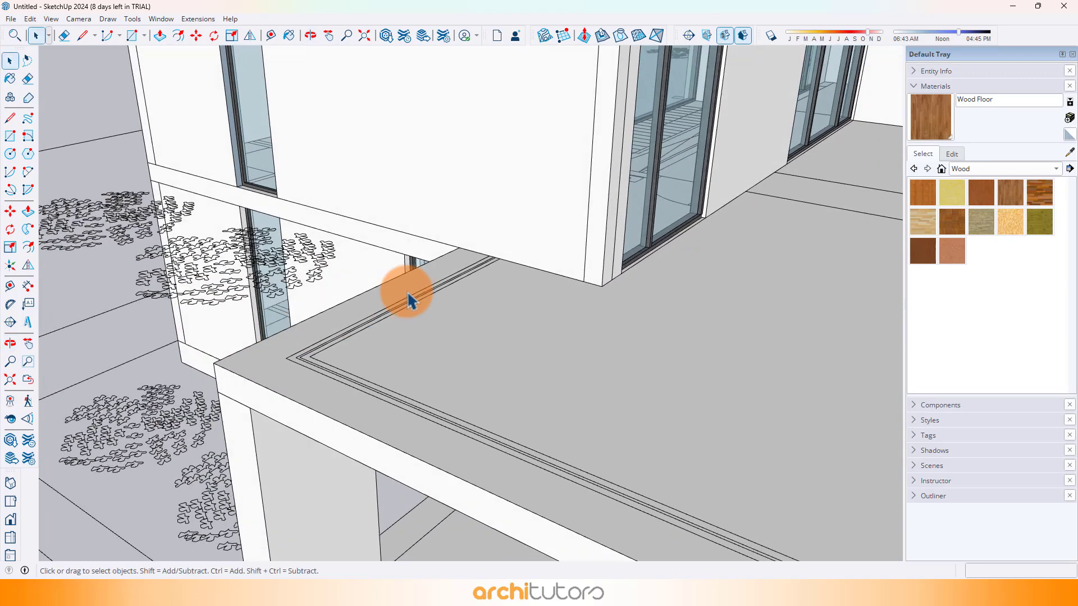
{"action": "scroll", "coordinate": [525, 255], "scroll_direction": "up", "scroll_amount": 2}
{"action": "key", "text": "l"}
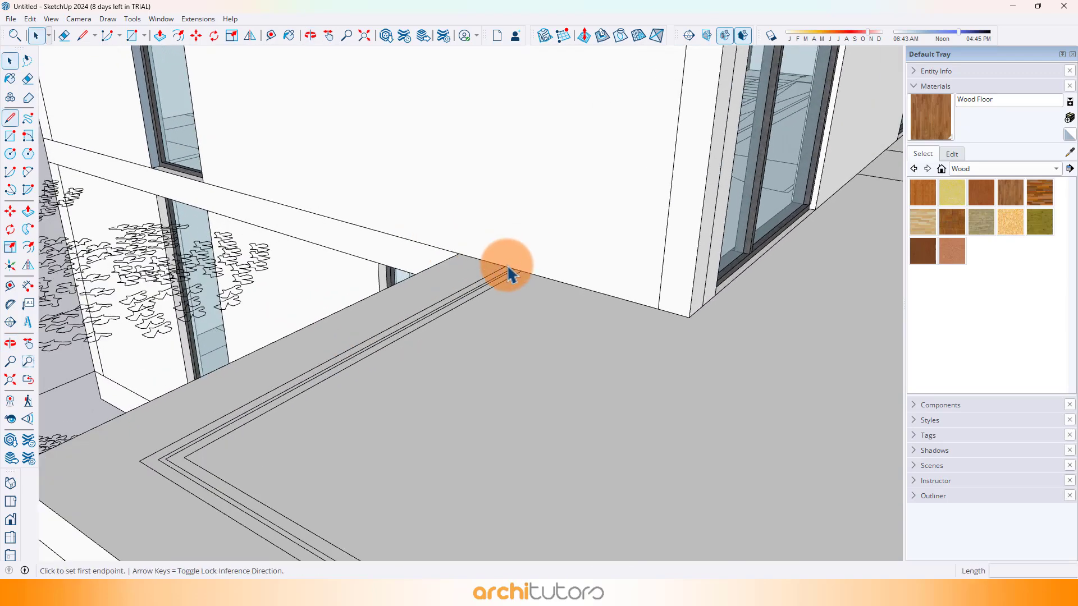
{"action": "left_click", "coordinate": [505, 267]}
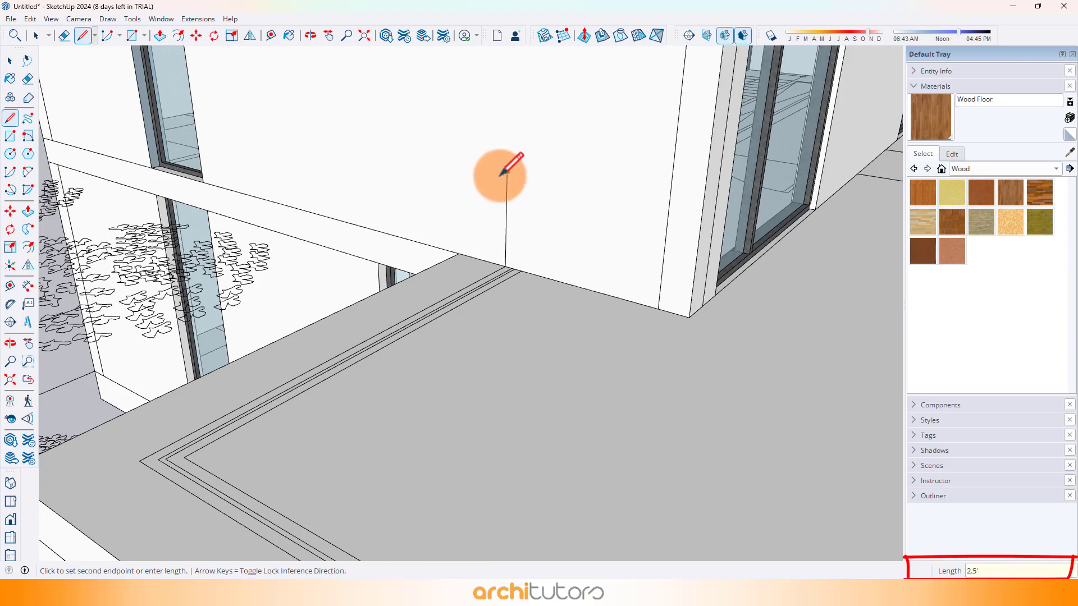
Draw an upright rectangle along the short side railing outline, from the terrace corner to the top of the 2.5' line
{"action": "left_click", "coordinate": [195, 399]}
{"action": "key", "text": "r"}
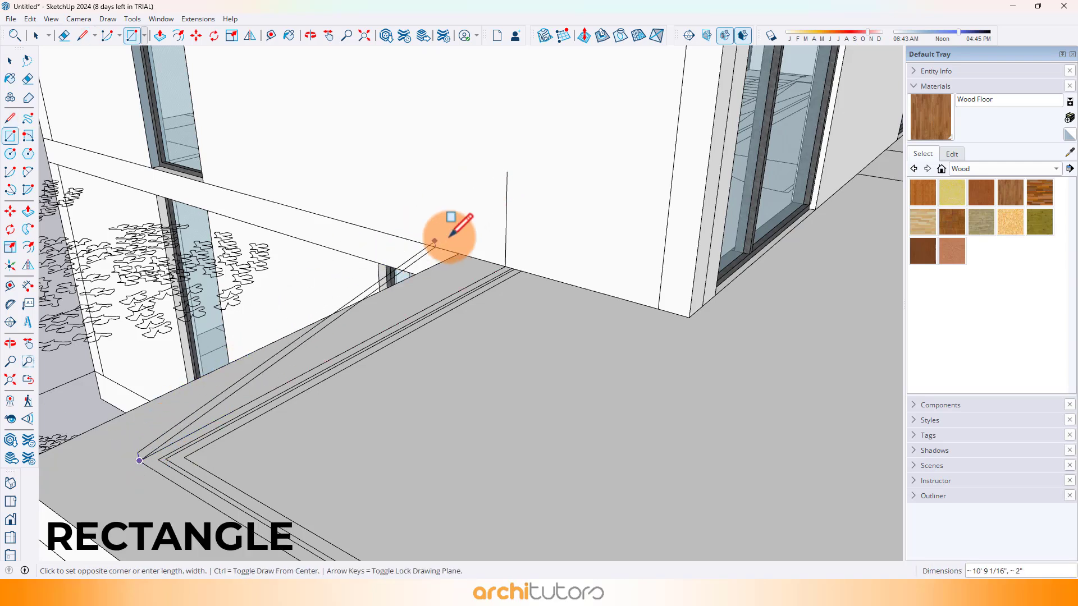
{"action": "left_click", "coordinate": [507, 173]}
Draw an upright 2' 6" by 20' rectangle along the terrace's end railing outline, from the side panel to the next corner
{"action": "middle_click_drag", "start_coordinate": [331, 150], "coordinate": [186, 256]}
{"action": "left_click", "coordinate": [178, 275]}
{"action": "scroll", "coordinate": [196, 263], "scroll_direction": "down", "scroll_amount": 4}
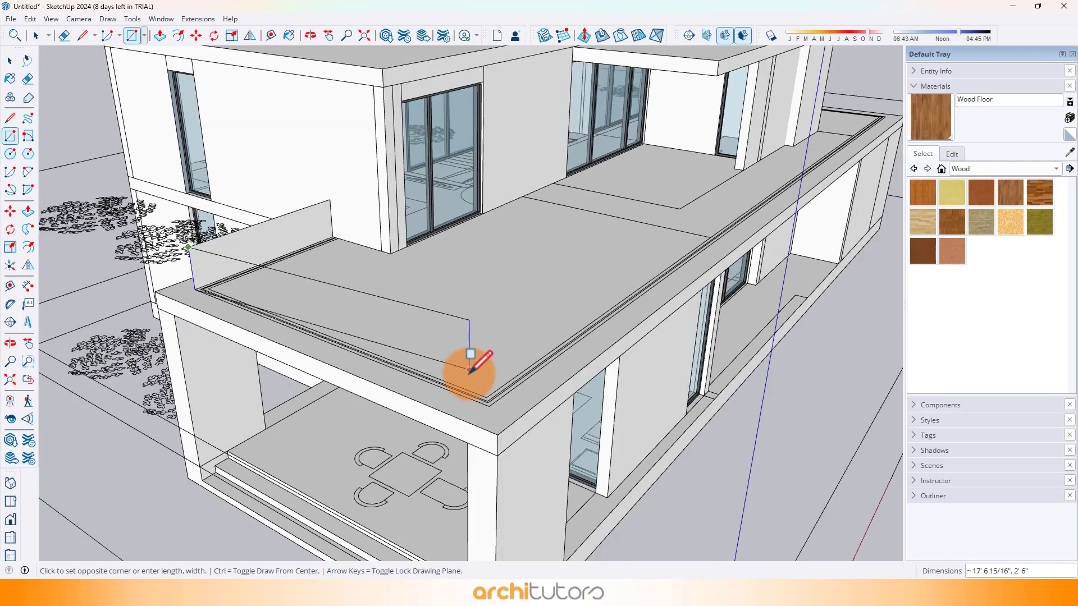
{"action": "scroll", "coordinate": [486, 393], "scroll_direction": "up", "scroll_amount": 3}
{"action": "left_click", "coordinate": [492, 407]}
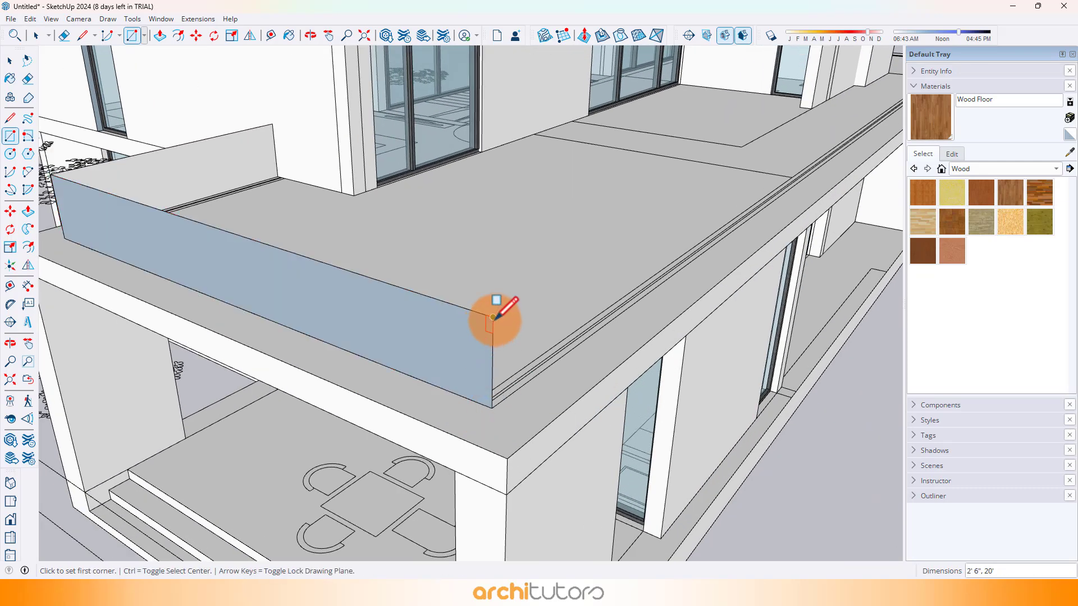
Draw an upright 70' 9" by 2' 6" rectangle along the terrace's long front railing outline to the far corner
{"action": "middle_click_drag", "start_coordinate": [686, 210], "coordinate": [106, 212]}
{"action": "scroll", "coordinate": [373, 300], "scroll_direction": "down", "scroll_amount": 1}
{"action": "middle_click_drag", "start_coordinate": [447, 355], "coordinate": [601, 433], "text": "shift"}
{"action": "left_click", "coordinate": [610, 481]}
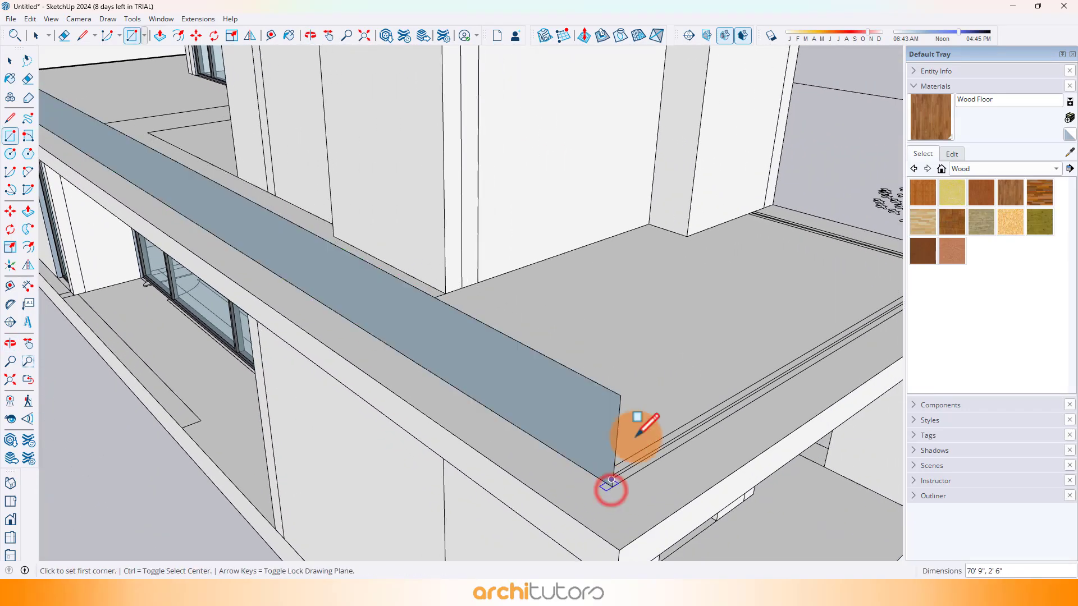
Draw upright 2' 6" high rectangles along the terrace railing outline's remaining far end and short side, finishing at the upper-floor wall
{"action": "middle_click_drag", "start_coordinate": [611, 489], "coordinate": [432, 314]}
{"action": "left_click", "coordinate": [348, 353]}
{"action": "middle_click_drag", "start_coordinate": [751, 305], "coordinate": [416, 348]}
{"action": "left_click", "coordinate": [566, 408]}
{"action": "middle_click_drag", "start_coordinate": [567, 408], "coordinate": [476, 293]}
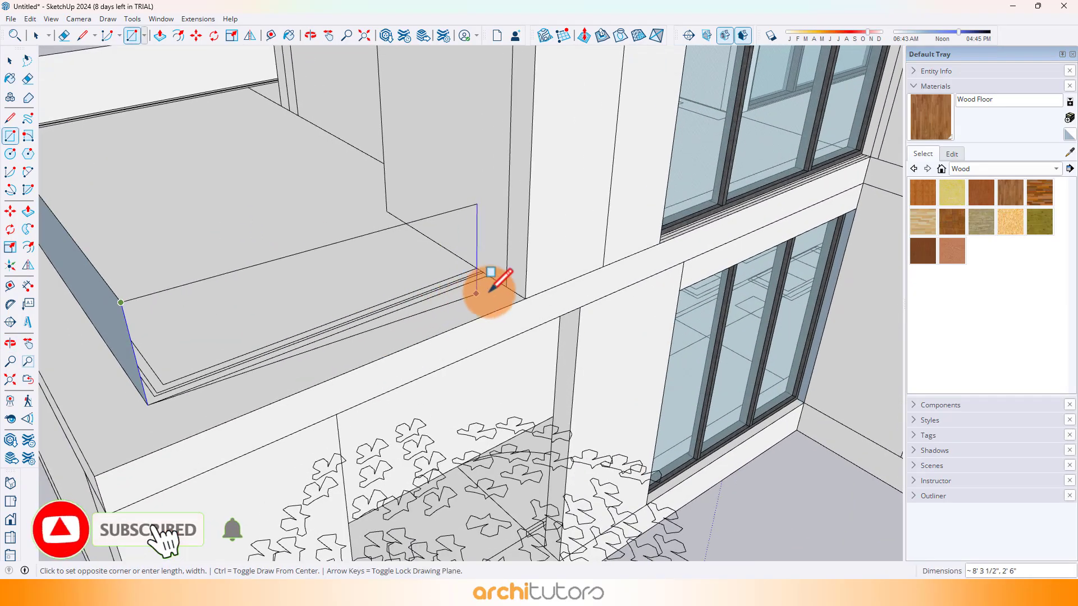
{"action": "left_click", "coordinate": [489, 276]}
Select all the connected terrace railing panels and make them a group
{"action": "key", "text": "space"}
{"action": "scroll", "coordinate": [478, 276], "scroll_direction": "down", "scroll_amount": 2}
{"action": "triple_click", "coordinate": [451, 274]}
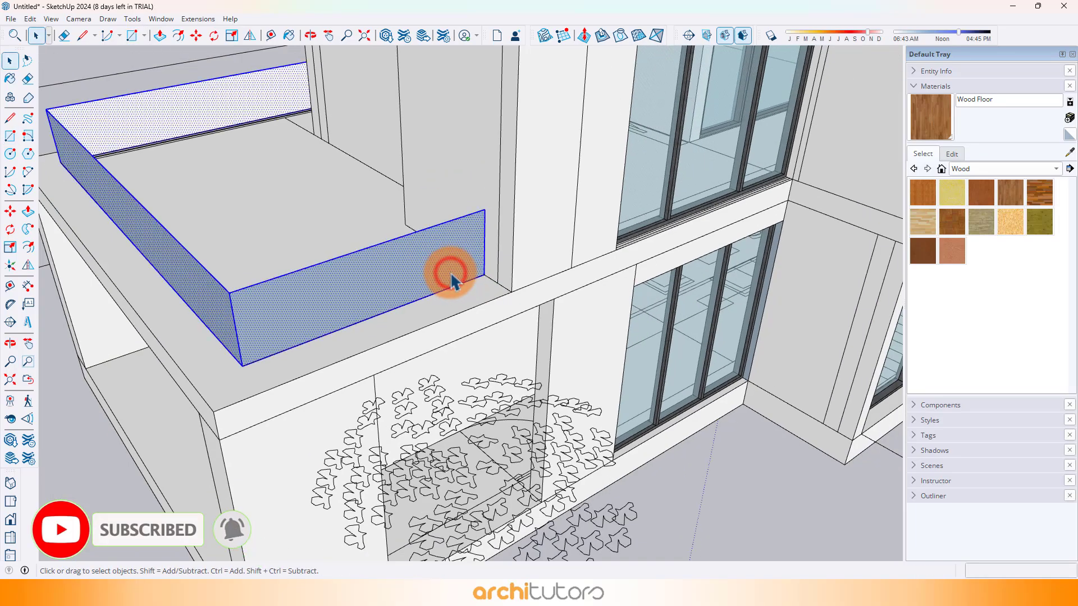
{"action": "middle_click_drag", "start_coordinate": [295, 245], "coordinate": [413, 257]}
{"action": "right_click", "coordinate": [212, 326]}
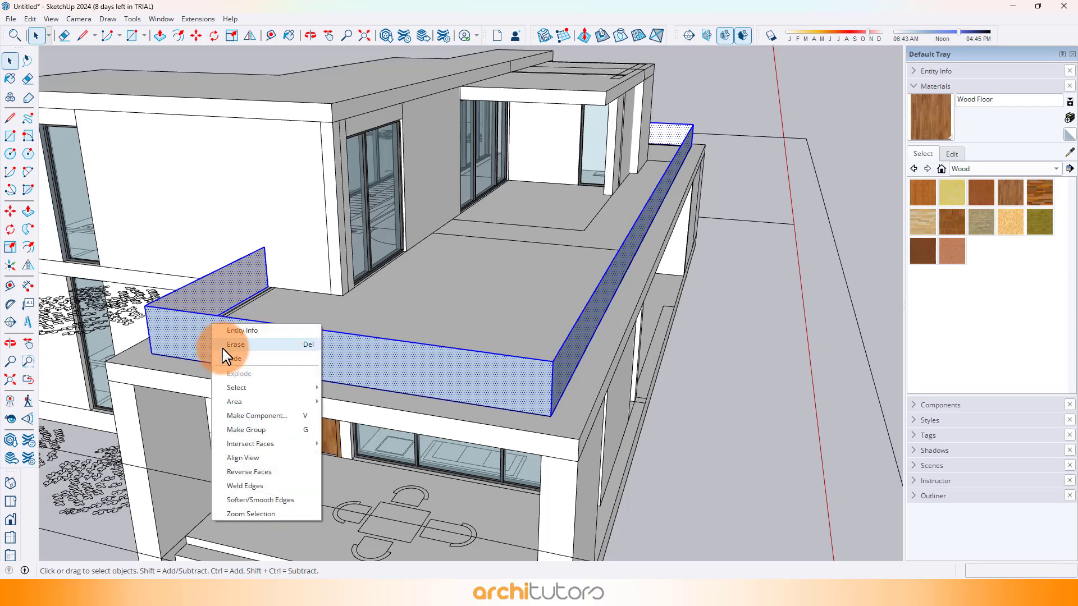
{"action": "left_click", "coordinate": [244, 430]}
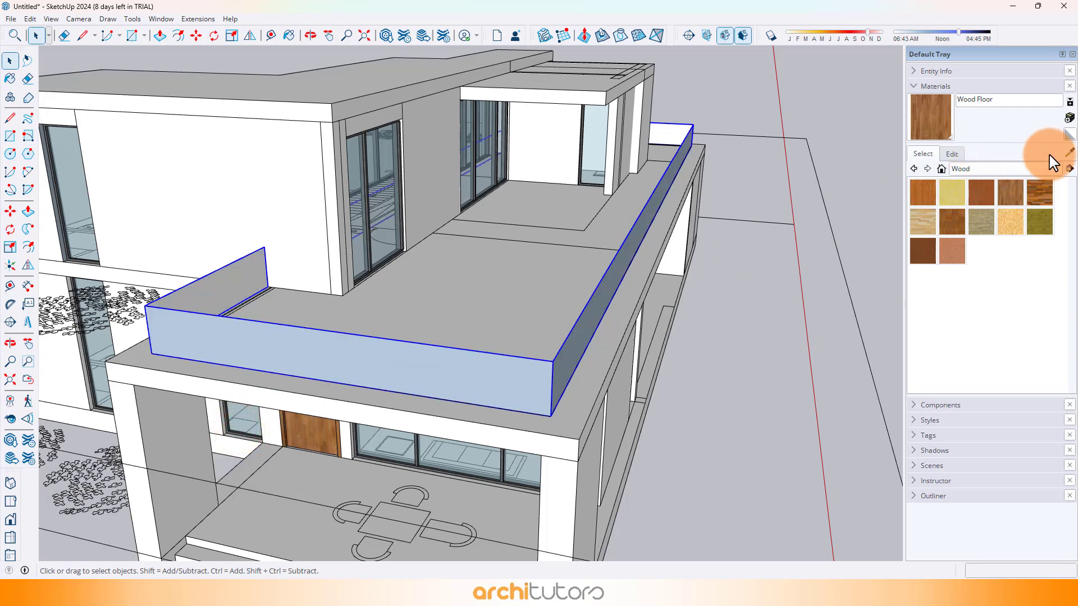
Sample Translucent Glass Safety from an upper-floor window and paint the railing group with it
{"action": "left_click", "coordinate": [1068, 156]}
{"action": "scroll", "coordinate": [384, 193], "scroll_direction": "up", "scroll_amount": 1}
{"action": "left_click", "coordinate": [379, 210]}
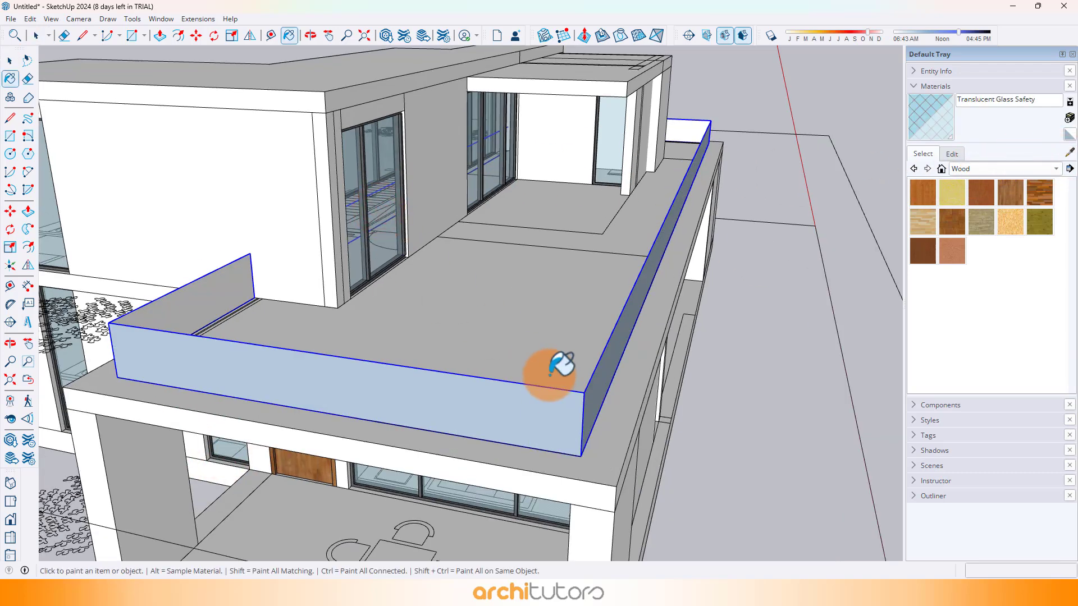
{"action": "left_click", "coordinate": [547, 400]}
{"action": "middle_click_drag", "start_coordinate": [567, 352], "coordinate": [433, 285]}
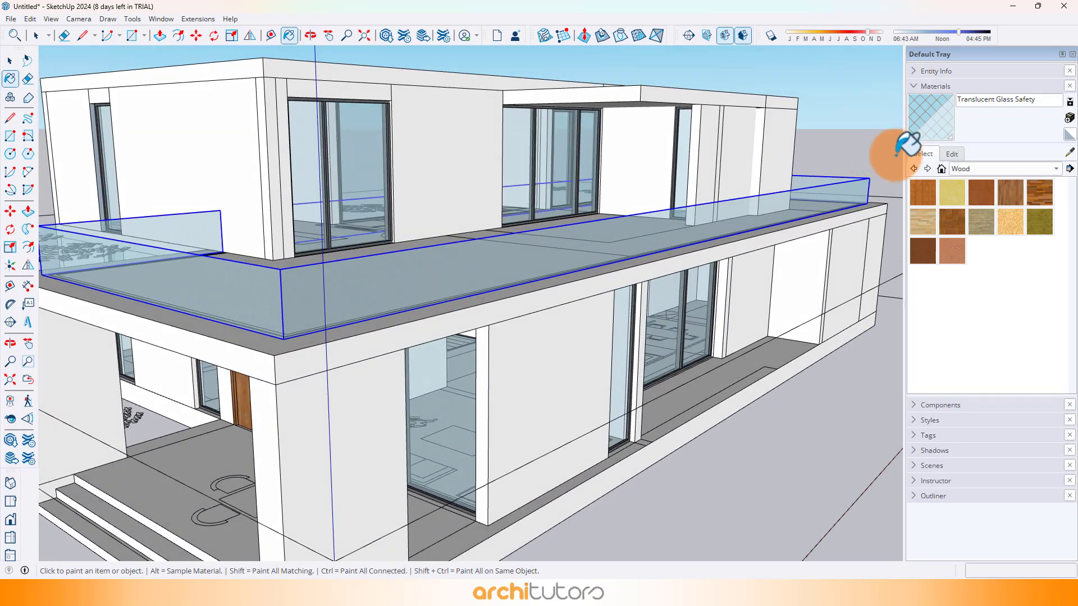
Open the floor band group between the two stacked narrow windows and draw a 1' by 3' rectangle on its face spanning the window width
{"action": "middle_click_drag", "start_coordinate": [830, 101], "coordinate": [545, 273]}
{"action": "scroll", "coordinate": [545, 272], "scroll_direction": "down", "scroll_amount": 3}
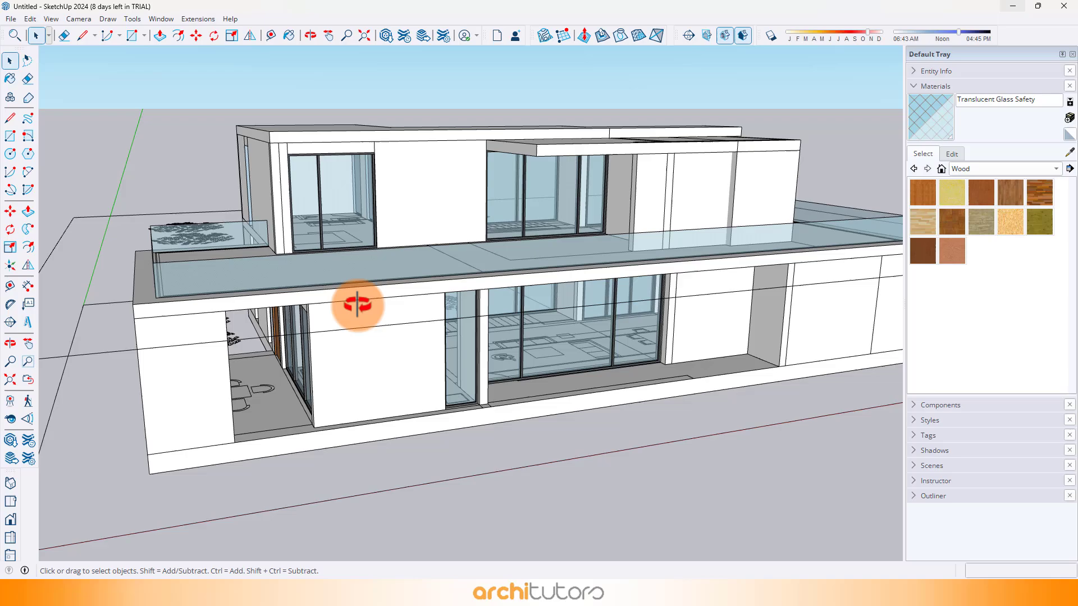
{"action": "middle_click_drag", "start_coordinate": [359, 306], "coordinate": [431, 277]}
{"action": "scroll", "coordinate": [349, 284], "scroll_direction": "up", "scroll_amount": 4}
{"action": "middle_click_drag", "start_coordinate": [347, 283], "coordinate": [370, 313]}
{"action": "scroll", "coordinate": [402, 291], "scroll_direction": "down", "scroll_amount": 1}
{"action": "middle_click_drag", "start_coordinate": [494, 328], "coordinate": [528, 357]}
{"action": "scroll", "coordinate": [420, 319], "scroll_direction": "up", "scroll_amount": 3}
{"action": "double_click", "coordinate": [420, 319]}
{"action": "scroll", "coordinate": [312, 318], "scroll_direction": "up", "scroll_amount": 3}
{"action": "scroll", "coordinate": [313, 320], "scroll_direction": "up", "scroll_amount": 2}
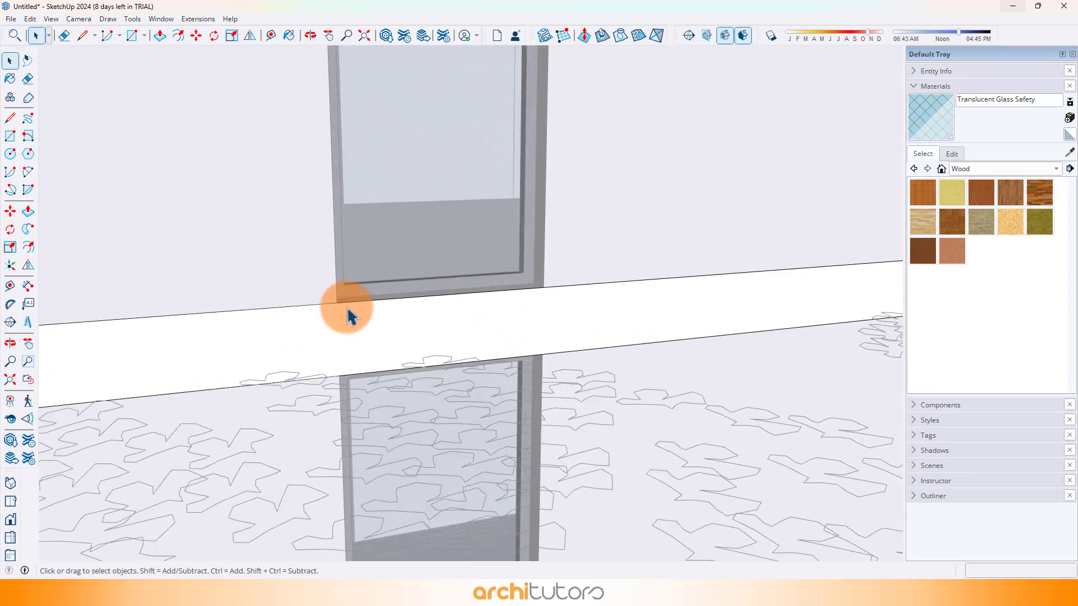
{"action": "key", "text": "r"}
{"action": "left_click", "coordinate": [338, 303]}
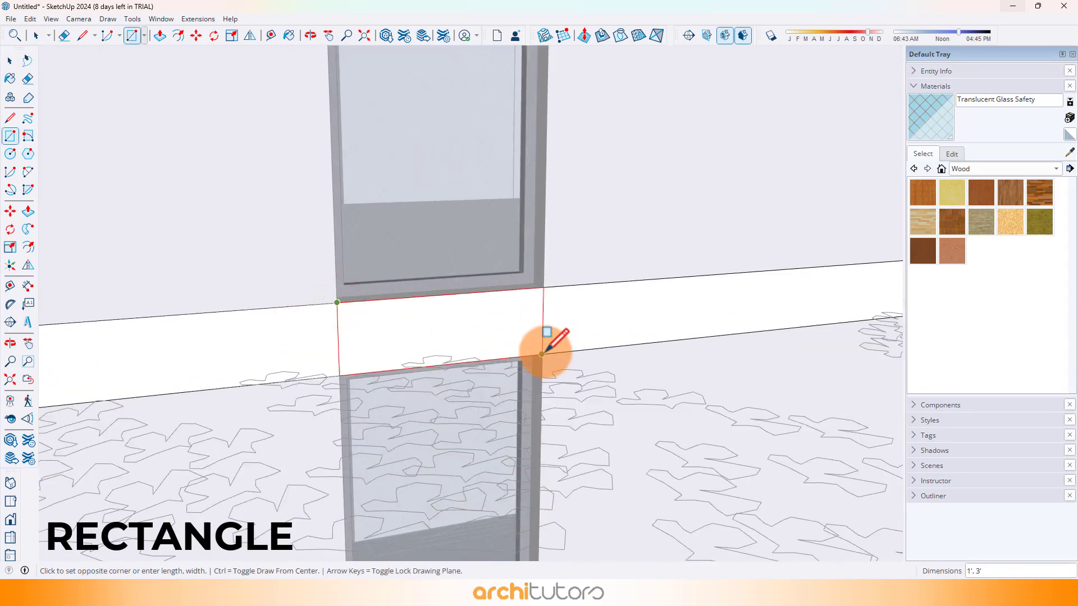
{"action": "left_click", "coordinate": [543, 353]}
Push the rectangle on the floor band inward to form a continuous recess between the upper and lower windows
{"action": "middle_click_drag", "start_coordinate": [501, 330], "coordinate": [524, 330]}
{"action": "key", "text": "p"}
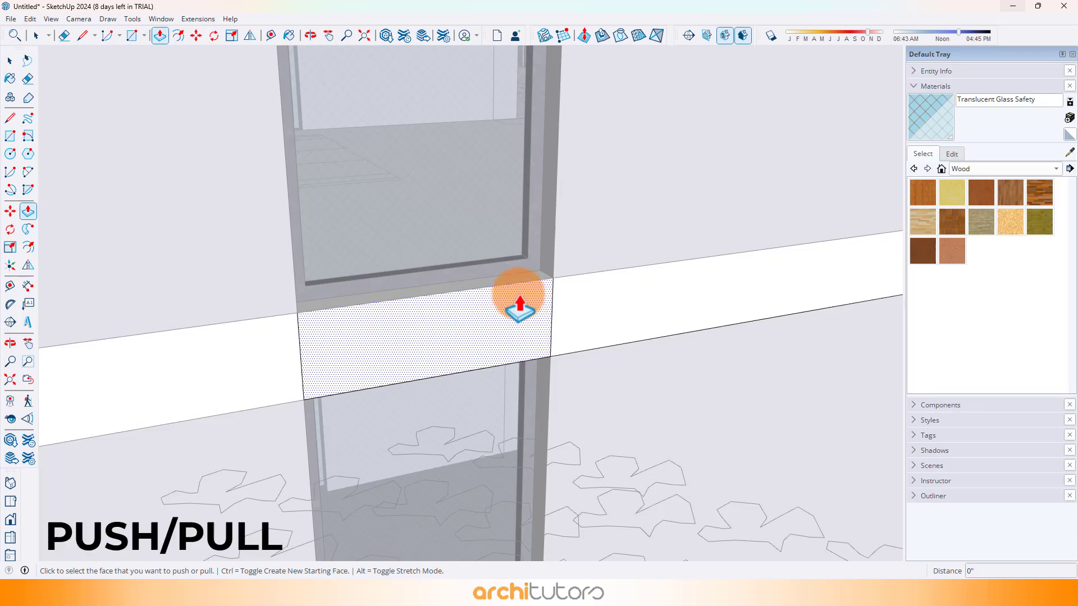
{"action": "left_click", "coordinate": [516, 294]}
{"action": "left_click", "coordinate": [510, 286]}
{"action": "key", "text": "space"}
Draw a small louver rectangle with a 1.5" side at the outer corner of the upper window recess's head
{"action": "middle_click_drag", "start_coordinate": [505, 284], "coordinate": [299, 181]}
{"action": "scroll", "coordinate": [299, 181], "scroll_direction": "up", "scroll_amount": 10}
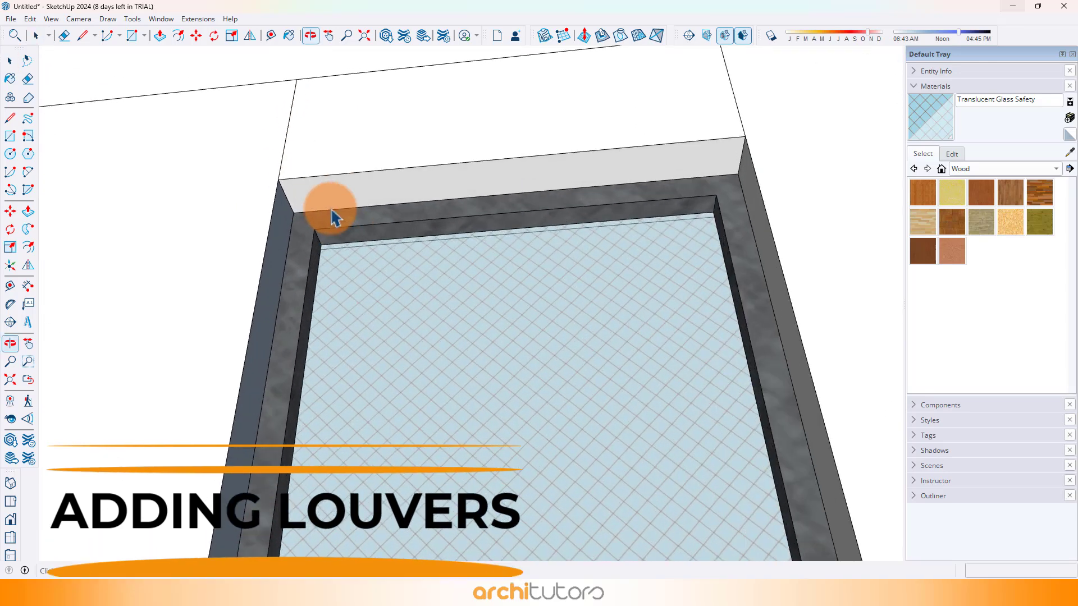
{"action": "key", "text": "r"}
{"action": "left_click", "coordinate": [266, 176]}
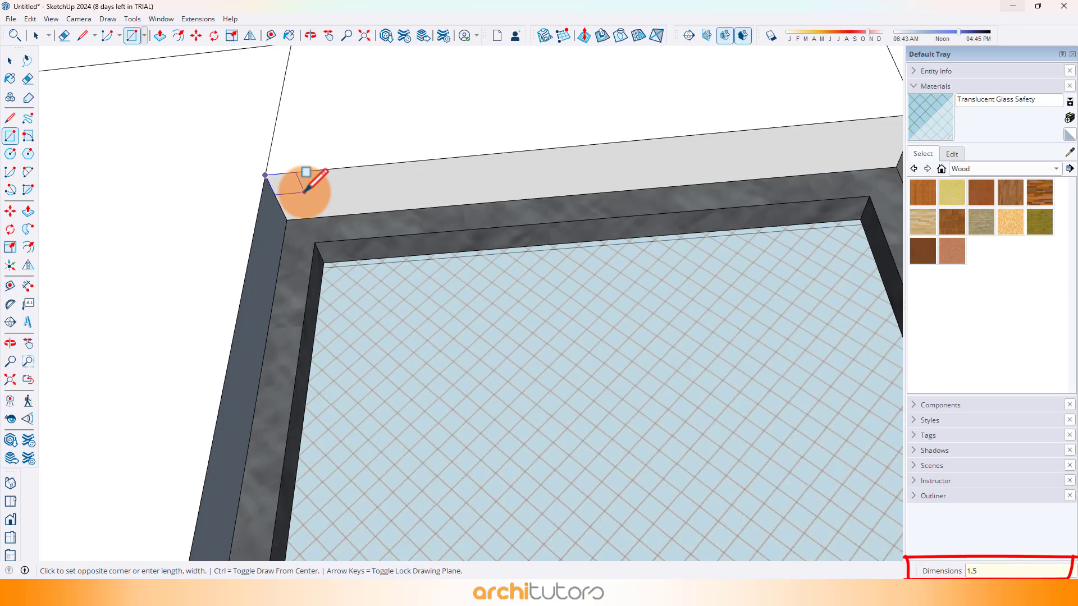
{"action": "key", "text": "Return"}
{"action": "scroll", "coordinate": [304, 191], "scroll_direction": "up", "scroll_amount": 5}
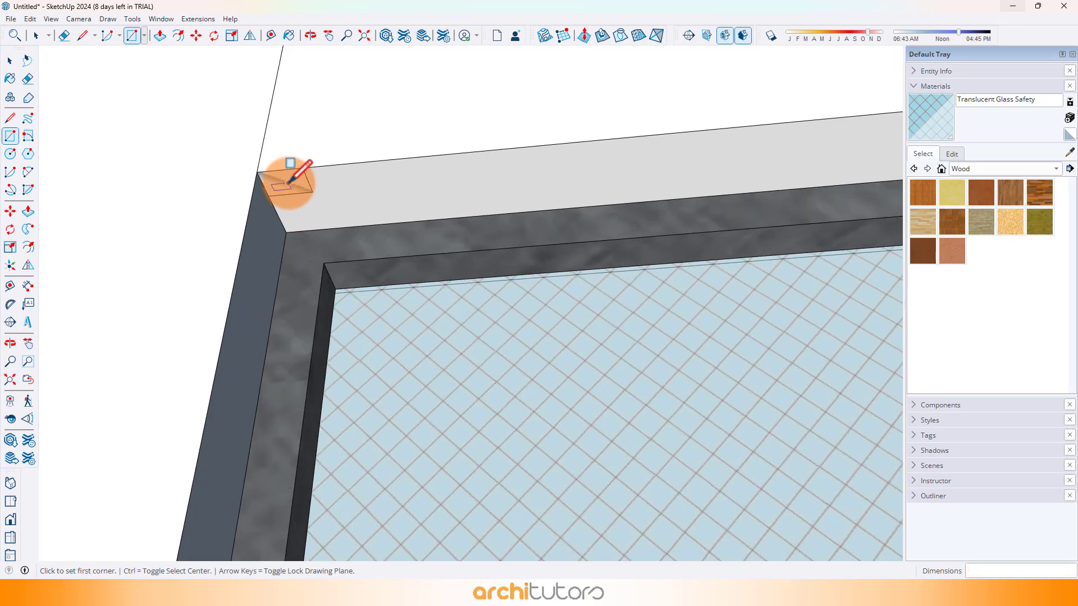
Rotate the small louver rectangle a quarter turn about the recess's outer corner
{"action": "key", "text": "space"}
{"action": "left_click", "coordinate": [299, 175]}
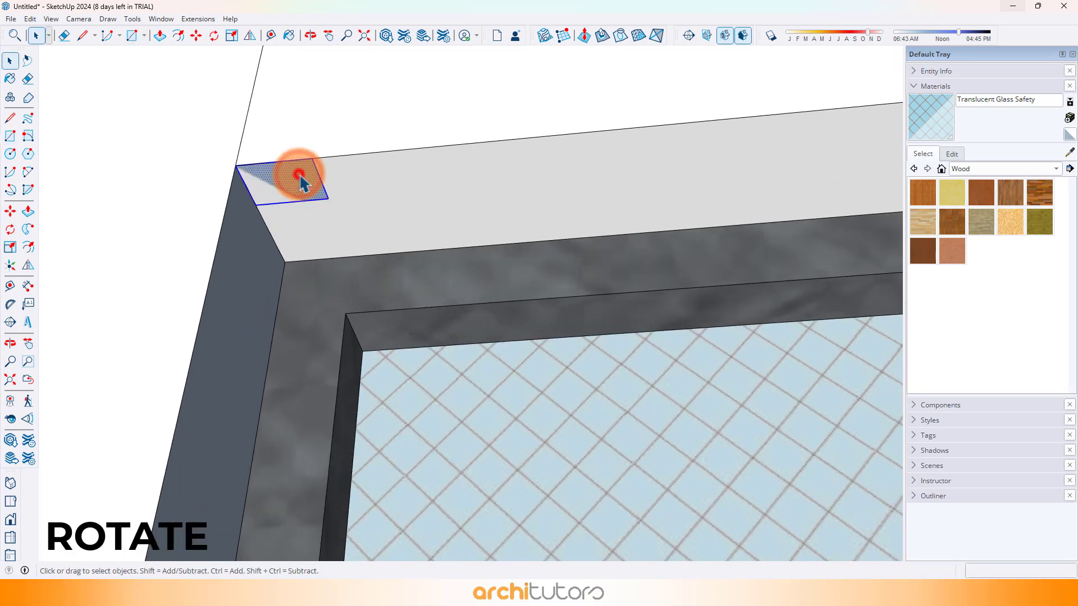
{"action": "key", "text": "q"}
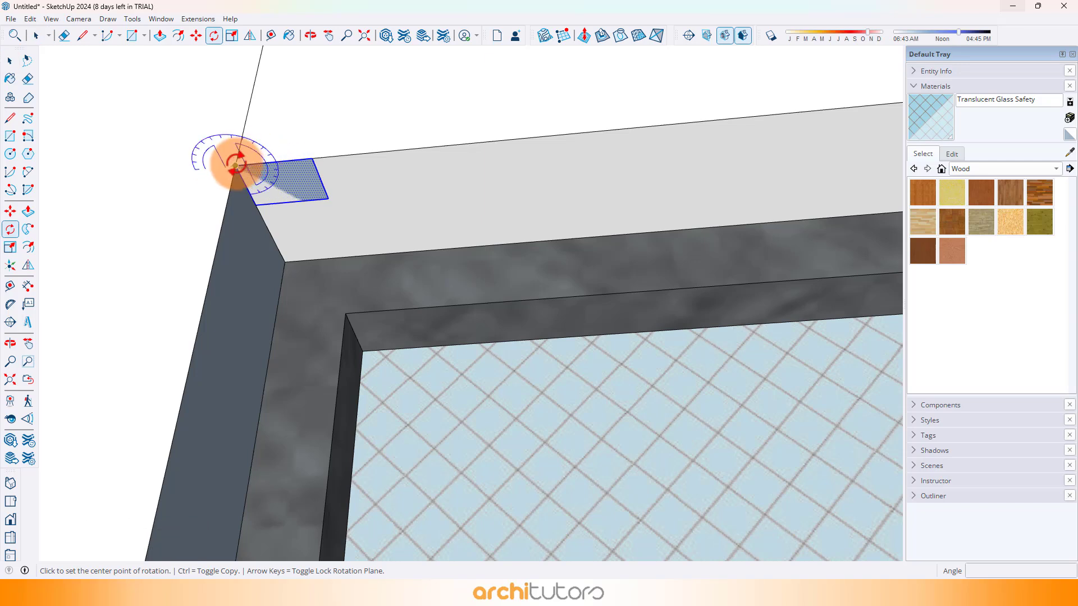
{"action": "left_click", "coordinate": [235, 165]}
{"action": "left_click", "coordinate": [292, 161]}
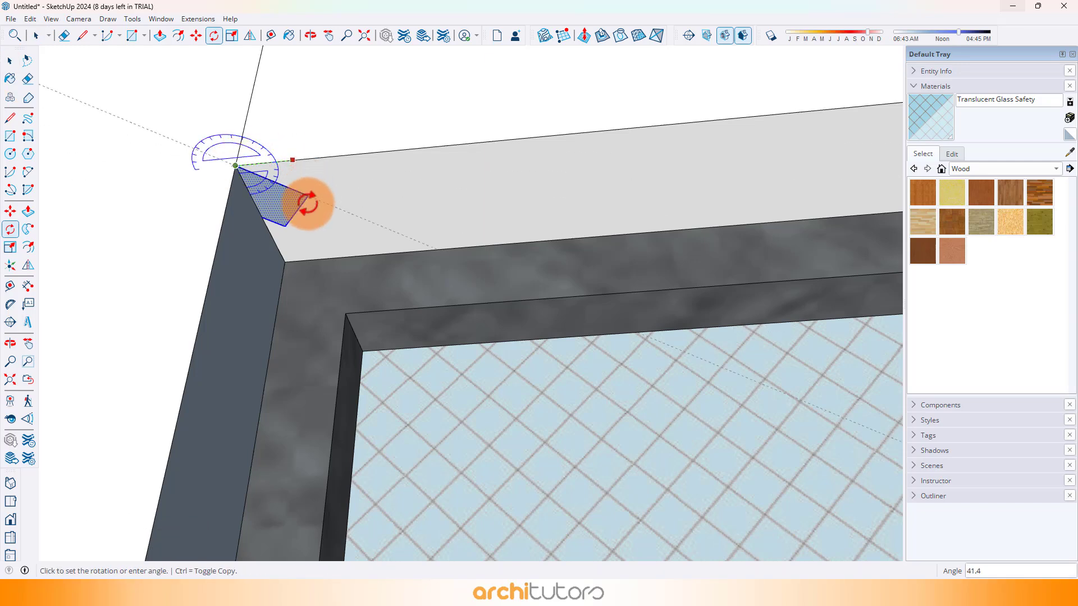
{"action": "left_click", "coordinate": [271, 235]}
Move the louver rectangle along the recess's outer edge into the corner, and shift it about its own width away from the side
{"action": "key", "text": "m"}
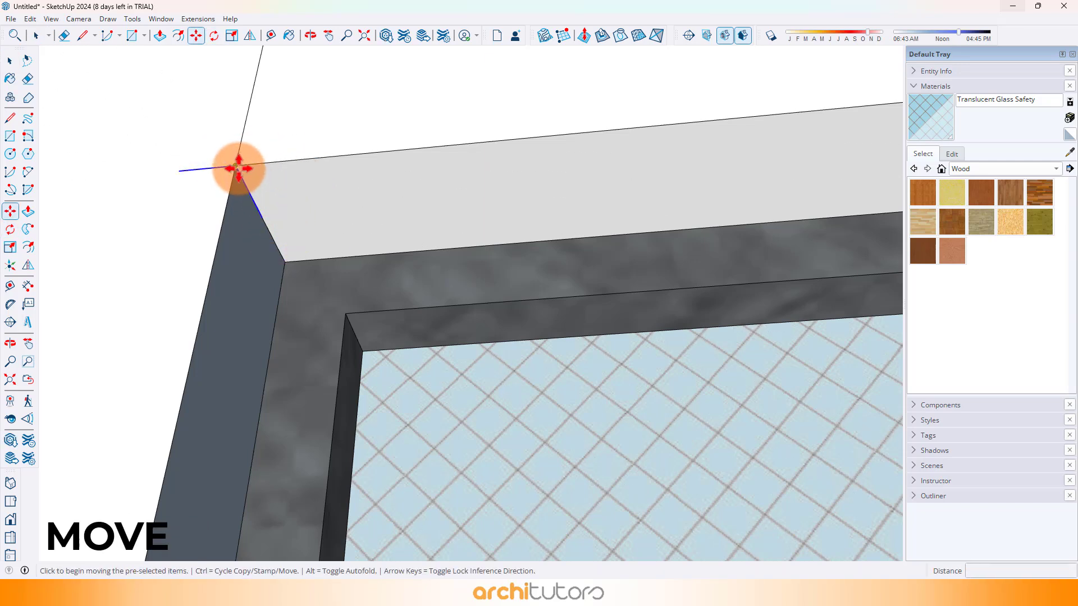
{"action": "left_click", "coordinate": [236, 168]}
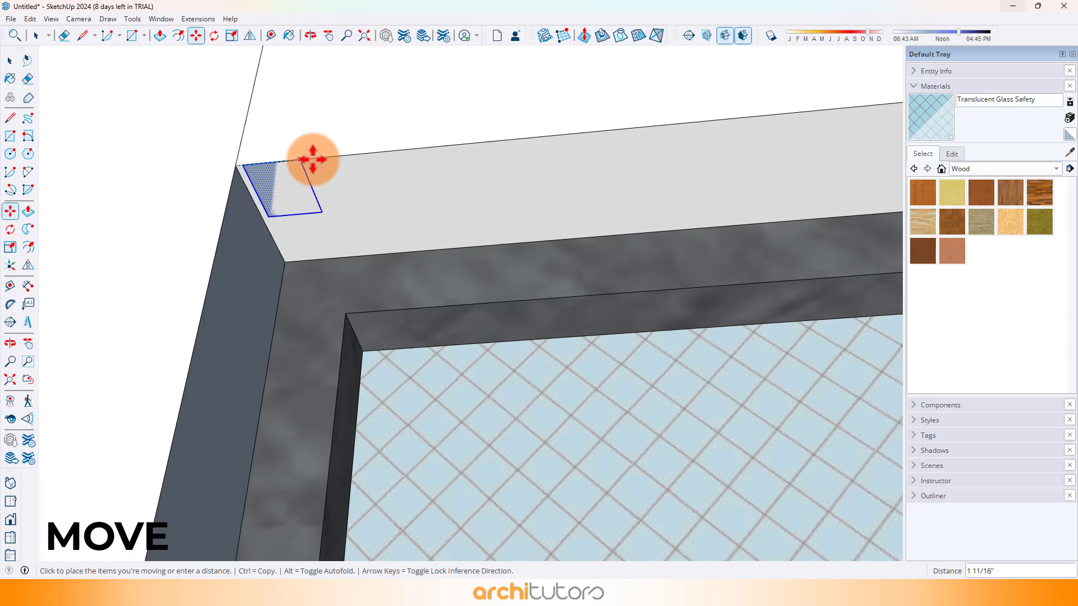
{"action": "left_click", "coordinate": [274, 162]}
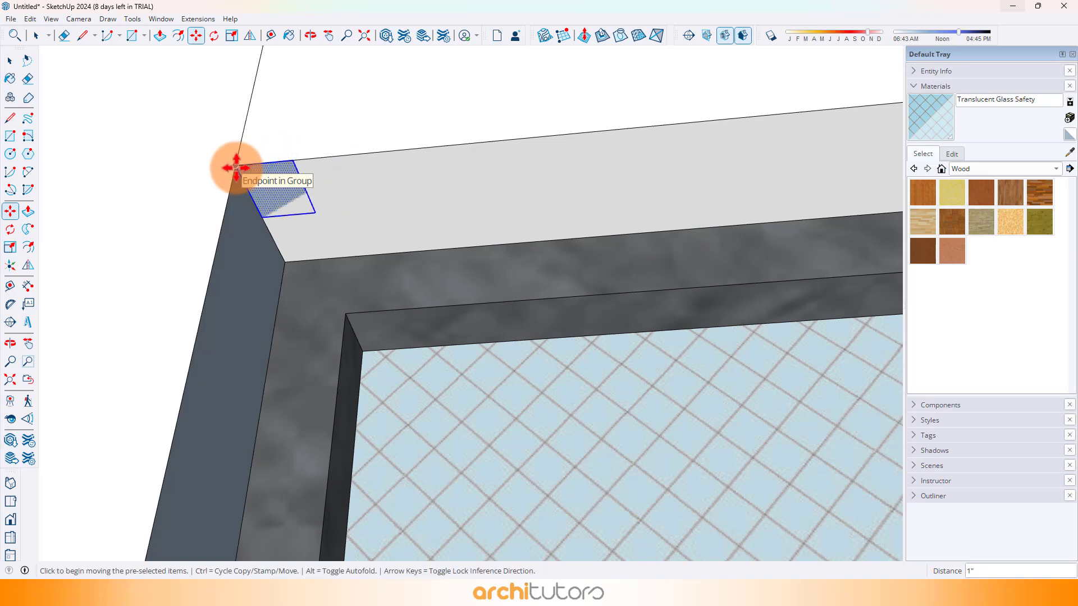
{"action": "left_click", "coordinate": [237, 167]}
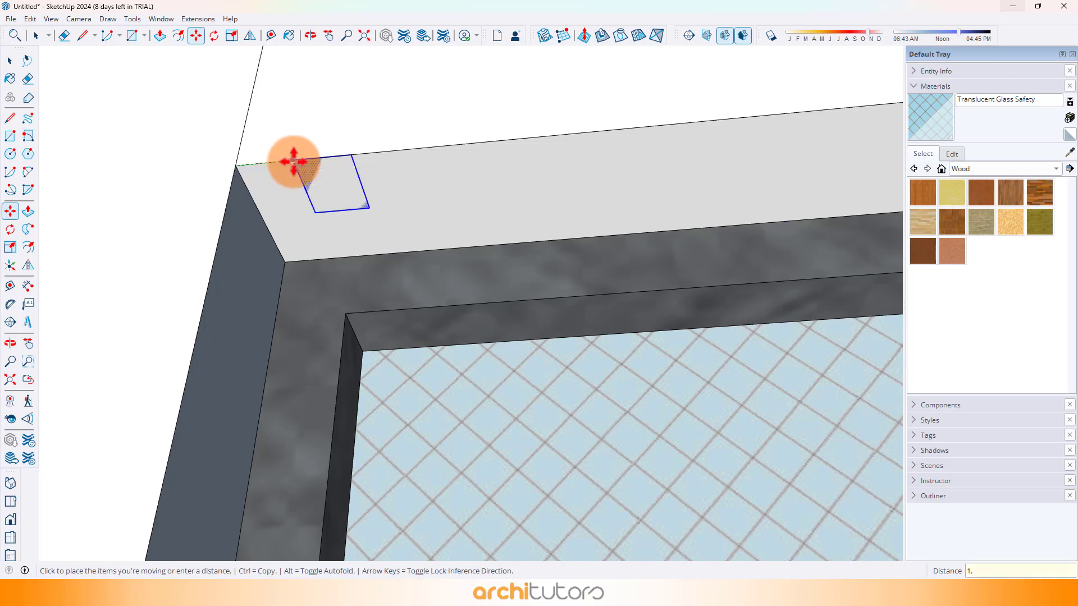
Push/pull the louver rectangle 20' downward along the full height of both stacked windows
{"action": "key", "text": "p"}
{"action": "scroll", "coordinate": [359, 123], "scroll_direction": "down", "scroll_amount": 8}
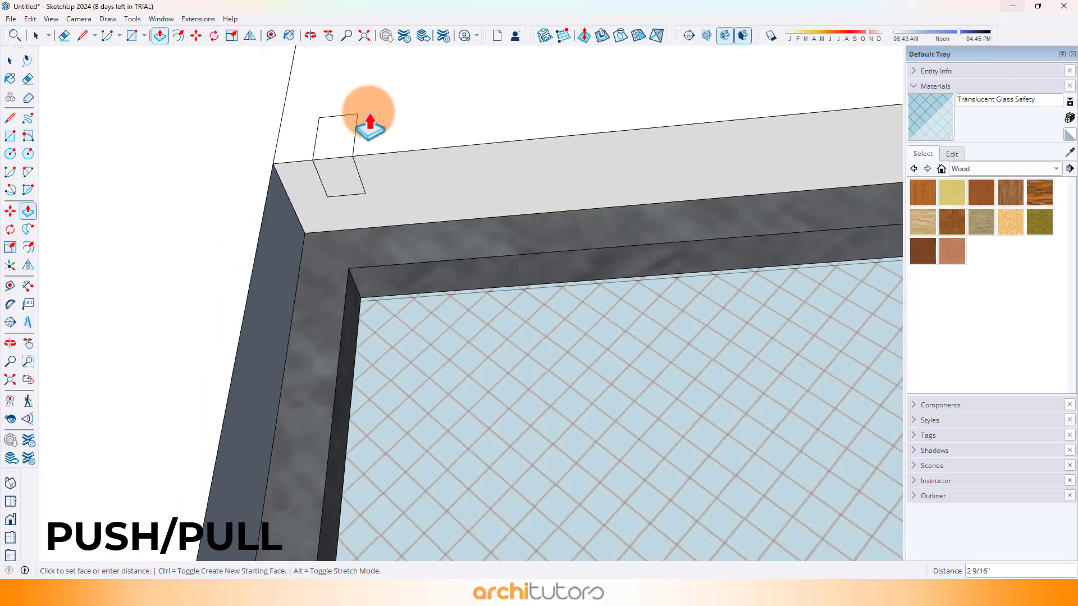
{"action": "scroll", "coordinate": [365, 93], "scroll_direction": "down", "scroll_amount": 5}
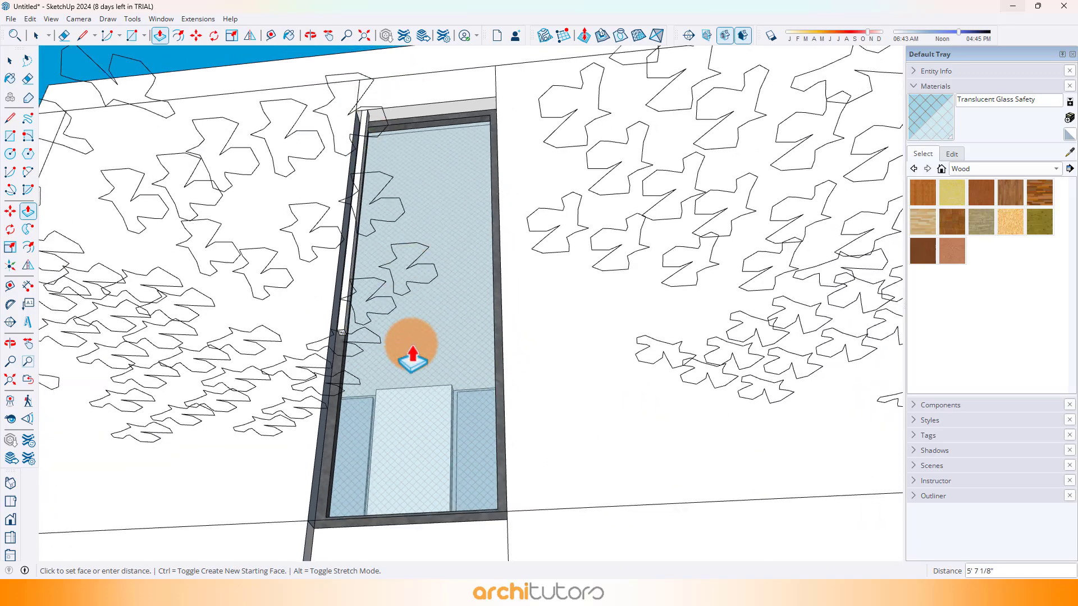
{"action": "scroll", "coordinate": [411, 494], "scroll_direction": "up", "scroll_amount": 3}
{"action": "middle_click_drag", "start_coordinate": [411, 500], "coordinate": [408, 290], "text": "shift"}
{"action": "mouse_move", "coordinate": [402, 355]}
{"action": "middle_mouse_down", "text": "shift"}
{"action": "mouse_move", "coordinate": [409, 120]}
{"action": "mouse_move", "coordinate": [387, 163]}
{"action": "mouse_move", "coordinate": [390, 364]}
{"action": "middle_mouse_up", "text": "shift"}
{"action": "scroll", "coordinate": [409, 123], "scroll_direction": "down", "scroll_amount": 6}
{"action": "left_click", "coordinate": [470, 435]}
{"action": "scroll", "coordinate": [375, 164], "scroll_direction": "up", "scroll_amount": 3}
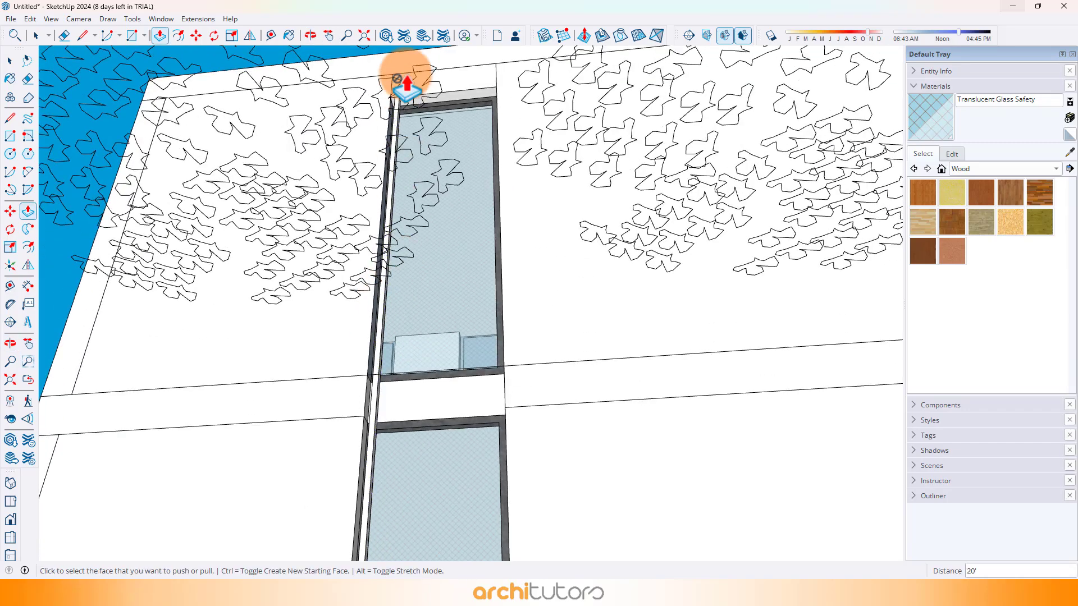
Select the whole louver with its connected geometry and make it a component named "louver"
{"action": "scroll", "coordinate": [404, 82], "scroll_direction": "up", "scroll_amount": 6}
{"action": "key", "text": "space"}
{"action": "left_click", "coordinate": [376, 134]}
{"action": "triple_click", "coordinate": [376, 133]}
{"action": "right_click", "coordinate": [378, 134]}
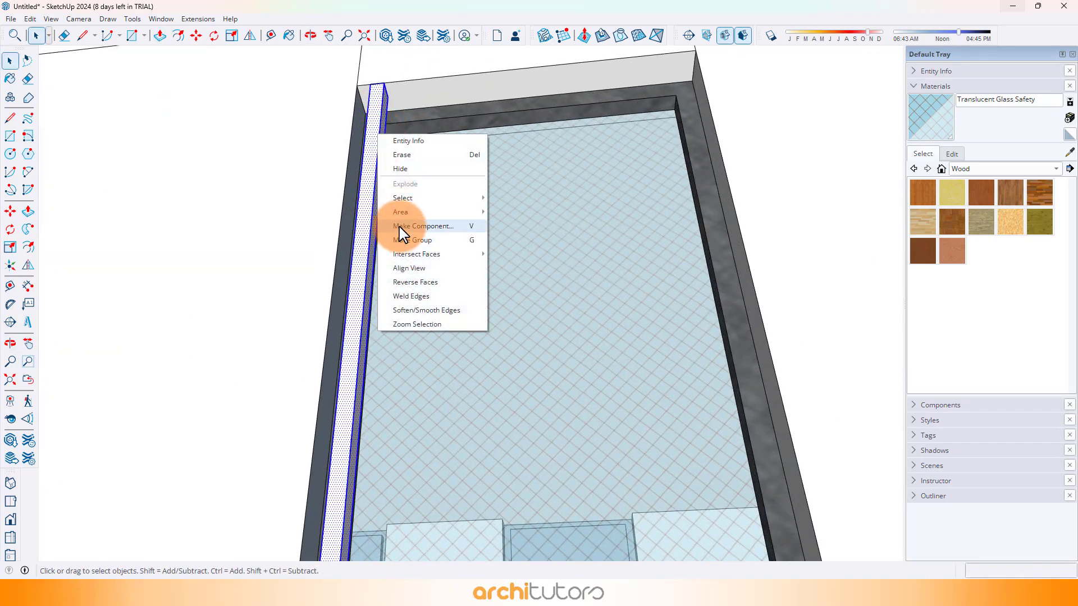
{"action": "left_click", "coordinate": [457, 227]}
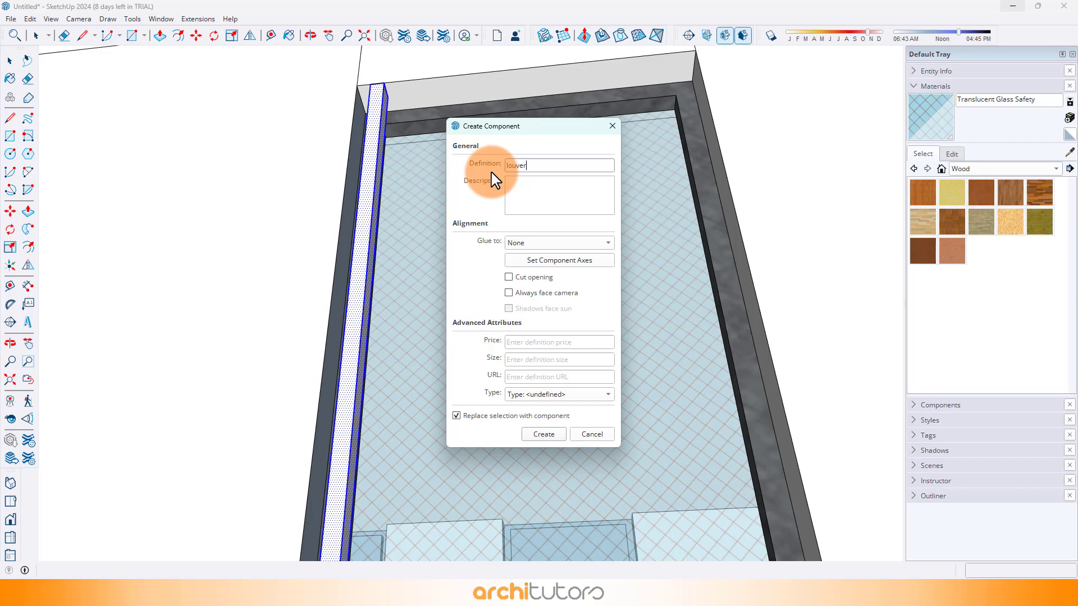
{"action": "key", "text": "Return"}
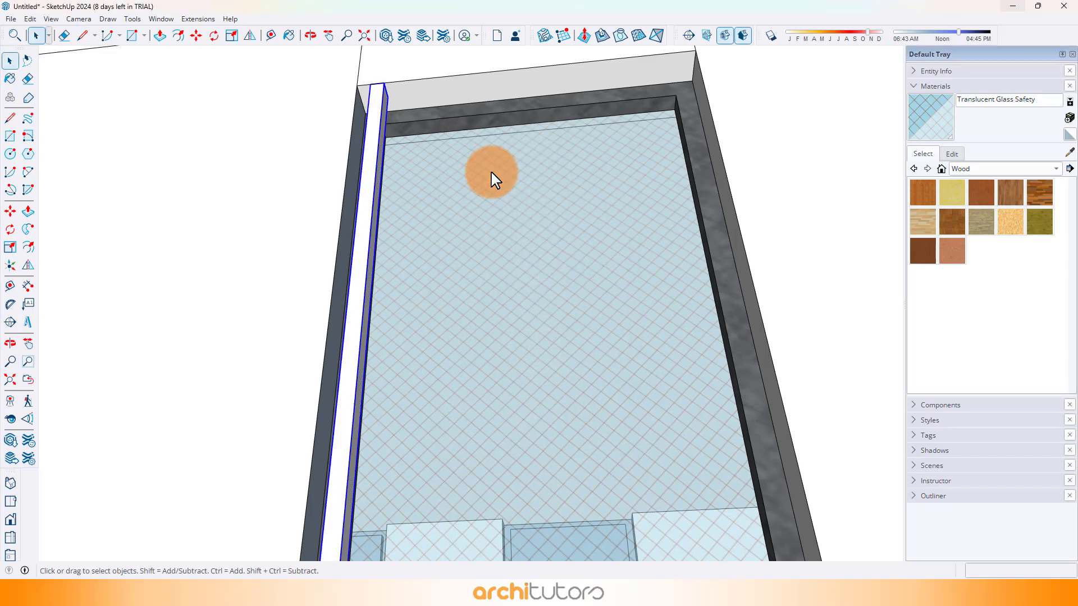
Paint the louver component with 0039_DarkOrange from the Colors-Named materials
{"action": "left_click", "coordinate": [976, 169]}
{"action": "left_click", "coordinate": [984, 170]}
{"action": "left_click", "coordinate": [985, 174]}
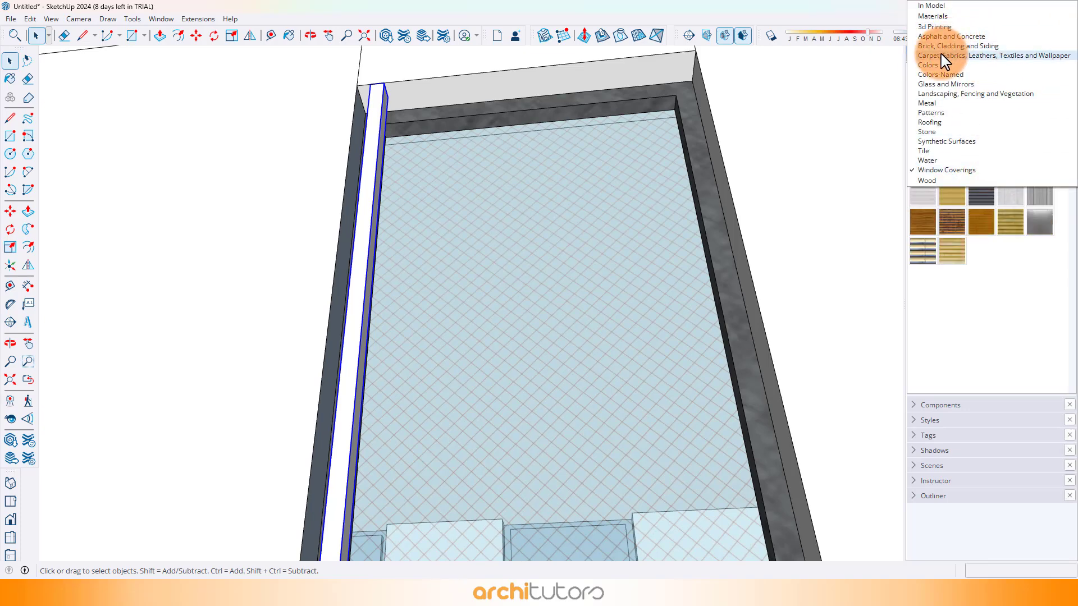
{"action": "left_click", "coordinate": [975, 188]}
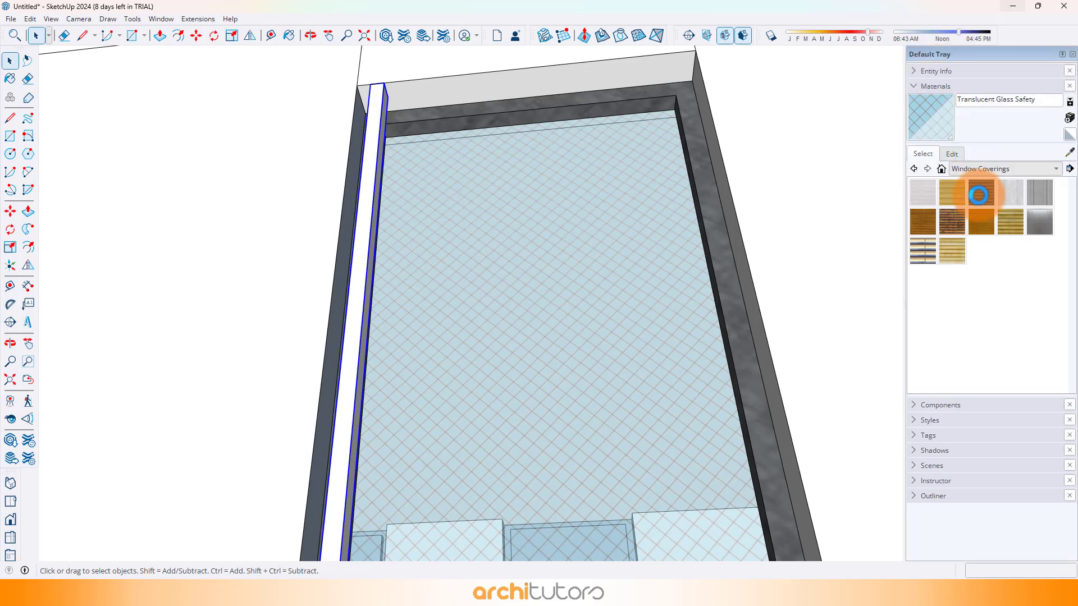
{"action": "scroll", "coordinate": [991, 247], "scroll_direction": "down", "scroll_amount": 1}
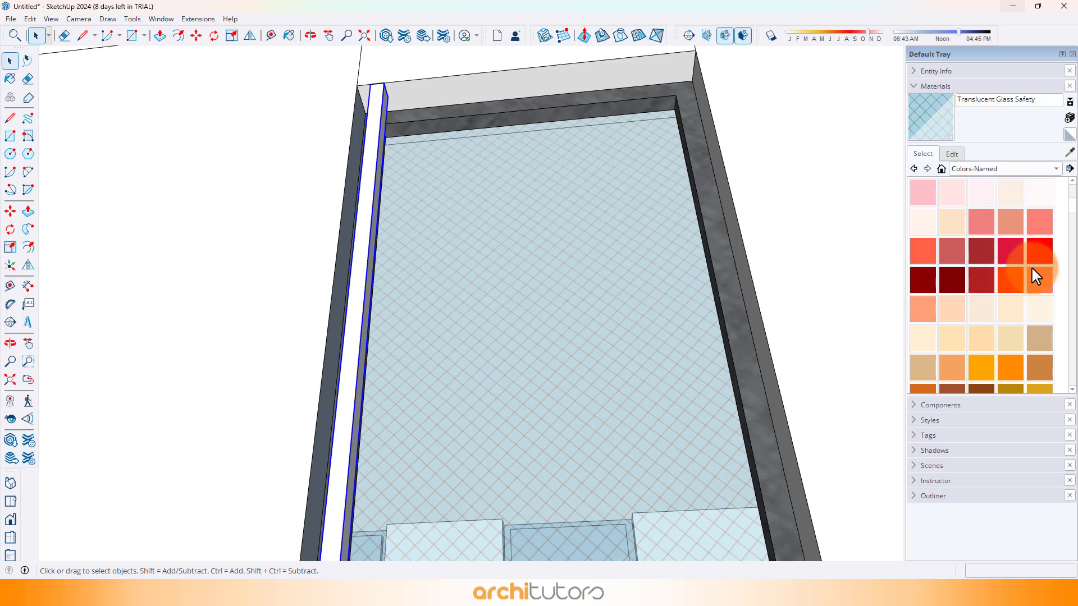
{"action": "left_click", "coordinate": [1039, 252]}
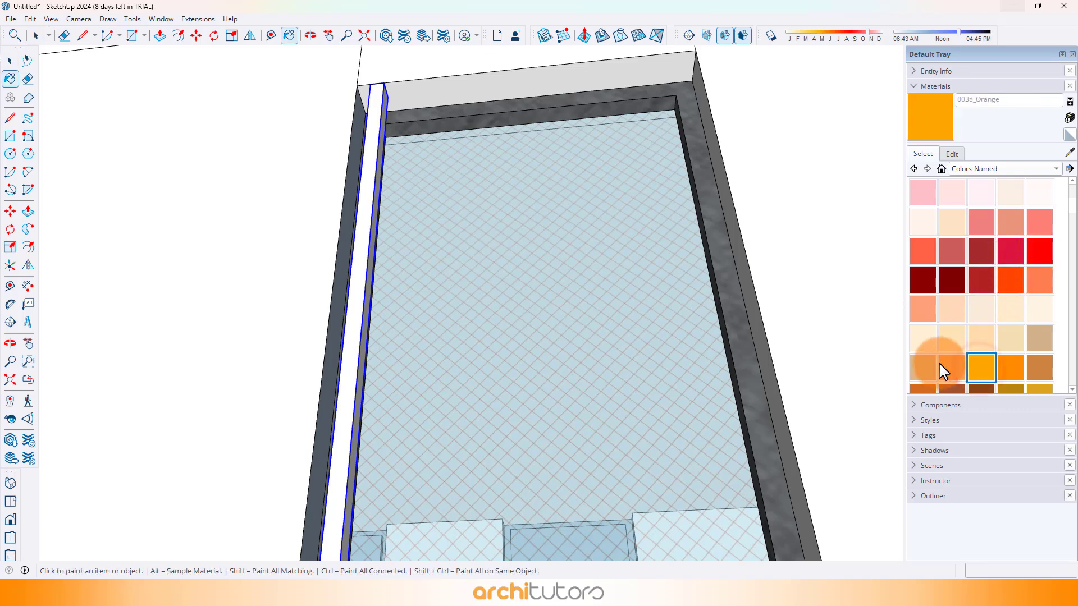
{"action": "left_click", "coordinate": [382, 179]}
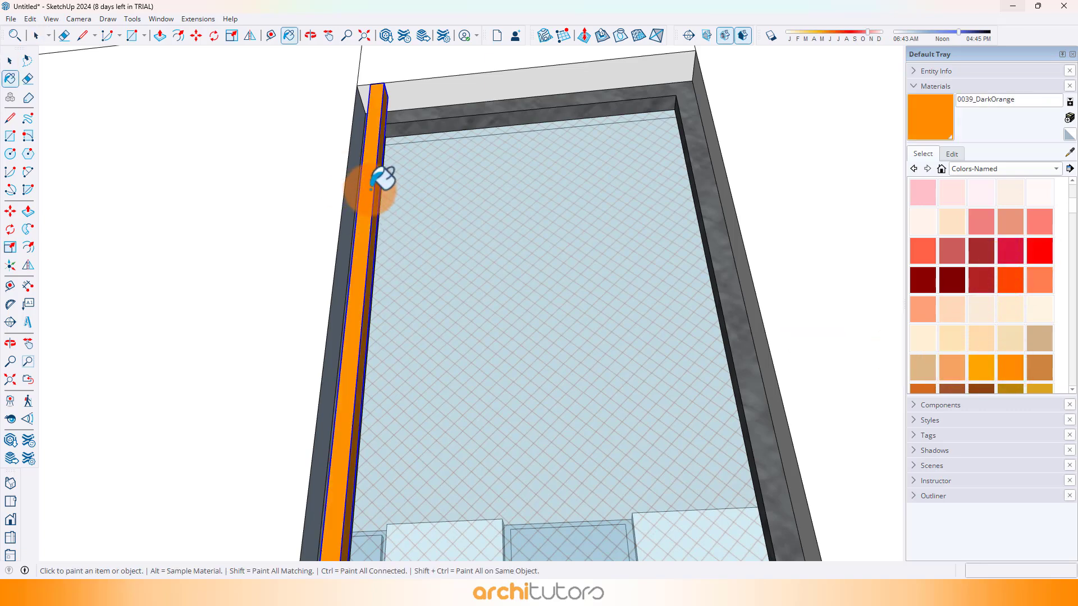
Copy the louver 3" along the window recess's outer edge
{"action": "scroll", "coordinate": [384, 107], "scroll_direction": "up", "scroll_amount": 3}
{"action": "key", "text": "m"}
{"action": "left_click", "coordinate": [379, 80]}
{"action": "key", "text": "ctrl"}
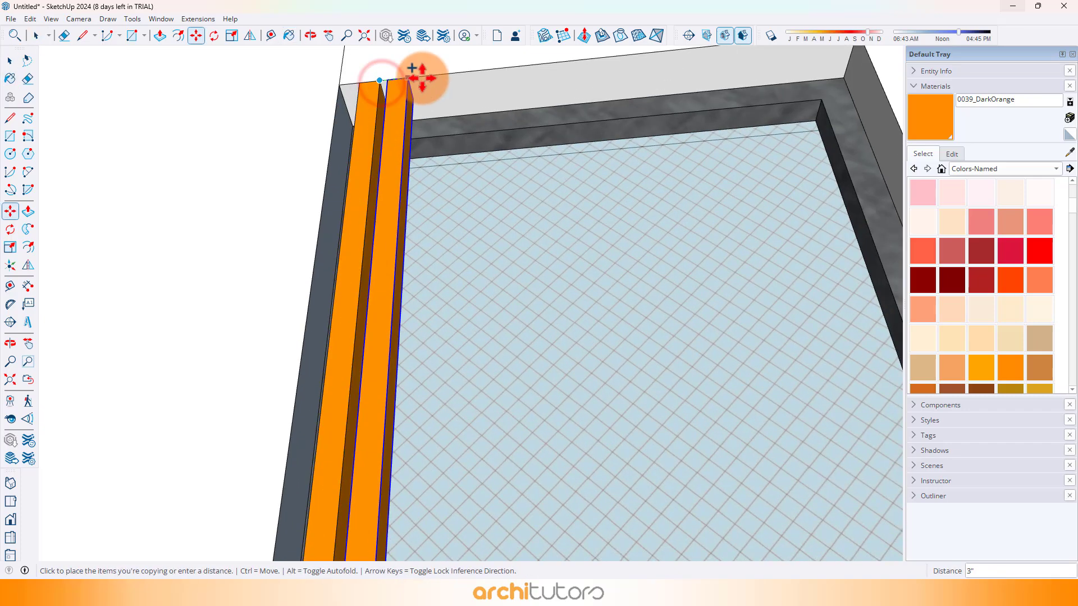
{"action": "type", "text": "3"}
{"action": "key", "text": "Return"}
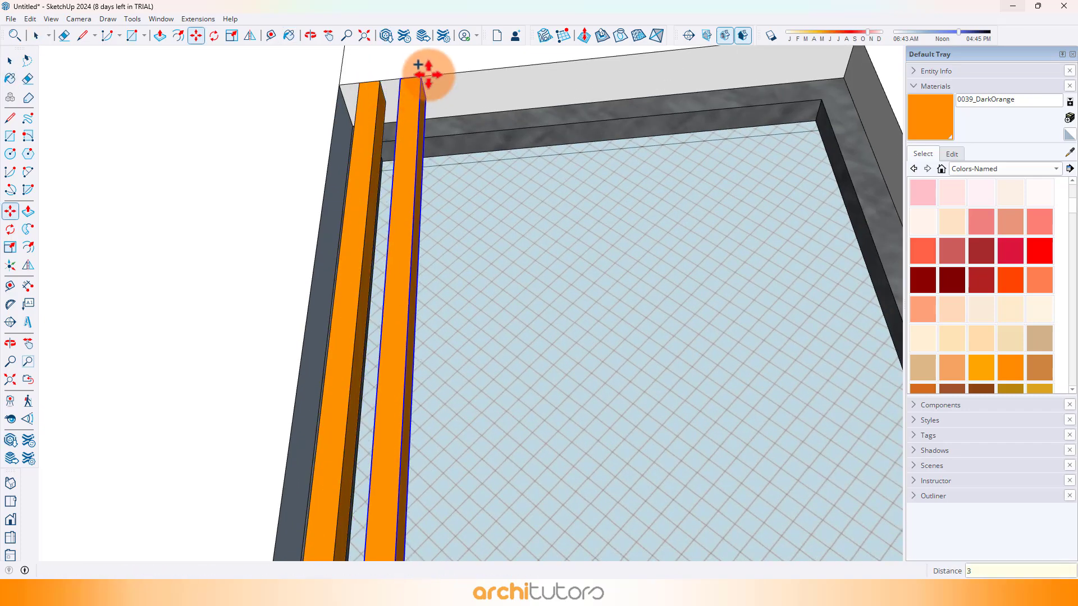
Select both orange louvers over the stacked windows and make them a single group
{"action": "key", "text": "space"}
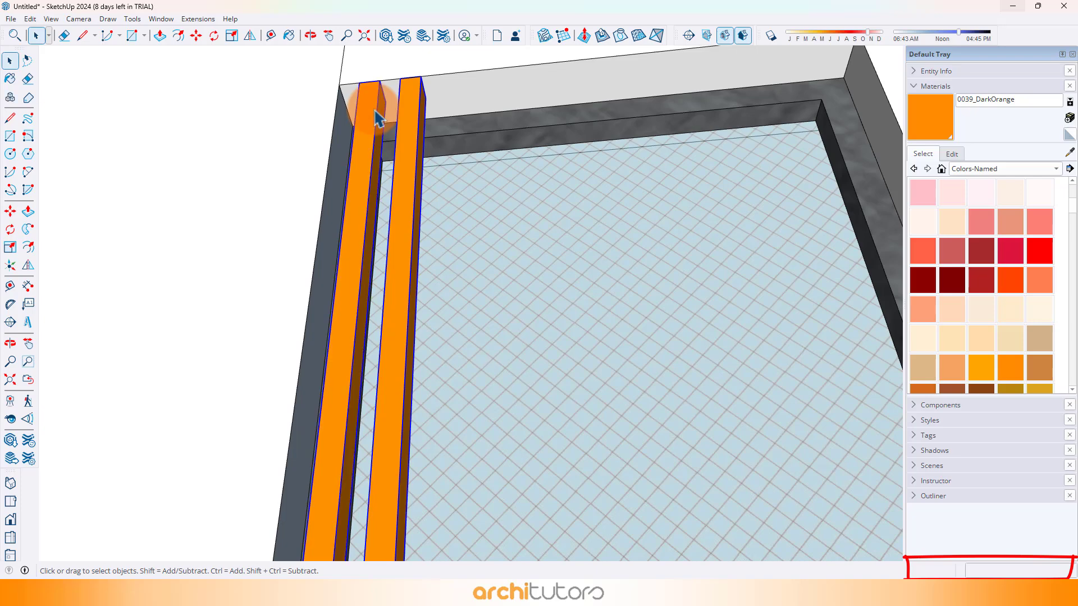
{"action": "right_click", "coordinate": [374, 111]}
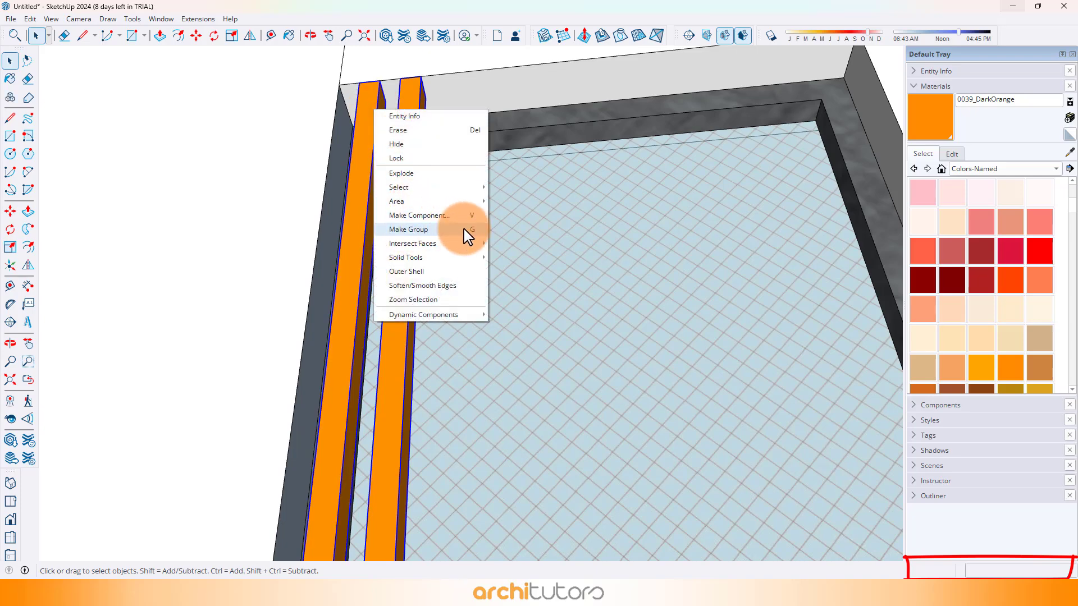
{"action": "left_click", "coordinate": [409, 229]}
{"action": "scroll", "coordinate": [412, 152], "scroll_direction": "down", "scroll_amount": 6}
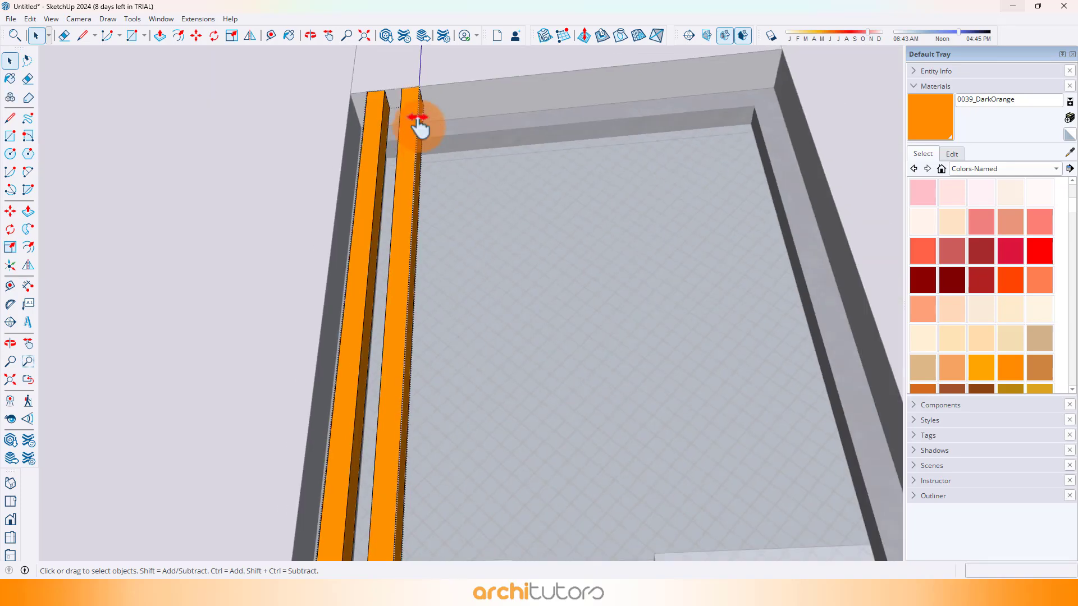
Inside the louver group, copy the second louver 3" along the window recess's outer edge
{"action": "scroll", "coordinate": [375, 190], "scroll_direction": "up", "scroll_amount": 2}
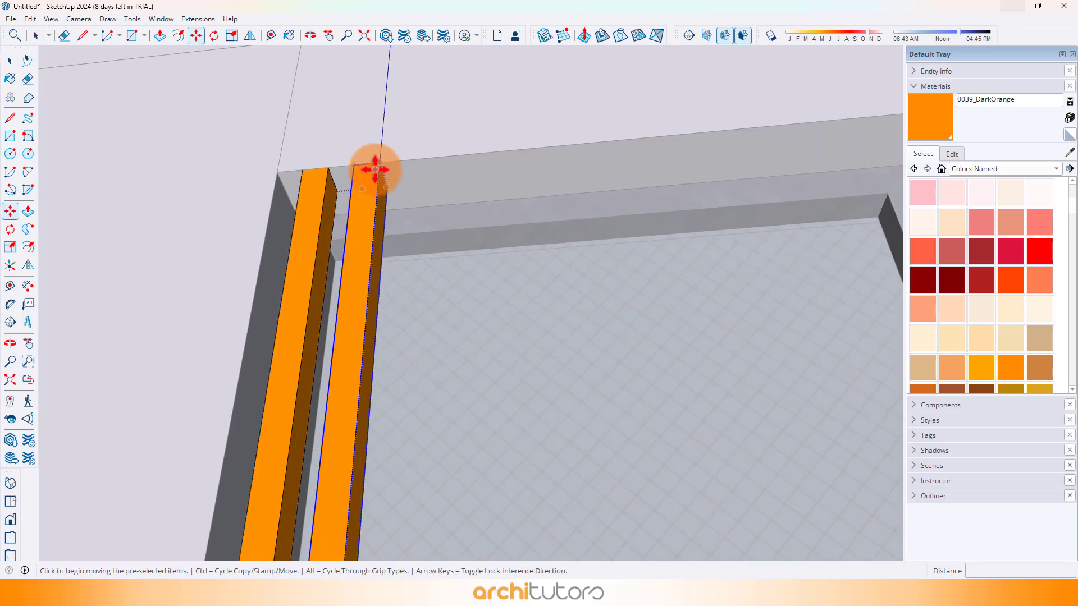
{"action": "key", "text": "ctrl"}
{"action": "left_click", "coordinate": [375, 169]}
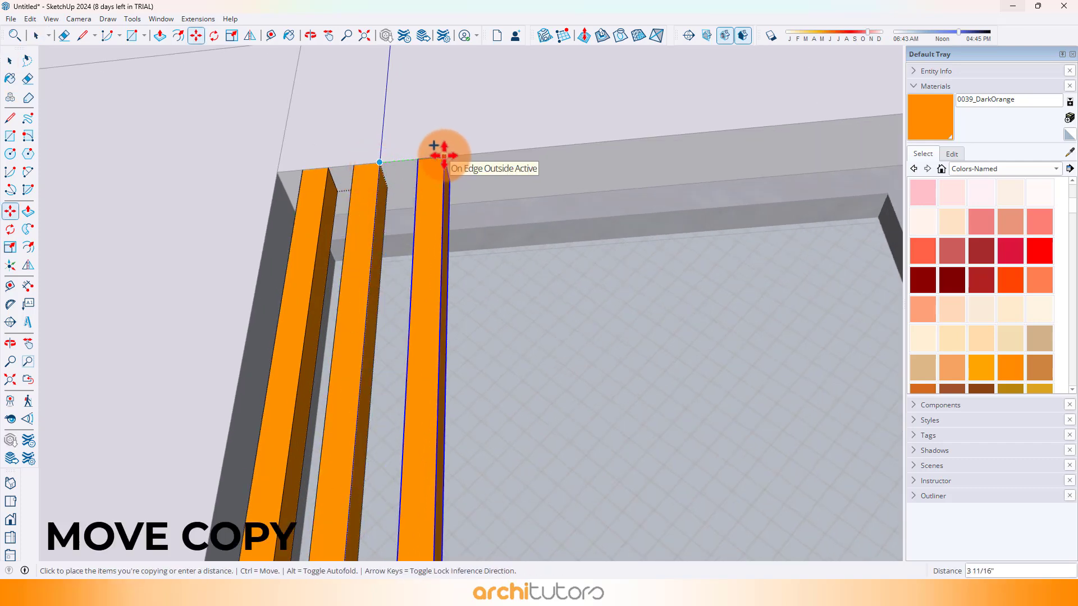
{"action": "type", "text": "3"}
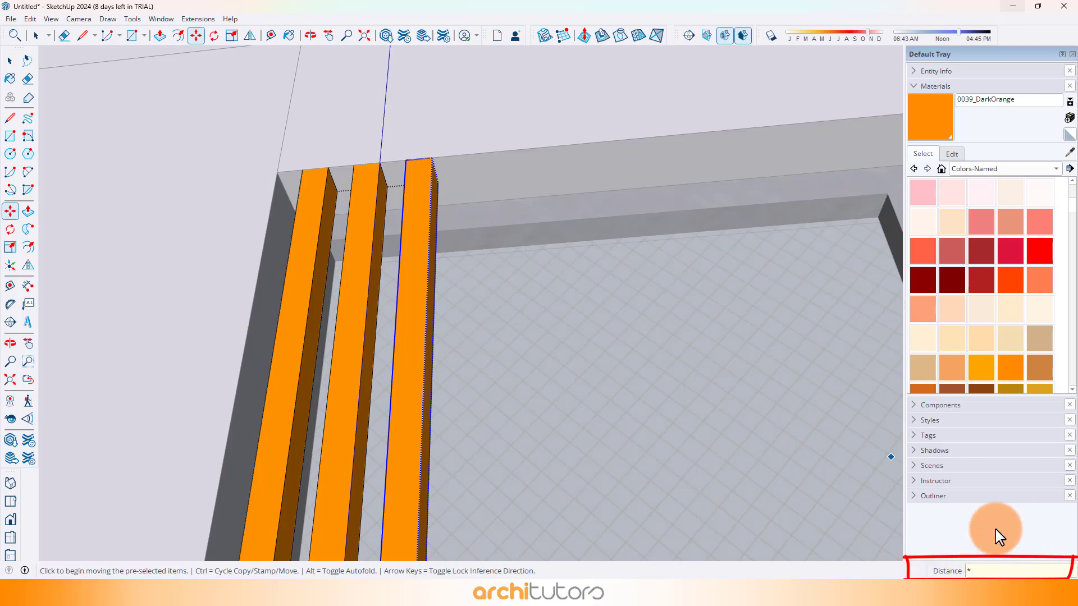
{"action": "key", "text": "Return"}
Multiply the last louver copy to 10 copies so that the louvers fill the window recess
{"action": "scroll", "coordinate": [619, 361], "scroll_direction": "down", "scroll_amount": 6}
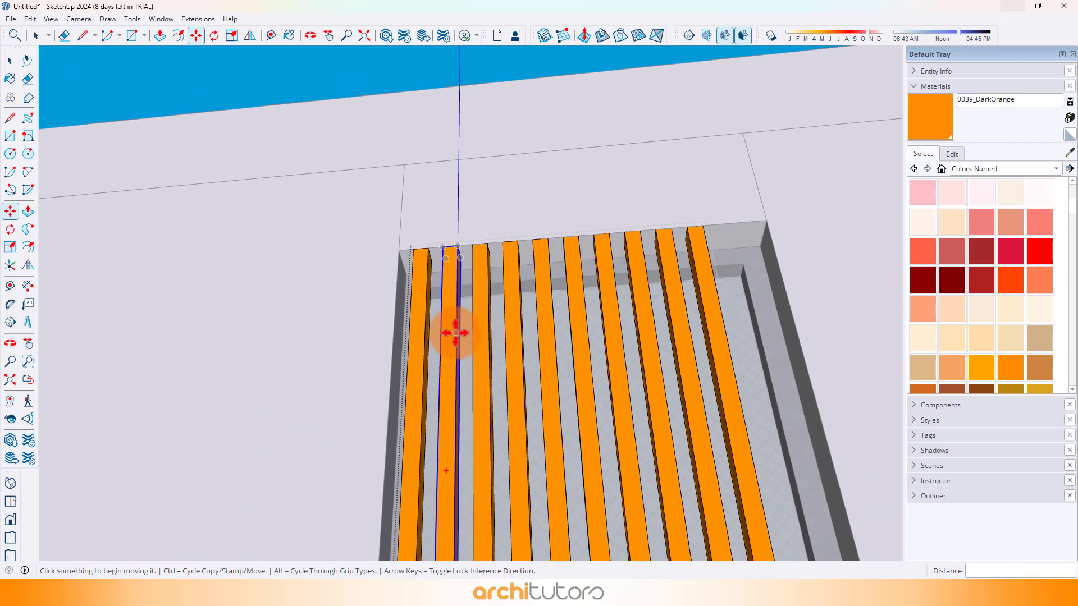
{"action": "scroll", "coordinate": [782, 293], "scroll_direction": "up", "scroll_amount": 3}
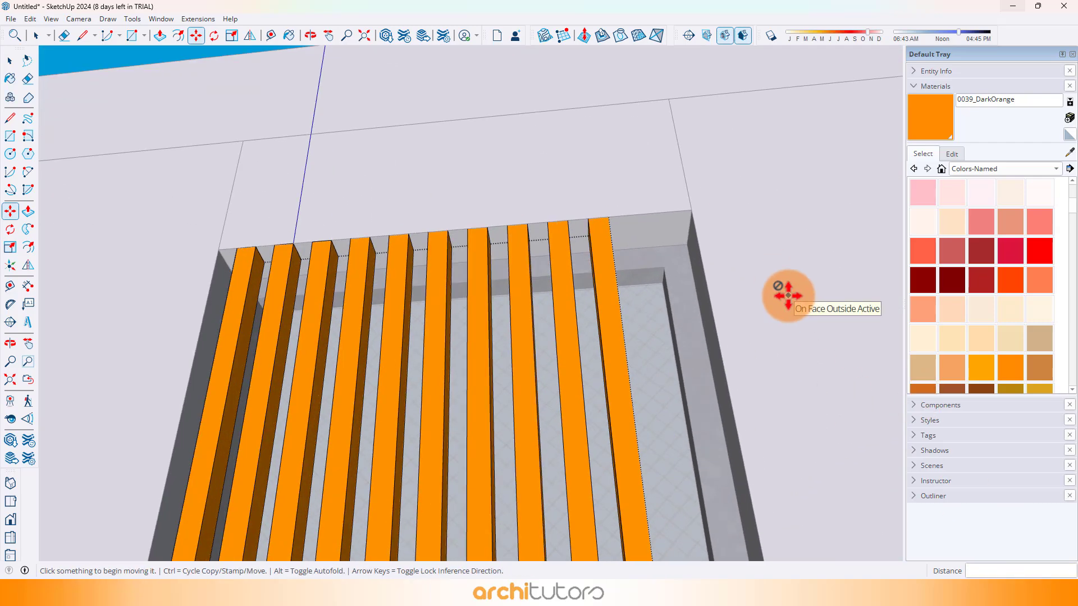
{"action": "type", "text": "*9"}
{"action": "key", "text": "Return"}
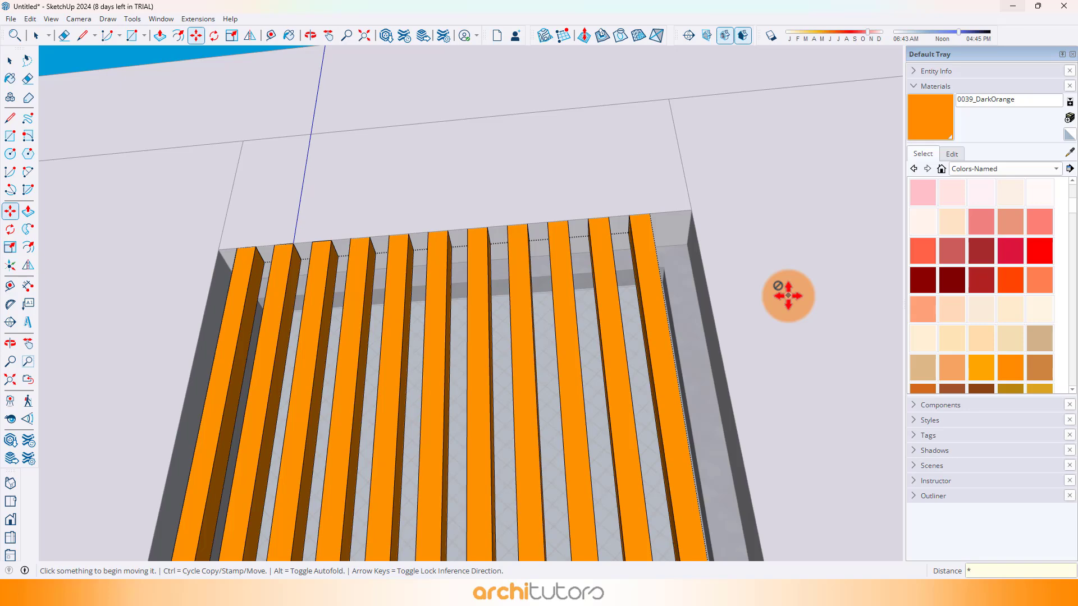
{"action": "type", "text": "*10"}
{"action": "key", "text": "Return"}
{"action": "key", "text": "space"}
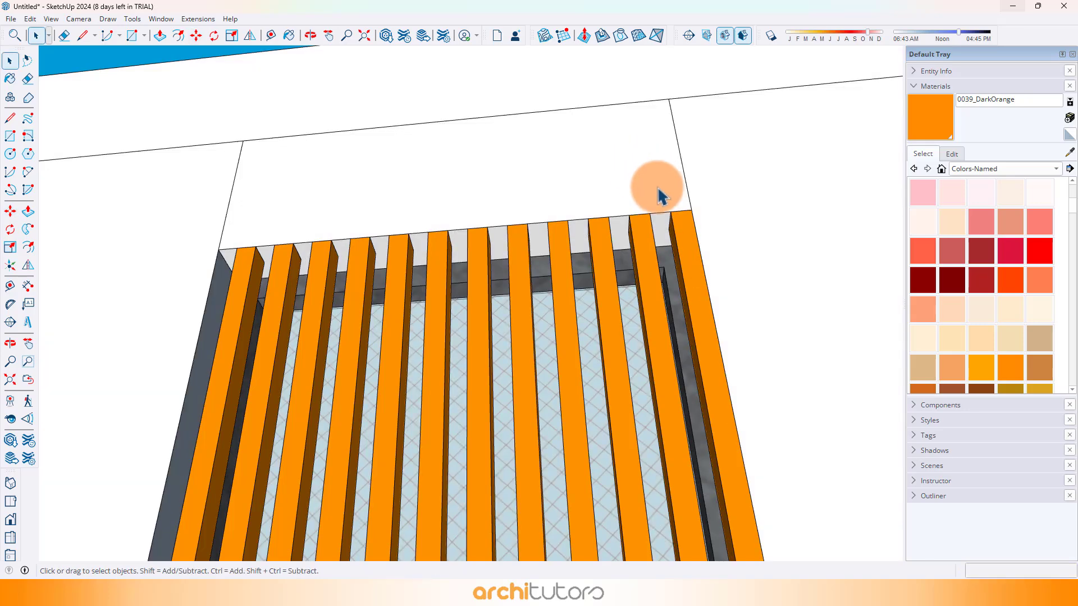
Select all the louvers and move them 0.75" along the recess edge to center them, then deselect them
{"action": "triple_click", "coordinate": [681, 227]}
{"action": "scroll", "coordinate": [673, 219], "scroll_direction": "up", "scroll_amount": 2}
{"action": "key", "text": "m"}
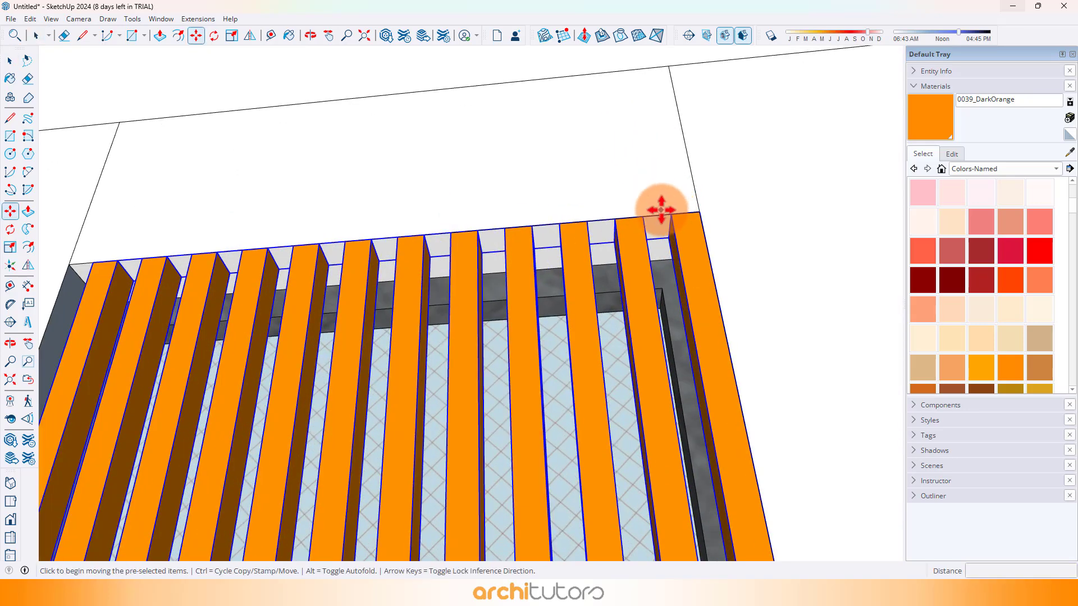
{"action": "left_click", "coordinate": [651, 216]}
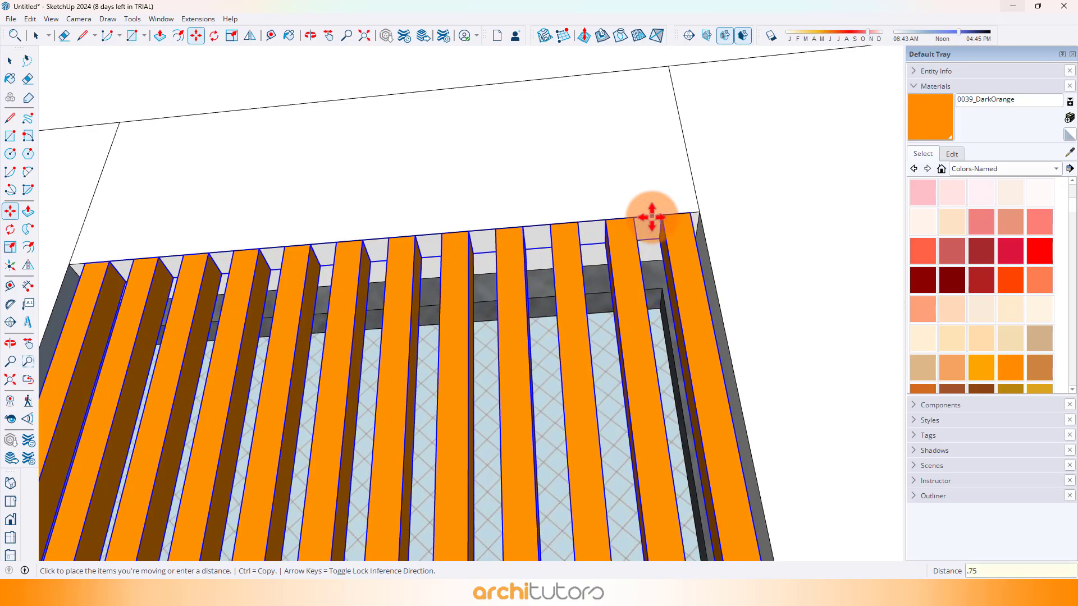
{"action": "left_click", "coordinate": [652, 216]}
{"action": "scroll", "coordinate": [609, 120], "scroll_direction": "down", "scroll_amount": 6}
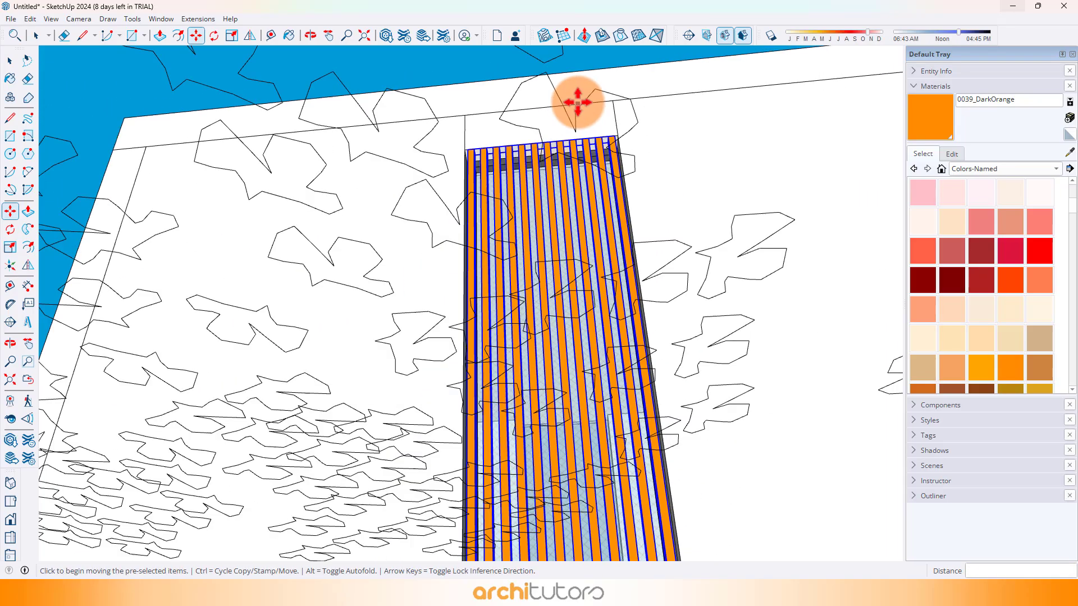
{"action": "scroll", "coordinate": [578, 103], "scroll_direction": "down", "scroll_amount": 3}
{"action": "middle_click_drag", "start_coordinate": [597, 221], "coordinate": [558, 99], "text": "shift"}
{"action": "middle_click_drag", "start_coordinate": [556, 342], "coordinate": [476, 92]}
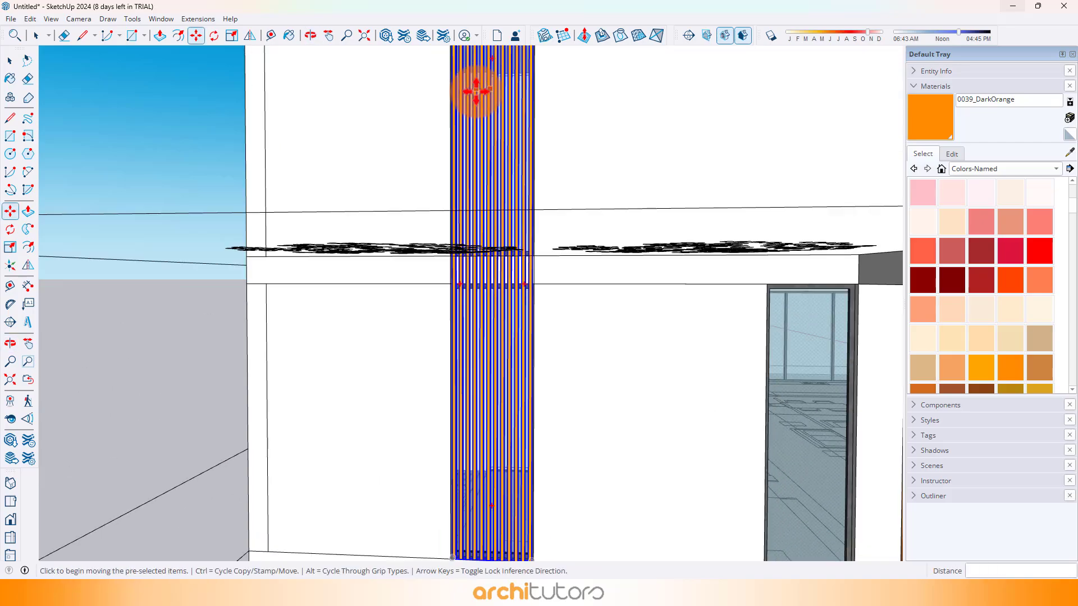
{"action": "scroll", "coordinate": [474, 112], "scroll_direction": "down", "scroll_amount": 3}
{"action": "key", "text": "space"}
{"action": "left_click", "coordinate": [471, 348]}
Open the louver group and the first louver component inside it for editing
{"action": "middle_click_drag", "start_coordinate": [472, 356], "coordinate": [573, 308], "text": "shift"}
{"action": "middle_click_drag", "start_coordinate": [573, 309], "coordinate": [453, 304], "text": "shift"}
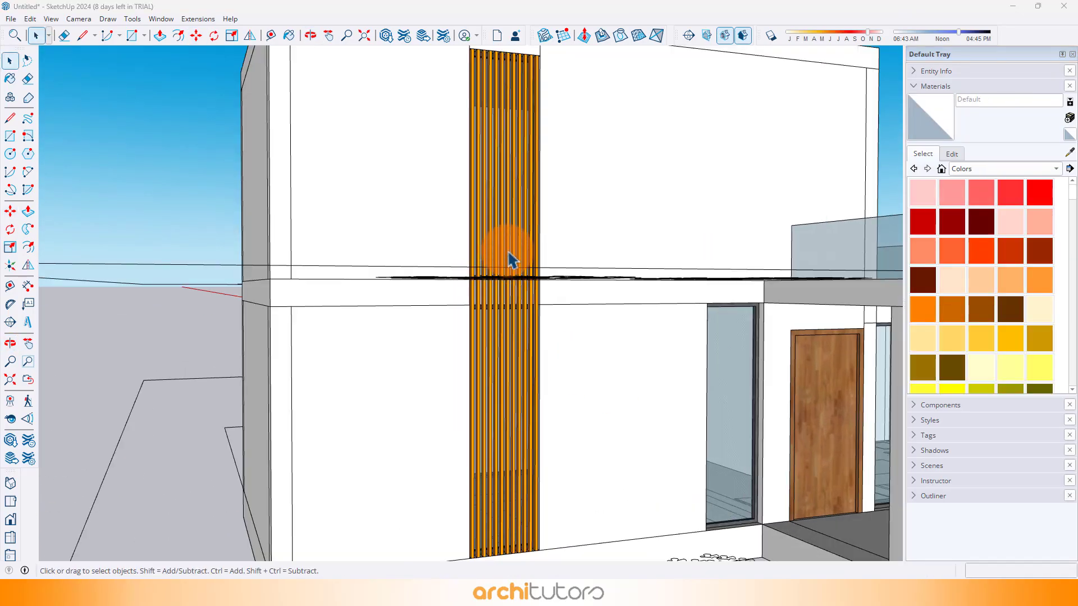
{"action": "scroll", "coordinate": [510, 260], "scroll_direction": "up", "scroll_amount": 5}
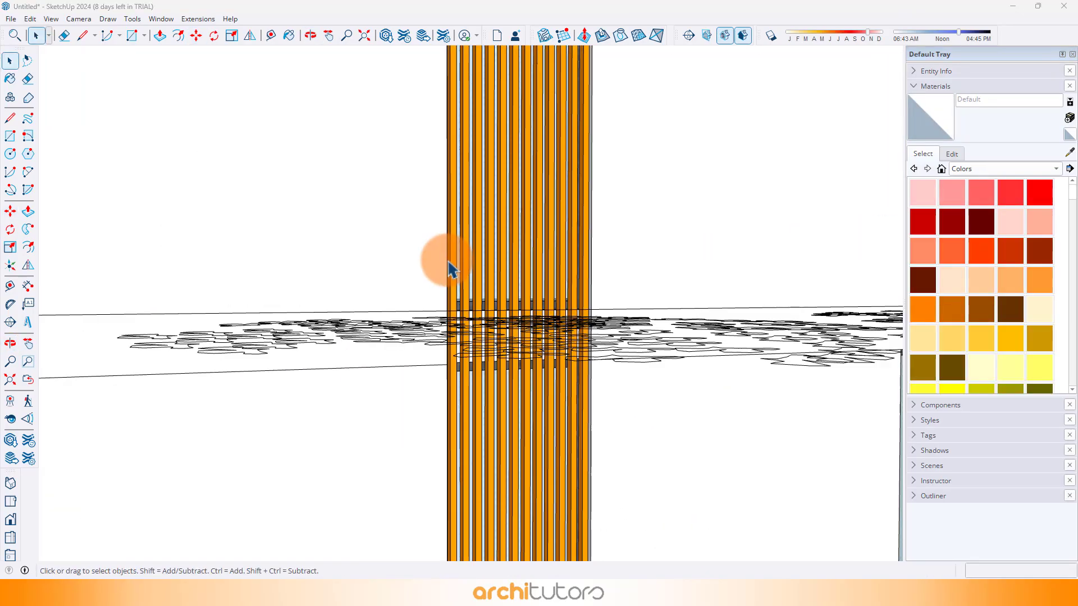
{"action": "left_click", "coordinate": [449, 261]}
{"action": "double_click", "coordinate": [450, 262]}
{"action": "middle_click_drag", "start_coordinate": [449, 261], "coordinate": [298, 297]}
{"action": "scroll", "coordinate": [304, 288], "scroll_direction": "up", "scroll_amount": 2}
{"action": "scroll", "coordinate": [305, 293], "scroll_direction": "up", "scroll_amount": 2}
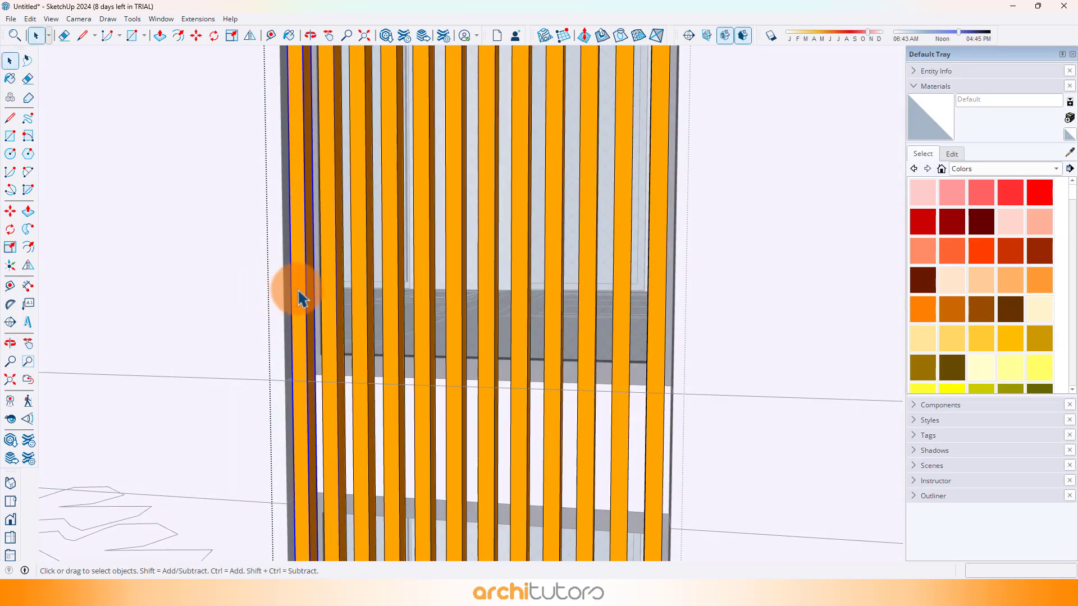
{"action": "scroll", "coordinate": [301, 298], "scroll_direction": "up", "scroll_amount": 2}
{"action": "double_click", "coordinate": [301, 297]}
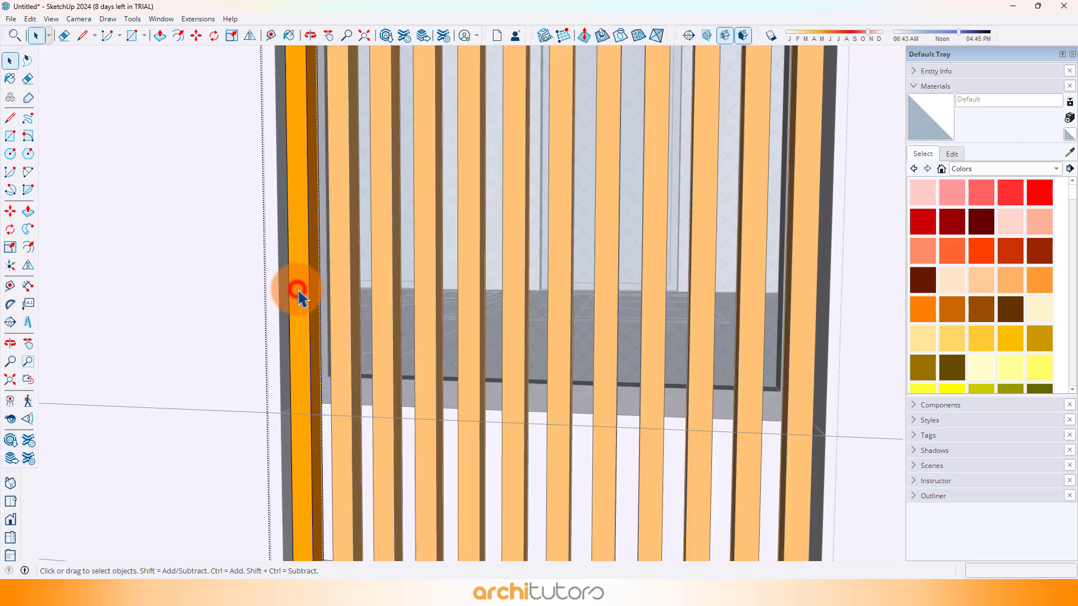
Push/pull the louver component's outer face to adjust the depth of the louvers
{"action": "middle_click_drag", "start_coordinate": [299, 297], "coordinate": [446, 362]}
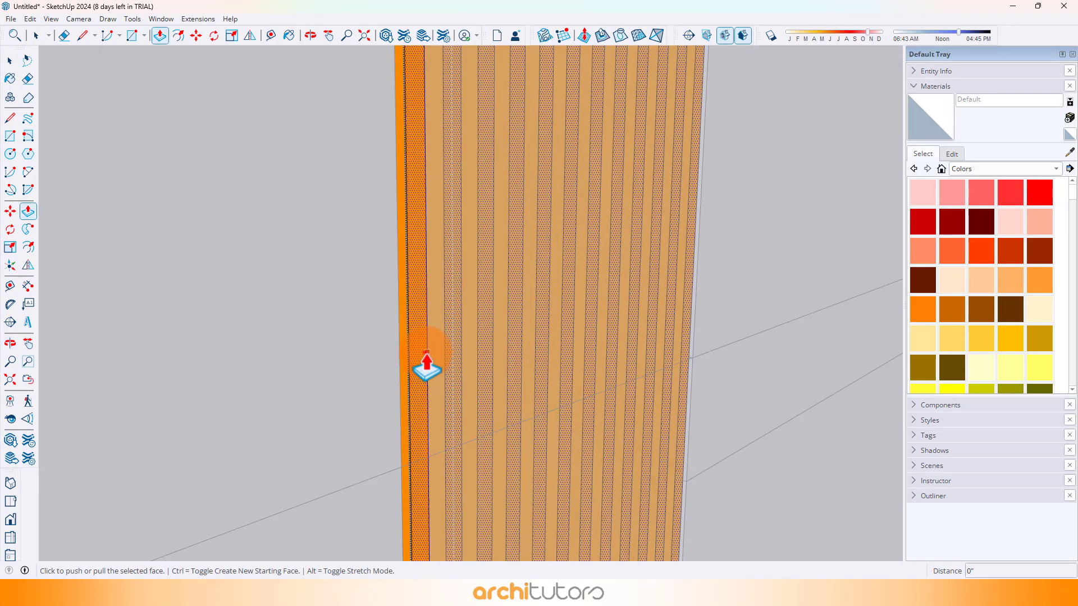
{"action": "left_click", "coordinate": [427, 353]}
{"action": "left_click", "coordinate": [432, 330]}
{"action": "key", "text": "space"}
{"action": "left_click", "coordinate": [371, 330]}
Paint the louver component's front face with Color B08 from the Colors materials and leave the component
{"action": "middle_click_drag", "start_coordinate": [370, 330], "coordinate": [102, 296]}
{"action": "left_click", "coordinate": [215, 334]}
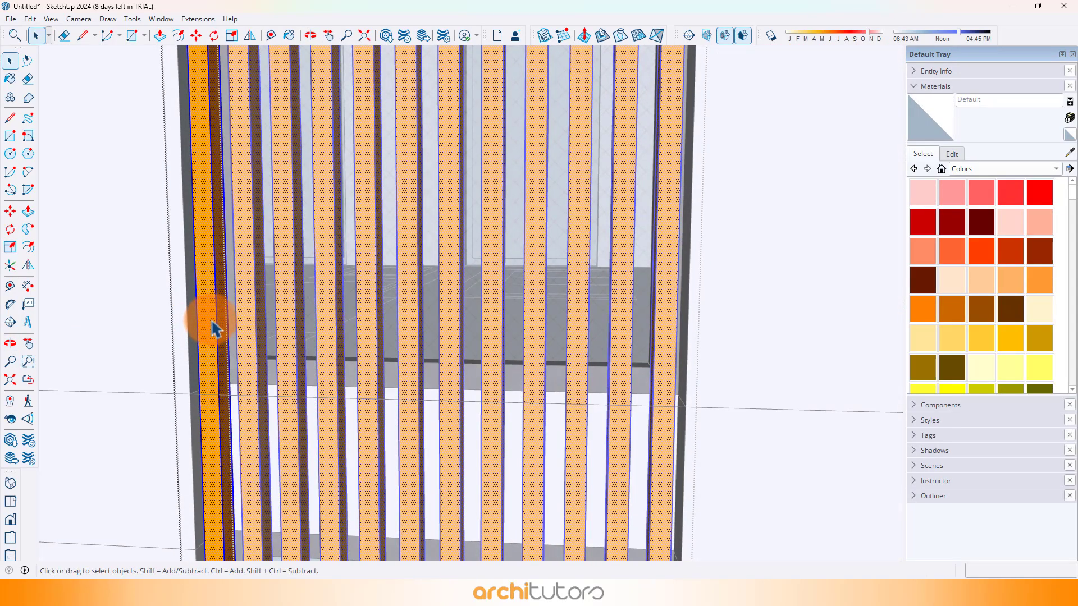
{"action": "right_click", "coordinate": [211, 301]}
{"action": "left_click", "coordinate": [203, 270]}
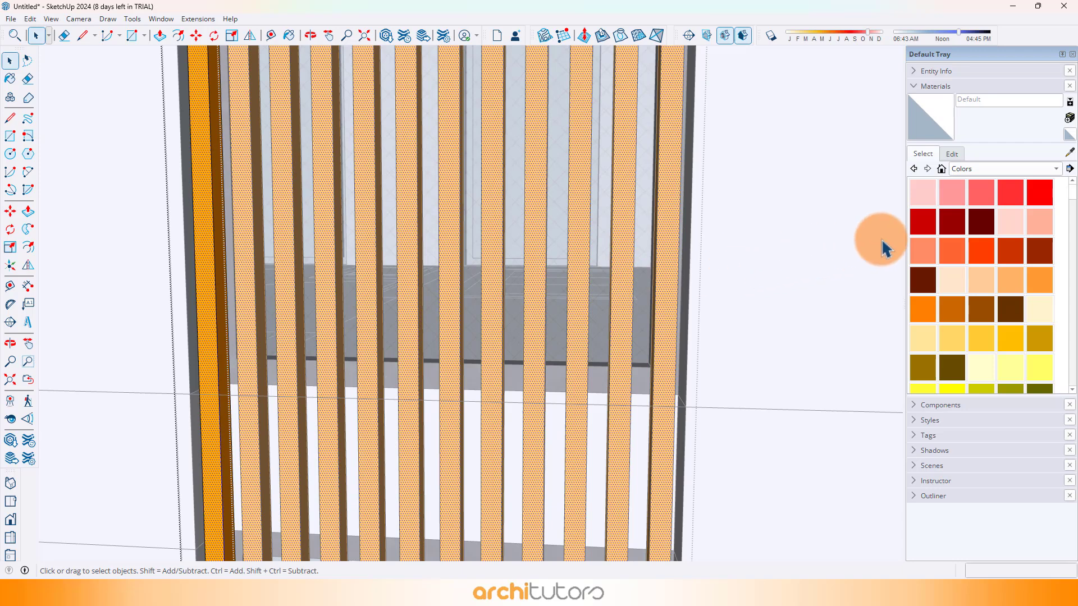
{"action": "left_click", "coordinate": [922, 279]}
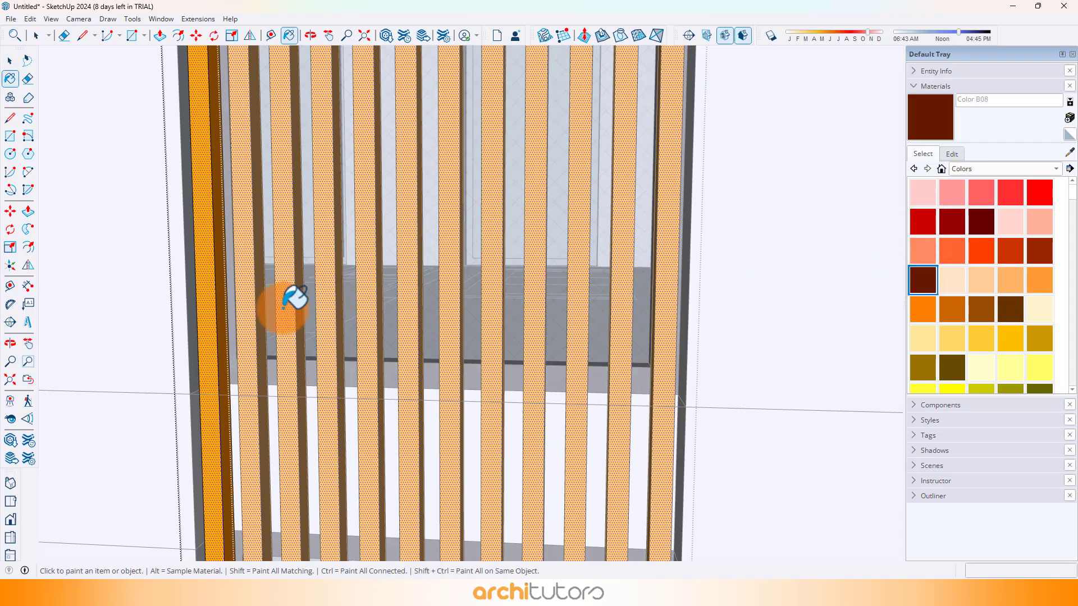
{"action": "left_click", "coordinate": [213, 309]}
{"action": "scroll", "coordinate": [235, 305], "scroll_direction": "down", "scroll_amount": 3}
{"action": "key", "text": "space"}
{"action": "scroll", "coordinate": [659, 241], "scroll_direction": "down", "scroll_amount": 3}
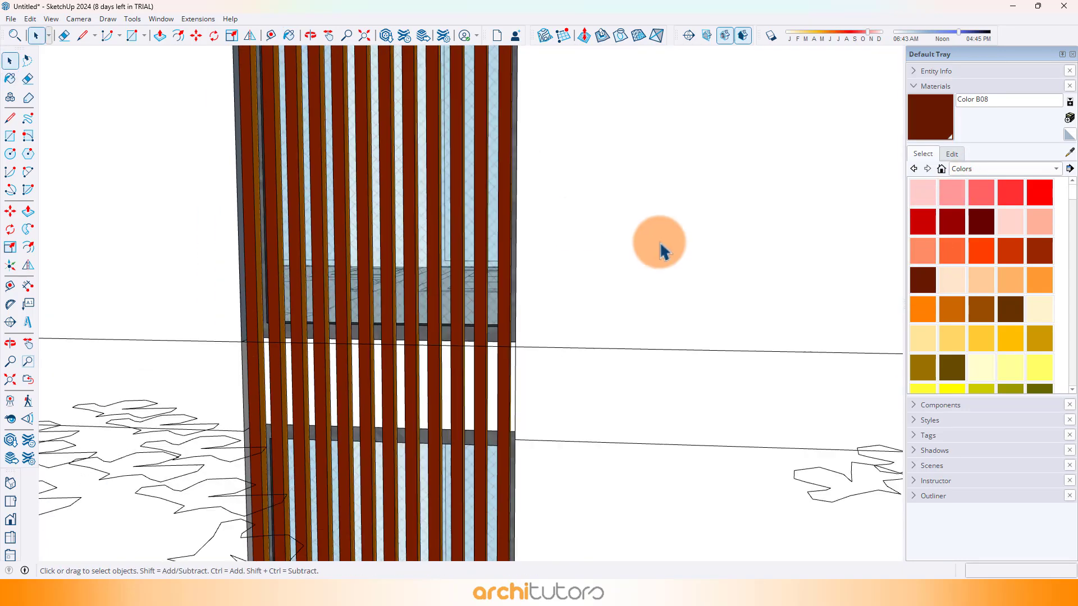
Copy the louver group from its upper corner to the upper edge of the large glazed opening on the adjoining facade
{"action": "scroll", "coordinate": [511, 259], "scroll_direction": "down", "scroll_amount": 5}
{"action": "middle_click_drag", "start_coordinate": [488, 254], "coordinate": [600, 347]}
{"action": "scroll", "coordinate": [558, 246], "scroll_direction": "up", "scroll_amount": 2}
{"action": "left_click", "coordinate": [548, 178]}
{"action": "middle_click_drag", "start_coordinate": [547, 181], "coordinate": [510, 227]}
{"action": "key", "text": "m"}
{"action": "key", "text": "ctrl"}
{"action": "scroll", "coordinate": [501, 122], "scroll_direction": "up", "scroll_amount": 2}
{"action": "left_click", "coordinate": [472, 136]}
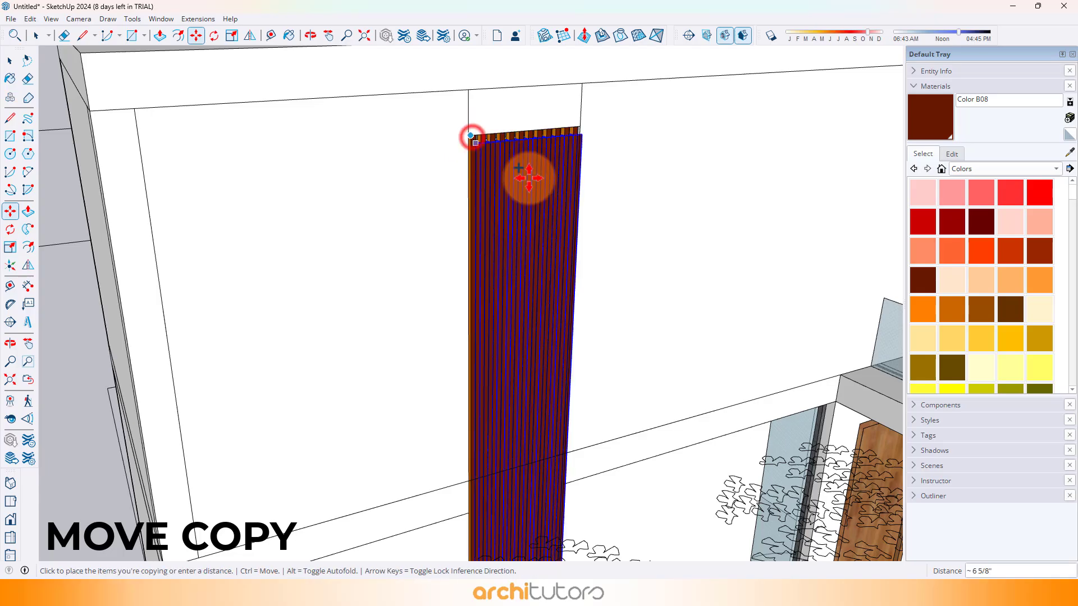
{"action": "scroll", "coordinate": [602, 249], "scroll_direction": "down", "scroll_amount": 4}
{"action": "middle_click_drag", "start_coordinate": [281, 174], "coordinate": [522, 191]}
{"action": "middle_click_drag", "start_coordinate": [327, 159], "coordinate": [568, 186]}
{"action": "scroll", "coordinate": [487, 147], "scroll_direction": "up", "scroll_amount": 3}
{"action": "scroll", "coordinate": [149, 120], "scroll_direction": "up", "scroll_amount": 5}
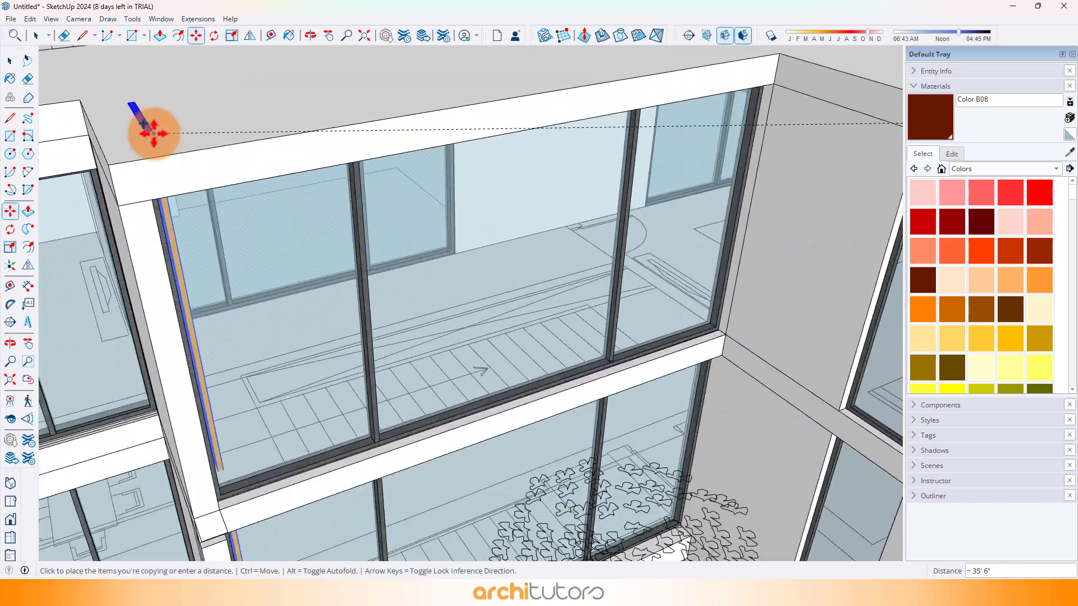
{"action": "left_click", "coordinate": [190, 208]}
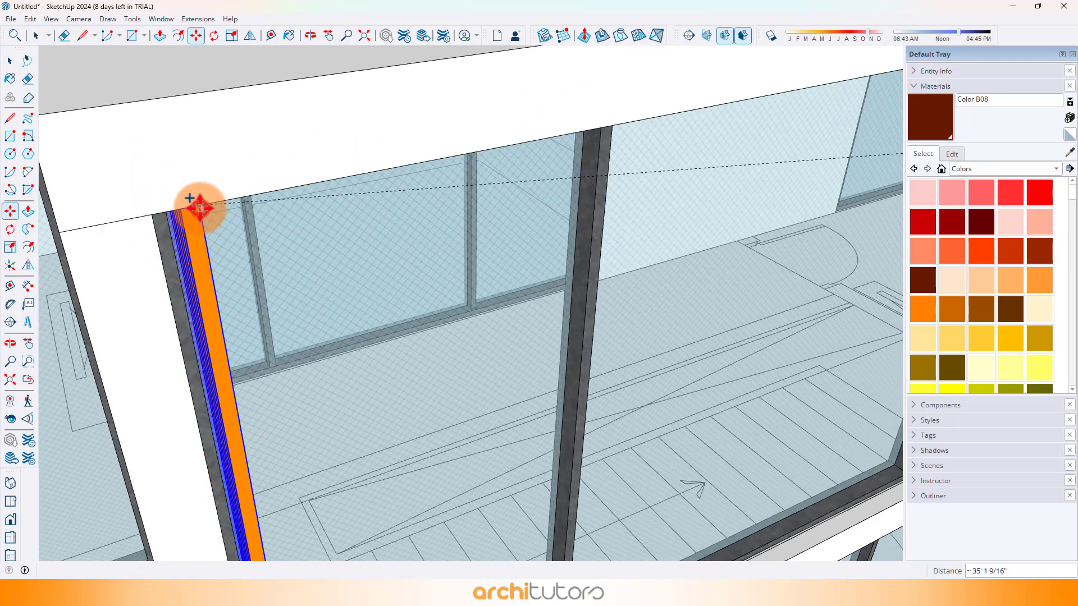
Rotate the copied louver group about its upper corner so that it runs parallel to the large window
{"action": "key", "text": "q"}
{"action": "scroll", "coordinate": [205, 196], "scroll_direction": "up", "scroll_amount": 2}
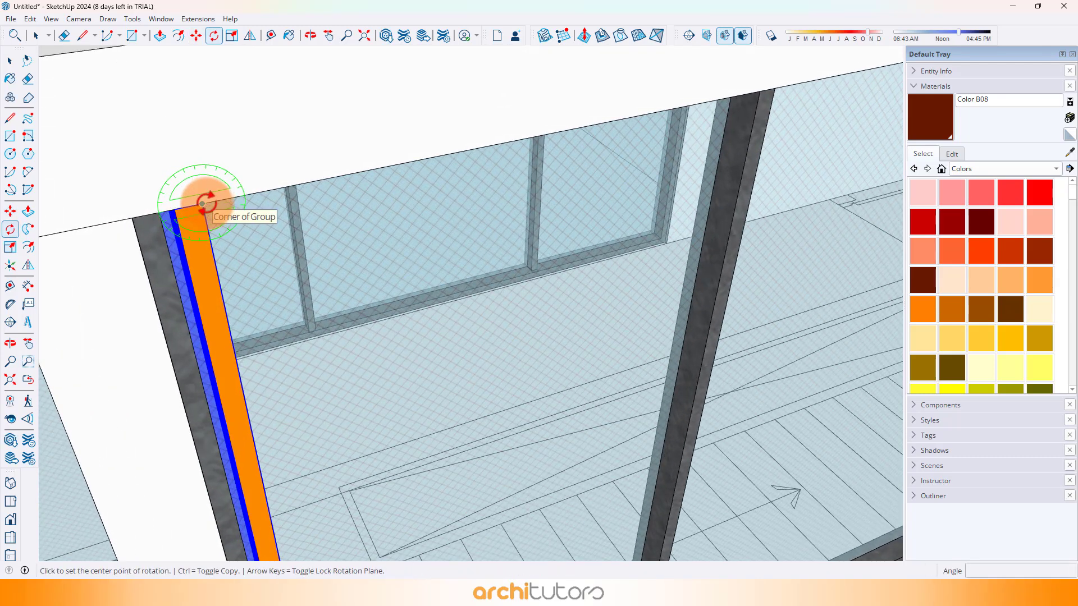
{"action": "left_click", "coordinate": [247, 198]}
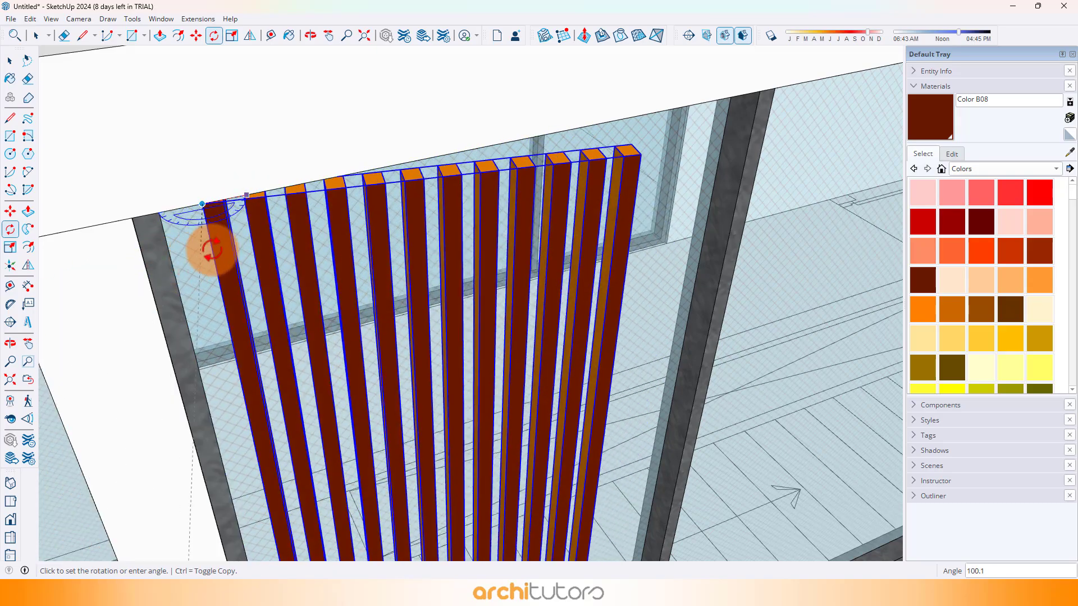
{"action": "middle_click_drag", "start_coordinate": [202, 180], "coordinate": [225, 171]}
Move the copied louver group to the corner of the large window's recess, then offset it 1.5" along the upper edge
{"action": "key", "text": "m"}
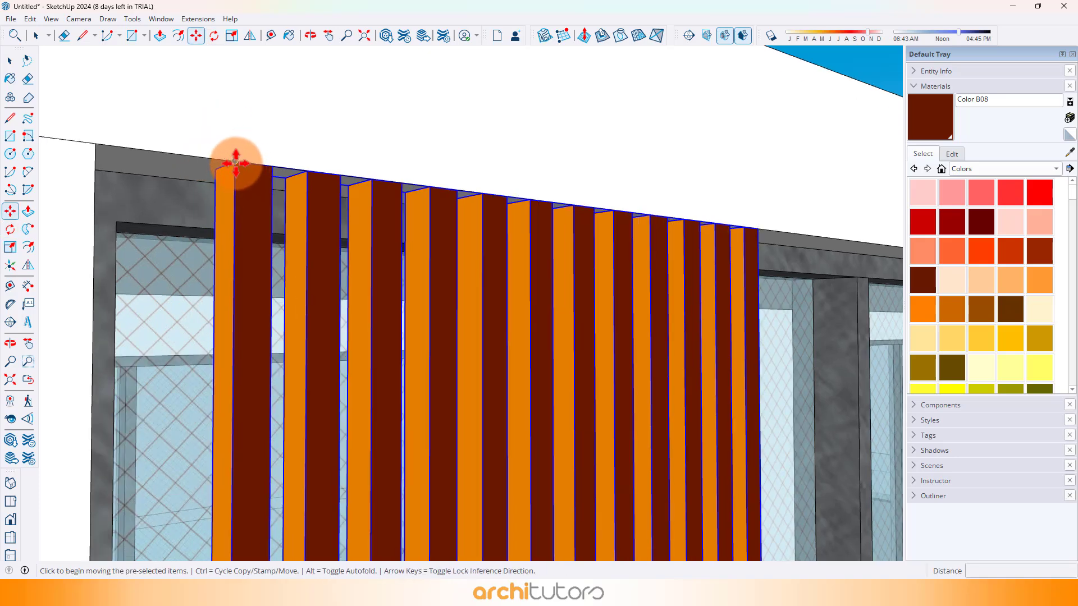
{"action": "left_click", "coordinate": [236, 163]}
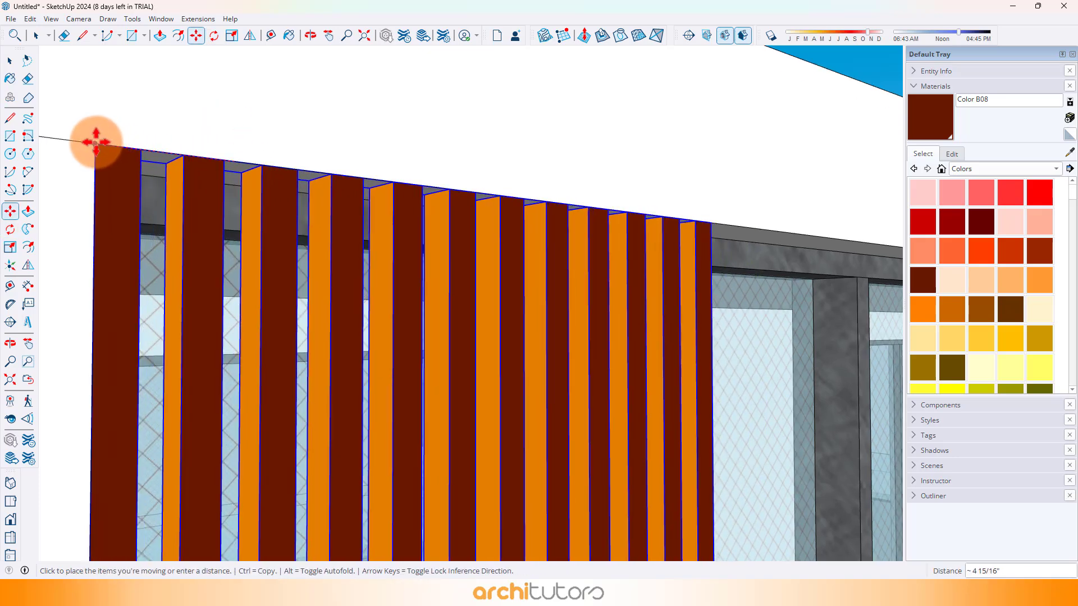
{"action": "left_click", "coordinate": [95, 142]}
{"action": "left_click", "coordinate": [116, 148]}
{"action": "type", "text": "1"}
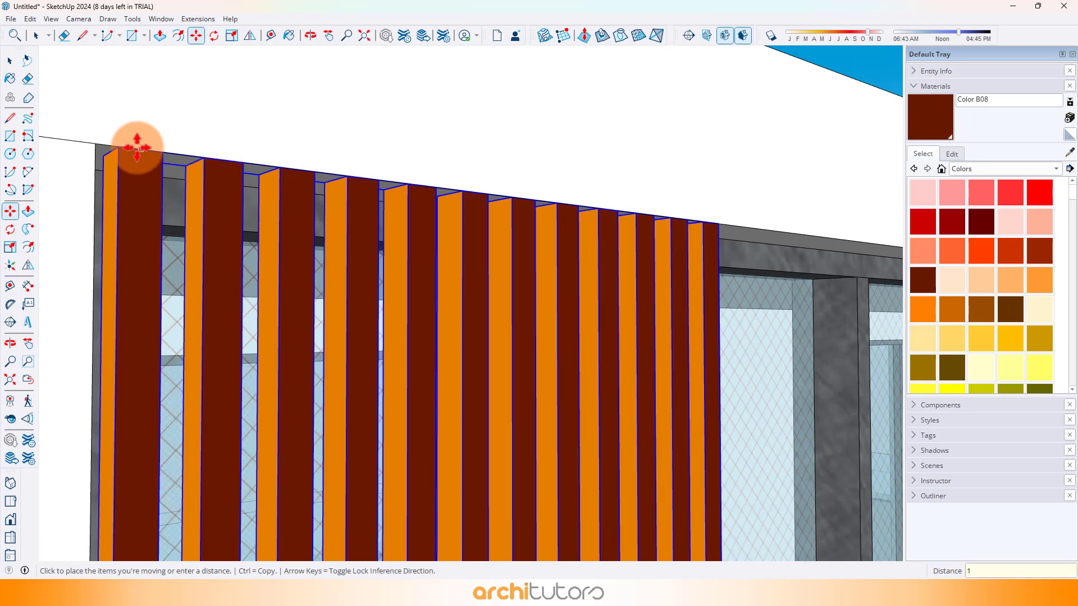
{"action": "type", "text": ".5"}
{"action": "key", "text": "Return"}
{"action": "scroll", "coordinate": [210, 137], "scroll_direction": "down", "scroll_amount": 2}
{"action": "key", "text": "space"}
Open the louver component in the copied group and paint its remaining orange faces with Color B08, then close the group
{"action": "double_click", "coordinate": [183, 209]}
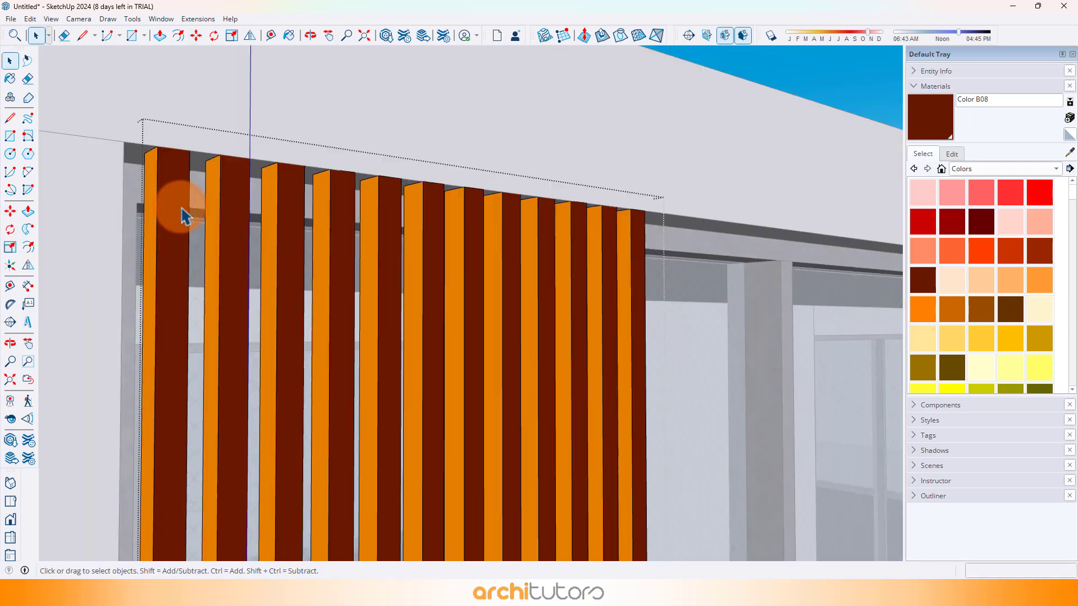
{"action": "triple_click", "coordinate": [175, 209]}
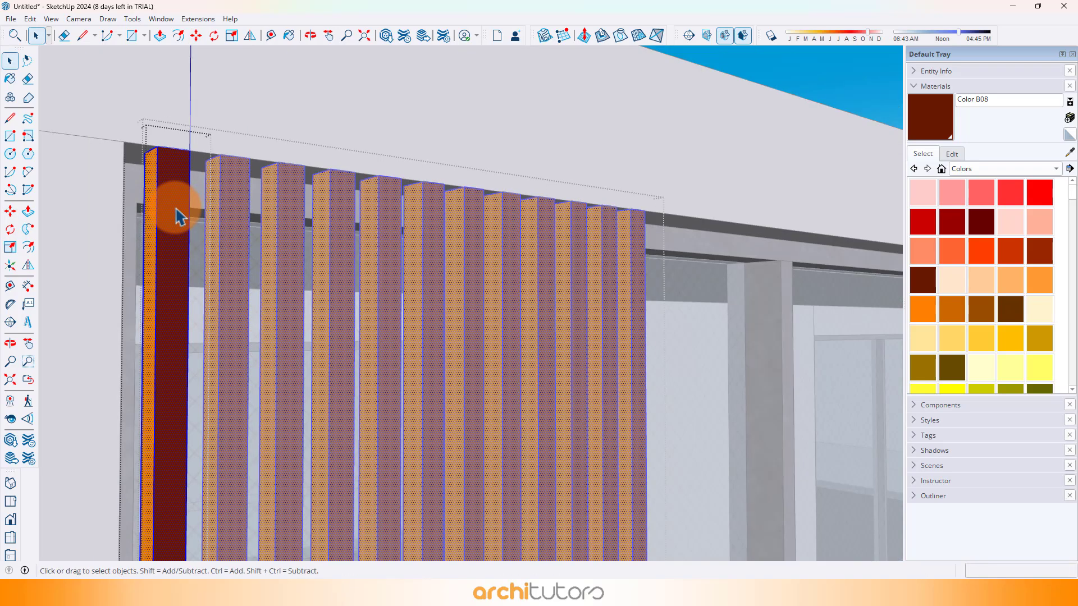
{"action": "left_click", "coordinate": [152, 209]}
{"action": "left_click", "coordinate": [207, 192]}
{"action": "scroll", "coordinate": [220, 190], "scroll_direction": "down", "scroll_amount": 5}
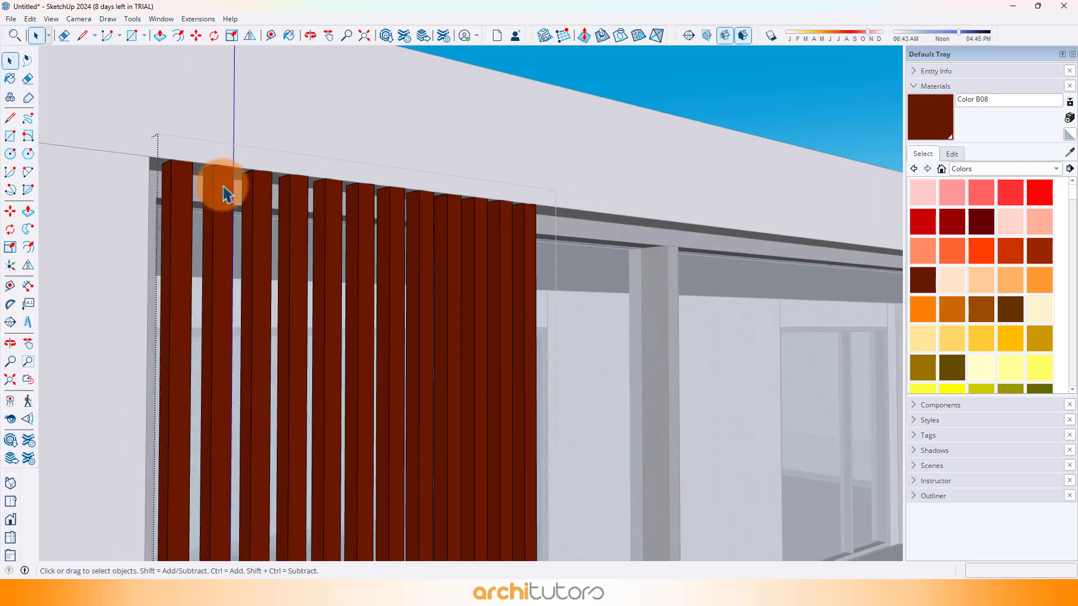
{"action": "middle_click_drag", "start_coordinate": [429, 197], "coordinate": [247, 141]}
{"action": "key", "text": "Escape"}
{"action": "scroll", "coordinate": [247, 141], "scroll_direction": "down", "scroll_amount": 2}
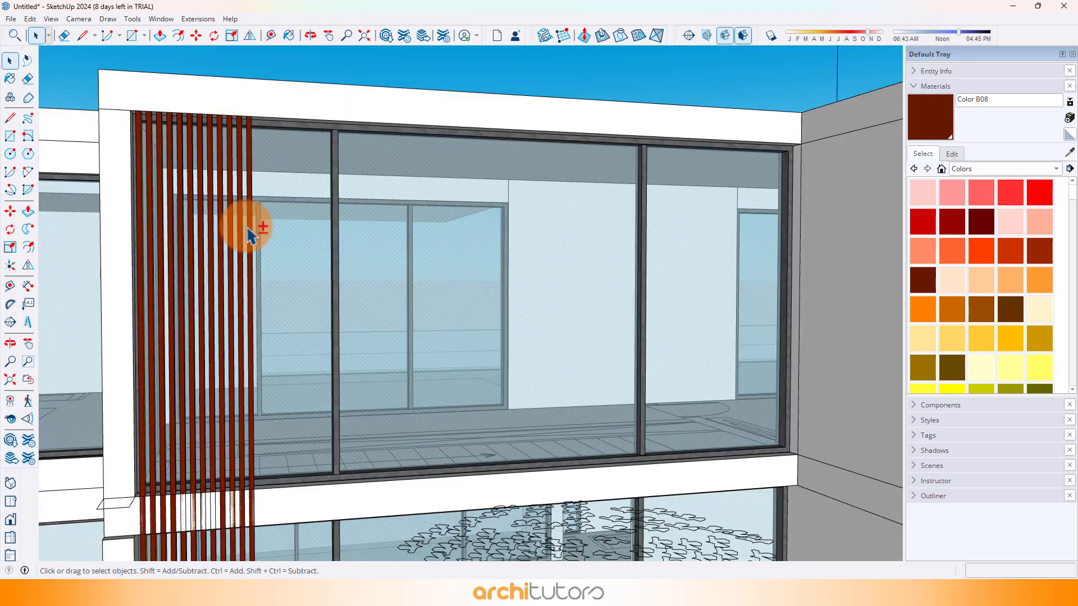
Scale the copied louver group's lower end up to the top of the floor band beneath the large upper-floor window
{"action": "middle_click_drag", "start_coordinate": [248, 226], "coordinate": [233, 167]}
{"action": "left_click", "coordinate": [233, 167]}
{"action": "scroll", "coordinate": [349, 74], "scroll_direction": "down", "scroll_amount": 1}
{"action": "scroll", "coordinate": [375, 193], "scroll_direction": "down", "scroll_amount": 3}
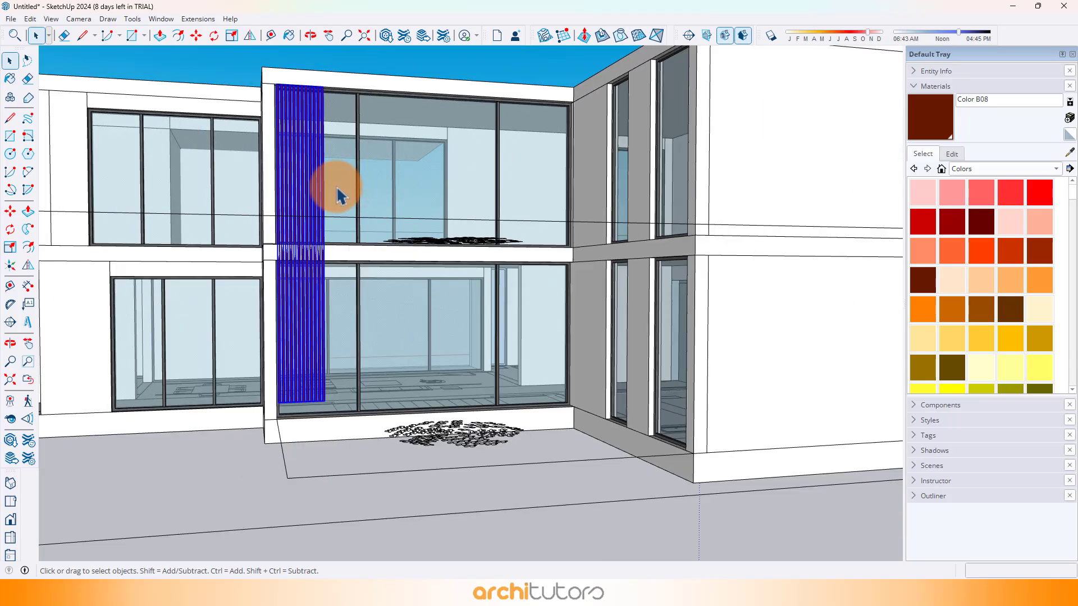
{"action": "middle_click_drag", "start_coordinate": [337, 183], "coordinate": [216, 135]}
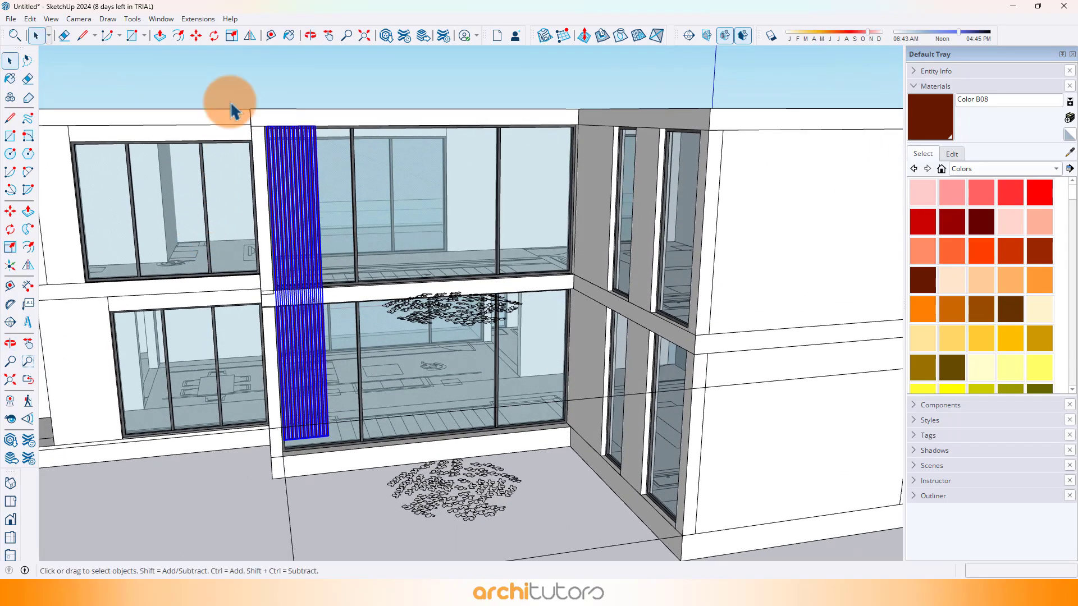
{"action": "left_click", "coordinate": [232, 40]}
{"action": "scroll", "coordinate": [298, 449], "scroll_direction": "up", "scroll_amount": 8}
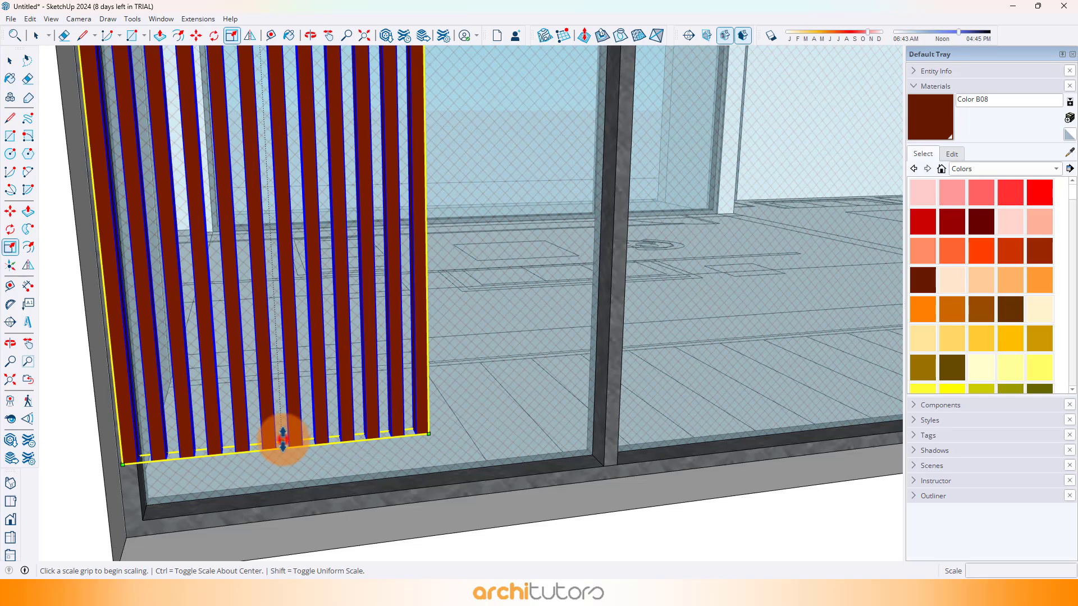
{"action": "left_click", "coordinate": [283, 440]}
{"action": "scroll", "coordinate": [284, 344], "scroll_direction": "down", "scroll_amount": 8}
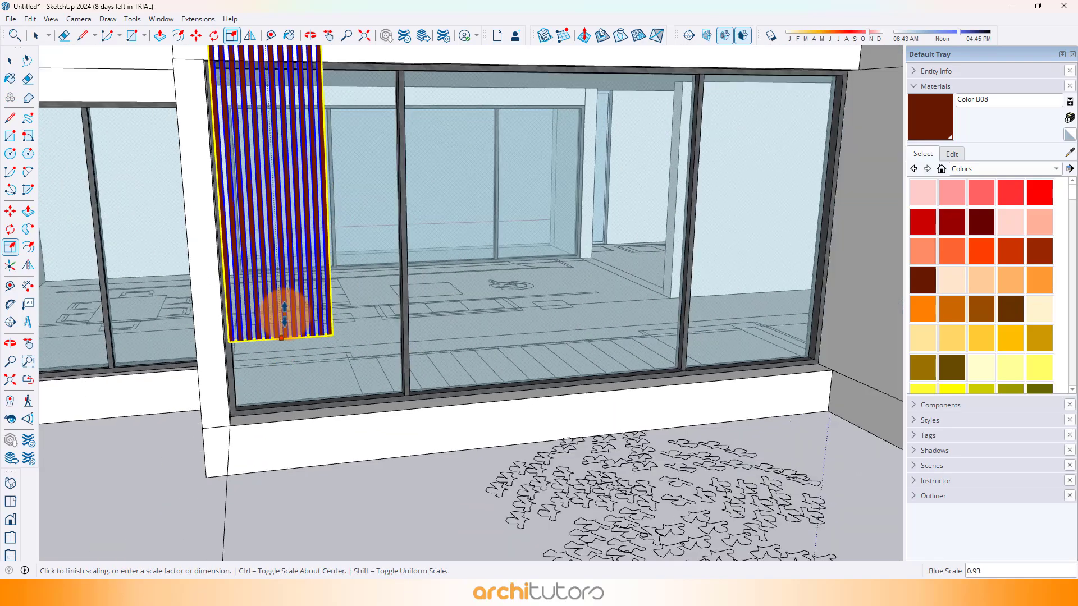
{"action": "scroll", "coordinate": [313, 96], "scroll_direction": "up", "scroll_amount": 5}
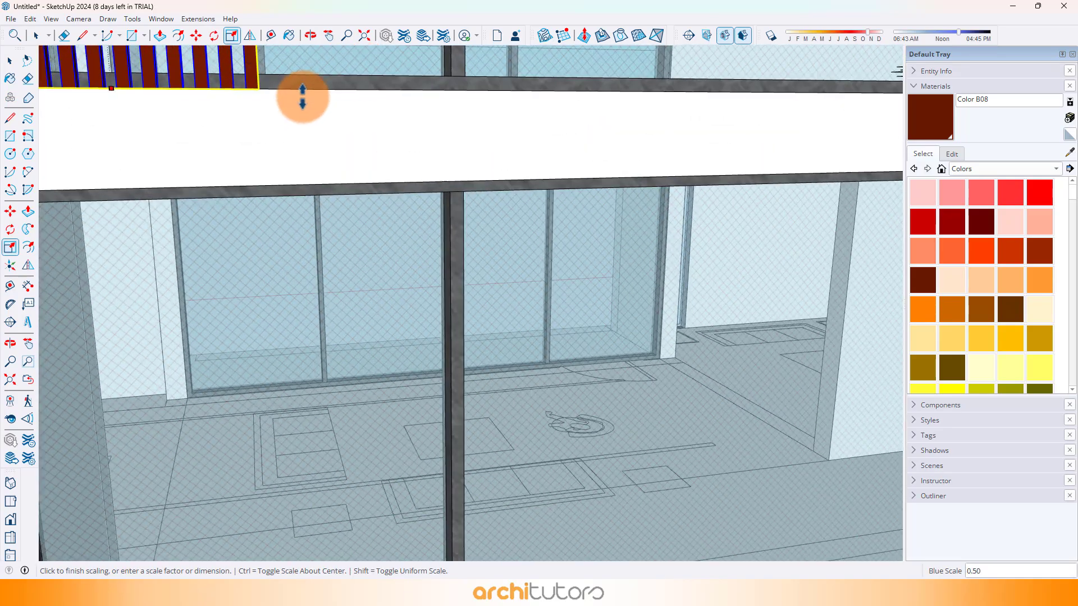
{"action": "middle_click_drag", "start_coordinate": [301, 96], "coordinate": [310, 270]}
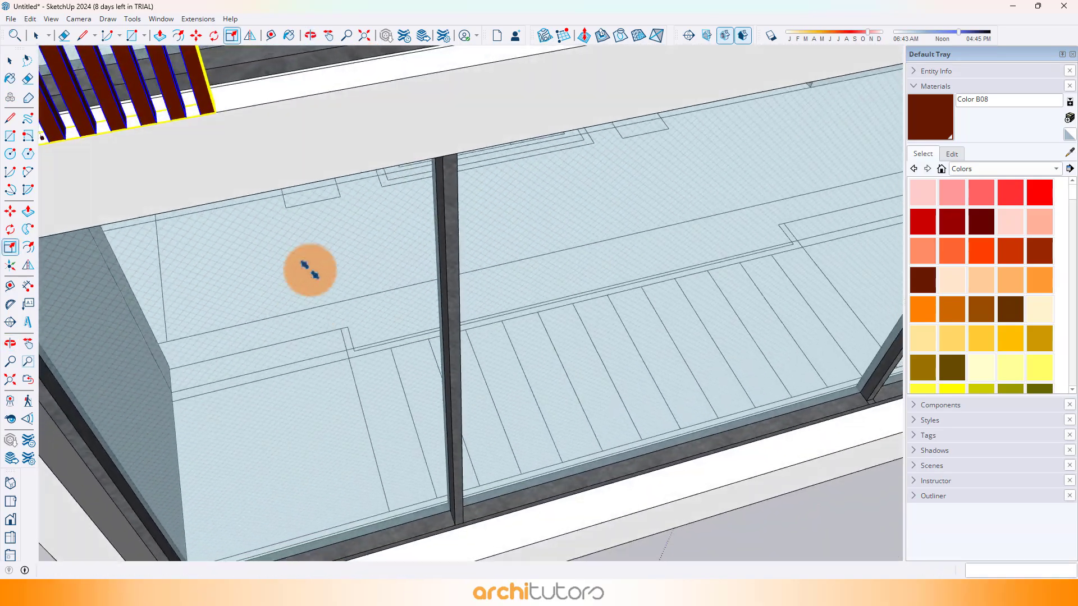
{"action": "left_click", "coordinate": [309, 95]}
{"action": "scroll", "coordinate": [377, 272], "scroll_direction": "down", "scroll_amount": 6}
{"action": "middle_click_drag", "start_coordinate": [431, 304], "coordinate": [361, 217]}
{"action": "scroll", "coordinate": [312, 180], "scroll_direction": "up", "scroll_amount": 5}
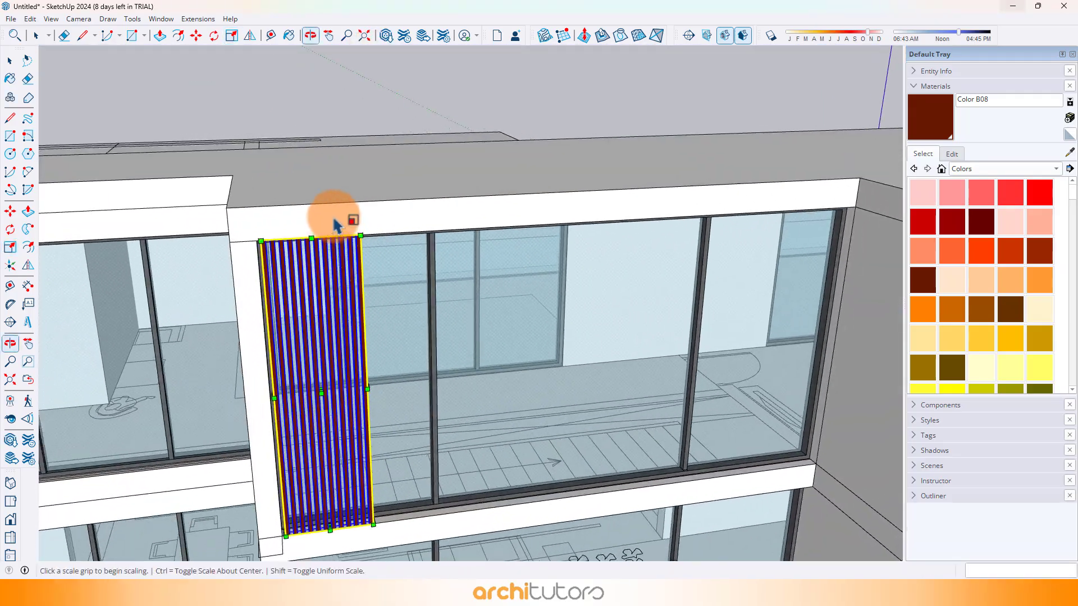
Open the wall group and draw a line from the window opening's upper corner to the roof edge, splitting the beam face
{"action": "key", "text": "space"}
{"action": "double_click", "coordinate": [438, 216]}
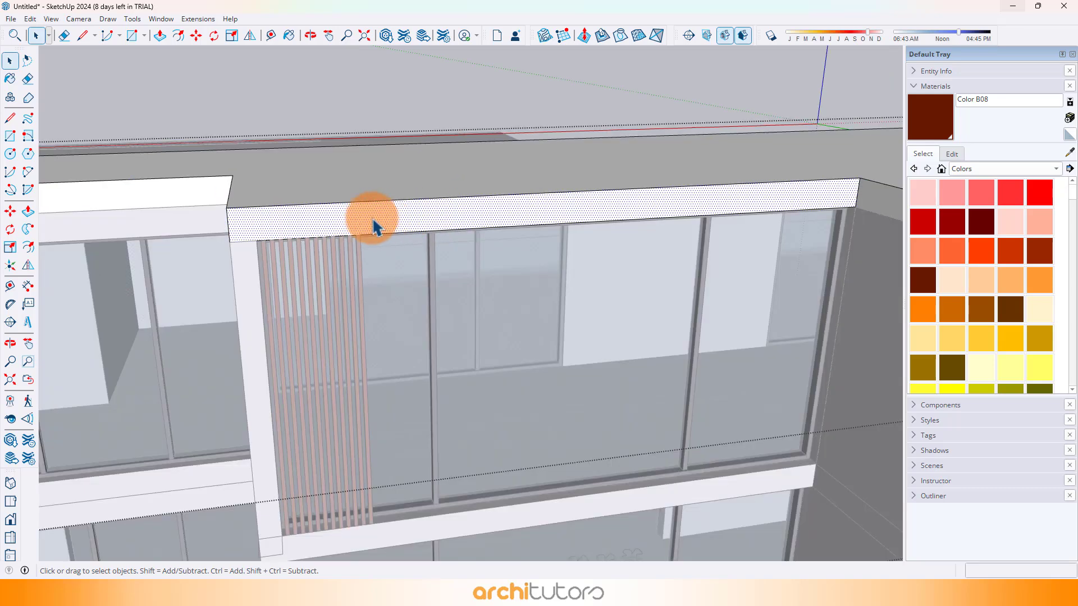
{"action": "left_click", "coordinate": [260, 234]}
{"action": "scroll", "coordinate": [260, 234], "scroll_direction": "up", "scroll_amount": 4}
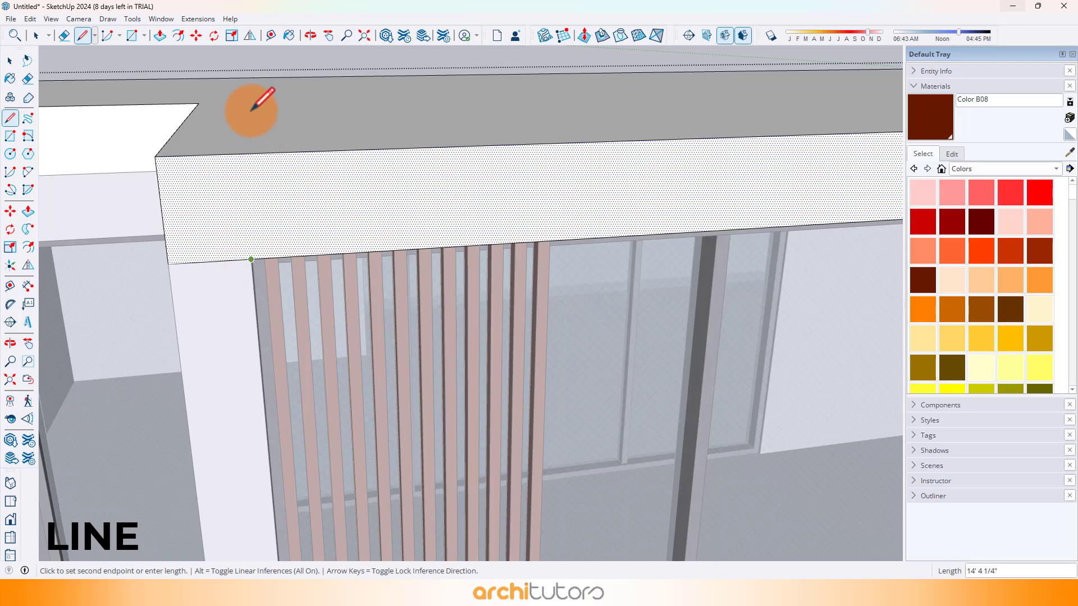
Push the beam face above the large upper window back so that a recess remains for the louvers
{"action": "scroll", "coordinate": [248, 150], "scroll_direction": "down", "scroll_amount": 1}
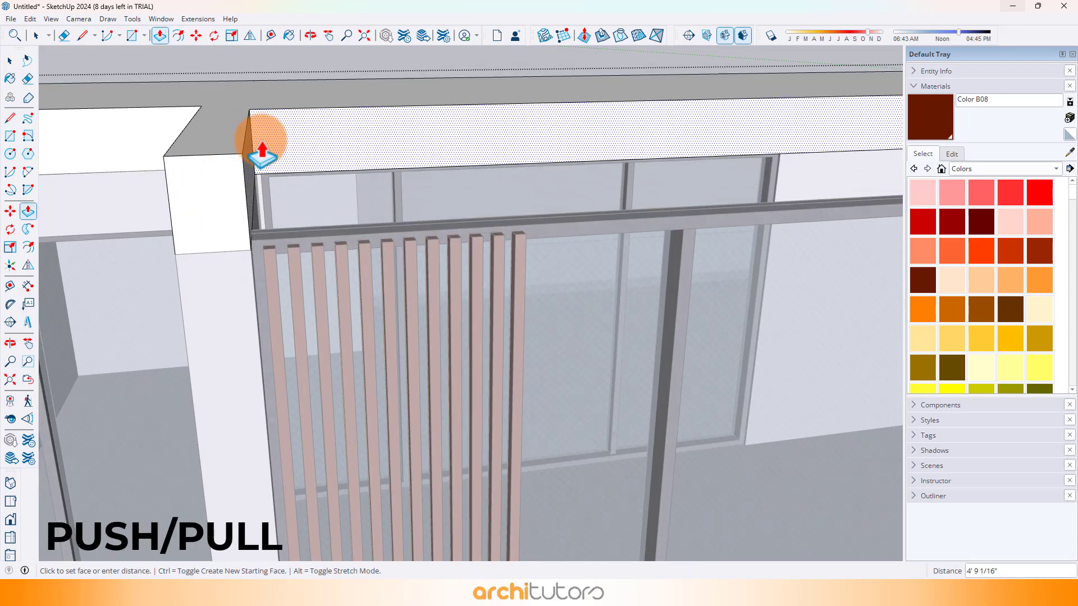
{"action": "middle_click_drag", "start_coordinate": [264, 142], "coordinate": [424, 185]}
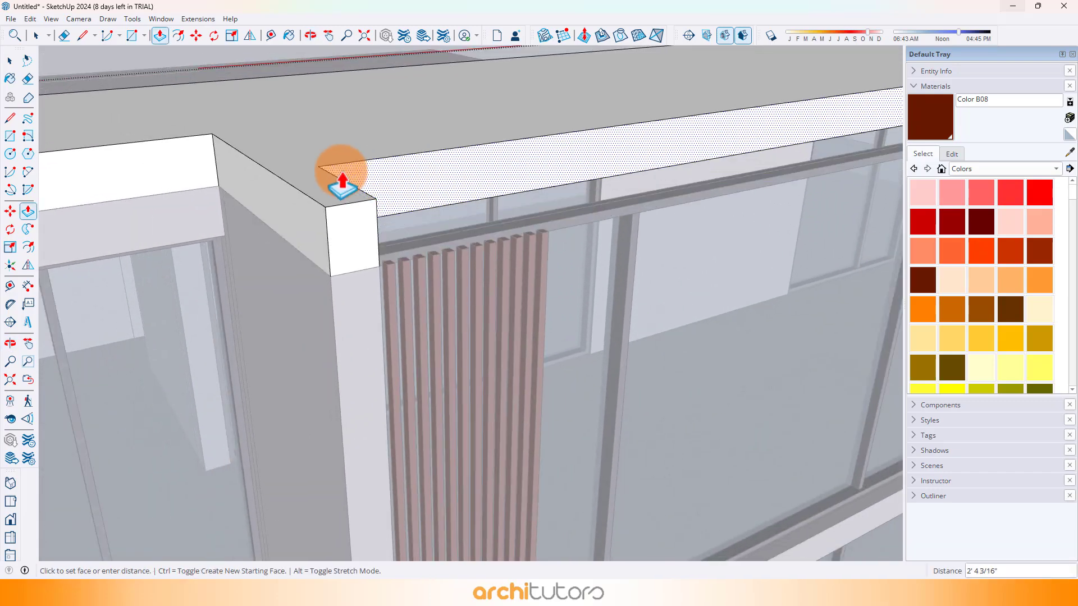
{"action": "middle_click_drag", "start_coordinate": [480, 209], "coordinate": [358, 234]}
{"action": "left_click", "coordinate": [578, 175]}
{"action": "scroll", "coordinate": [591, 173], "scroll_direction": "down", "scroll_amount": 5}
Scale the louver group's upper end up to the top edge of the wall beside the beam recess
{"action": "key", "text": "space"}
{"action": "left_click", "coordinate": [592, 173]}
{"action": "scroll", "coordinate": [219, 276], "scroll_direction": "up", "scroll_amount": 3}
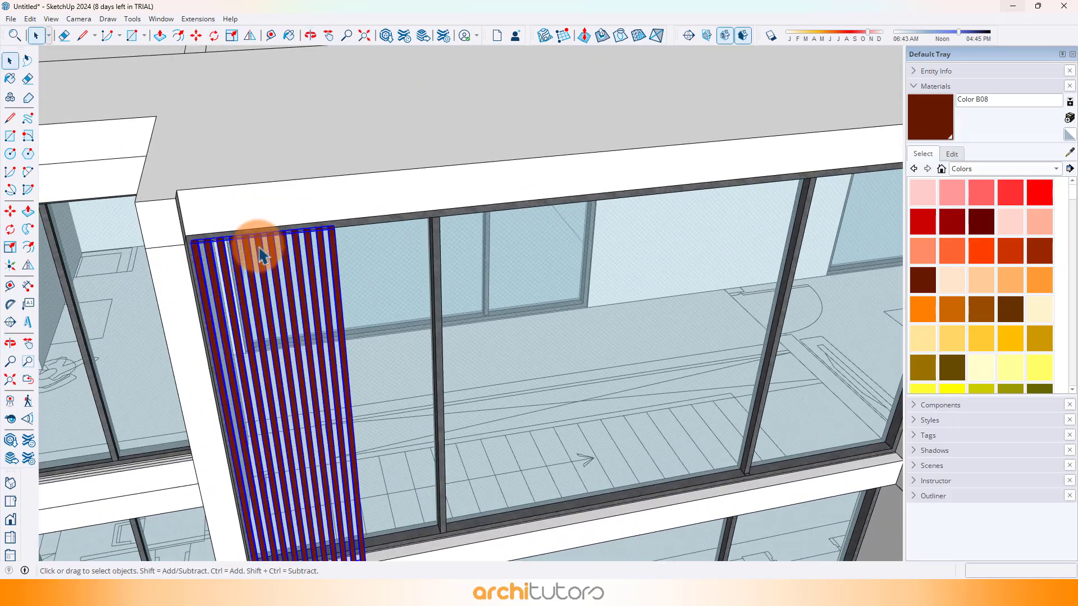
{"action": "middle_click_drag", "start_coordinate": [260, 248], "coordinate": [232, 178]}
{"action": "scroll", "coordinate": [198, 160], "scroll_direction": "up", "scroll_amount": 2}
{"action": "key", "text": "s"}
{"action": "scroll", "coordinate": [264, 161], "scroll_direction": "up", "scroll_amount": 4}
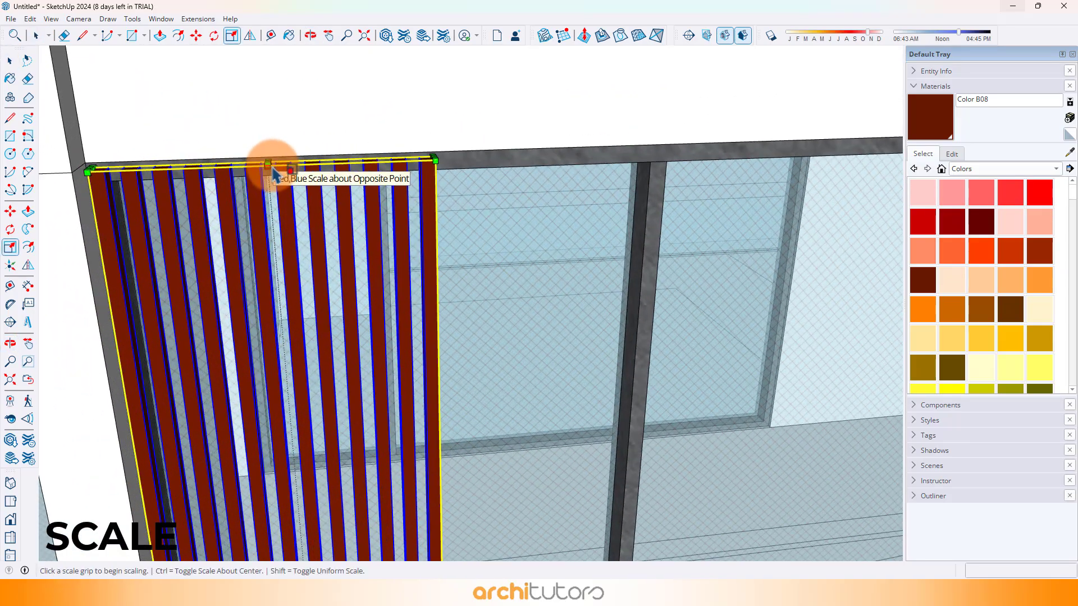
{"action": "scroll", "coordinate": [269, 171], "scroll_direction": "up", "scroll_amount": 1}
{"action": "left_click", "coordinate": [265, 161]}
{"action": "scroll", "coordinate": [271, 113], "scroll_direction": "down", "scroll_amount": 3}
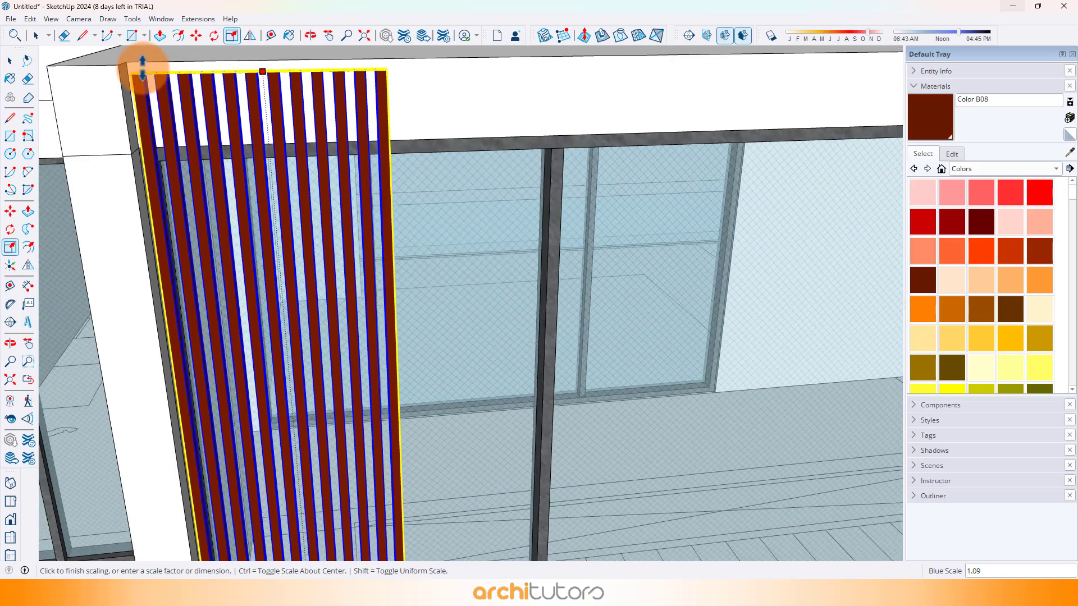
{"action": "left_click", "coordinate": [125, 62]}
{"action": "scroll", "coordinate": [284, 101], "scroll_direction": "down", "scroll_amount": 3}
{"action": "key", "text": "space"}
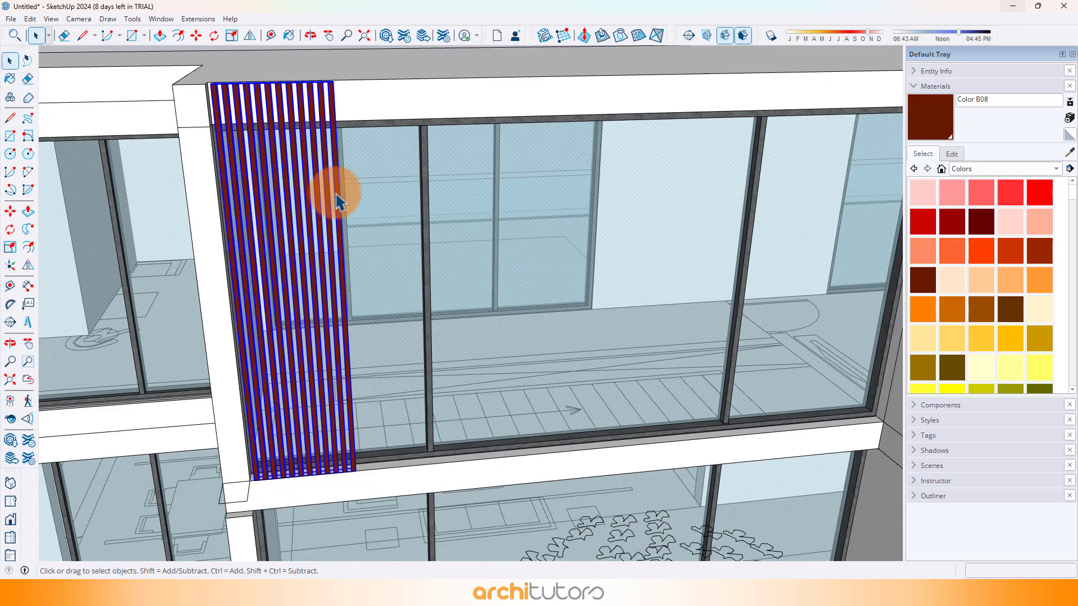
Open the louver group and array copies of its last louver across the upper glazed opening, setting the copy count to 70
{"action": "left_click", "coordinate": [337, 198]}
{"action": "middle_click_drag", "start_coordinate": [339, 225], "coordinate": [289, 313]}
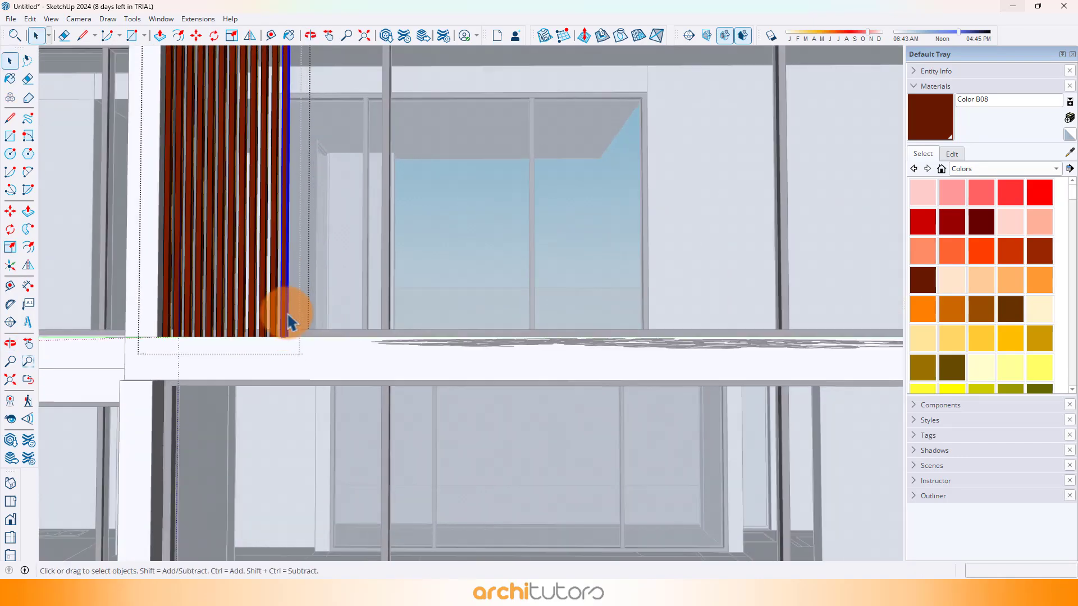
{"action": "scroll", "coordinate": [269, 342], "scroll_direction": "up", "scroll_amount": 6}
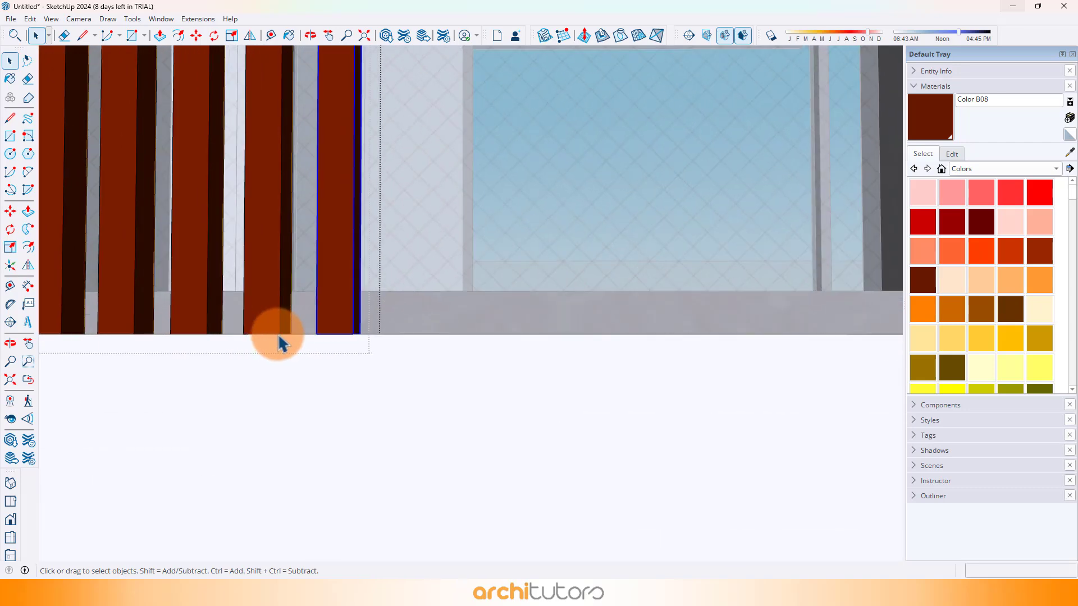
{"action": "left_click", "coordinate": [347, 332]}
{"action": "scroll", "coordinate": [241, 275], "scroll_direction": "down", "scroll_amount": 10}
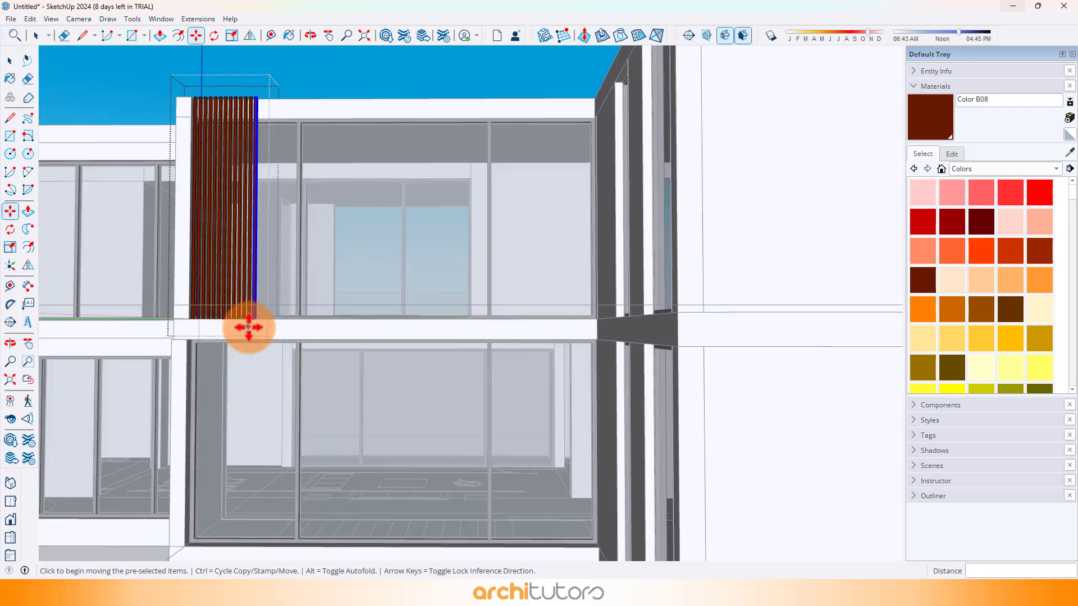
{"action": "scroll", "coordinate": [247, 327], "scroll_direction": "down", "scroll_amount": 1}
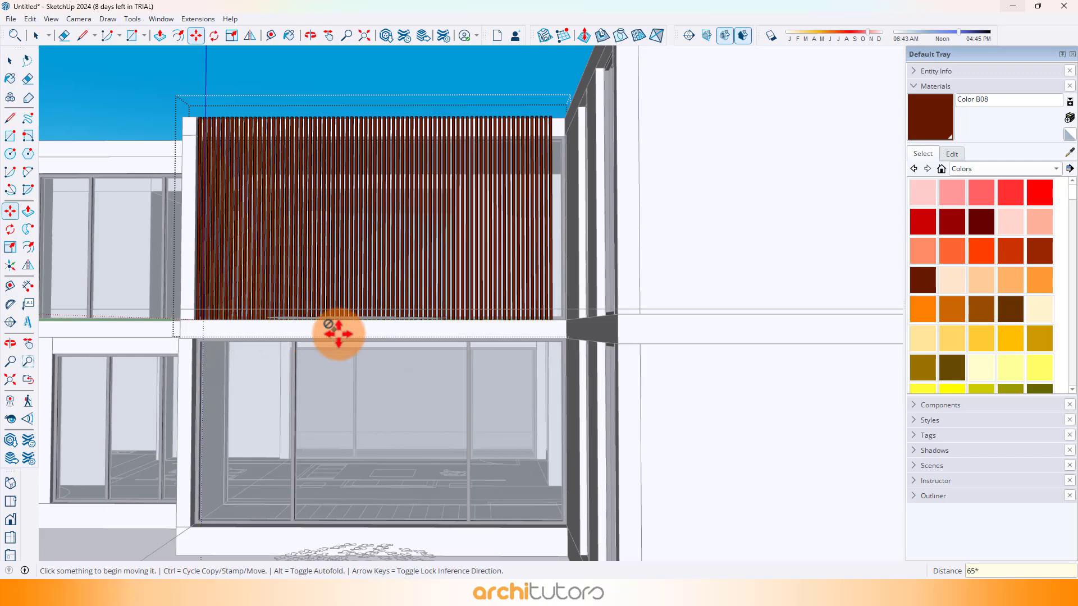
{"action": "scroll", "coordinate": [555, 329], "scroll_direction": "up", "scroll_amount": 8}
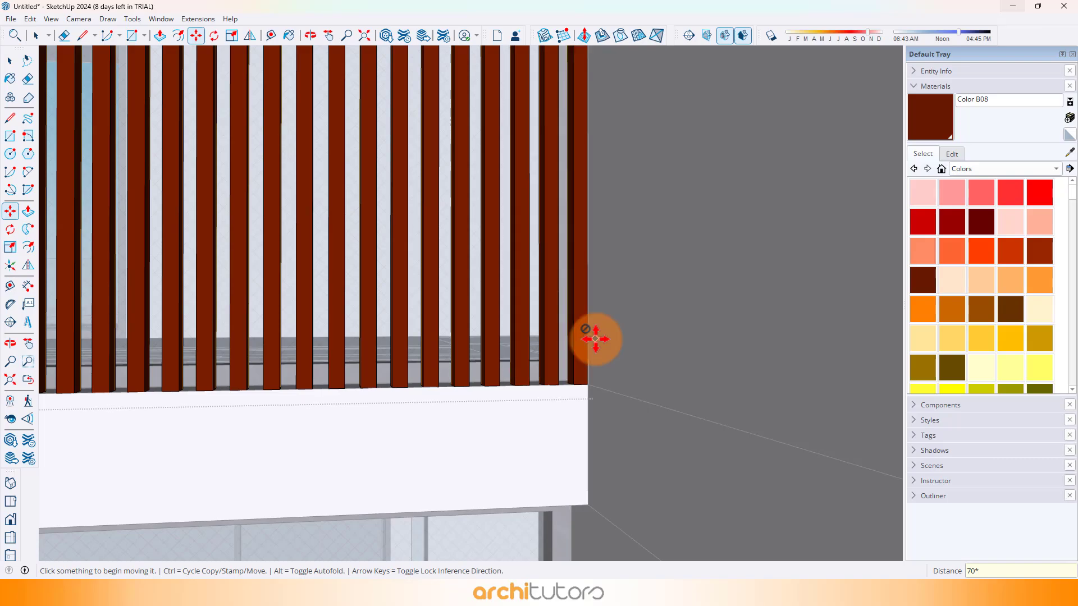
{"action": "key", "text": "space"}
{"action": "scroll", "coordinate": [595, 339], "scroll_direction": "down", "scroll_amount": 10}
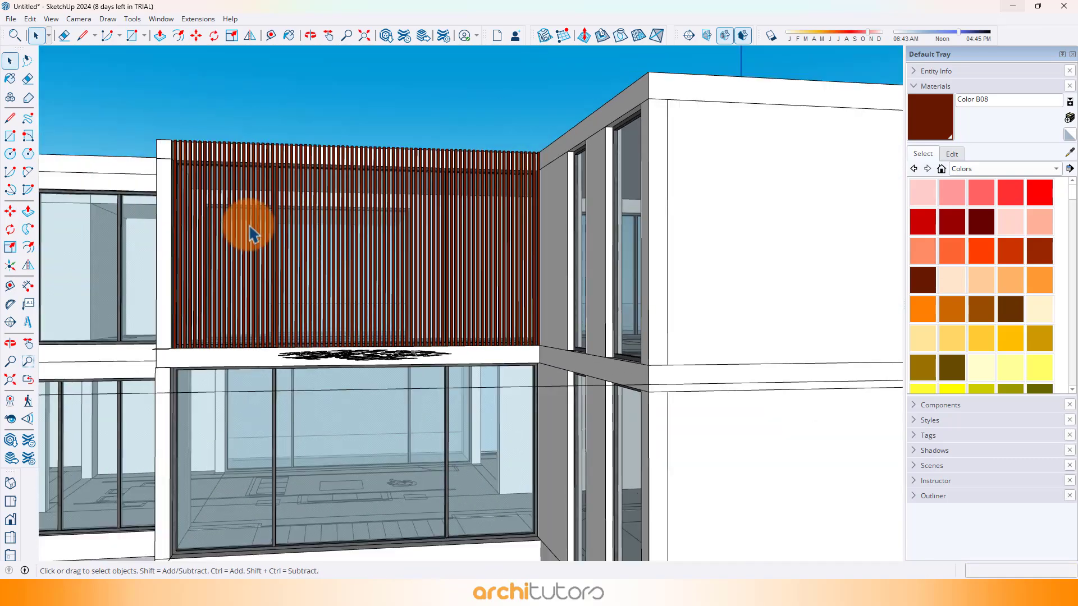
Copy the tall louver group from the stacked narrow windows to the ground in front of the house's ground-floor windows
{"action": "middle_click_drag", "start_coordinate": [251, 233], "coordinate": [558, 213]}
{"action": "scroll", "coordinate": [491, 225], "scroll_direction": "down", "scroll_amount": 5}
{"action": "middle_click_drag", "start_coordinate": [491, 225], "coordinate": [681, 316]}
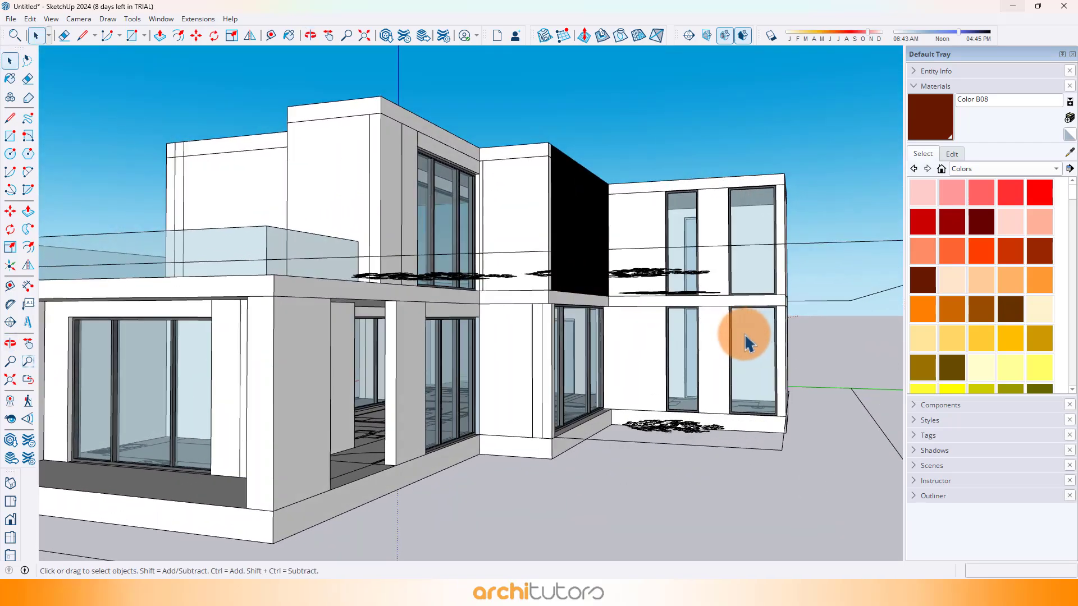
{"action": "middle_click_drag", "start_coordinate": [614, 336], "coordinate": [279, 277]}
{"action": "left_click", "coordinate": [275, 279]}
{"action": "scroll", "coordinate": [273, 280], "scroll_direction": "up", "scroll_amount": 5}
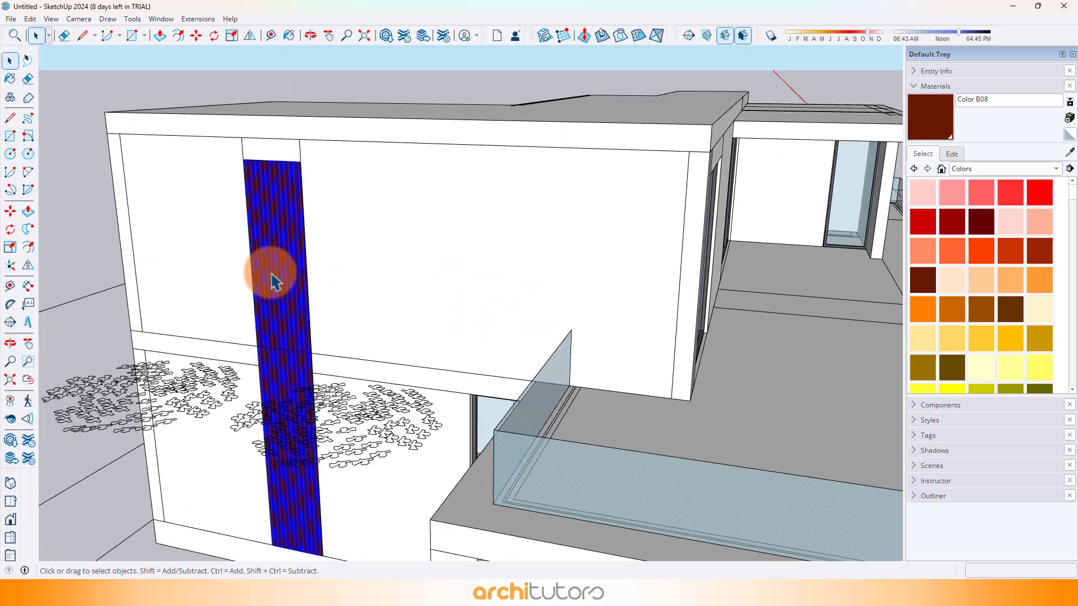
{"action": "scroll", "coordinate": [270, 272], "scroll_direction": "down", "scroll_amount": 5}
{"action": "left_click", "coordinate": [270, 261]}
{"action": "key", "text": "ctrl"}
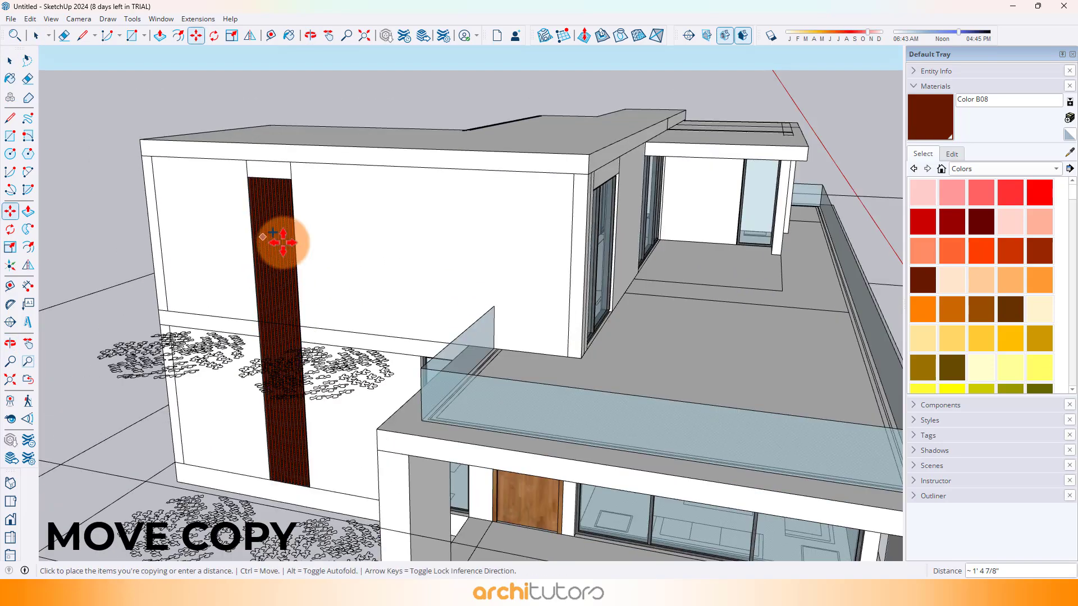
{"action": "middle_click_drag", "start_coordinate": [748, 308], "coordinate": [496, 170]}
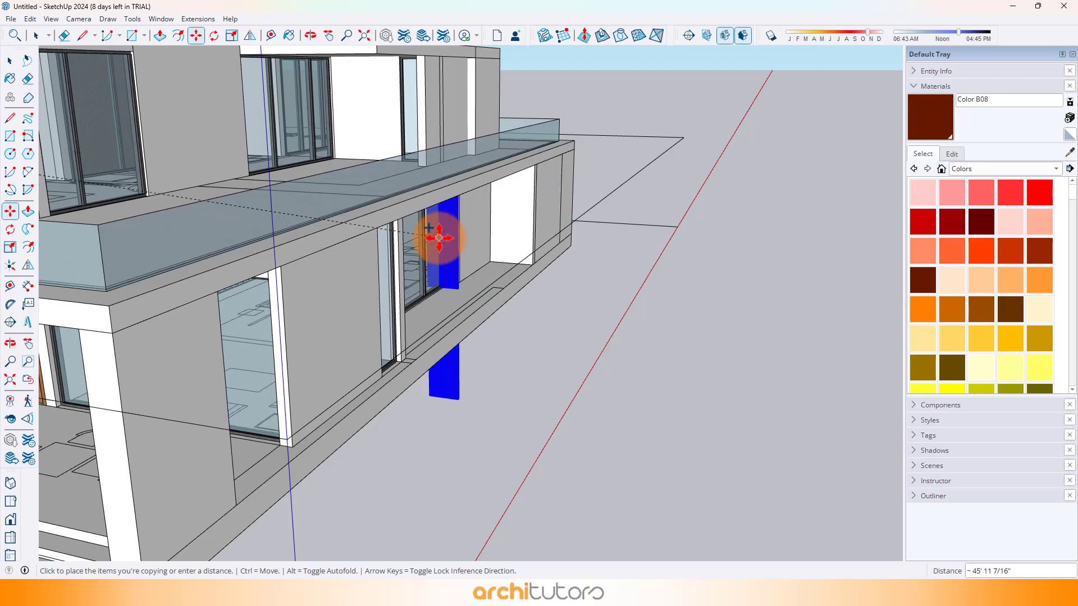
{"action": "left_click", "coordinate": [421, 334]}
Rotate the copied louver group so that its louvers lie horizontally and run parallel to the ground-floor facade
{"action": "middle_click_drag", "start_coordinate": [421, 334], "coordinate": [765, 281]}
{"action": "scroll", "coordinate": [718, 300], "scroll_direction": "up", "scroll_amount": 3}
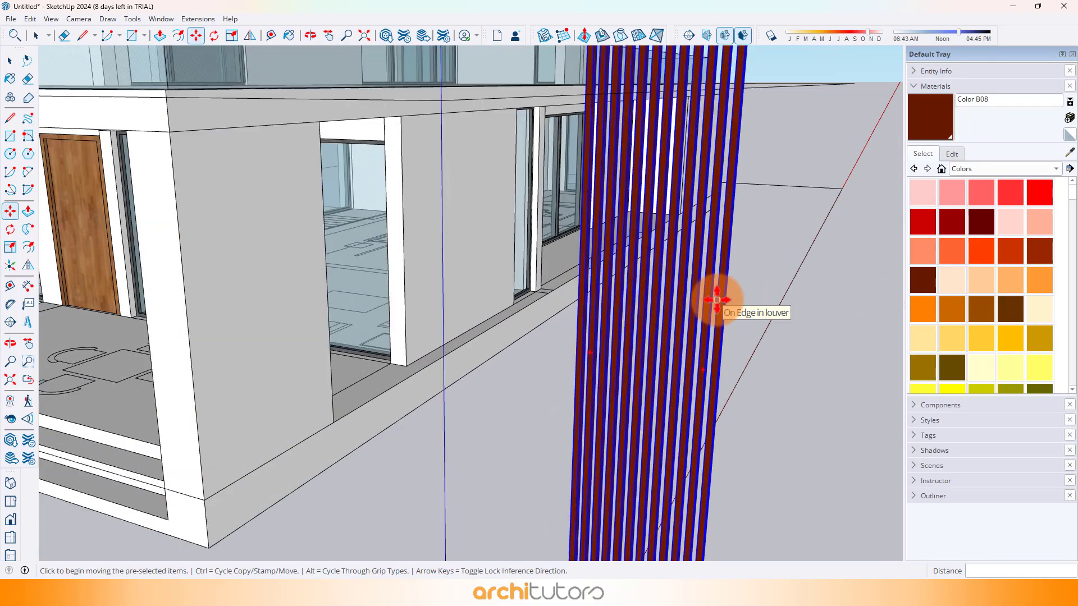
{"action": "left_click", "coordinate": [704, 371]}
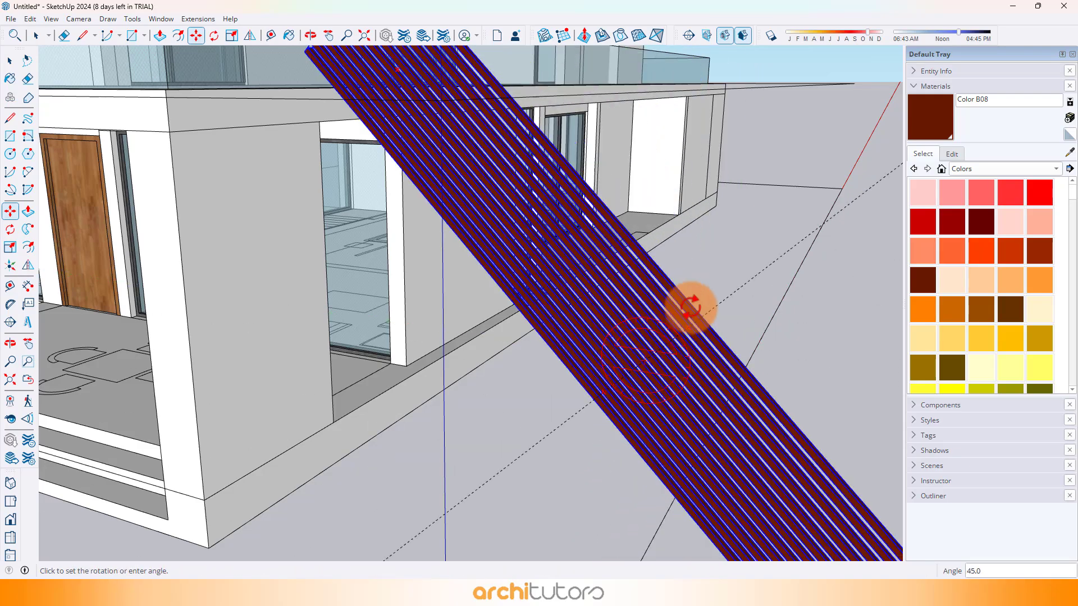
{"action": "left_click", "coordinate": [645, 281]}
{"action": "middle_click_drag", "start_coordinate": [644, 281], "coordinate": [344, 286]}
{"action": "scroll", "coordinate": [324, 317], "scroll_direction": "down", "scroll_amount": 2}
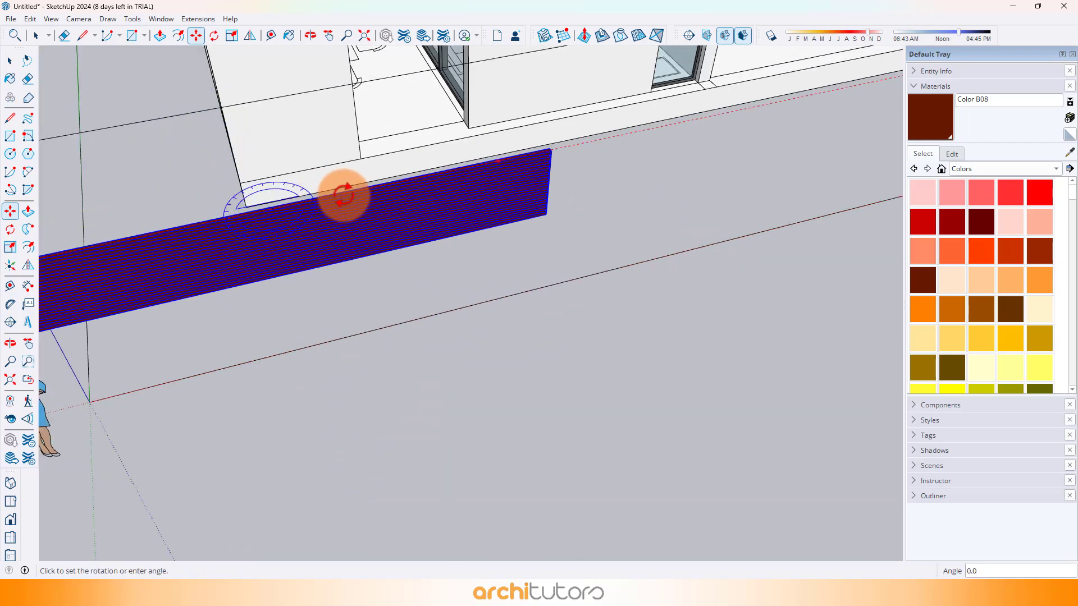
{"action": "middle_click_drag", "start_coordinate": [539, 213], "coordinate": [621, 224]}
{"action": "scroll", "coordinate": [157, 337], "scroll_direction": "up", "scroll_amount": 3}
{"action": "middle_click_drag", "start_coordinate": [169, 332], "coordinate": [449, 227]}
Scale the horizontal louver group along its length to shorten it to roughly the width of the narrow ground-floor window
{"action": "key", "text": "s"}
{"action": "left_click", "coordinate": [354, 382]}
{"action": "middle_click_drag", "start_coordinate": [527, 205], "coordinate": [431, 368], "text": "shift"}
{"action": "left_click", "coordinate": [440, 250]}
Move the shortened louver group by its lower corner to the bottom corner of the narrow ground-floor window's recess
{"action": "middle_click_drag", "start_coordinate": [606, 224], "coordinate": [346, 432]}
{"action": "scroll", "coordinate": [419, 449], "scroll_direction": "up", "scroll_amount": 8}
{"action": "key", "text": "m"}
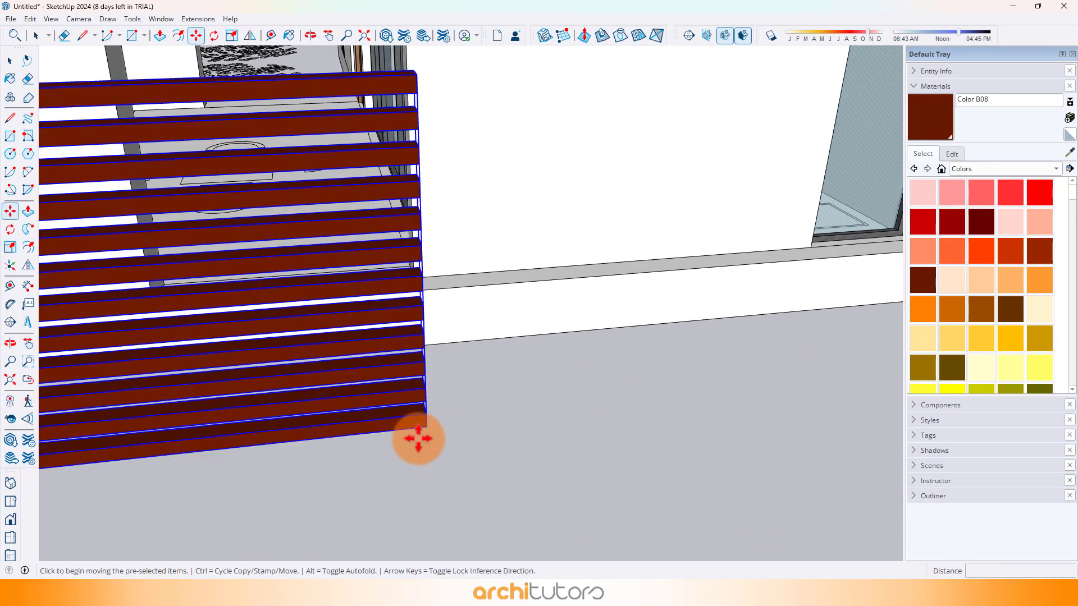
{"action": "left_click", "coordinate": [425, 425]}
{"action": "scroll", "coordinate": [402, 373], "scroll_direction": "down", "scroll_amount": 3}
{"action": "scroll", "coordinate": [840, 269], "scroll_direction": "up", "scroll_amount": 6}
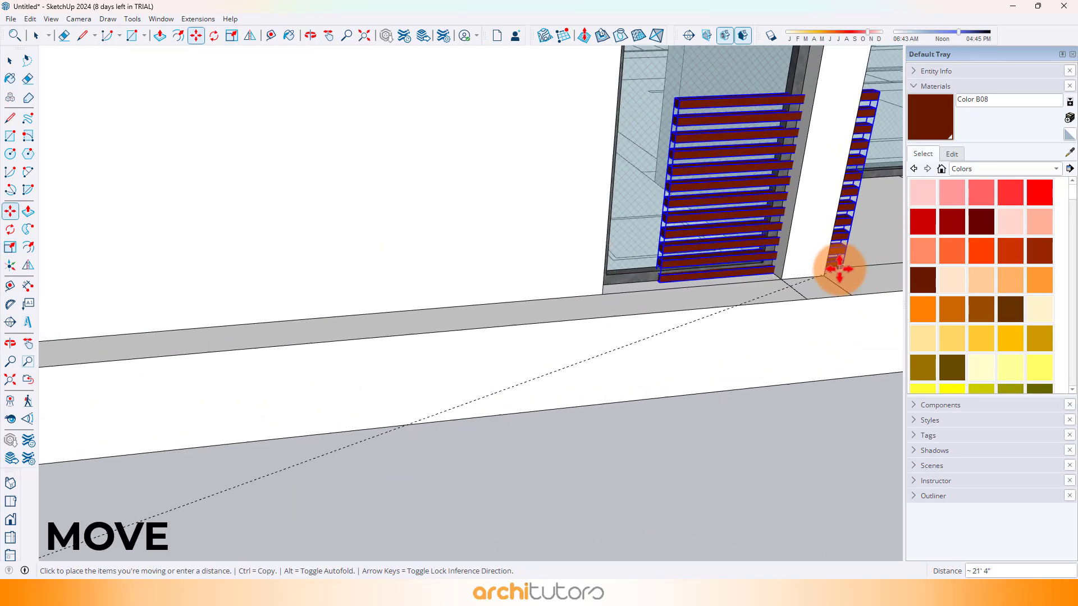
{"action": "scroll", "coordinate": [777, 265], "scroll_direction": "down", "scroll_amount": 2}
{"action": "middle_click_drag", "start_coordinate": [477, 348], "coordinate": [412, 402]}
Scale the louver group's overhanging side inward until it fits the width of the window recess
{"action": "scroll", "coordinate": [330, 359], "scroll_direction": "up", "scroll_amount": 2}
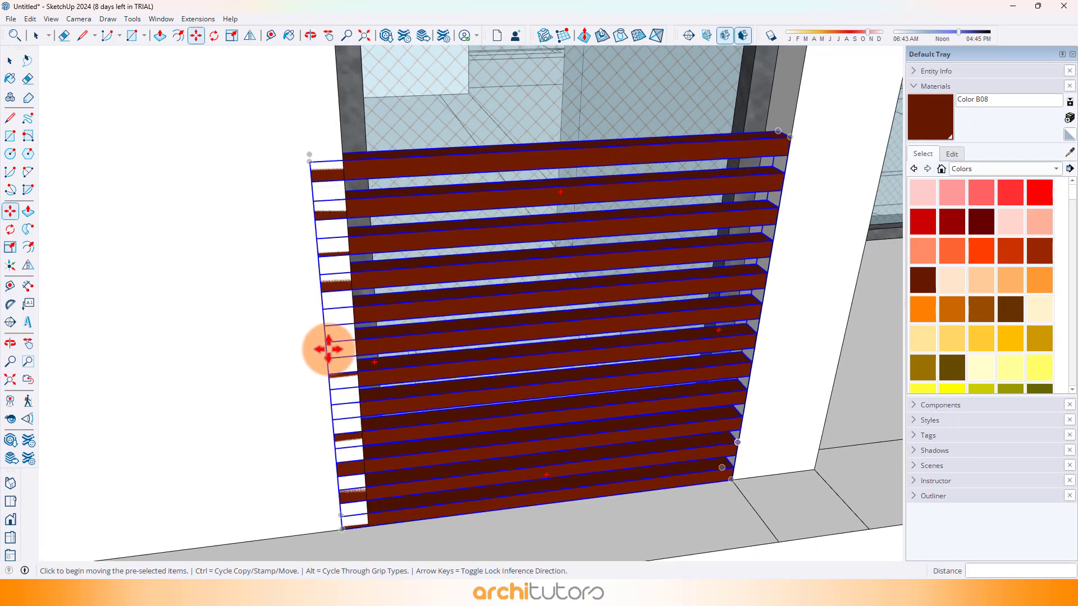
{"action": "middle_click_drag", "start_coordinate": [329, 351], "coordinate": [412, 365]}
{"action": "key", "text": "s"}
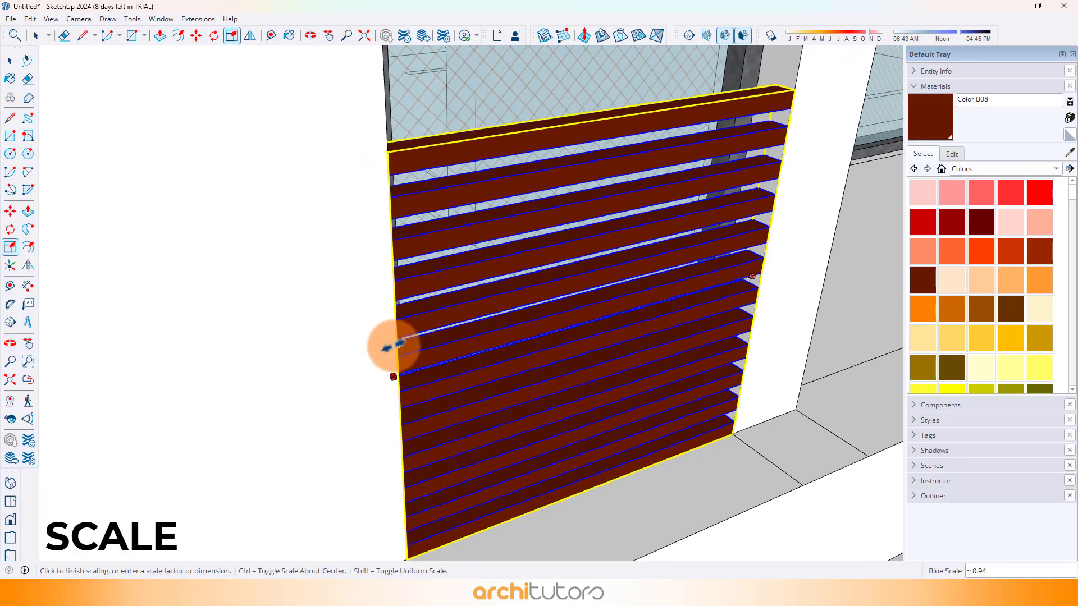
{"action": "scroll", "coordinate": [389, 315], "scroll_direction": "down", "scroll_amount": 2}
{"action": "scroll", "coordinate": [647, 268], "scroll_direction": "down", "scroll_amount": 2}
{"action": "middle_click_drag", "start_coordinate": [522, 261], "coordinate": [392, 247]}
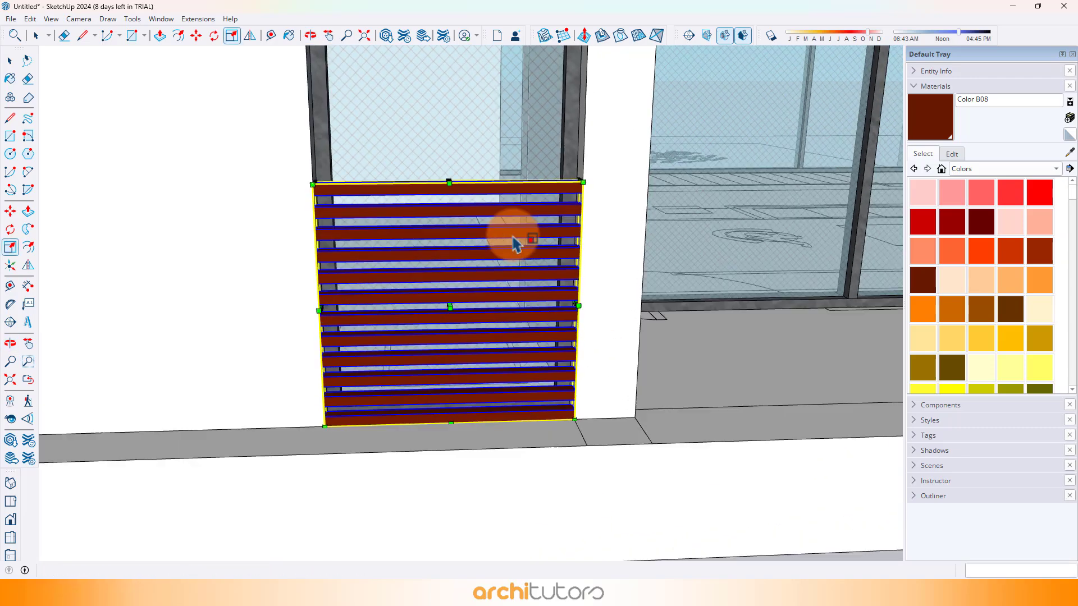
Open the horizontal louver group and copy its top louver upward by one louver spacing
{"action": "middle_click_drag", "start_coordinate": [512, 234], "coordinate": [488, 219]}
{"action": "key", "text": "space"}
{"action": "double_click", "coordinate": [574, 191]}
{"action": "middle_click_drag", "start_coordinate": [565, 159], "coordinate": [556, 372], "text": "shift"}
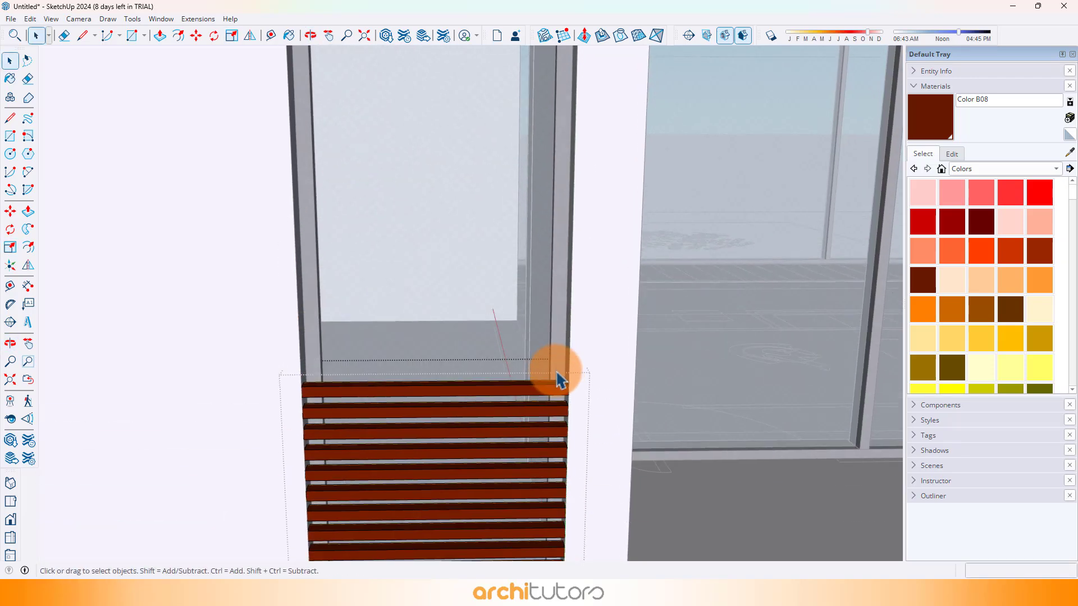
{"action": "left_click", "coordinate": [550, 388]}
{"action": "scroll", "coordinate": [533, 405], "scroll_direction": "up", "scroll_amount": 3}
{"action": "key", "text": "m"}
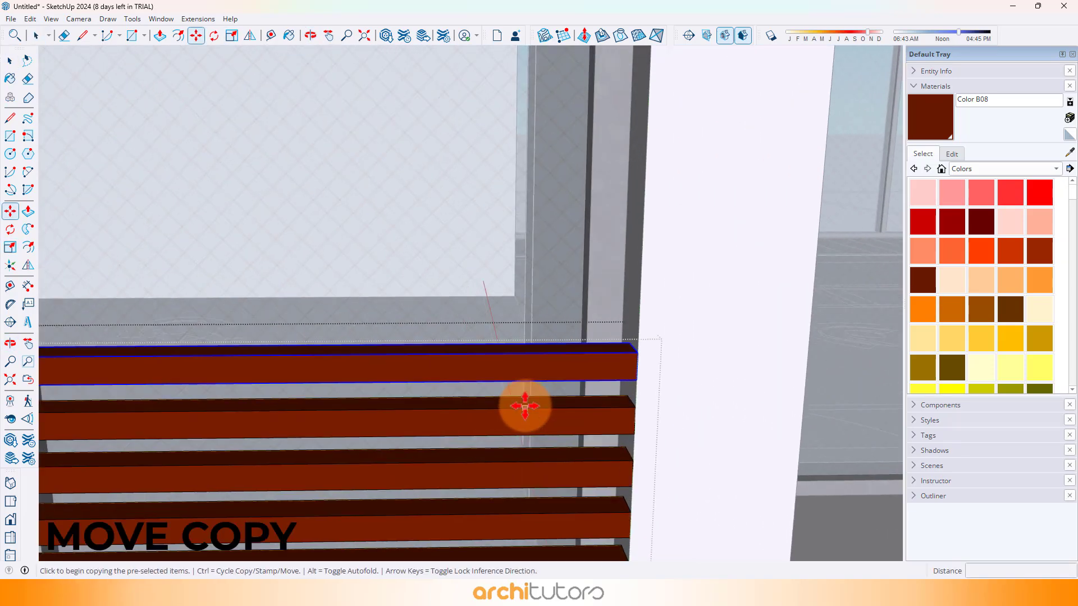
{"action": "left_click", "coordinate": [525, 406]}
{"action": "scroll", "coordinate": [525, 356], "scroll_direction": "down", "scroll_amount": 4}
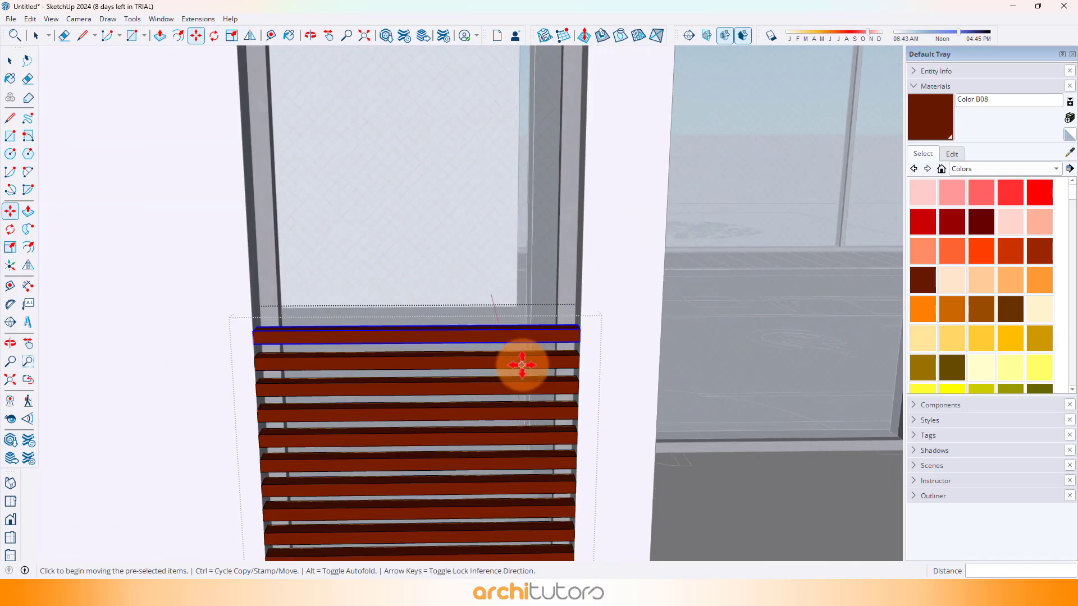
{"action": "key", "text": "space"}
{"action": "scroll", "coordinate": [513, 368], "scroll_direction": "up", "scroll_amount": 4}
{"action": "scroll", "coordinate": [516, 393], "scroll_direction": "up", "scroll_amount": 1}
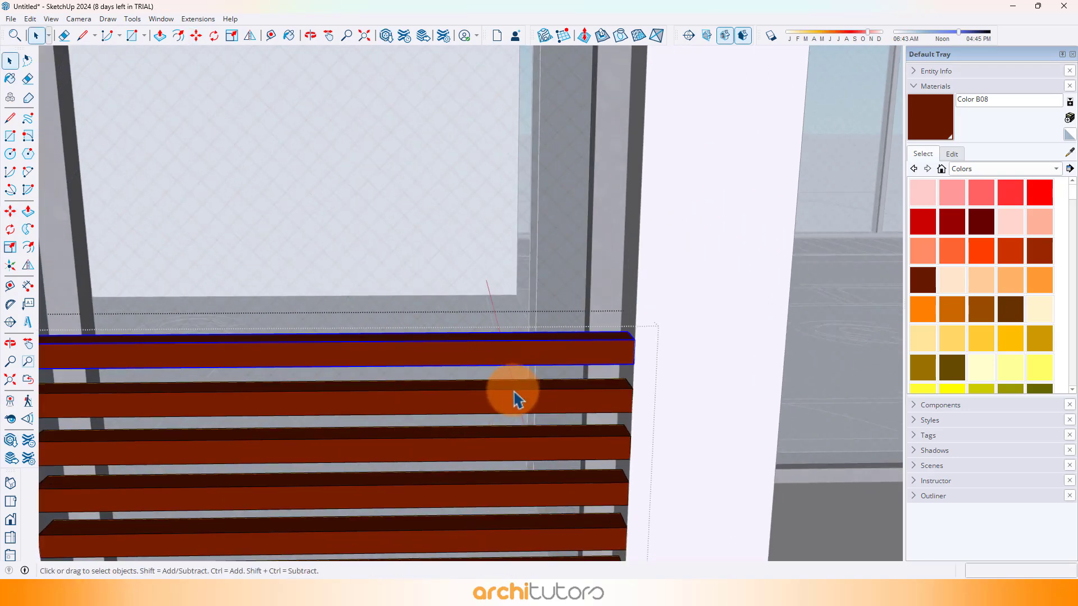
{"action": "scroll", "coordinate": [522, 339], "scroll_direction": "down", "scroll_amount": 5}
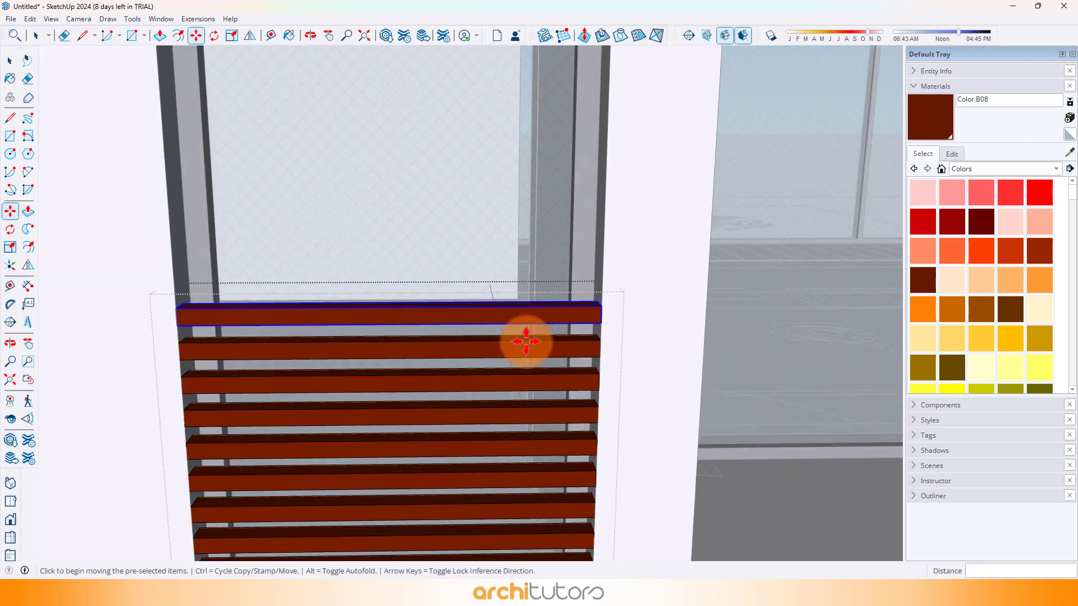
Repeat the copied top louver 20 times up the narrow ground-floor window
{"action": "scroll", "coordinate": [455, 380], "scroll_direction": "down", "scroll_amount": 5}
{"action": "middle_click_drag", "start_coordinate": [456, 380], "coordinate": [396, 363]}
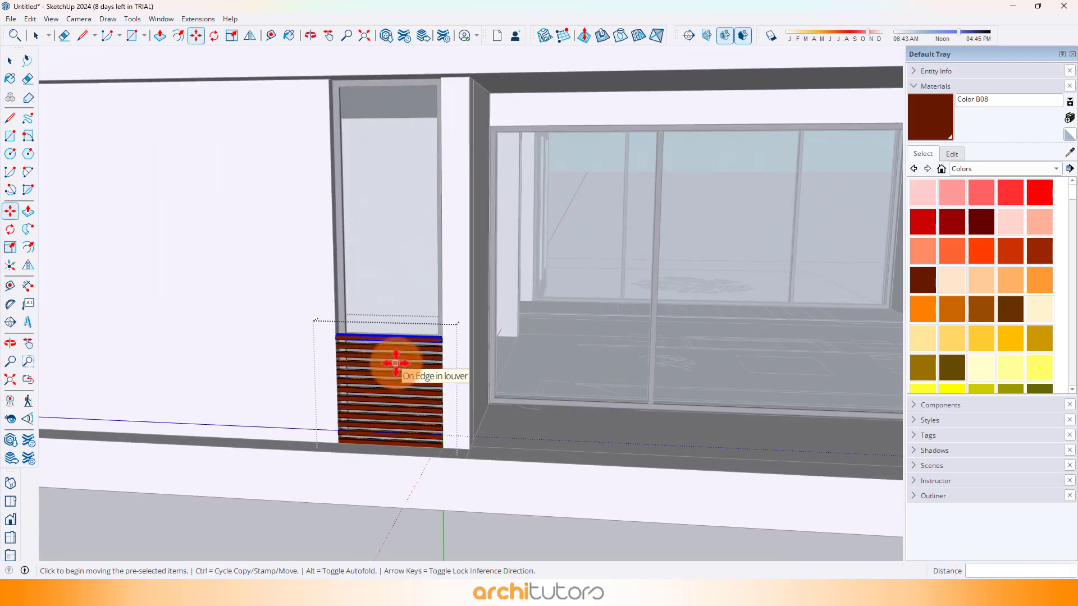
{"action": "type", "text": "20*"}
{"action": "key", "text": "Return"}
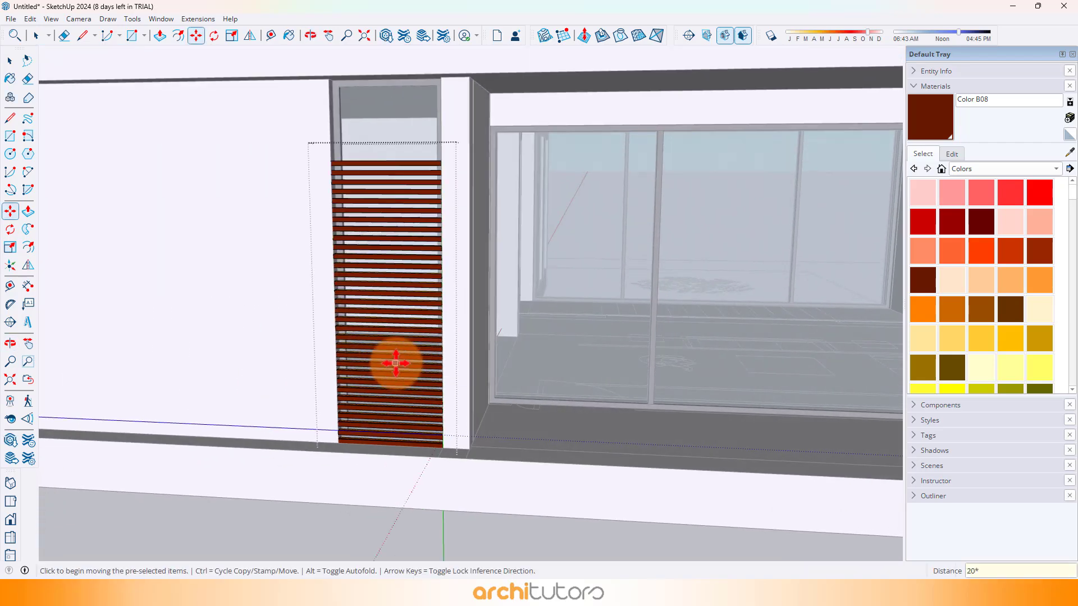
Close the horizontal louver group and move it up about 1 1/2" to align its louvers with the top of the window recess
{"action": "scroll", "coordinate": [395, 363], "scroll_direction": "down", "scroll_amount": 5}
{"action": "scroll", "coordinate": [366, 303], "scroll_direction": "up", "scroll_amount": 4}
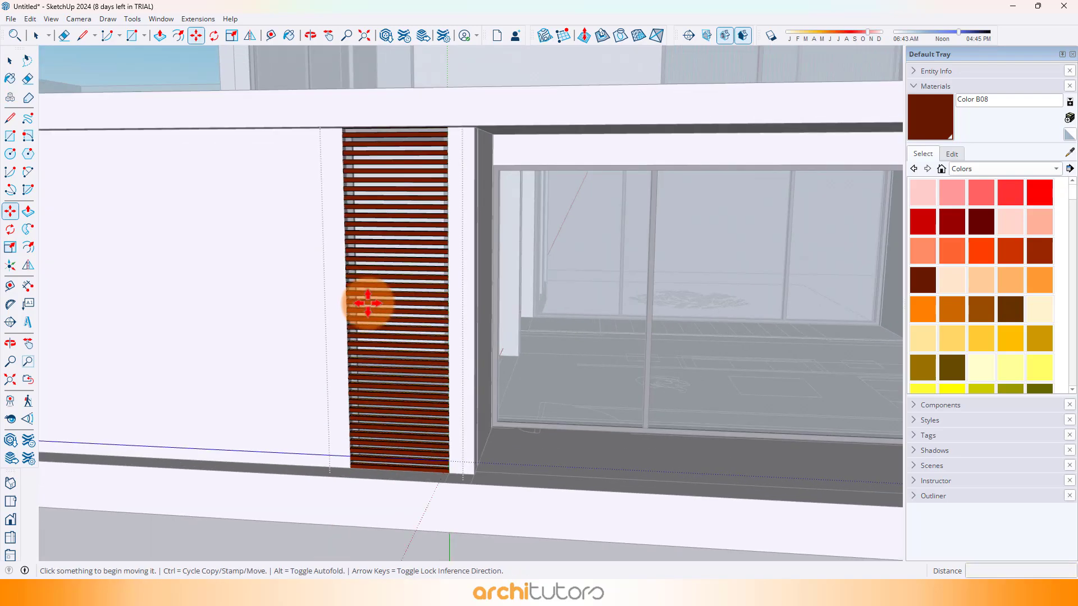
{"action": "key", "text": "space"}
{"action": "key", "text": "Escape"}
{"action": "middle_click_drag", "start_coordinate": [409, 215], "coordinate": [443, 192]}
{"action": "scroll", "coordinate": [476, 107], "scroll_direction": "up", "scroll_amount": 8}
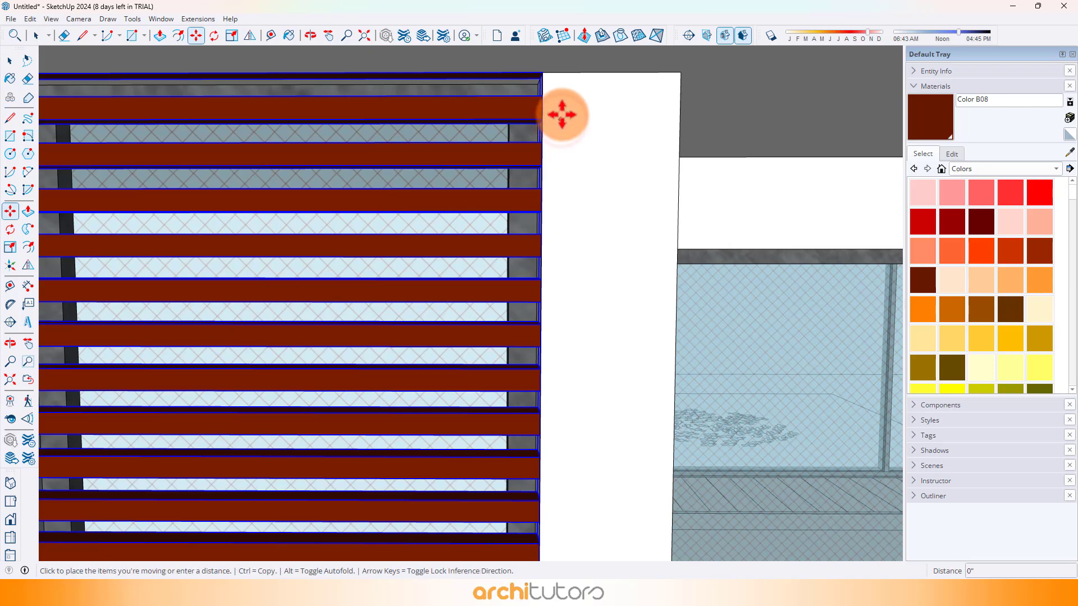
{"action": "scroll", "coordinate": [562, 106], "scroll_direction": "up", "scroll_amount": 3}
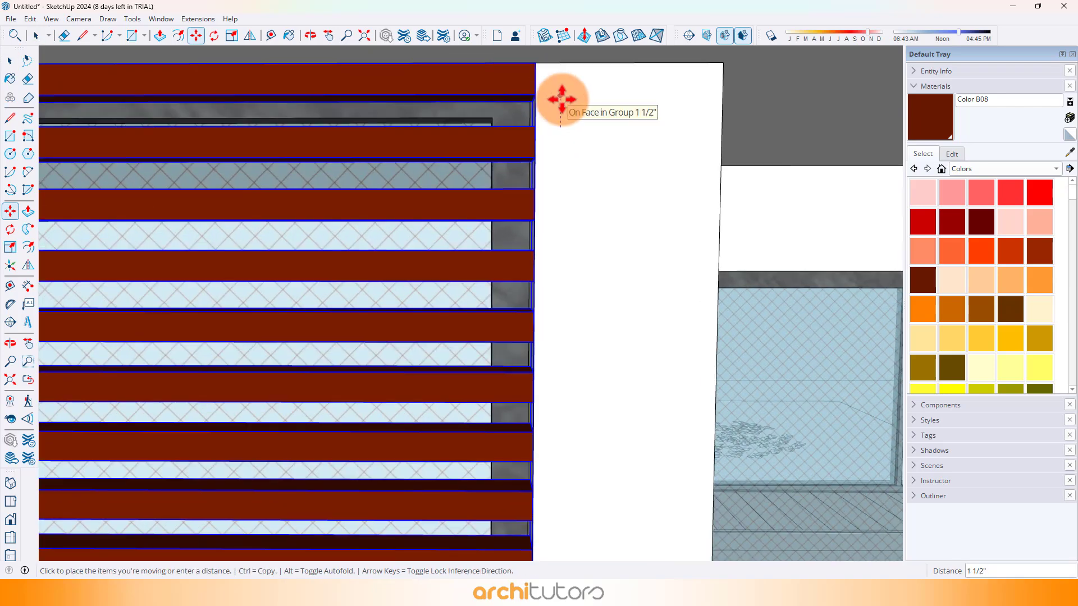
{"action": "scroll", "coordinate": [559, 112], "scroll_direction": "down", "scroll_amount": 6}
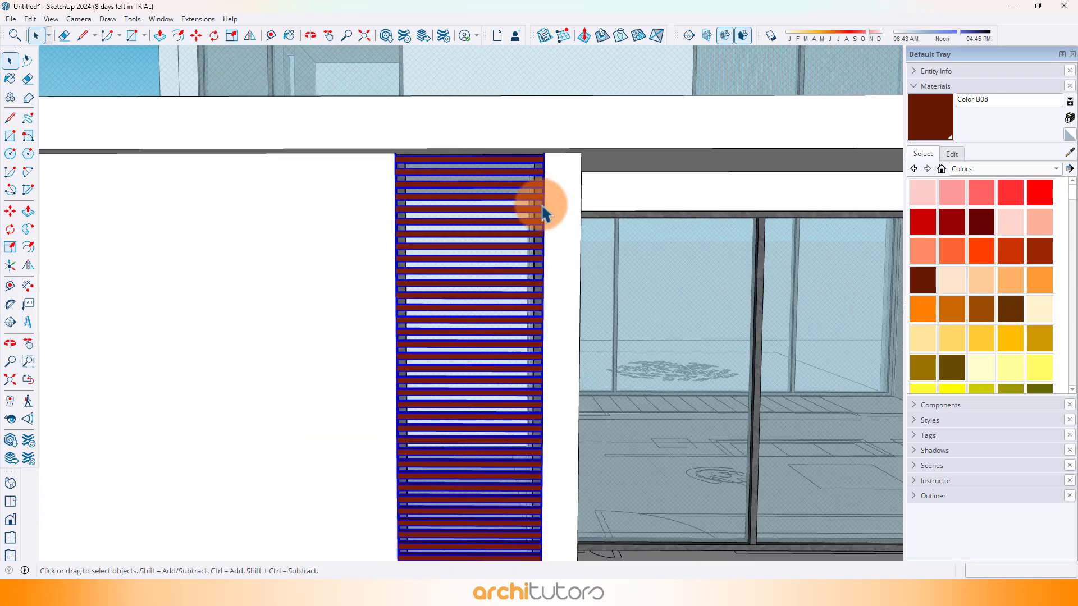
{"action": "middle_click_drag", "start_coordinate": [549, 207], "coordinate": [613, 222]}
{"action": "scroll", "coordinate": [604, 337], "scroll_direction": "down", "scroll_amount": 3}
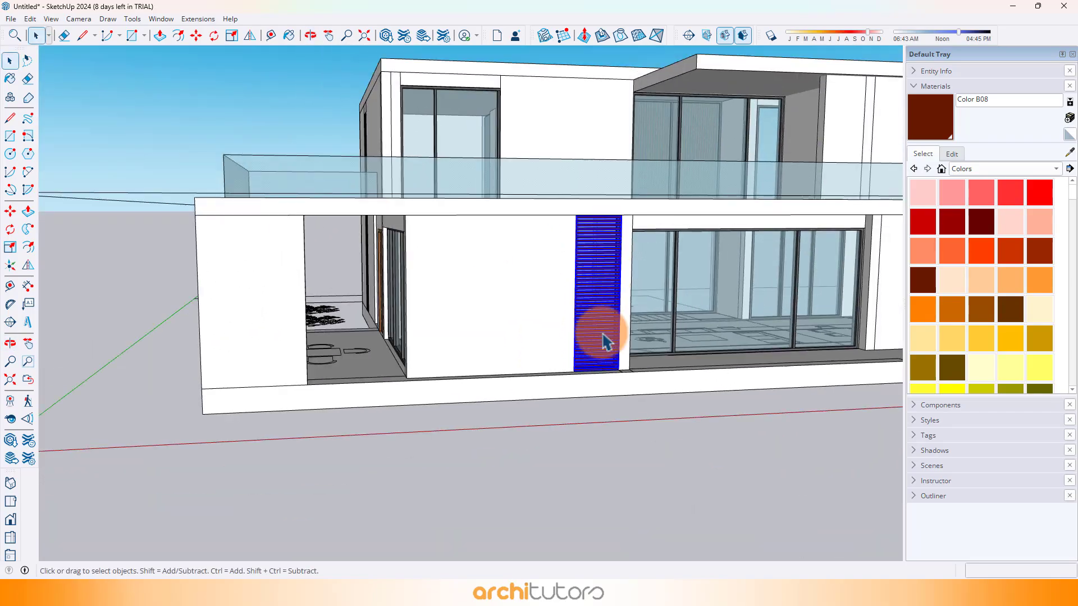
{"action": "left_click", "coordinate": [559, 468]}
{"action": "mouse_move", "coordinate": [642, 380]}
{"action": "middle_mouse_down"}
{"action": "mouse_move", "coordinate": [418, 358]}
{"action": "mouse_move", "coordinate": [634, 379]}
{"action": "middle_mouse_up"}
{"action": "key", "text": "space"}
Paint the ground-floor wall faces on both sides of the louvered window with Wood Floor Dark from the Wood collection
{"action": "middle_click_drag", "start_coordinate": [495, 284], "coordinate": [744, 290]}
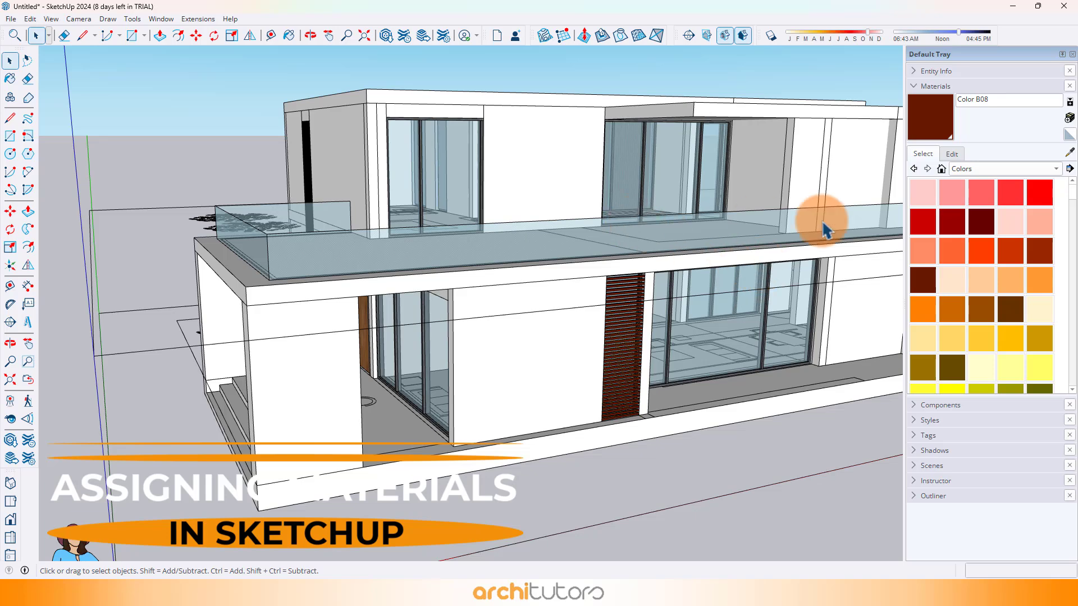
{"action": "left_click", "coordinate": [974, 169]}
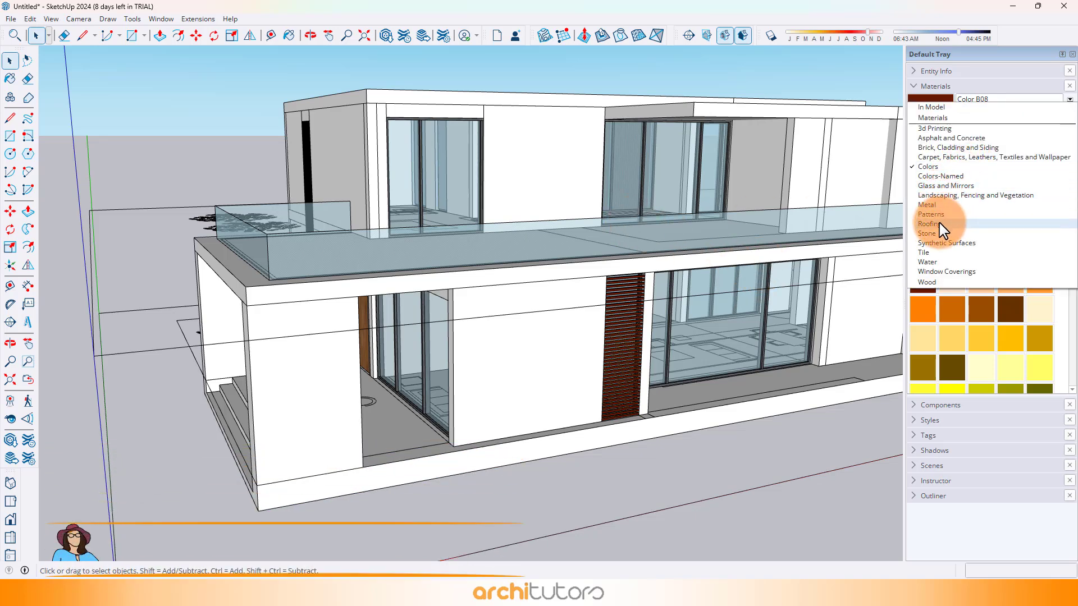
{"action": "left_click", "coordinate": [933, 281]}
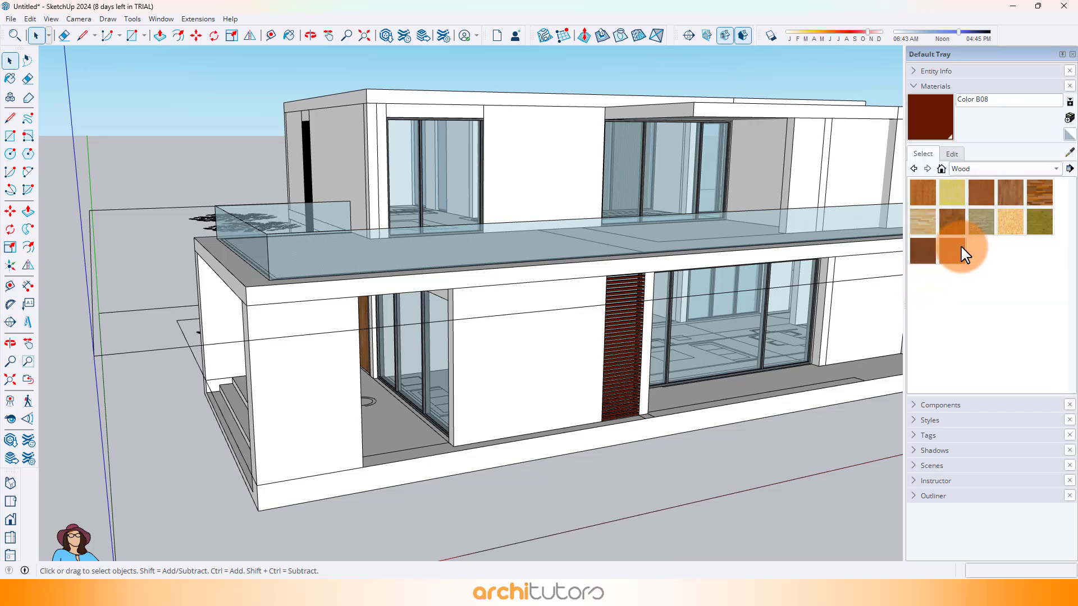
{"action": "left_click", "coordinate": [1041, 194]}
{"action": "scroll", "coordinate": [517, 344], "scroll_direction": "down", "scroll_amount": 1}
{"action": "key", "text": "space"}
{"action": "double_click", "coordinate": [536, 356]}
{"action": "mouse_move", "coordinate": [546, 356]}
{"action": "middle_mouse_down"}
{"action": "mouse_move", "coordinate": [532, 320]}
{"action": "mouse_move", "coordinate": [664, 289]}
{"action": "mouse_move", "coordinate": [355, 292]}
{"action": "mouse_move", "coordinate": [275, 323]}
{"action": "mouse_move", "coordinate": [404, 264]}
{"action": "middle_mouse_up"}
{"action": "scroll", "coordinate": [664, 289], "scroll_direction": "up", "scroll_amount": 1}
{"action": "left_click", "coordinate": [1028, 193]}
{"action": "left_click", "coordinate": [549, 329]}
{"action": "scroll", "coordinate": [276, 322], "scroll_direction": "up", "scroll_amount": 2}
{"action": "left_click", "coordinate": [311, 315]}
Darken the color of the Wood Floor Dark material
{"action": "left_click", "coordinate": [957, 156]}
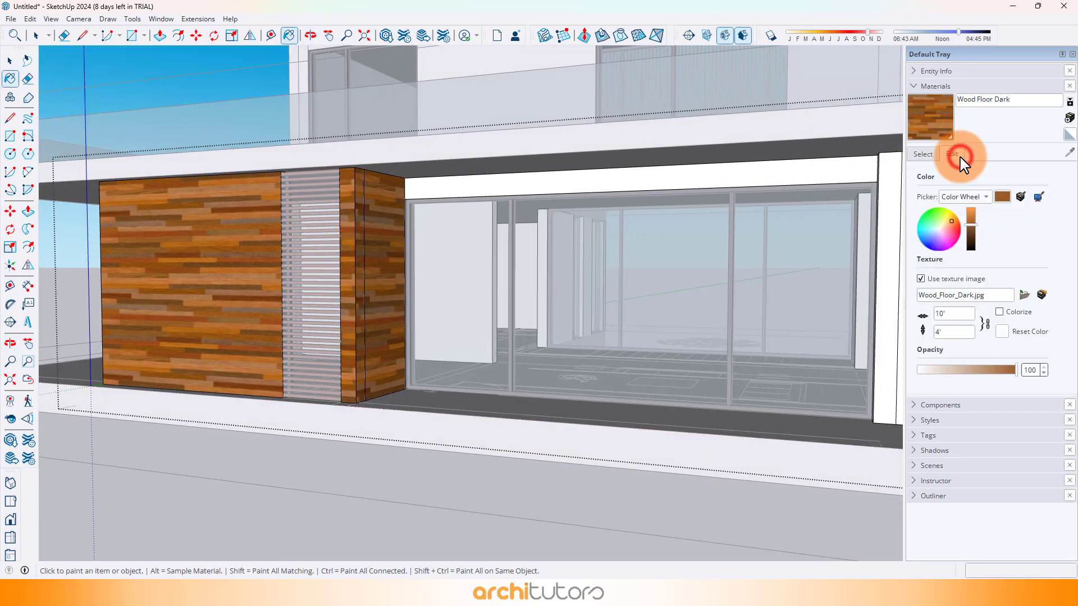
{"action": "left_click_drag", "start_coordinate": [963, 226], "coordinate": [971, 238]}
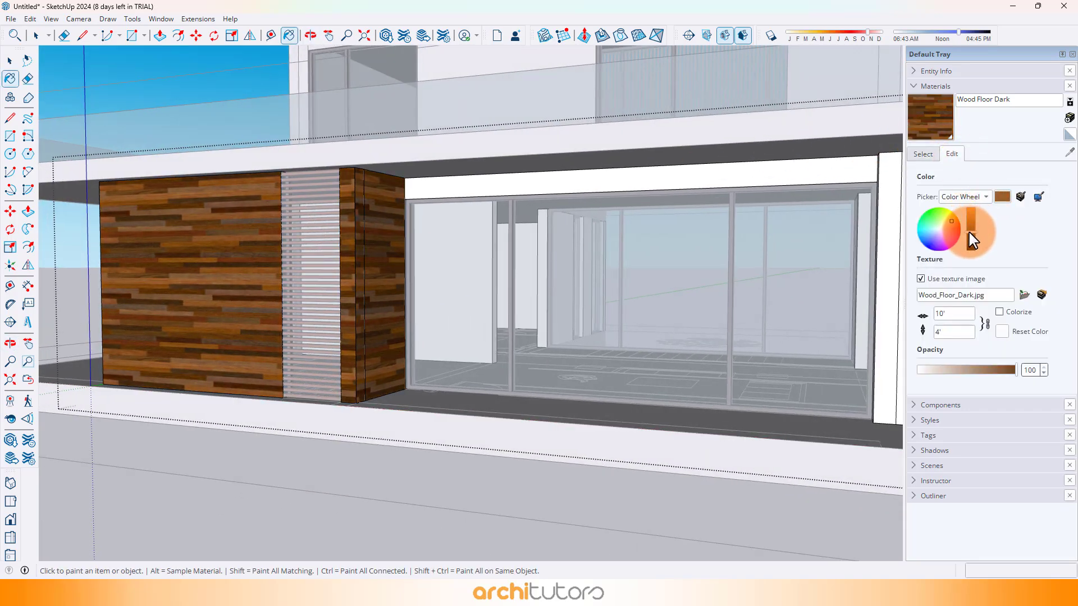
{"action": "middle_click_drag", "start_coordinate": [502, 220], "coordinate": [738, 208]}
{"action": "left_click", "coordinate": [543, 212]}
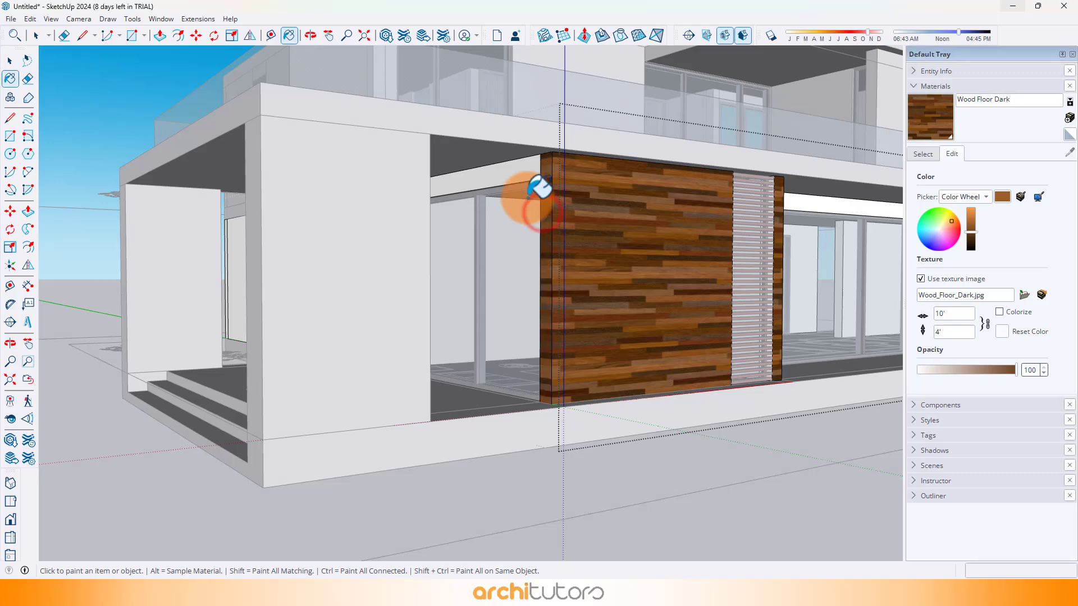
{"action": "left_click", "coordinate": [501, 178]}
{"action": "middle_click_drag", "start_coordinate": [362, 191], "coordinate": [591, 199]}
{"action": "key", "text": "ctrl+z"}
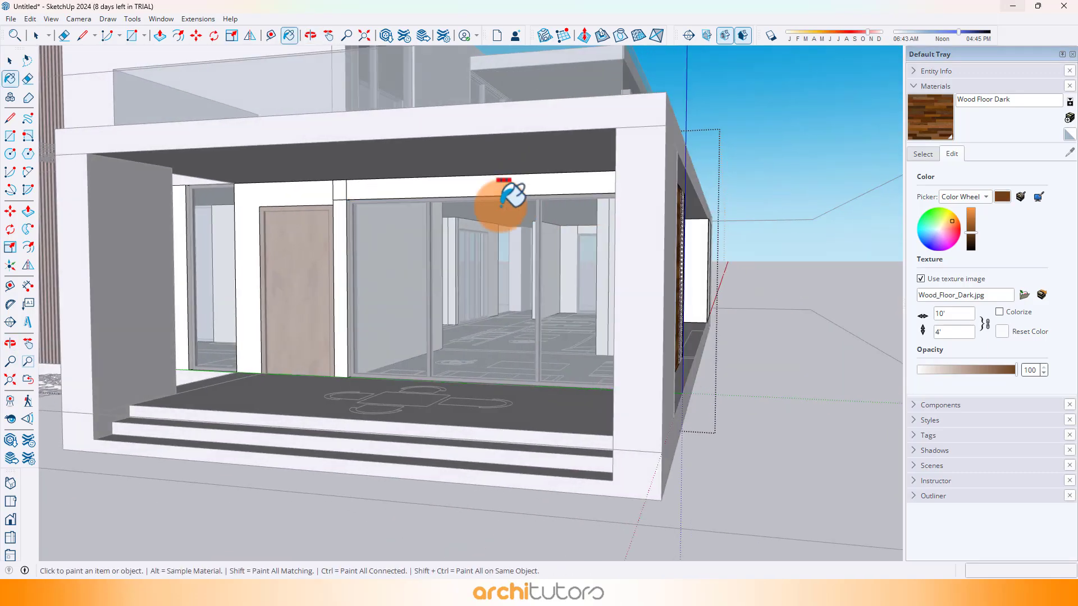
Paint the narrow end face of the wood-clad wall beside the porch with Wood Floor Dark
{"action": "mouse_move", "coordinate": [498, 206]}
{"action": "middle_mouse_down"}
{"action": "mouse_move", "coordinate": [621, 219]}
{"action": "mouse_move", "coordinate": [472, 214]}
{"action": "mouse_move", "coordinate": [544, 286]}
{"action": "middle_mouse_up"}
{"action": "key", "text": "space"}
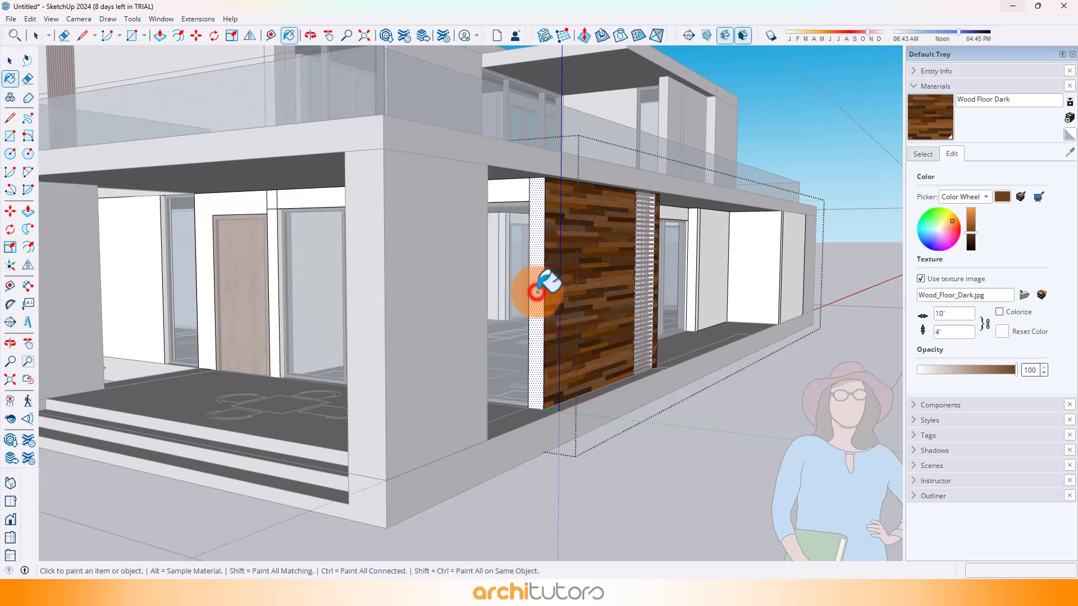
{"action": "left_click", "coordinate": [538, 292]}
Paint the wall faces beside and above the entrance door with Wood Floor Dark
{"action": "middle_click_drag", "start_coordinate": [444, 302], "coordinate": [660, 287]}
{"action": "scroll", "coordinate": [273, 215], "scroll_direction": "up", "scroll_amount": 2}
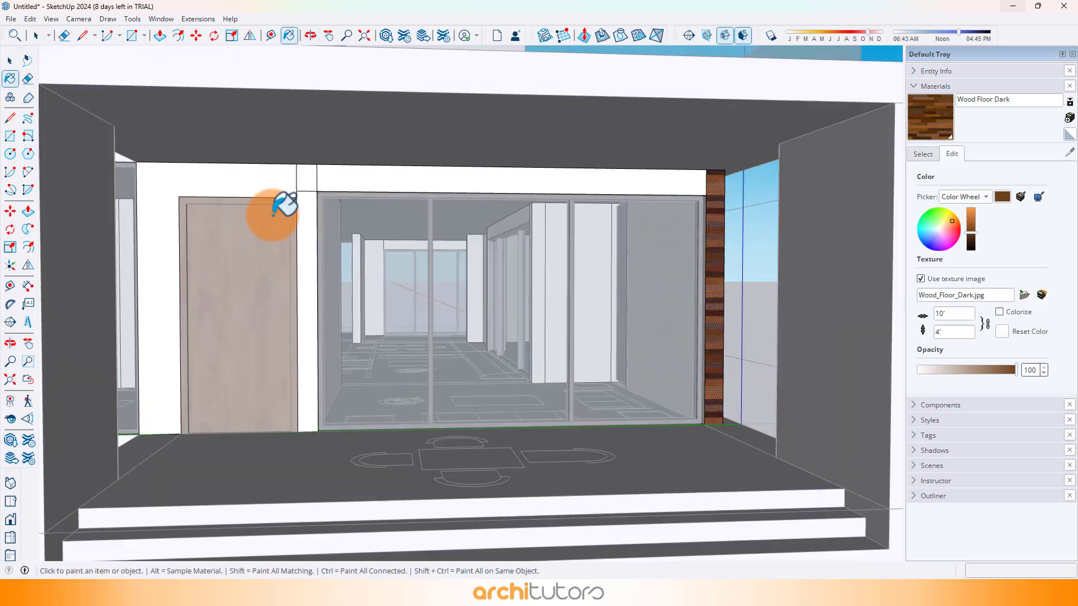
{"action": "scroll", "coordinate": [305, 177], "scroll_direction": "up", "scroll_amount": 1}
{"action": "left_click", "coordinate": [303, 203]}
{"action": "mouse_move", "coordinate": [303, 203]}
{"action": "middle_mouse_down"}
{"action": "mouse_move", "coordinate": [229, 216]}
{"action": "mouse_move", "coordinate": [156, 188]}
{"action": "mouse_move", "coordinate": [291, 223]}
{"action": "mouse_move", "coordinate": [450, 233]}
{"action": "mouse_move", "coordinate": [296, 231]}
{"action": "mouse_move", "coordinate": [294, 206]}
{"action": "middle_mouse_up"}
{"action": "left_click", "coordinate": [149, 192]}
{"action": "left_click", "coordinate": [423, 218]}
{"action": "scroll", "coordinate": [434, 218], "scroll_direction": "down", "scroll_amount": 2}
{"action": "scroll", "coordinate": [293, 206], "scroll_direction": "down", "scroll_amount": 3}
{"action": "key", "text": "space"}
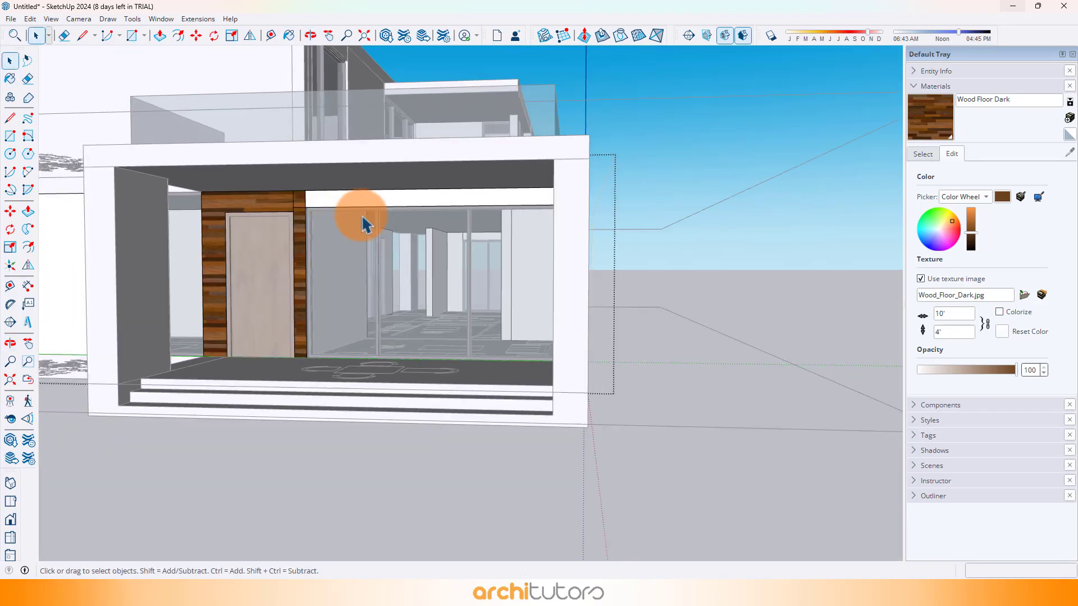
{"action": "scroll", "coordinate": [393, 231], "scroll_direction": "down", "scroll_amount": 3}
{"action": "mouse_move", "coordinate": [433, 240]}
{"action": "middle_mouse_down"}
{"action": "mouse_move", "coordinate": [289, 269]}
{"action": "mouse_move", "coordinate": [450, 240]}
{"action": "mouse_move", "coordinate": [370, 252]}
{"action": "mouse_move", "coordinate": [440, 247]}
{"action": "mouse_move", "coordinate": [404, 247]}
{"action": "mouse_move", "coordinate": [426, 248]}
{"action": "middle_mouse_up"}
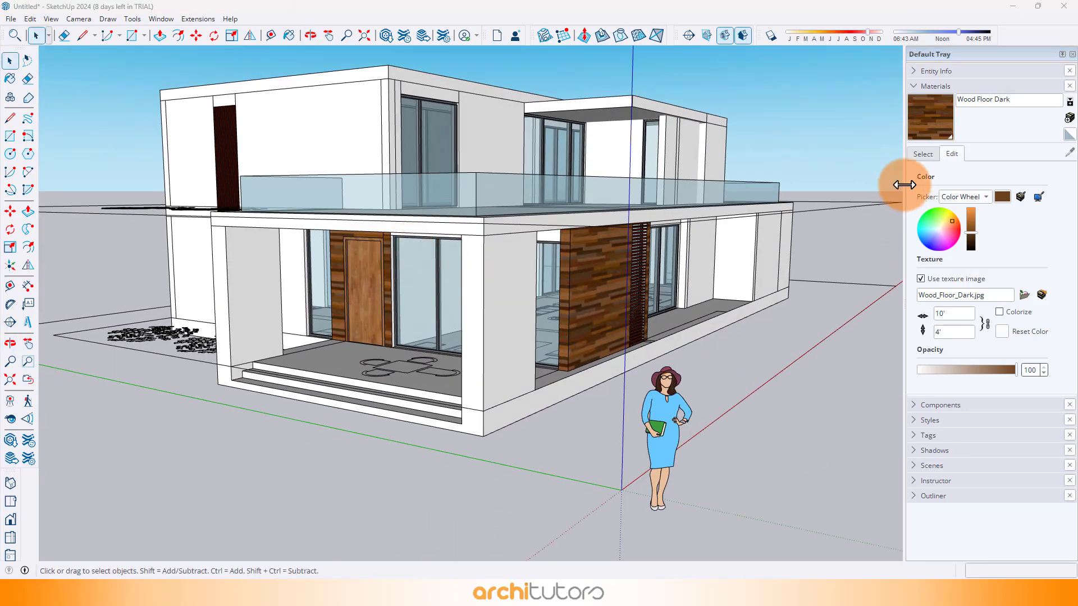
Pick the Wood Floor Parquet material and separate the lowest step's riser from the side walls with short vertical lines at its ends
{"action": "left_click", "coordinate": [922, 154]}
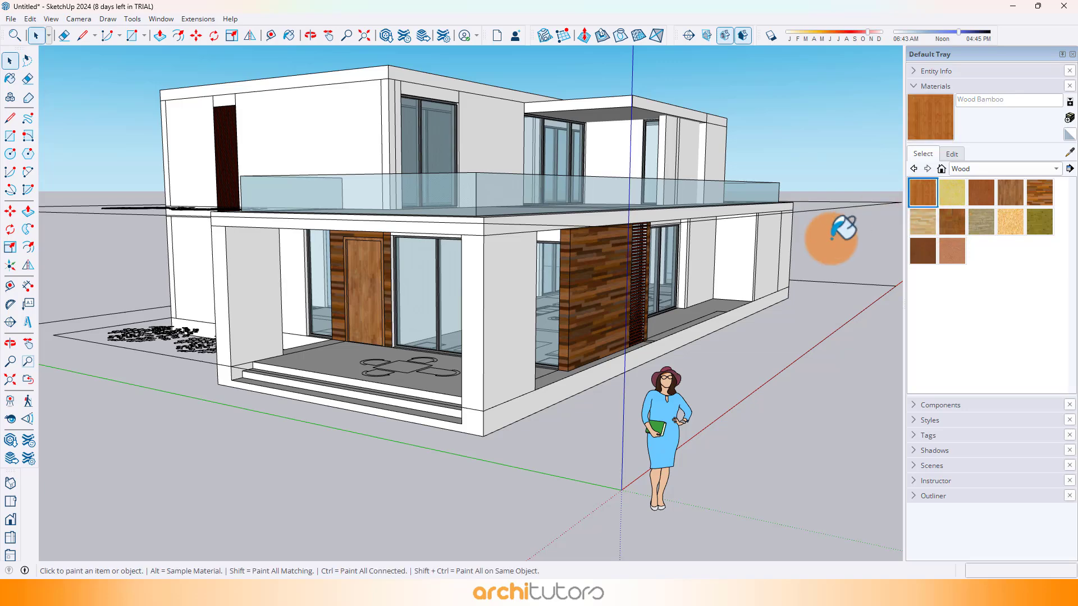
{"action": "scroll", "coordinate": [401, 373], "scroll_direction": "up", "scroll_amount": 6}
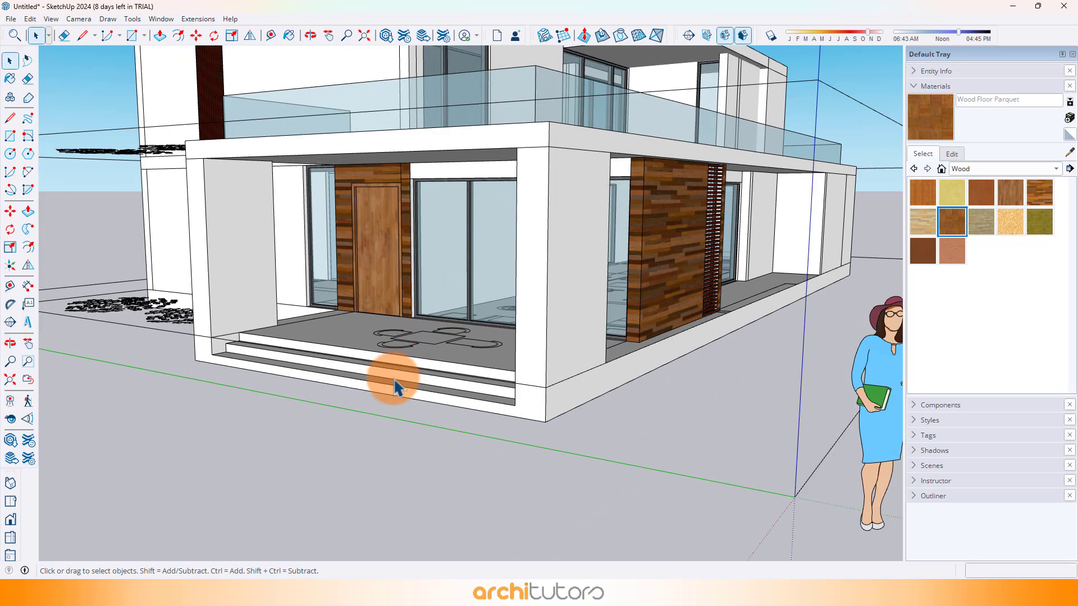
{"action": "middle_click_drag", "start_coordinate": [393, 378], "coordinate": [392, 315]}
{"action": "scroll", "coordinate": [393, 322], "scroll_direction": "up", "scroll_amount": 5}
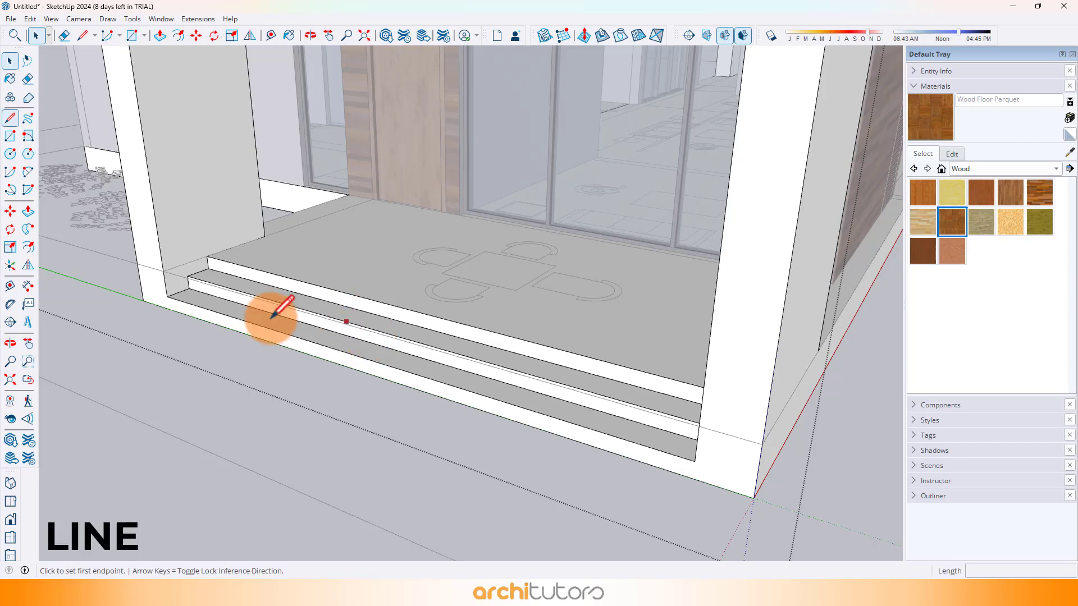
{"action": "scroll", "coordinate": [163, 289], "scroll_direction": "up", "scroll_amount": 2}
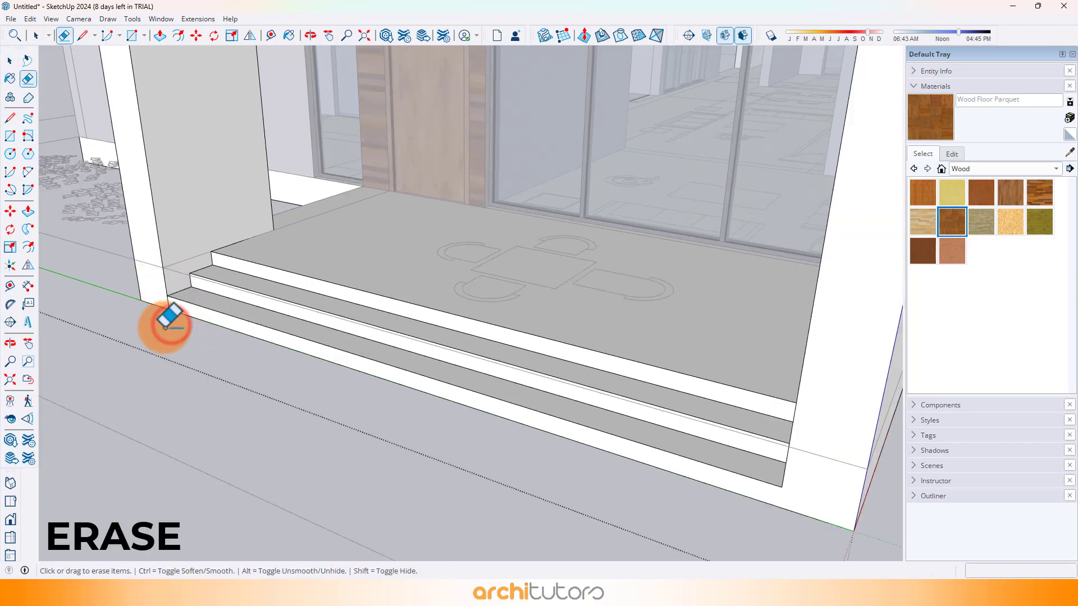
{"action": "scroll", "coordinate": [168, 264], "scroll_direction": "down", "scroll_amount": 4}
{"action": "key", "text": "Escape"}
{"action": "scroll", "coordinate": [547, 404], "scroll_direction": "up", "scroll_amount": 5}
{"action": "left_click", "coordinate": [548, 402]}
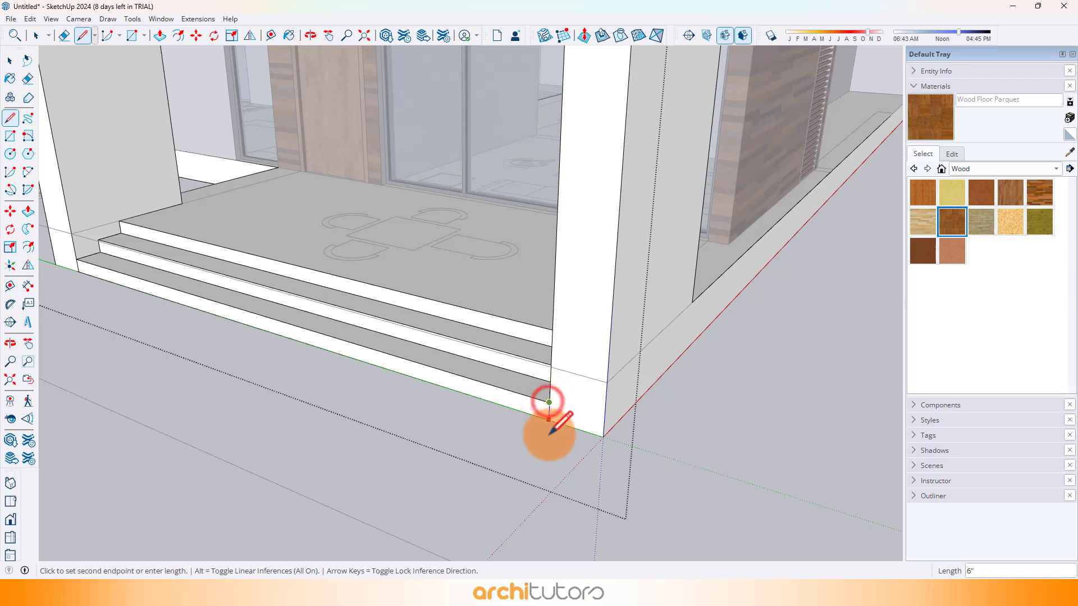
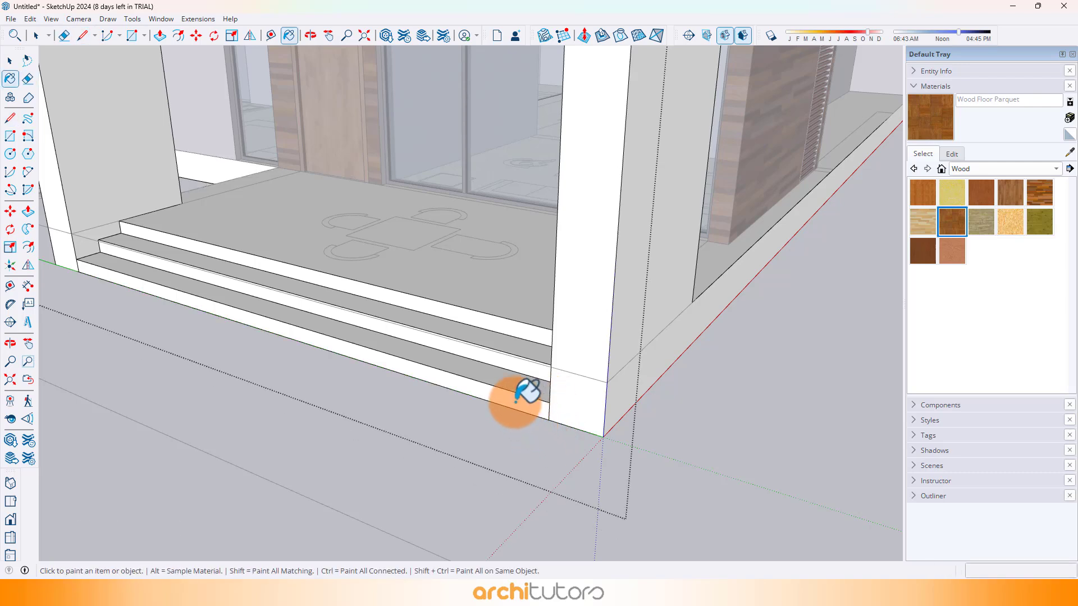
Paint the treads and risers of the entrance steps with Wood Floor Parquet
{"action": "left_click", "coordinate": [506, 383]}
{"action": "left_click", "coordinate": [473, 344]}
{"action": "left_click", "coordinate": [462, 319]}
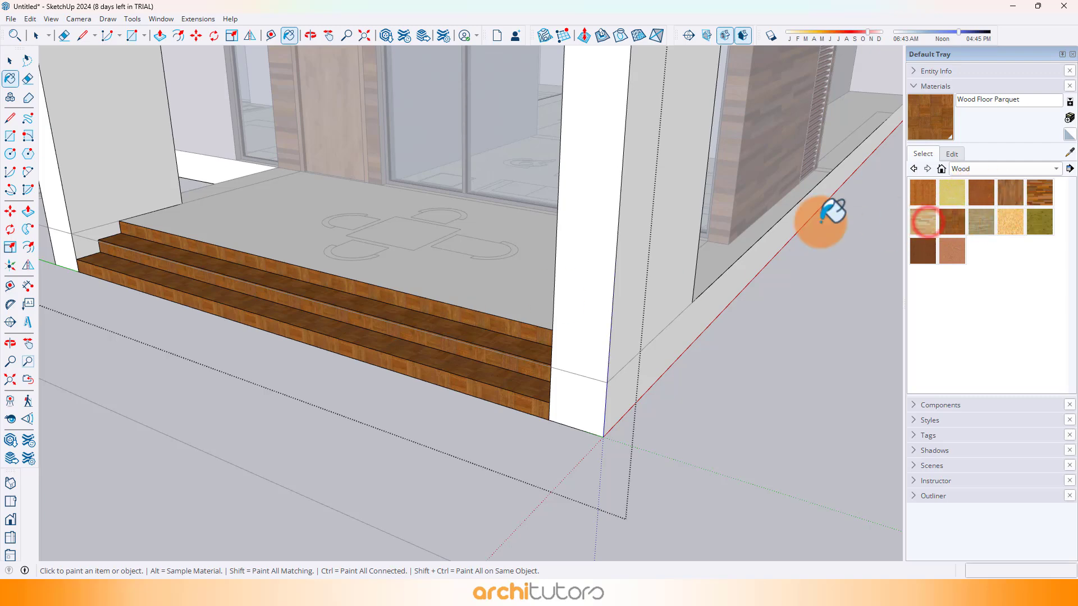
Paint the porch floor with Wood Floor Light and close the open group
{"action": "left_click", "coordinate": [927, 222]}
{"action": "left_click", "coordinate": [519, 242]}
{"action": "scroll", "coordinate": [463, 252], "scroll_direction": "down", "scroll_amount": 4}
{"action": "mouse_move", "coordinate": [542, 248]}
{"action": "middle_mouse_down"}
{"action": "mouse_move", "coordinate": [696, 349]}
{"action": "mouse_move", "coordinate": [479, 330]}
{"action": "mouse_move", "coordinate": [845, 313]}
{"action": "mouse_move", "coordinate": [399, 347]}
{"action": "mouse_move", "coordinate": [528, 339]}
{"action": "mouse_move", "coordinate": [687, 306]}
{"action": "mouse_move", "coordinate": [310, 318]}
{"action": "mouse_move", "coordinate": [818, 320]}
{"action": "middle_mouse_up"}
{"action": "key", "text": "space"}
{"action": "key", "text": "Escape"}
{"action": "scroll", "coordinate": [532, 339], "scroll_direction": "up", "scroll_amount": 3}
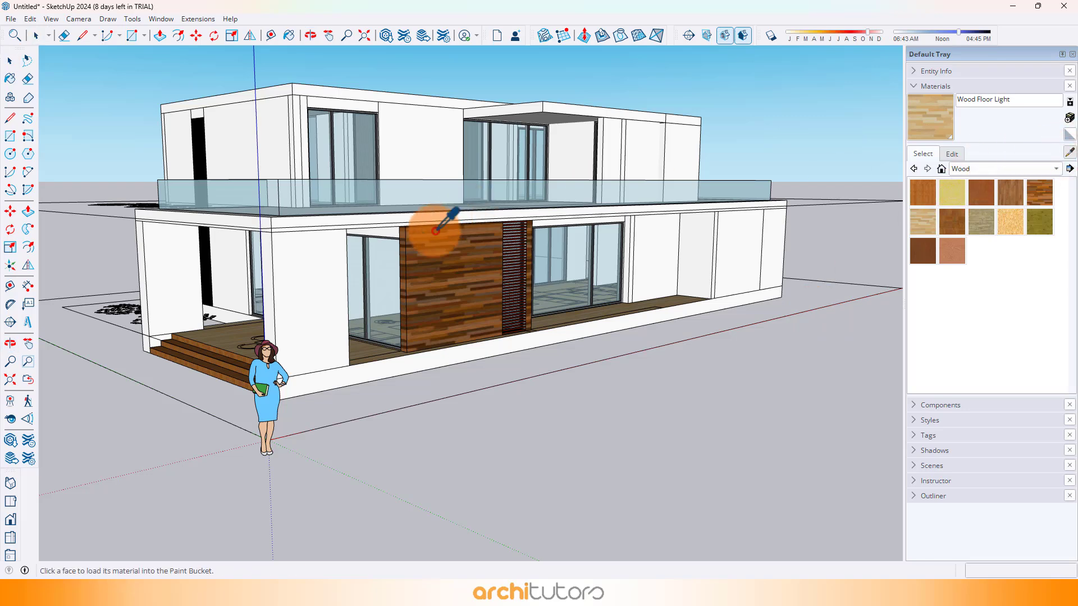
Sample Wood Floor Dark from the clad ground-floor wall and lighten the material's color
{"action": "left_click", "coordinate": [435, 231], "text": "alt"}
{"action": "left_click", "coordinate": [952, 154]}
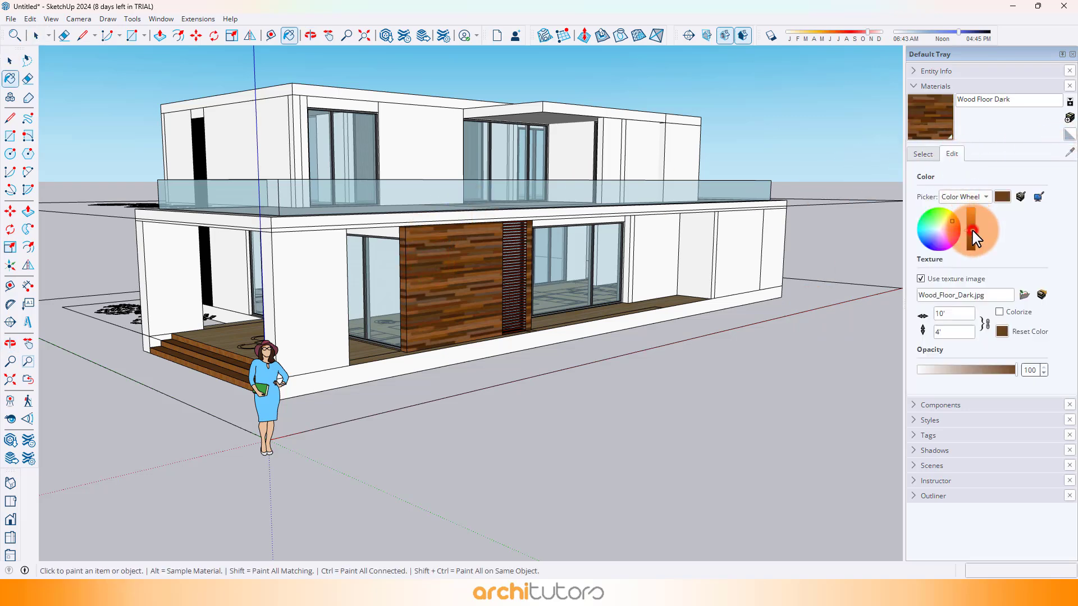
{"action": "left_click_drag", "start_coordinate": [972, 231], "coordinate": [972, 224]}
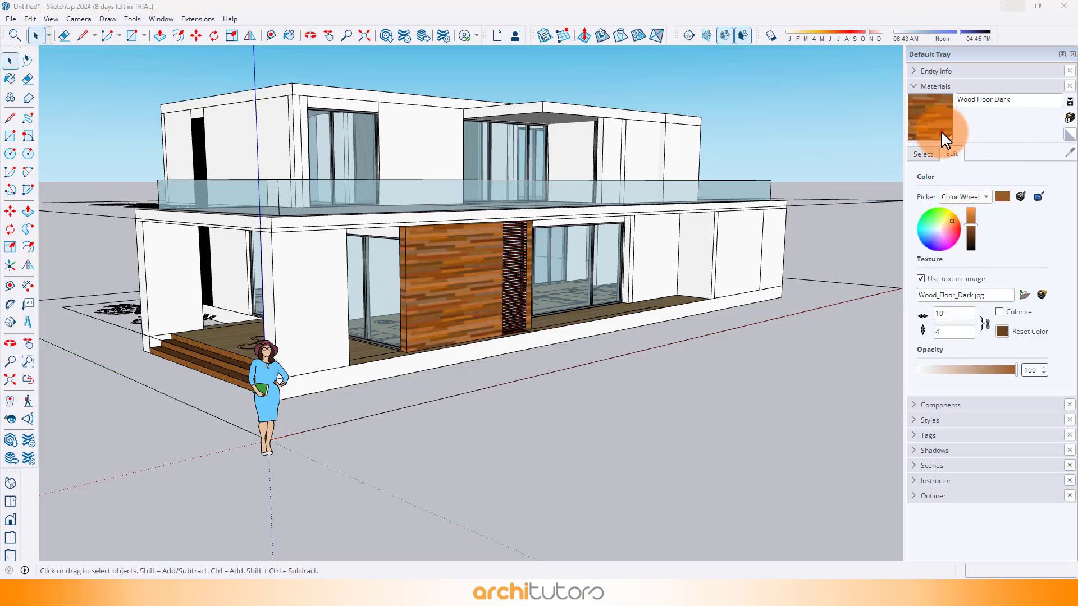
Paint the upper-floor front wall and its exposed end beside the recessed glass doors with Wood Floor Dark
{"action": "scroll", "coordinate": [637, 161], "scroll_direction": "up", "scroll_amount": 10}
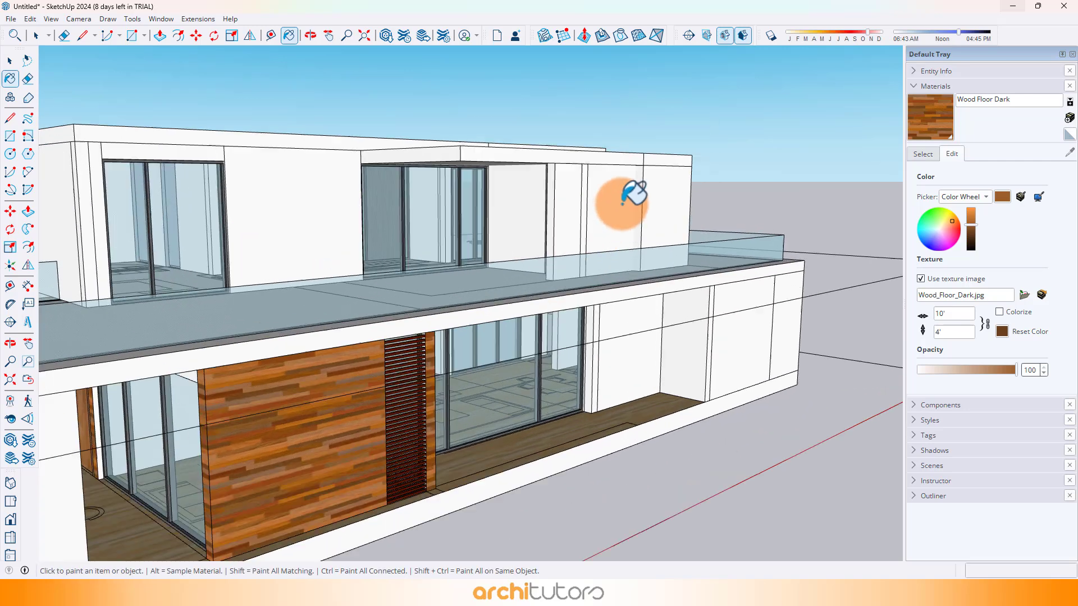
{"action": "scroll", "coordinate": [606, 223], "scroll_direction": "up", "scroll_amount": 2}
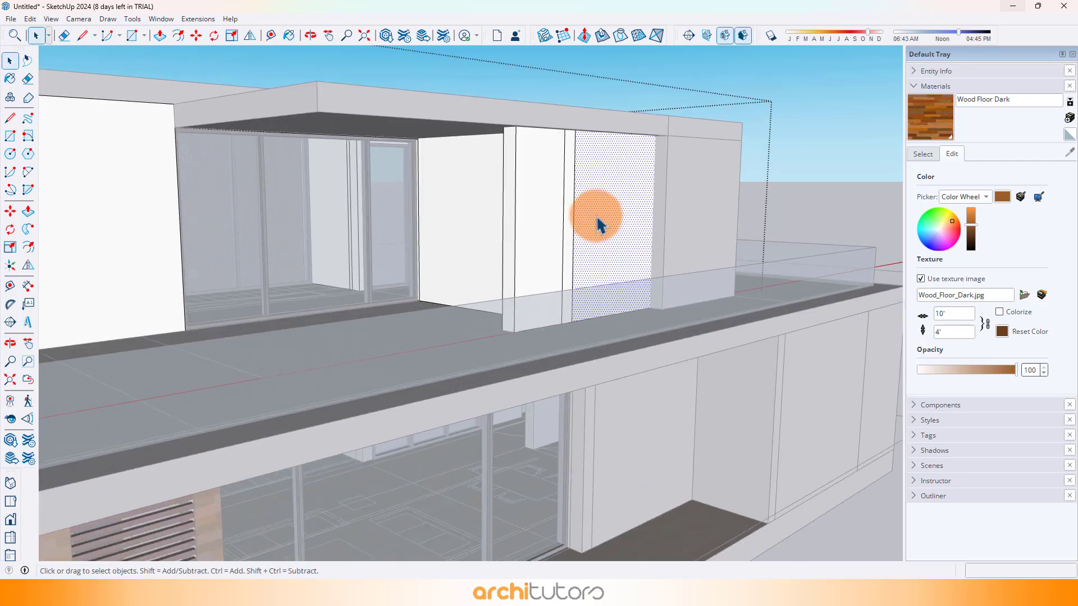
{"action": "mouse_move", "coordinate": [498, 232]}
{"action": "middle_mouse_down"}
{"action": "mouse_move", "coordinate": [526, 245]}
{"action": "mouse_move", "coordinate": [702, 249]}
{"action": "middle_mouse_up"}
{"action": "scroll", "coordinate": [626, 244], "scroll_direction": "up", "scroll_amount": 5}
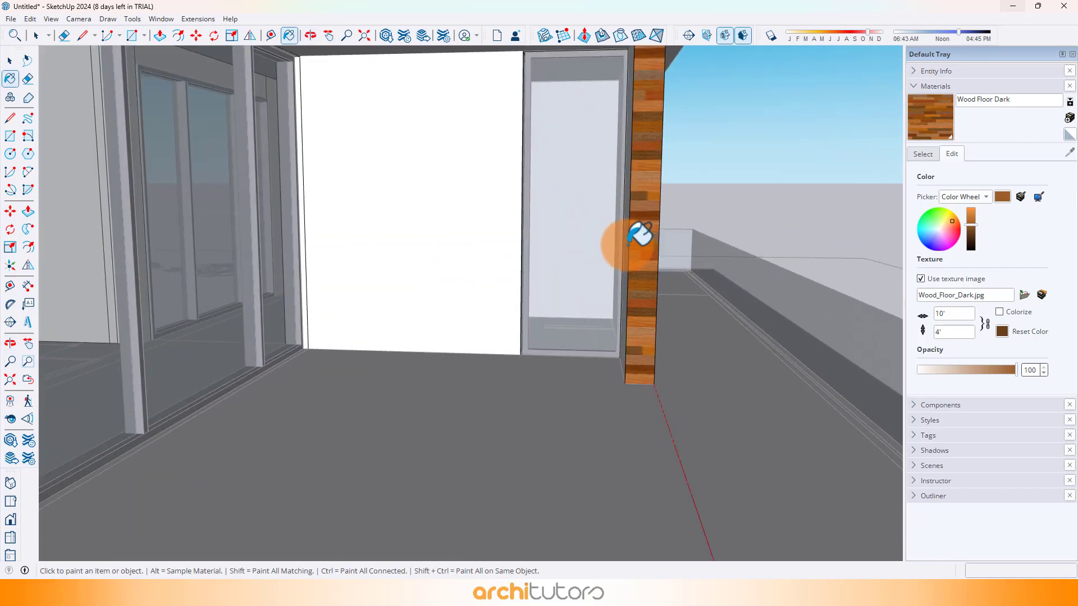
{"action": "scroll", "coordinate": [627, 249], "scroll_direction": "down", "scroll_amount": 5}
{"action": "key", "text": "space"}
{"action": "mouse_move", "coordinate": [626, 254]}
{"action": "middle_mouse_down"}
{"action": "mouse_move", "coordinate": [465, 219]}
{"action": "mouse_move", "coordinate": [382, 216]}
{"action": "middle_mouse_up"}
{"action": "scroll", "coordinate": [587, 197], "scroll_direction": "down", "scroll_amount": 2}
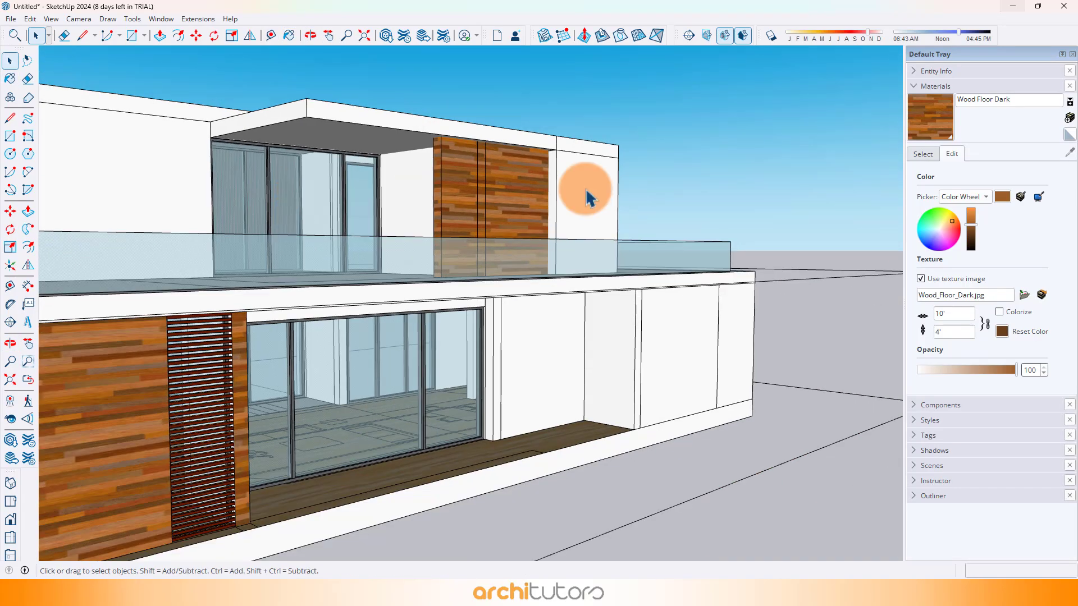
{"action": "mouse_move", "coordinate": [588, 197]}
{"action": "middle_mouse_down"}
{"action": "mouse_move", "coordinate": [348, 192]}
{"action": "mouse_move", "coordinate": [523, 191]}
{"action": "middle_mouse_up"}
{"action": "middle_click_drag", "start_coordinate": [362, 168], "coordinate": [387, 174]}
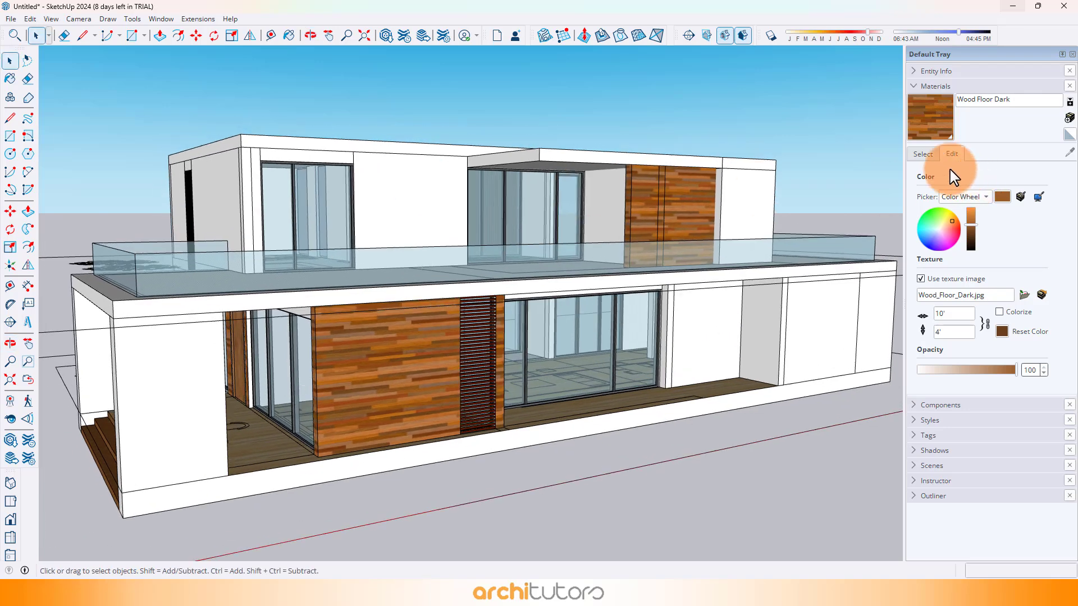
Choose the Concrete Form 4x8 material from the Asphalt and Concrete collection
{"action": "left_click", "coordinate": [923, 154]}
{"action": "left_click", "coordinate": [990, 170]}
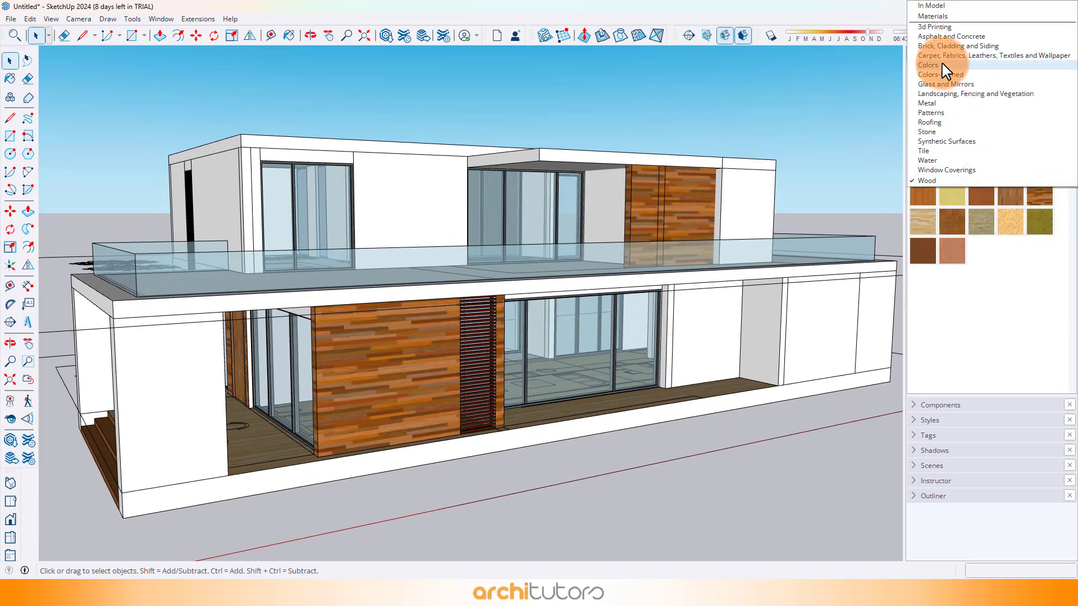
{"action": "left_click", "coordinate": [957, 37]}
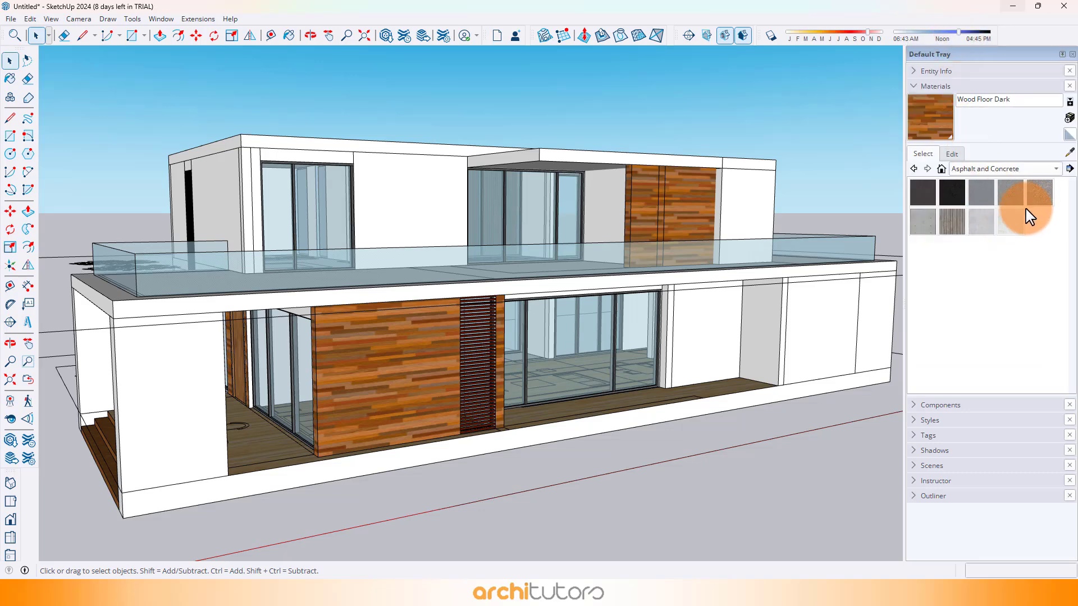
{"action": "left_click", "coordinate": [926, 221]}
{"action": "scroll", "coordinate": [469, 224], "scroll_direction": "up", "scroll_amount": 3}
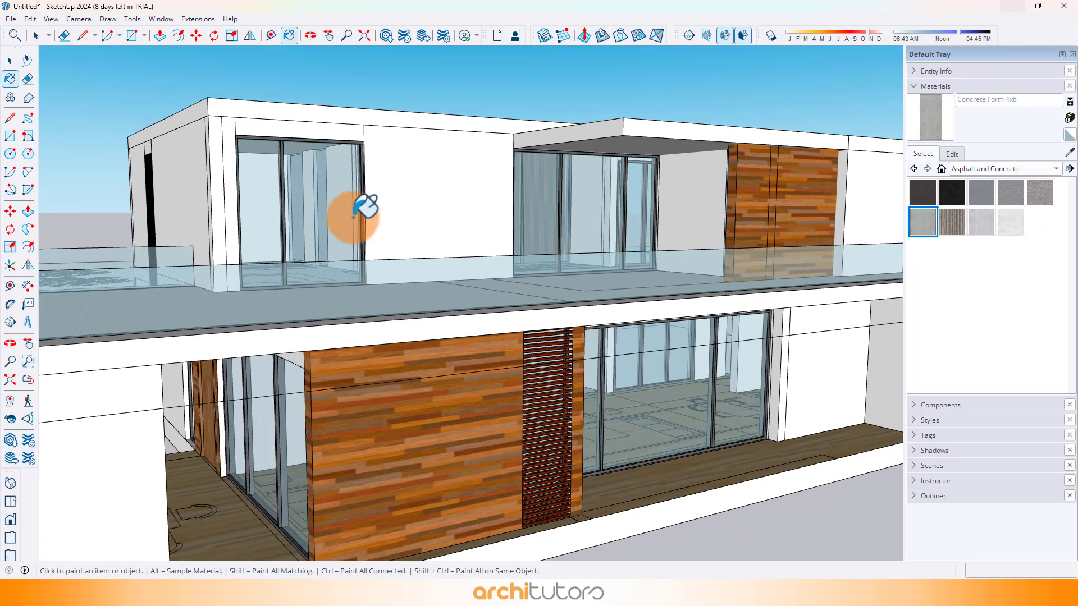
Paint the upper-floor front wall, the strip above the window and the adjoining corner walls with Concrete Form 4x8
{"action": "key", "text": "space"}
{"action": "double_click", "coordinate": [406, 193]}
{"action": "left_click", "coordinate": [416, 166]}
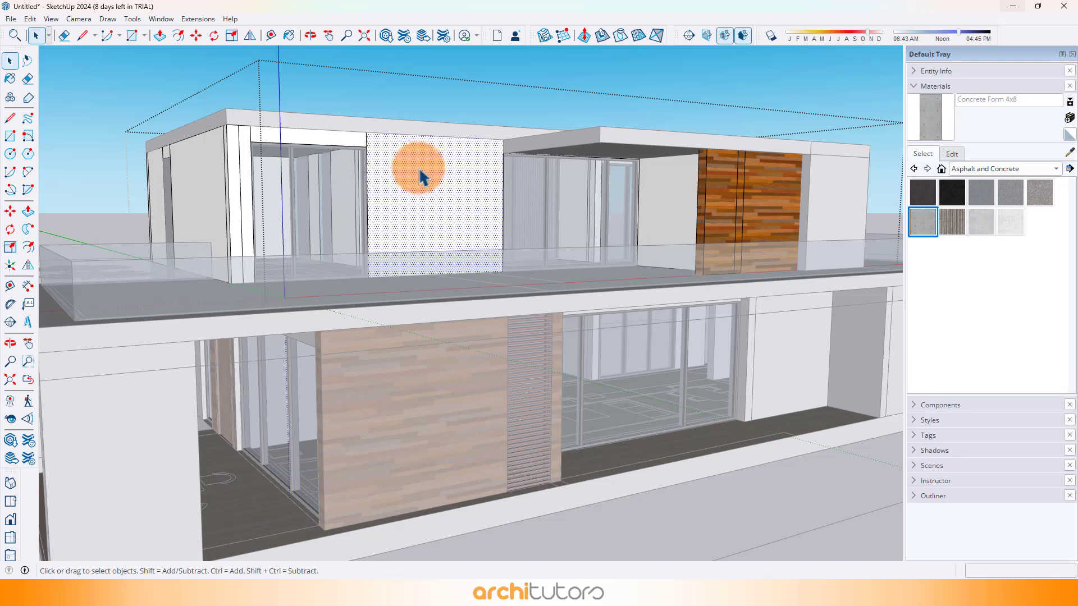
{"action": "key", "text": "b"}
{"action": "left_click", "coordinate": [426, 171]}
{"action": "left_click", "coordinate": [328, 140]}
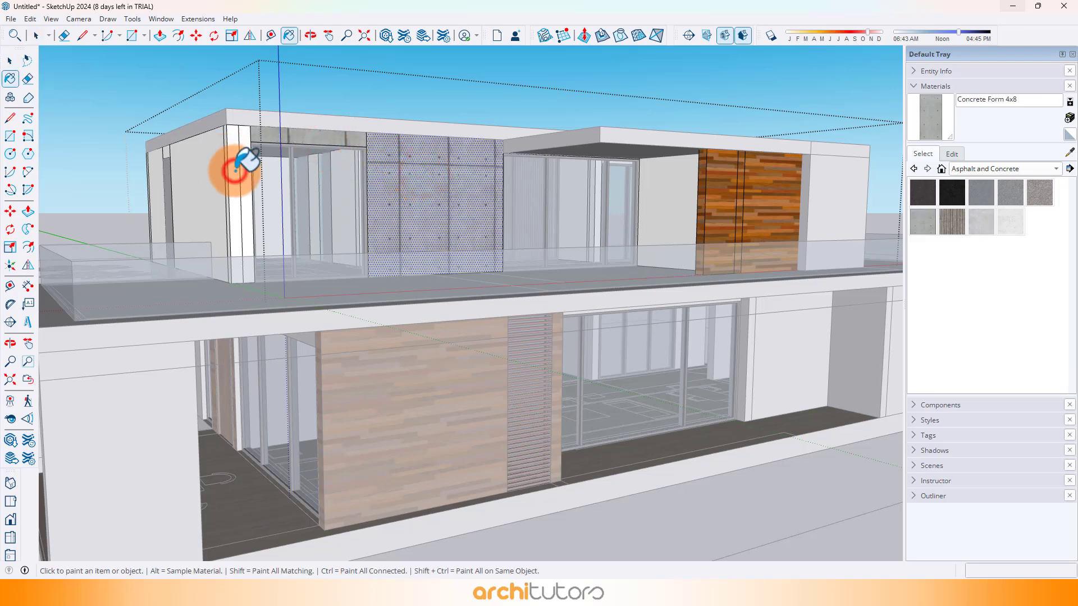
{"action": "left_click", "coordinate": [236, 180]}
{"action": "scroll", "coordinate": [224, 191], "scroll_direction": "up", "scroll_amount": 2}
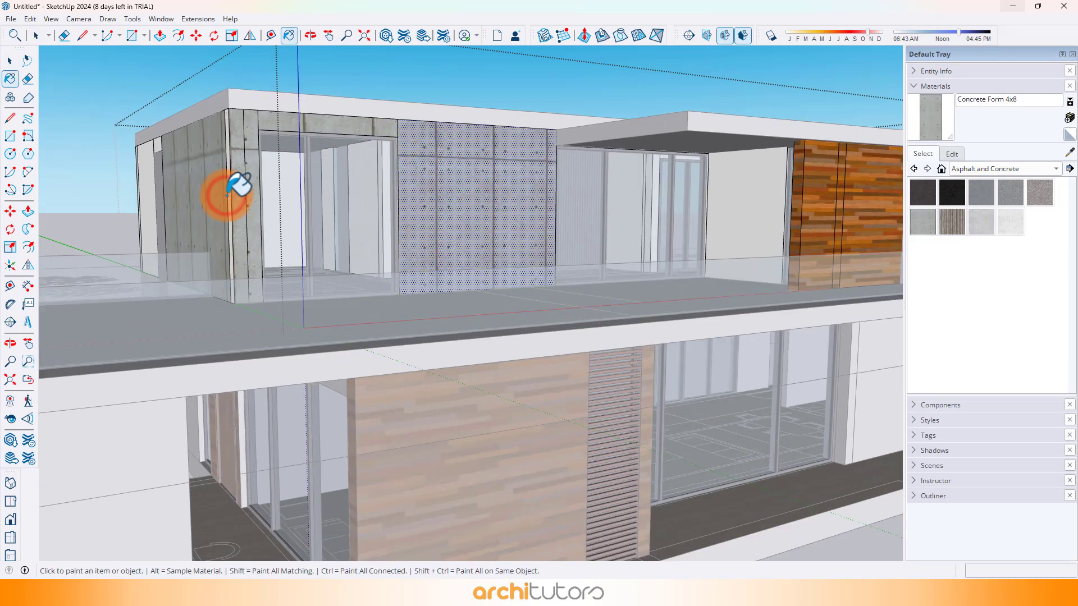
Paint the remaining white strip at the far edge of the upper-floor side wall with Concrete Form 4x8
{"action": "mouse_move", "coordinate": [230, 194]}
{"action": "middle_mouse_down"}
{"action": "mouse_move", "coordinate": [470, 231]}
{"action": "mouse_move", "coordinate": [389, 190]}
{"action": "mouse_move", "coordinate": [589, 240]}
{"action": "mouse_move", "coordinate": [830, 228]}
{"action": "mouse_move", "coordinate": [418, 226]}
{"action": "middle_mouse_up"}
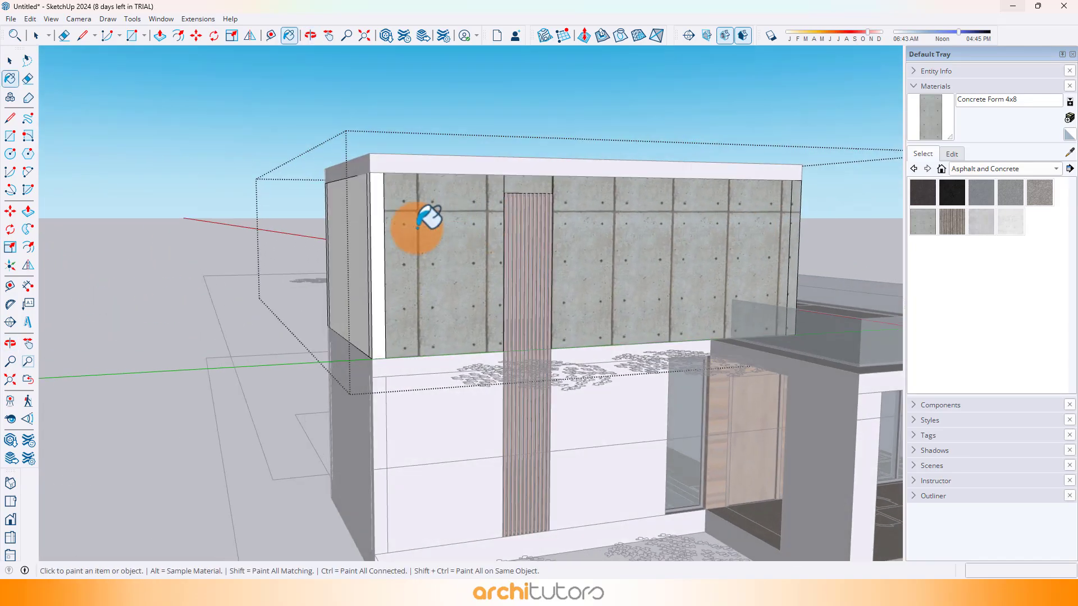
{"action": "left_click", "coordinate": [375, 237]}
{"action": "scroll", "coordinate": [375, 237], "scroll_direction": "down", "scroll_amount": 2}
{"action": "middle_click_drag", "start_coordinate": [624, 264], "coordinate": [337, 216]}
{"action": "scroll", "coordinate": [346, 212], "scroll_direction": "up", "scroll_amount": 1}
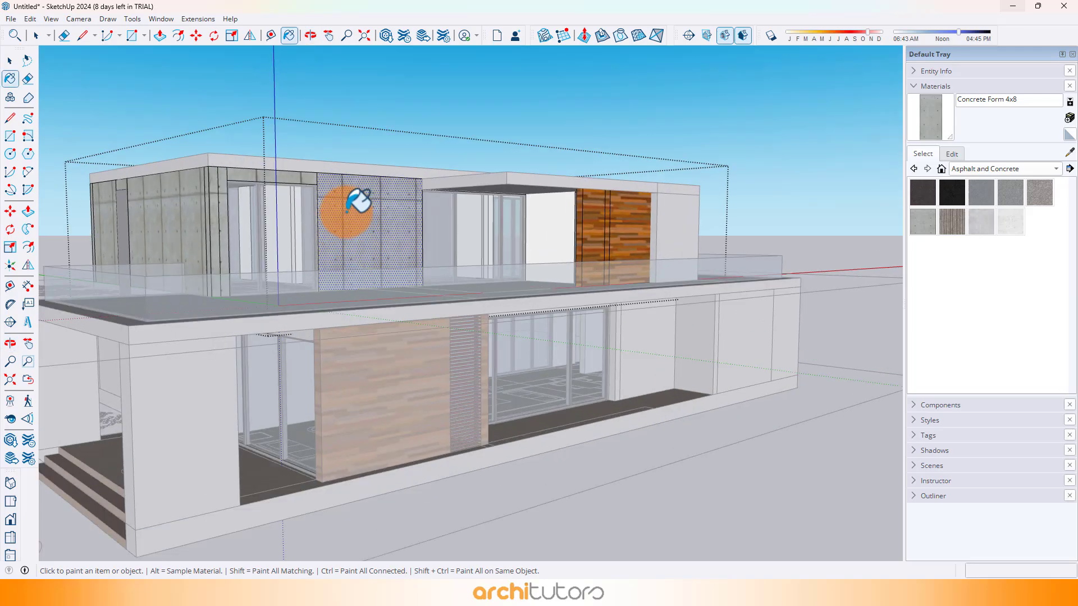
Lighten the color of the Concrete Form 4x8 material
{"action": "scroll", "coordinate": [347, 212], "scroll_direction": "up", "scroll_amount": 1}
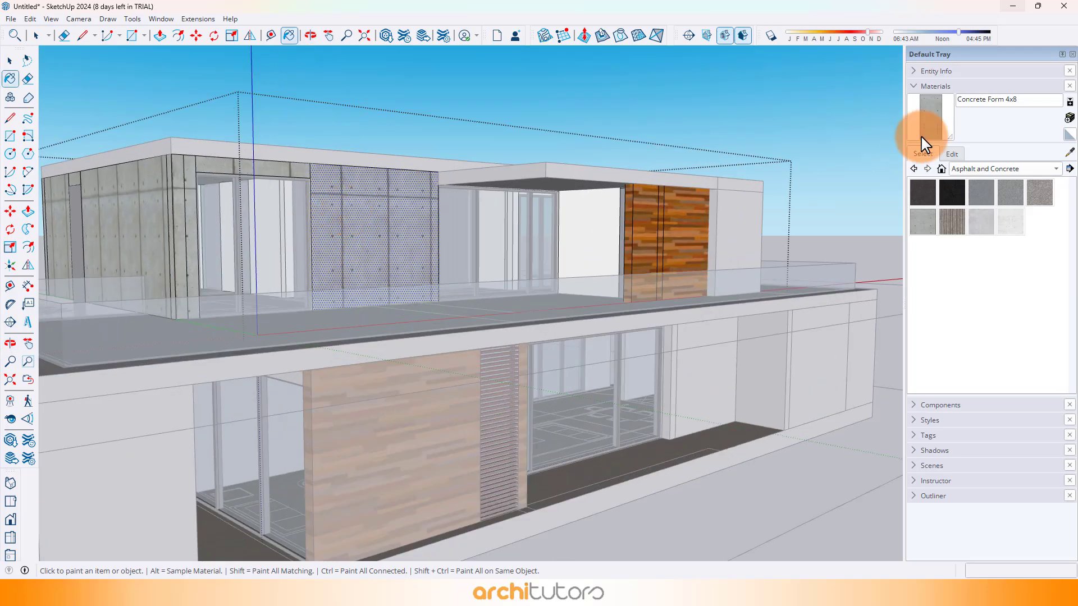
{"action": "left_click", "coordinate": [950, 153]}
{"action": "left_click_drag", "start_coordinate": [967, 231], "coordinate": [970, 219]}
Paint the ground-floor wall beside the large glass doors and its narrow edge with Concrete Form 4x8, and close the group
{"action": "middle_click_drag", "start_coordinate": [614, 170], "coordinate": [558, 279]}
{"action": "scroll", "coordinate": [690, 337], "scroll_direction": "up", "scroll_amount": 4}
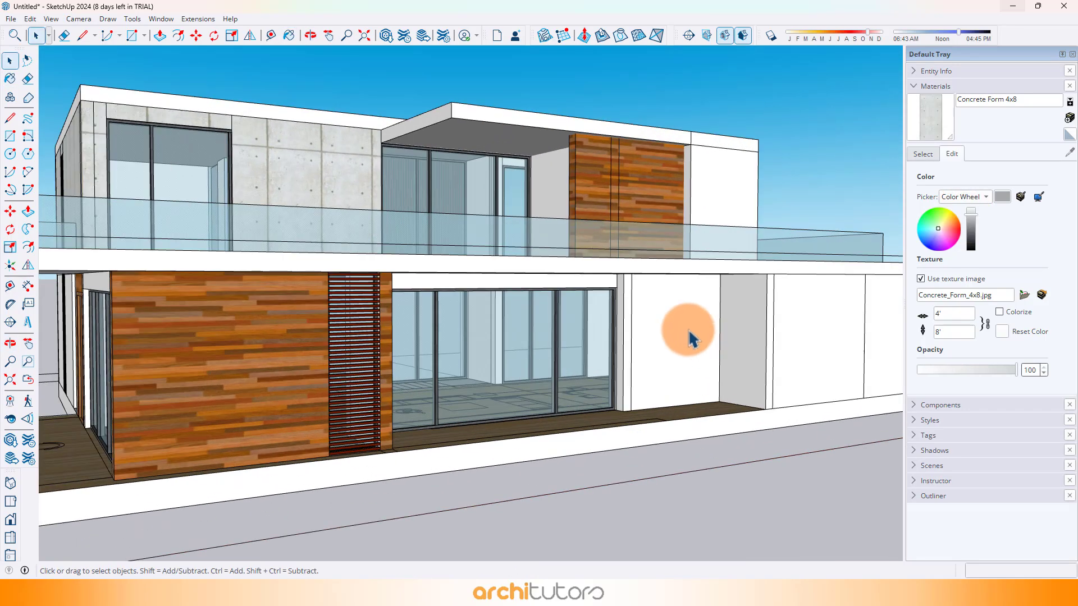
{"action": "scroll", "coordinate": [693, 344], "scroll_direction": "up", "scroll_amount": 3}
{"action": "key", "text": "b"}
{"action": "left_click", "coordinate": [615, 348]}
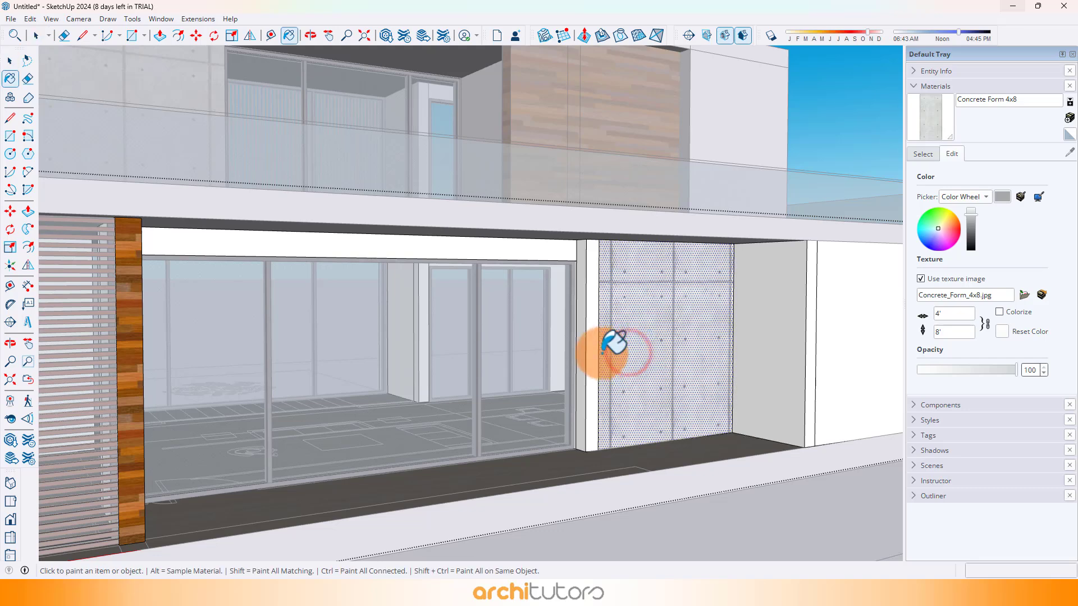
{"action": "left_click", "coordinate": [582, 359]}
{"action": "key", "text": "space"}
{"action": "key", "text": "Escape"}
{"action": "scroll", "coordinate": [629, 342], "scroll_direction": "down", "scroll_amount": 6}
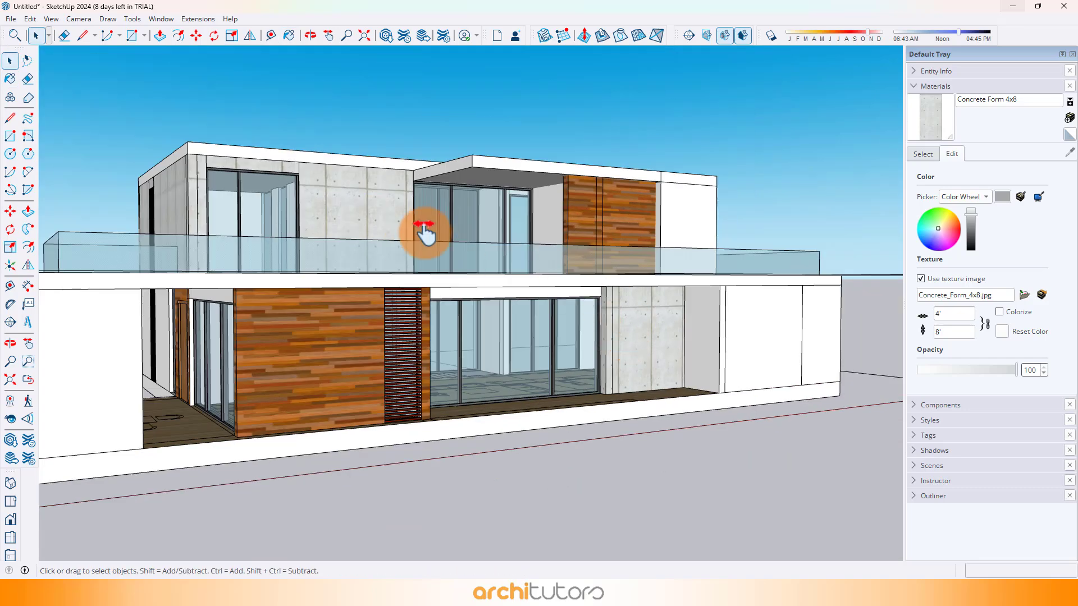
Paint the front fascia of the upper roof slab with Concrete Form 4x8 and close the group
{"action": "middle_click_drag", "start_coordinate": [425, 232], "coordinate": [504, 225]}
{"action": "double_click", "coordinate": [469, 181]}
{"action": "scroll", "coordinate": [371, 180], "scroll_direction": "up", "scroll_amount": 3}
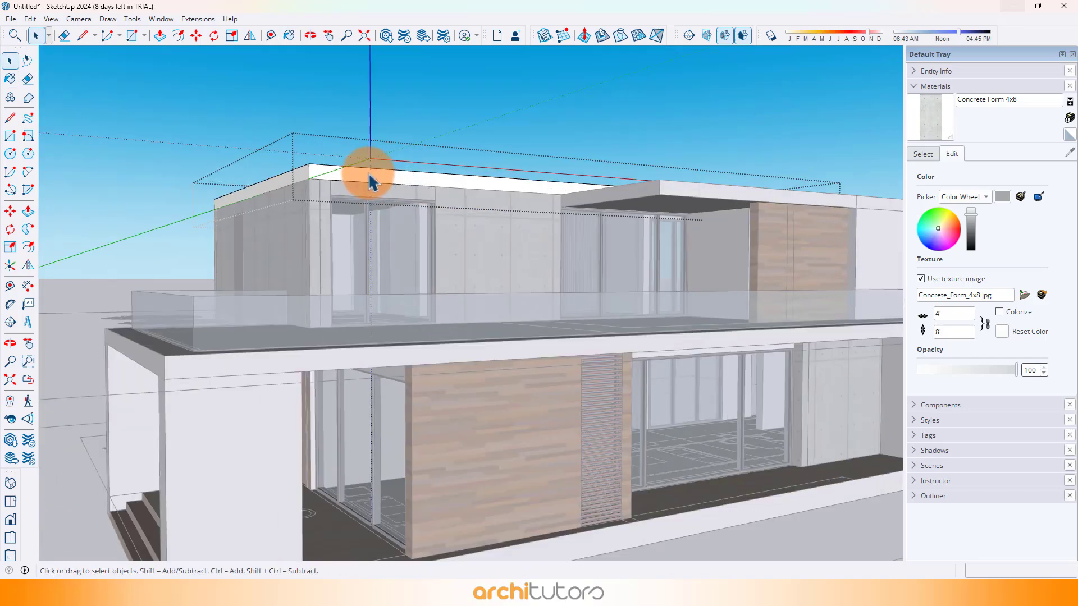
{"action": "key", "text": "b"}
{"action": "left_click", "coordinate": [367, 178]}
{"action": "key", "text": "space"}
{"action": "key", "text": "Escape"}
{"action": "scroll", "coordinate": [318, 171], "scroll_direction": "down", "scroll_amount": 3}
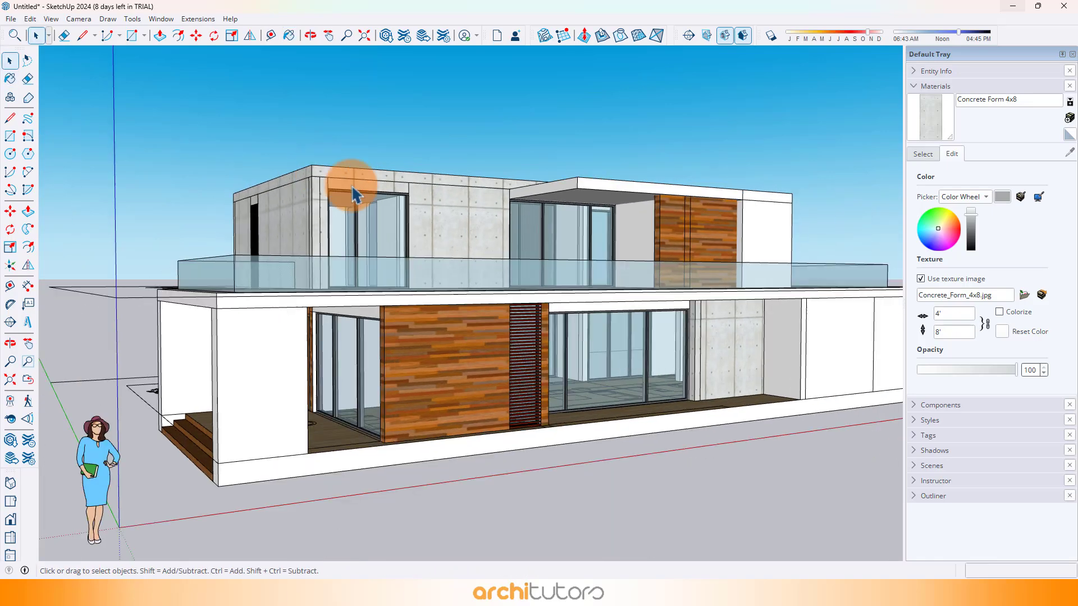
Paint the upper terrace surface with Grass Light Green from the Landscaping, Fencing and Vegetation collection
{"action": "middle_click_drag", "start_coordinate": [503, 223], "coordinate": [599, 400]}
{"action": "middle_click_drag", "start_coordinate": [741, 273], "coordinate": [731, 335]}
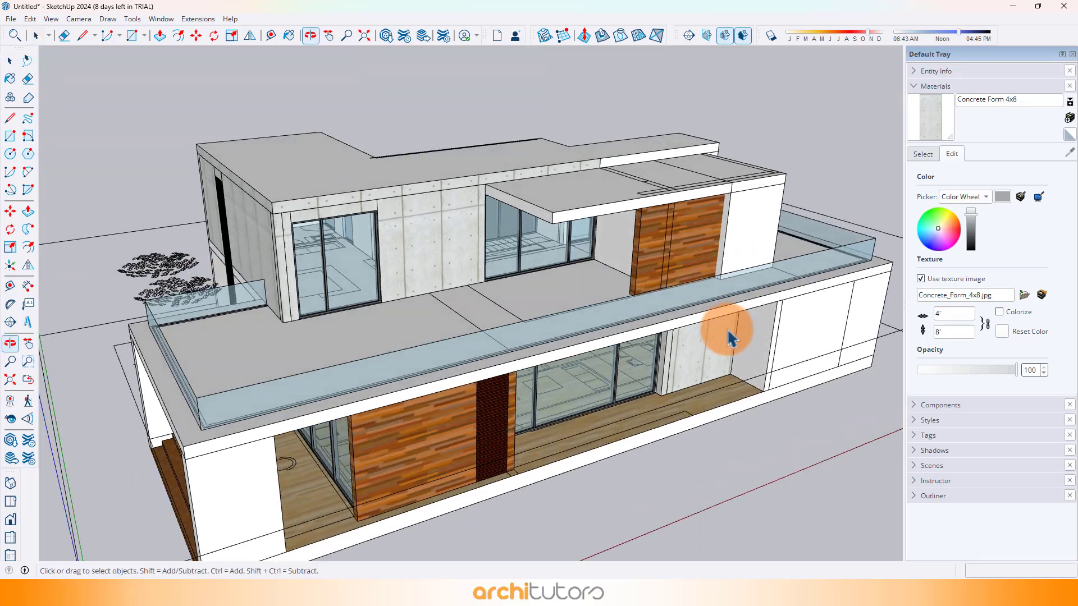
{"action": "scroll", "coordinate": [521, 321], "scroll_direction": "up", "scroll_amount": 1}
{"action": "double_click", "coordinate": [506, 307]}
{"action": "left_click", "coordinate": [606, 274]}
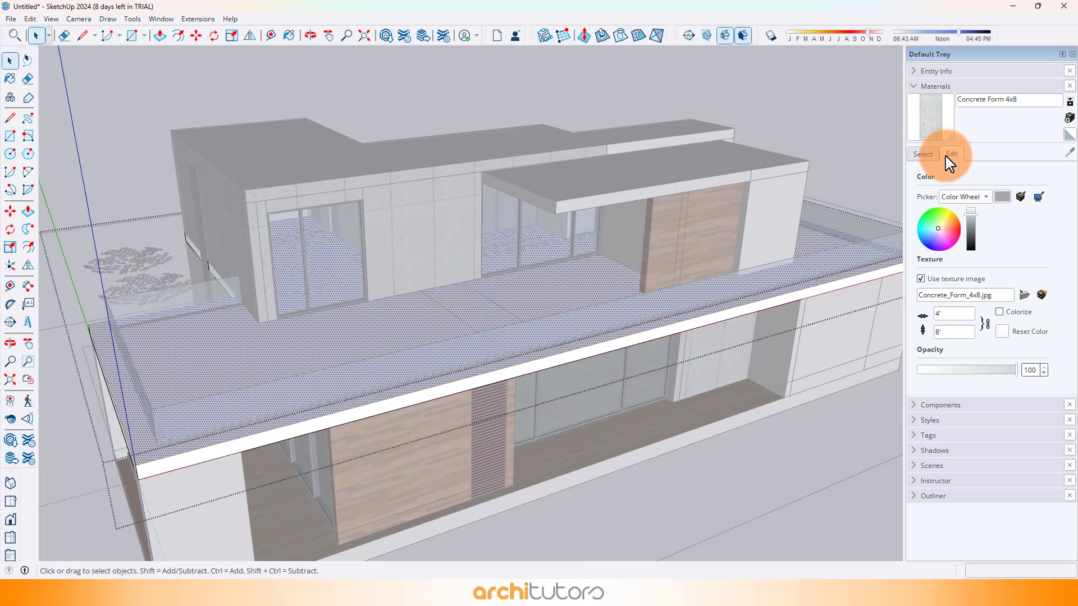
{"action": "left_click", "coordinate": [981, 169]}
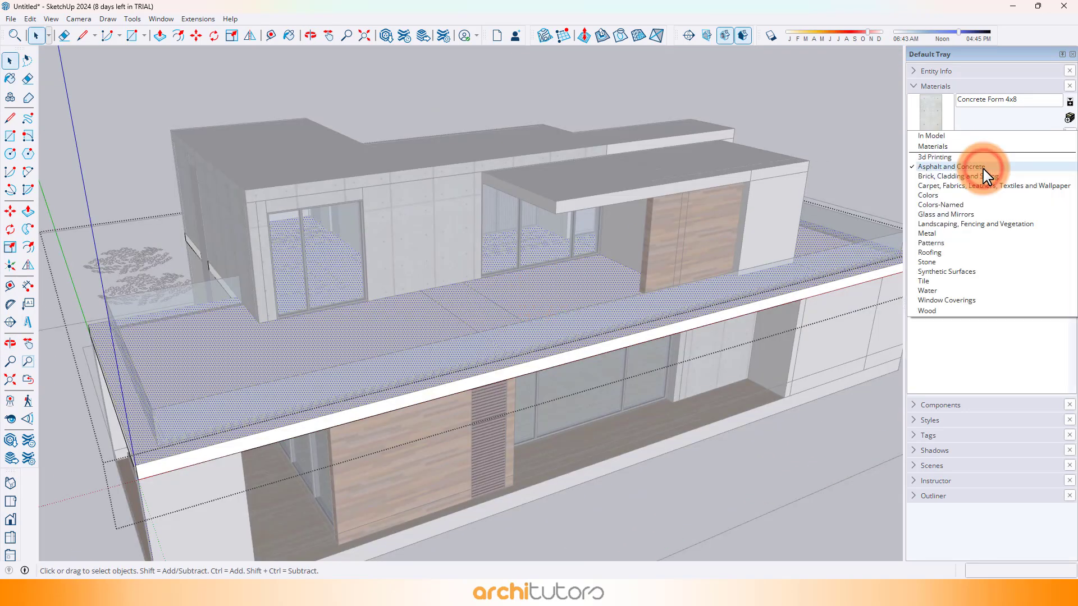
{"action": "left_click", "coordinate": [965, 226]}
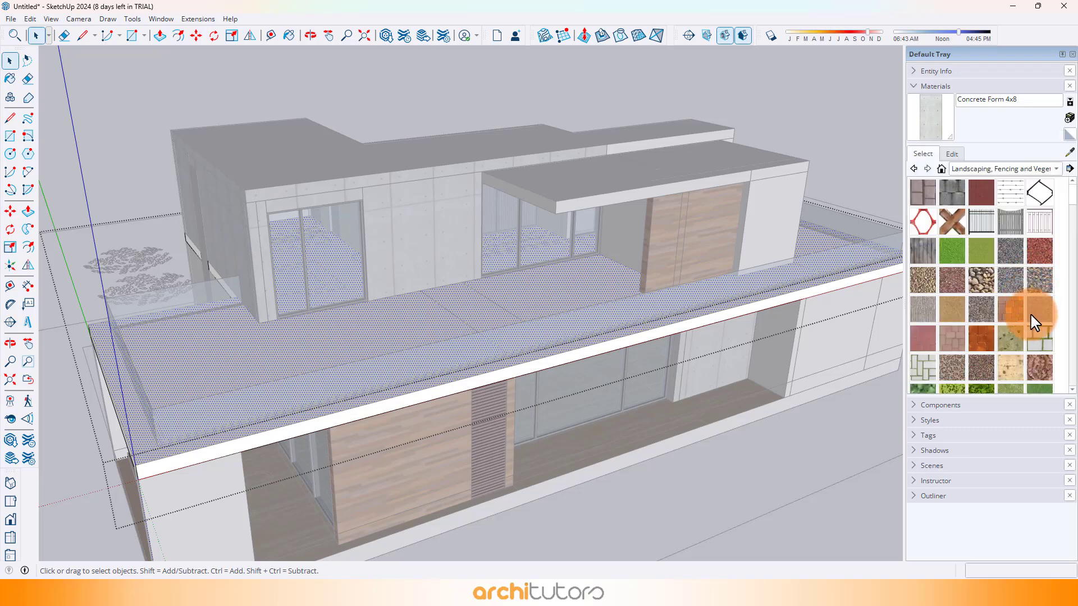
{"action": "left_click", "coordinate": [981, 253]}
{"action": "left_click", "coordinate": [560, 277]}
Lighten the color of the Grass Light Green material and close the open group
{"action": "scroll", "coordinate": [673, 241], "scroll_direction": "up", "scroll_amount": 4}
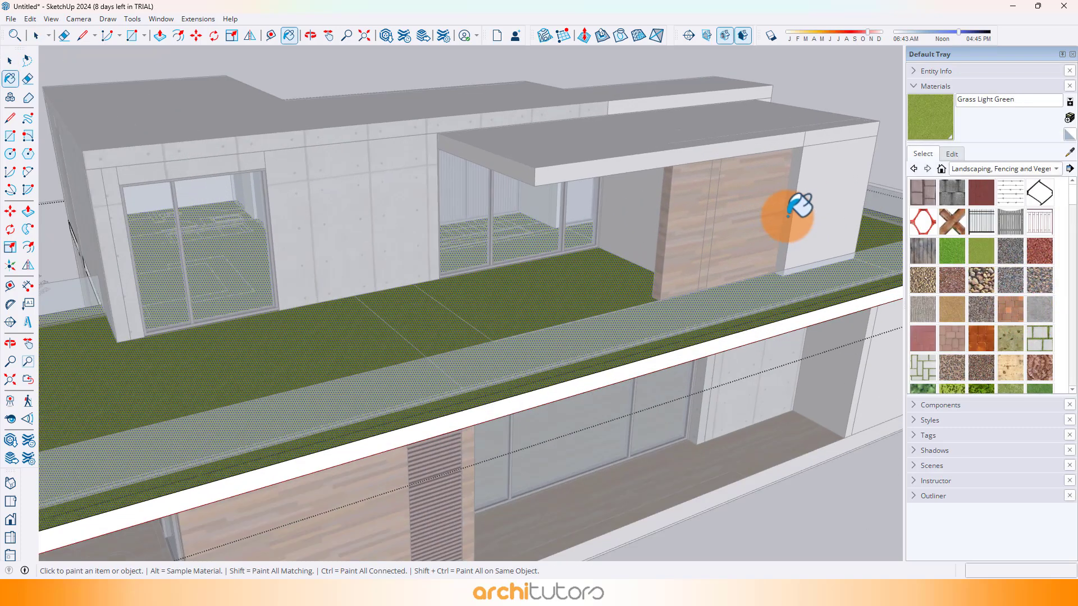
{"action": "left_click", "coordinate": [950, 155]}
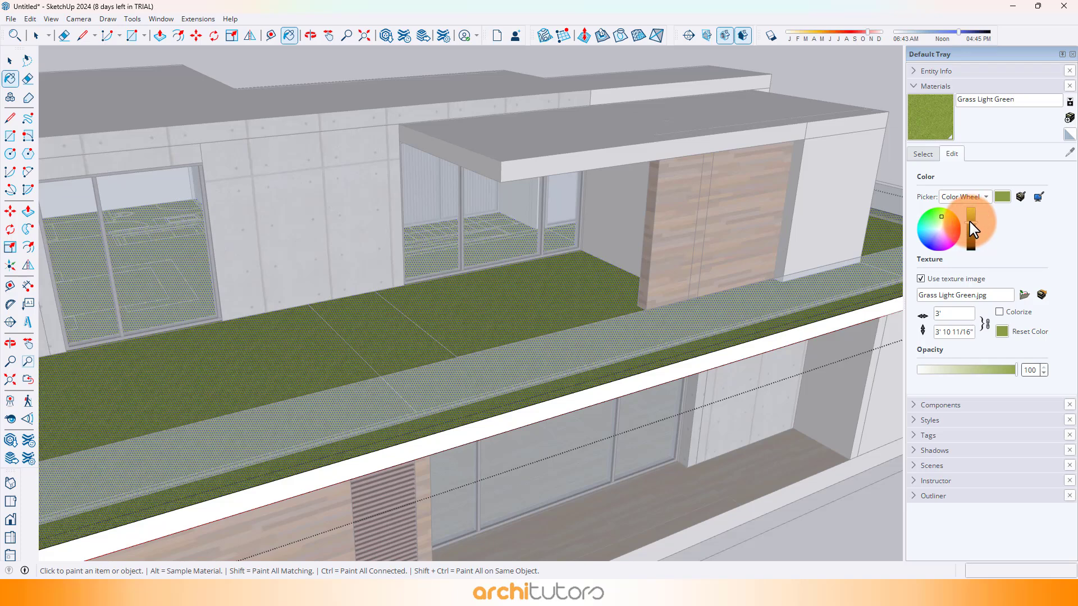
{"action": "left_click_drag", "start_coordinate": [972, 229], "coordinate": [971, 225]}
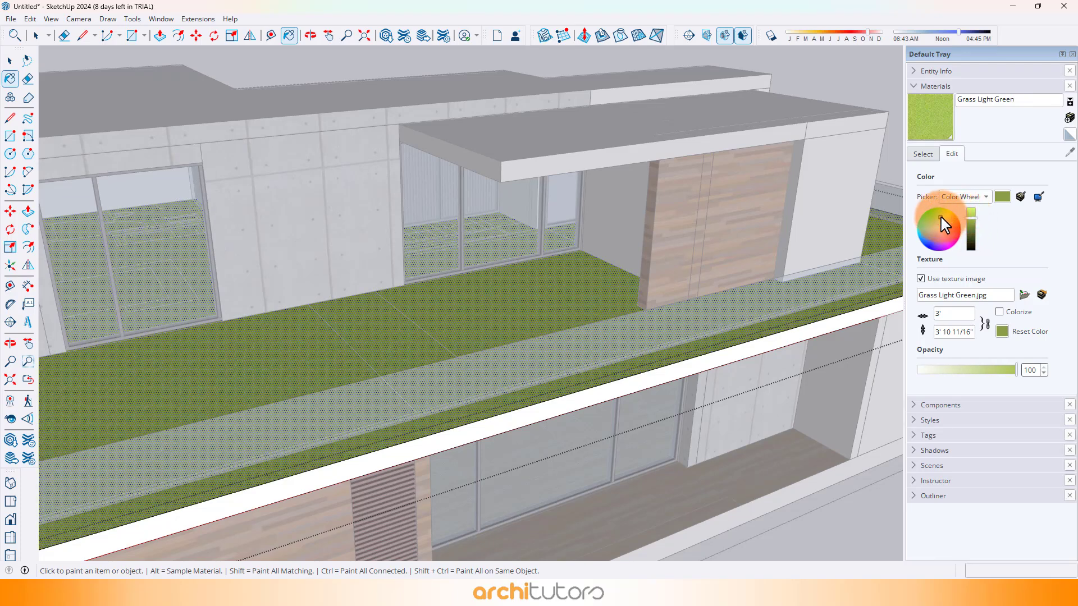
{"action": "middle_click_drag", "start_coordinate": [595, 301], "coordinate": [317, 305]}
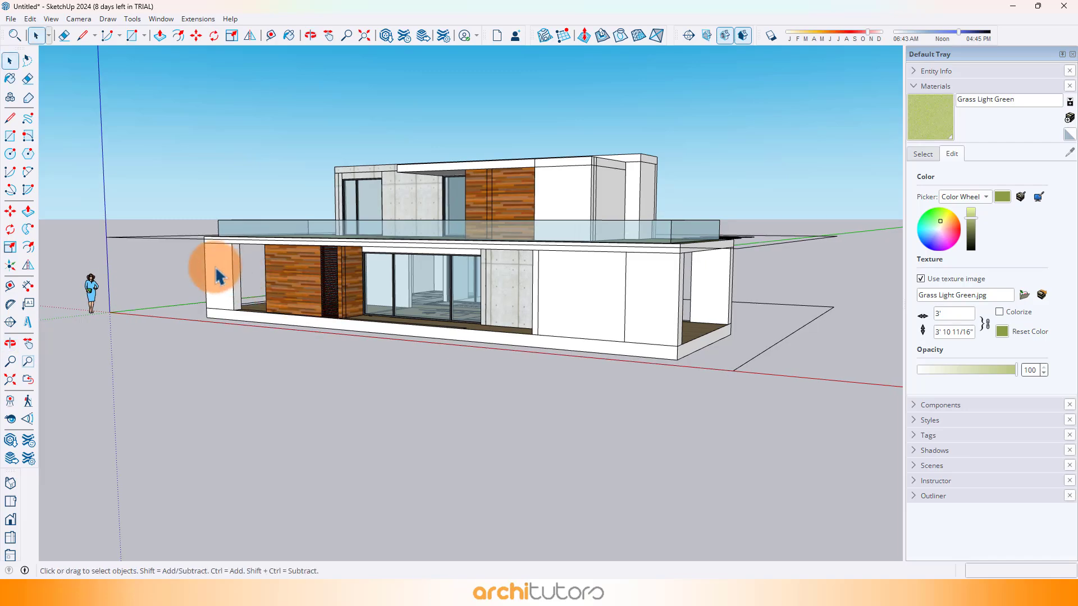
{"action": "scroll", "coordinate": [217, 274], "scroll_direction": "up", "scroll_amount": 1}
{"action": "middle_click_drag", "start_coordinate": [220, 274], "coordinate": [613, 330]}
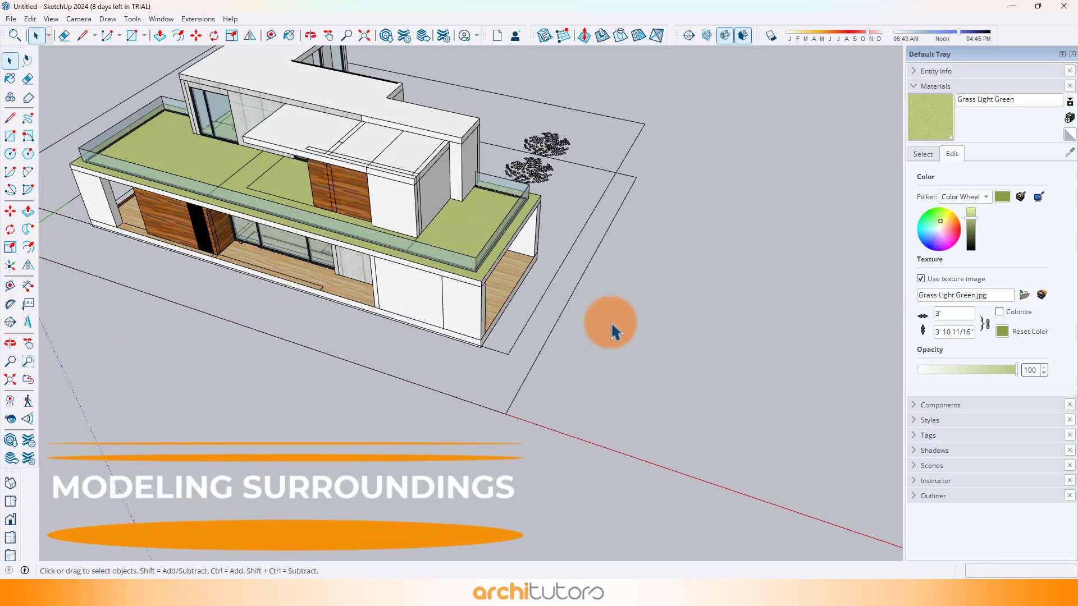
Draw a ground line about 23' long from the house's front corner toward the front, parallel to the green axis
{"action": "scroll", "coordinate": [480, 354], "scroll_direction": "up", "scroll_amount": 3}
{"action": "key", "text": "l"}
{"action": "left_click", "coordinate": [481, 345]}
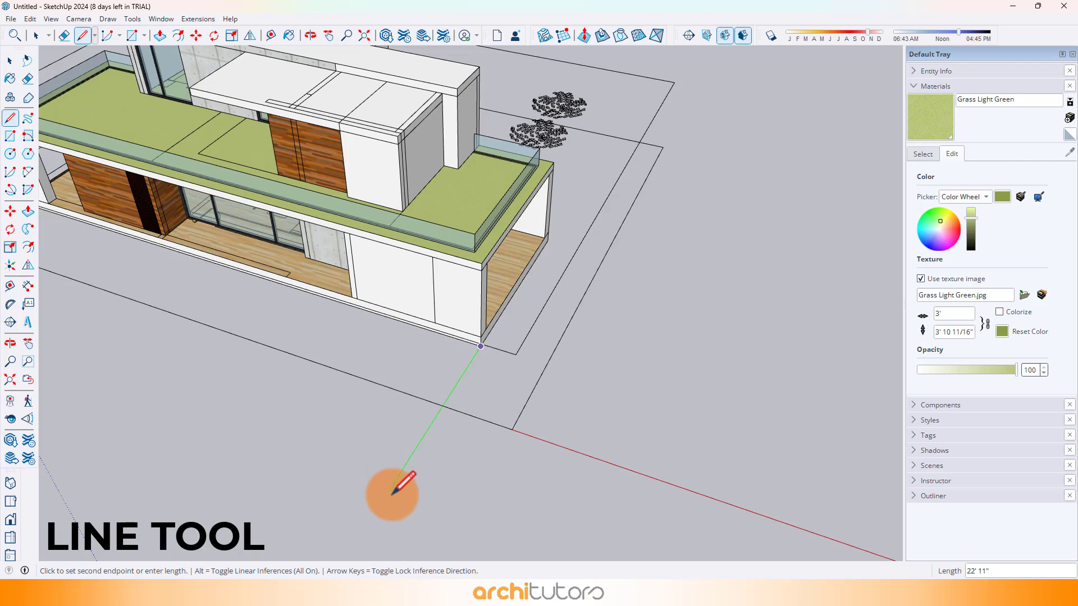
{"action": "left_click", "coordinate": [392, 491]}
{"action": "scroll", "coordinate": [403, 387], "scroll_direction": "down", "scroll_amount": 2}
{"action": "scroll", "coordinate": [421, 416], "scroll_direction": "up", "scroll_amount": 1}
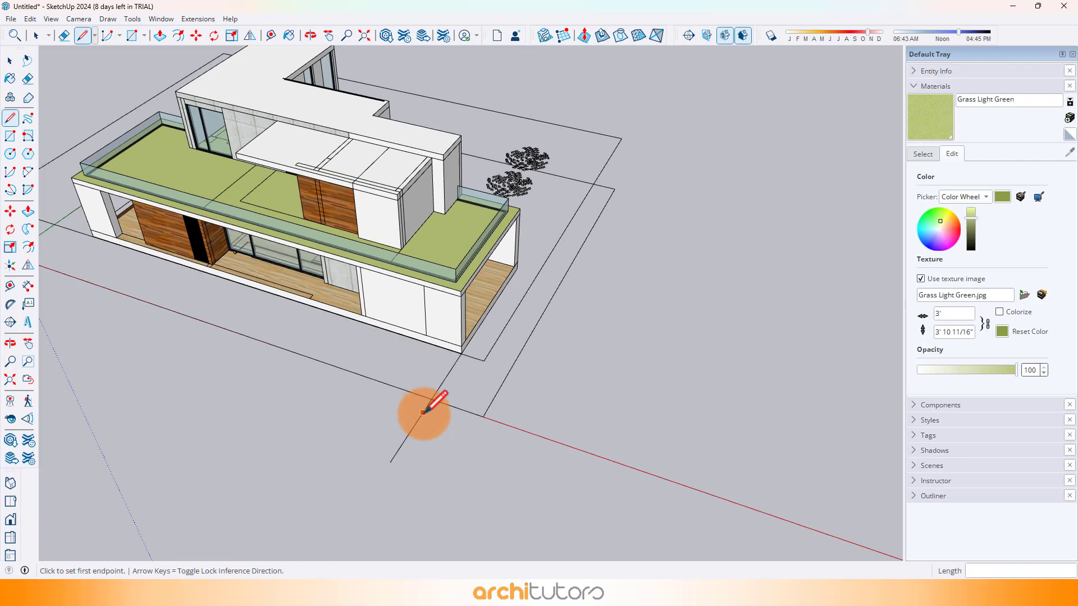
Draw a long ground rectangle beside the house, starting on the new line and running toward the back
{"action": "key", "text": "r"}
{"action": "left_click", "coordinate": [427, 405]}
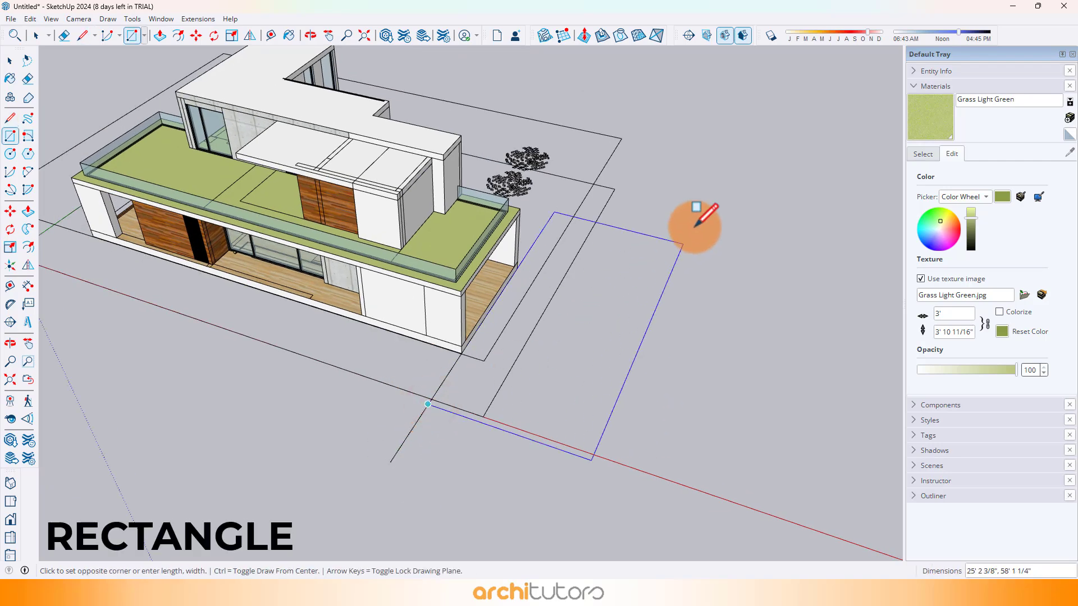
{"action": "left_click", "coordinate": [708, 180]}
{"action": "scroll", "coordinate": [642, 159], "scroll_direction": "up", "scroll_amount": 4}
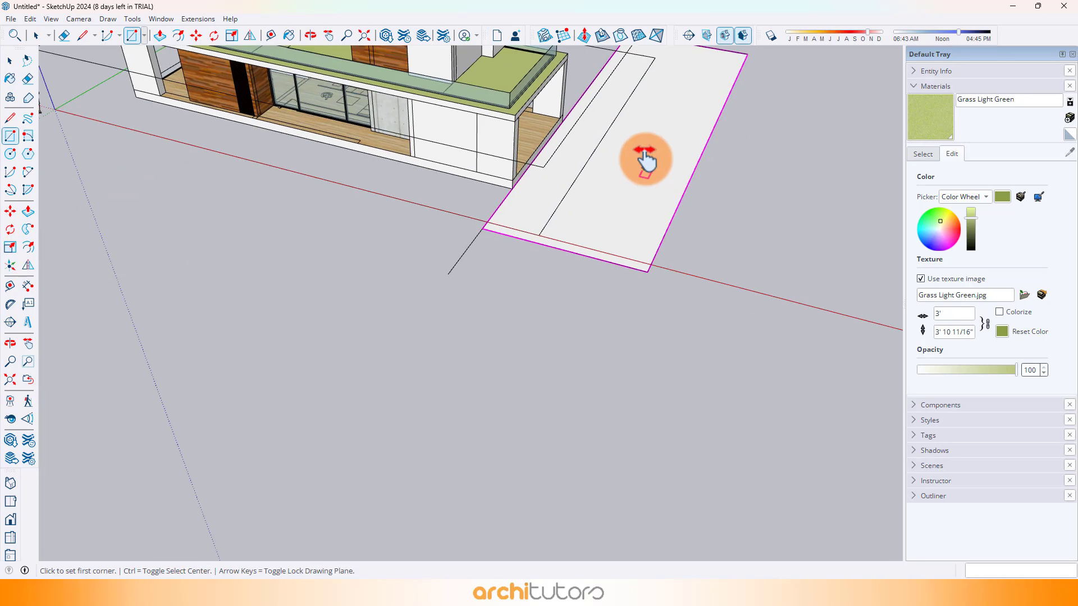
Extend the side area forward with a rectangle about 32' 9" by 41' 6" and a narrower rectangle in front of it
{"action": "left_click", "coordinate": [651, 261]}
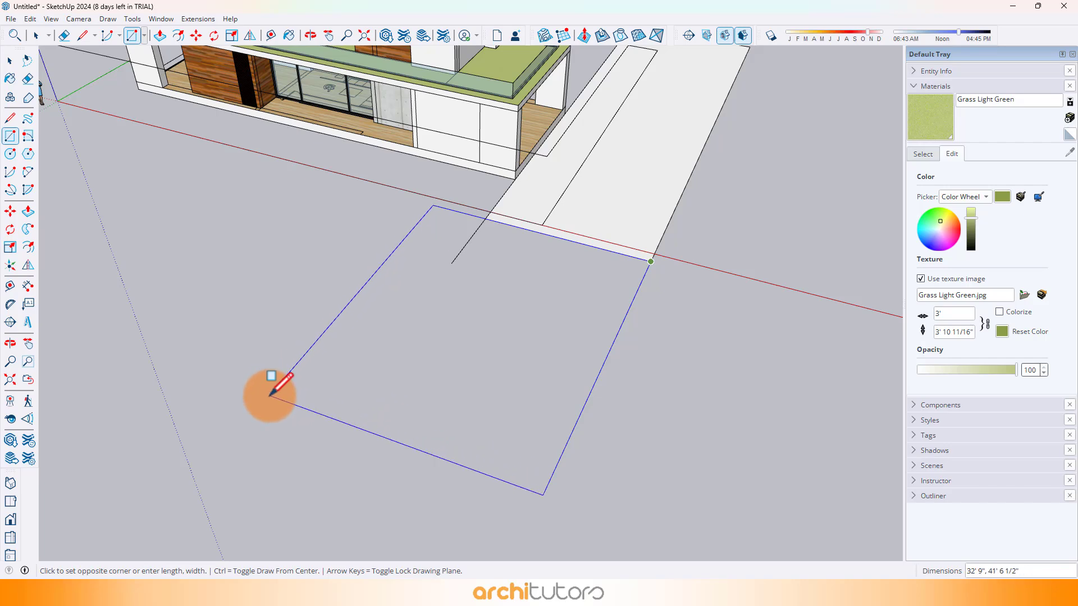
{"action": "left_click", "coordinate": [270, 397]}
{"action": "scroll", "coordinate": [522, 190], "scroll_direction": "down", "scroll_amount": 4}
{"action": "left_click", "coordinate": [556, 282]}
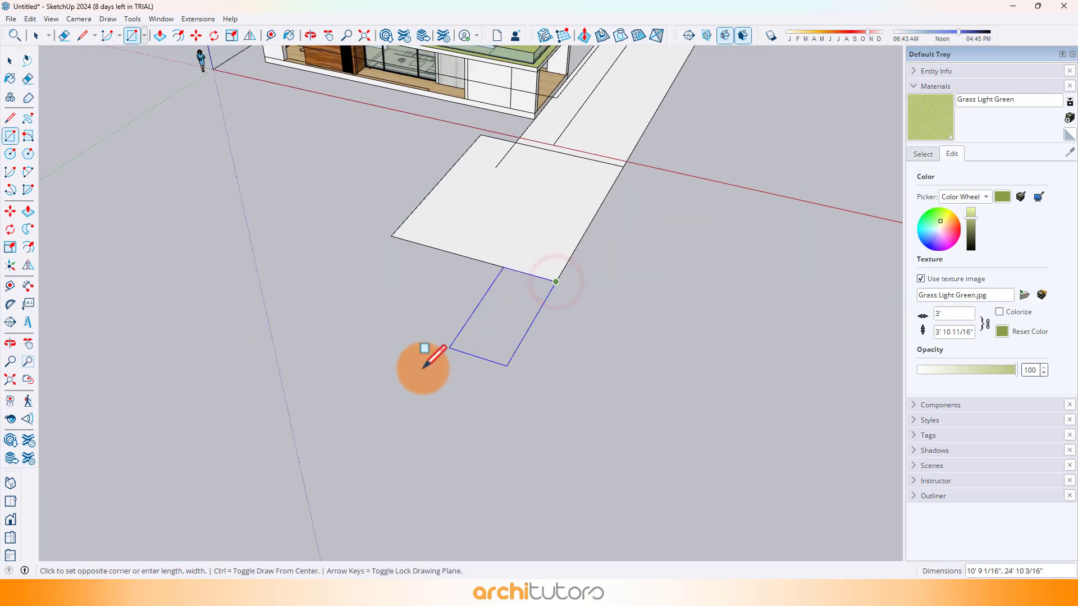
{"action": "left_click", "coordinate": [359, 357]}
Erase the dividing edges between the ground rectangles beside the house so they form one driveway face
{"action": "key", "text": "e"}
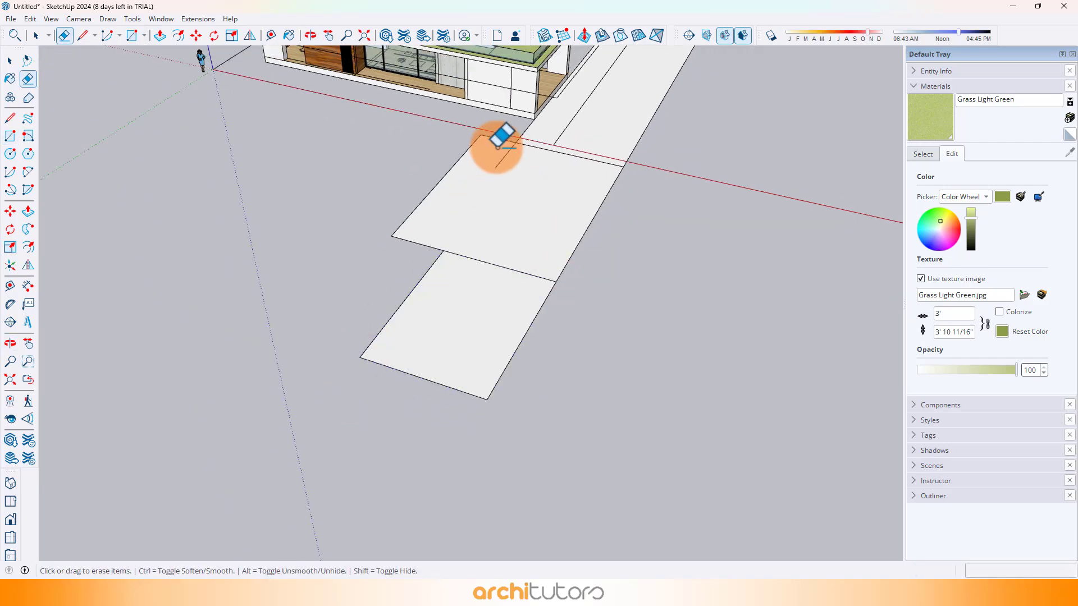
{"action": "left_click_drag", "start_coordinate": [591, 154], "coordinate": [582, 175]}
{"action": "left_click_drag", "start_coordinate": [514, 227], "coordinate": [485, 290]}
Try to offset the driveway outline inward by 1.5
{"action": "middle_click_drag", "start_coordinate": [511, 255], "coordinate": [660, 199]}
{"action": "mouse_move", "coordinate": [660, 199]}
{"action": "middle_mouse_down", "text": "shift"}
{"action": "mouse_move", "coordinate": [506, 251]}
{"action": "mouse_move", "coordinate": [553, 325]}
{"action": "mouse_move", "coordinate": [487, 302]}
{"action": "middle_mouse_up", "text": "shift"}
{"action": "scroll", "coordinate": [493, 253], "scroll_direction": "up", "scroll_amount": 5}
{"action": "key", "text": "f"}
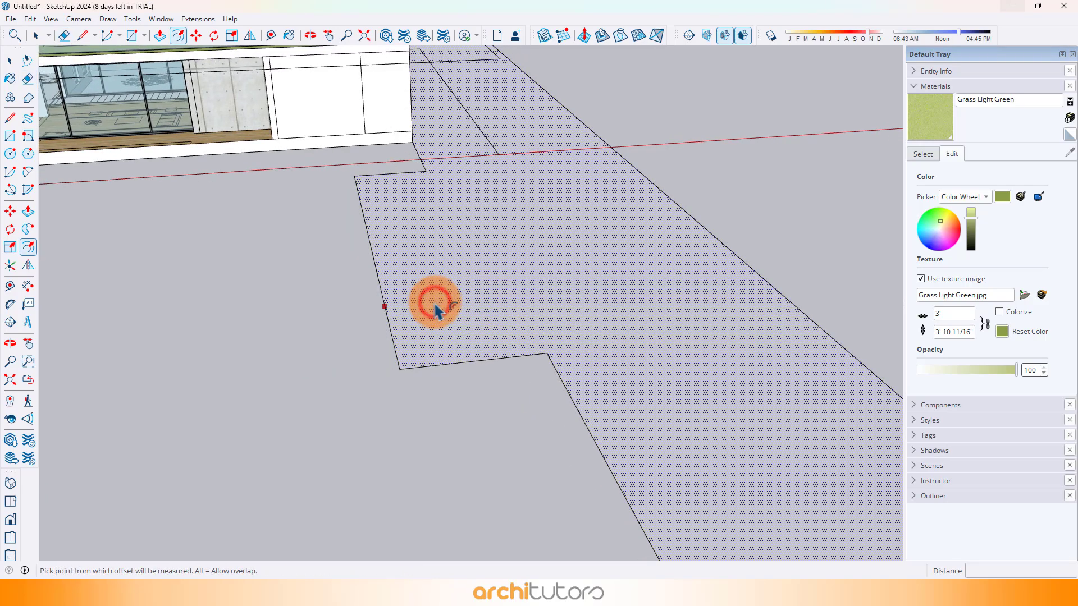
{"action": "left_click", "coordinate": [436, 306]}
{"action": "key", "text": "Return"}
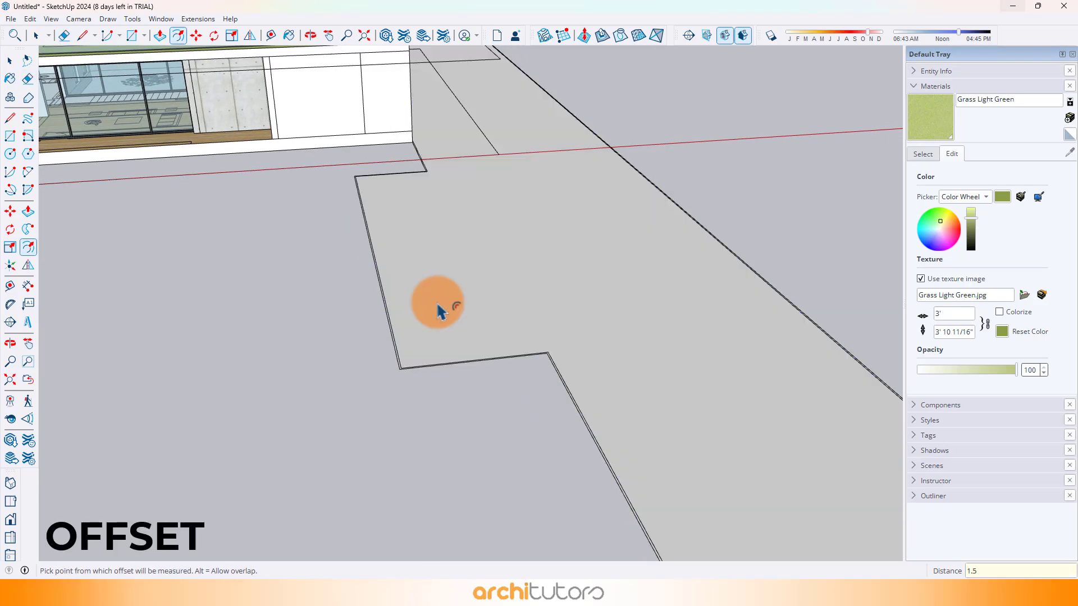
{"action": "middle_click_drag", "start_coordinate": [438, 304], "coordinate": [431, 262]}
{"action": "scroll", "coordinate": [434, 285], "scroll_direction": "up", "scroll_amount": 1}
{"action": "key", "text": "ctrl+z"}
Offset the driveway outline inward by 18" to create a border strip around it
{"action": "scroll", "coordinate": [399, 254], "scroll_direction": "up", "scroll_amount": 2}
{"action": "left_click", "coordinate": [402, 260]}
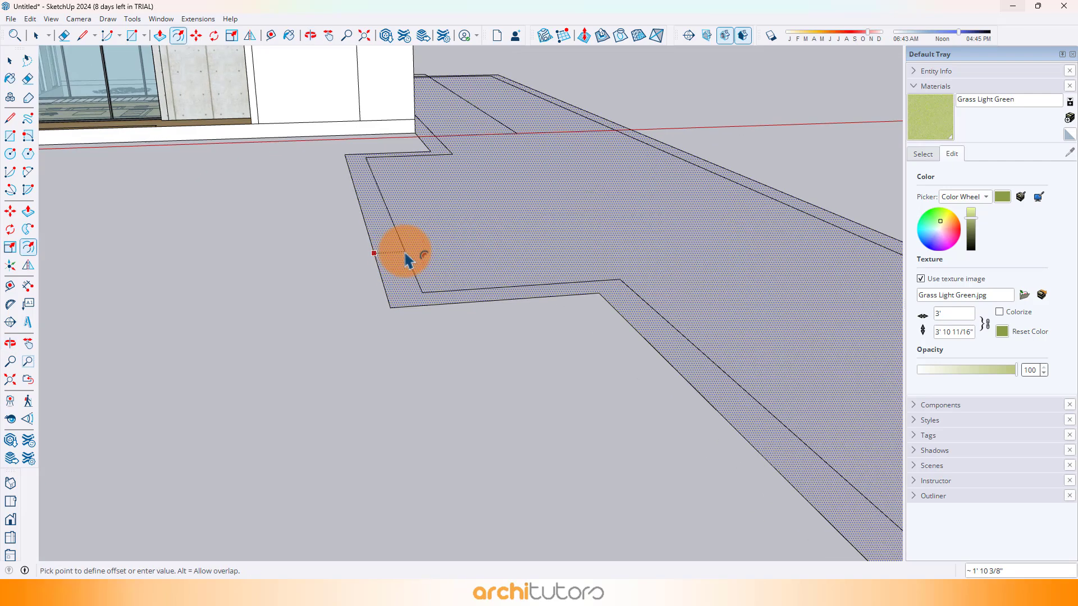
{"action": "key", "text": "Return"}
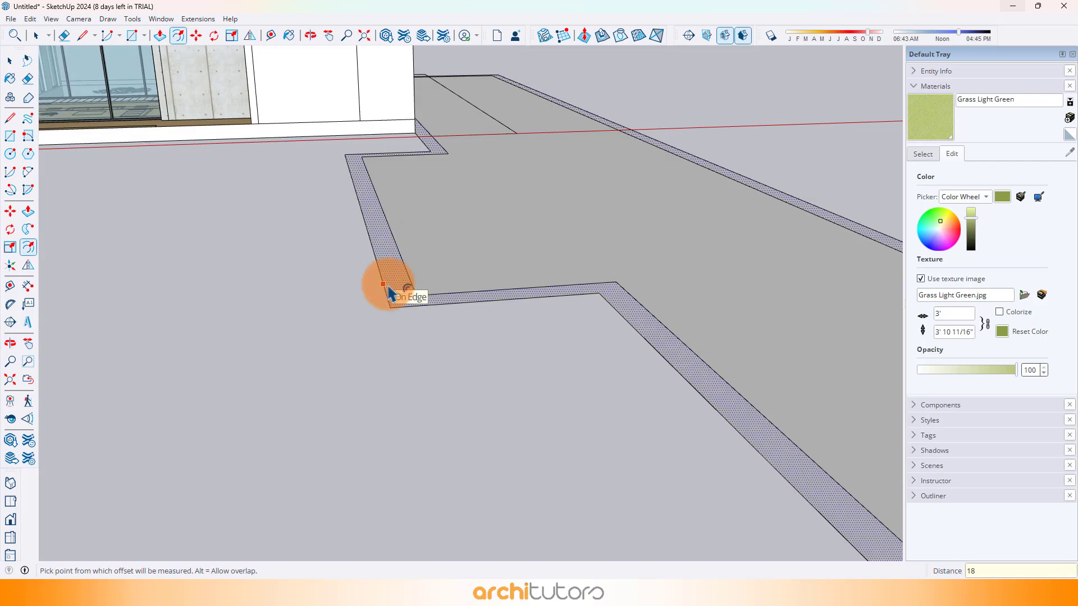
Push/pull the border strip into a solid curb standing above the enclosed driveway surface
{"action": "key", "text": "p"}
{"action": "left_click", "coordinate": [391, 293]}
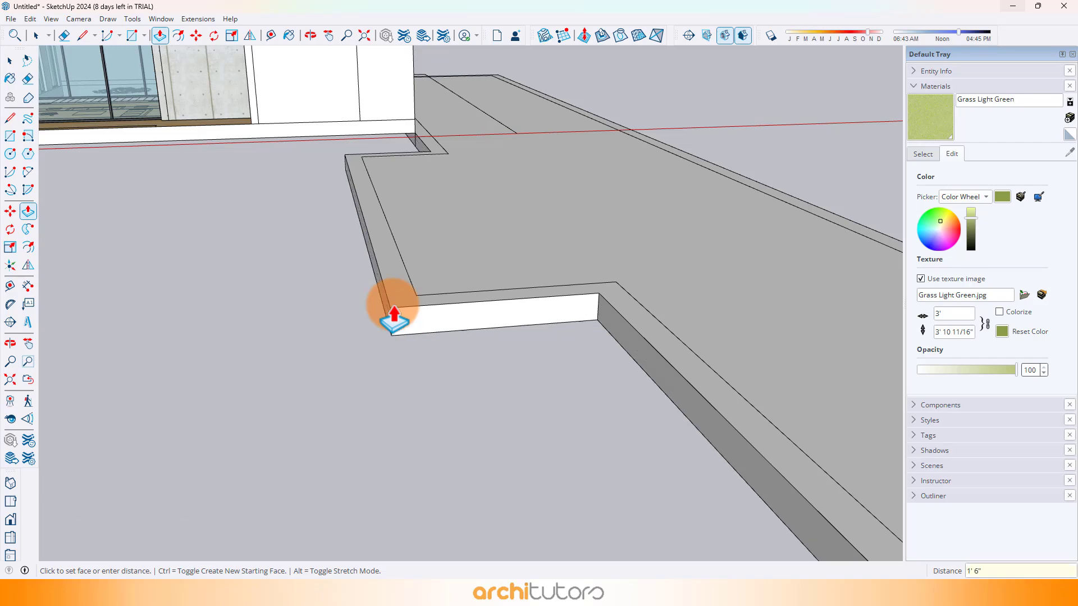
{"action": "middle_click_drag", "start_coordinate": [448, 289], "coordinate": [433, 204]}
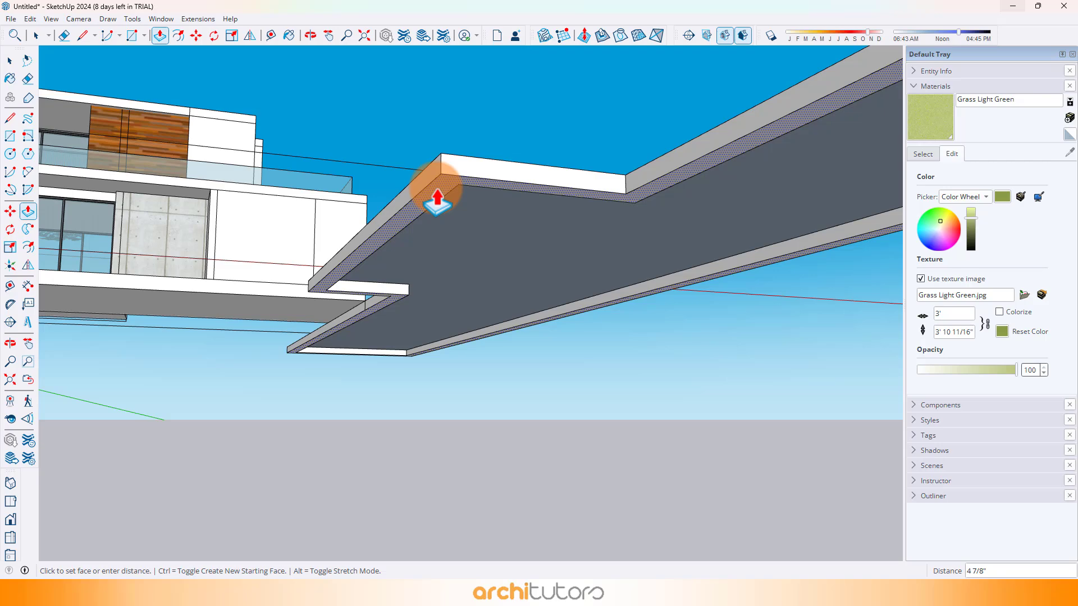
{"action": "middle_click_drag", "start_coordinate": [440, 200], "coordinate": [420, 310]}
{"action": "left_click", "coordinate": [472, 381]}
{"action": "key", "text": "space"}
Paint the driveway surface inside the curb with Pavers Flagstone Gray from the Landscaping, Fencing and Vegetation materials
{"action": "left_click", "coordinate": [923, 153]}
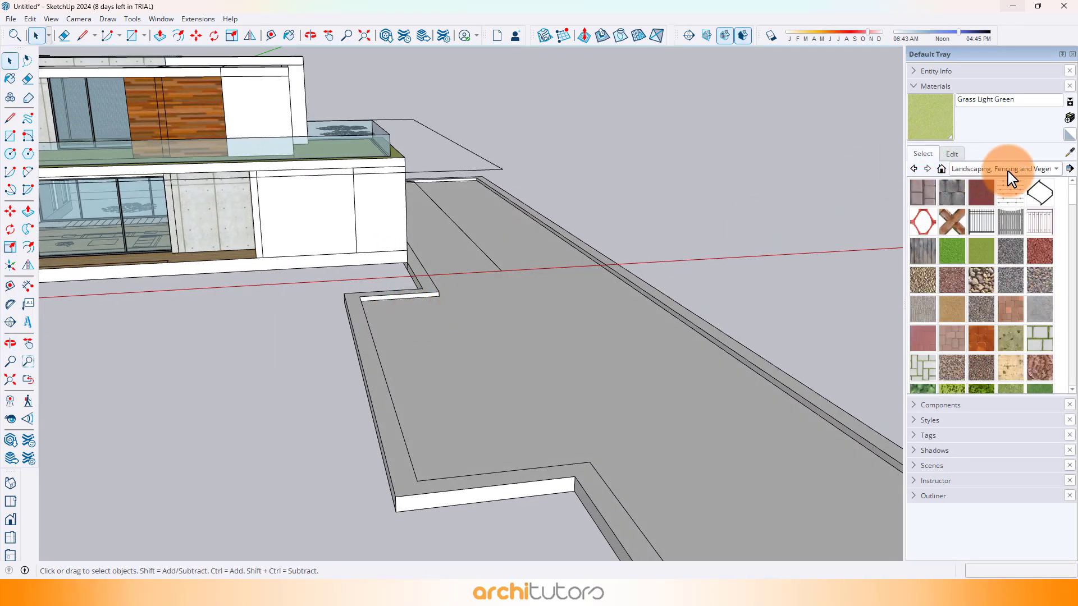
{"action": "left_click", "coordinate": [1038, 314]}
{"action": "left_click", "coordinate": [564, 327]}
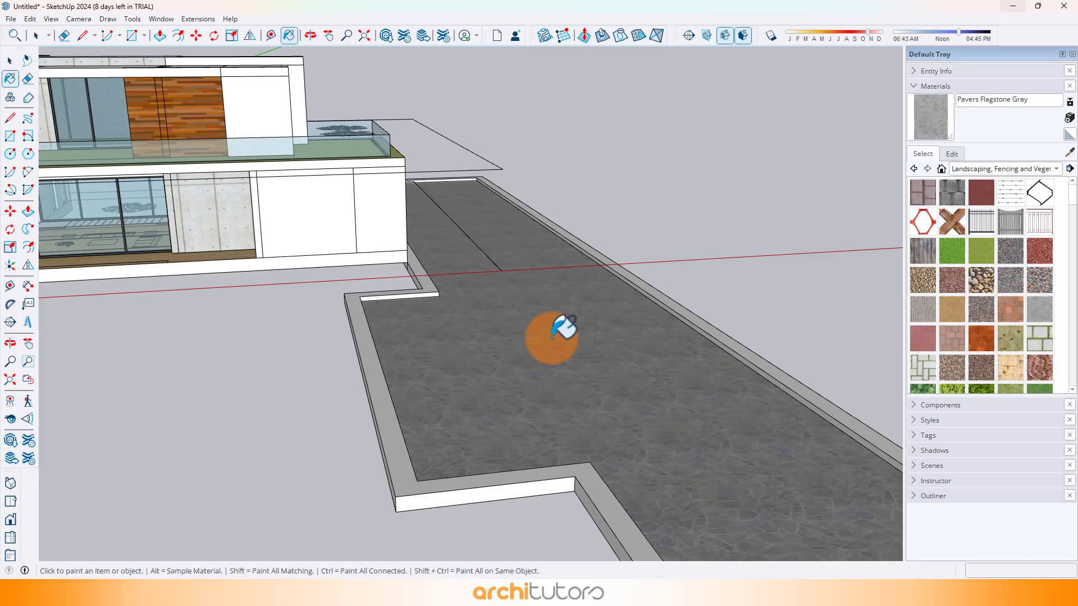
Draw a 7' by 3' rectangle on the ground against the house's front base, below the sliding glass doors
{"action": "mouse_move", "coordinate": [561, 325]}
{"action": "middle_mouse_down"}
{"action": "mouse_move", "coordinate": [471, 330]}
{"action": "mouse_move", "coordinate": [671, 264]}
{"action": "middle_mouse_up"}
{"action": "scroll", "coordinate": [715, 211], "scroll_direction": "down", "scroll_amount": 3}
{"action": "middle_click_drag", "start_coordinate": [714, 211], "coordinate": [517, 255]}
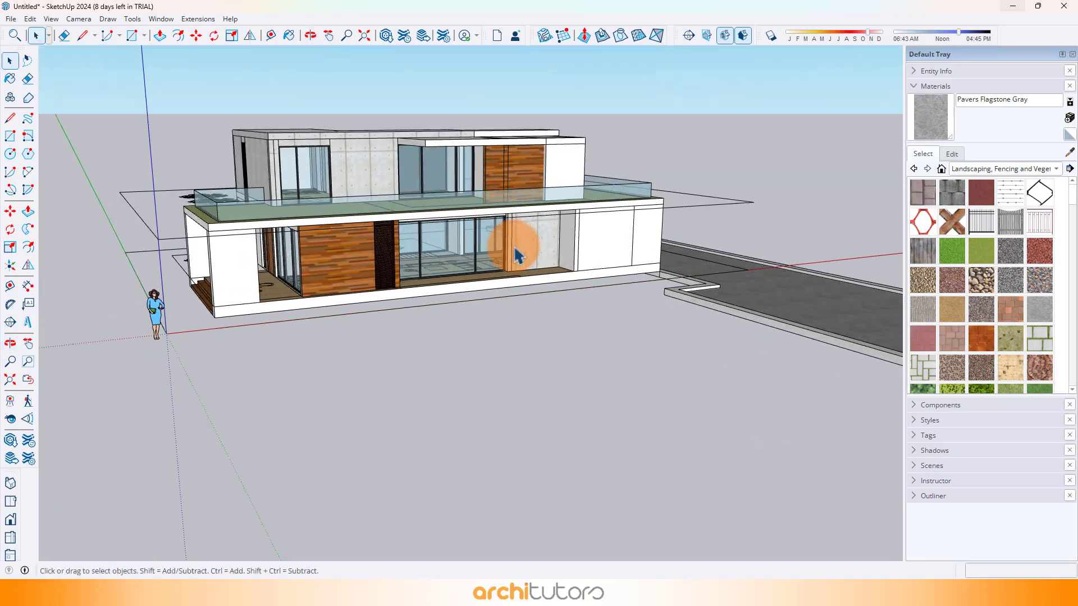
{"action": "scroll", "coordinate": [519, 270], "scroll_direction": "up", "scroll_amount": 1}
{"action": "scroll", "coordinate": [565, 313], "scroll_direction": "up", "scroll_amount": 1}
{"action": "middle_click_drag", "start_coordinate": [564, 313], "coordinate": [591, 346]}
{"action": "scroll", "coordinate": [504, 275], "scroll_direction": "up", "scroll_amount": 2}
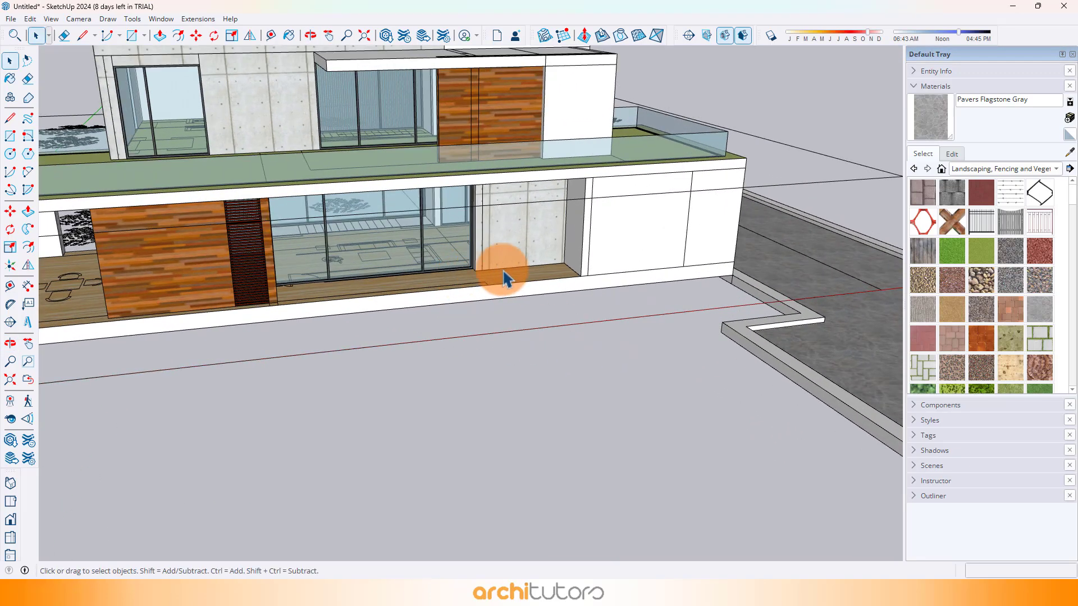
{"action": "middle_click_drag", "start_coordinate": [504, 275], "coordinate": [432, 314]}
{"action": "scroll", "coordinate": [432, 313], "scroll_direction": "up", "scroll_amount": 1}
{"action": "scroll", "coordinate": [433, 322], "scroll_direction": "up", "scroll_amount": 4}
{"action": "key", "text": "r"}
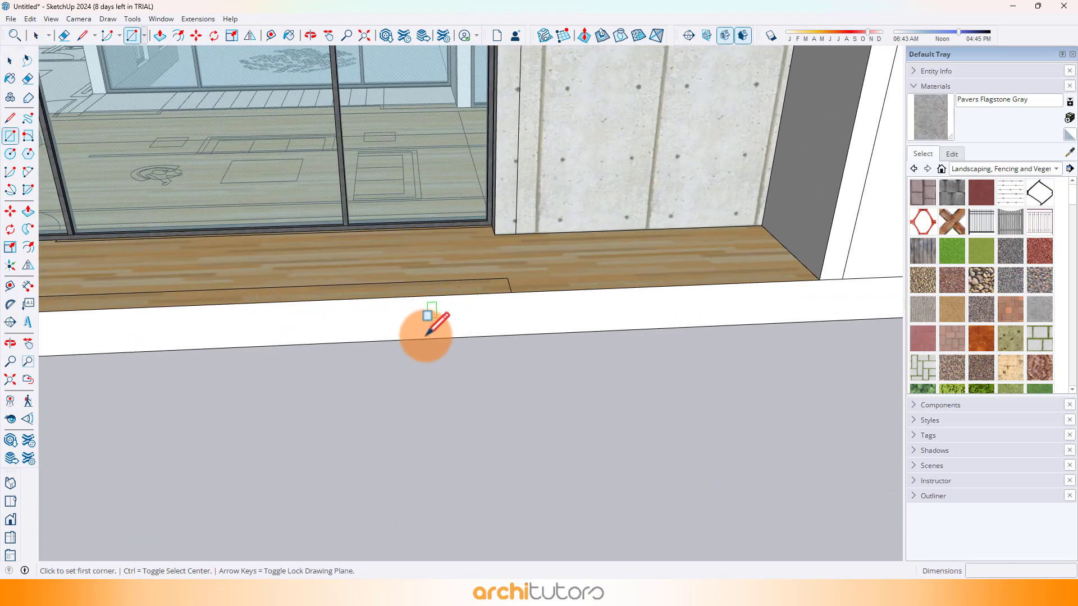
{"action": "left_click", "coordinate": [411, 340]}
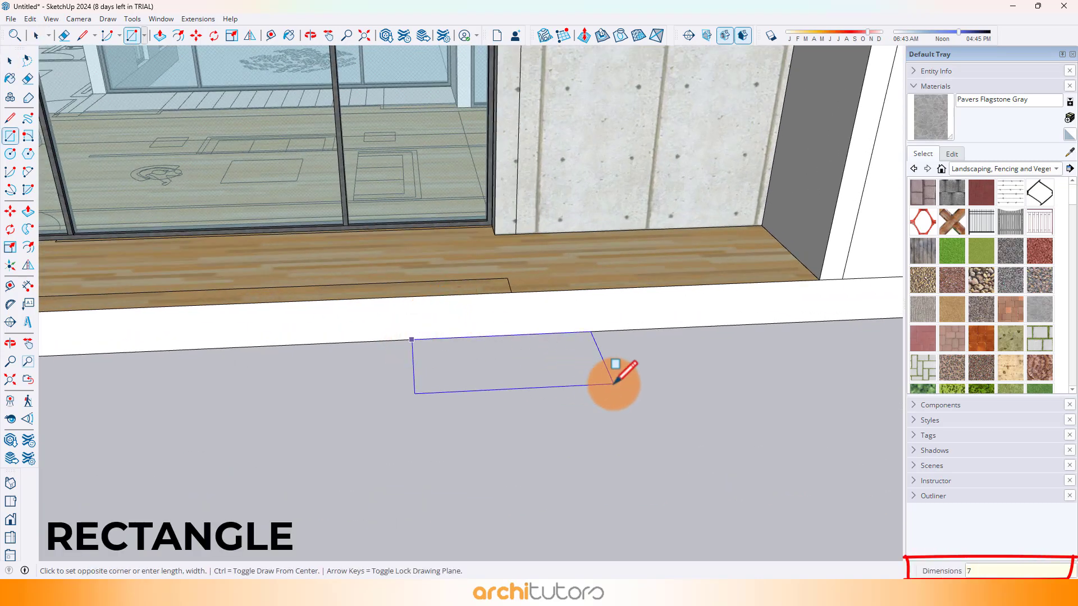
{"action": "type", "text": "7',3'"}
{"action": "key", "text": "Return"}
Push/pull the rectangle up into a low entrance step and make the solid a group
{"action": "scroll", "coordinate": [428, 468], "scroll_direction": "down", "scroll_amount": 2}
{"action": "scroll", "coordinate": [445, 432], "scroll_direction": "down", "scroll_amount": 2}
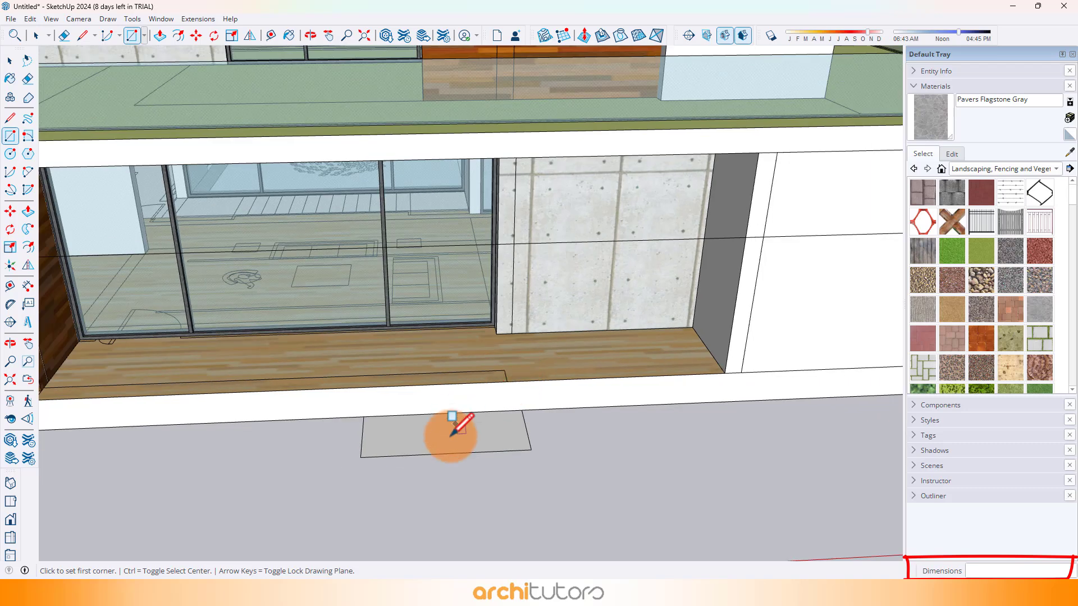
{"action": "scroll", "coordinate": [457, 438], "scroll_direction": "up", "scroll_amount": 3}
{"action": "key", "text": "p"}
{"action": "left_click", "coordinate": [499, 442]}
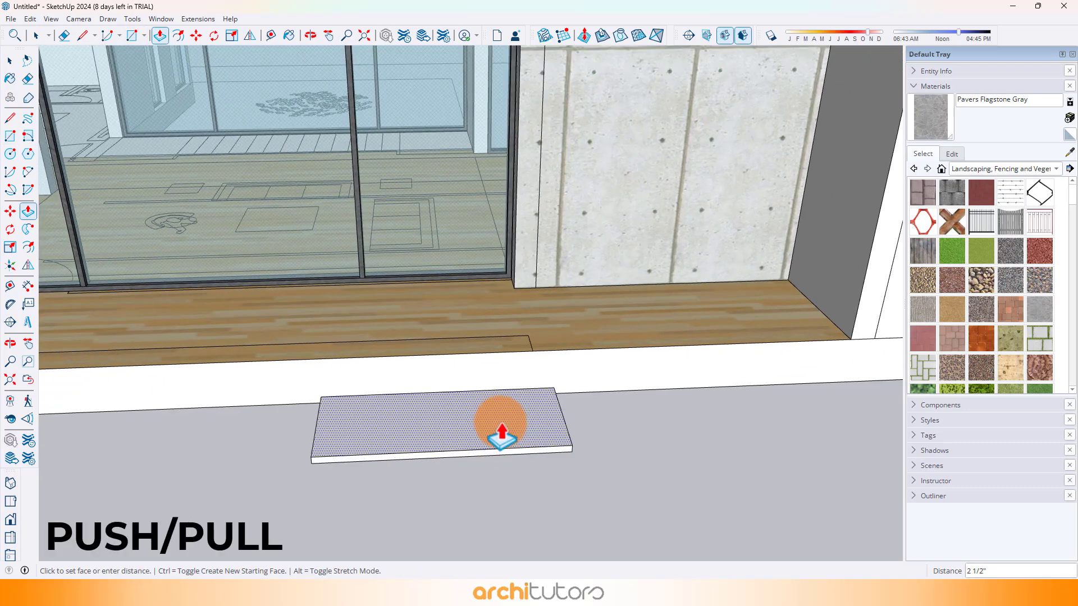
{"action": "key", "text": "Return"}
{"action": "key", "text": "space"}
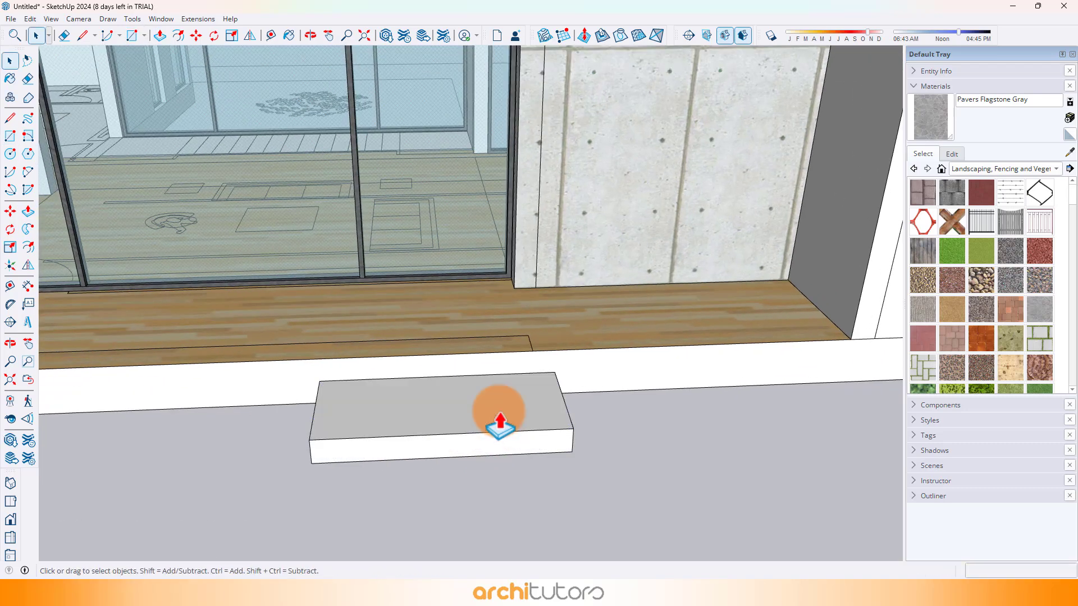
{"action": "triple_click", "coordinate": [498, 409]}
{"action": "right_click", "coordinate": [500, 410]}
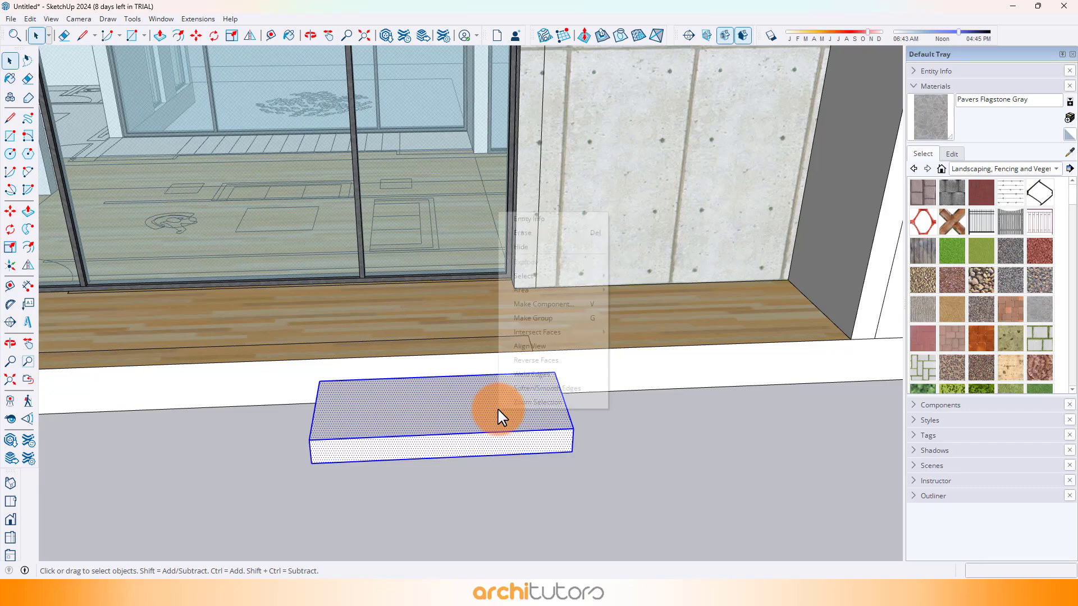
{"action": "left_click", "coordinate": [539, 319]}
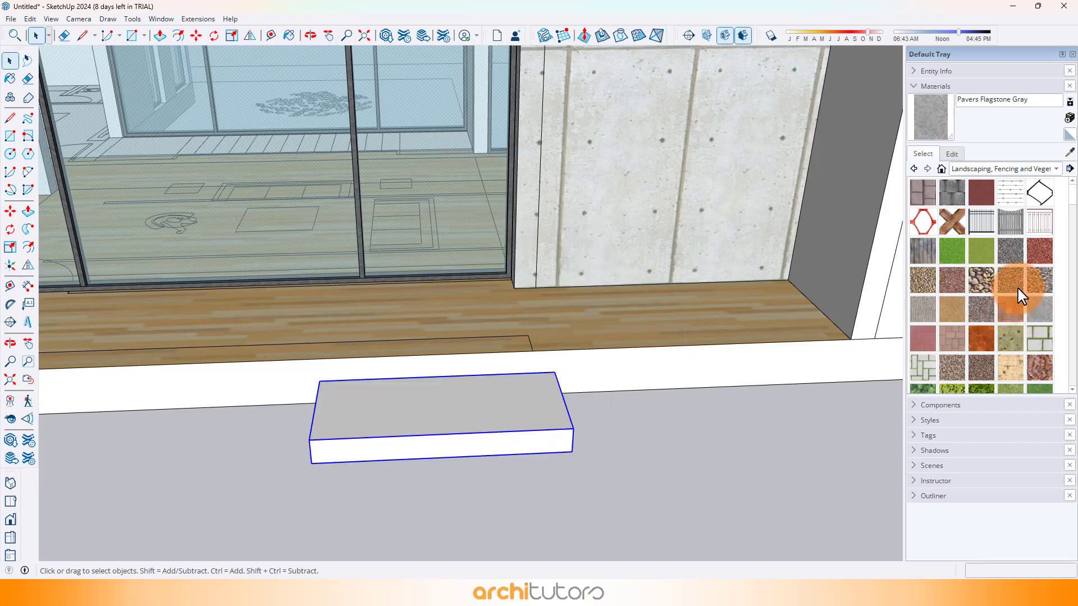
Paint the entrance step with Granite Light Gray from the Stone materials and lighten the material's color
{"action": "left_click", "coordinate": [1009, 169]}
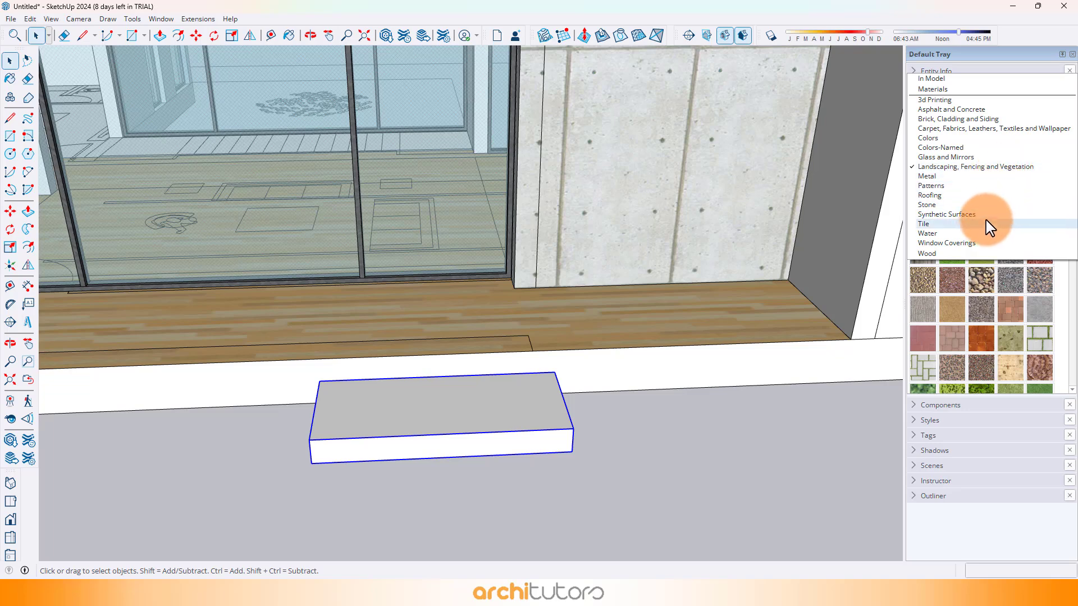
{"action": "left_click", "coordinate": [928, 205]}
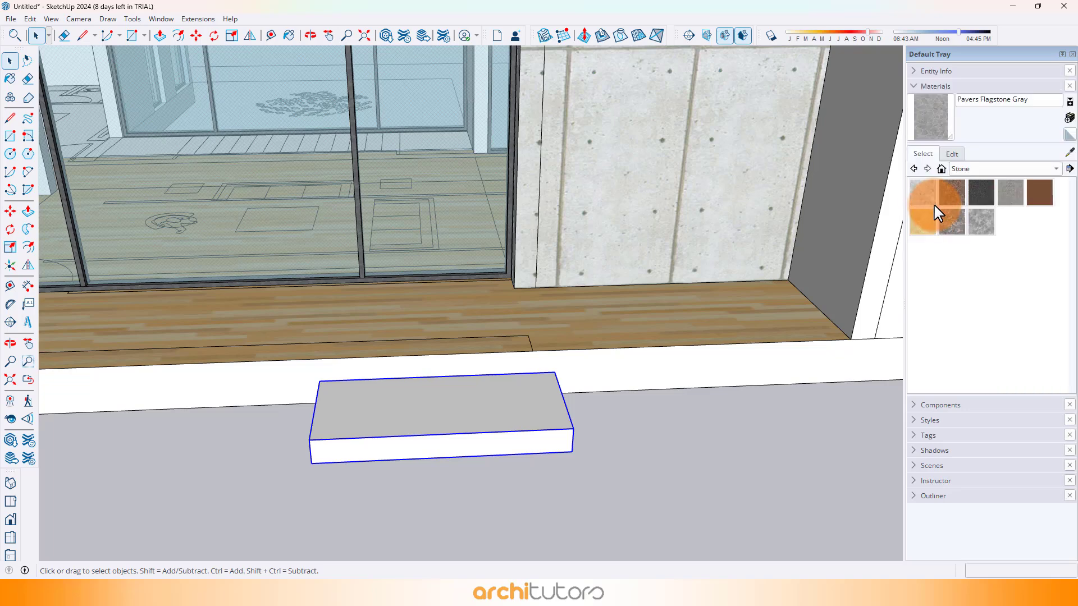
{"action": "left_click", "coordinate": [1001, 201]}
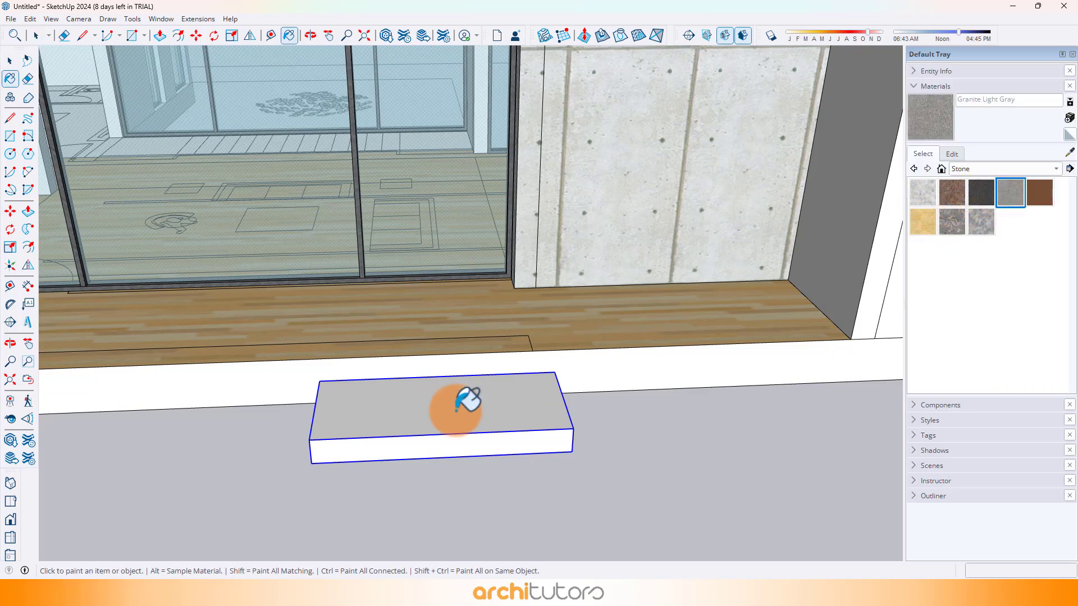
{"action": "left_click", "coordinate": [457, 410]}
{"action": "middle_click_drag", "start_coordinate": [493, 331], "coordinate": [864, 303]}
{"action": "left_click", "coordinate": [961, 157]}
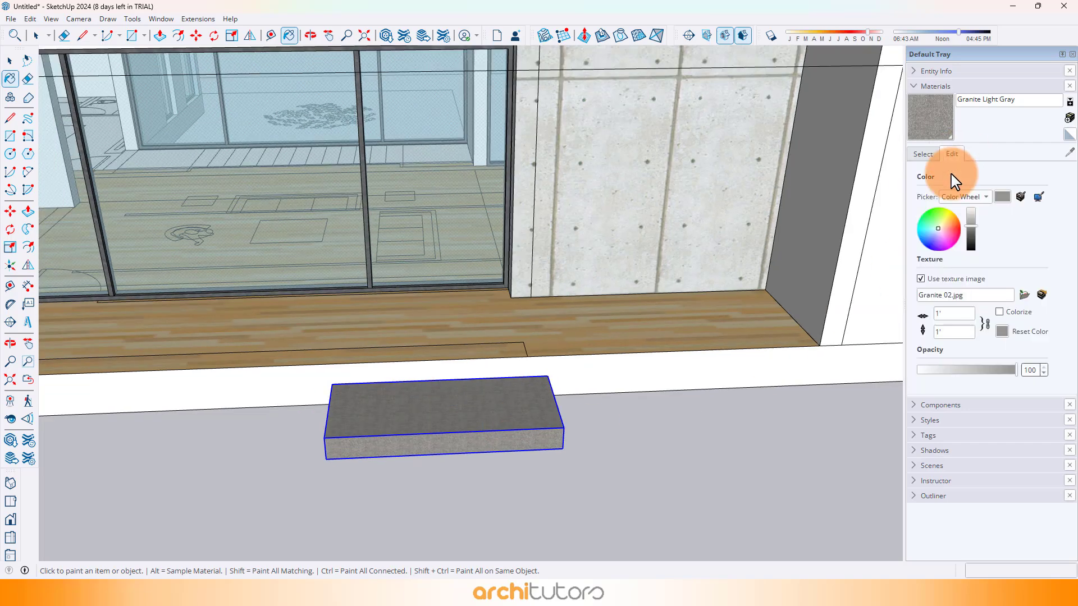
{"action": "left_click_drag", "start_coordinate": [973, 224], "coordinate": [972, 221]}
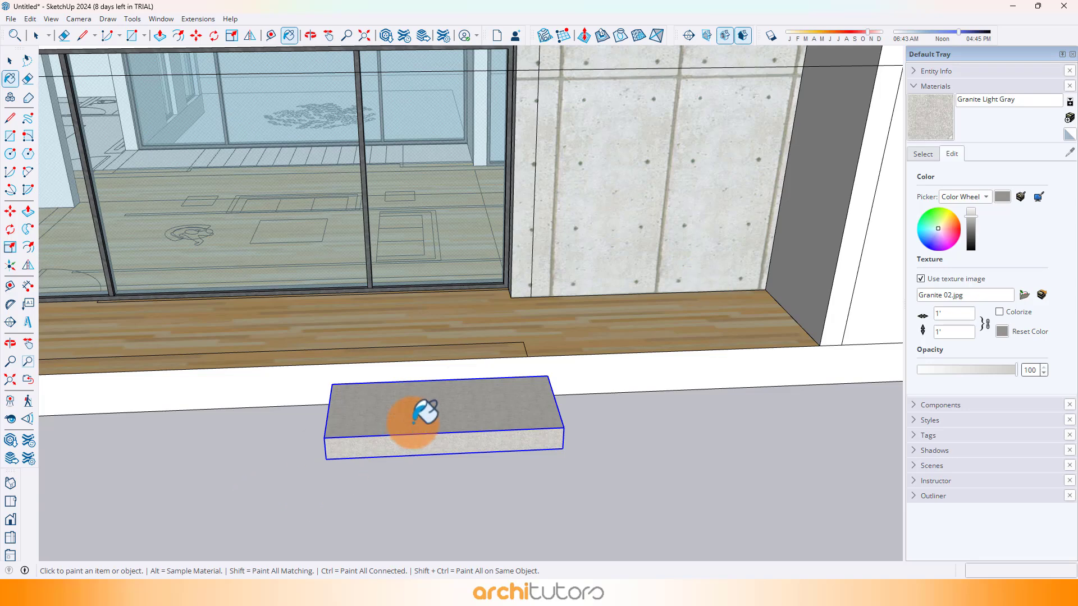
Copy the granite step away from the house along the green axis, leaving a 14" gap between the two
{"action": "middle_click_drag", "start_coordinate": [425, 412], "coordinate": [469, 356], "text": "shift"}
{"action": "key", "text": "space"}
{"action": "middle_click_drag", "start_coordinate": [429, 385], "coordinate": [476, 367]}
{"action": "left_click", "coordinate": [451, 353]}
{"action": "key", "text": "ctrl"}
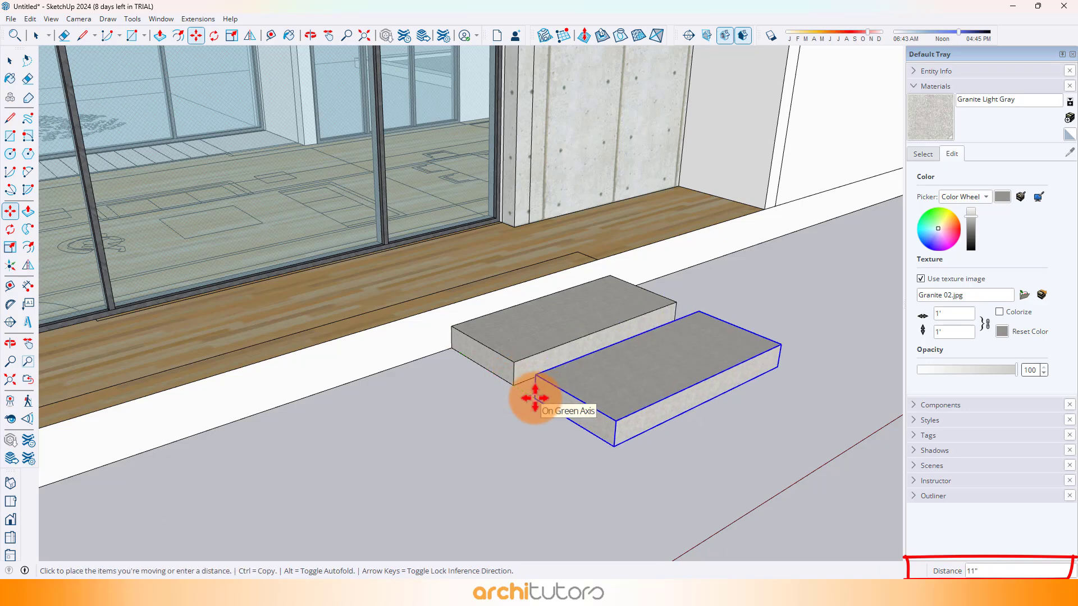
{"action": "type", "text": "14"}
{"action": "key", "text": "Return"}
{"action": "key", "text": "space"}
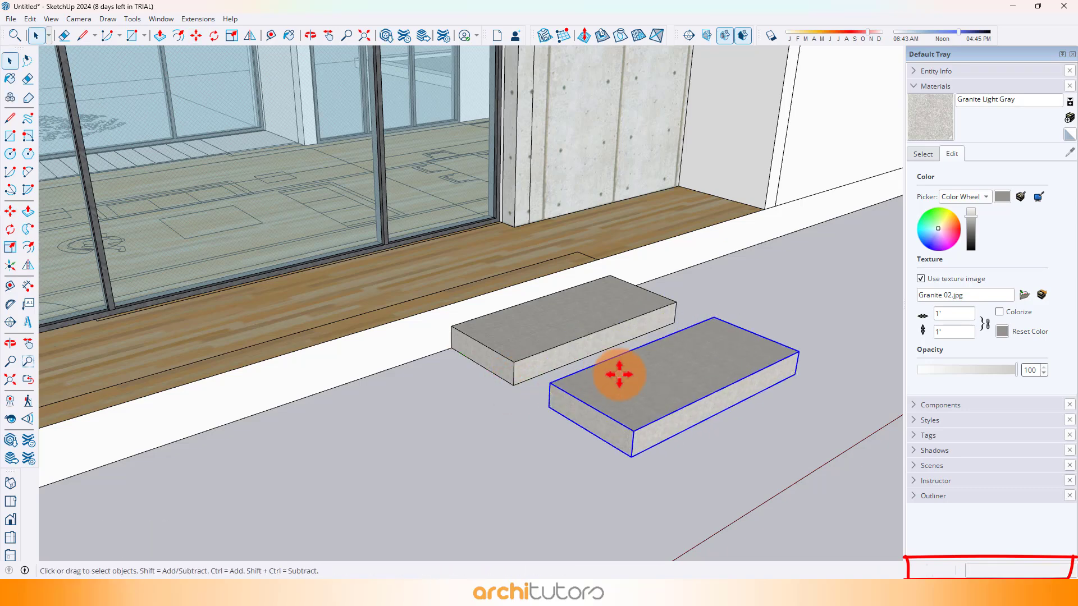
Open the copied step, push its top face down 6" to make a thin slab, and close the group
{"action": "double_click", "coordinate": [622, 384]}
{"action": "key", "text": "p"}
{"action": "left_click", "coordinate": [613, 397]}
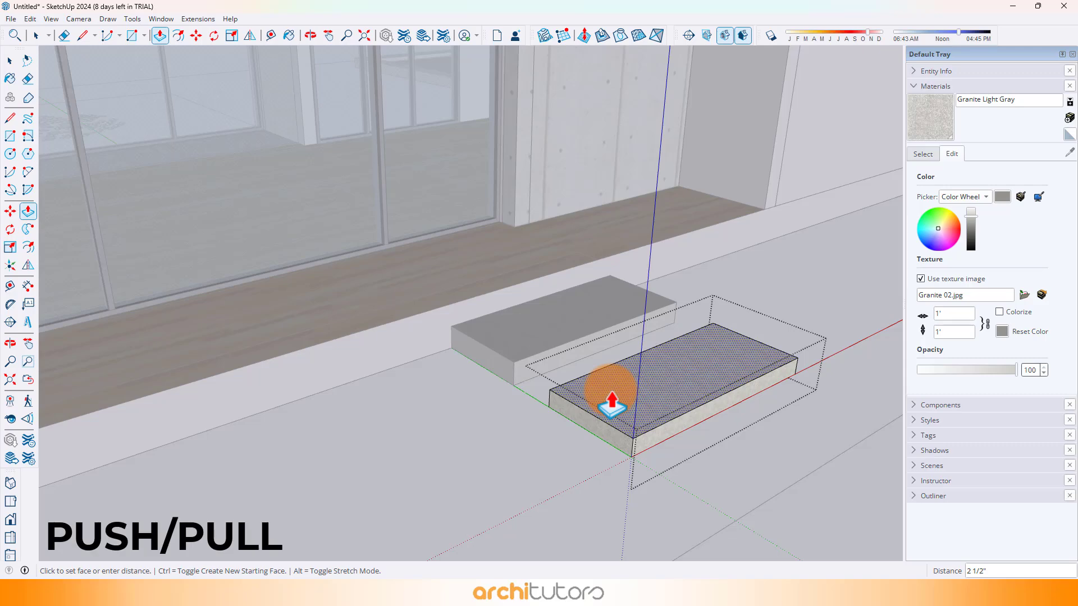
{"action": "type", "text": "6"}
{"action": "key", "text": "Return"}
{"action": "key", "text": "space"}
{"action": "left_click", "coordinate": [463, 305]}
Copy the thin slab 6' away from the house along the green axis and array it into eight evenly spaced copies
{"action": "scroll", "coordinate": [462, 304], "scroll_direction": "down", "scroll_amount": 3}
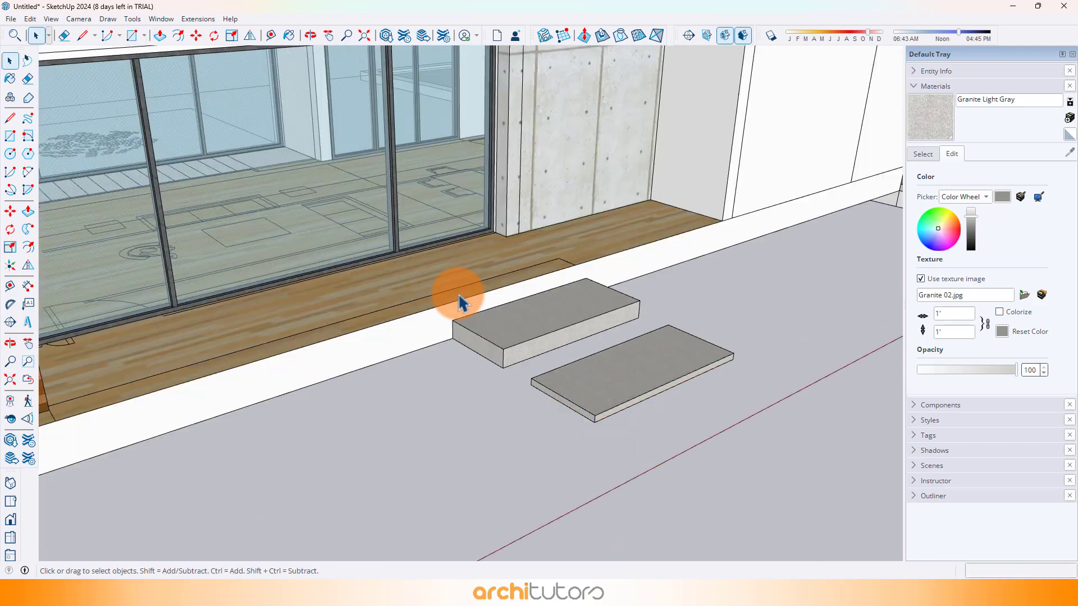
{"action": "middle_click_drag", "start_coordinate": [662, 365], "coordinate": [594, 316]}
{"action": "left_click", "coordinate": [558, 331]}
{"action": "scroll", "coordinate": [555, 343], "scroll_direction": "up", "scroll_amount": 2}
{"action": "key", "text": "m"}
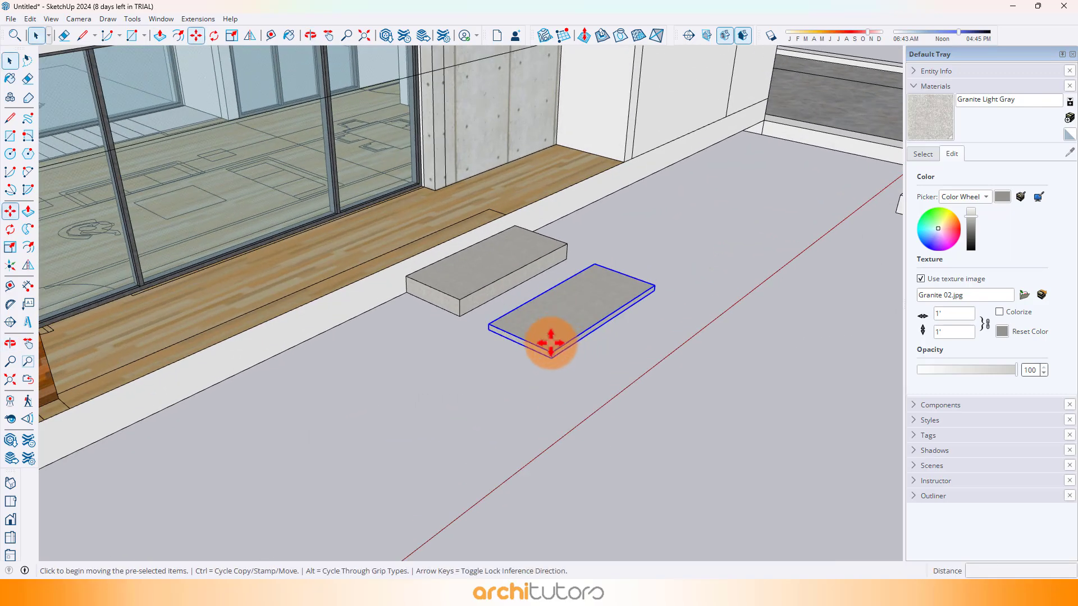
{"action": "left_click", "coordinate": [510, 359]}
{"action": "key", "text": "ctrl"}
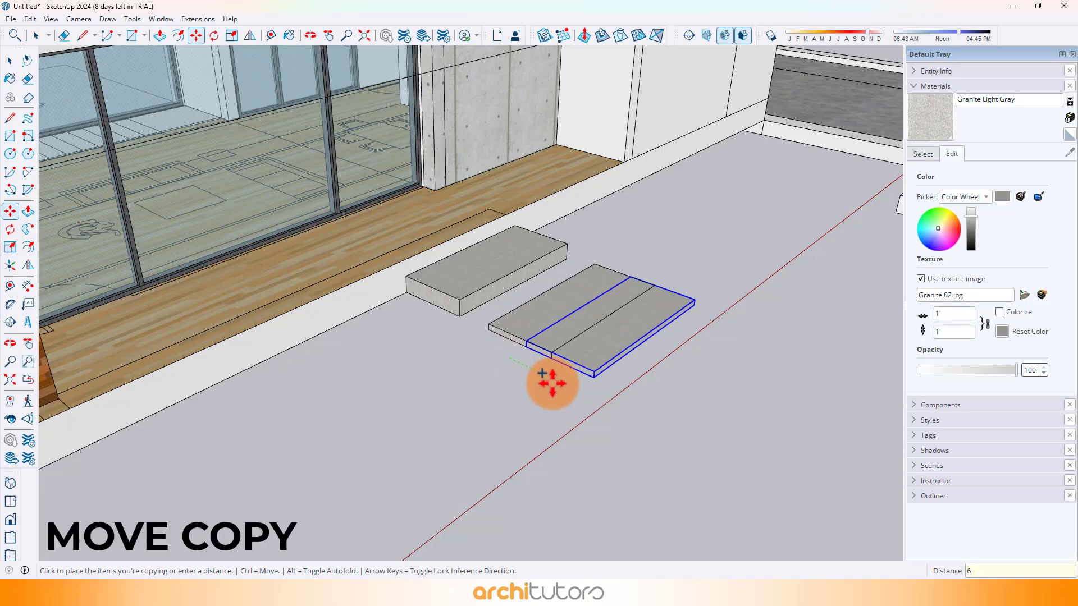
{"action": "type", "text": "6'"}
{"action": "key", "text": "Return"}
{"action": "scroll", "coordinate": [553, 384], "scroll_direction": "down", "scroll_amount": 3}
{"action": "middle_click_drag", "start_coordinate": [481, 253], "coordinate": [508, 302]}
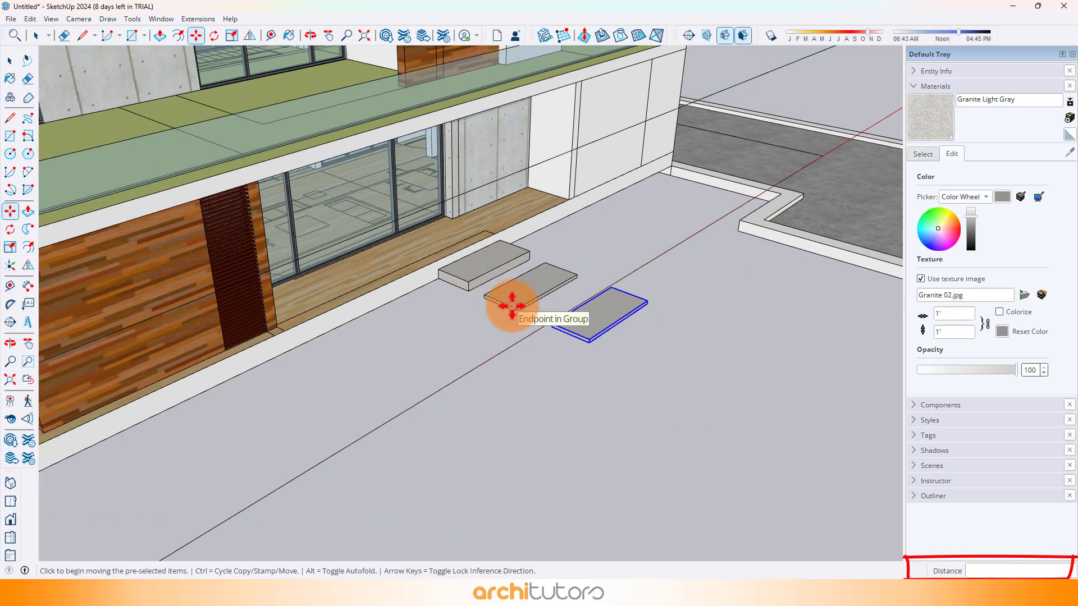
{"action": "key", "text": "Return"}
{"action": "scroll", "coordinate": [470, 281], "scroll_direction": "down", "scroll_amount": 5}
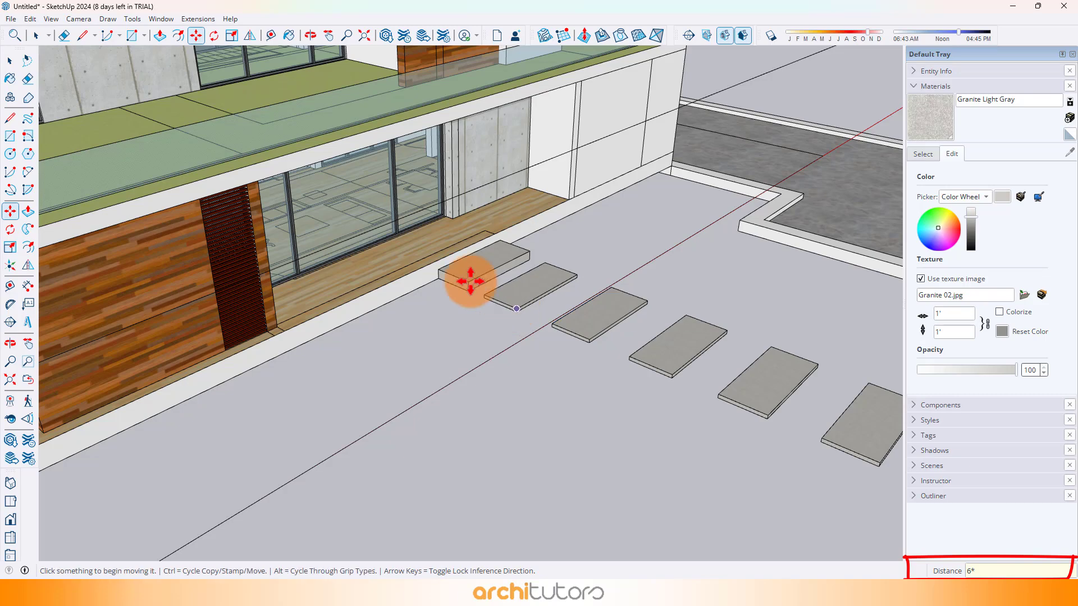
{"action": "scroll", "coordinate": [457, 270], "scroll_direction": "up", "scroll_amount": 2}
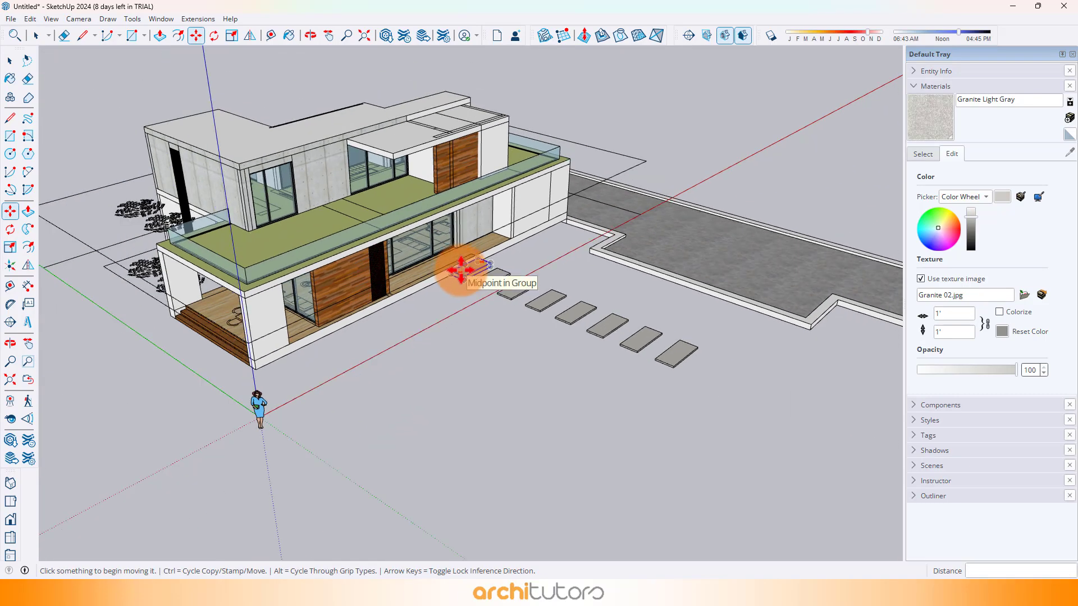
{"action": "scroll", "coordinate": [461, 270], "scroll_direction": "down", "scroll_amount": 2}
{"action": "middle_click_drag", "start_coordinate": [517, 306], "coordinate": [498, 284]}
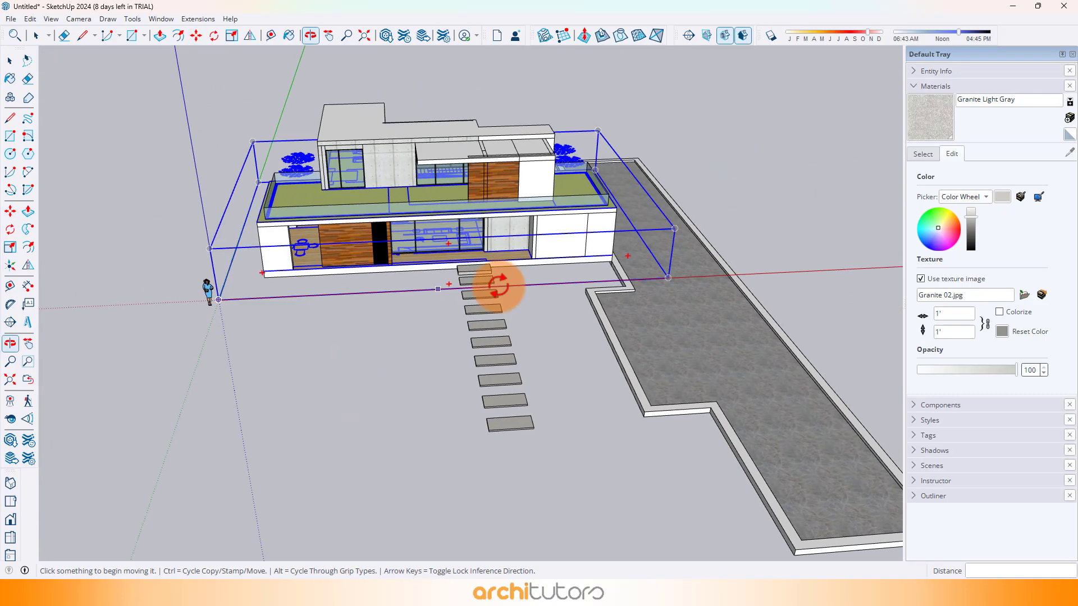
Copy the entrance step and all its stepping stones along the red axis to the front of the house's other end
{"action": "scroll", "coordinate": [463, 271], "scroll_direction": "up", "scroll_amount": 1}
{"action": "key", "text": "space"}
{"action": "scroll", "coordinate": [461, 269], "scroll_direction": "up", "scroll_amount": 1}
{"action": "left_click", "coordinate": [461, 269]}
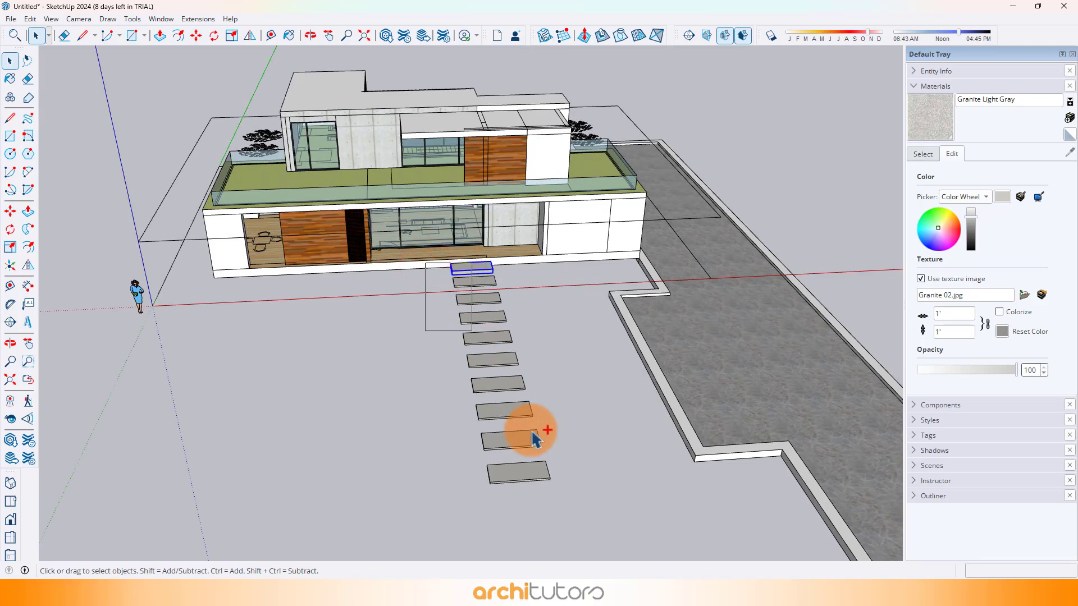
{"action": "left_click_drag", "start_coordinate": [532, 432], "coordinate": [573, 537], "text": "ctrl"}
{"action": "middle_click_drag", "start_coordinate": [566, 387], "coordinate": [536, 385]}
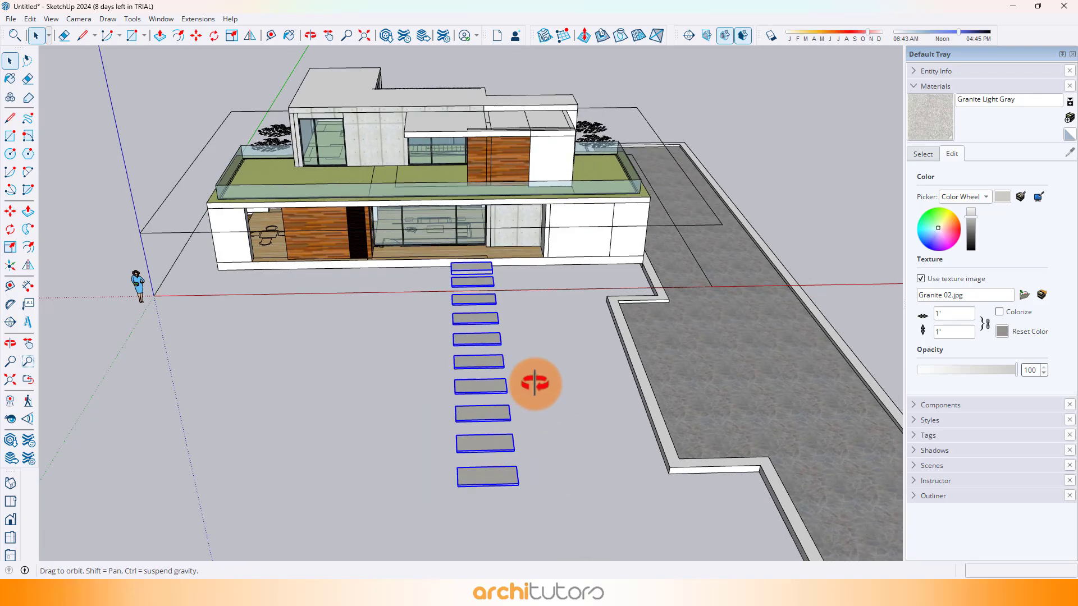
{"action": "left_click", "coordinate": [456, 337]}
{"action": "key", "text": "ctrl"}
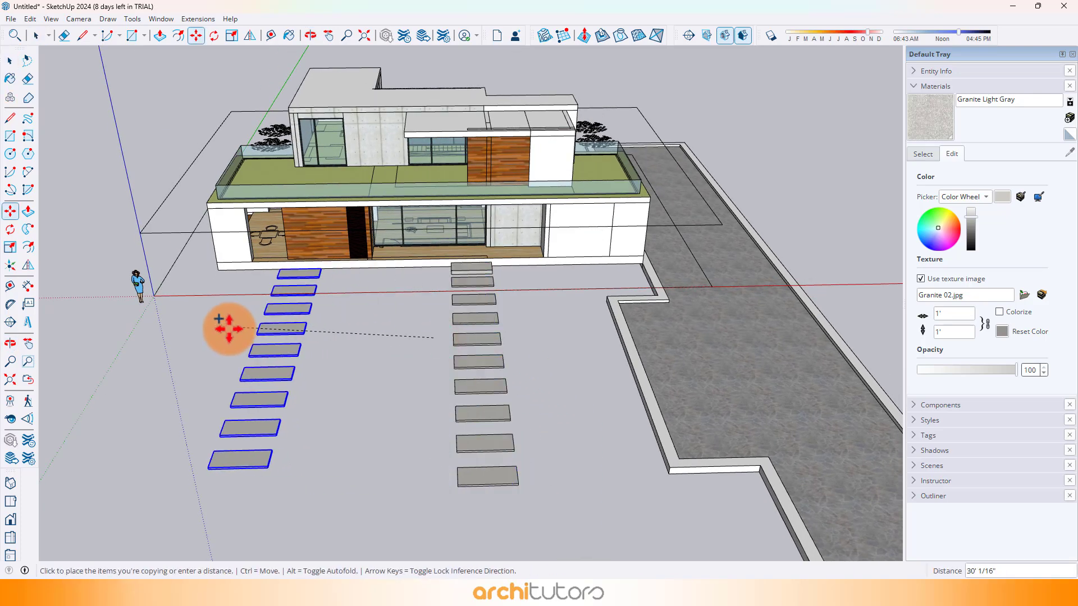
{"action": "left_click", "coordinate": [194, 337]}
{"action": "key", "text": "space"}
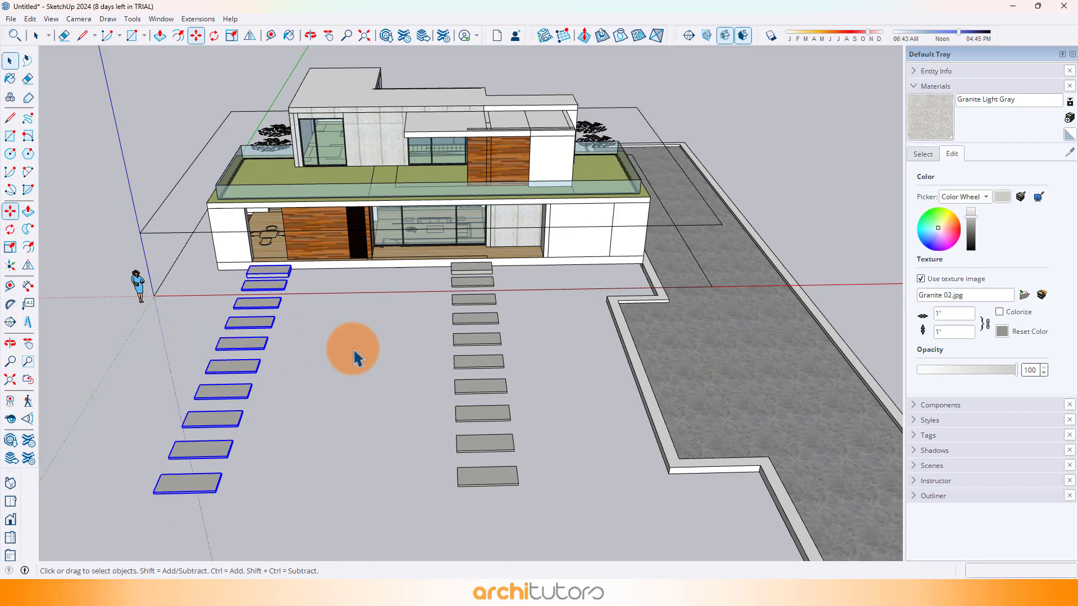
Draw a ground rectangle of about 166' by 417' that surrounds the house, driveway and both paths
{"action": "middle_click_drag", "start_coordinate": [356, 356], "coordinate": [487, 349]}
{"action": "scroll", "coordinate": [488, 349], "scroll_direction": "down", "scroll_amount": 6}
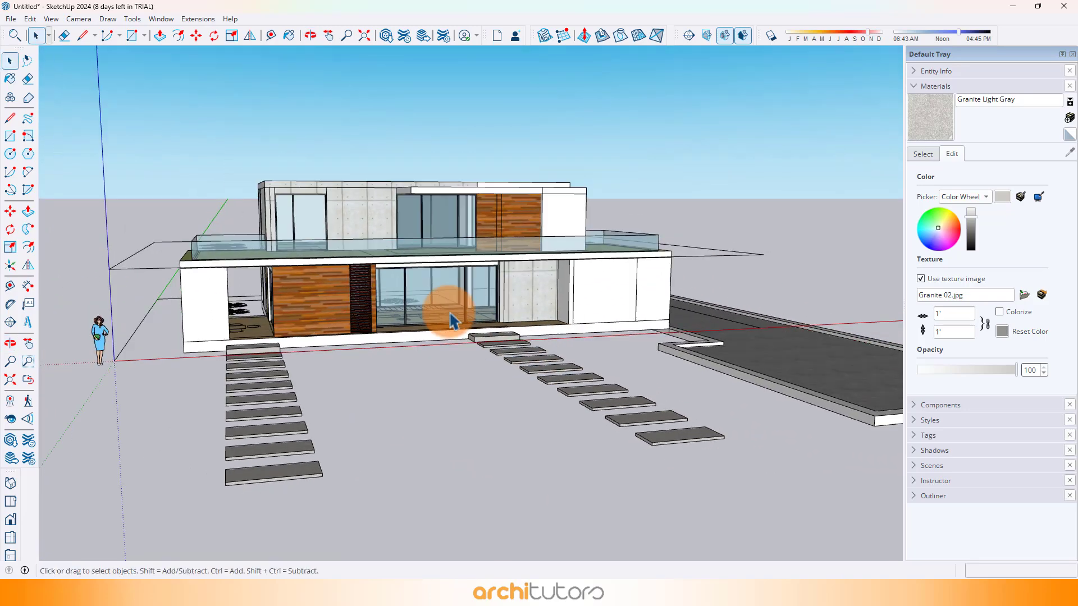
{"action": "middle_click_drag", "start_coordinate": [446, 305], "coordinate": [402, 378]}
{"action": "key", "text": "r"}
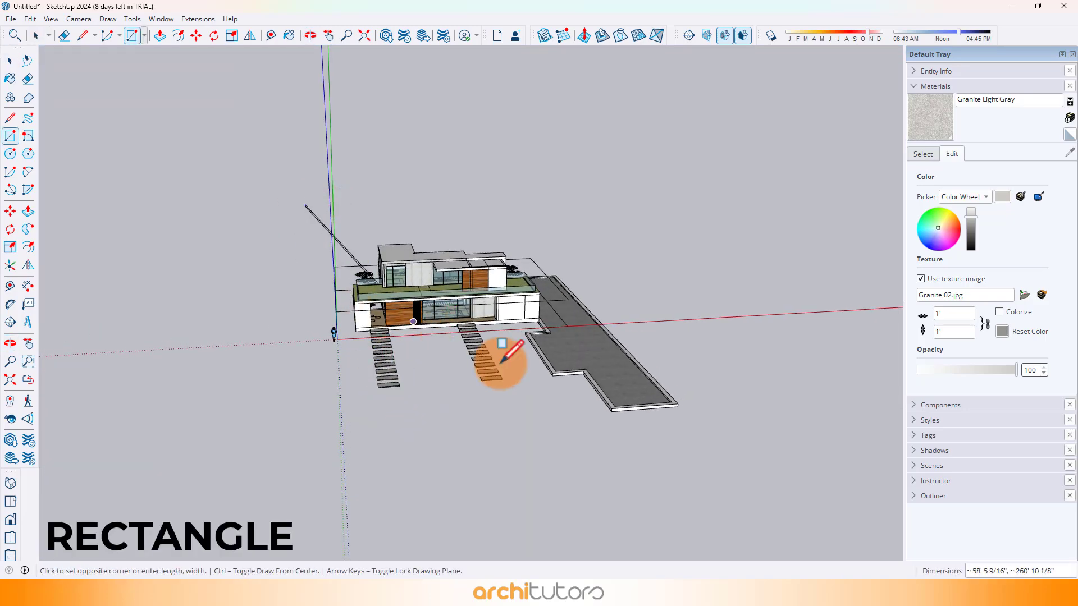
{"action": "left_click", "coordinate": [786, 477]}
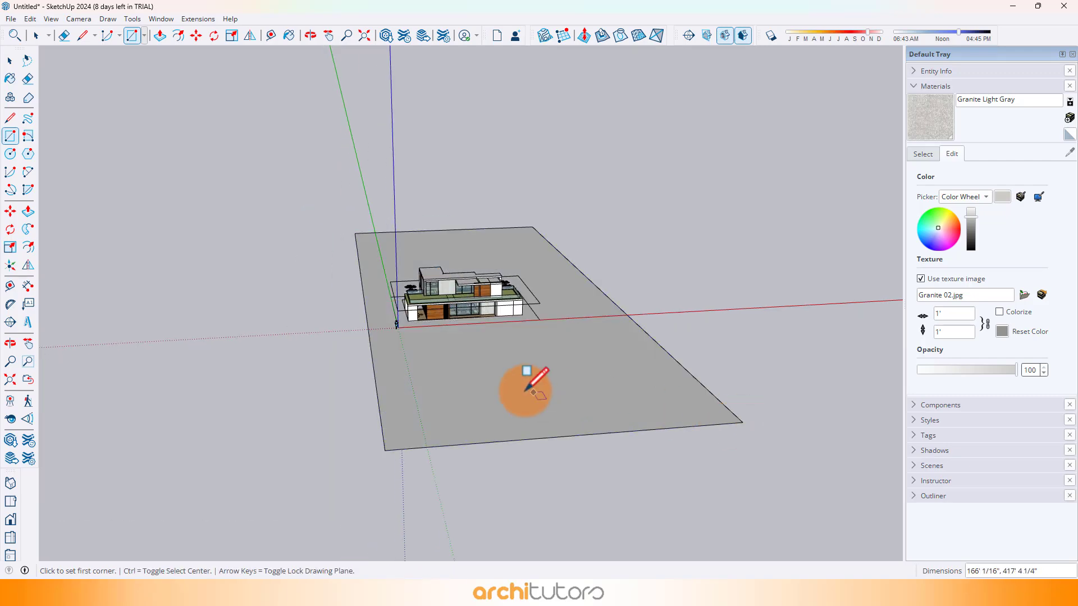
{"action": "middle_click_drag", "start_coordinate": [529, 386], "coordinate": [554, 283]}
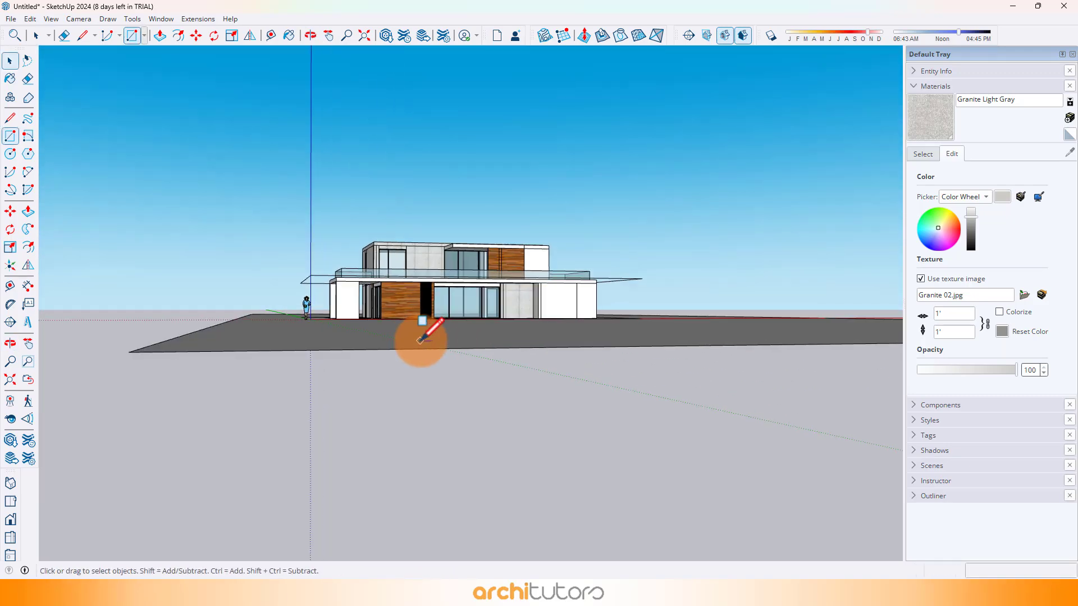
Move the ground face straight down 18" so the stepping stones and curb sit above it, and deselect it
{"action": "scroll", "coordinate": [337, 320], "scroll_direction": "up", "scroll_amount": 3}
{"action": "key", "text": "m"}
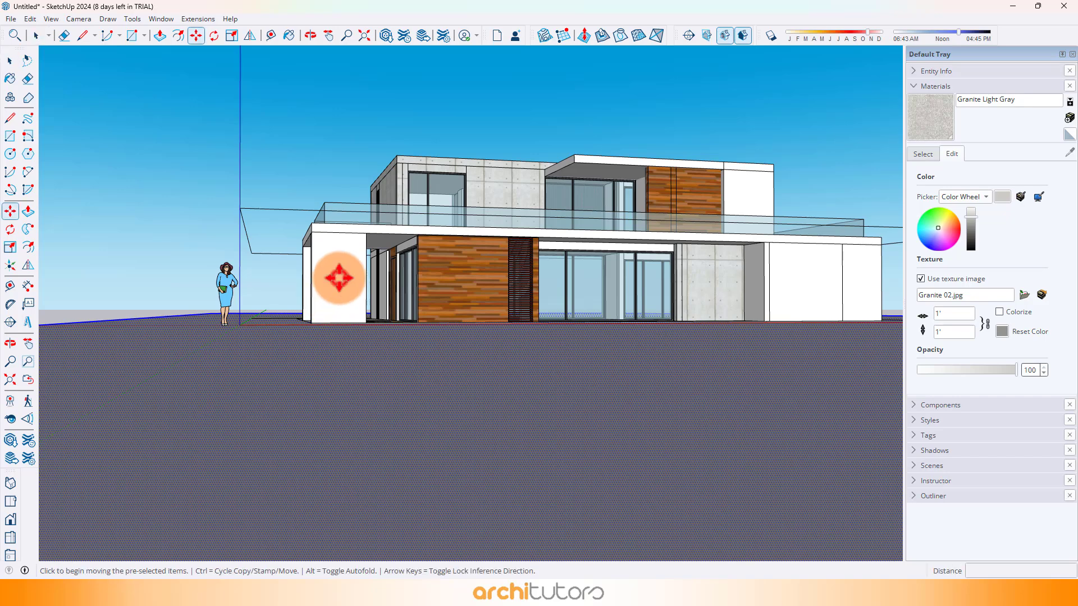
{"action": "left_click", "coordinate": [347, 285]}
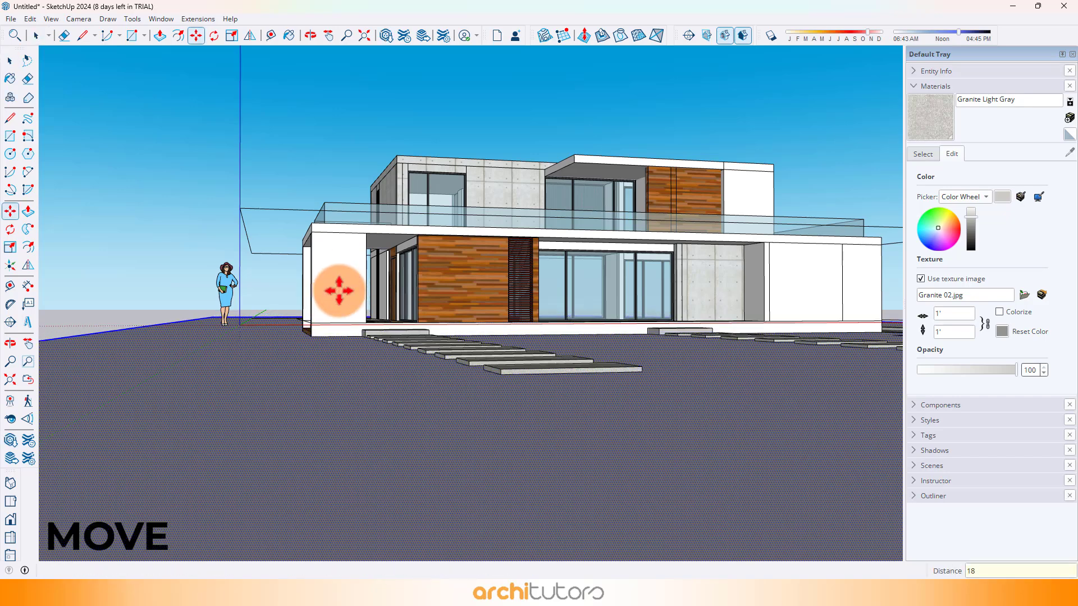
{"action": "scroll", "coordinate": [339, 290], "scroll_direction": "down", "scroll_amount": 3}
{"action": "middle_click_drag", "start_coordinate": [339, 290], "coordinate": [631, 336]}
{"action": "key", "text": "space"}
{"action": "left_click", "coordinate": [663, 290]}
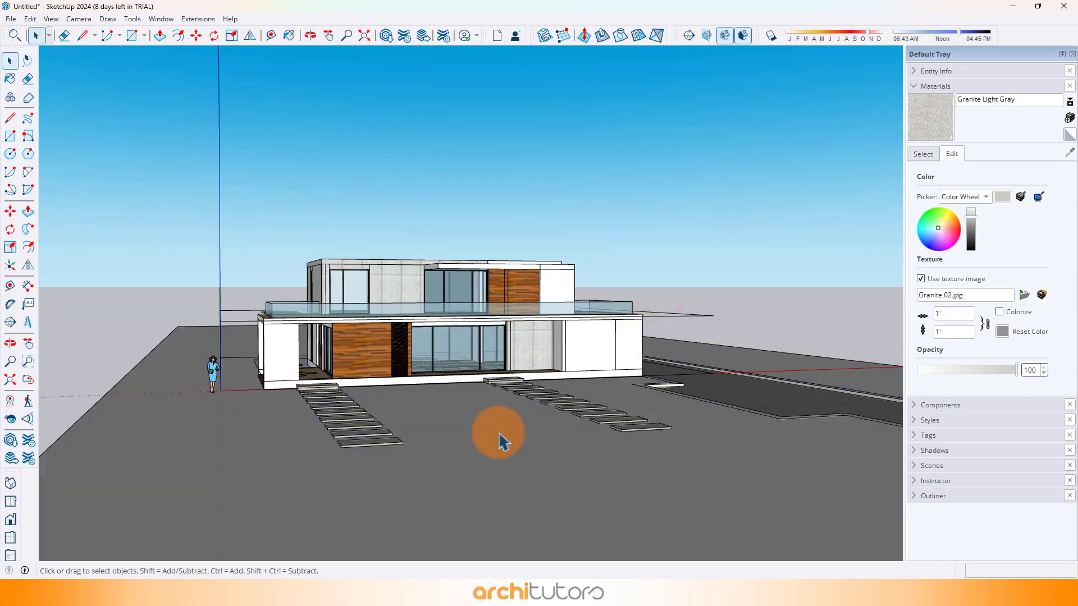
Paint the ground with Grass Dark Green from the Landscaping, Fencing and Vegetation materials
{"action": "scroll", "coordinate": [499, 437], "scroll_direction": "up", "scroll_amount": 3}
{"action": "left_click", "coordinate": [923, 161]}
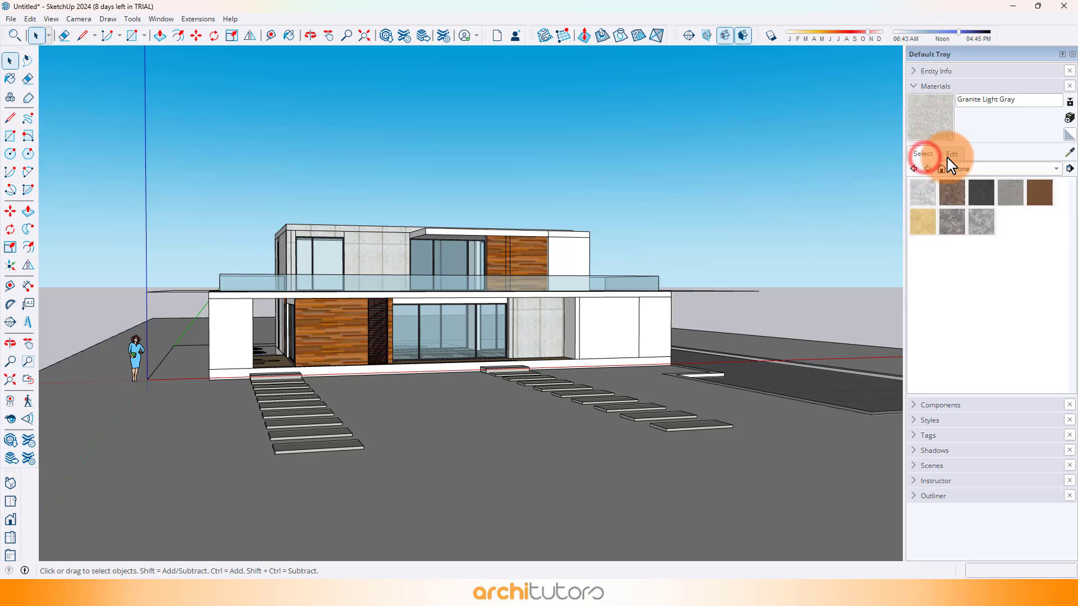
{"action": "left_click", "coordinate": [979, 162]}
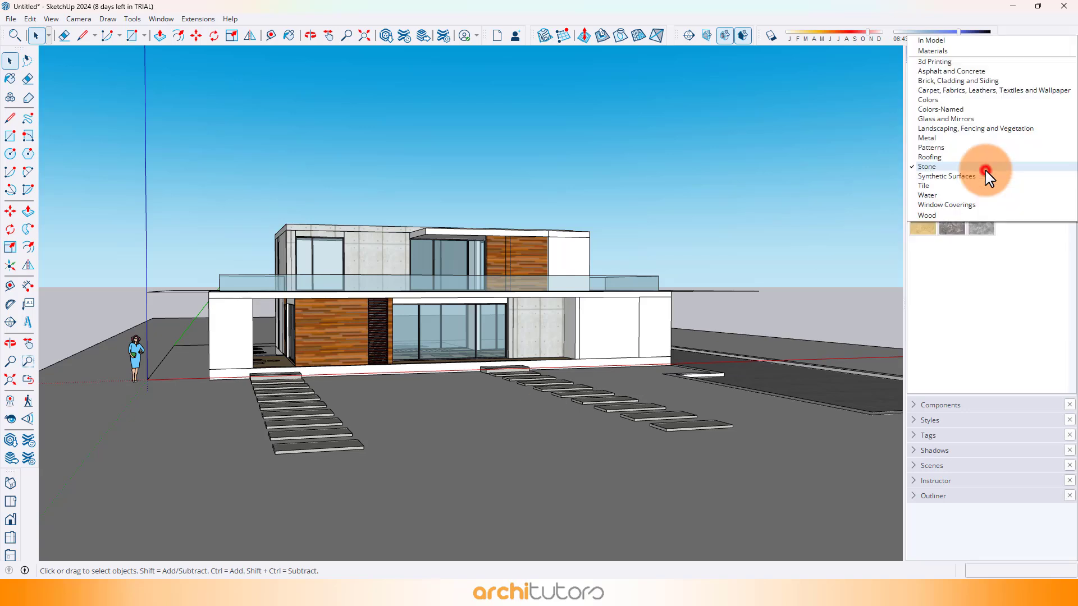
{"action": "left_click", "coordinate": [977, 129]}
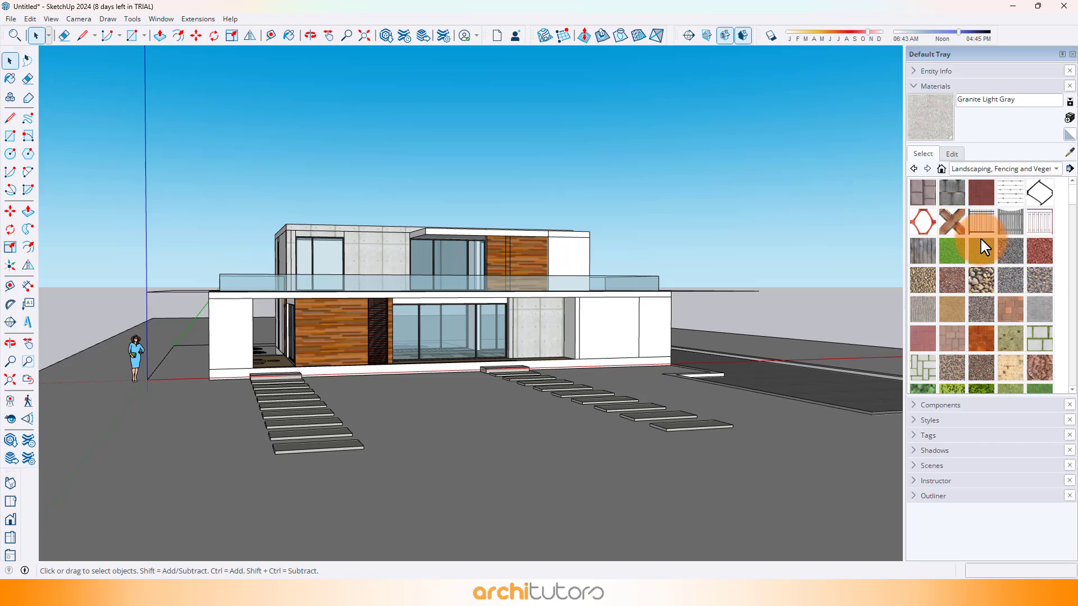
{"action": "left_click", "coordinate": [511, 465]}
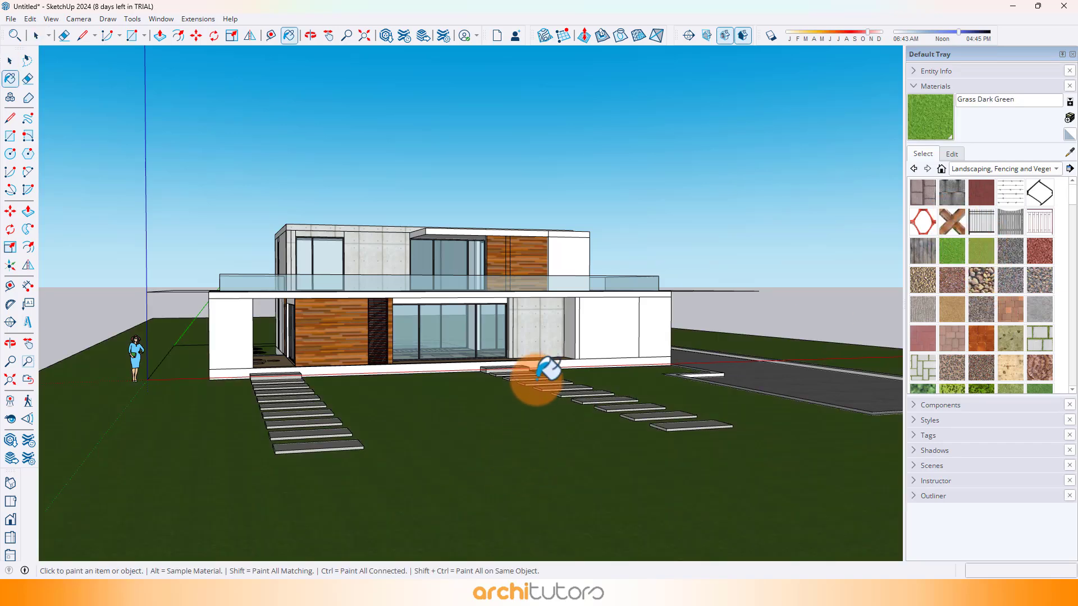
Repaint the ground with Grass Light Green from the same collection and close the Default Tray
{"action": "scroll", "coordinate": [607, 286], "scroll_direction": "up", "scroll_amount": 2}
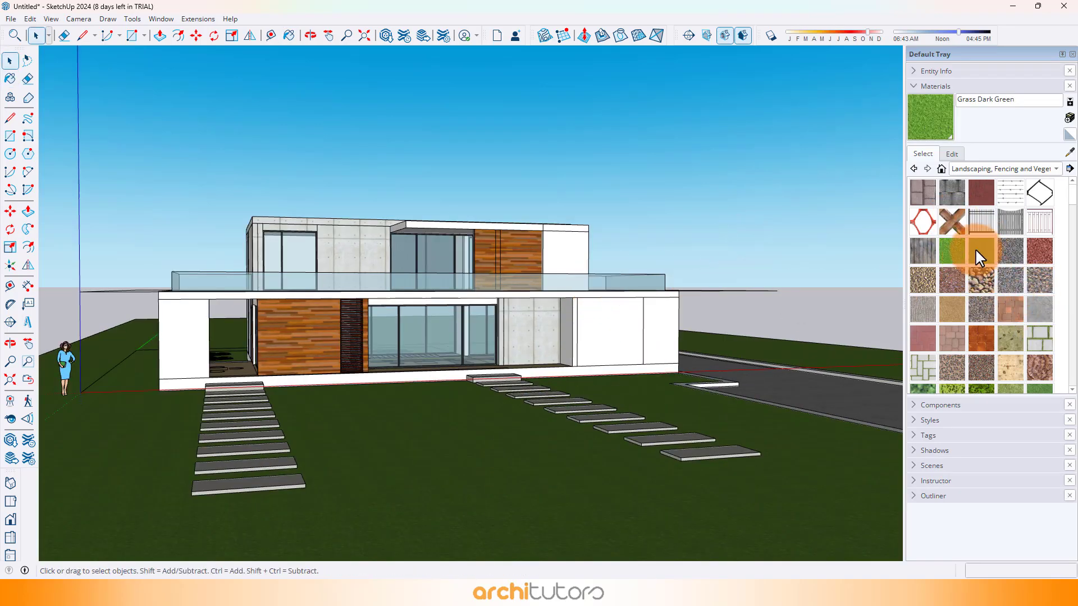
{"action": "left_click", "coordinate": [975, 248]}
{"action": "middle_click_drag", "start_coordinate": [508, 416], "coordinate": [493, 409]}
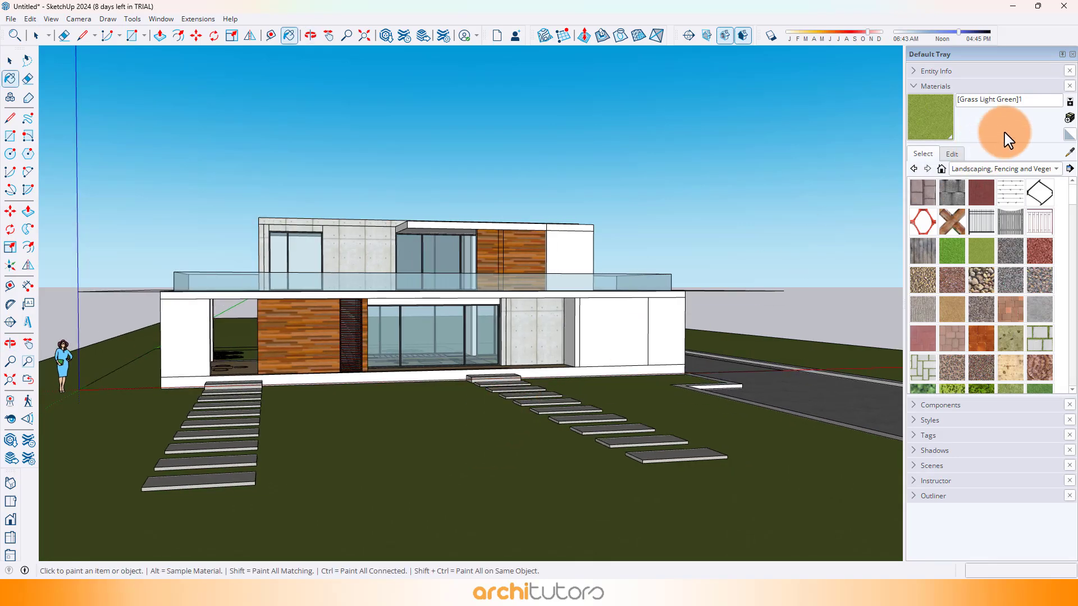
{"action": "left_click", "coordinate": [1072, 54]}
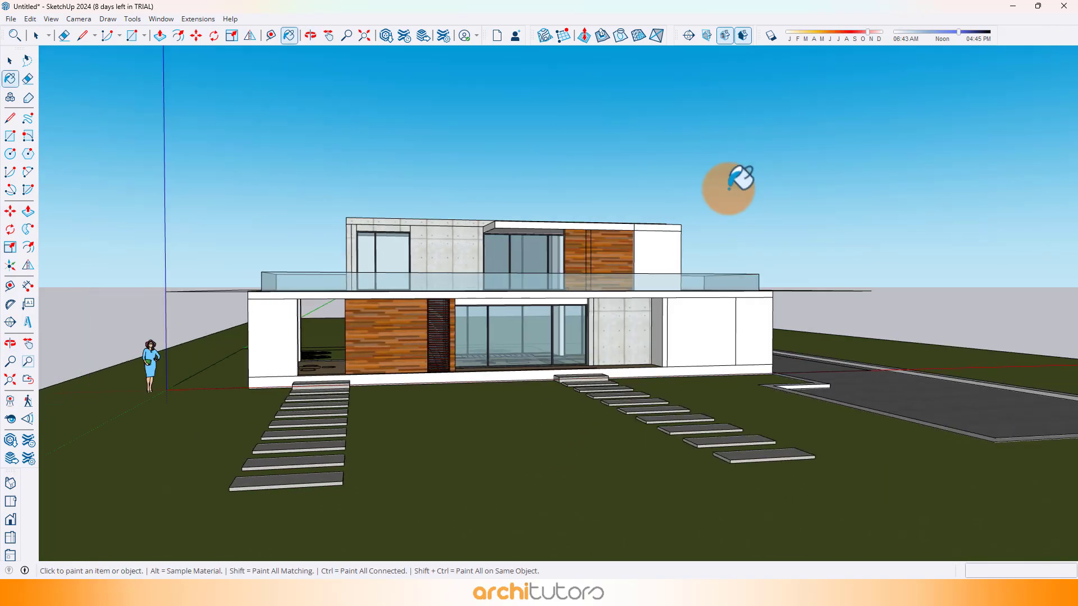
Hide the stray rectangular outline that extends around the house at the terrace level
{"action": "key", "text": "o"}
{"action": "left_click_drag", "start_coordinate": [721, 243], "coordinate": [532, 257]}
{"action": "key", "text": "space"}
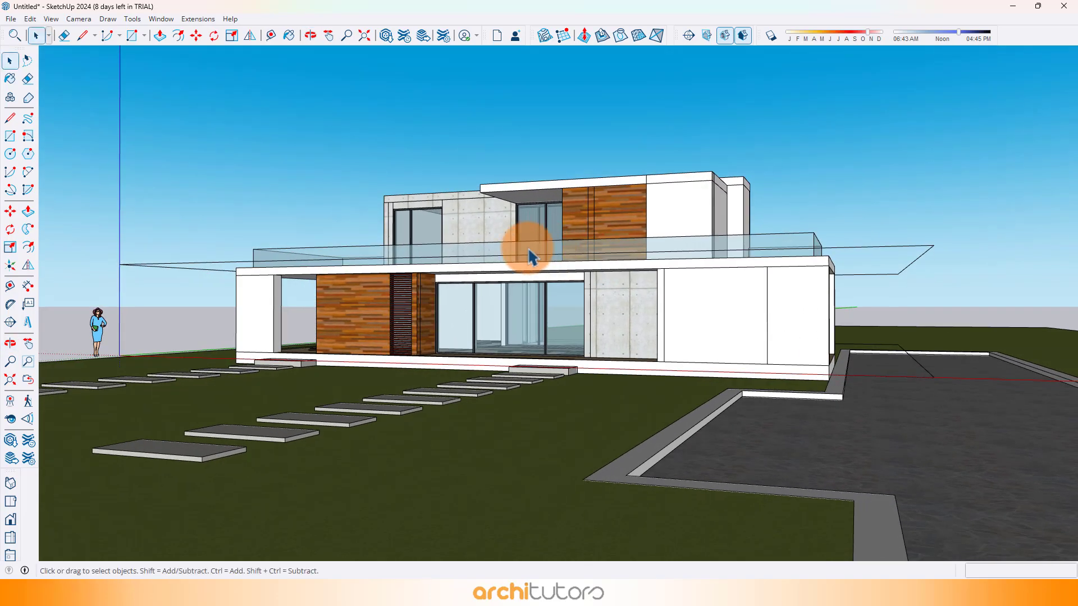
{"action": "key", "text": "o"}
{"action": "left_click_drag", "start_coordinate": [473, 233], "coordinate": [681, 234]}
{"action": "key", "text": "space"}
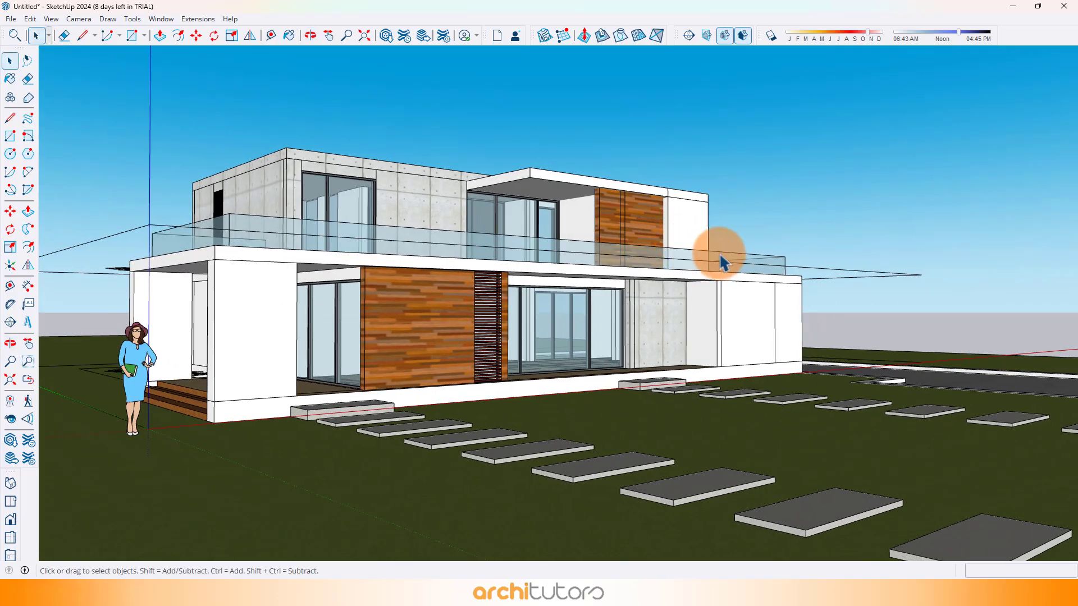
{"action": "middle_click_drag", "start_coordinate": [678, 262], "coordinate": [877, 259]}
{"action": "left_click", "coordinate": [917, 235]}
{"action": "key", "text": "h"}
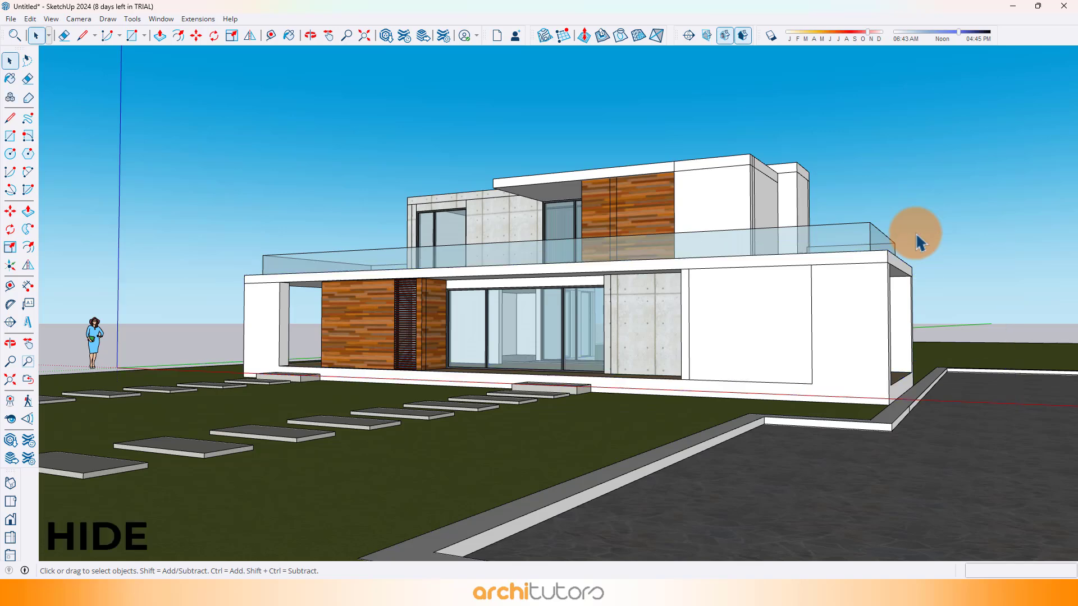
Set the camera's field of view to 60 degrees and pull back to frame the whole house
{"action": "left_click", "coordinate": [78, 19]}
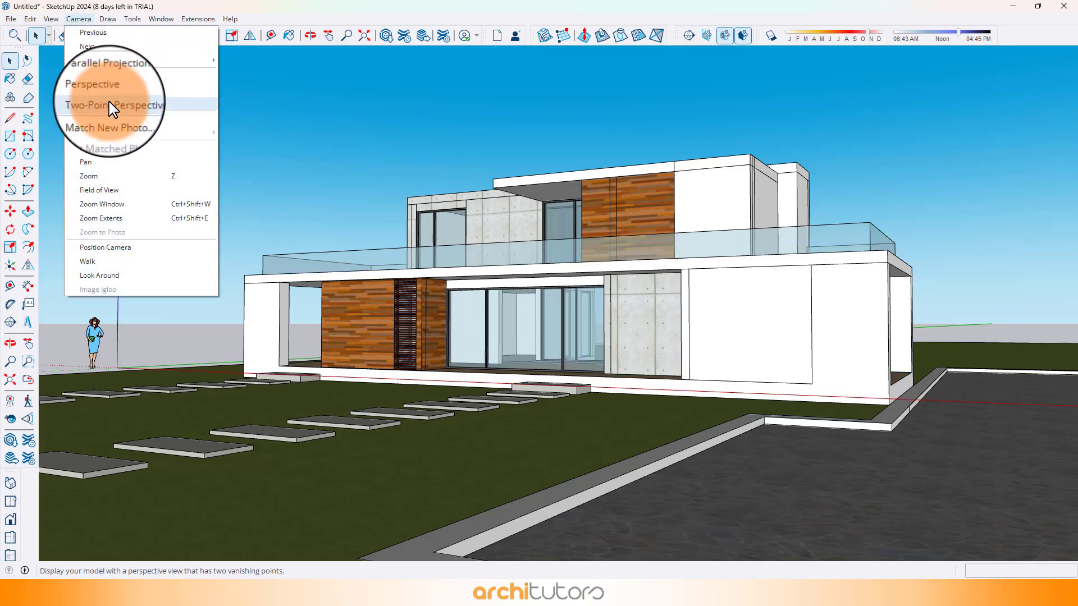
{"action": "left_click", "coordinate": [96, 189]}
{"action": "type", "text": "60"}
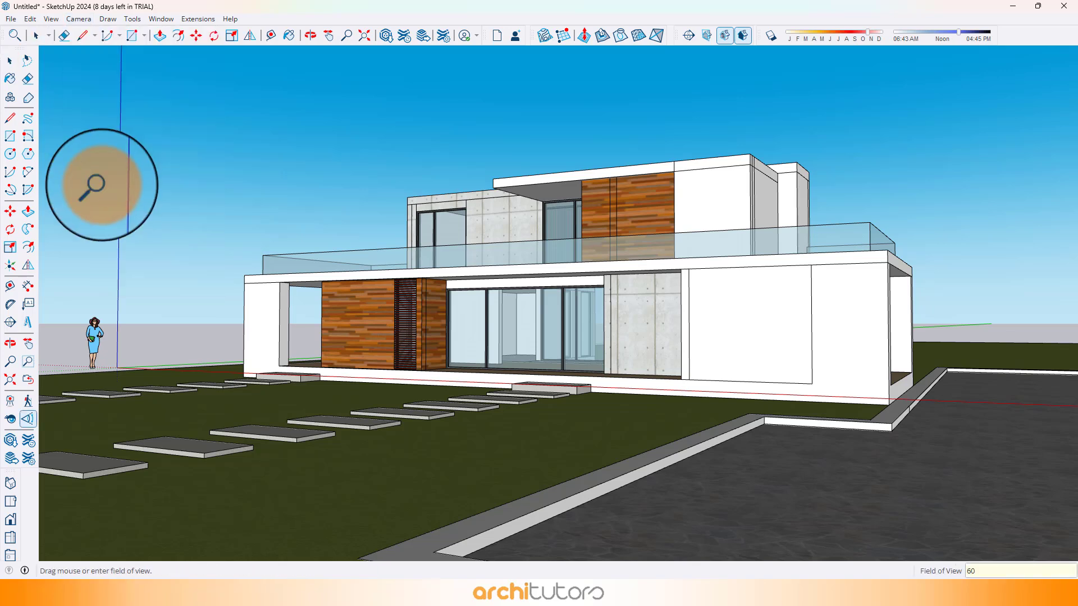
{"action": "middle_click_drag", "start_coordinate": [203, 216], "coordinate": [202, 210]}
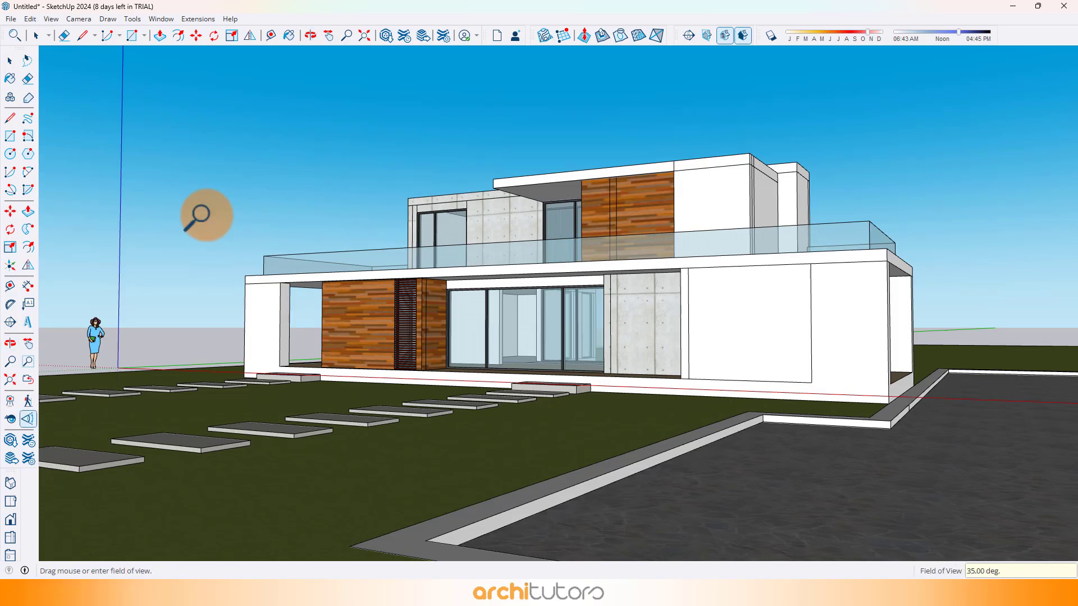
{"action": "key", "text": "Return"}
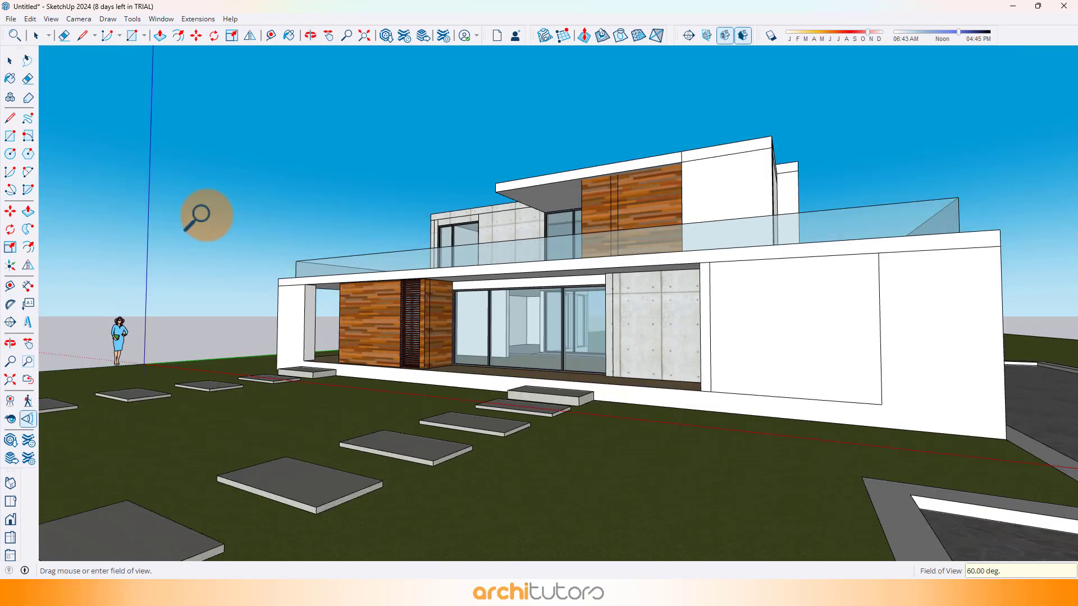
{"action": "scroll", "coordinate": [241, 223], "scroll_direction": "down", "scroll_amount": 2}
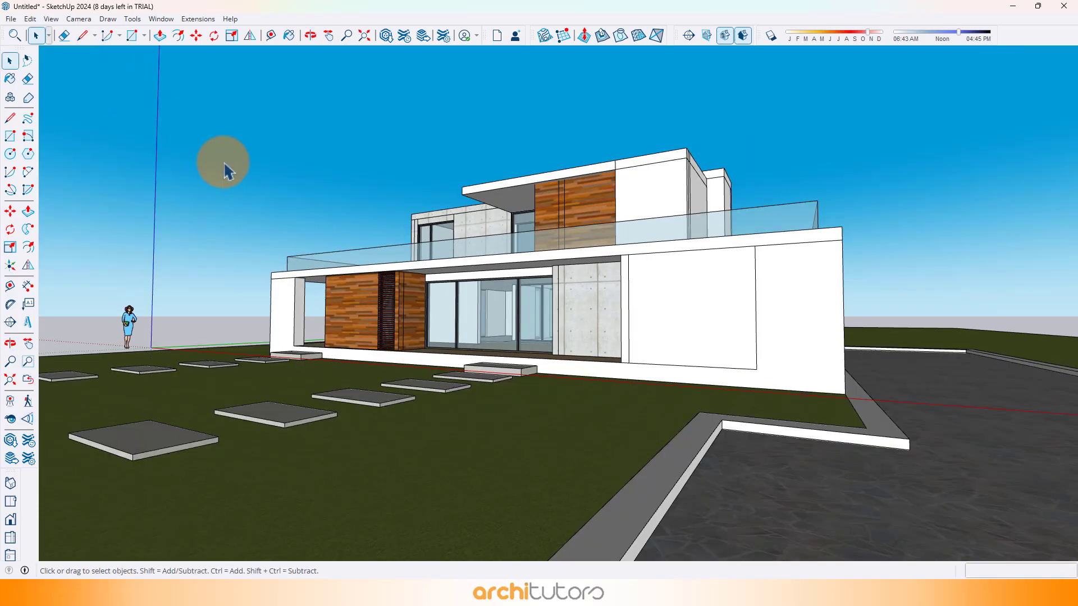
Turn on shadows and set the sun to early September at mid-afternoon for the front view of the house
{"action": "middle_click_drag", "start_coordinate": [221, 164], "coordinate": [527, 173]}
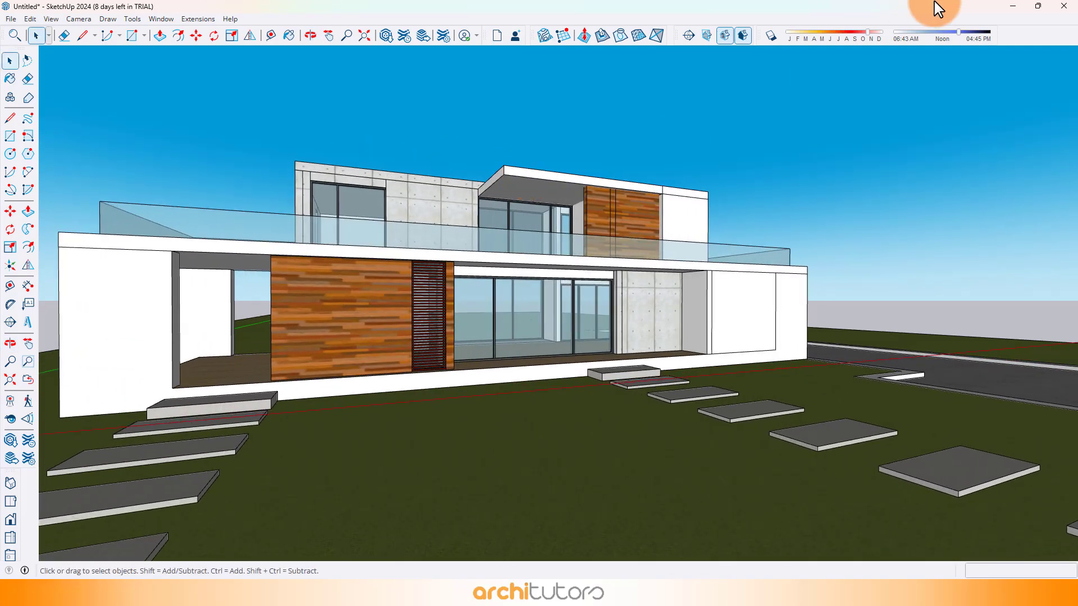
{"action": "left_click", "coordinate": [771, 36]}
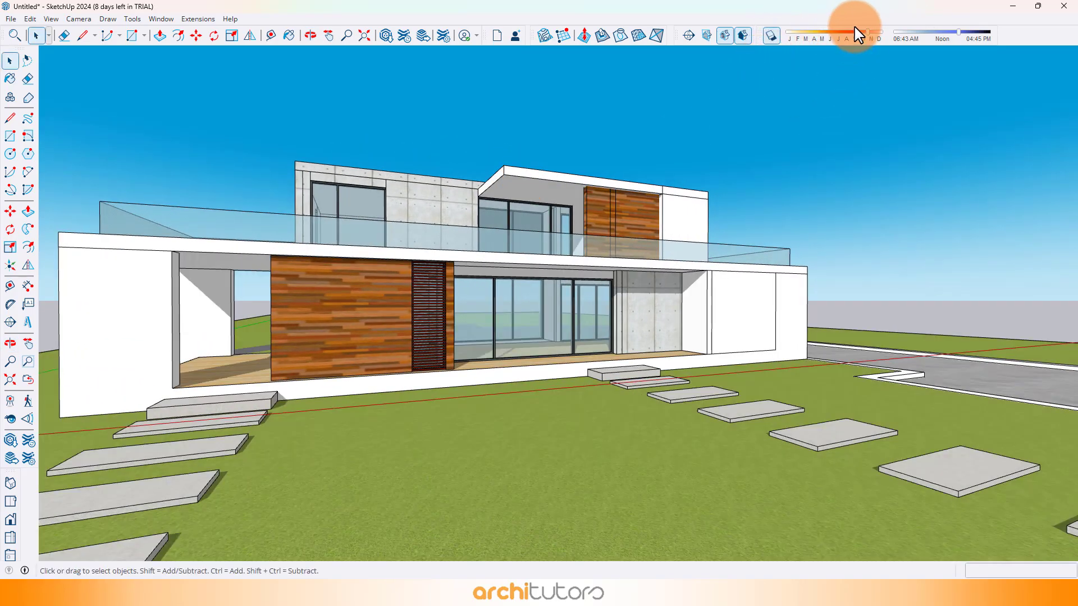
{"action": "left_click_drag", "start_coordinate": [863, 35], "coordinate": [848, 33]}
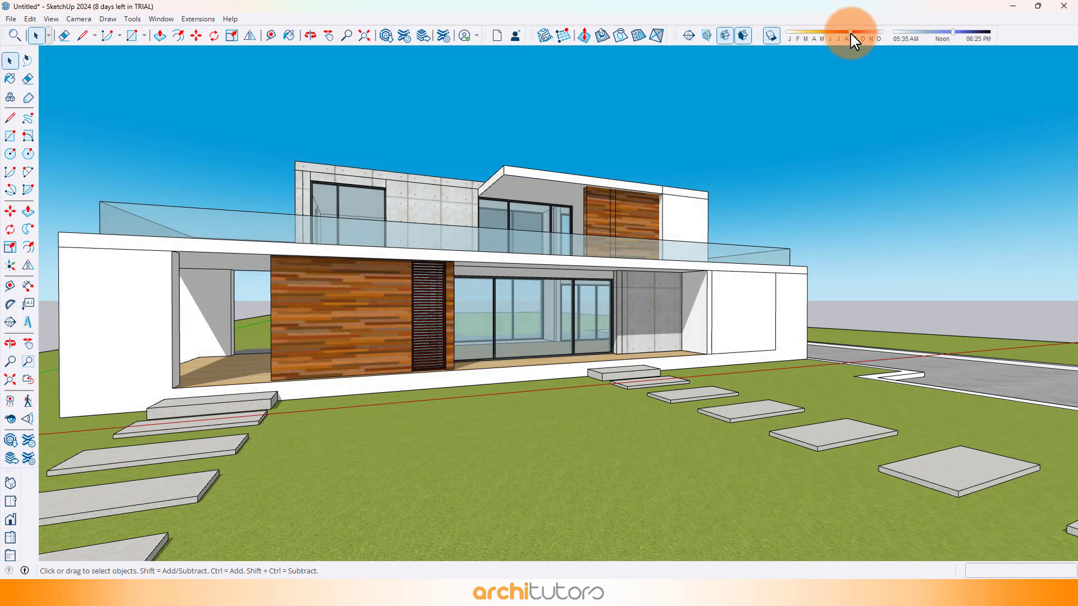
{"action": "mouse_move", "coordinate": [951, 34]}
{"action": "left_mouse_down"}
{"action": "mouse_move", "coordinate": [921, 34]}
{"action": "mouse_move", "coordinate": [965, 37]}
{"action": "left_mouse_up"}
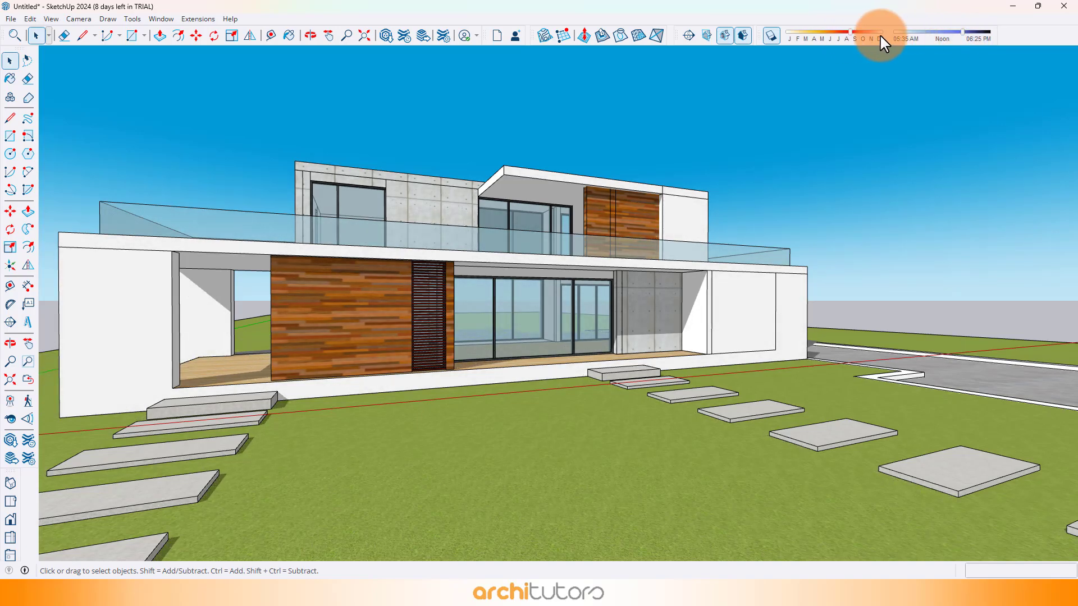
{"action": "mouse_move", "coordinate": [848, 34]}
{"action": "left_mouse_down"}
{"action": "mouse_move", "coordinate": [838, 35]}
{"action": "mouse_move", "coordinate": [852, 36]}
{"action": "left_mouse_up"}
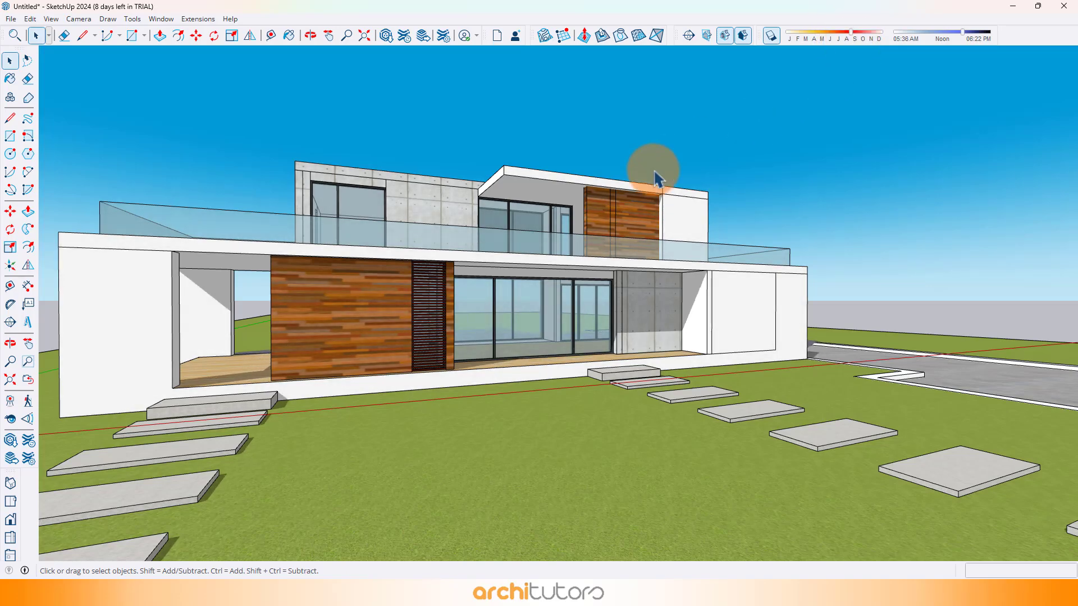
Examine the shadows and finished materials from the front lawn and the driveway corner of the house
{"action": "middle_click_drag", "start_coordinate": [650, 163], "coordinate": [724, 209]}
{"action": "middle_click_drag", "start_coordinate": [833, 218], "coordinate": [433, 216]}
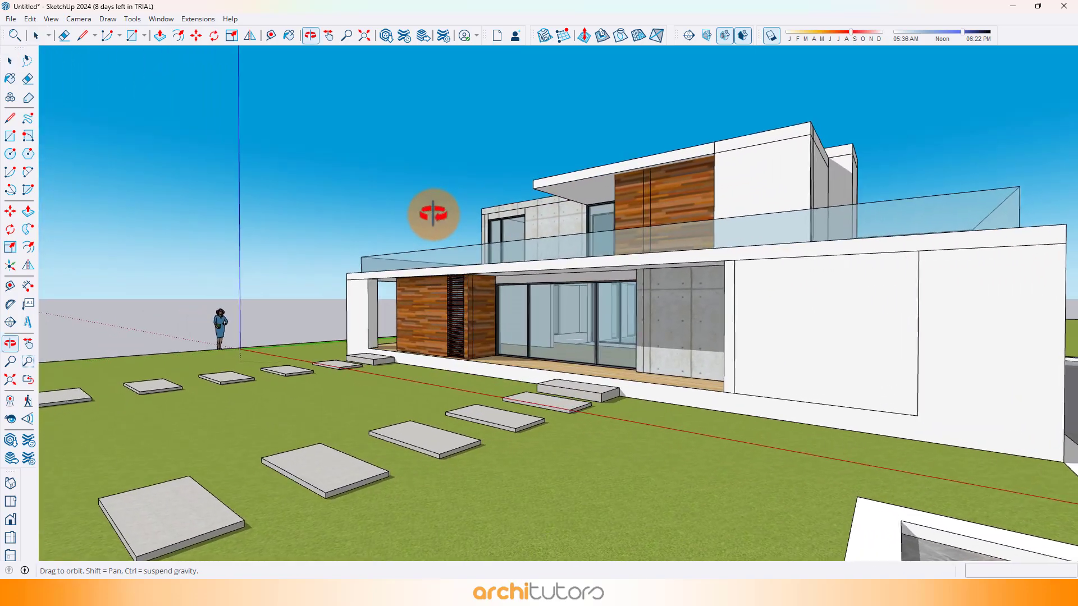
{"action": "scroll", "coordinate": [426, 224], "scroll_direction": "down", "scroll_amount": 3}
{"action": "scroll", "coordinate": [502, 252], "scroll_direction": "up", "scroll_amount": 1}
{"action": "middle_click_drag", "start_coordinate": [448, 263], "coordinate": [470, 269], "text": "shift"}
{"action": "scroll", "coordinate": [480, 275], "scroll_direction": "up", "scroll_amount": 2}
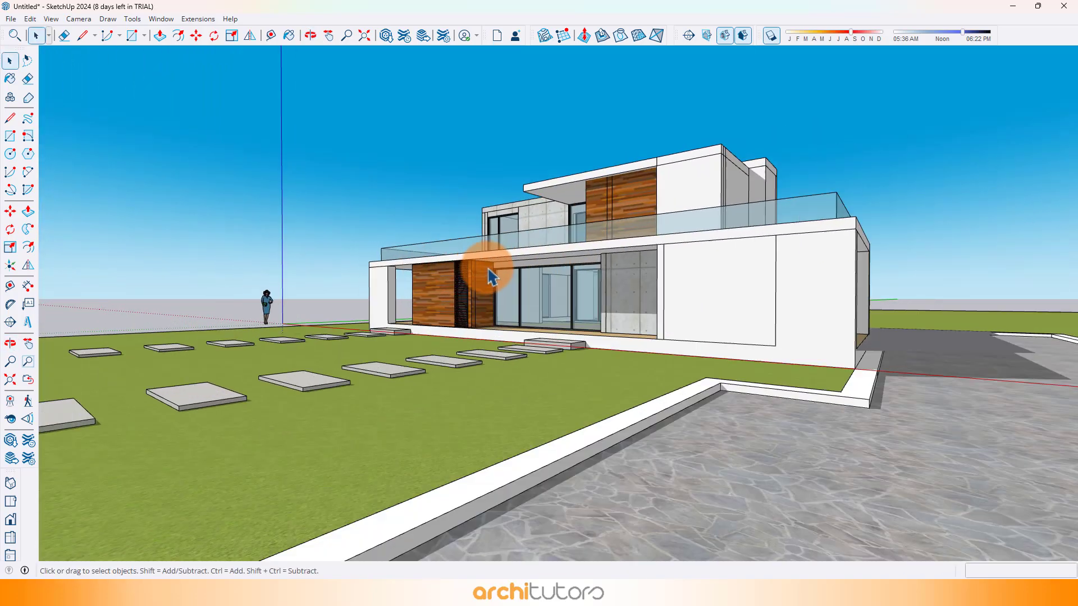
{"action": "middle_click_drag", "start_coordinate": [621, 275], "coordinate": [675, 266]}
{"action": "scroll", "coordinate": [558, 204], "scroll_direction": "up", "scroll_amount": 2}
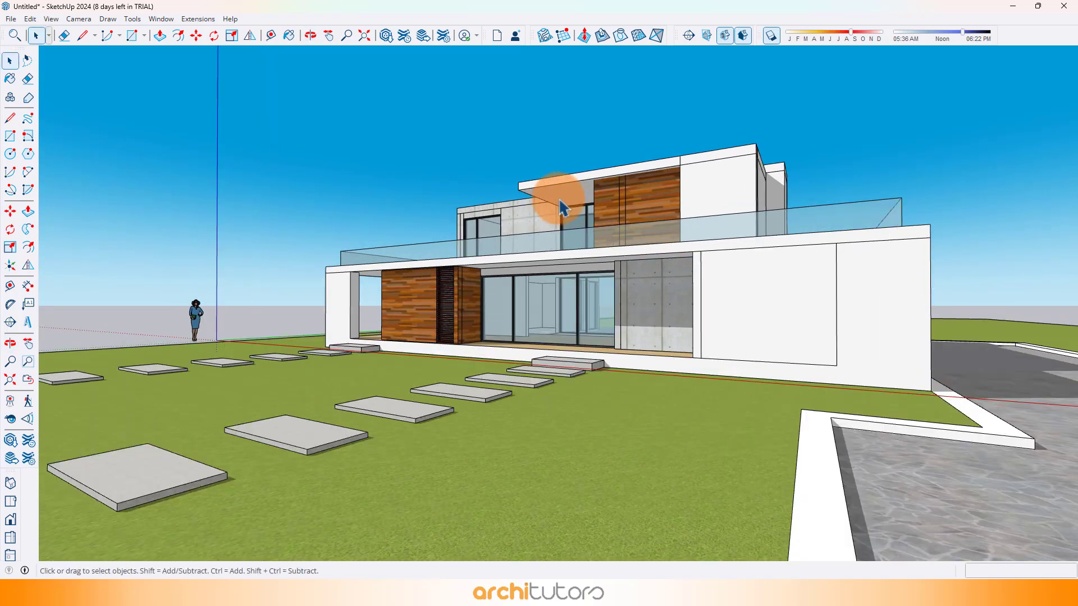
{"action": "middle_click_drag", "start_coordinate": [558, 204], "coordinate": [469, 200], "text": "shift"}
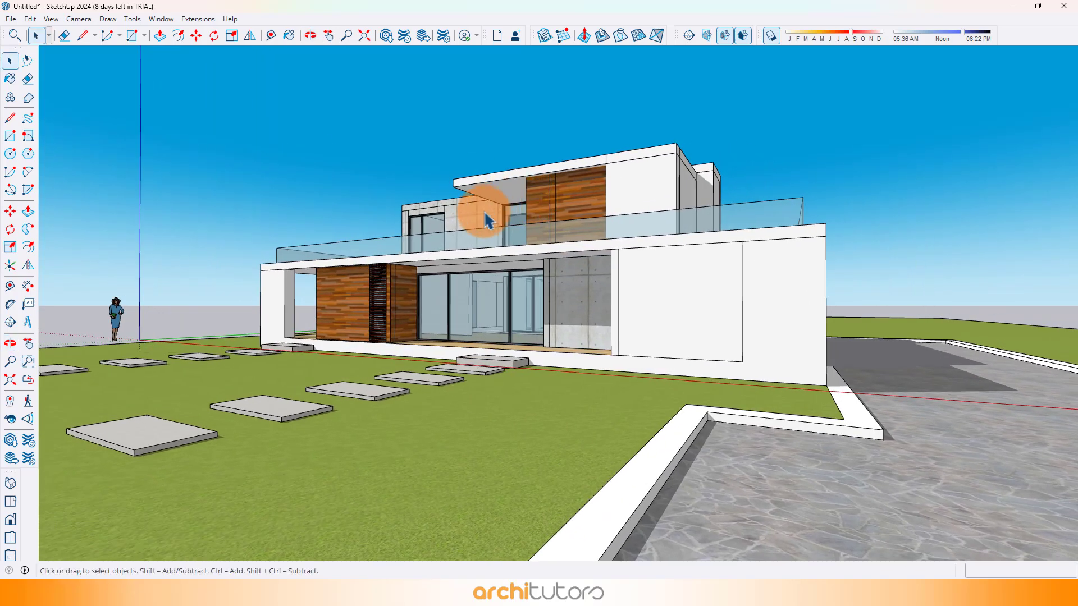
Set the camera's field of view to 45 degrees and compare the house from its front lawn, terrace-step and driveway corners
{"action": "left_click", "coordinate": [78, 19]}
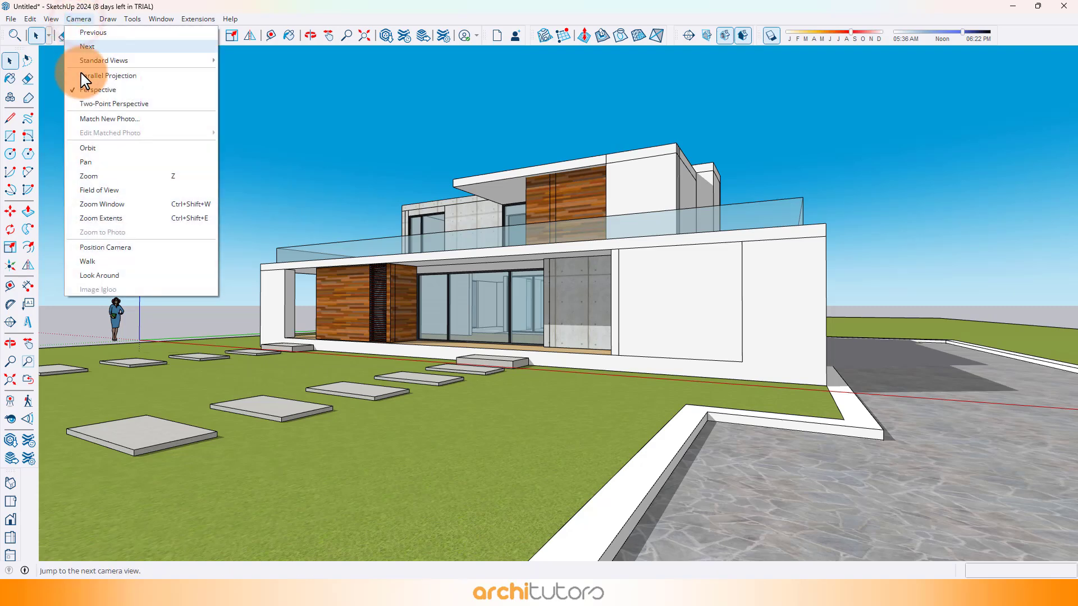
{"action": "left_click", "coordinate": [101, 191]}
{"action": "type", "text": "45"}
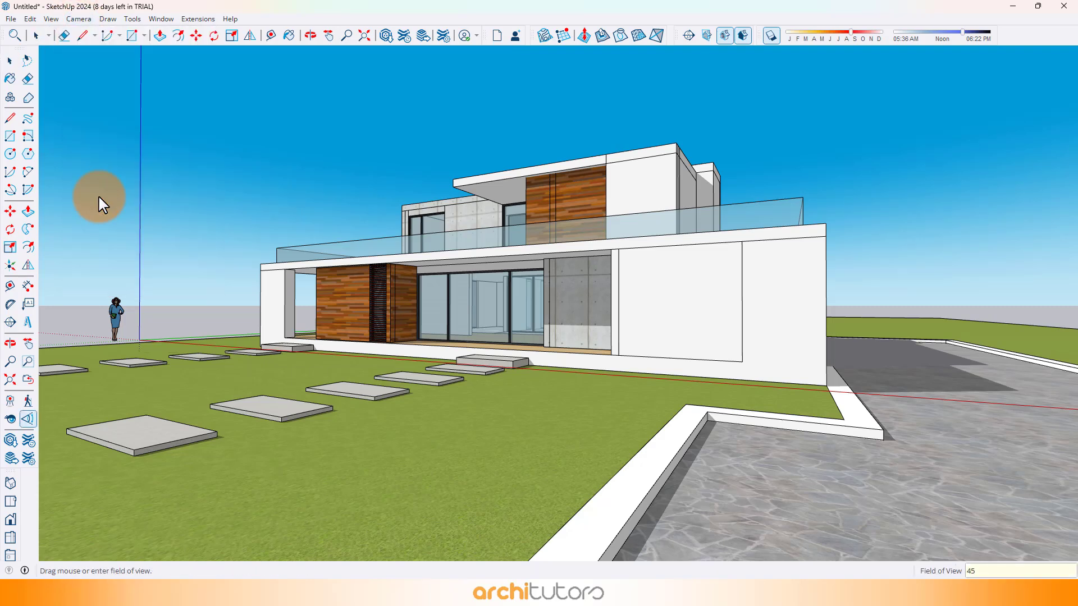
{"action": "key", "text": "Return"}
{"action": "key", "text": "space"}
{"action": "scroll", "coordinate": [331, 167], "scroll_direction": "up", "scroll_amount": 2}
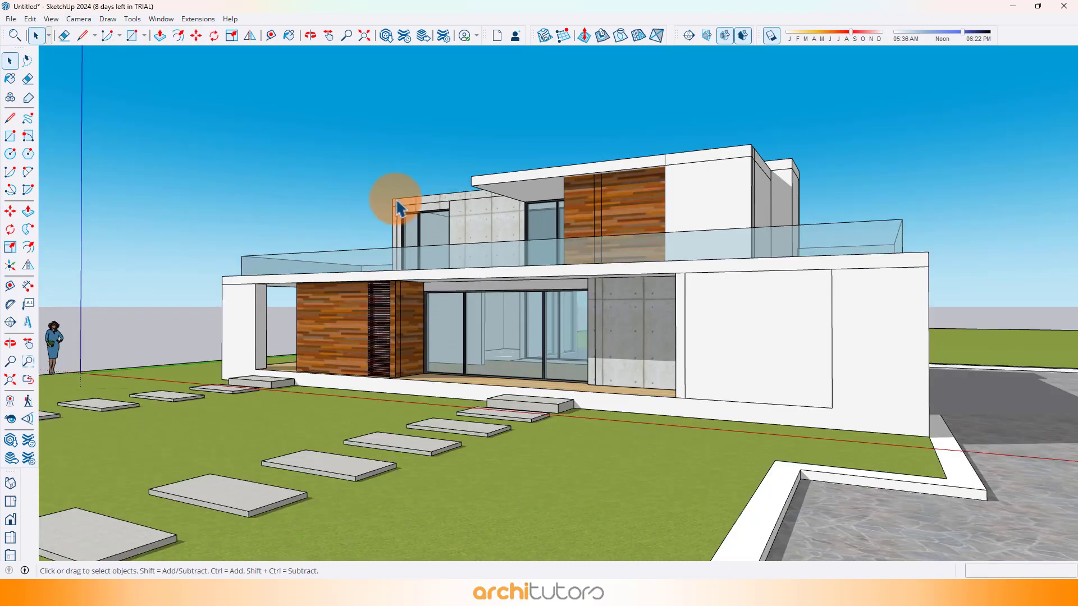
{"action": "scroll", "coordinate": [396, 202], "scroll_direction": "down", "scroll_amount": 1}
{"action": "middle_click_drag", "start_coordinate": [287, 457], "coordinate": [951, 415]}
{"action": "mouse_move", "coordinate": [753, 346]}
{"action": "middle_mouse_down"}
{"action": "mouse_move", "coordinate": [808, 348]}
{"action": "mouse_move", "coordinate": [837, 380]}
{"action": "mouse_move", "coordinate": [866, 306]}
{"action": "mouse_move", "coordinate": [883, 377]}
{"action": "mouse_move", "coordinate": [911, 374]}
{"action": "mouse_move", "coordinate": [912, 384]}
{"action": "mouse_move", "coordinate": [892, 369]}
{"action": "mouse_move", "coordinate": [901, 367]}
{"action": "middle_mouse_up"}
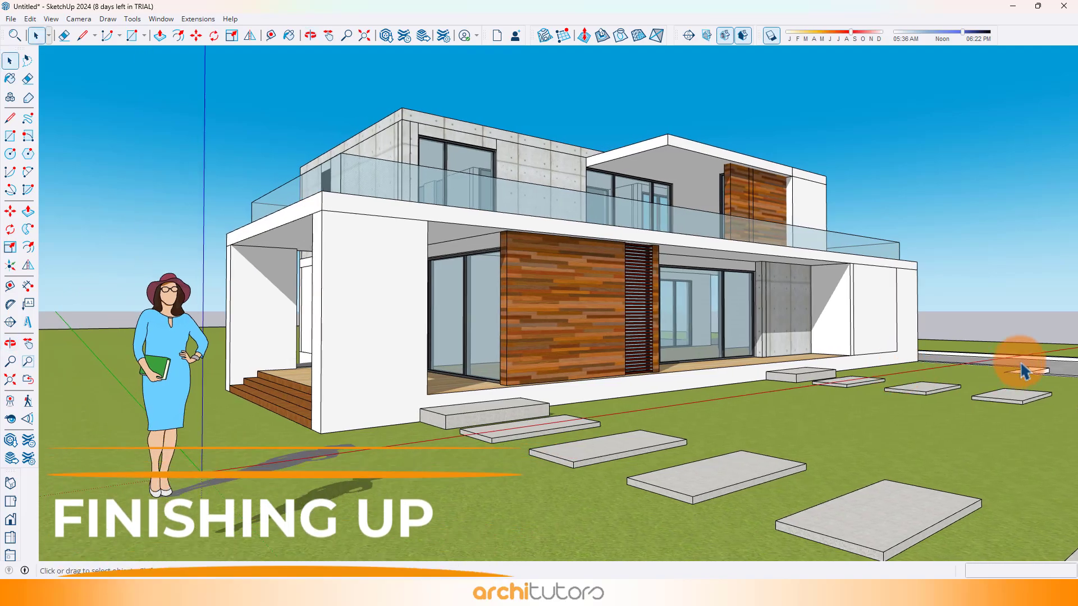
{"action": "middle_click_drag", "start_coordinate": [1015, 363], "coordinate": [474, 351]}
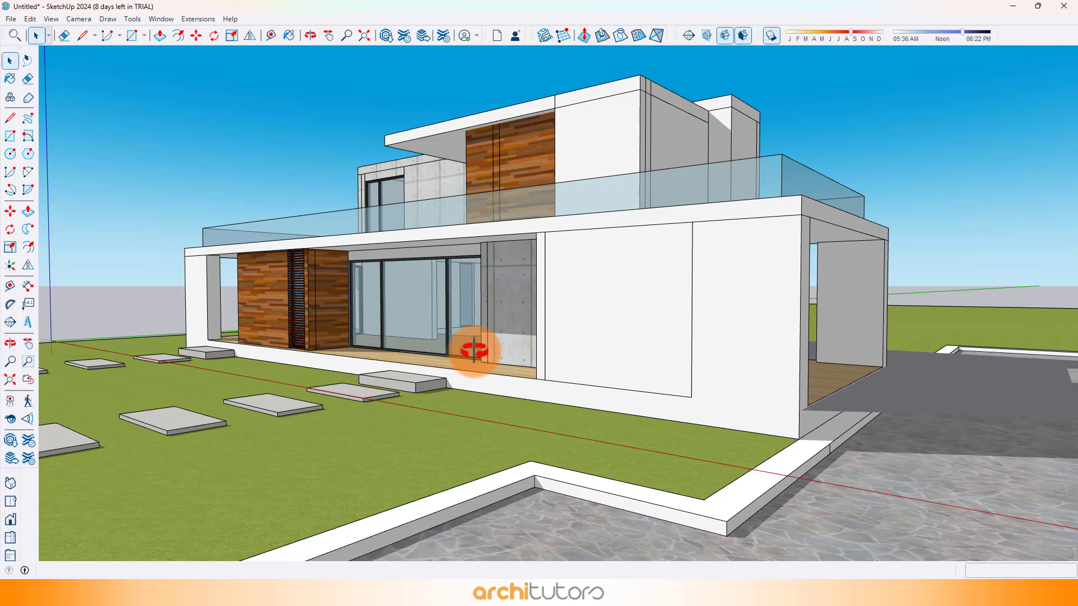
{"action": "middle_click_drag", "start_coordinate": [379, 385], "coordinate": [393, 378]}
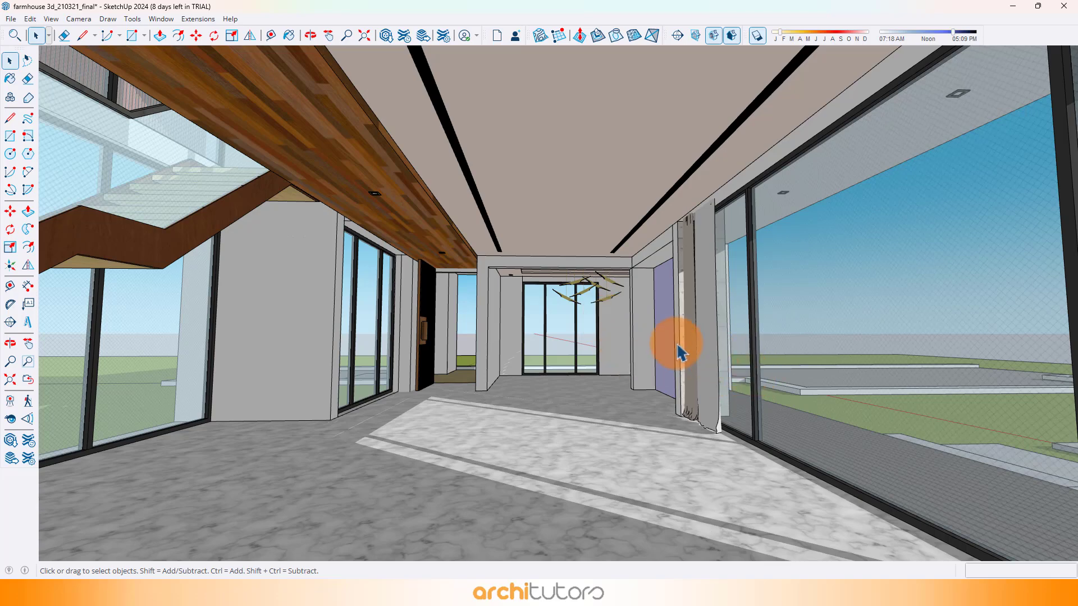
Examine the detailed farmhouse 3d_210321_final model's staircase, upper terrace and recessed lights under the roof overhang
{"action": "middle_click_drag", "start_coordinate": [412, 292], "coordinate": [385, 320], "text": "shift"}
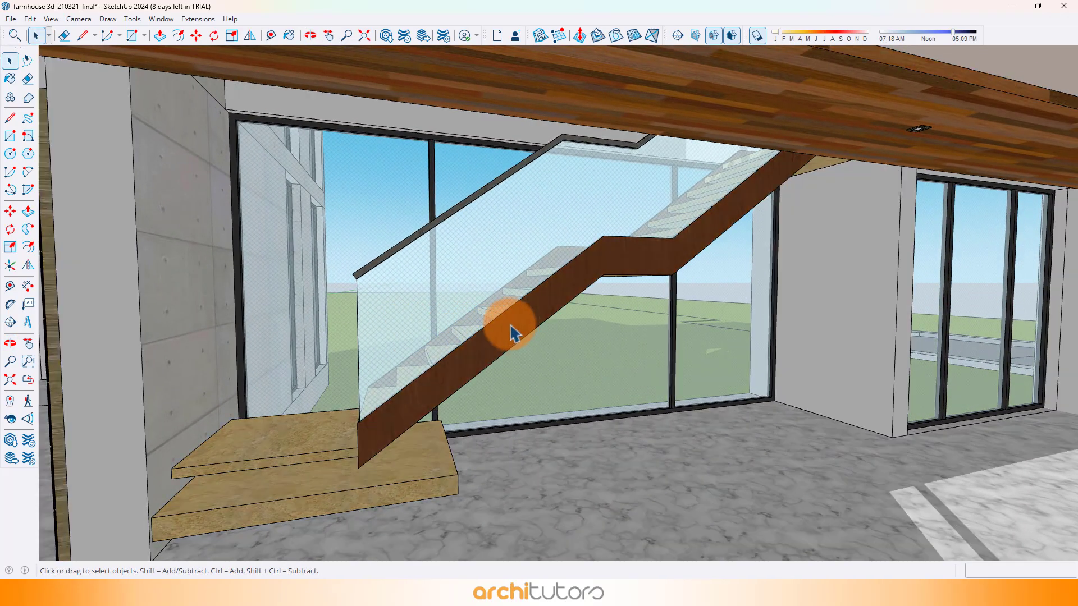
{"action": "middle_click_drag", "start_coordinate": [512, 333], "coordinate": [234, 303]}
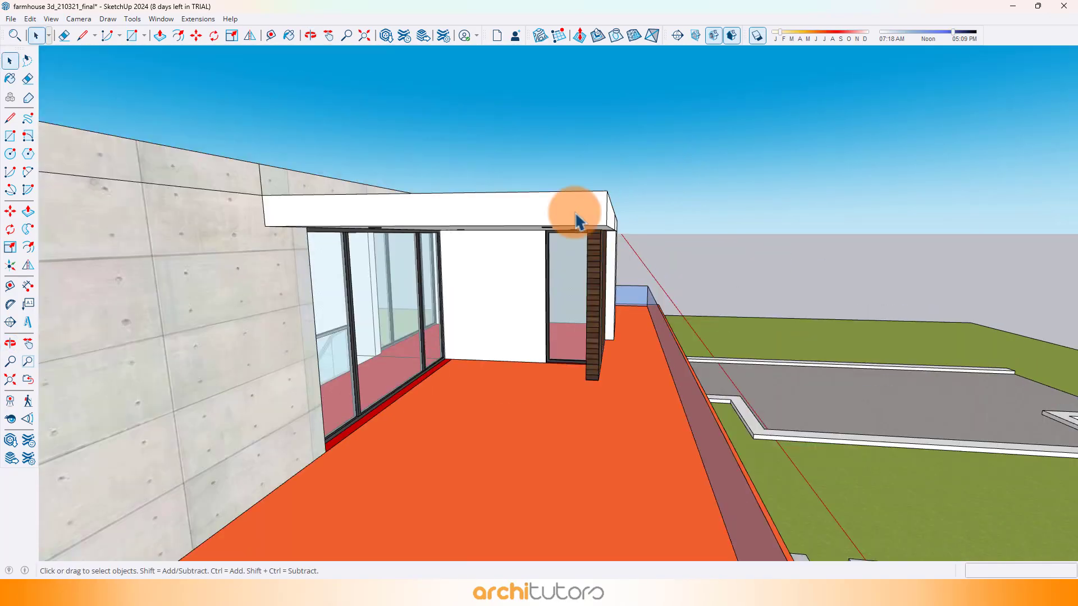
{"action": "middle_click_drag", "start_coordinate": [578, 222], "coordinate": [278, 131]}
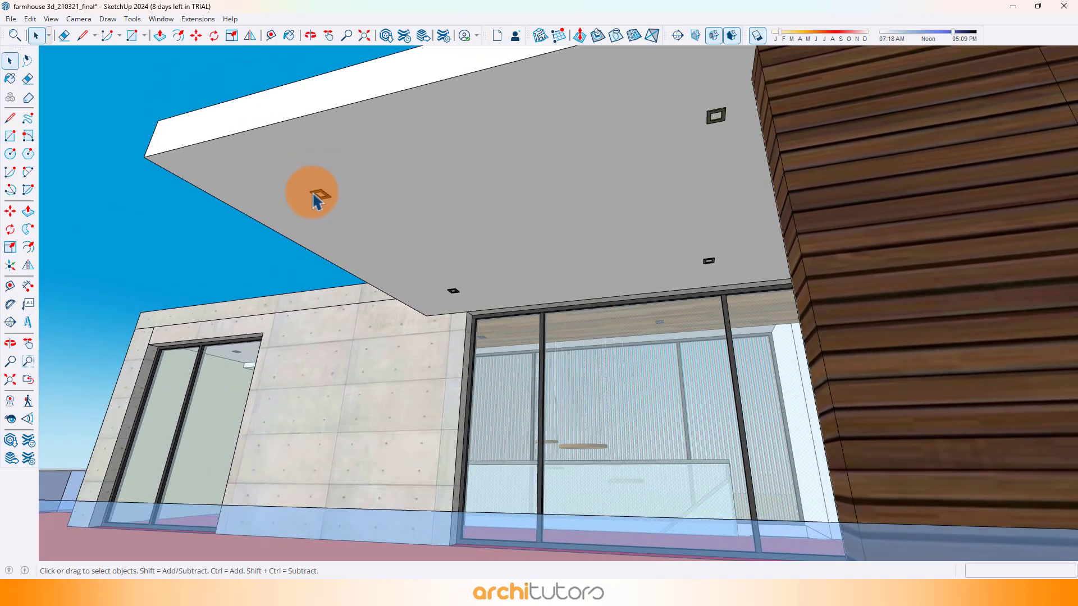
{"action": "middle_click_drag", "start_coordinate": [691, 142], "coordinate": [644, 292]}
{"action": "scroll", "coordinate": [642, 291], "scroll_direction": "down", "scroll_amount": 5}
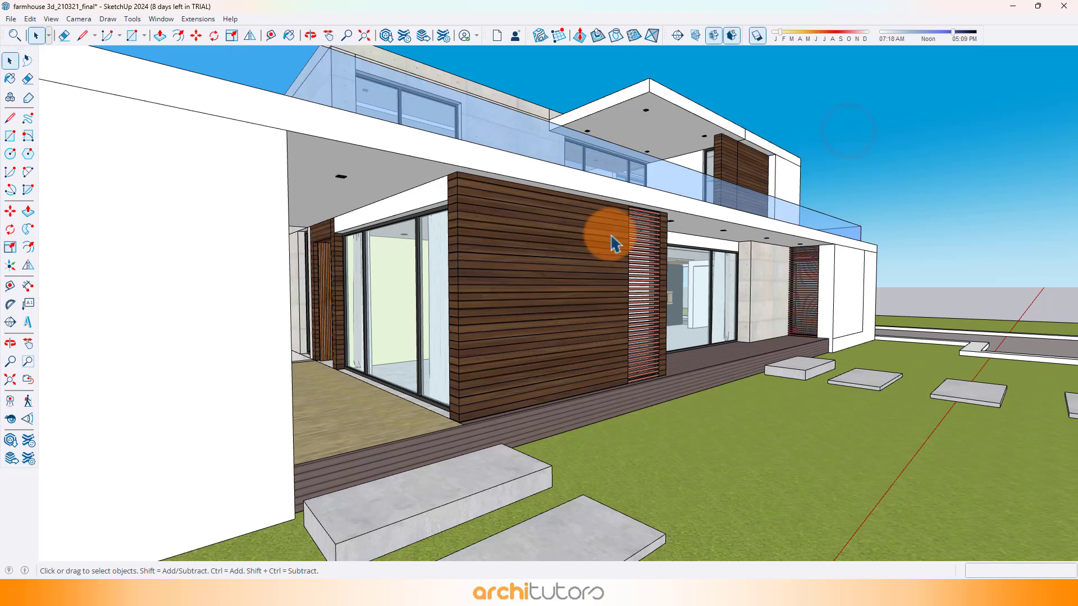
Examine the detailed farmhouse's covered entrance, open front door, hallway and living room, ending with the whole front exterior
{"action": "middle_click_drag", "start_coordinate": [611, 236], "coordinate": [848, 239]}
{"action": "middle_click_drag", "start_coordinate": [335, 318], "coordinate": [416, 318]}
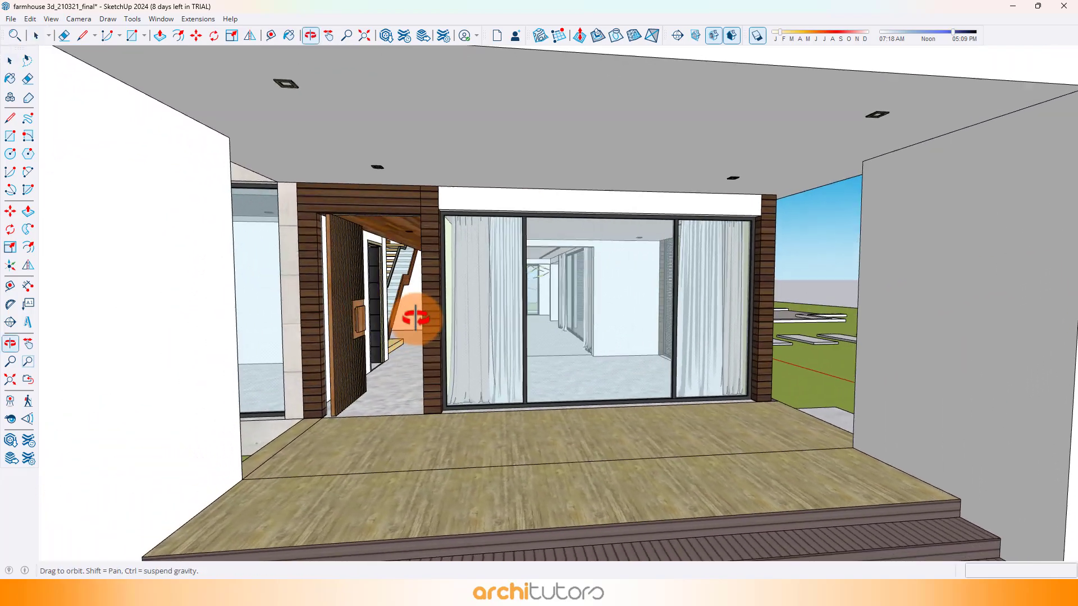
{"action": "scroll", "coordinate": [343, 334], "scroll_direction": "up", "scroll_amount": 8}
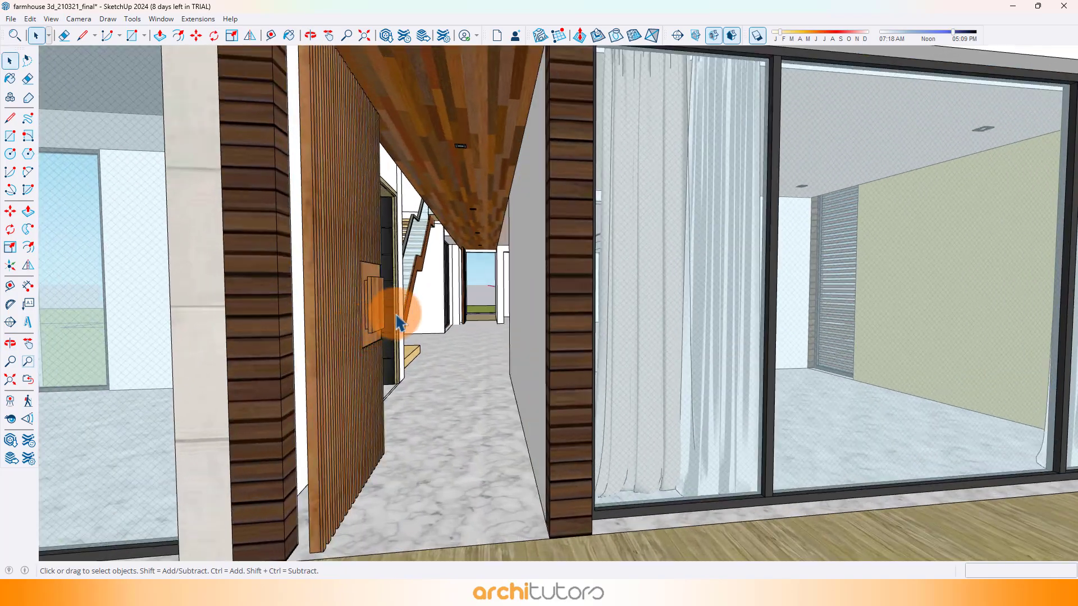
{"action": "scroll", "coordinate": [445, 241], "scroll_direction": "up", "scroll_amount": 6}
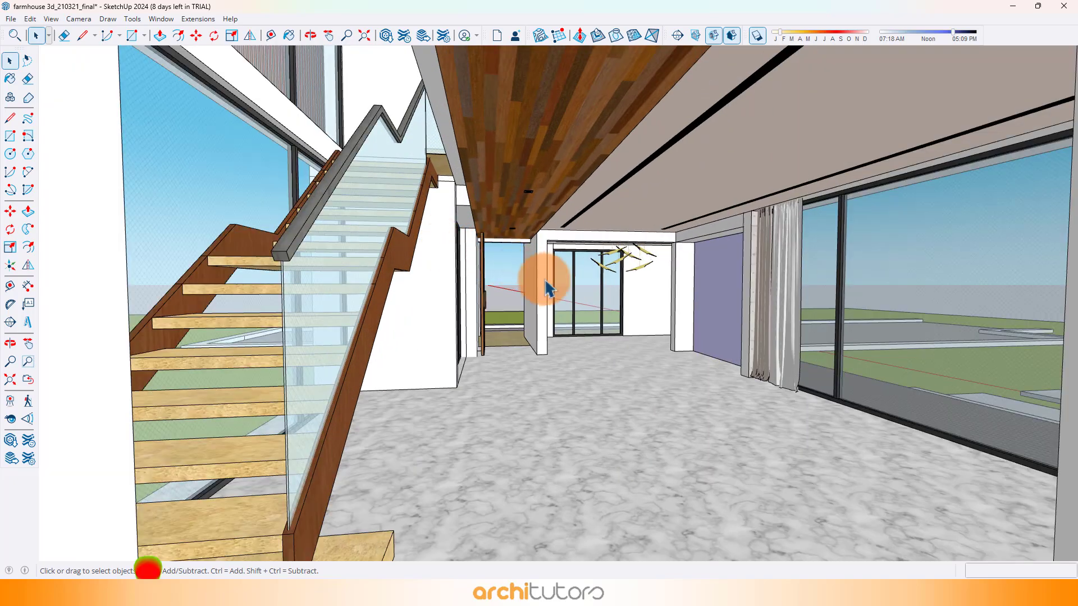
{"action": "scroll", "coordinate": [547, 289], "scroll_direction": "up", "scroll_amount": 3}
{"action": "middle_click_drag", "start_coordinate": [537, 279], "coordinate": [131, 405]}
{"action": "scroll", "coordinate": [690, 277], "scroll_direction": "down", "scroll_amount": 10}
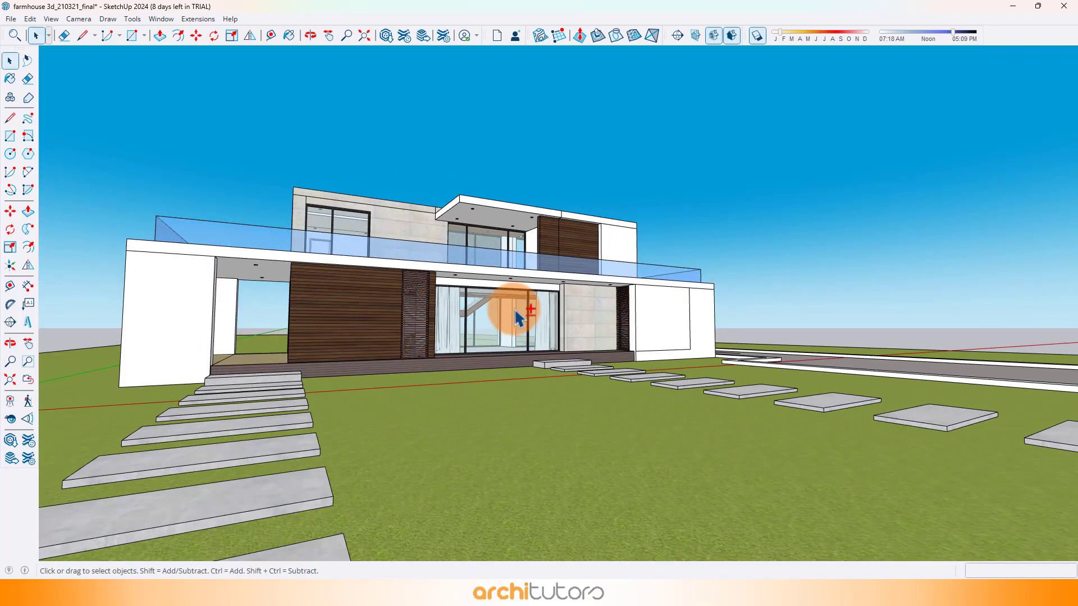
{"action": "middle_click_drag", "start_coordinate": [517, 318], "coordinate": [535, 331]}
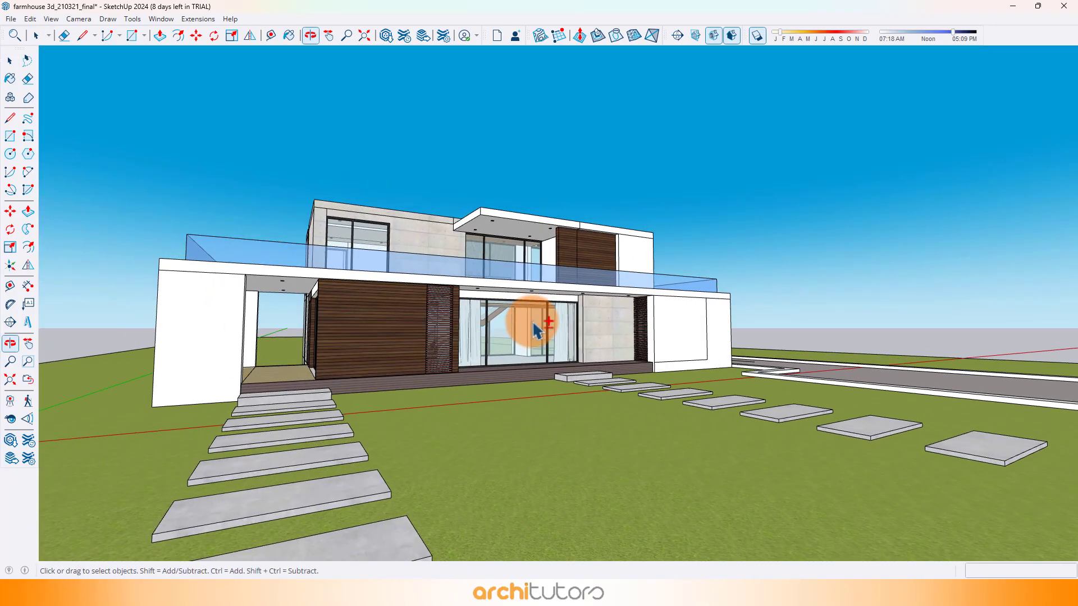